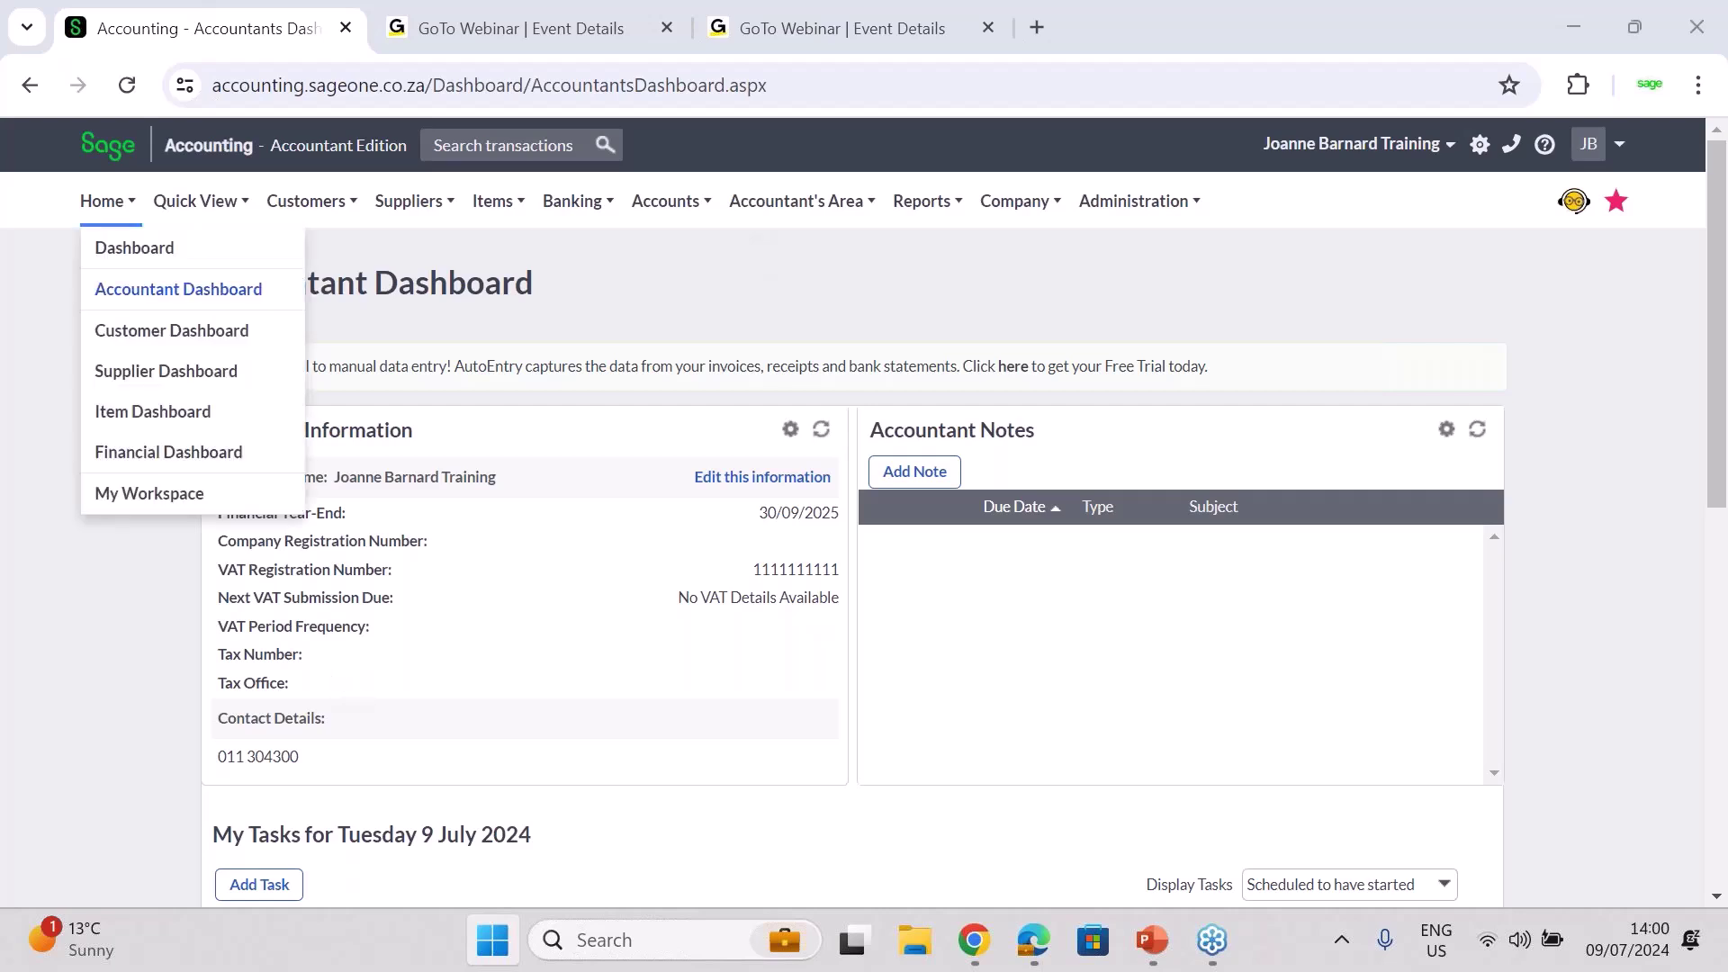
{"action": "mouse_move", "coordinate": [288, 213]}
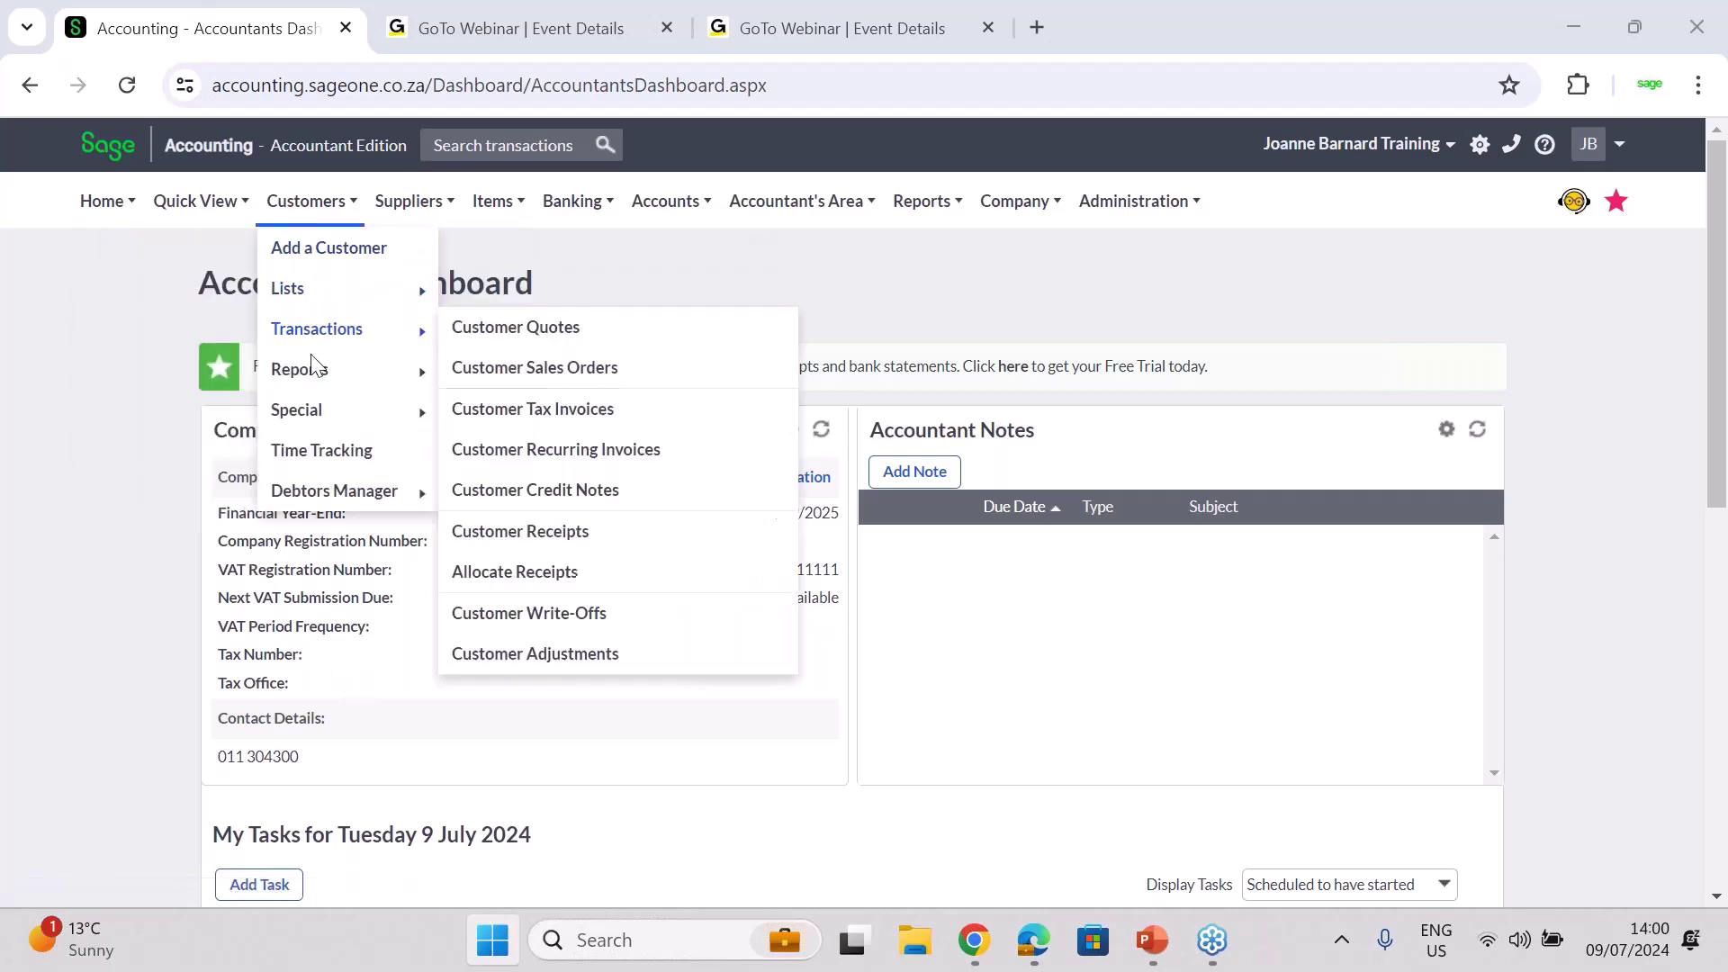
{"action": "mouse_move", "coordinate": [372, 335]}
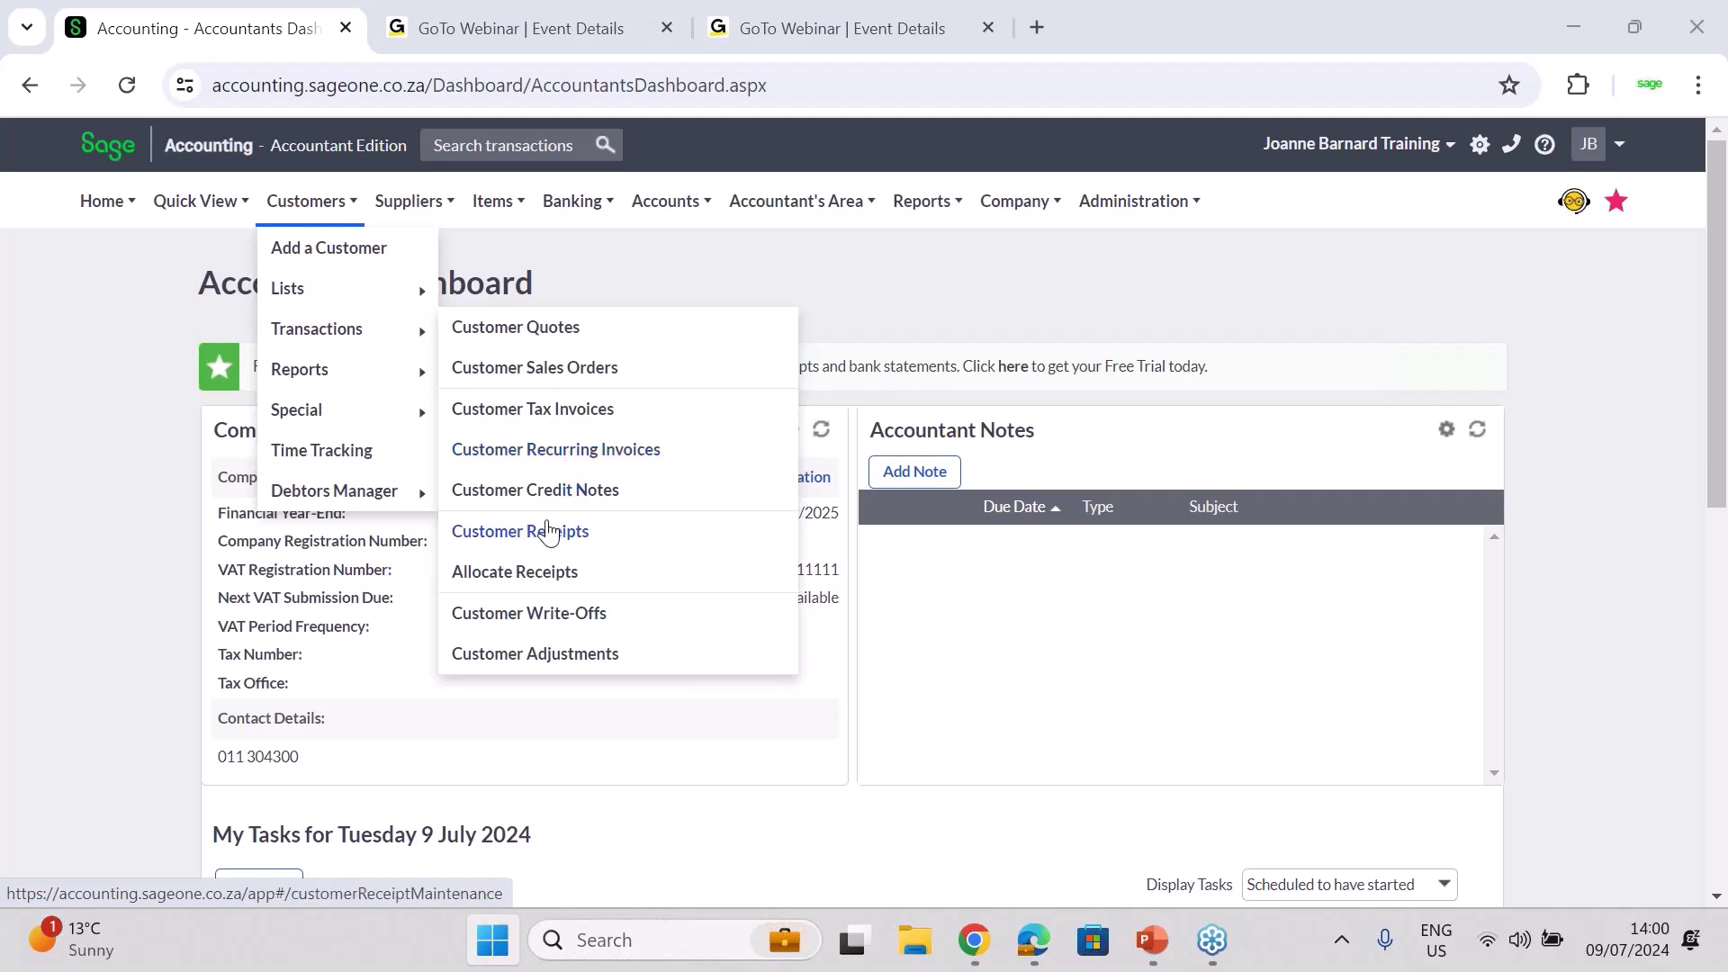
{"action": "mouse_move", "coordinate": [410, 202]}
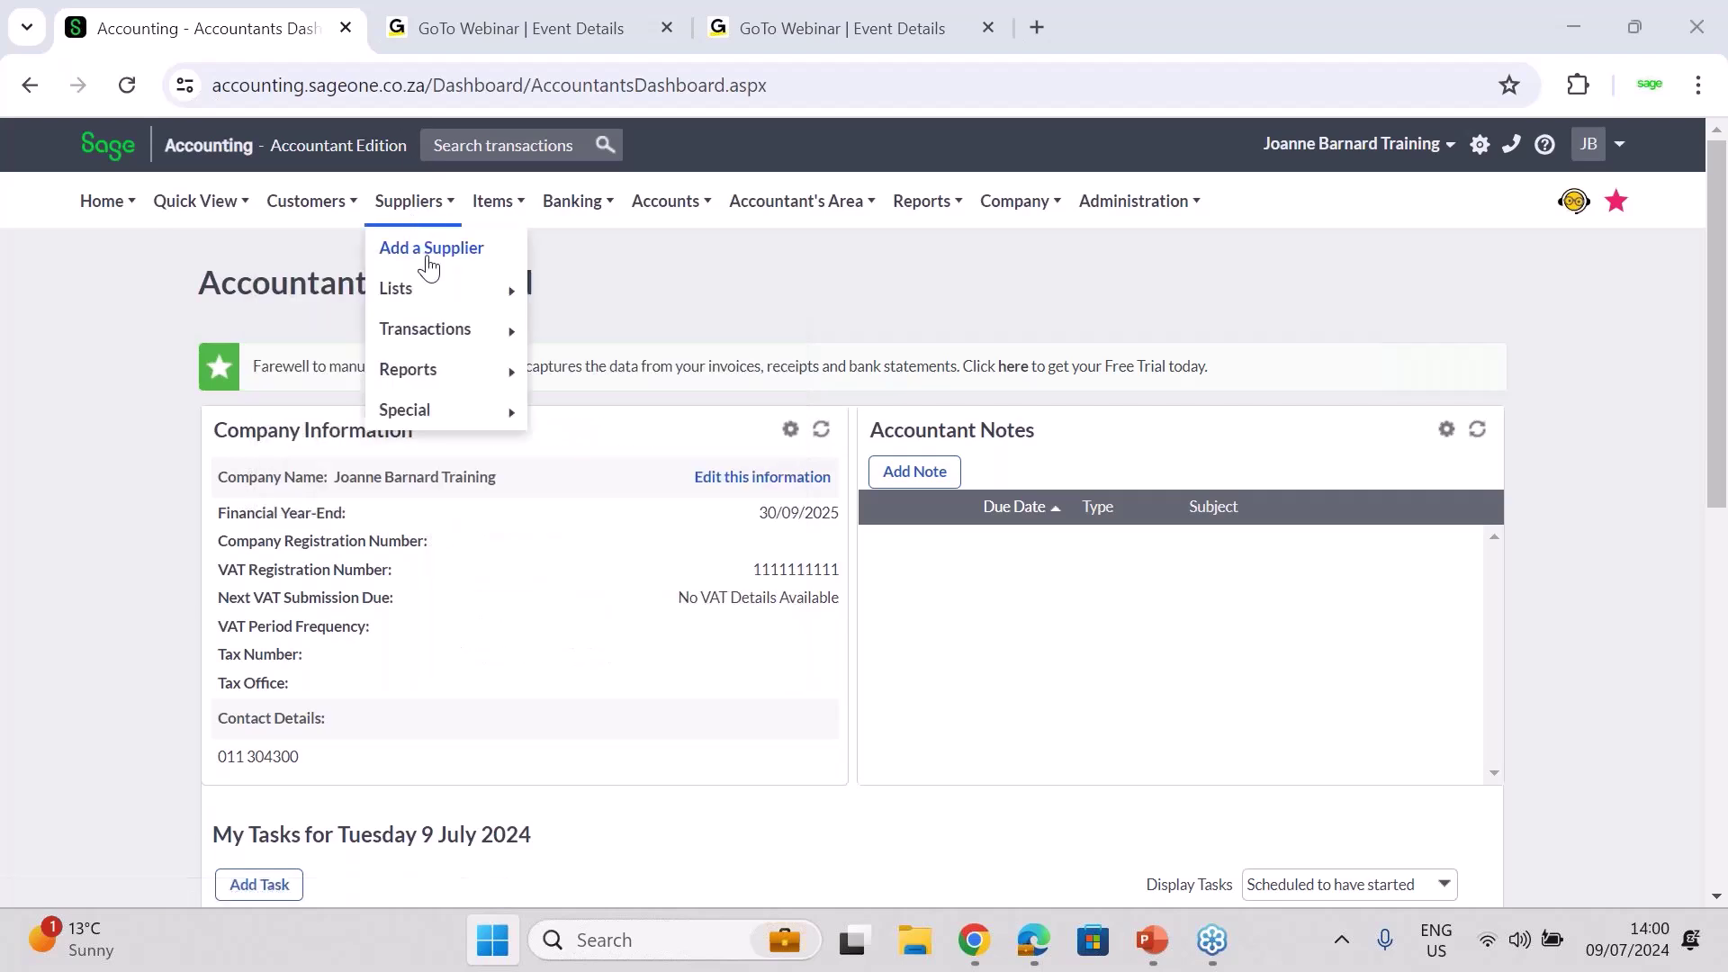
{"action": "mouse_move", "coordinate": [448, 330]}
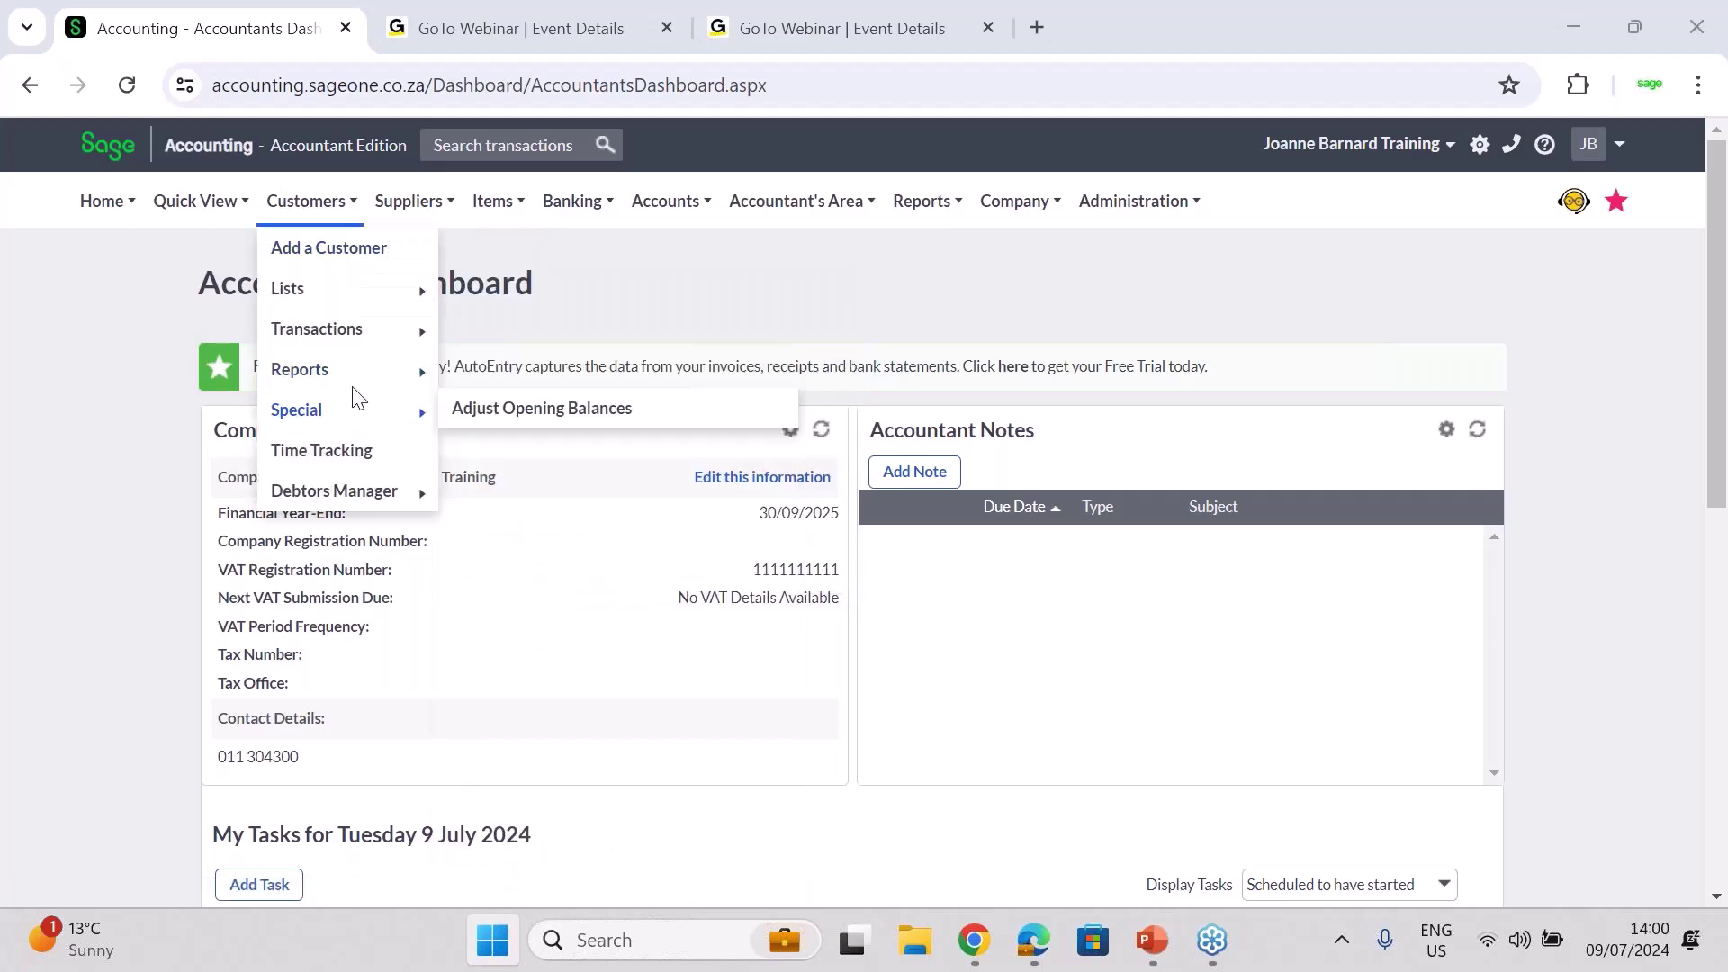
Start a new customer receipt and set its bank account to FNB
{"action": "left_click", "coordinate": [555, 537]}
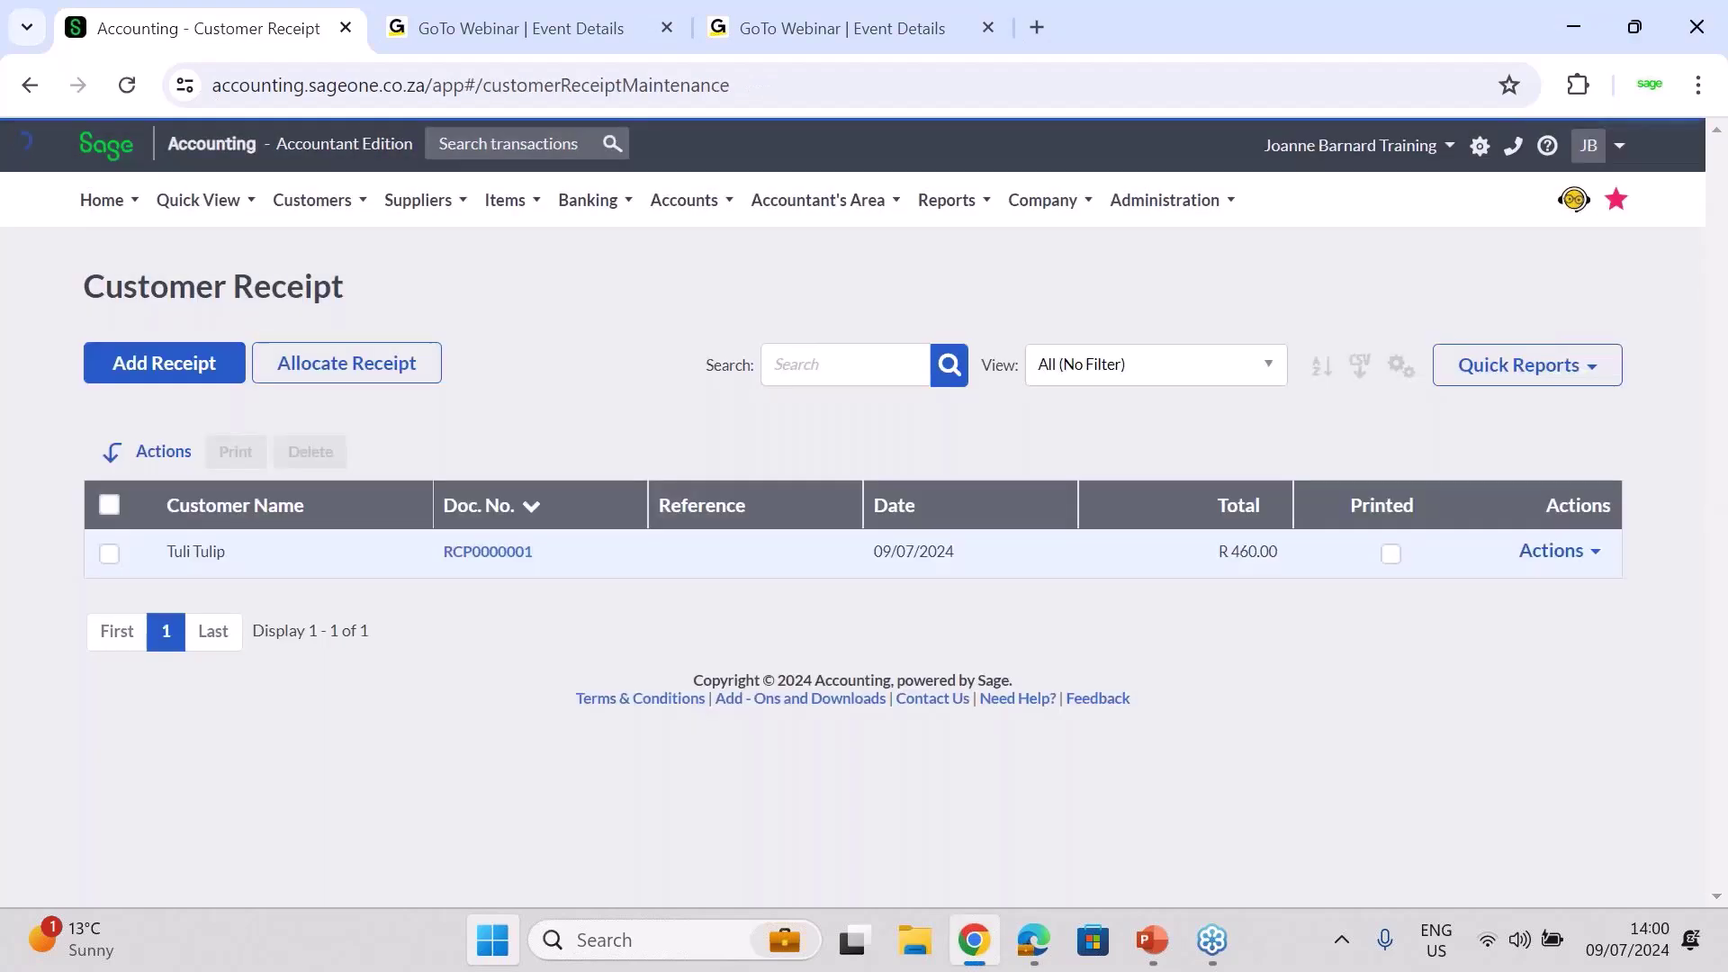
{"action": "left_click", "coordinate": [171, 373]}
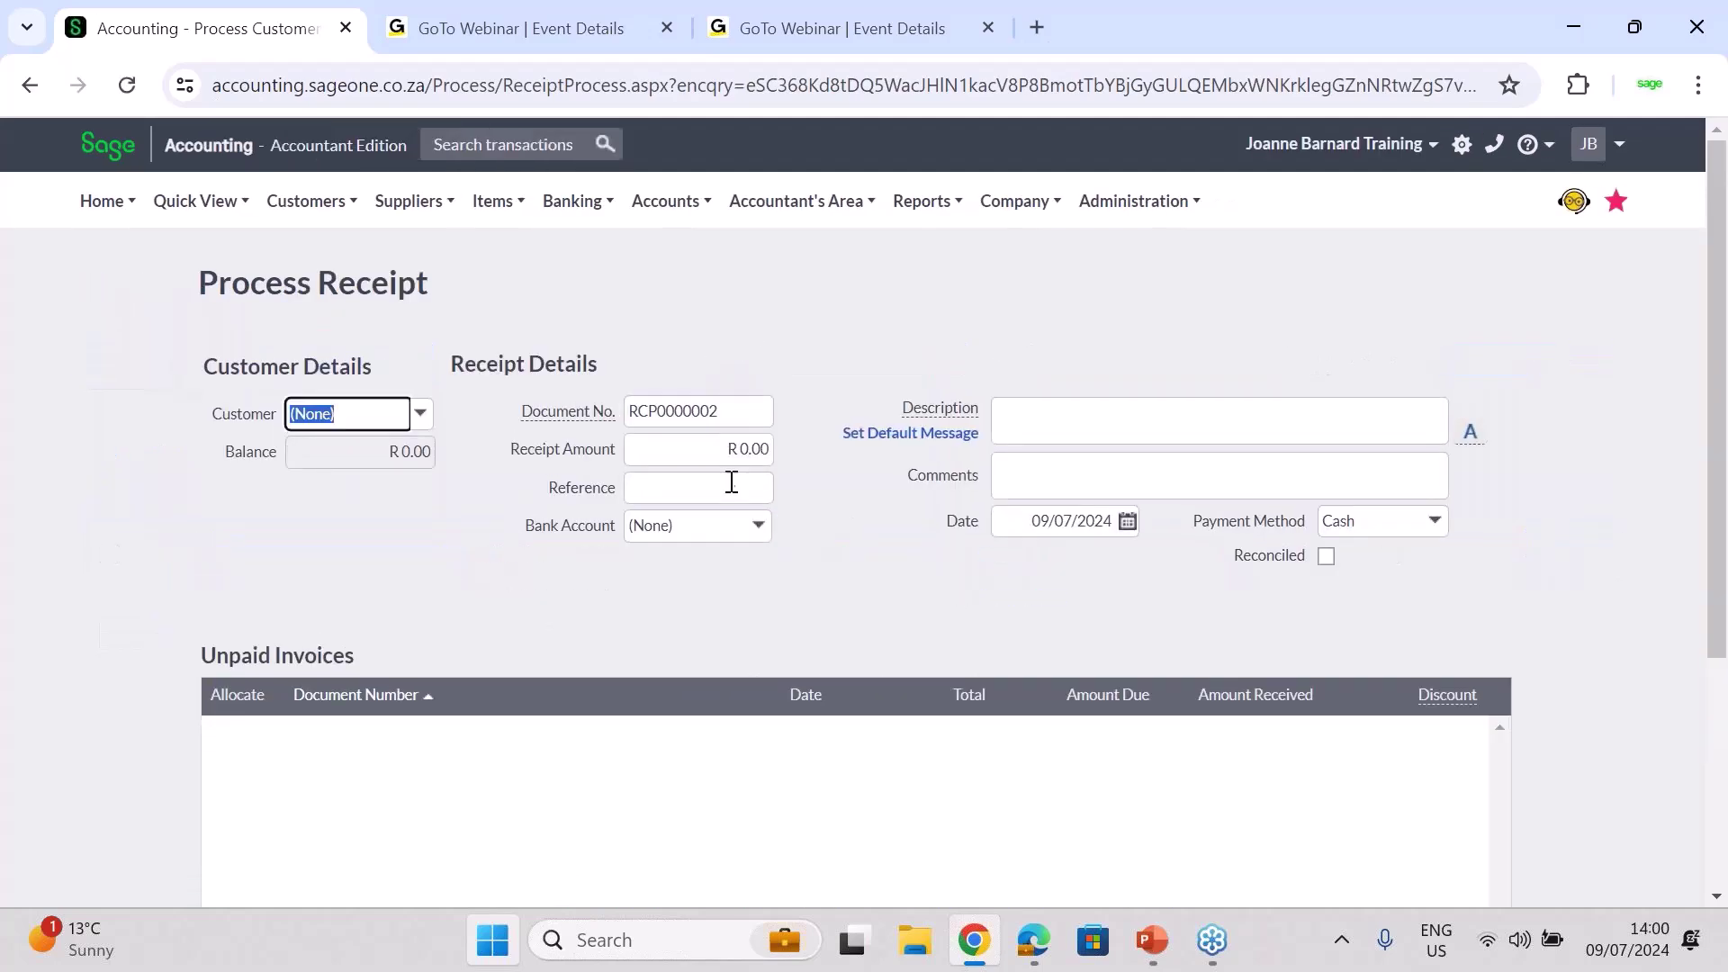
{"action": "left_click", "coordinate": [757, 526]}
{"action": "left_click", "coordinate": [682, 615]}
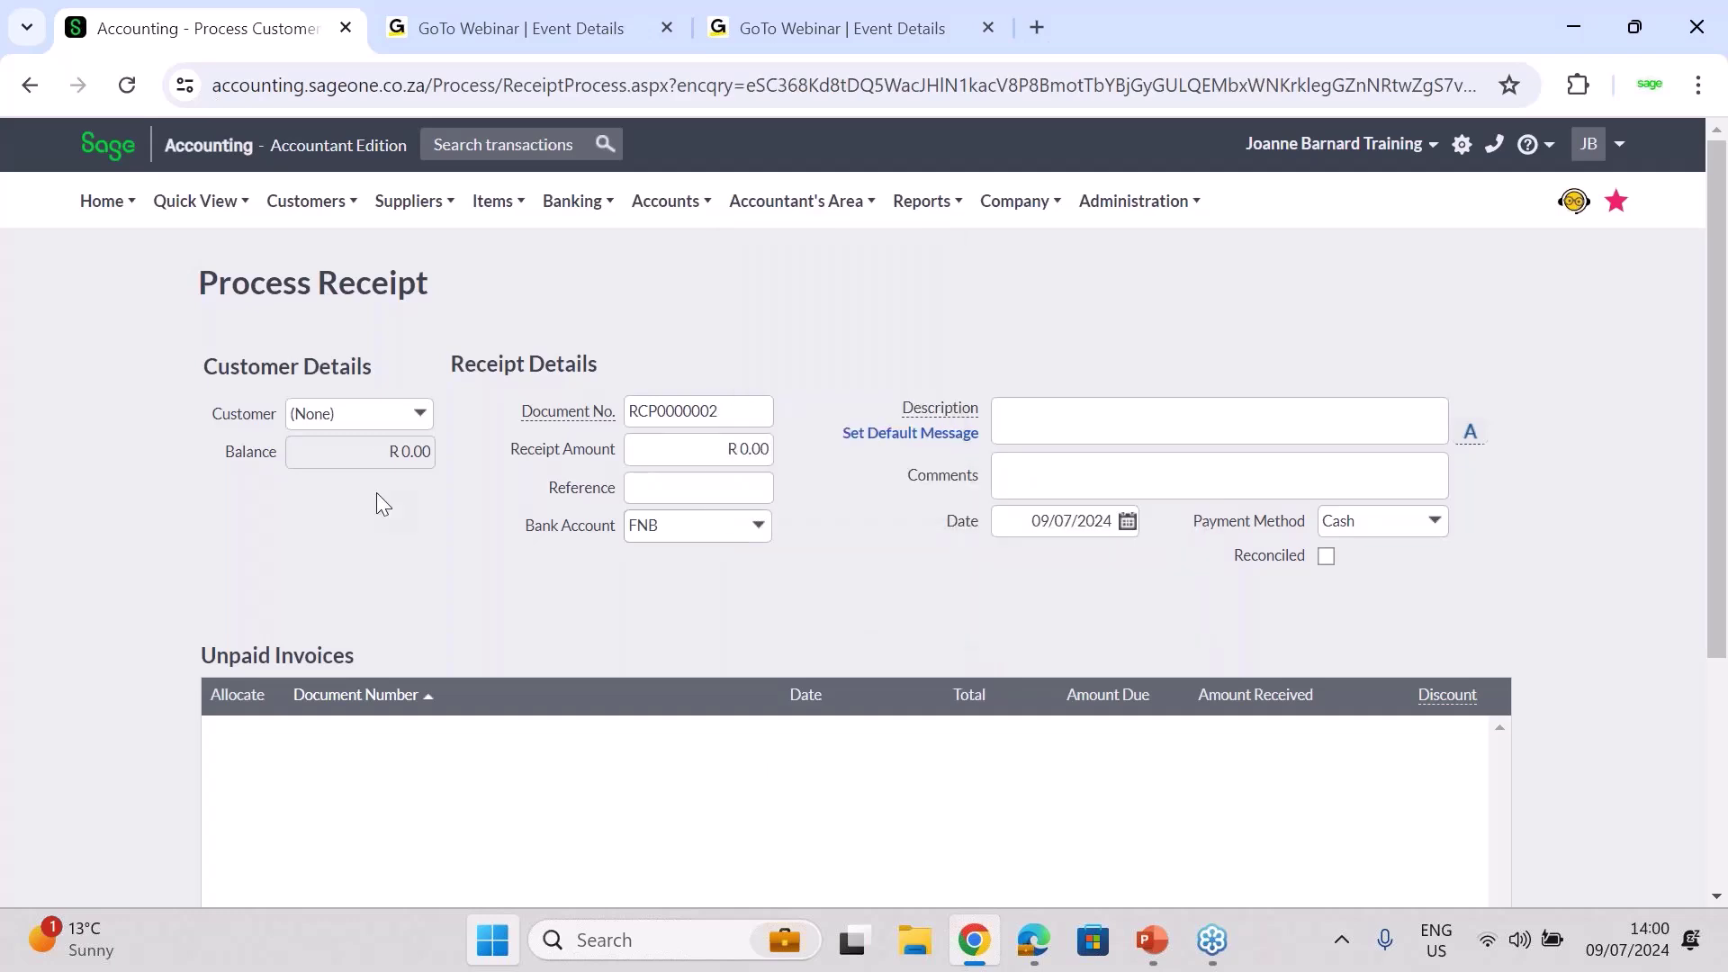
Go to the Banking transactions page without saving the receipt, and select FNB as the bank or credit card
{"action": "left_click", "coordinate": [573, 201]}
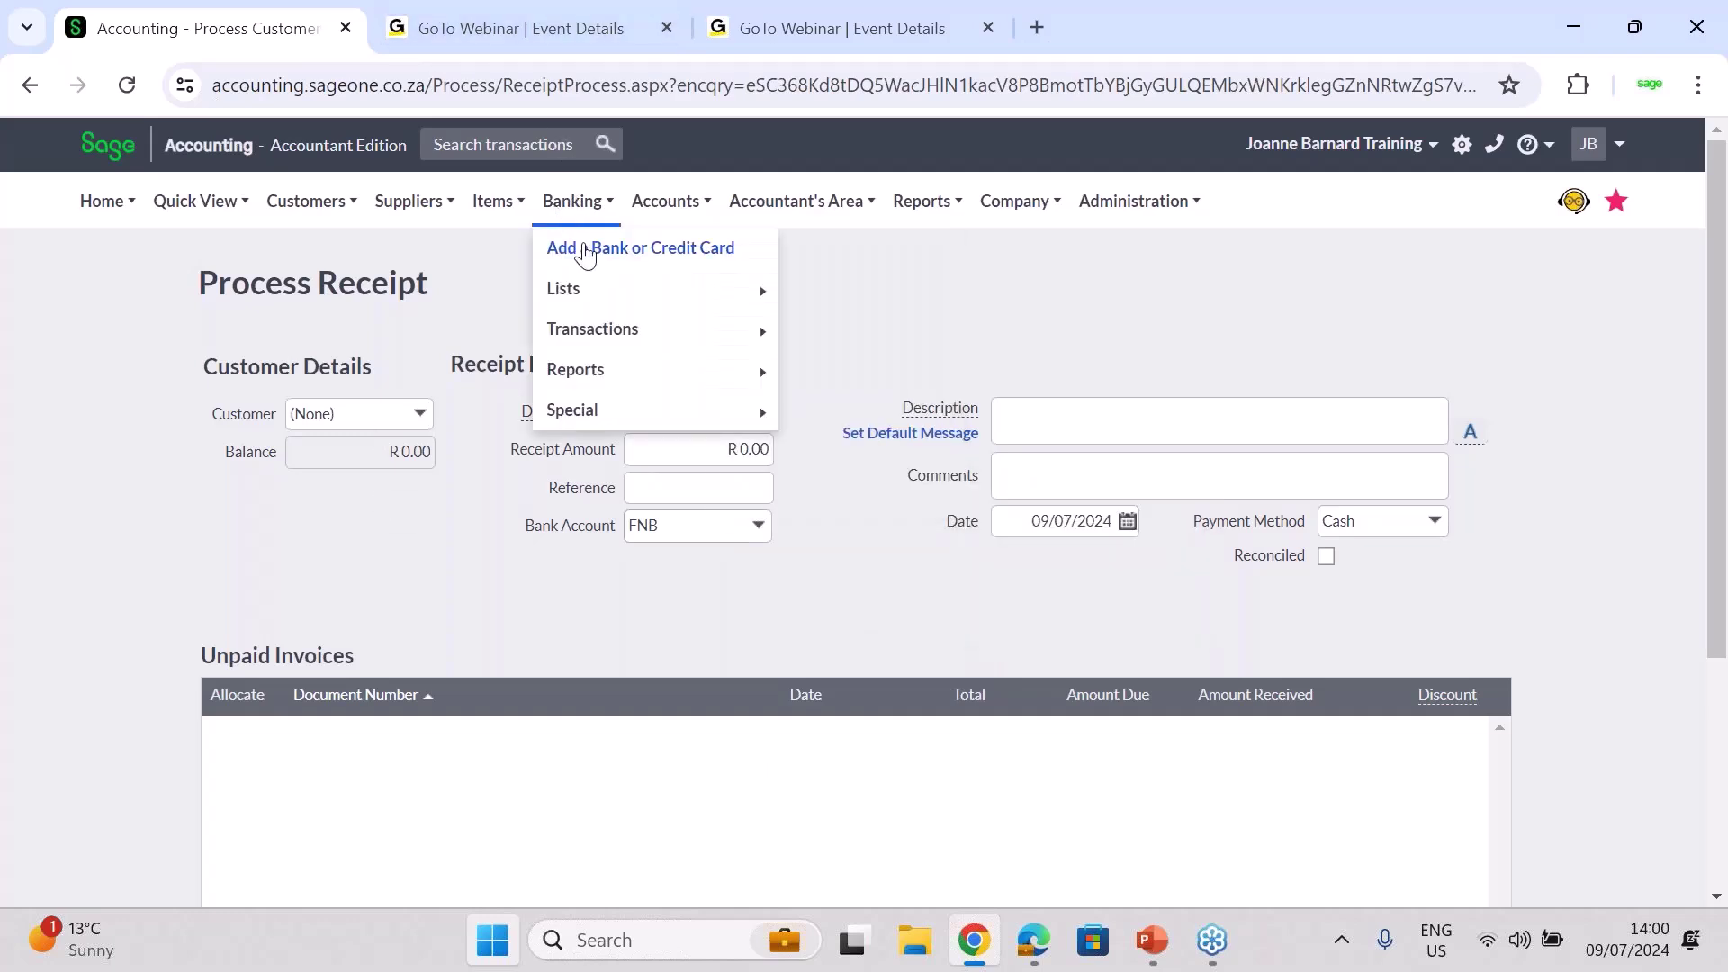
{"action": "mouse_move", "coordinate": [586, 304]}
{"action": "mouse_move", "coordinate": [596, 334]}
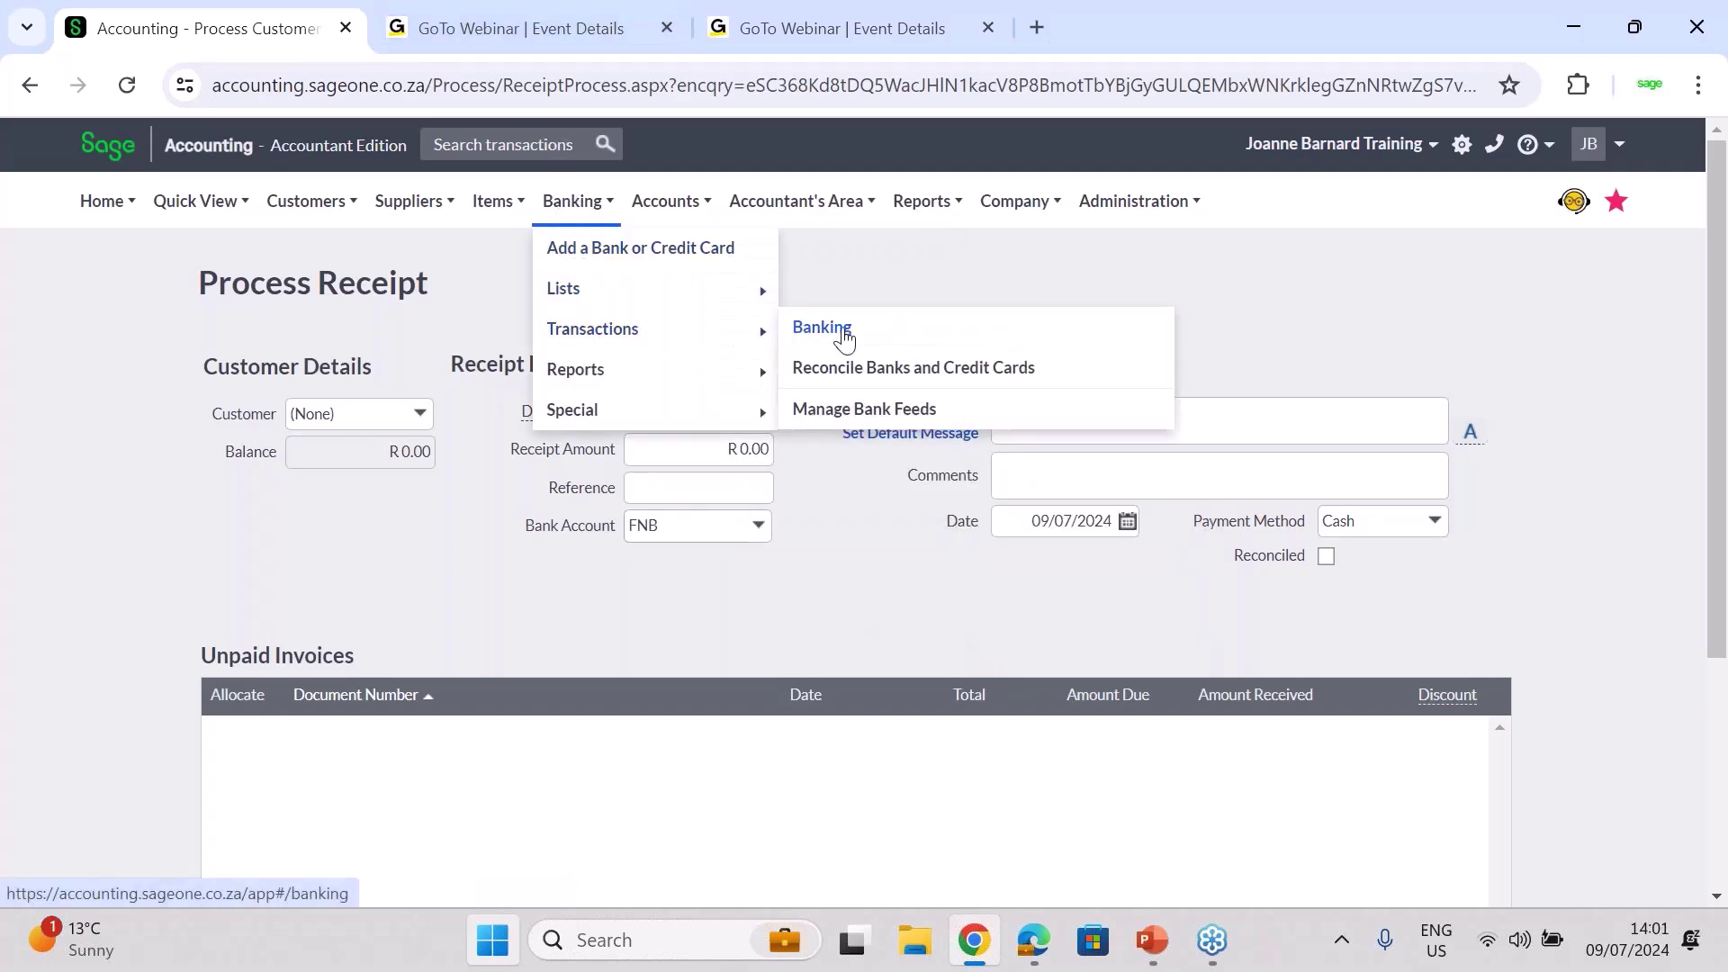
{"action": "left_click", "coordinate": [799, 327]}
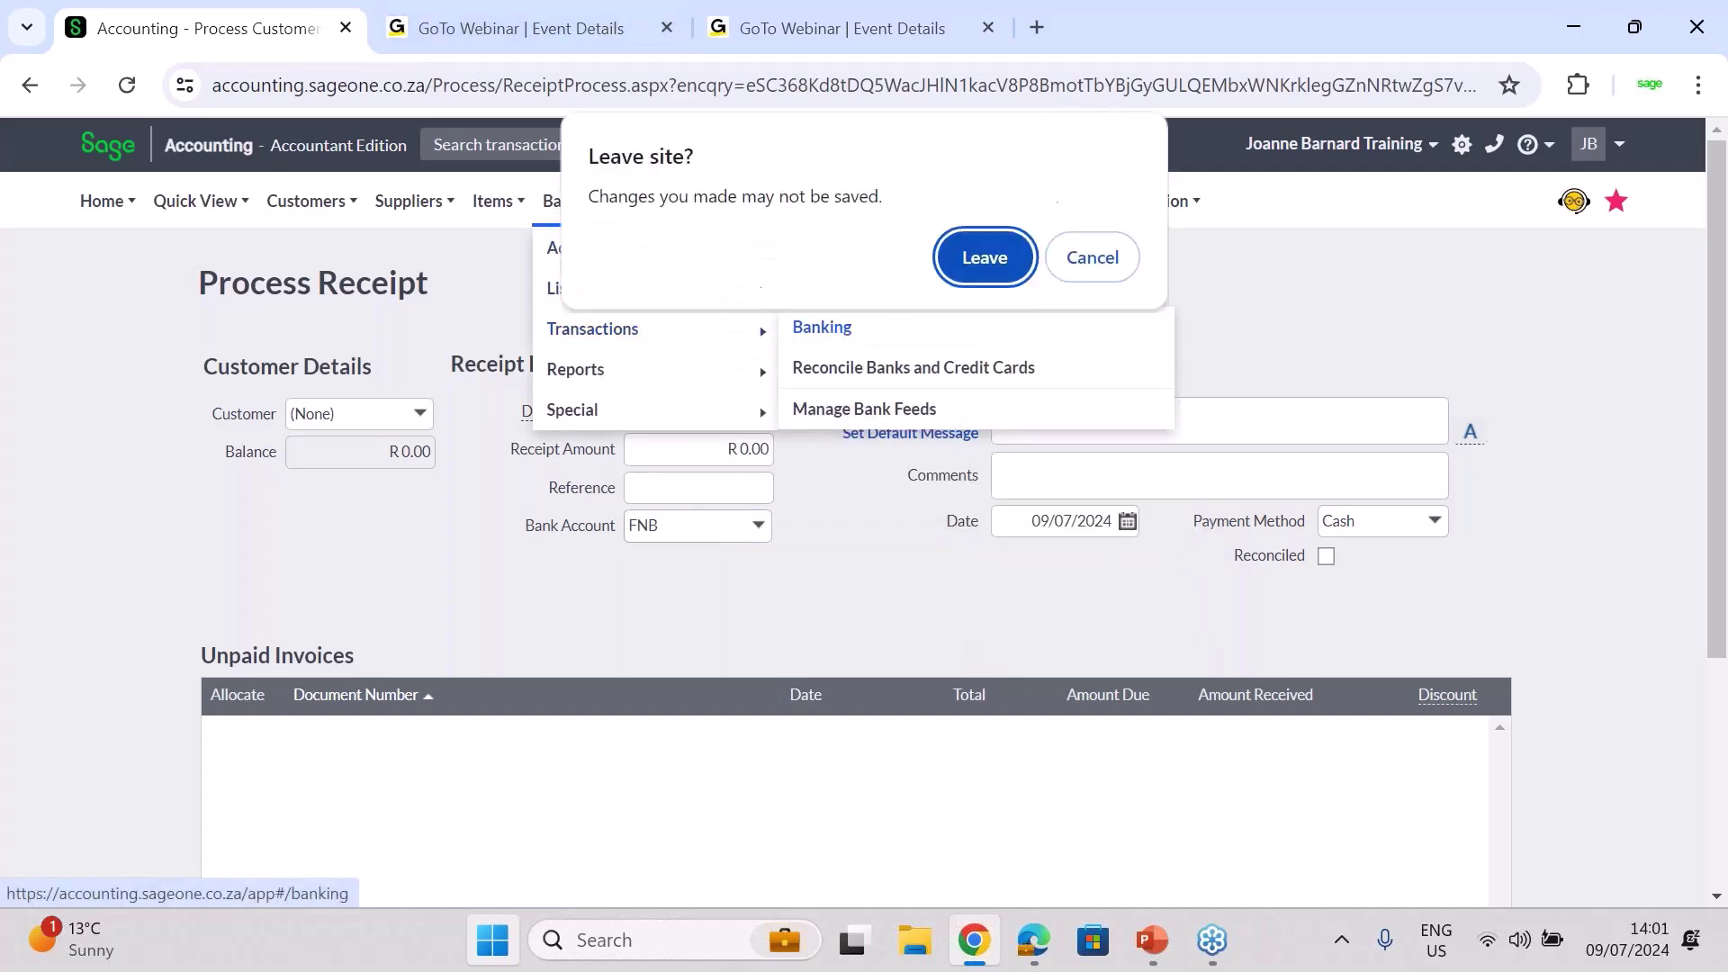
{"action": "left_click", "coordinate": [991, 254]}
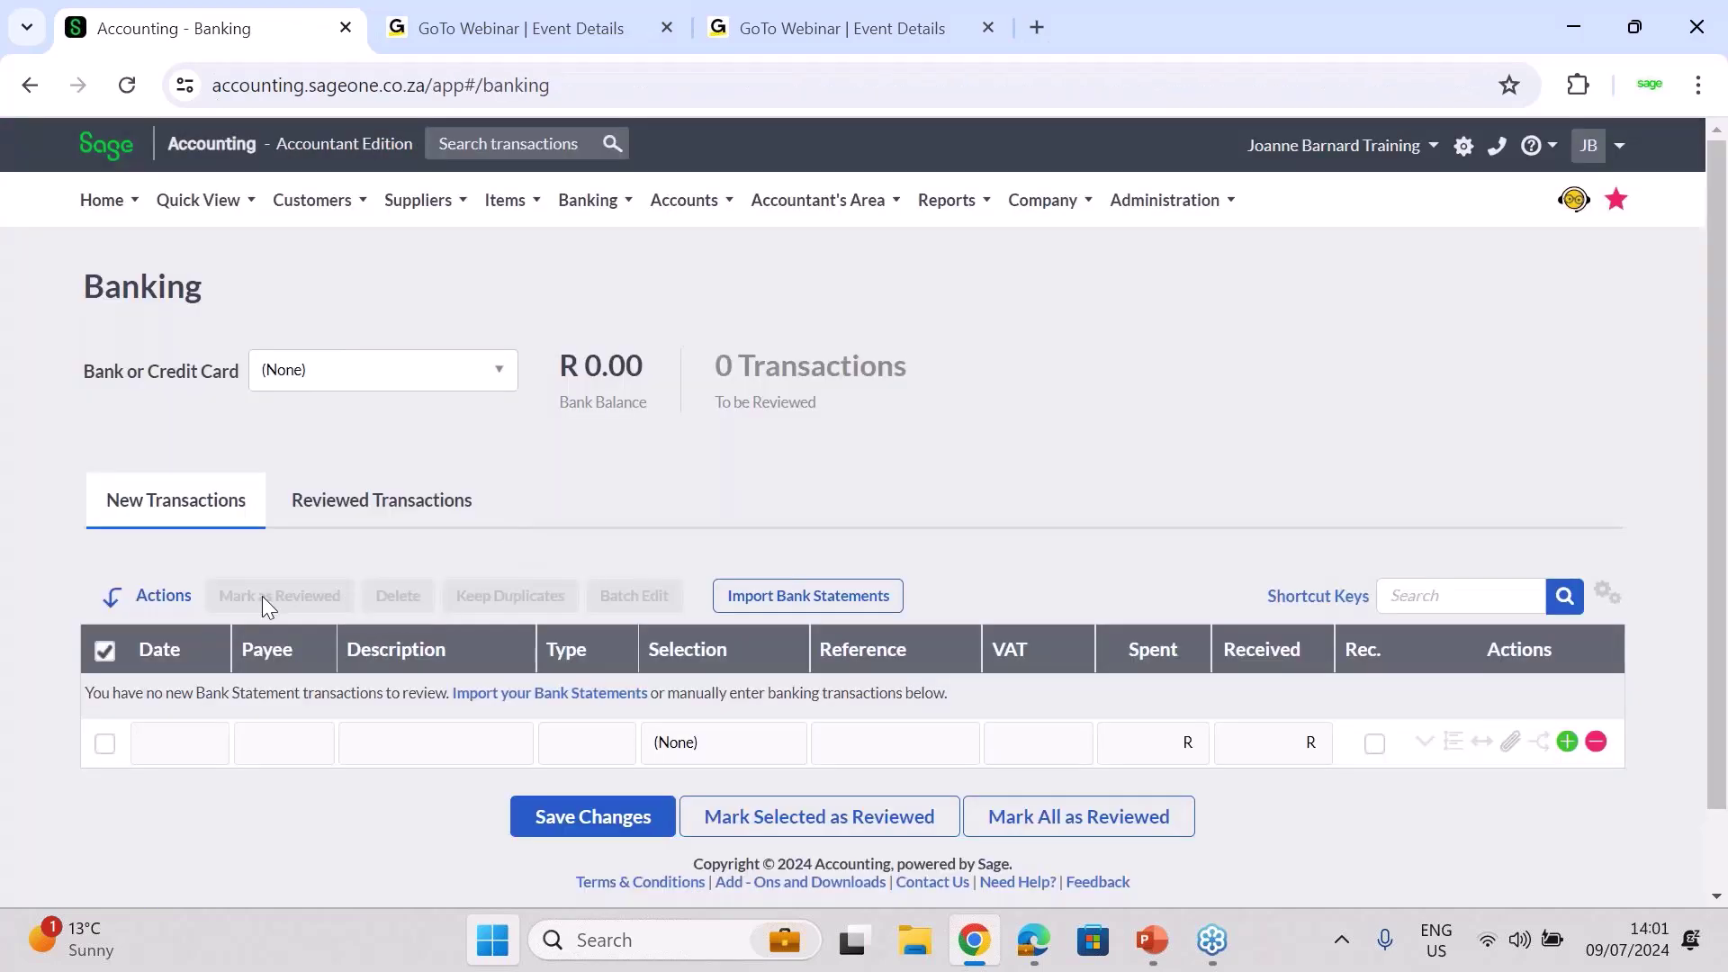
{"action": "left_click", "coordinate": [332, 510]}
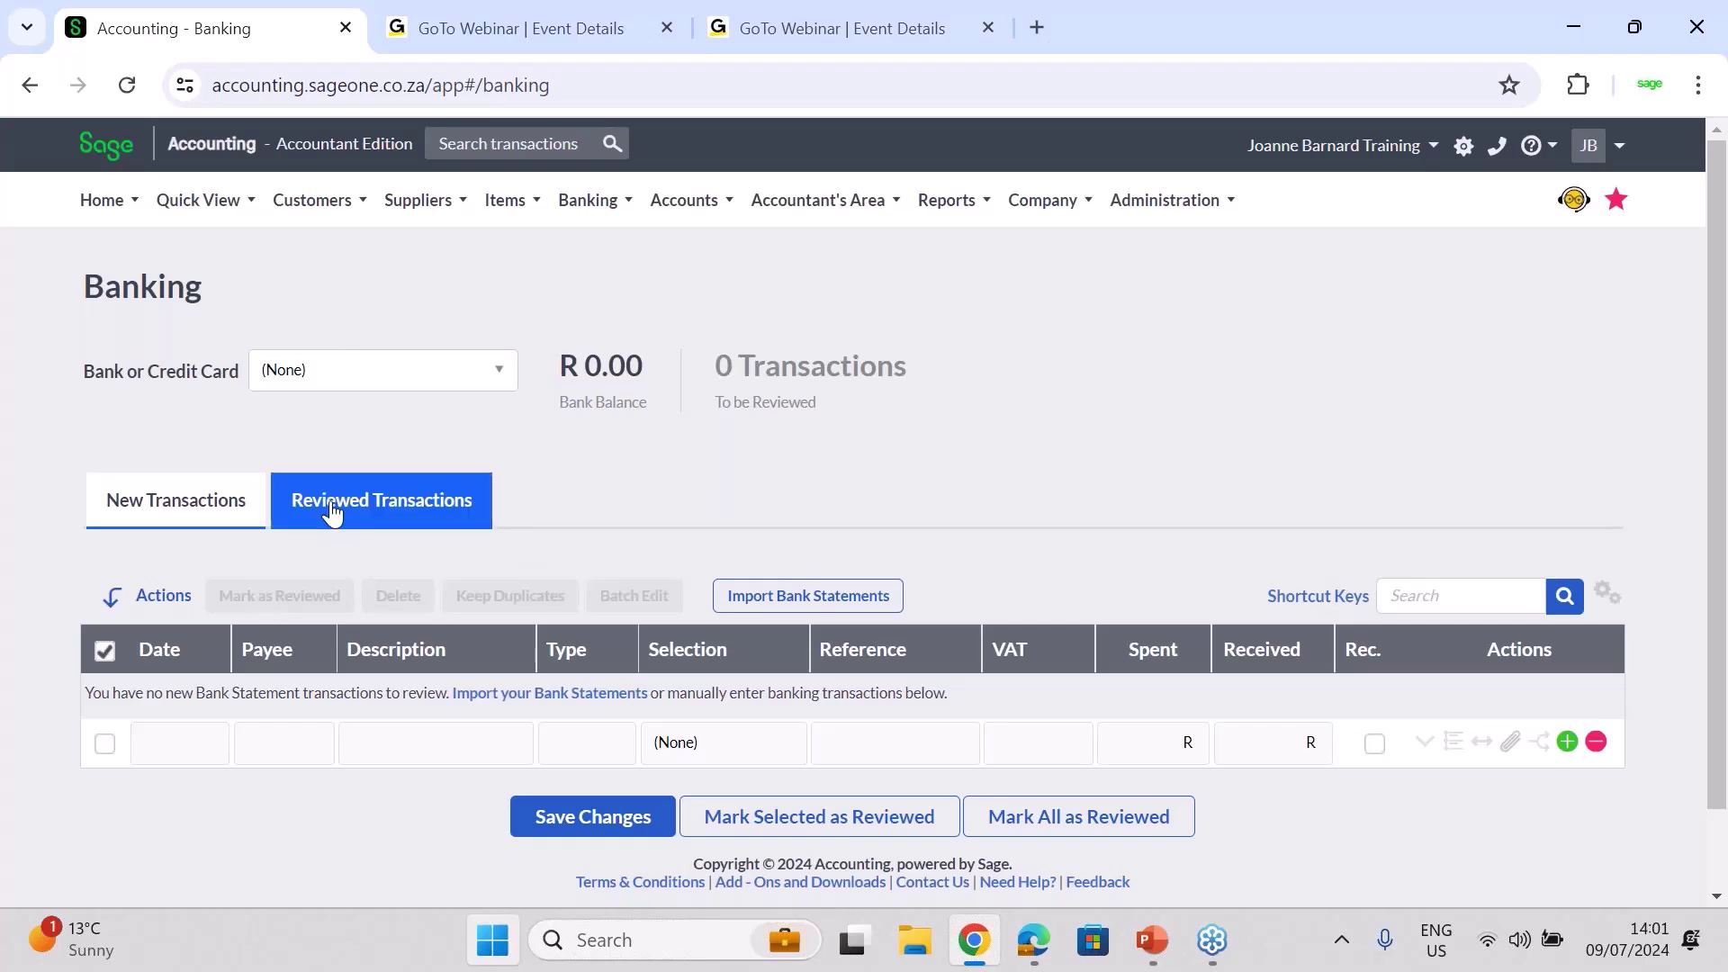
{"action": "left_click", "coordinate": [166, 522]}
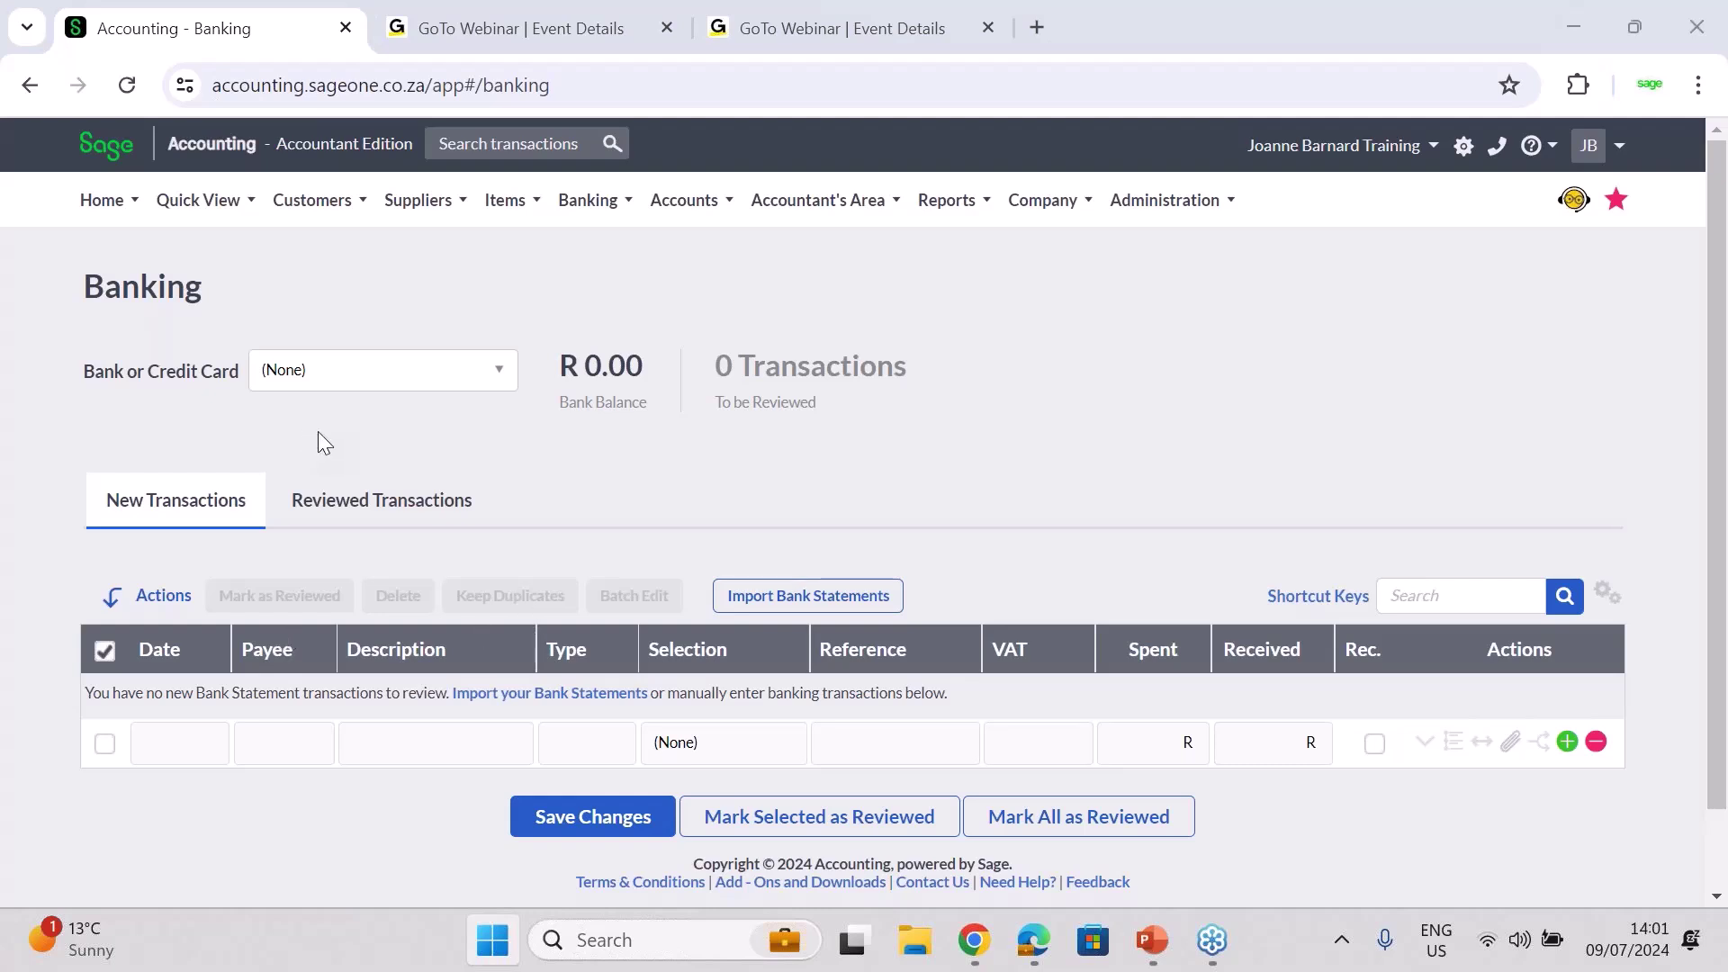
{"action": "left_click", "coordinate": [491, 368]}
{"action": "left_click", "coordinate": [297, 504]}
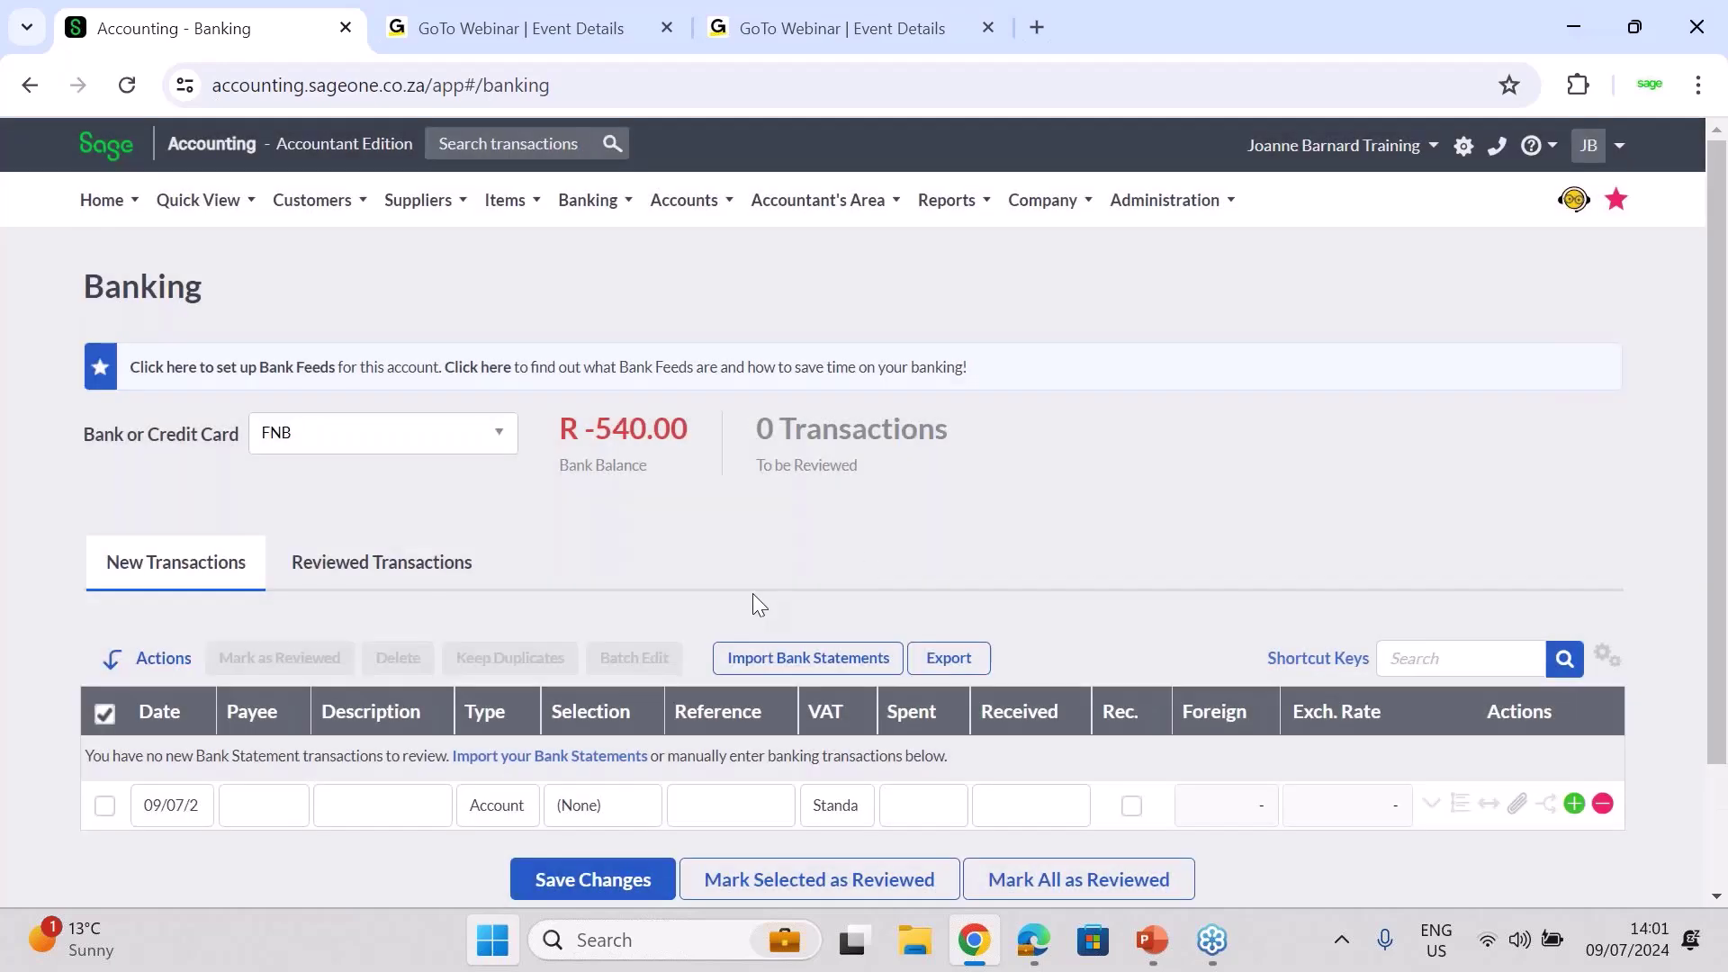
Examine the reviewed transactions of the FNB account
{"action": "left_click", "coordinate": [386, 560]}
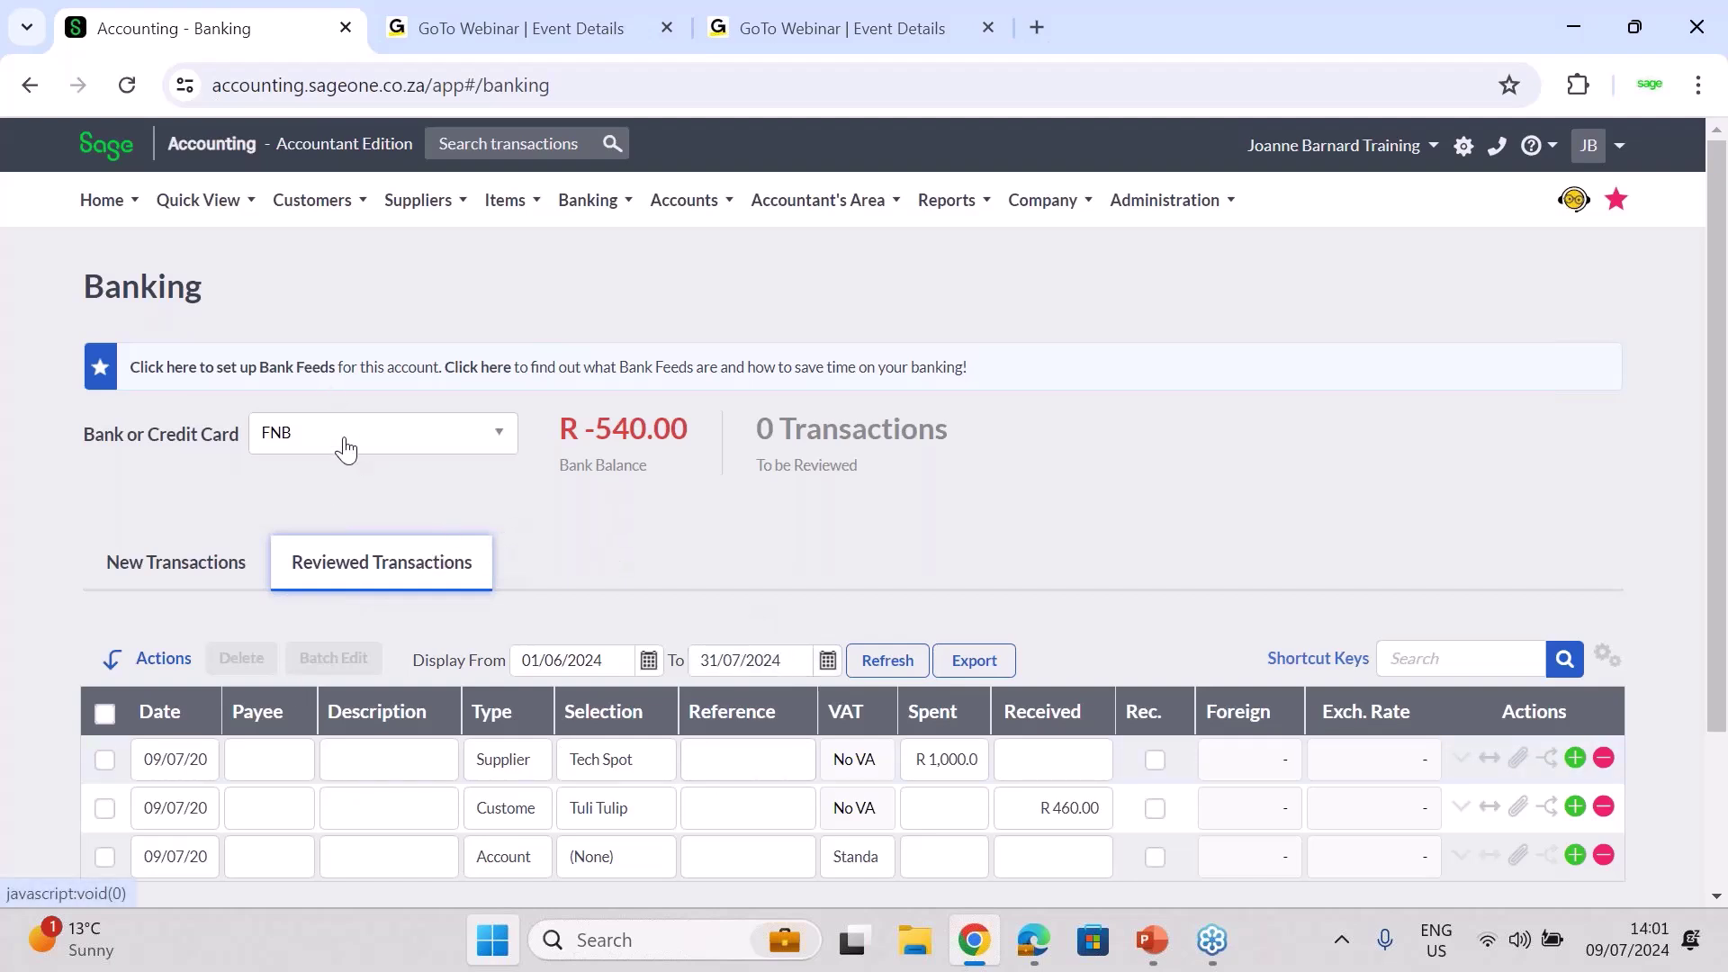
{"action": "scroll", "coordinate": [1721, 448], "scroll_direction": "down", "scroll_amount": 3}
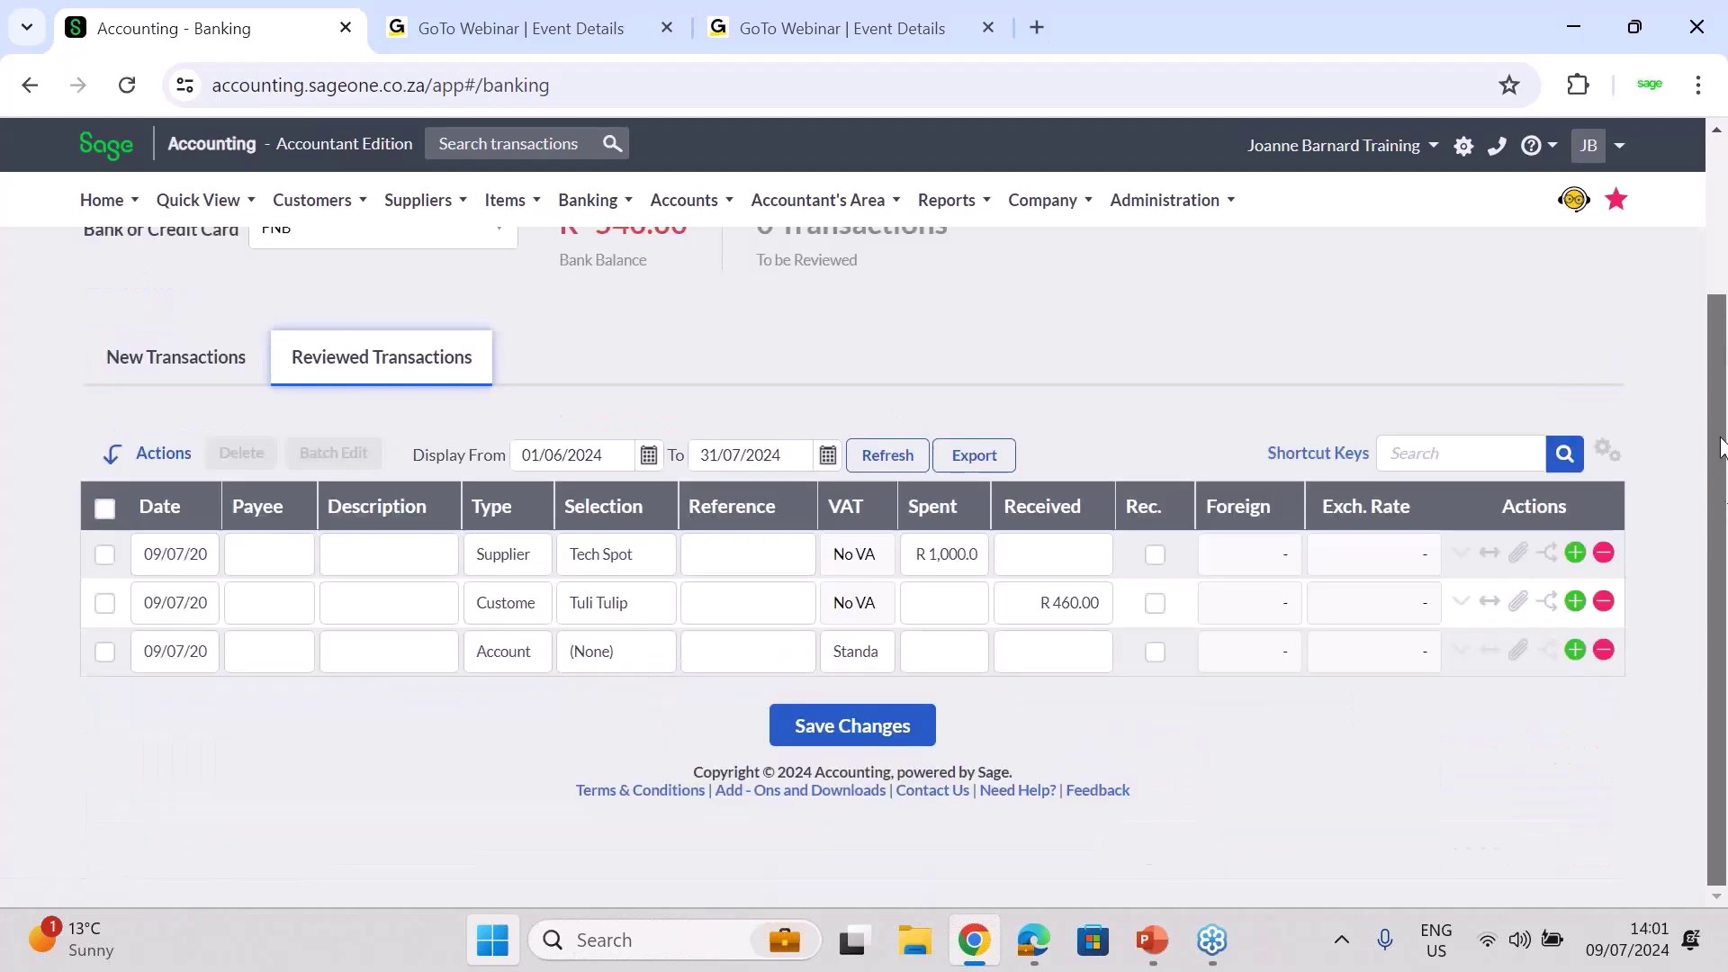
{"action": "scroll", "coordinate": [1721, 448], "scroll_direction": "up", "scroll_amount": 3}
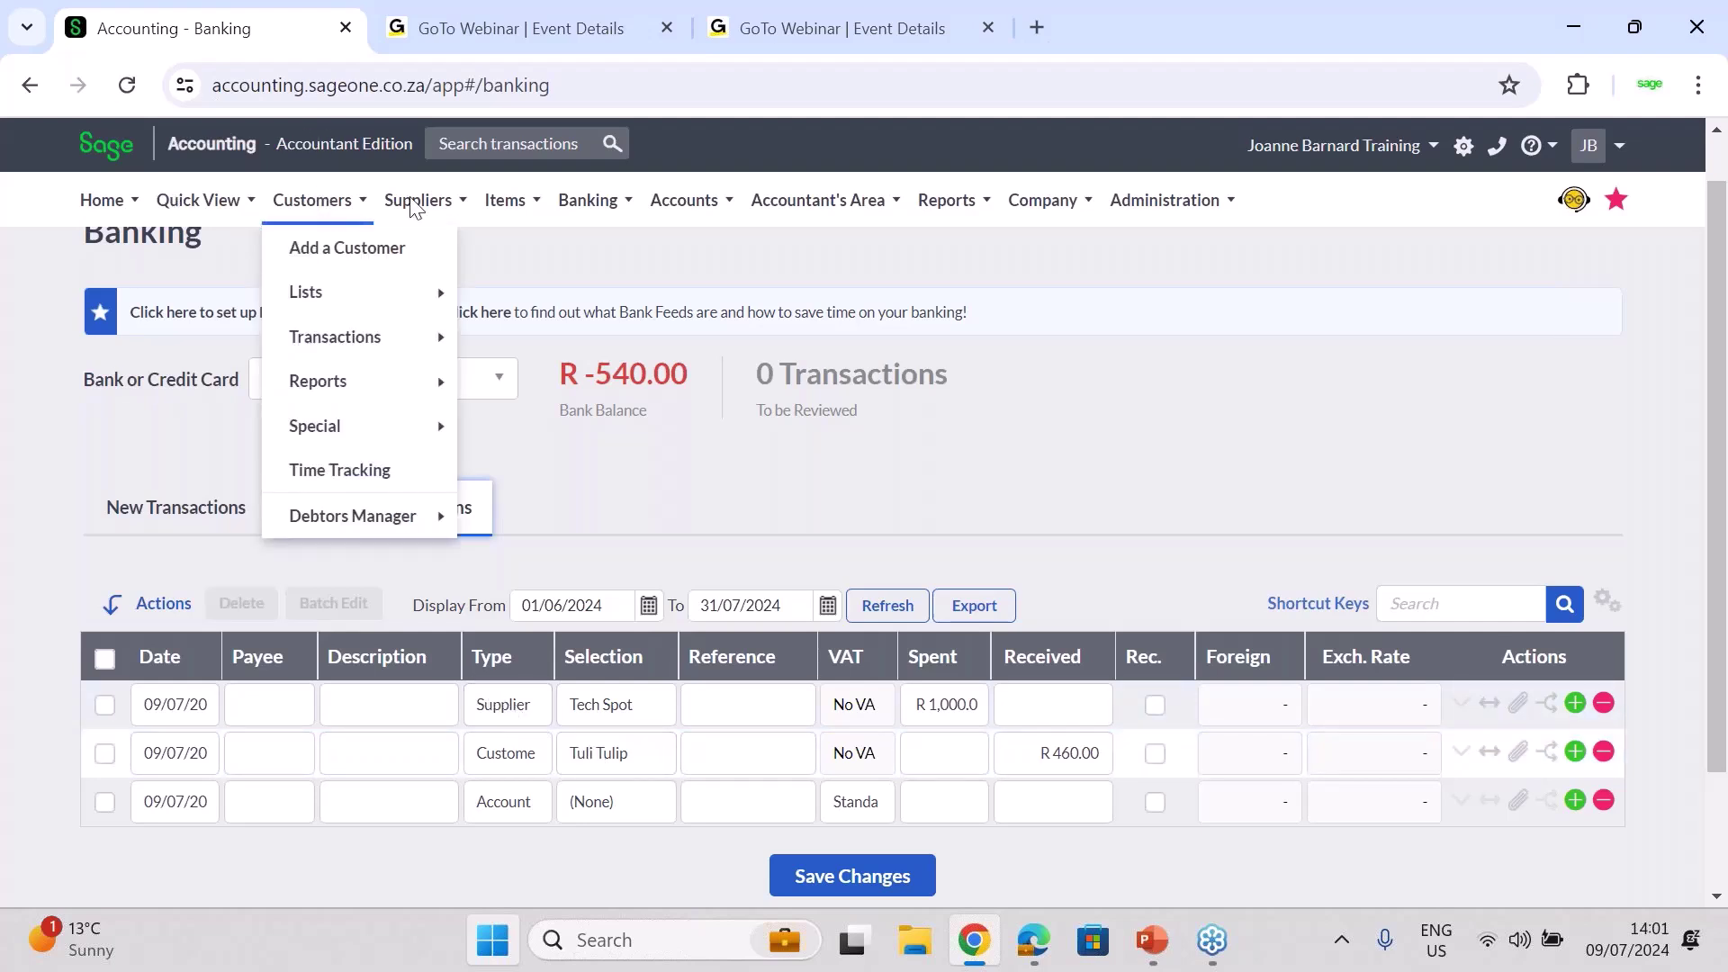
{"action": "mouse_move", "coordinate": [440, 200]}
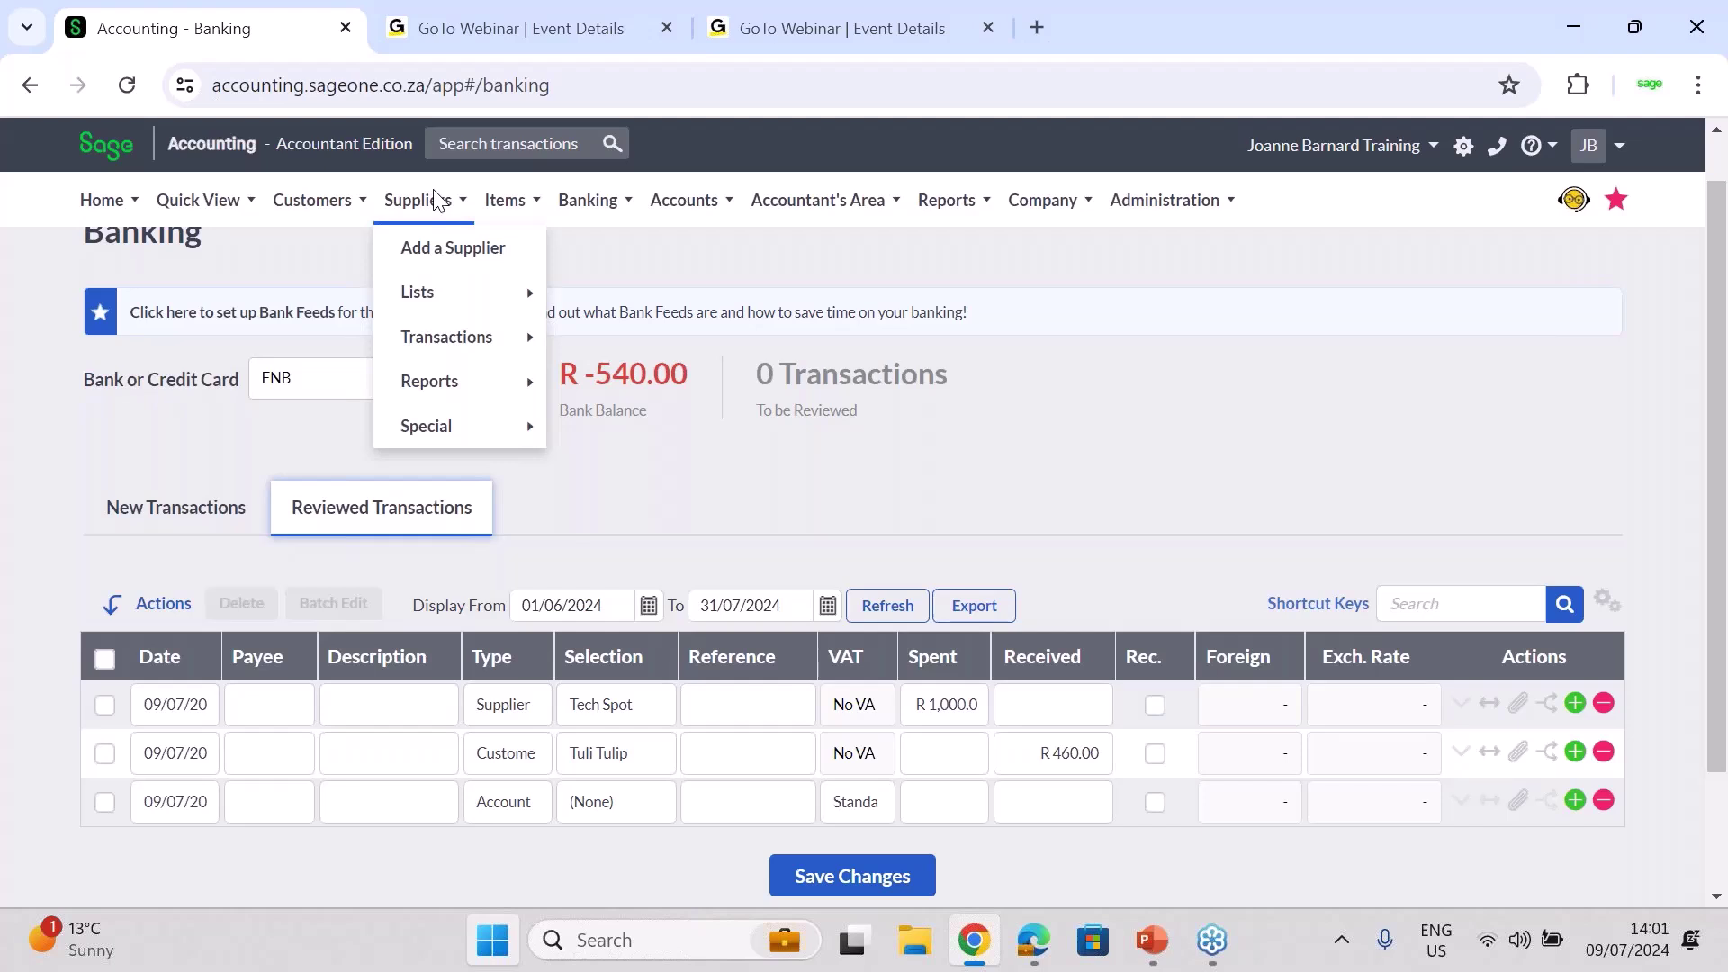
Among the new FNB transactions, set the blank line's type to Customer and select the first existing customer in the list
{"action": "left_click", "coordinate": [160, 513]}
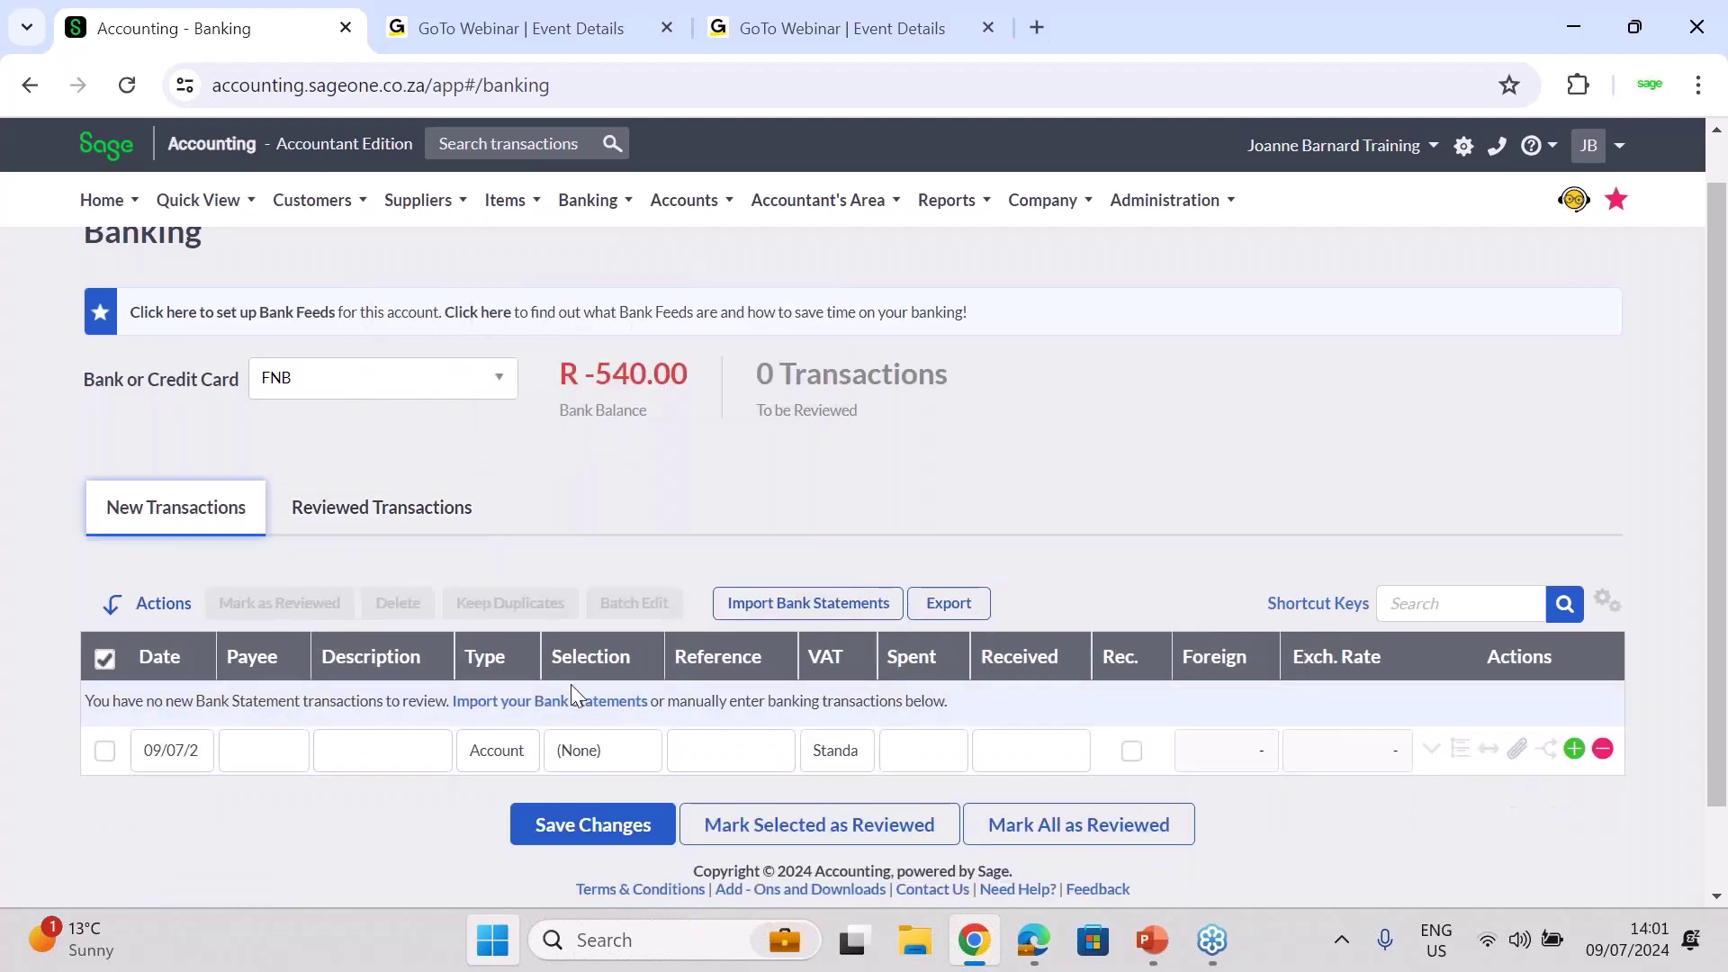
{"action": "left_click", "coordinate": [254, 754]}
{"action": "left_click", "coordinate": [391, 752]}
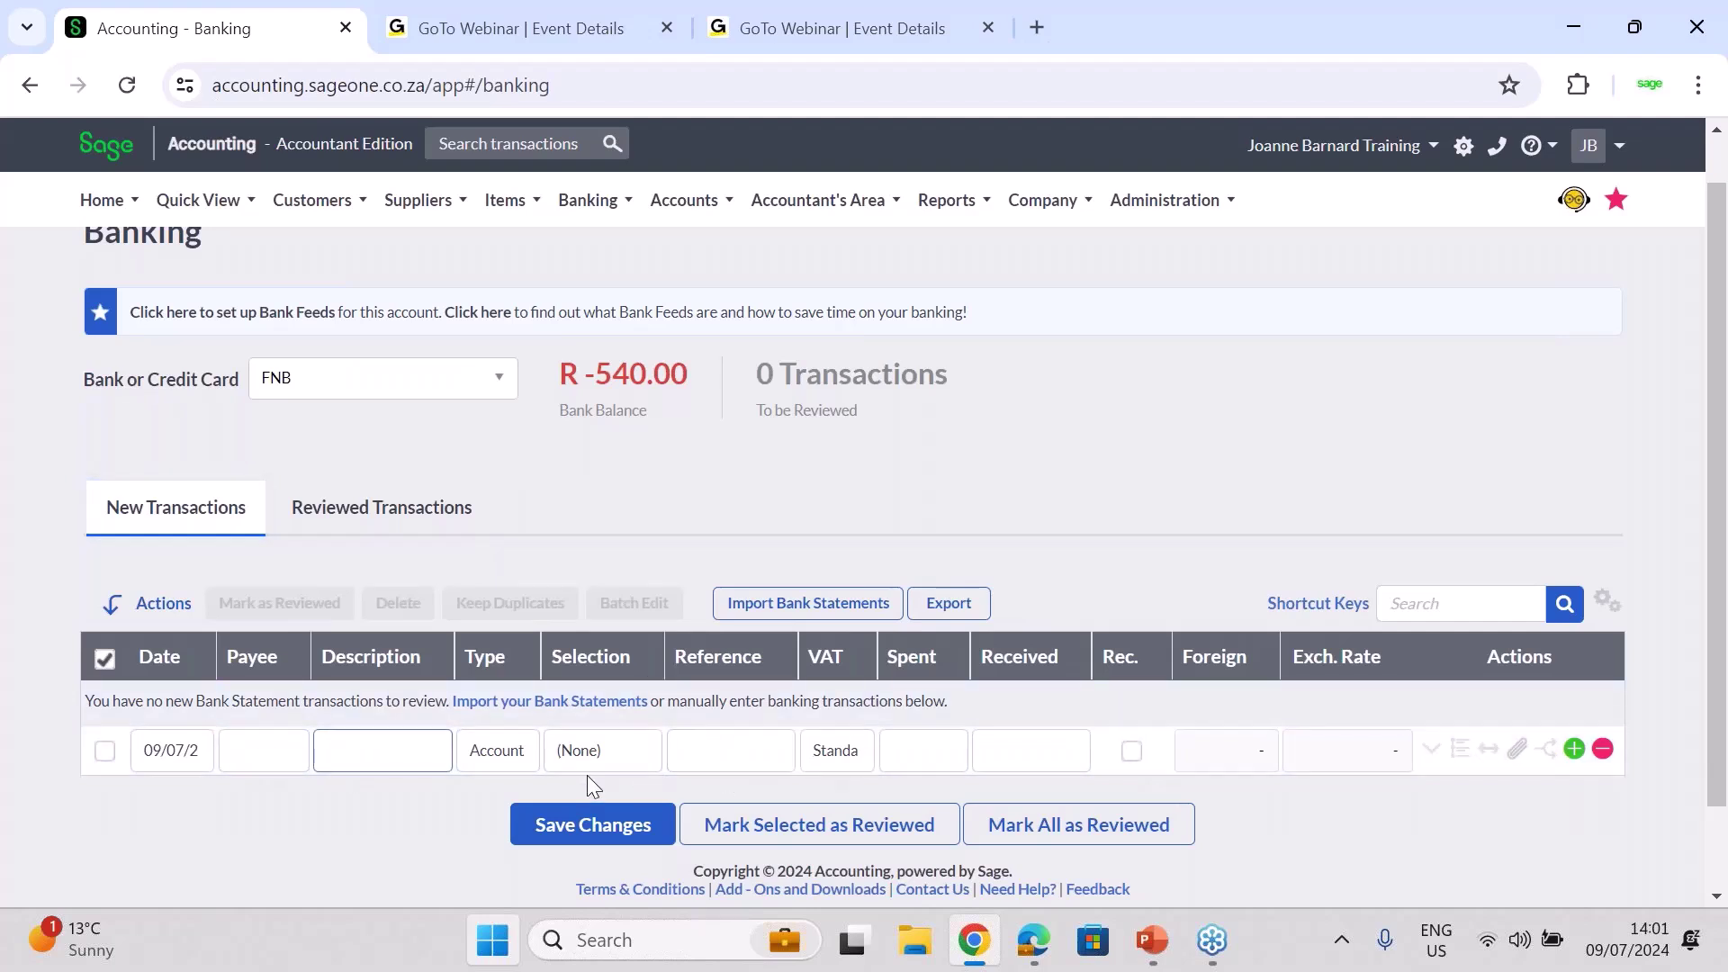
{"action": "left_click", "coordinate": [500, 751]}
{"action": "left_click", "coordinate": [497, 750]}
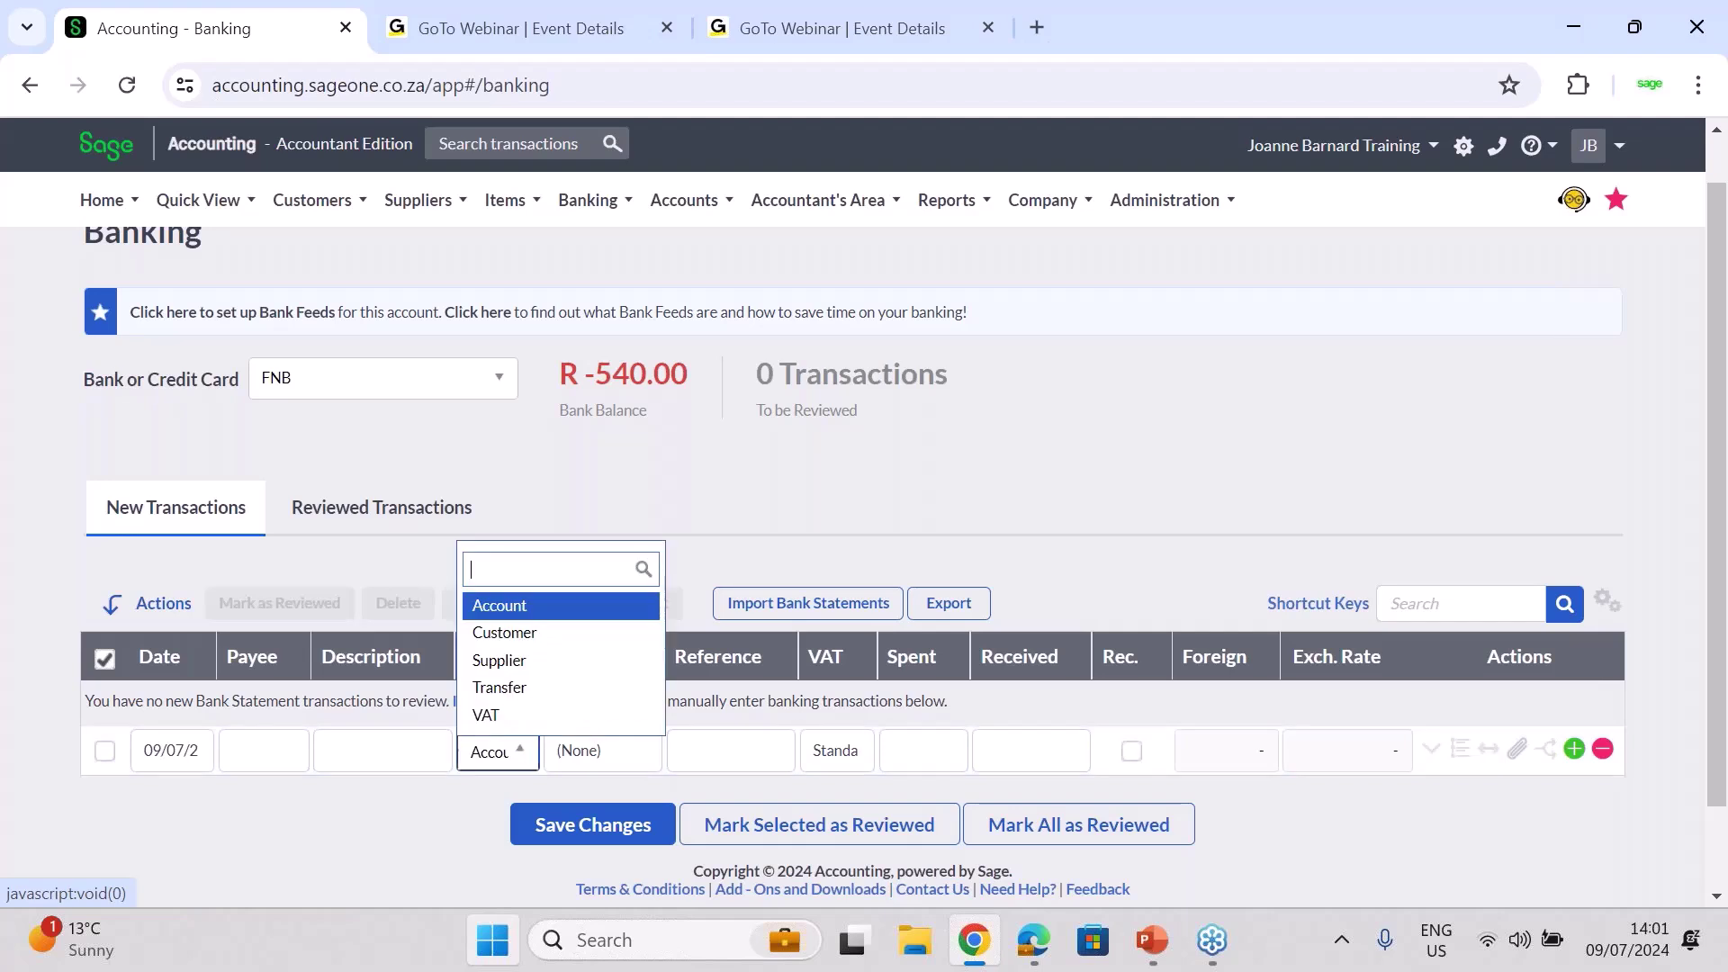
{"action": "left_click", "coordinate": [544, 634]}
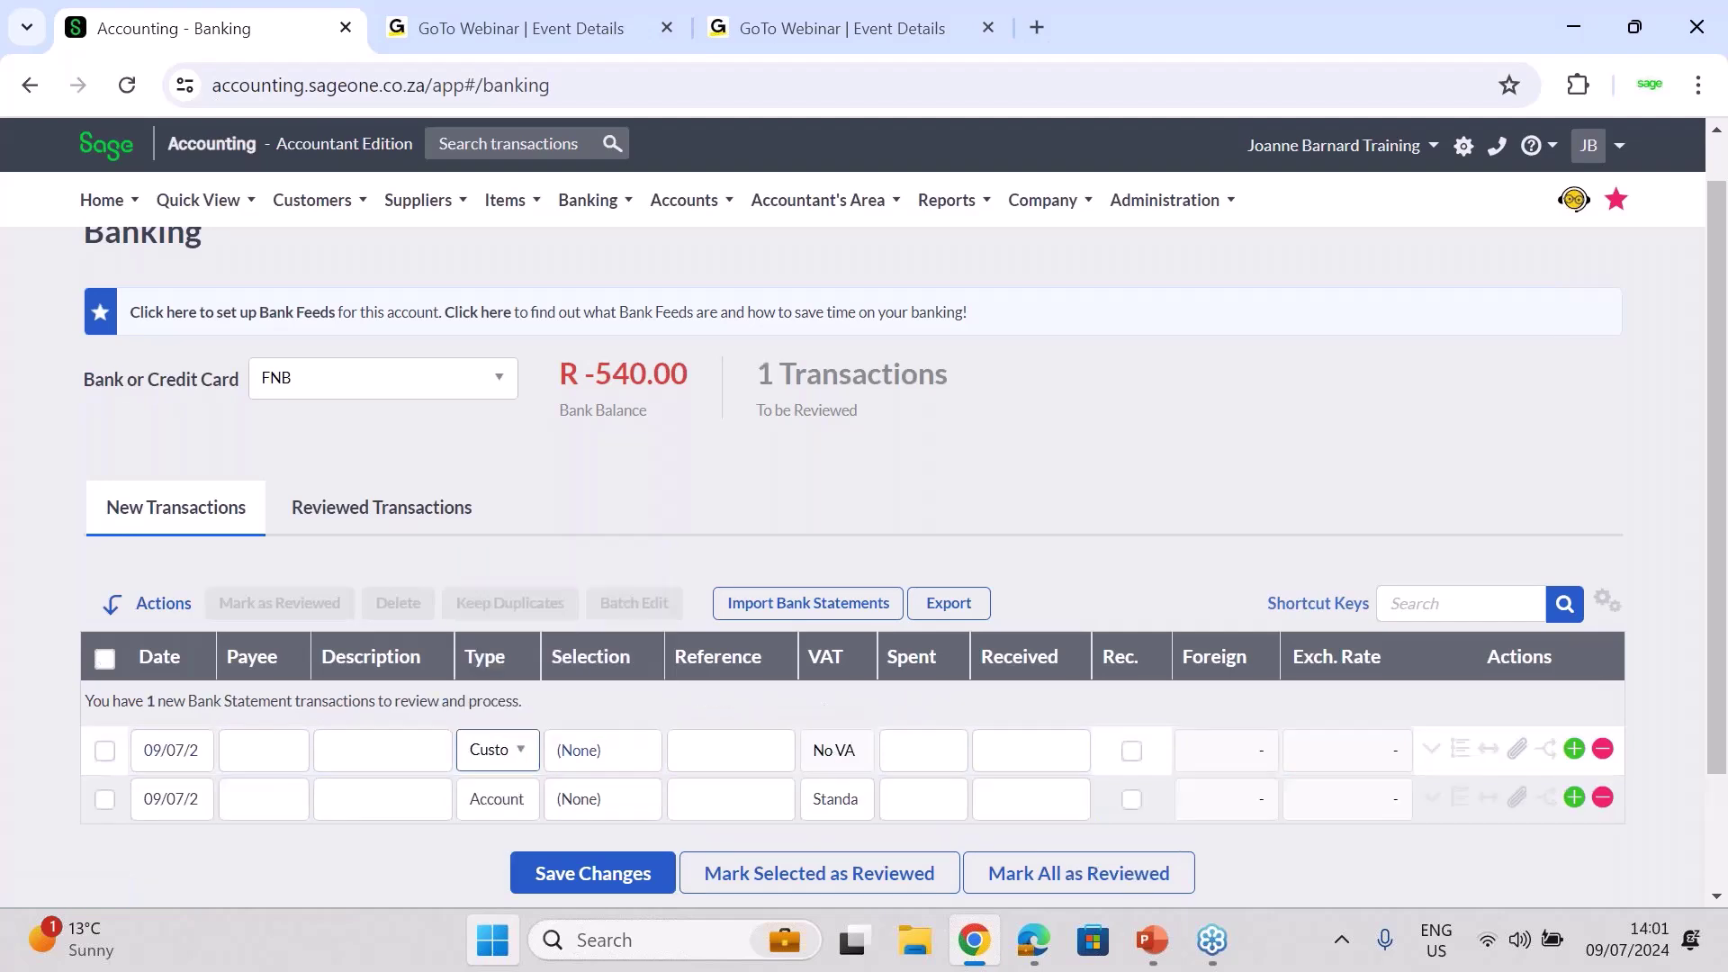
{"action": "left_click", "coordinate": [580, 756]}
{"action": "left_click", "coordinate": [643, 753]}
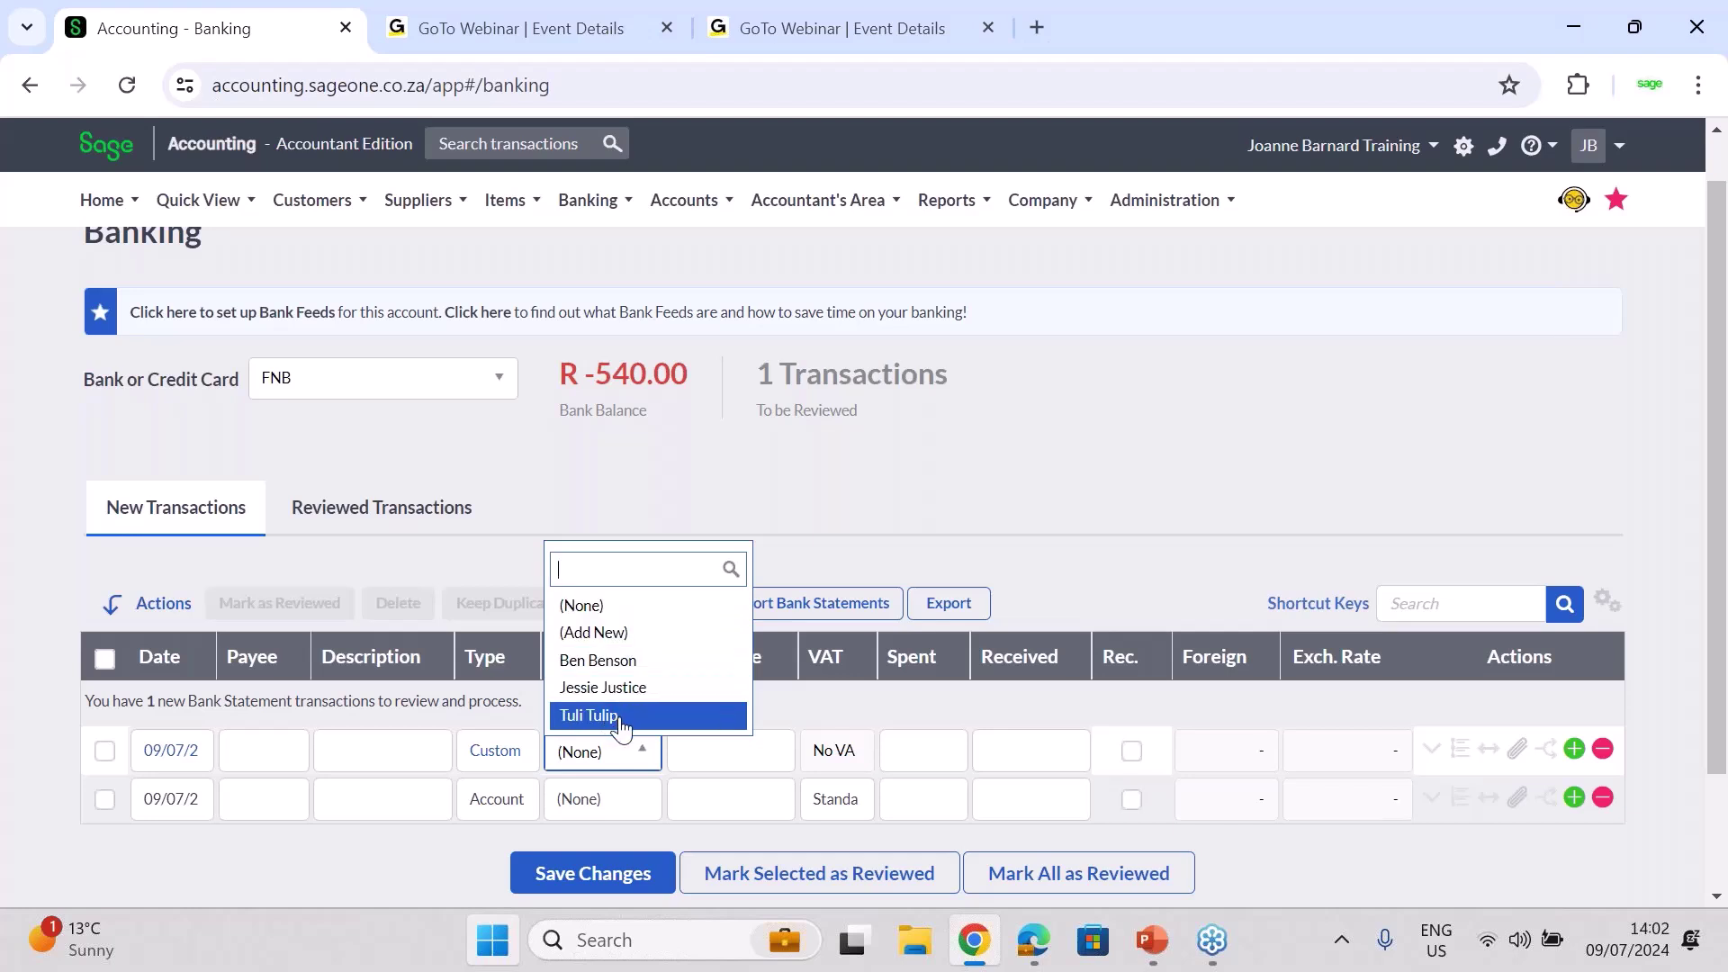
{"action": "left_click", "coordinate": [620, 662]}
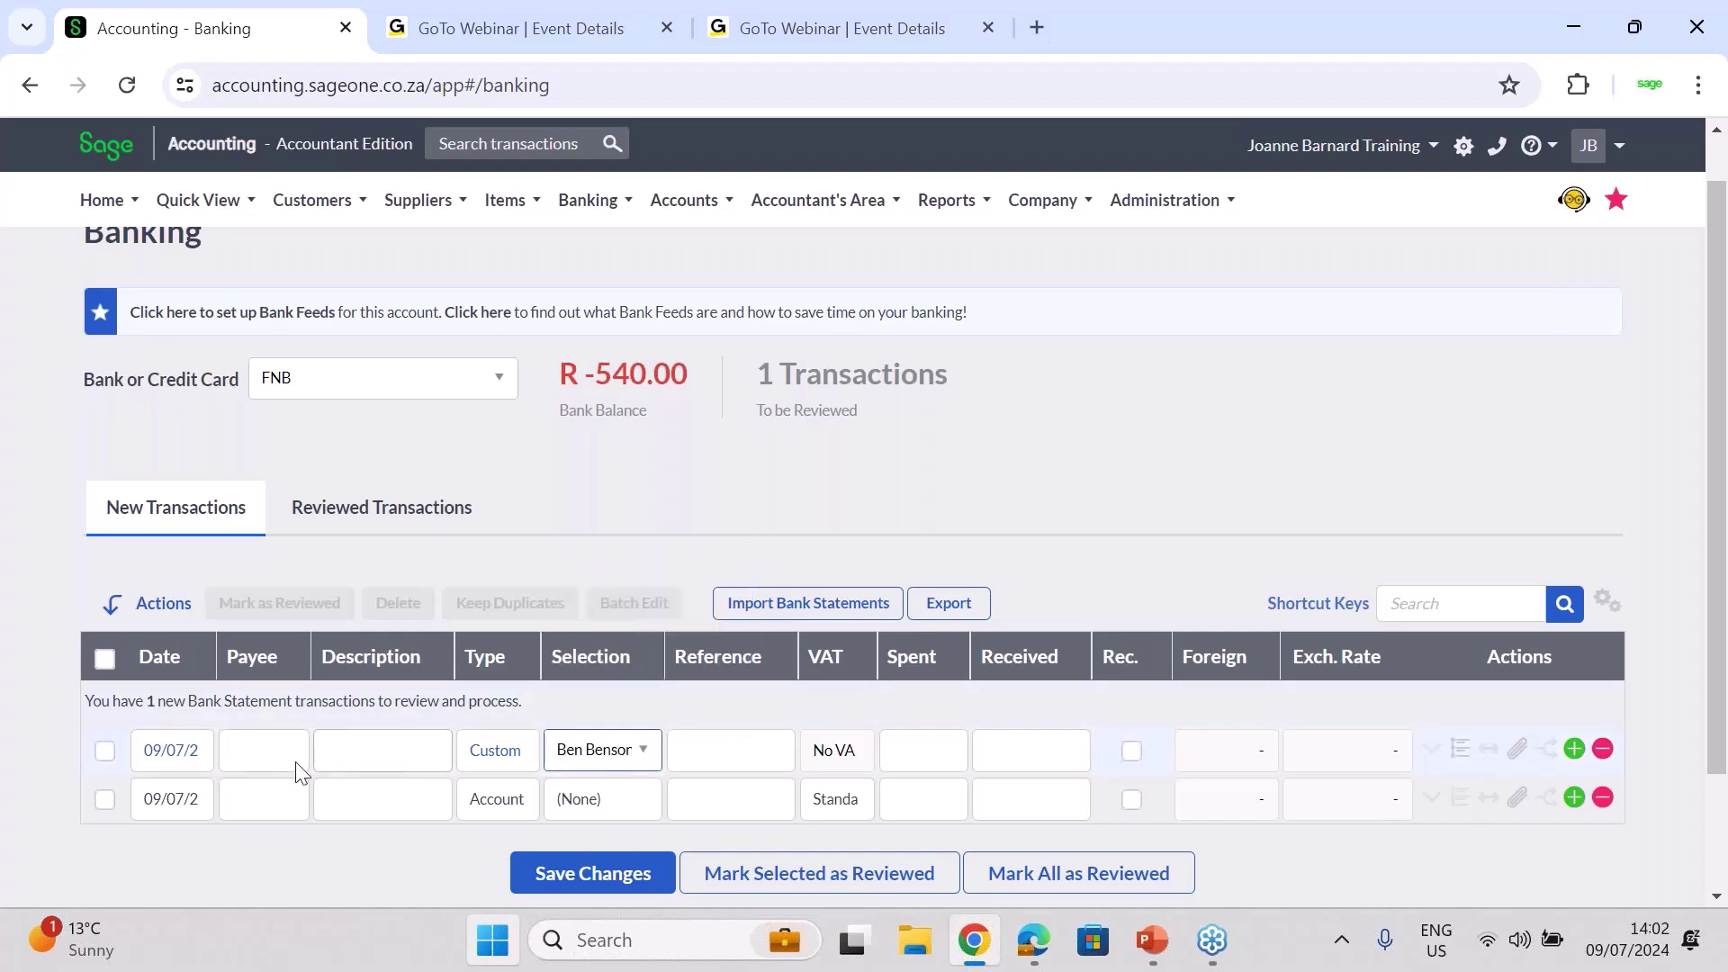
Enter BB as the payee and INV12345 as the description of the customer transaction
{"action": "left_click", "coordinate": [238, 748]}
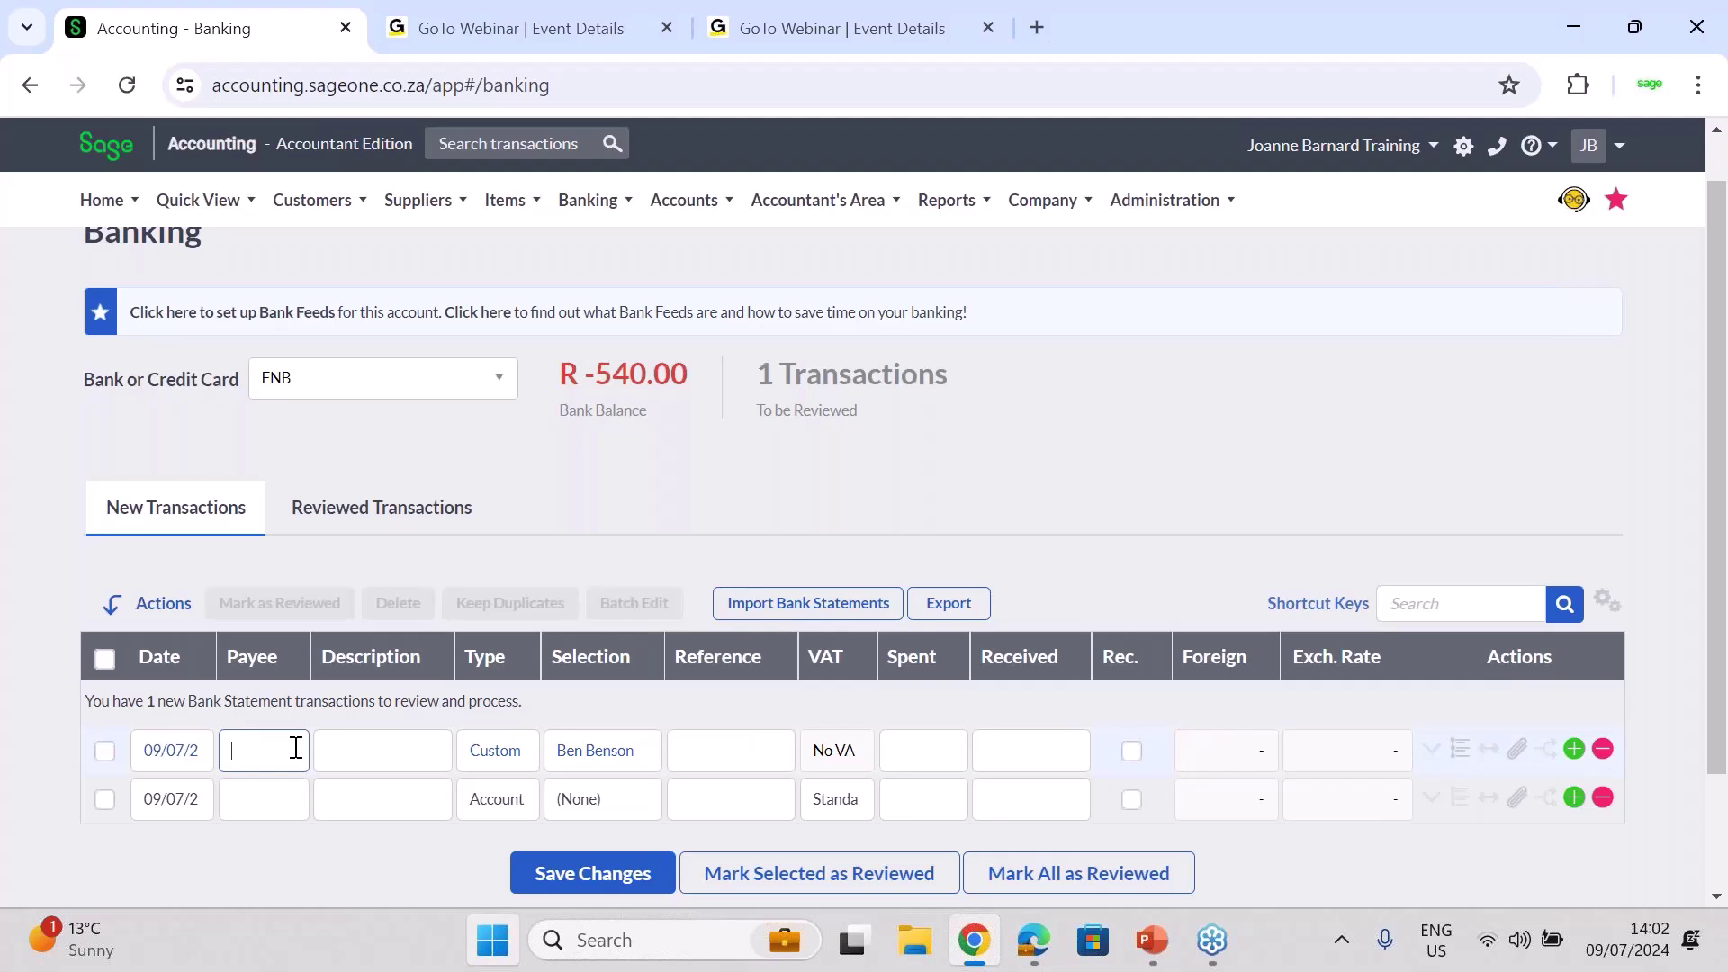
{"action": "type", "text": "BB"}
{"action": "left_click", "coordinate": [375, 751]}
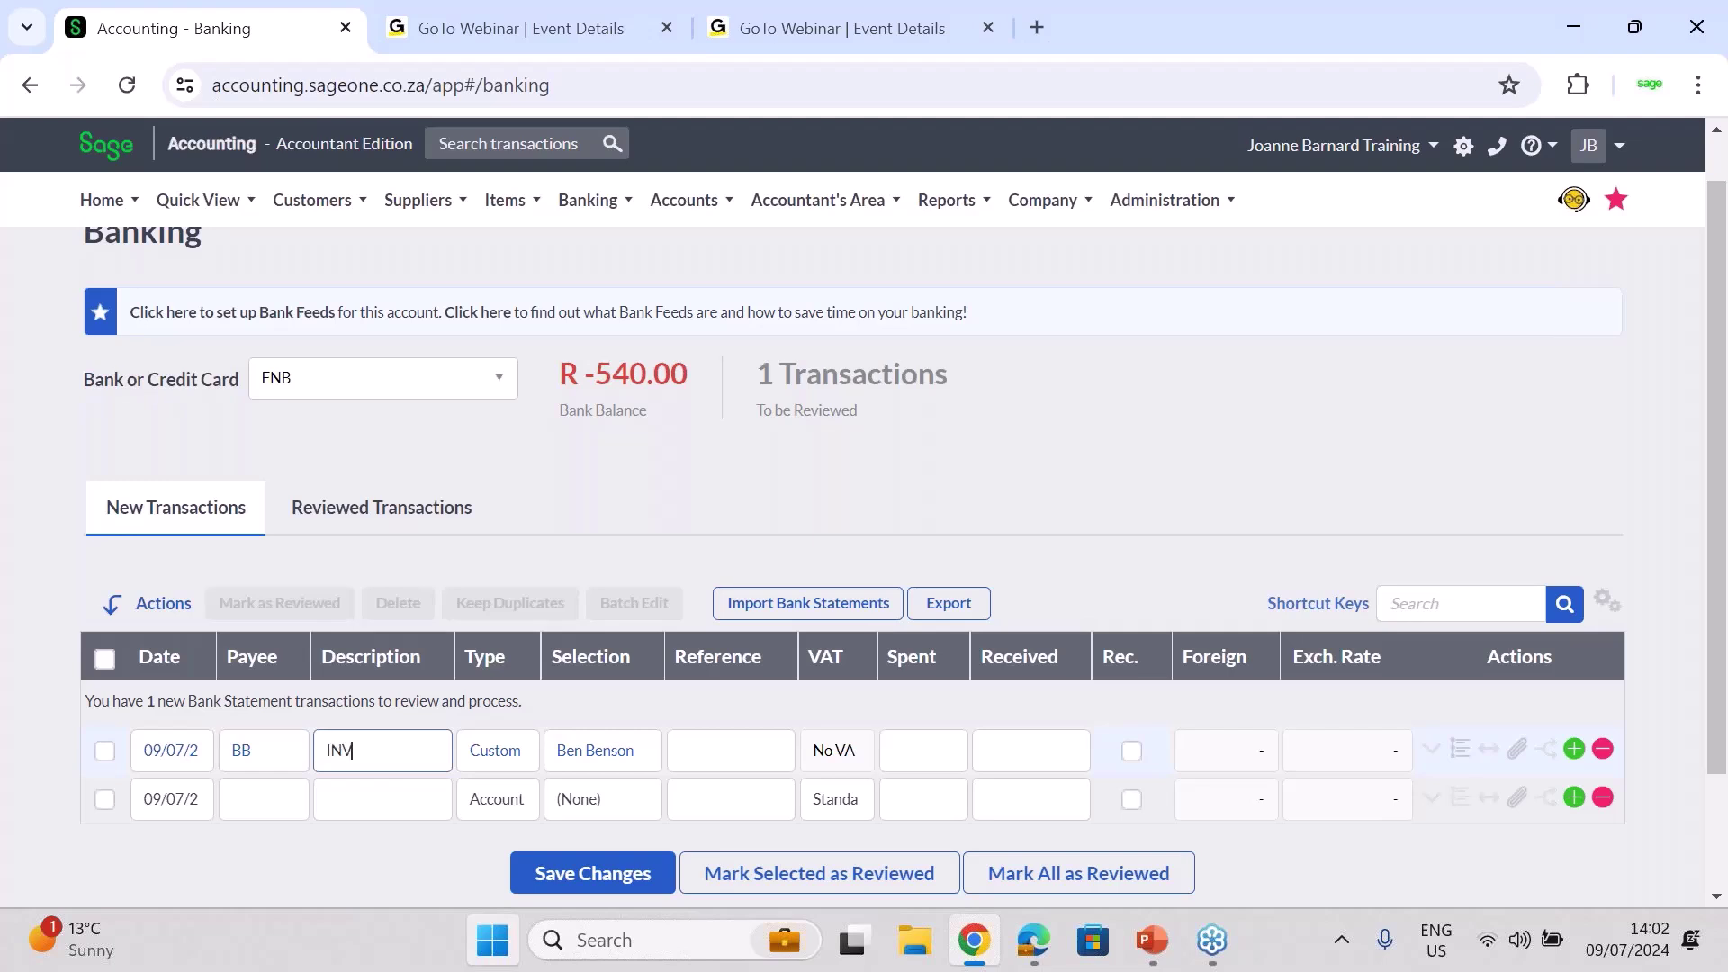
{"action": "type", "text": "INV12345"}
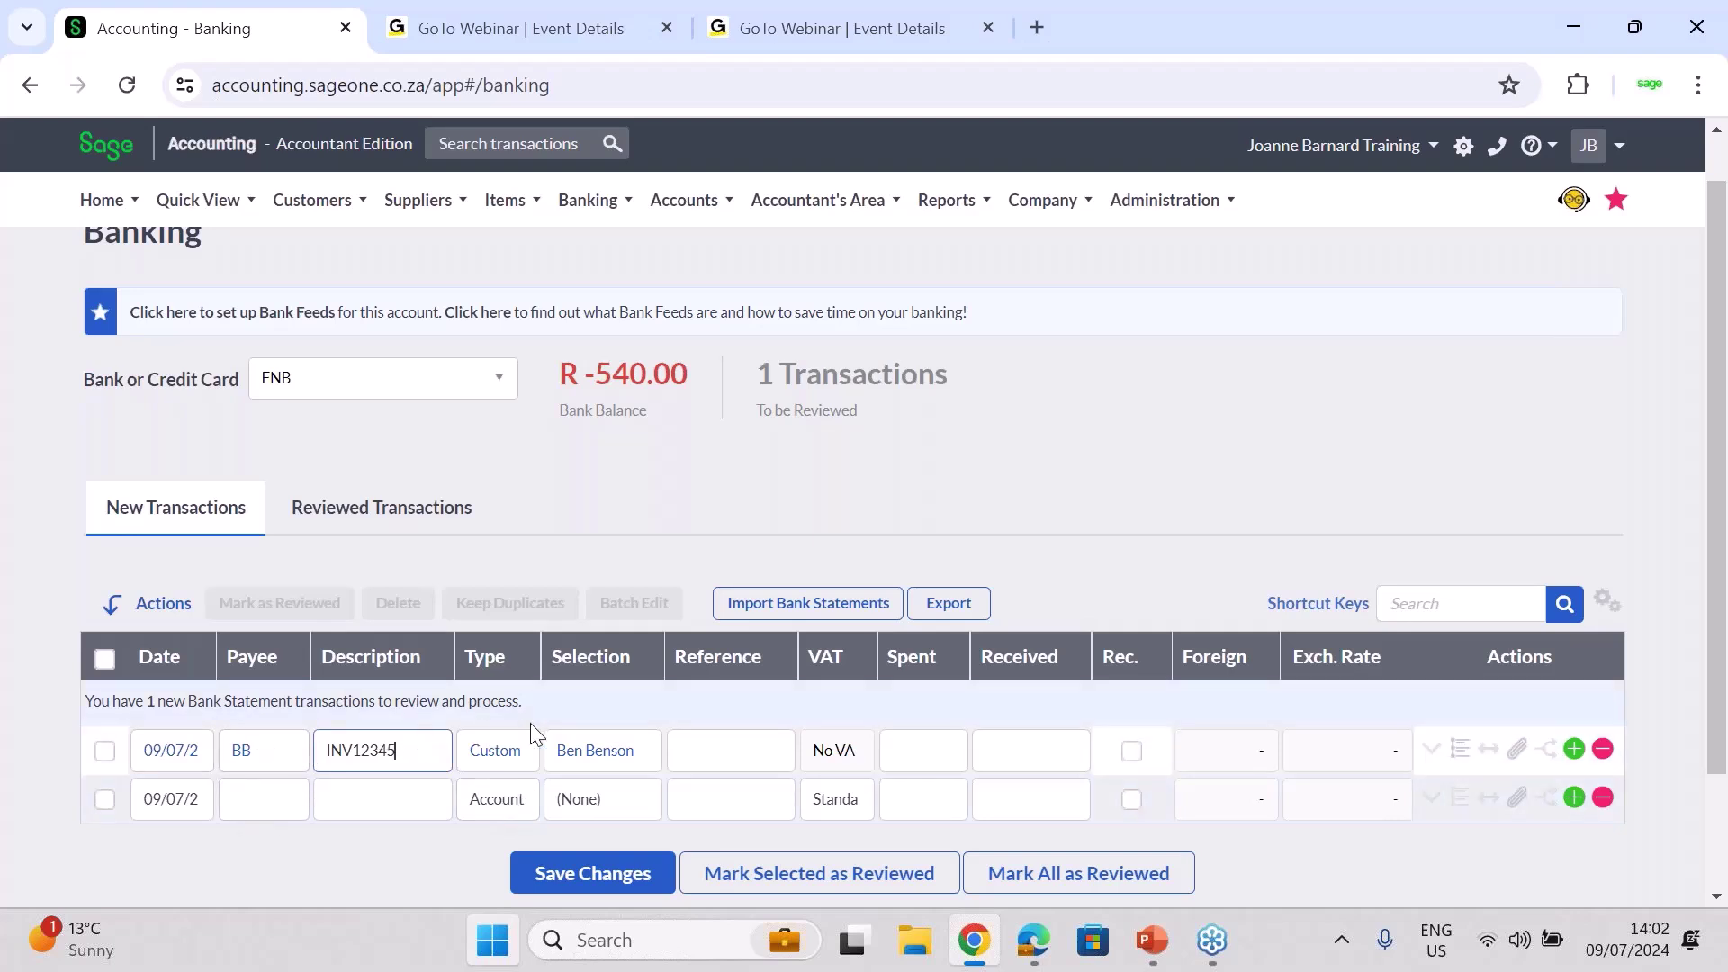
Give the customer transaction the reference INV12345 and a received amount of R 1,500.00
{"action": "left_click", "coordinate": [721, 767]}
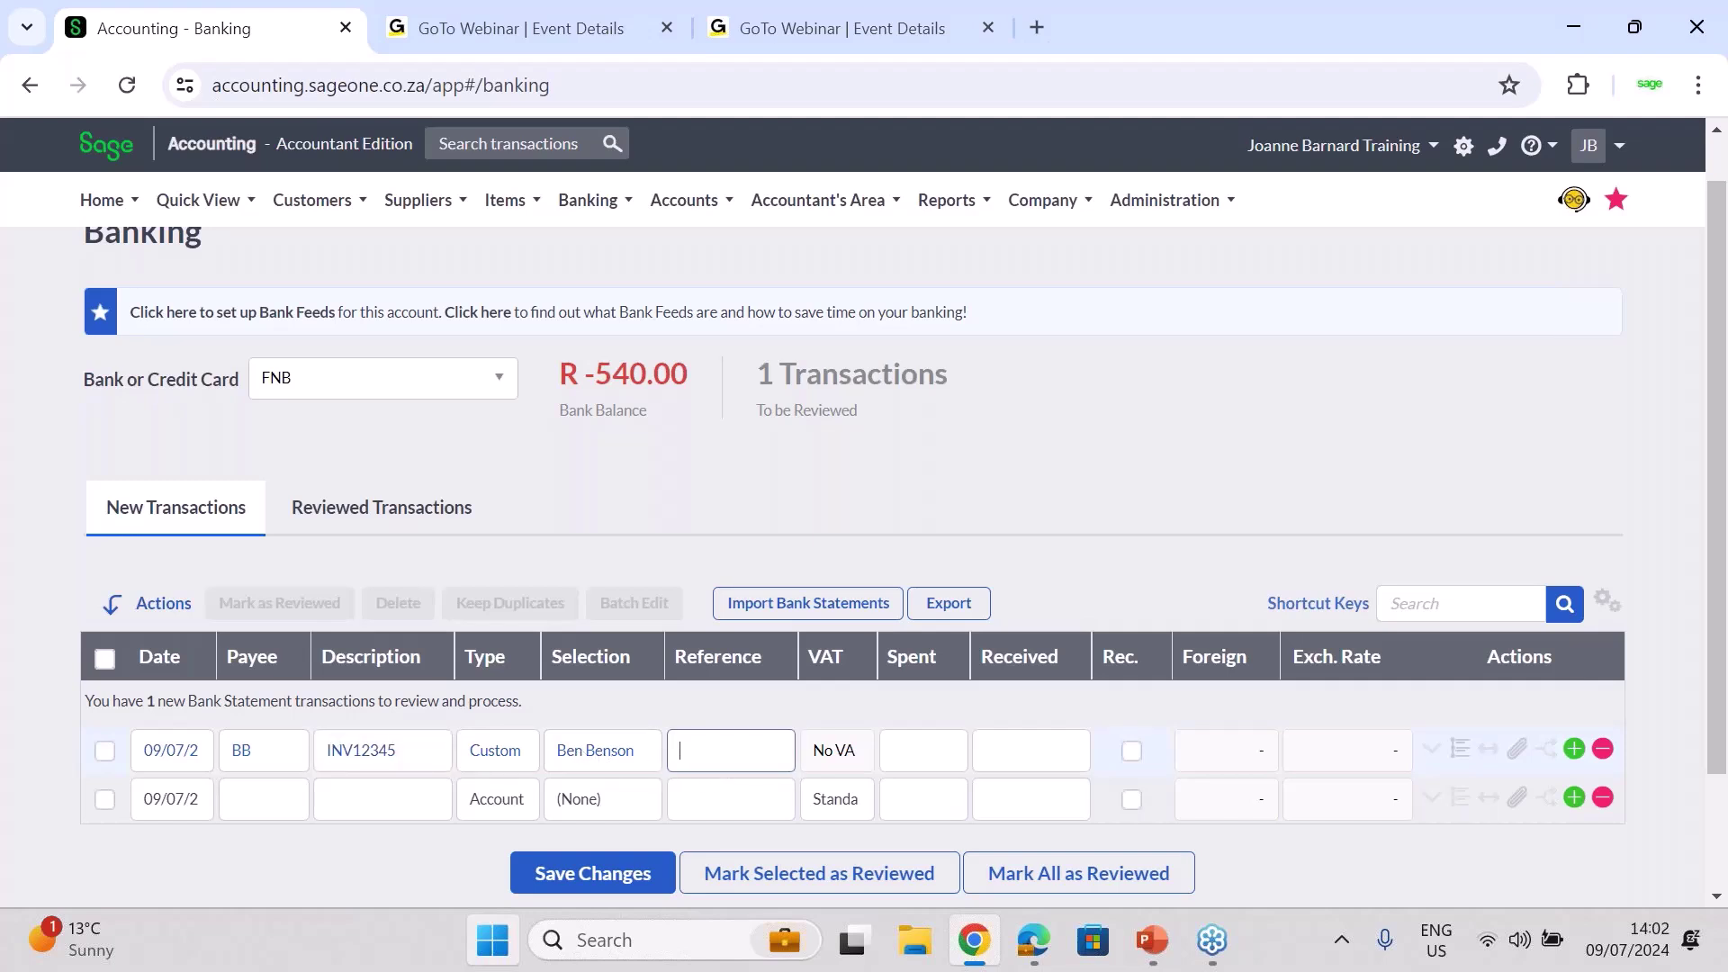
{"action": "type", "text": "INV12345"}
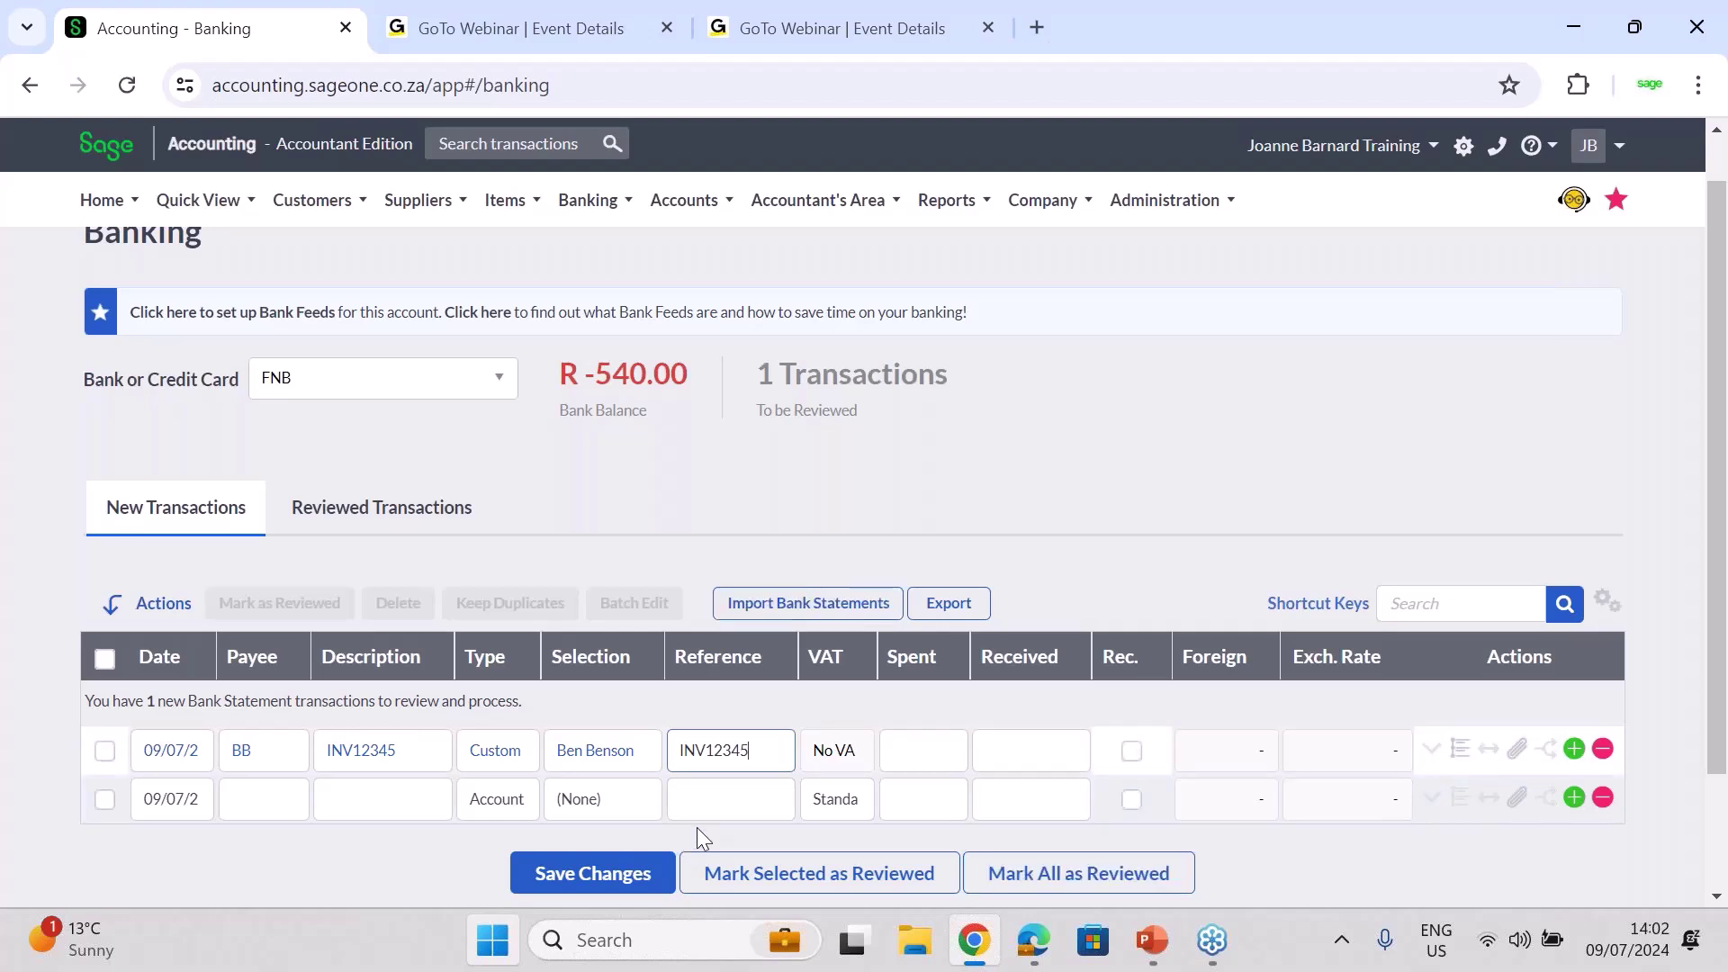
{"action": "left_click", "coordinate": [1023, 758]}
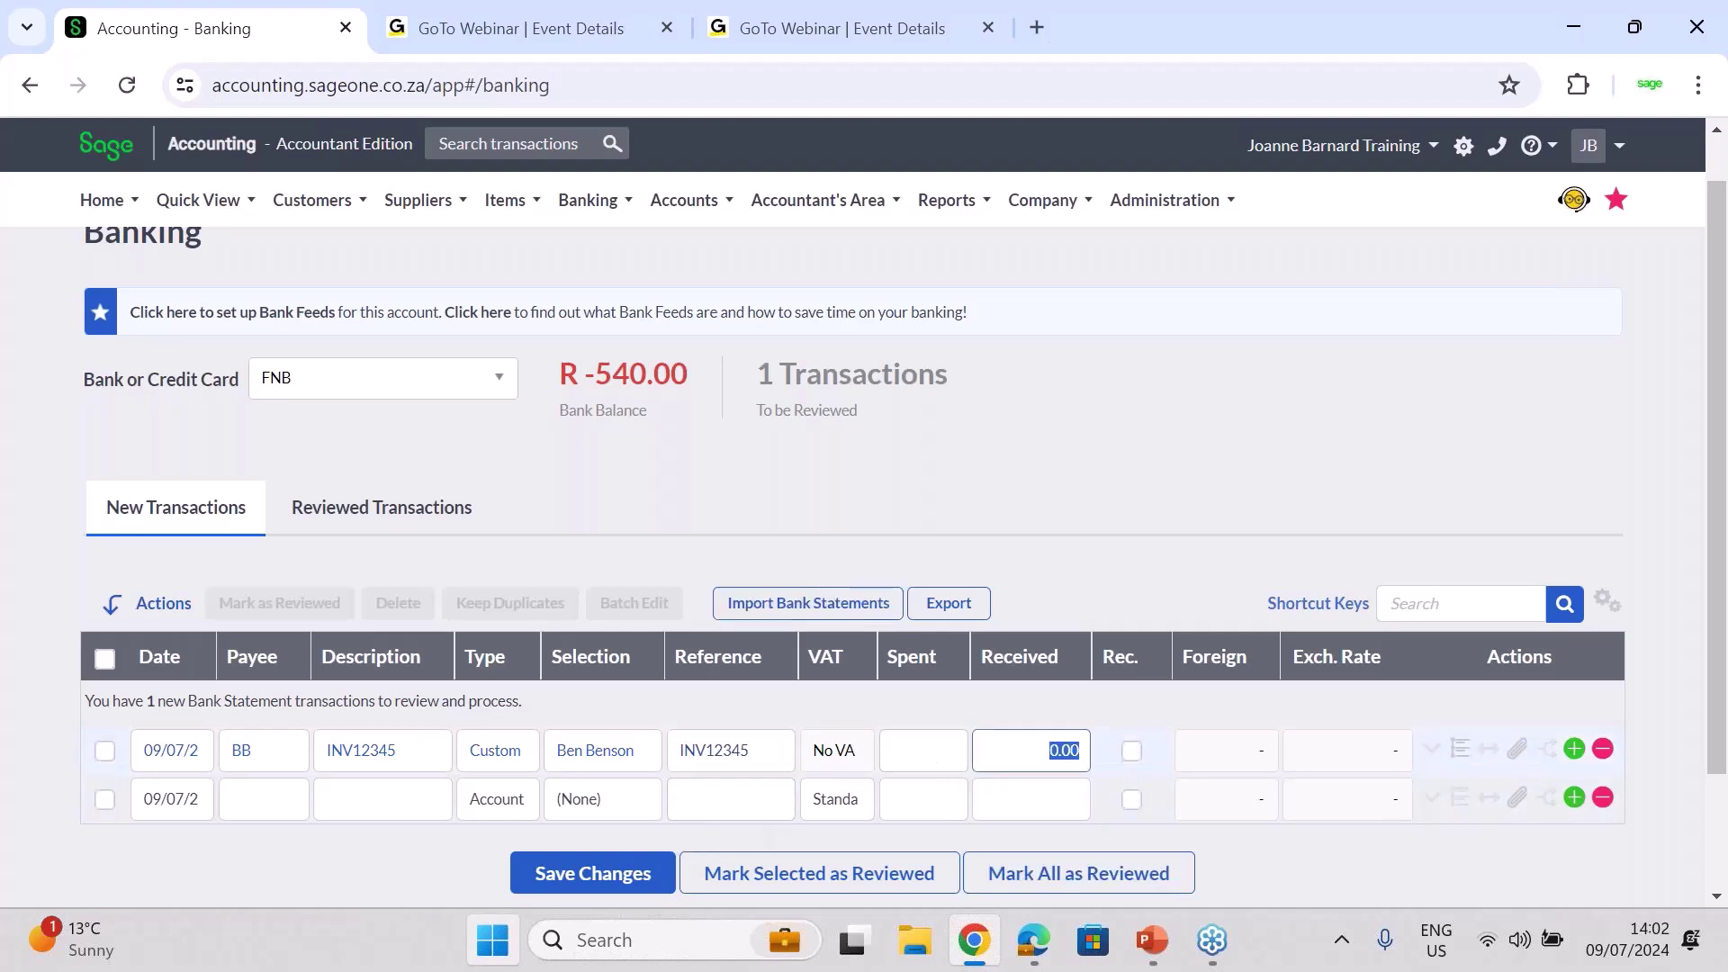
{"action": "type", "text": "1500"}
{"action": "key", "text": "Tab"}
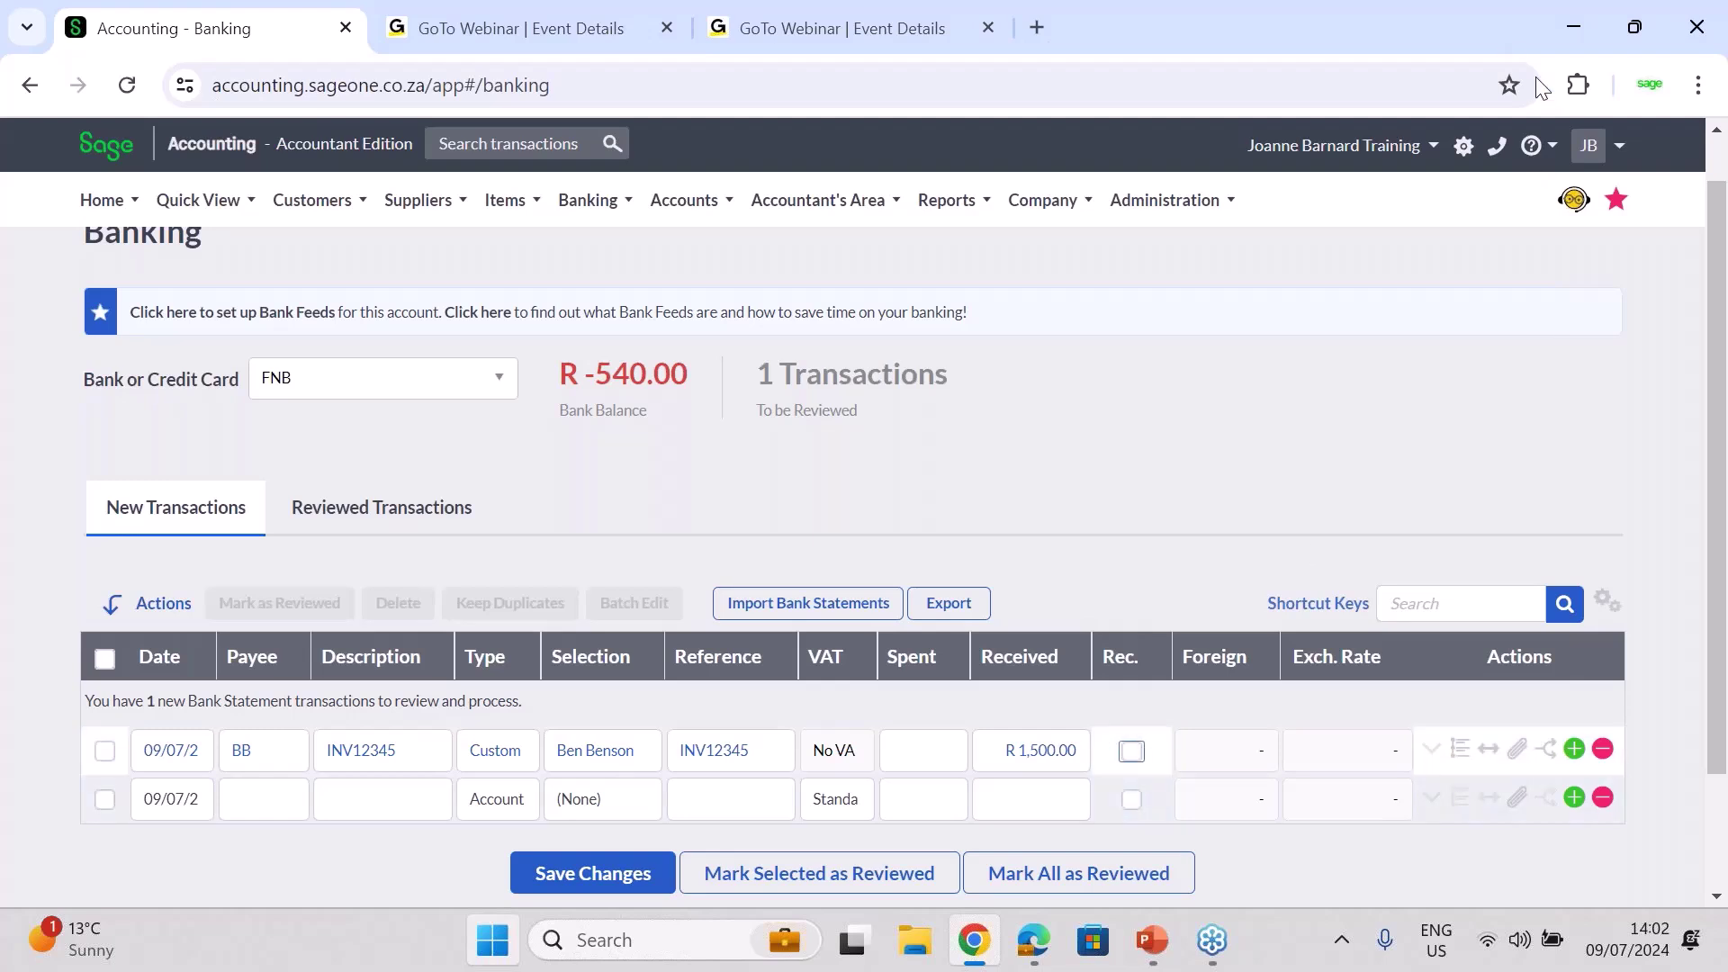
Expand the customer transaction's details to view its discount and payment method, and open its bank statement mapping rules
{"action": "left_click", "coordinate": [1431, 752]}
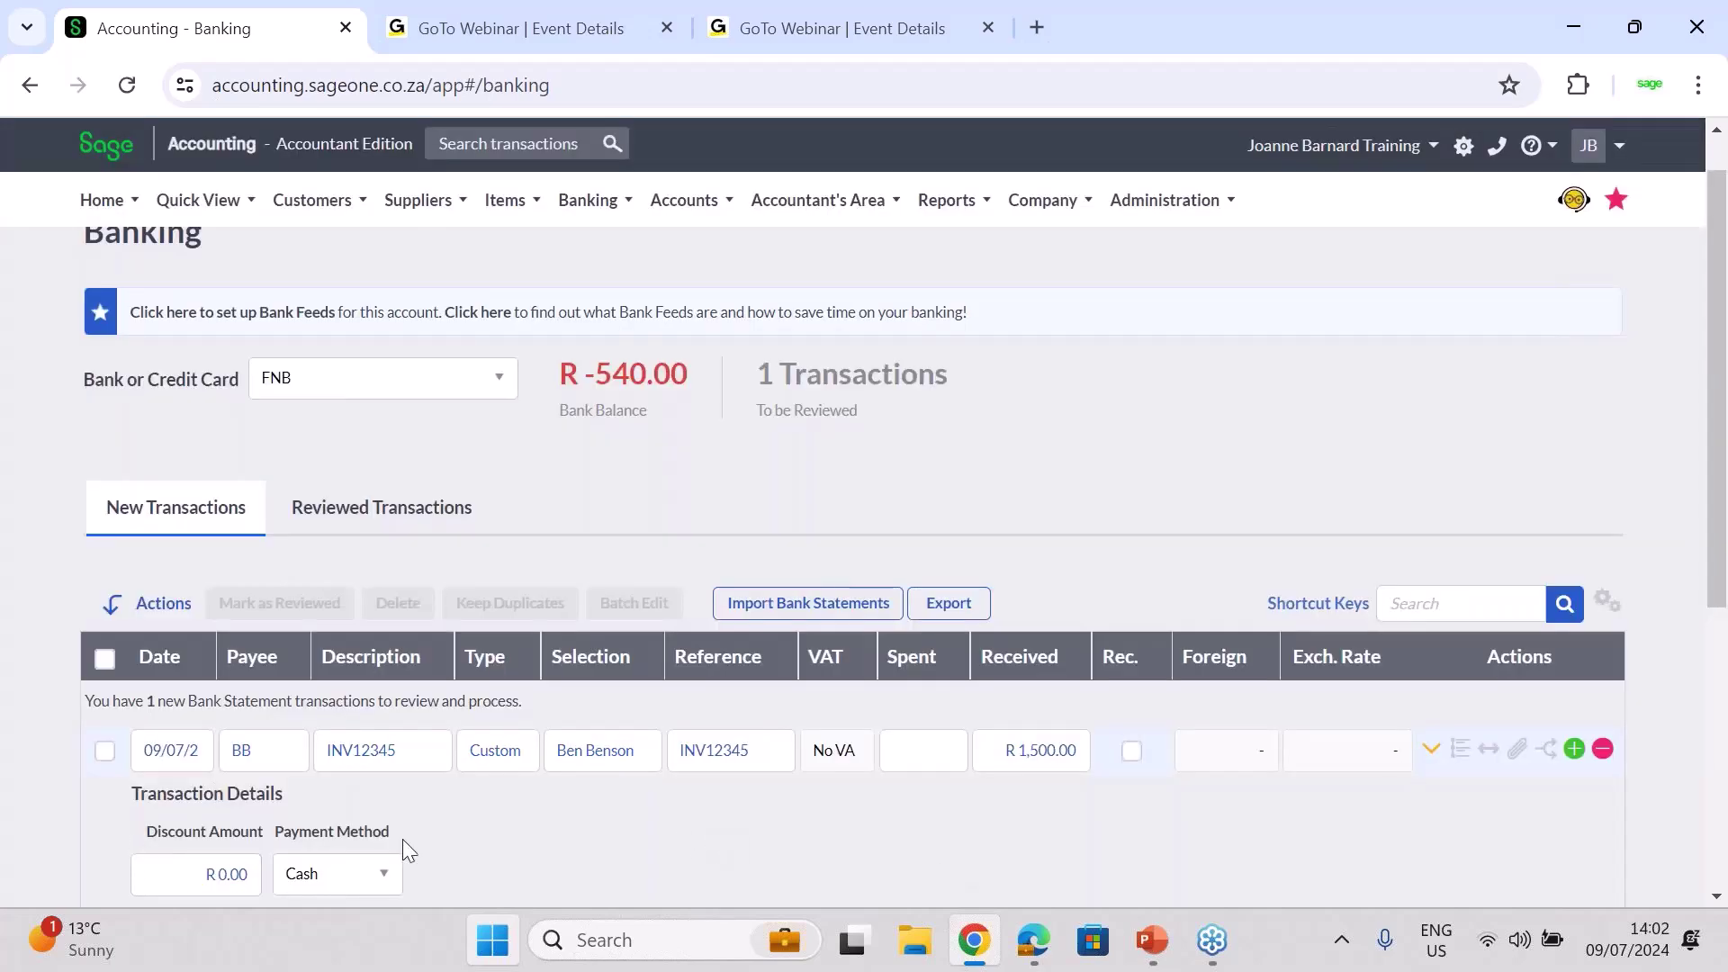
{"action": "mouse_move", "coordinate": [1721, 483]}
{"action": "left_mouse_down"}
{"action": "mouse_move", "coordinate": [1717, 585]}
{"action": "mouse_move", "coordinate": [1710, 493]}
{"action": "left_mouse_up"}
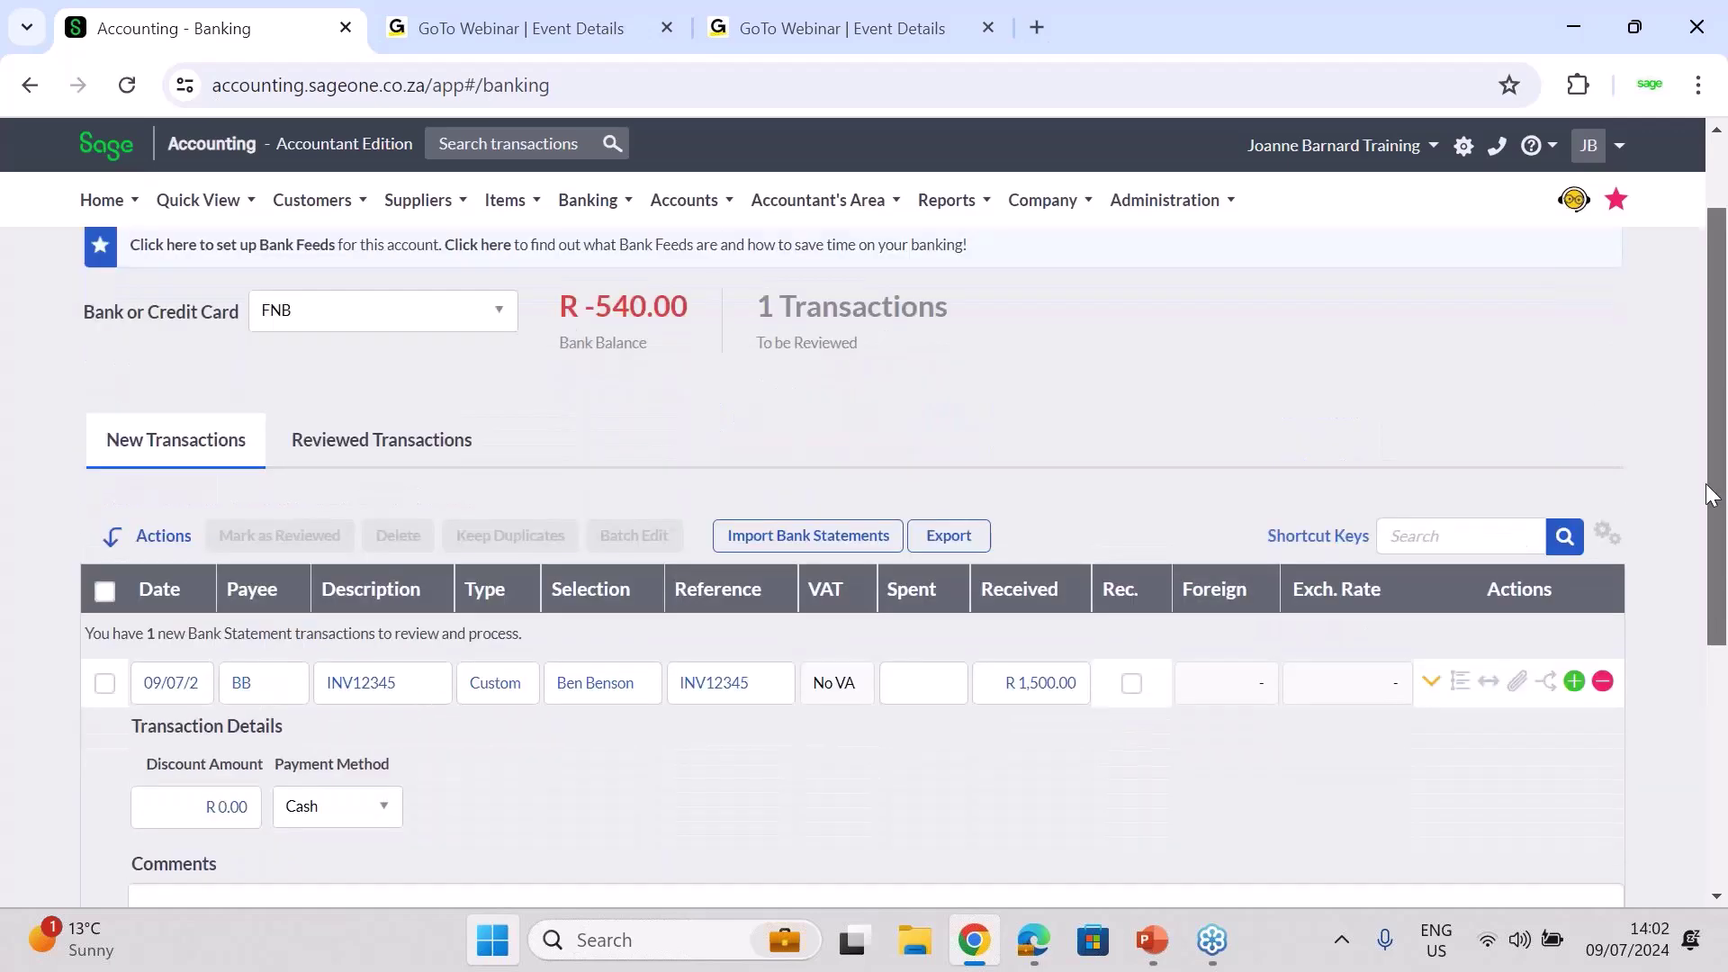
{"action": "scroll", "coordinate": [1710, 493], "scroll_direction": "up", "scroll_amount": 2}
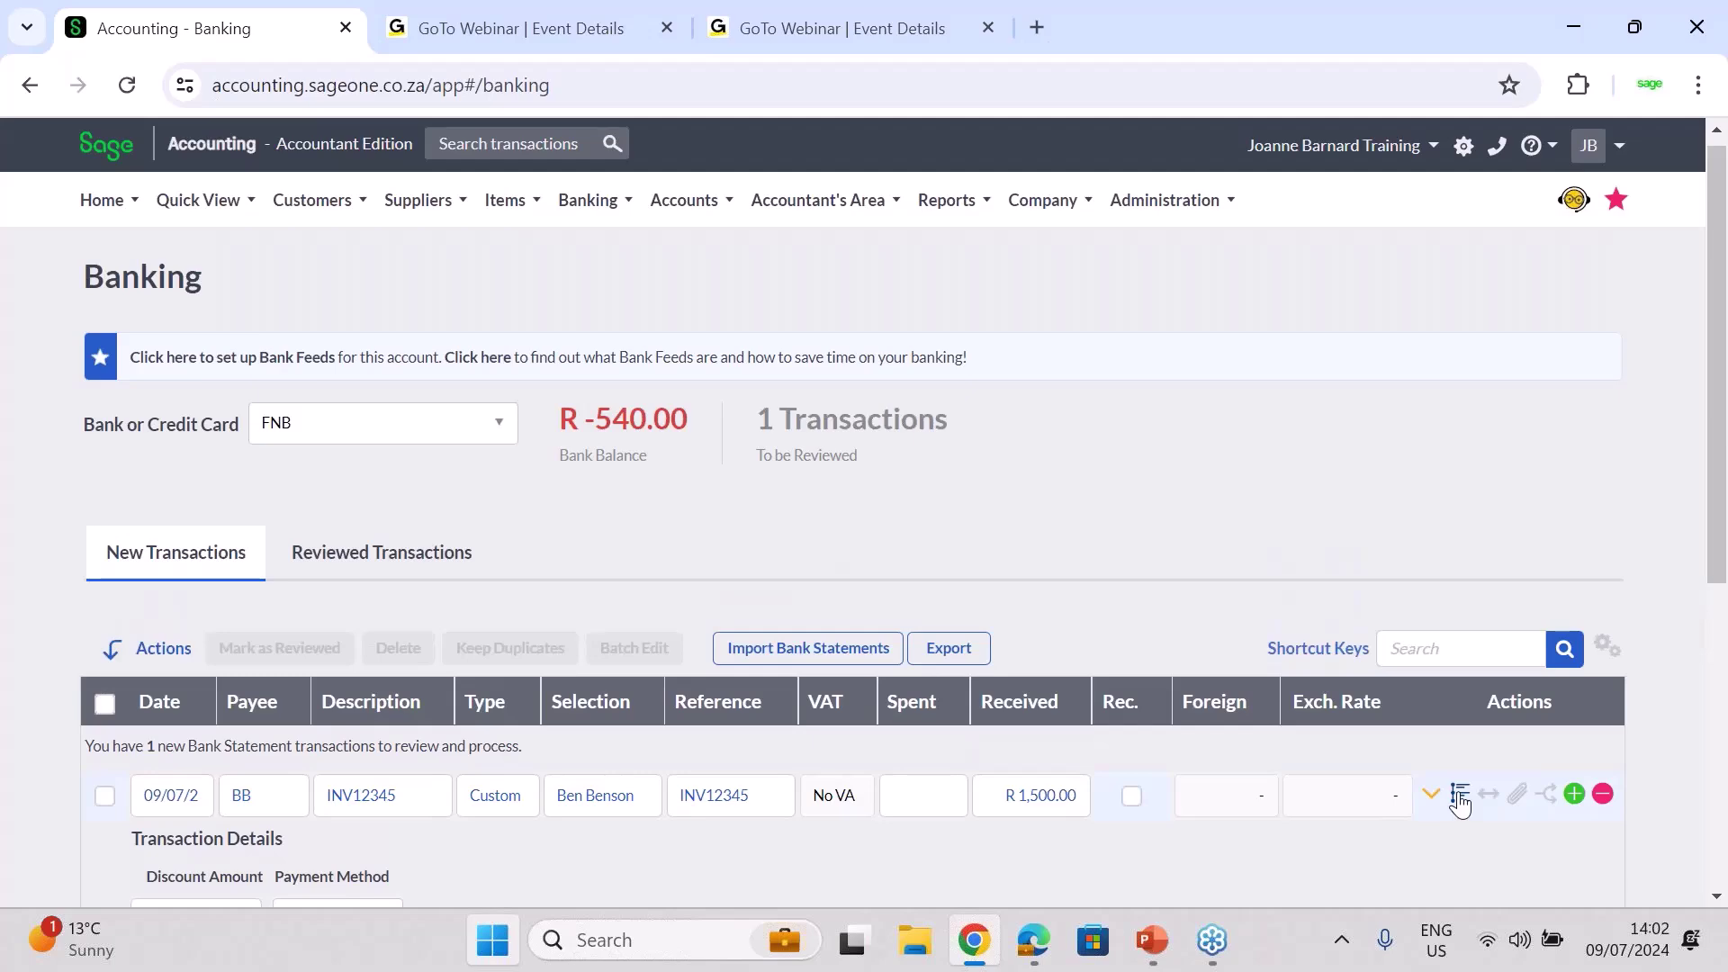
{"action": "left_click", "coordinate": [1460, 799]}
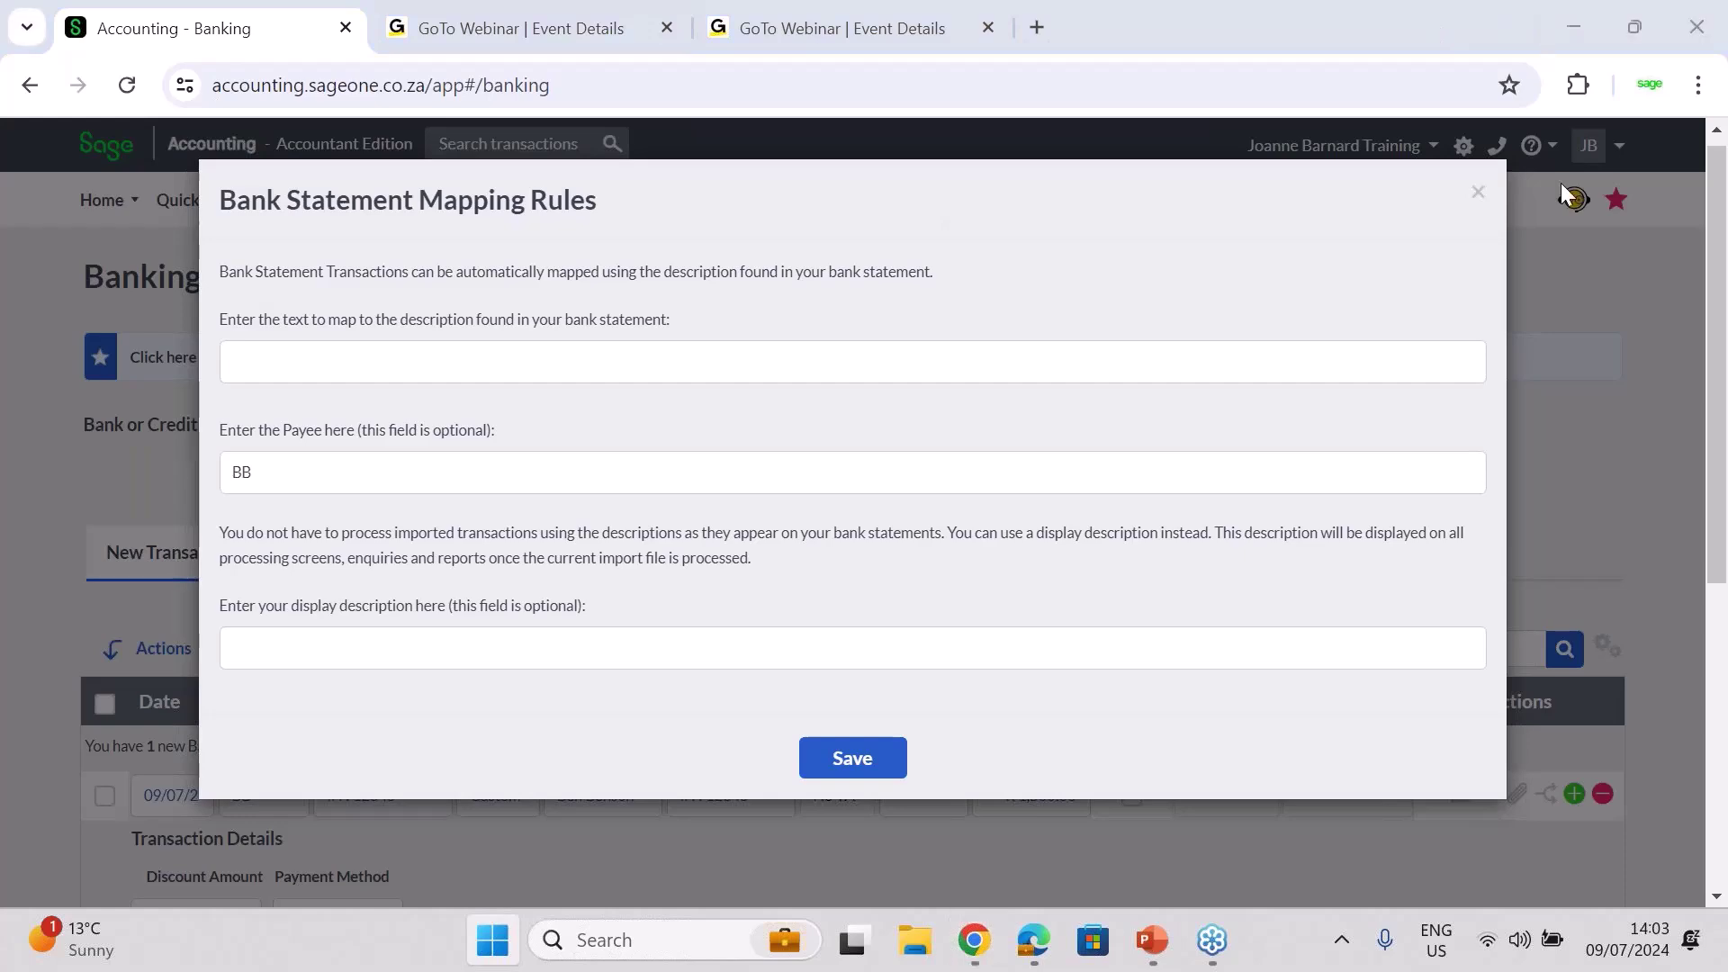
Close the bank statement mapping rules without saving and change the customer transaction's description to Payment
{"action": "left_click", "coordinate": [1476, 194]}
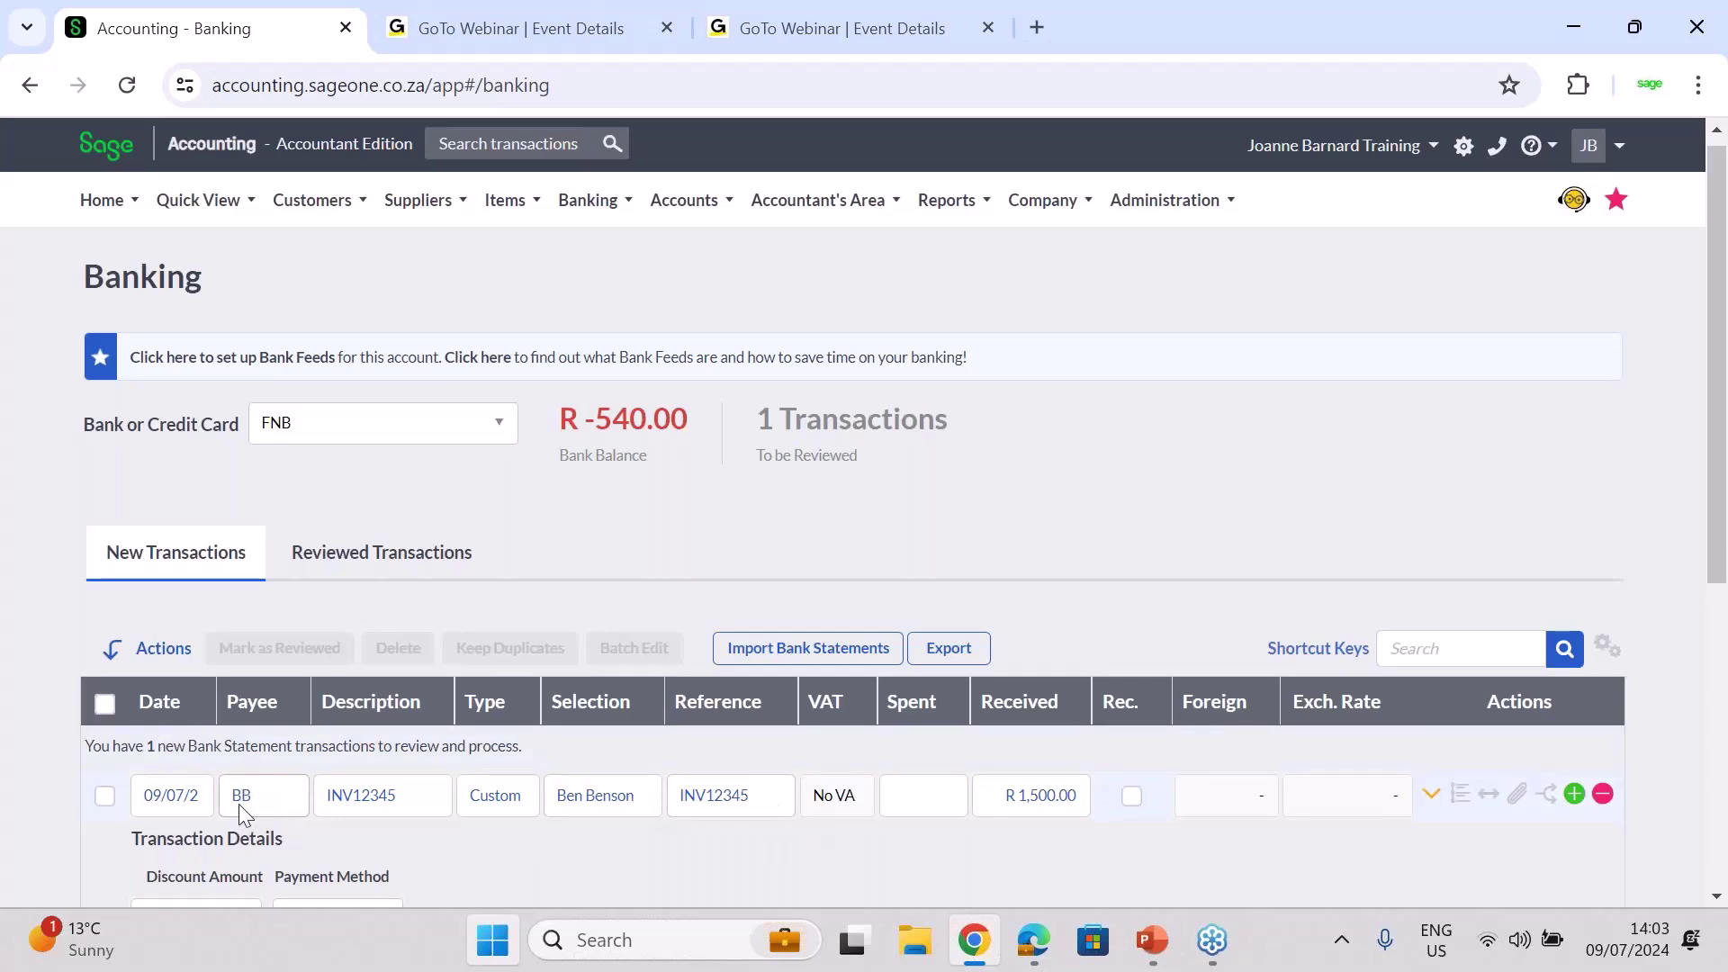
{"action": "left_click", "coordinate": [417, 797]}
{"action": "type", "text": "Payment"}
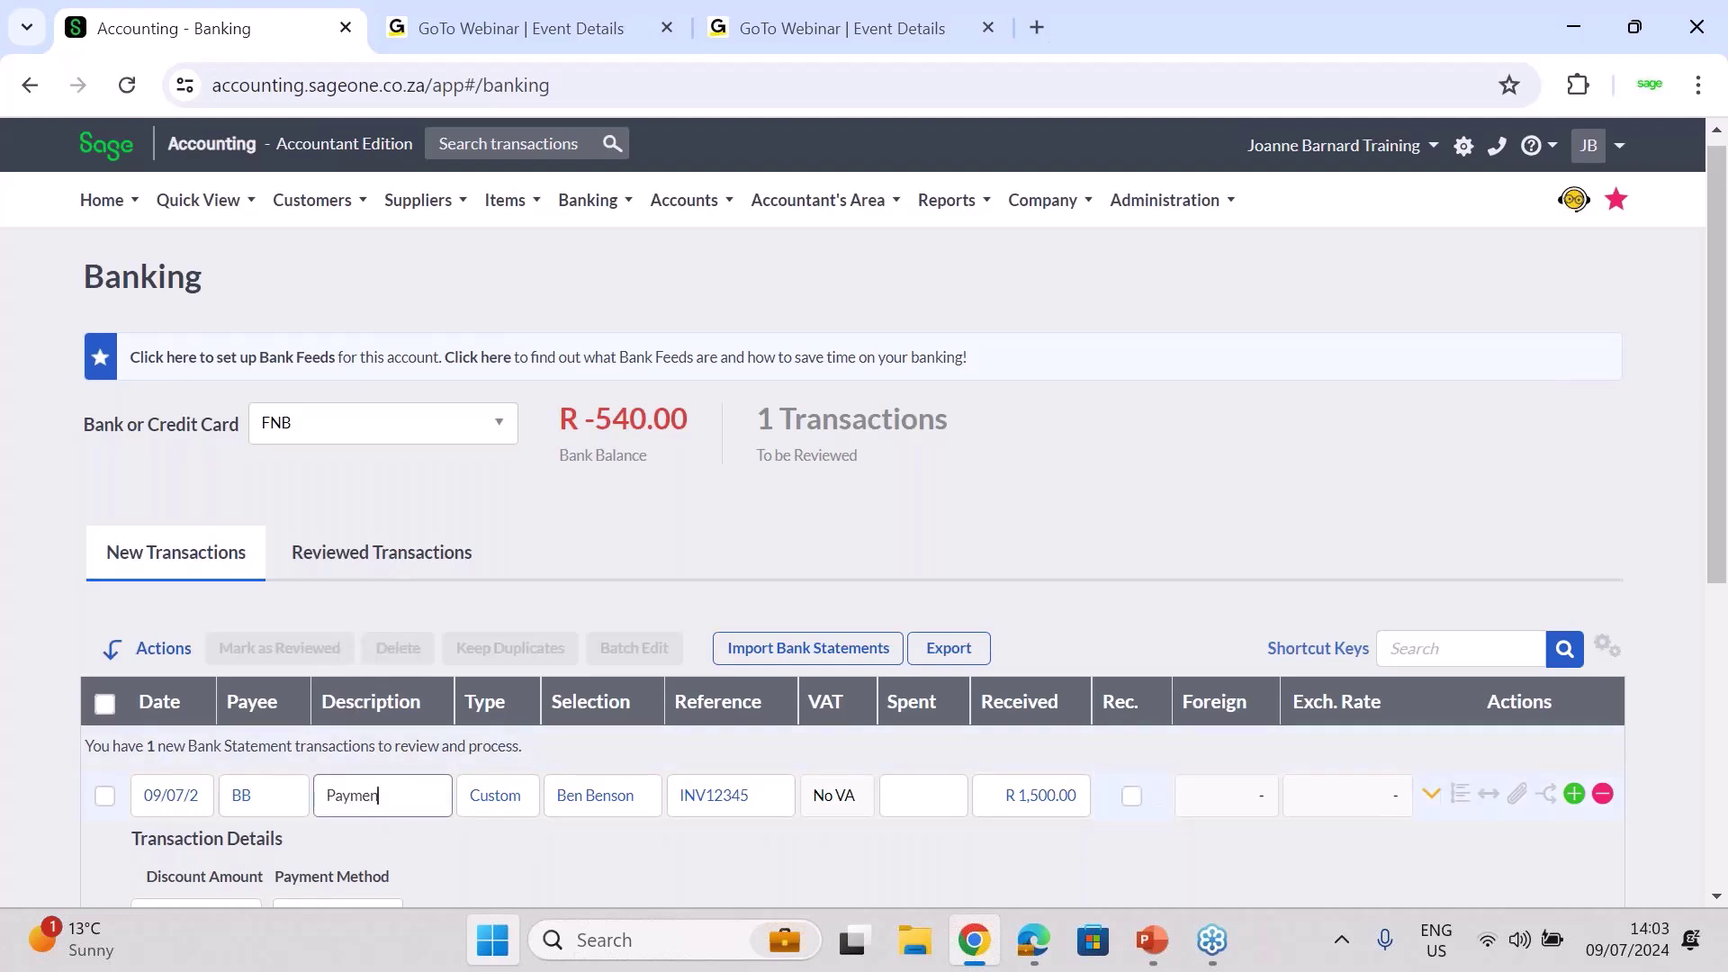
View the customer transaction's split details and its attachments, closing each without making changes
{"action": "left_click", "coordinate": [1487, 795]}
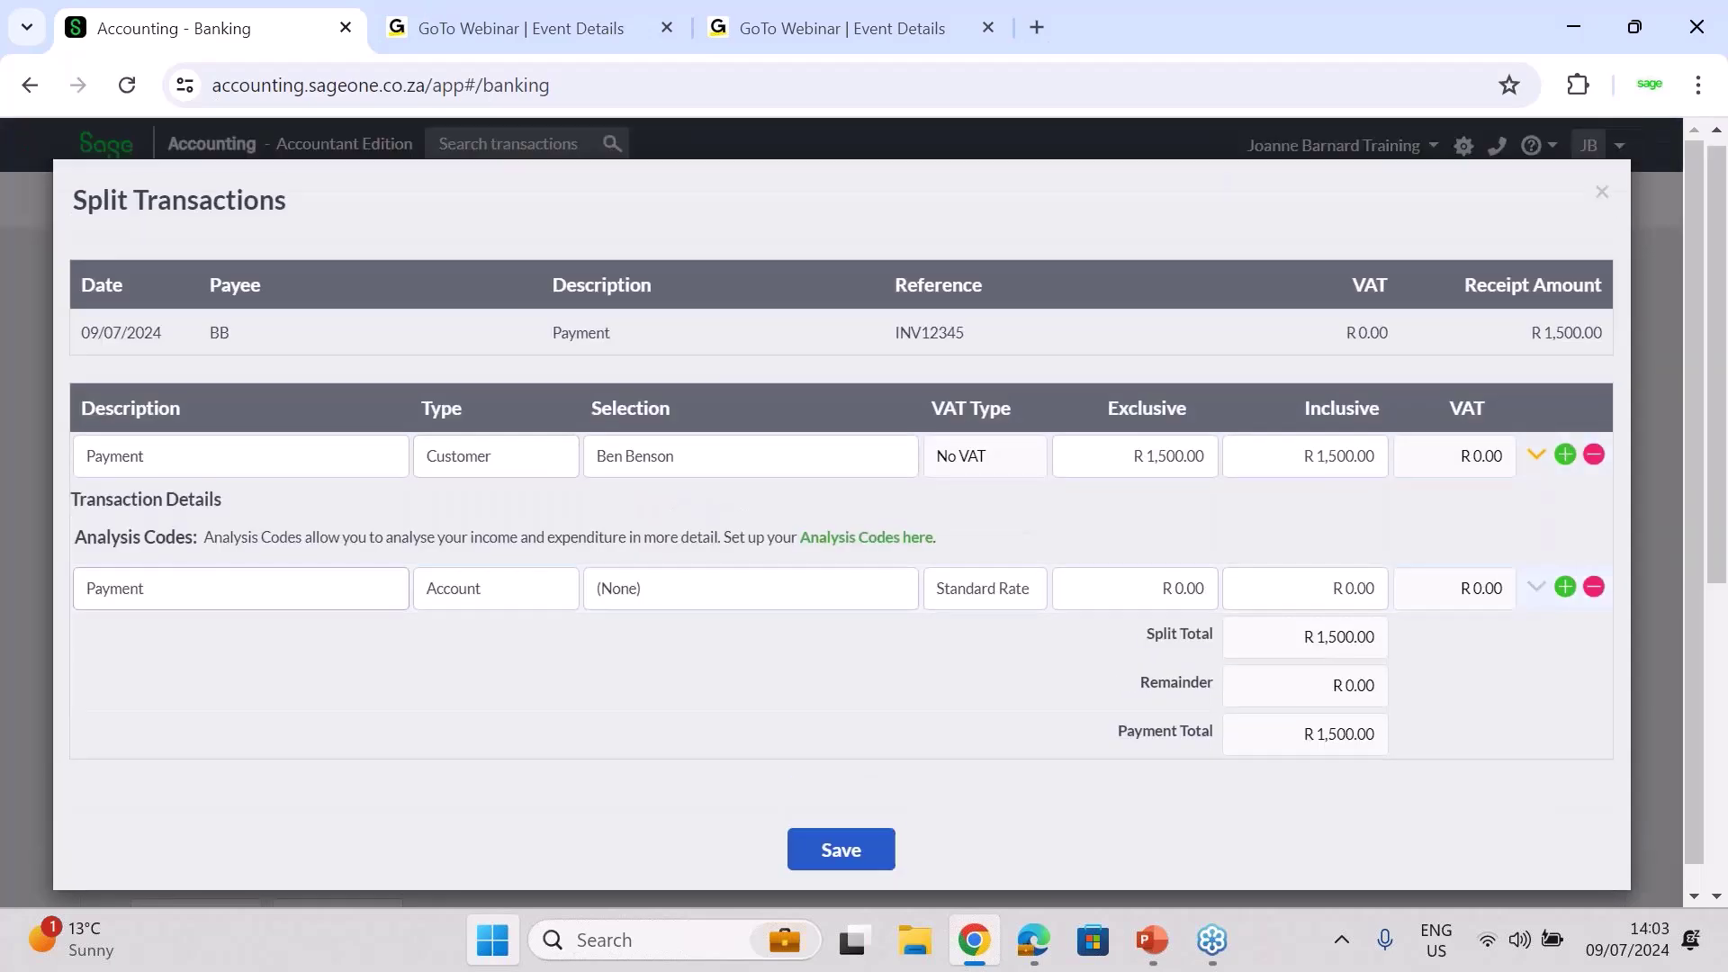
{"action": "left_click", "coordinate": [1602, 185]}
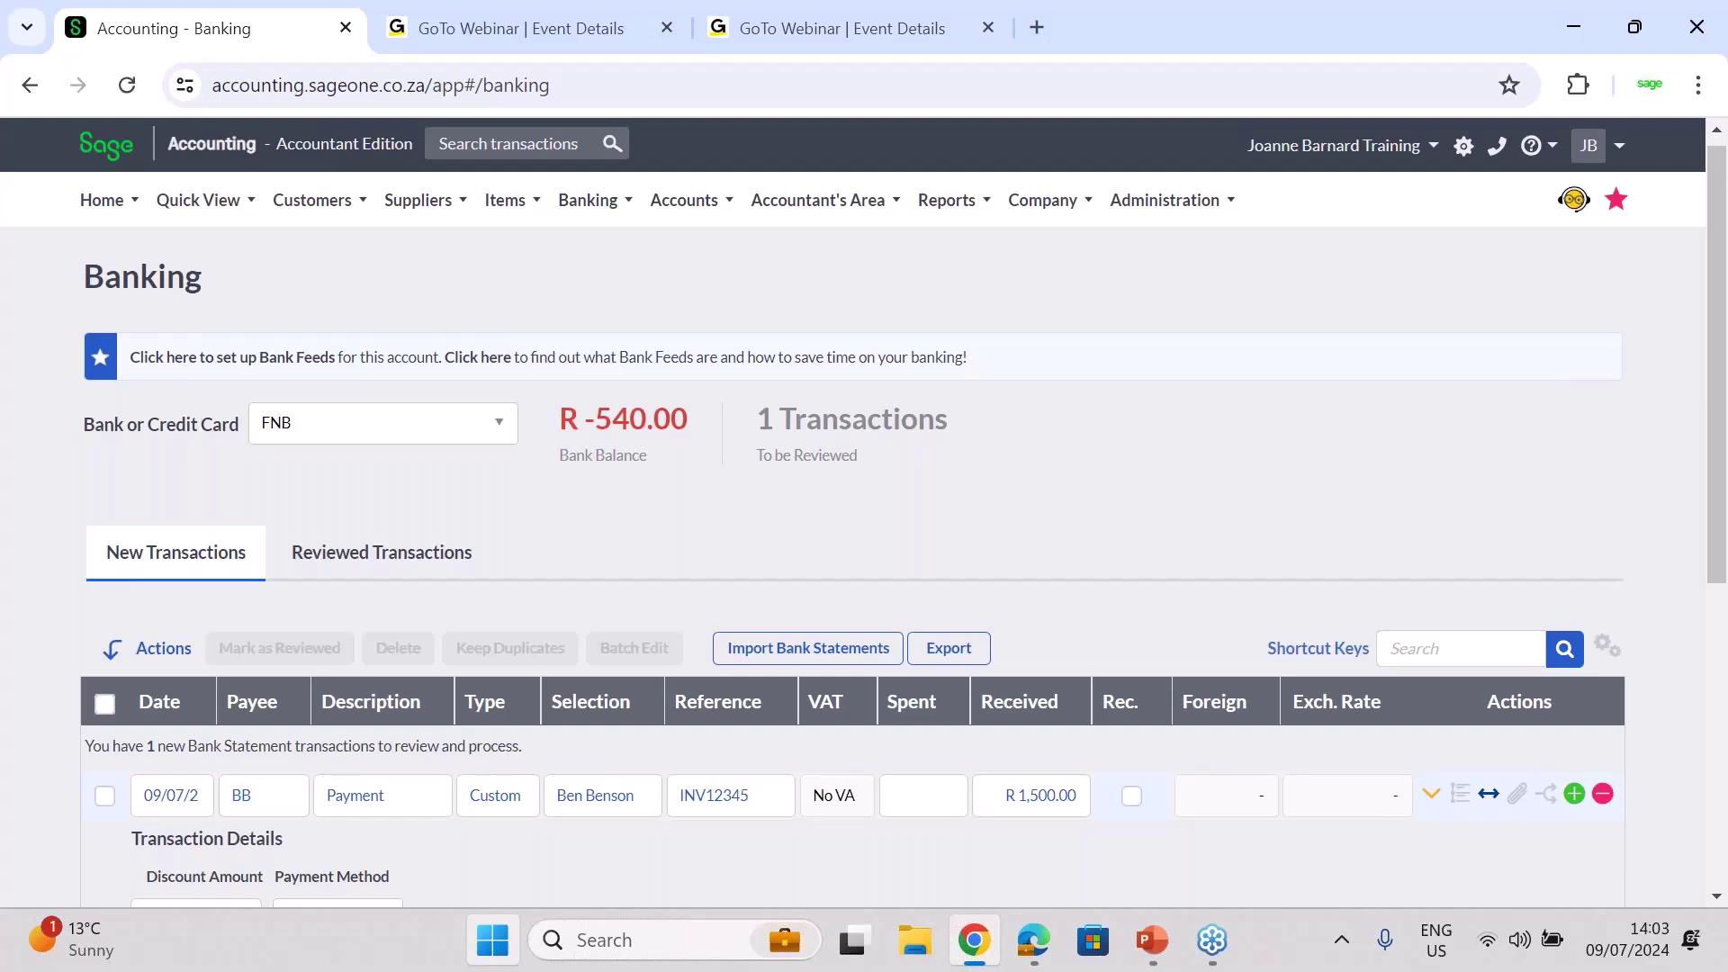
{"action": "left_click", "coordinate": [1518, 797]}
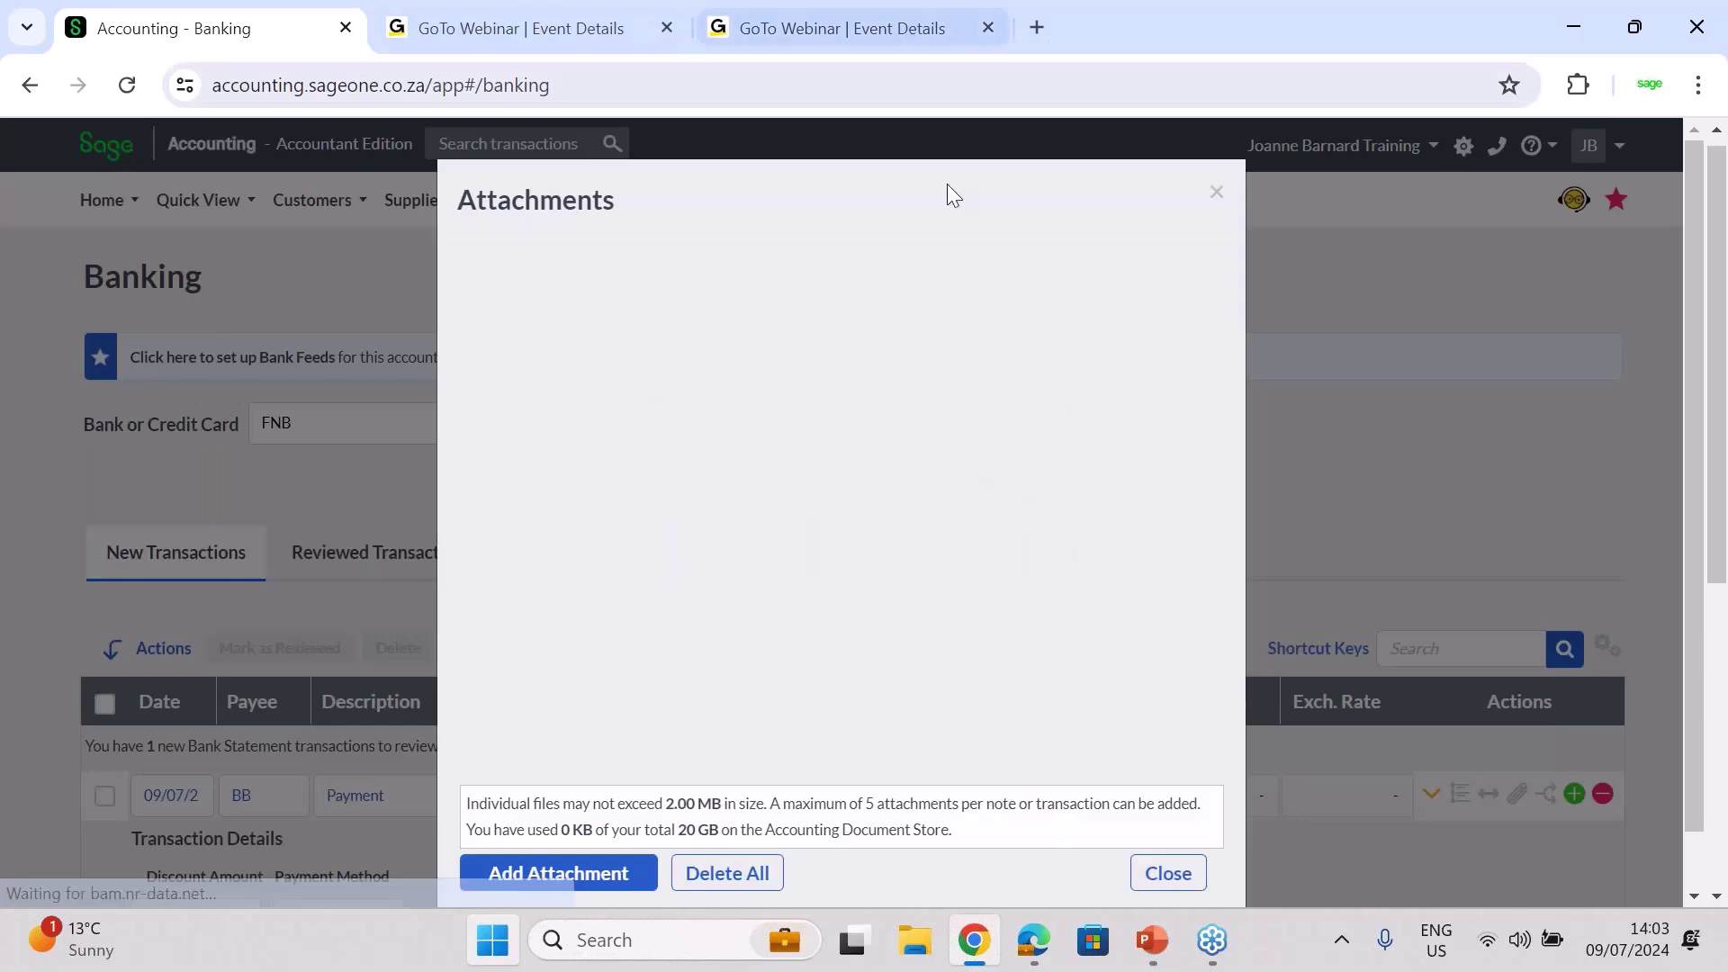
{"action": "left_click", "coordinate": [1215, 193]}
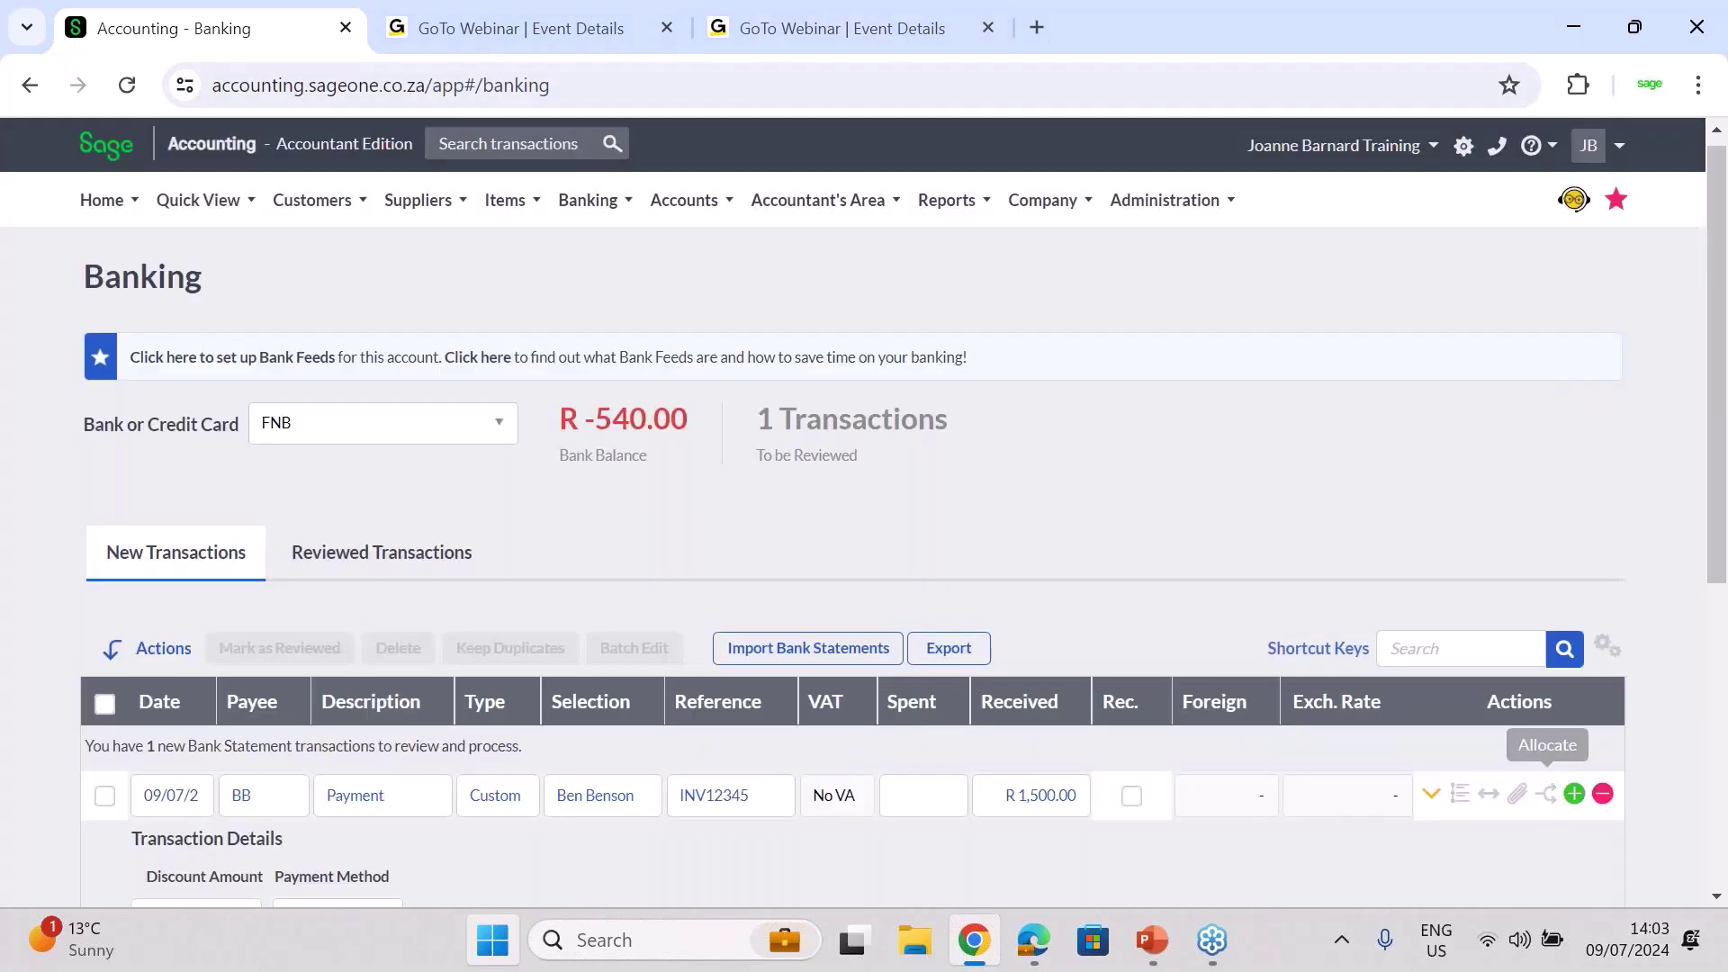
Allocate the R 1,500.00 customer receipt to unpaid invoice INV0000001 and save the allocation
{"action": "left_click", "coordinate": [1546, 794]}
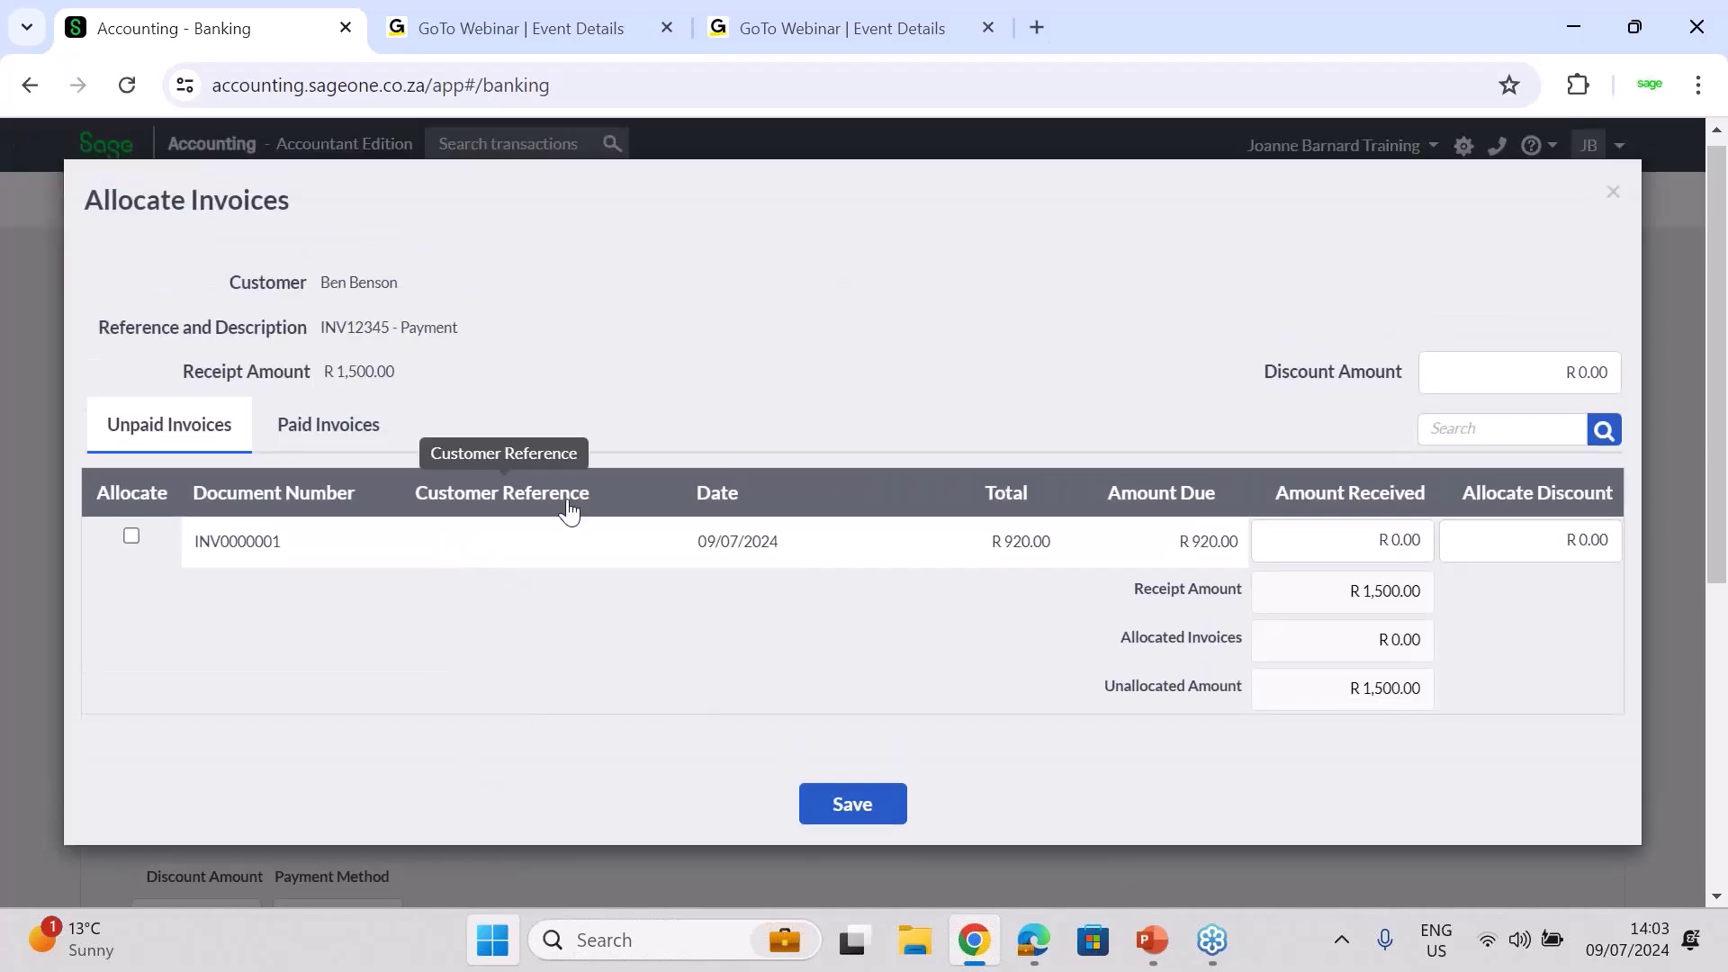
{"action": "left_click", "coordinate": [1614, 195]}
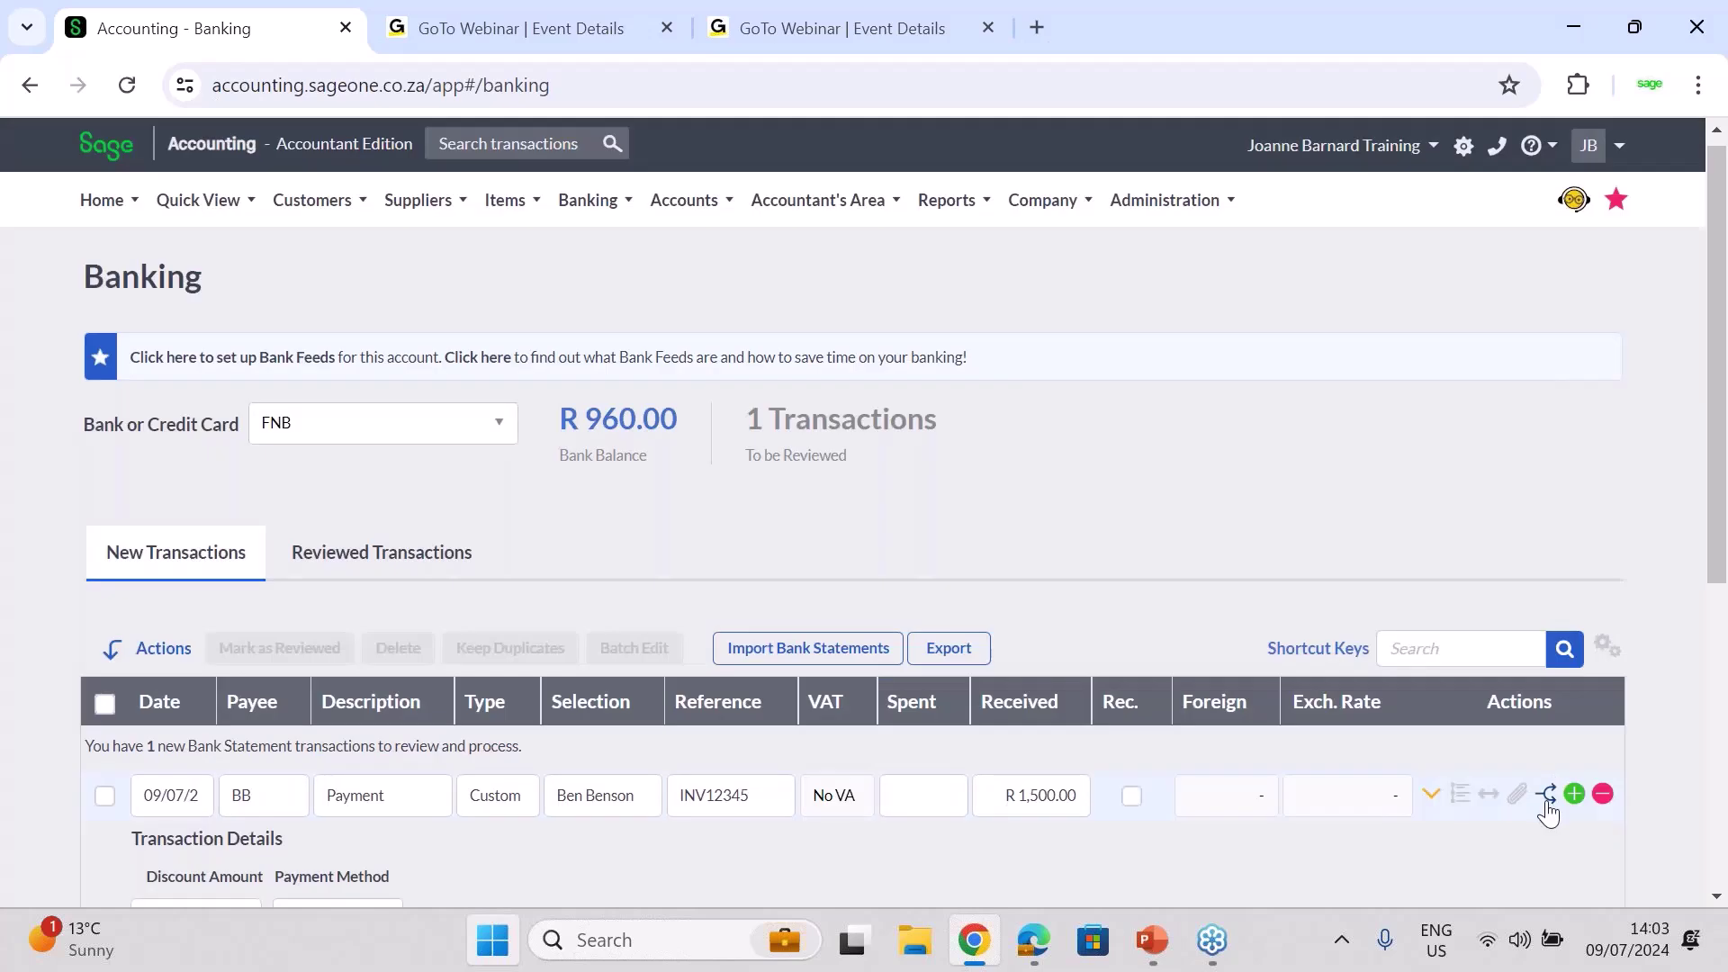
{"action": "left_click", "coordinate": [1545, 797]}
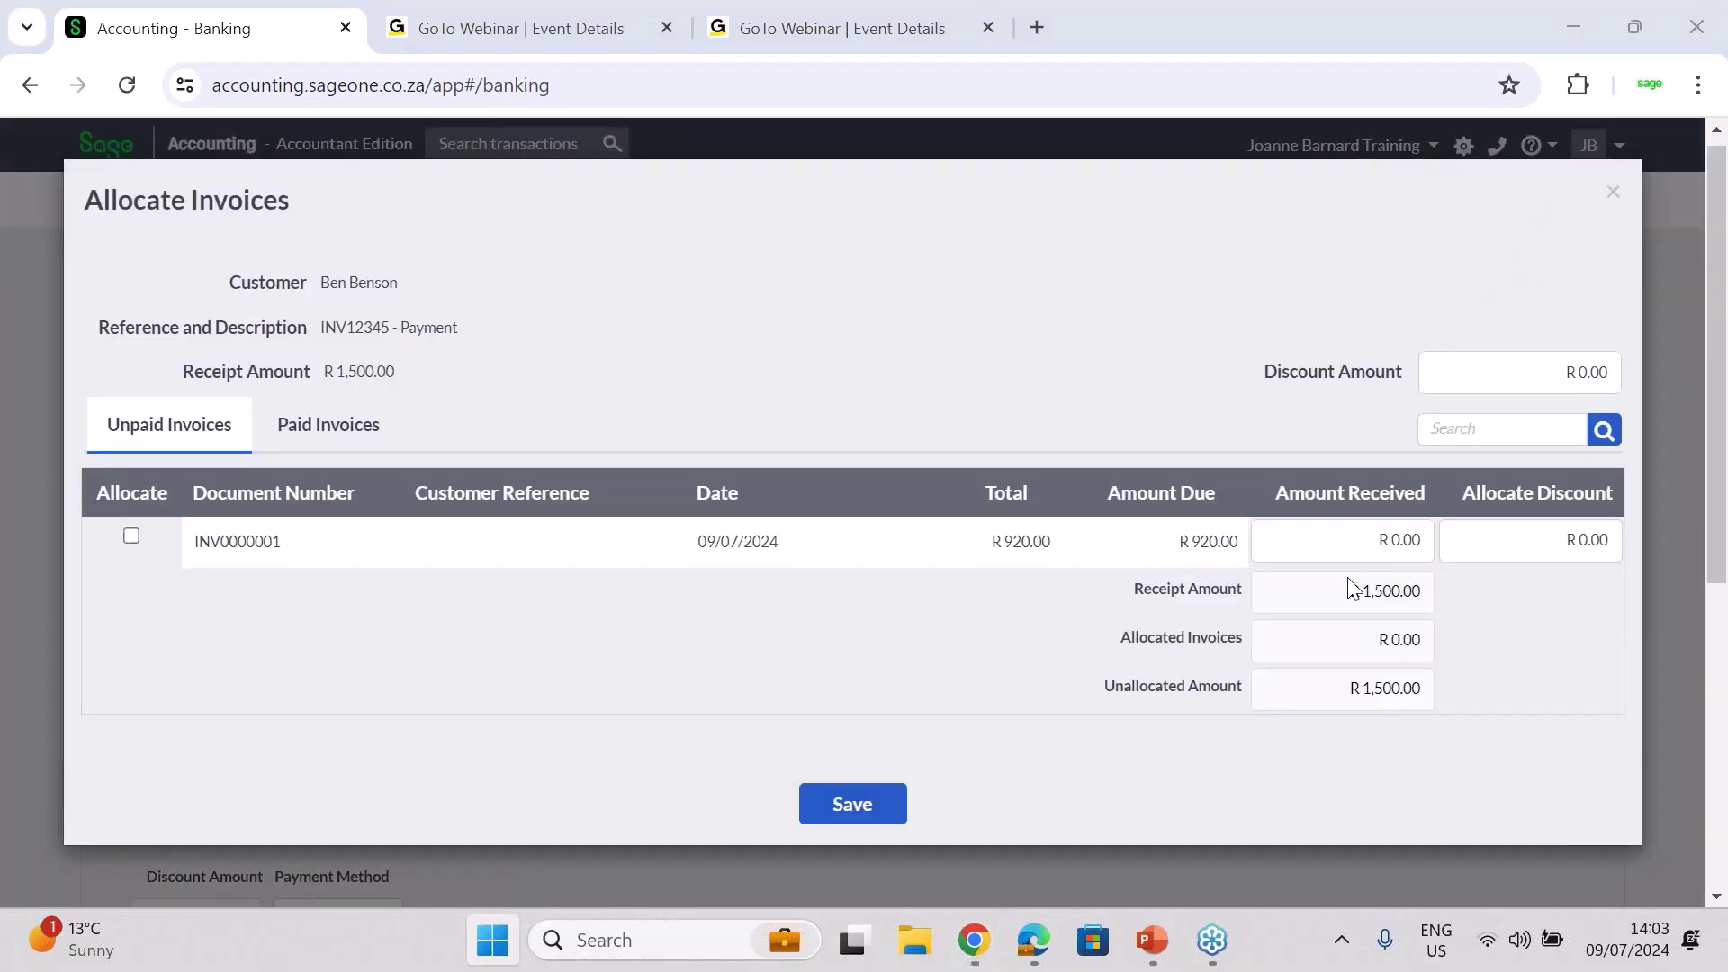
{"action": "left_click", "coordinate": [131, 536]}
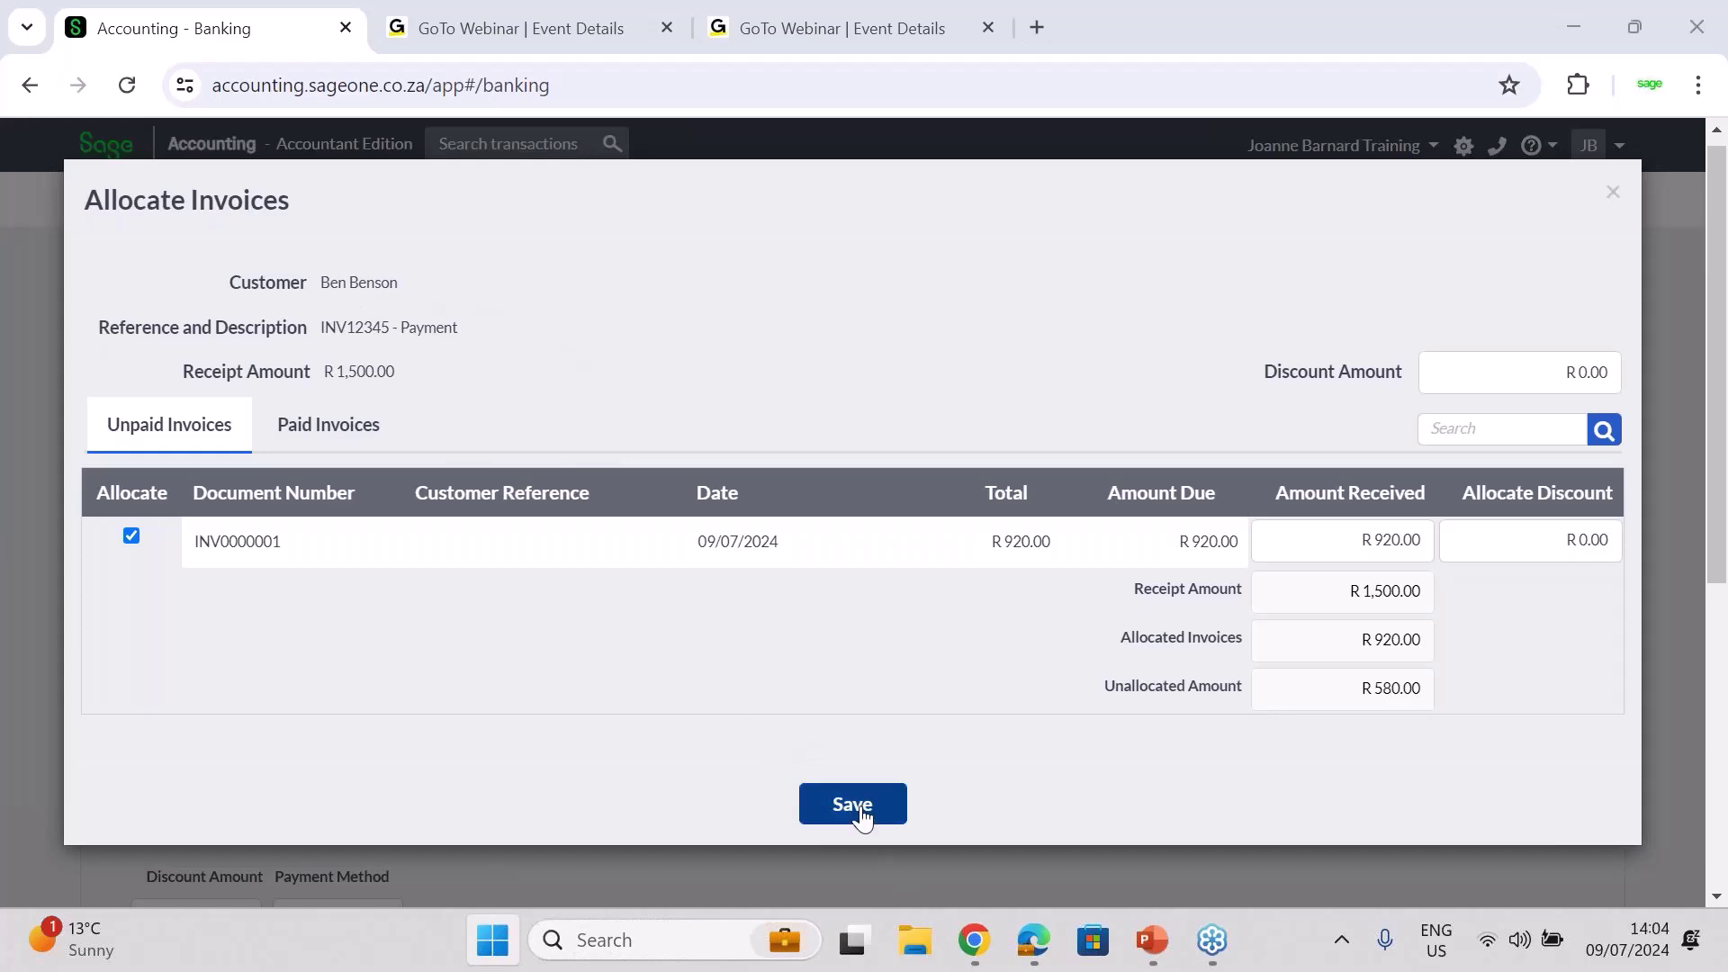
{"action": "left_click", "coordinate": [854, 807]}
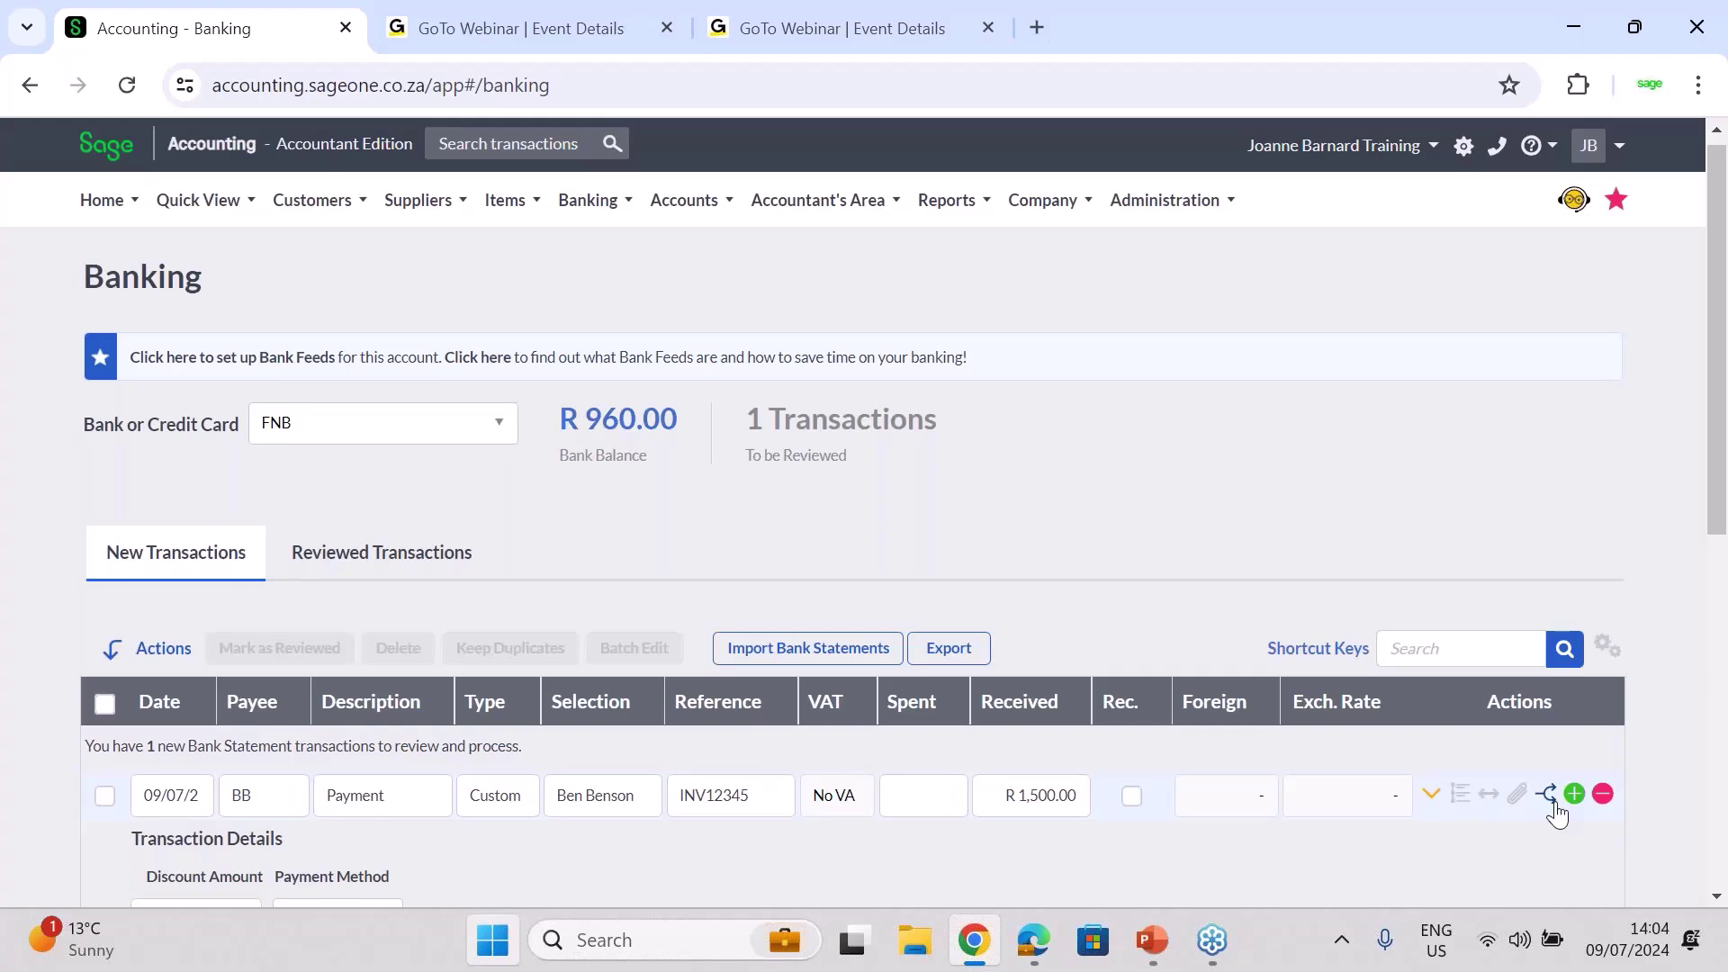
Review the receipt's saved invoice allocation and save the changes to the FNB bank transactions
{"action": "left_click", "coordinate": [1553, 800]}
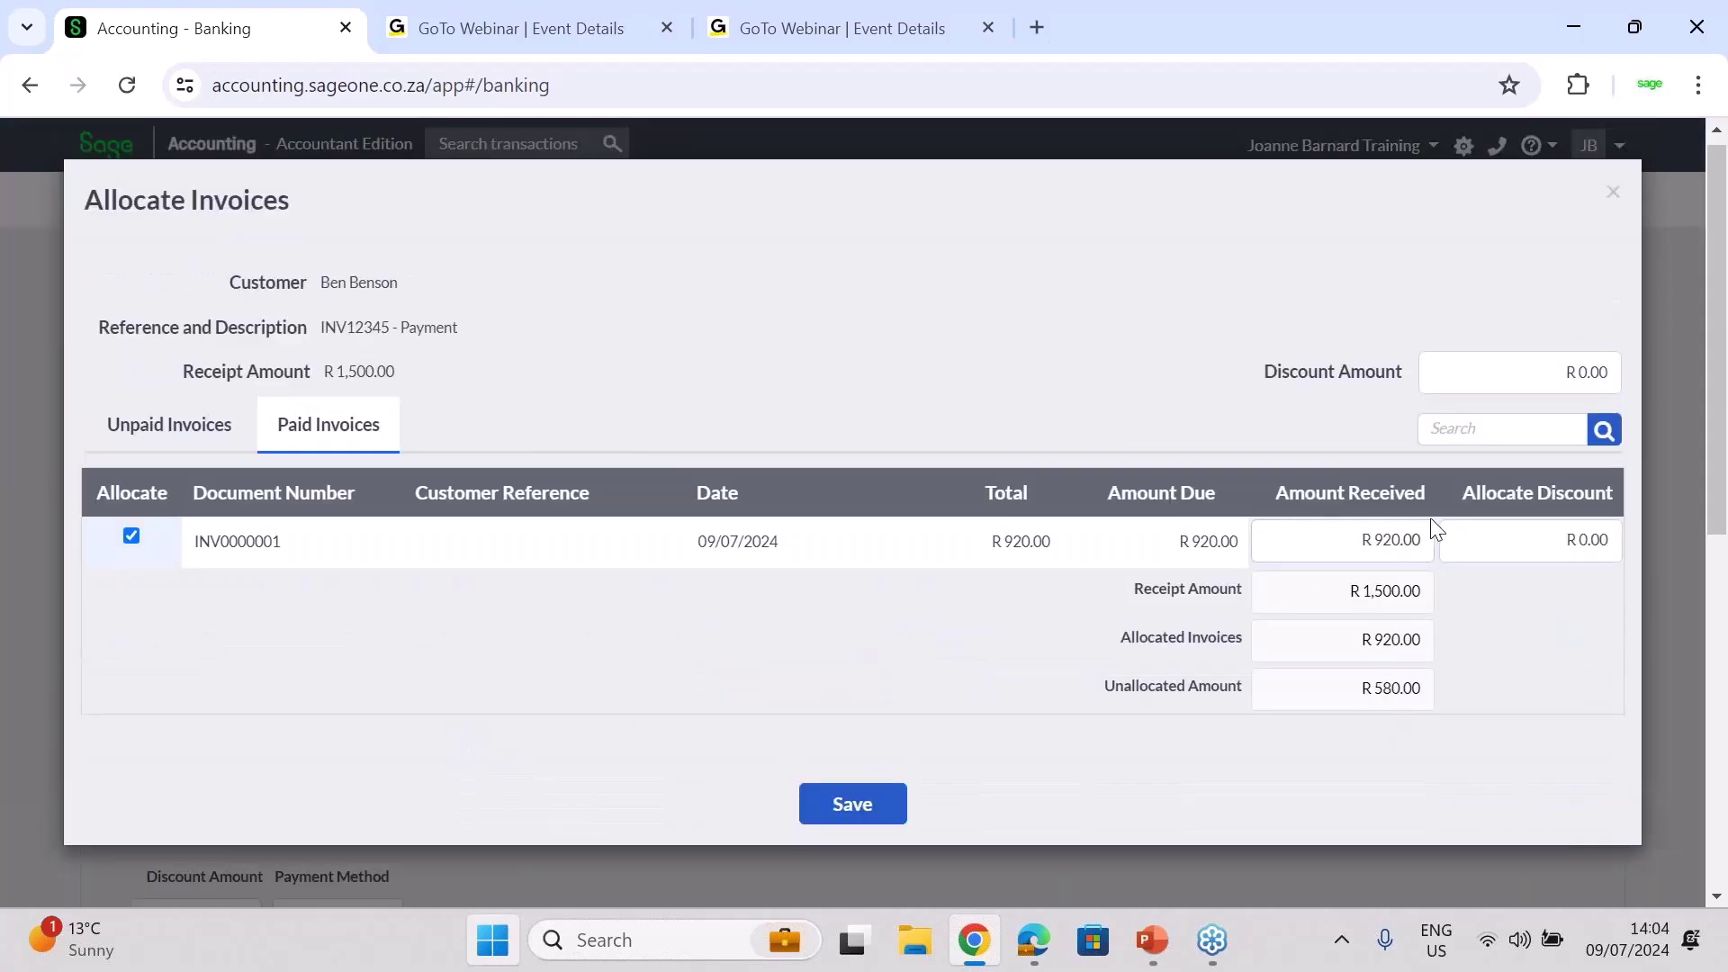
{"action": "left_click", "coordinate": [1610, 195]}
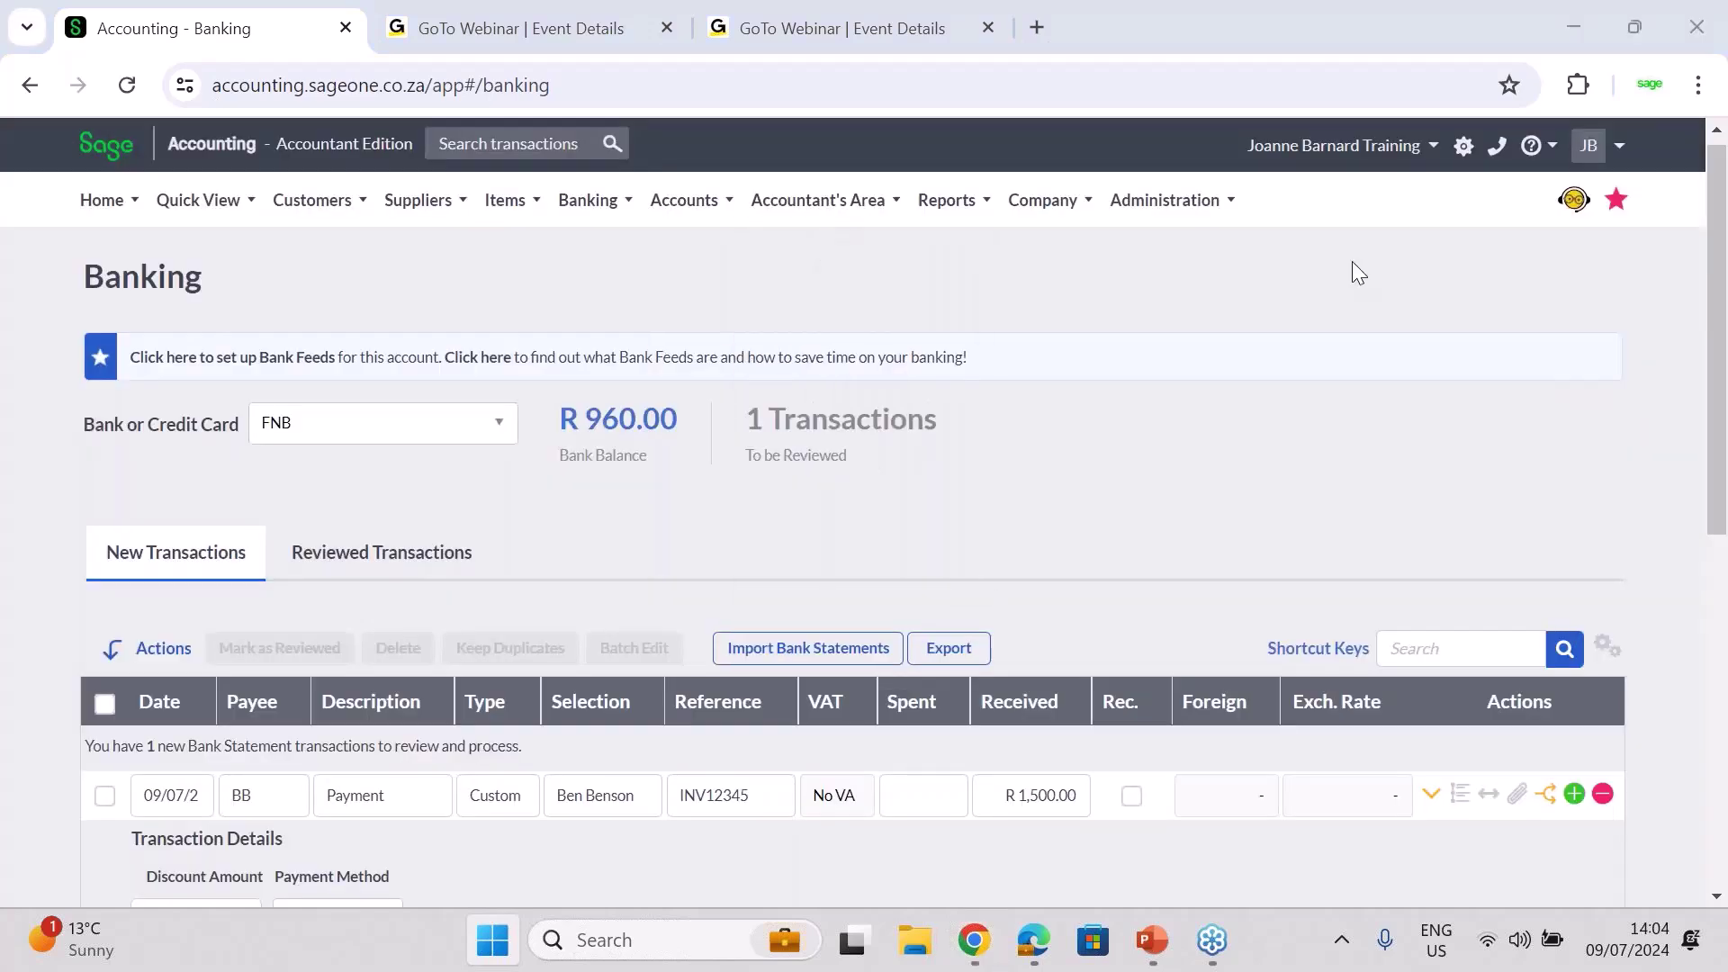
{"action": "scroll", "coordinate": [1717, 824], "scroll_direction": "down", "scroll_amount": 1}
{"action": "scroll", "coordinate": [1717, 825], "scroll_direction": "down", "scroll_amount": 5}
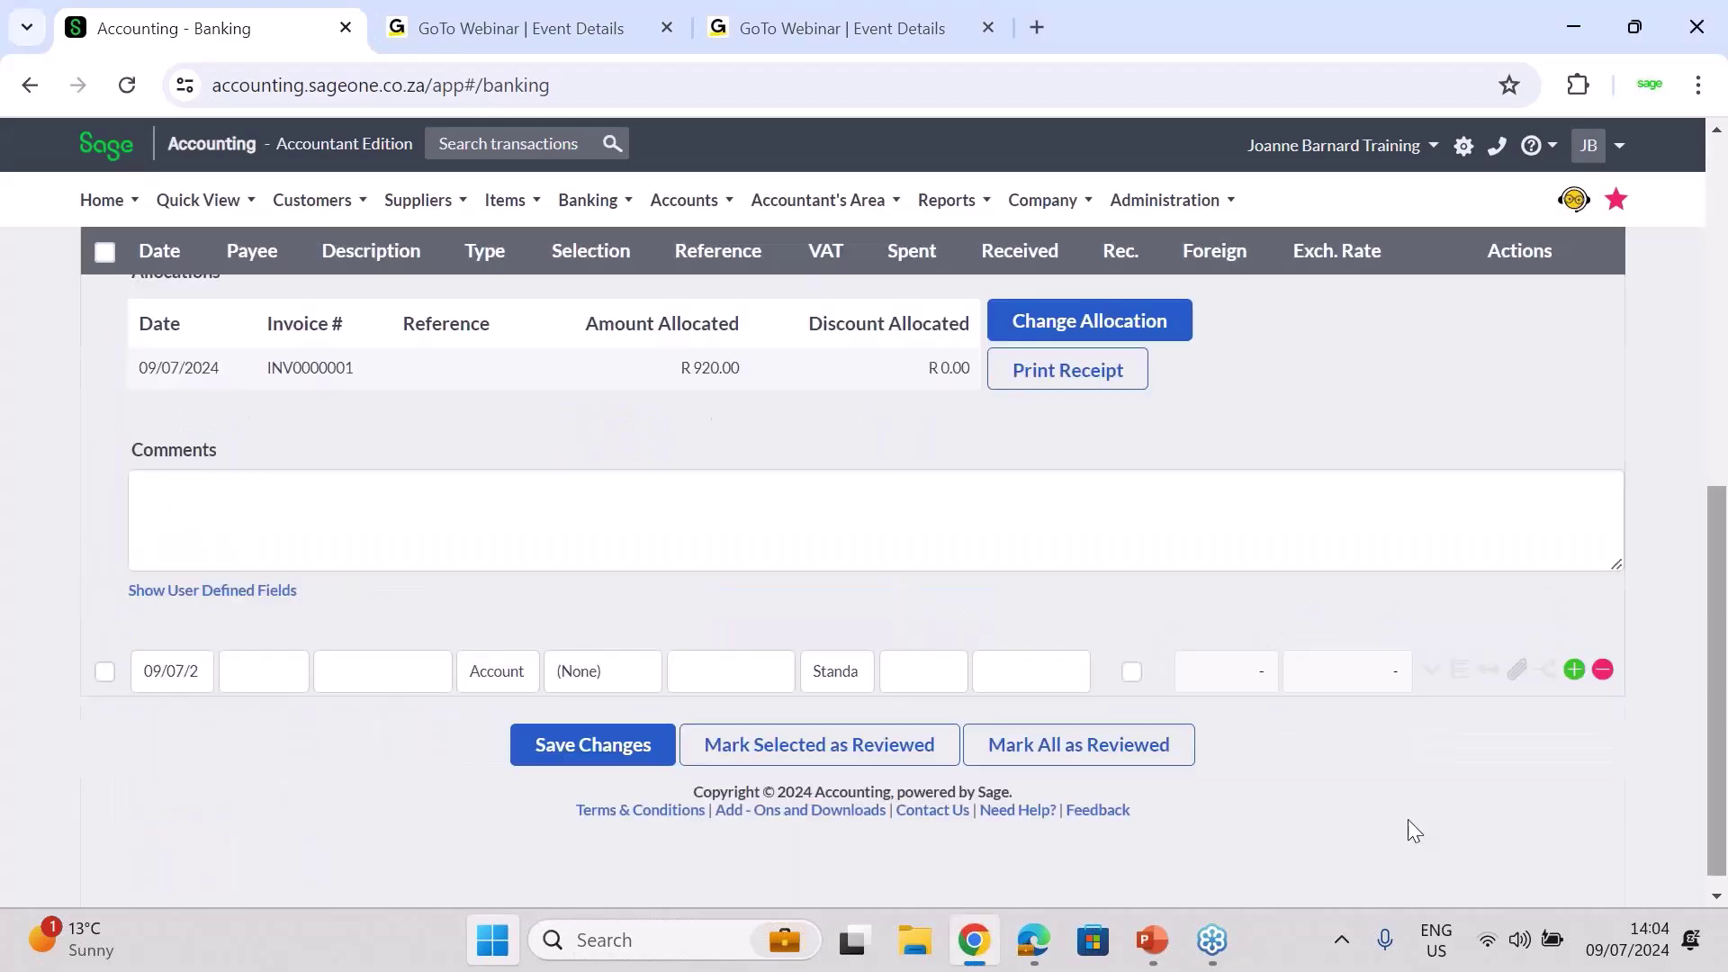
{"action": "left_click", "coordinate": [626, 752]}
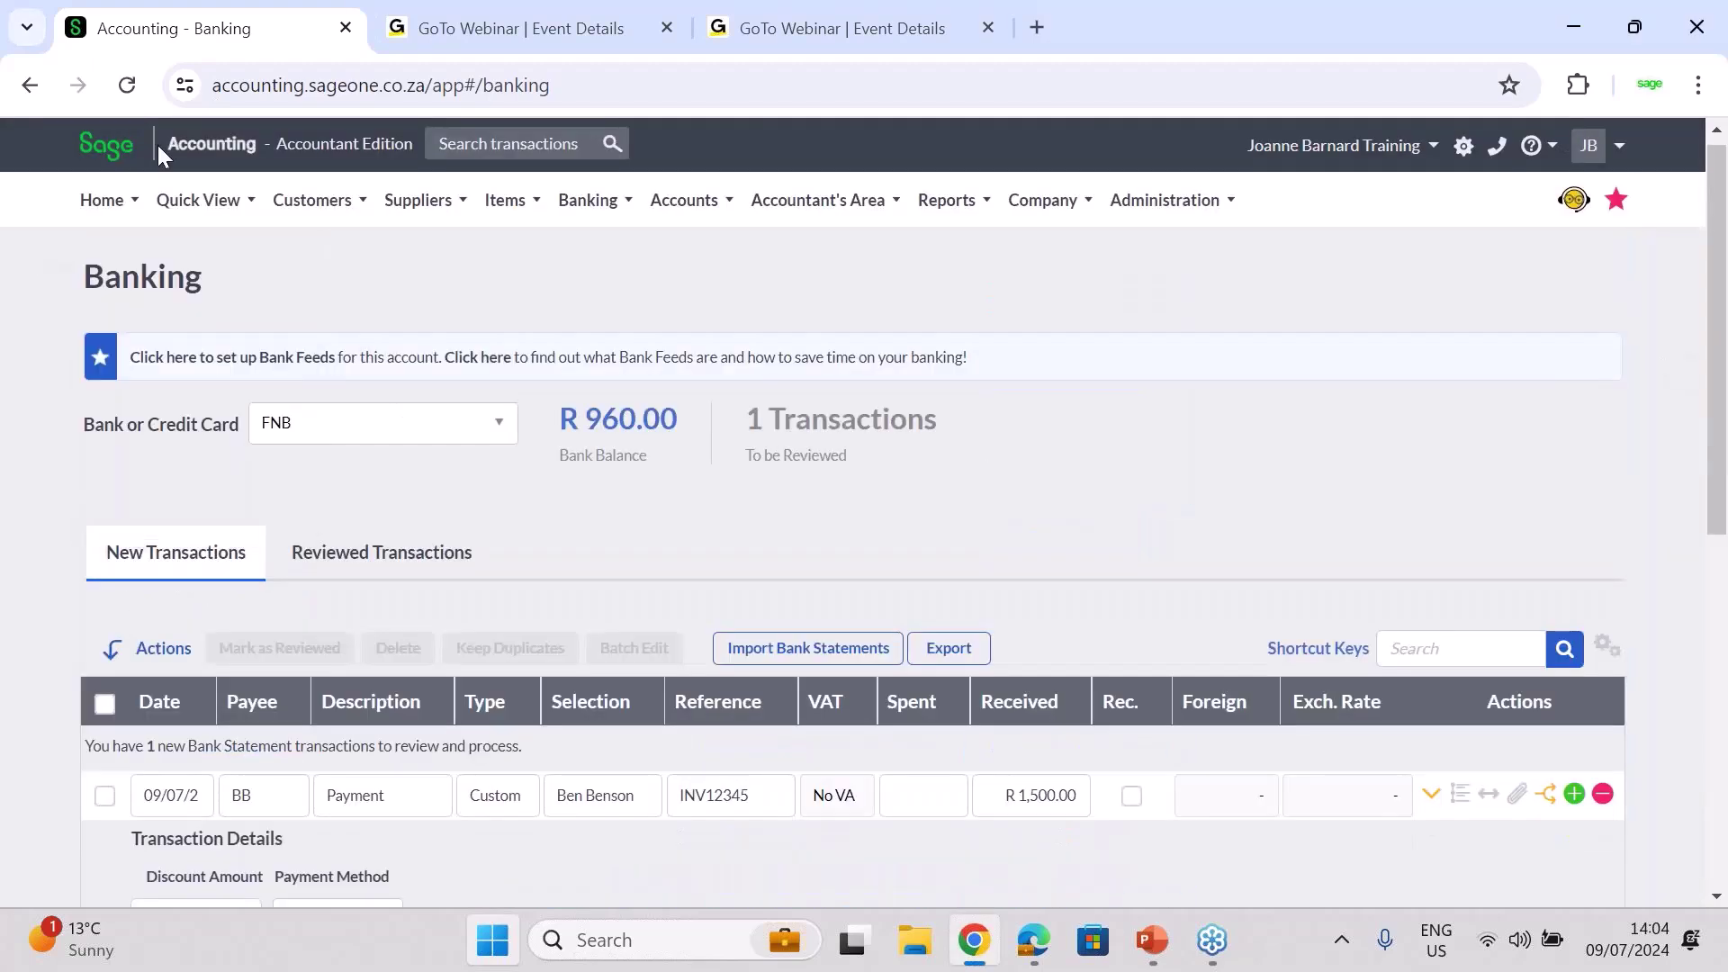
Start a new customer tax invoice and select the same customer as on the bank receipt
{"action": "left_click", "coordinate": [351, 199]}
{"action": "mouse_move", "coordinate": [340, 335]}
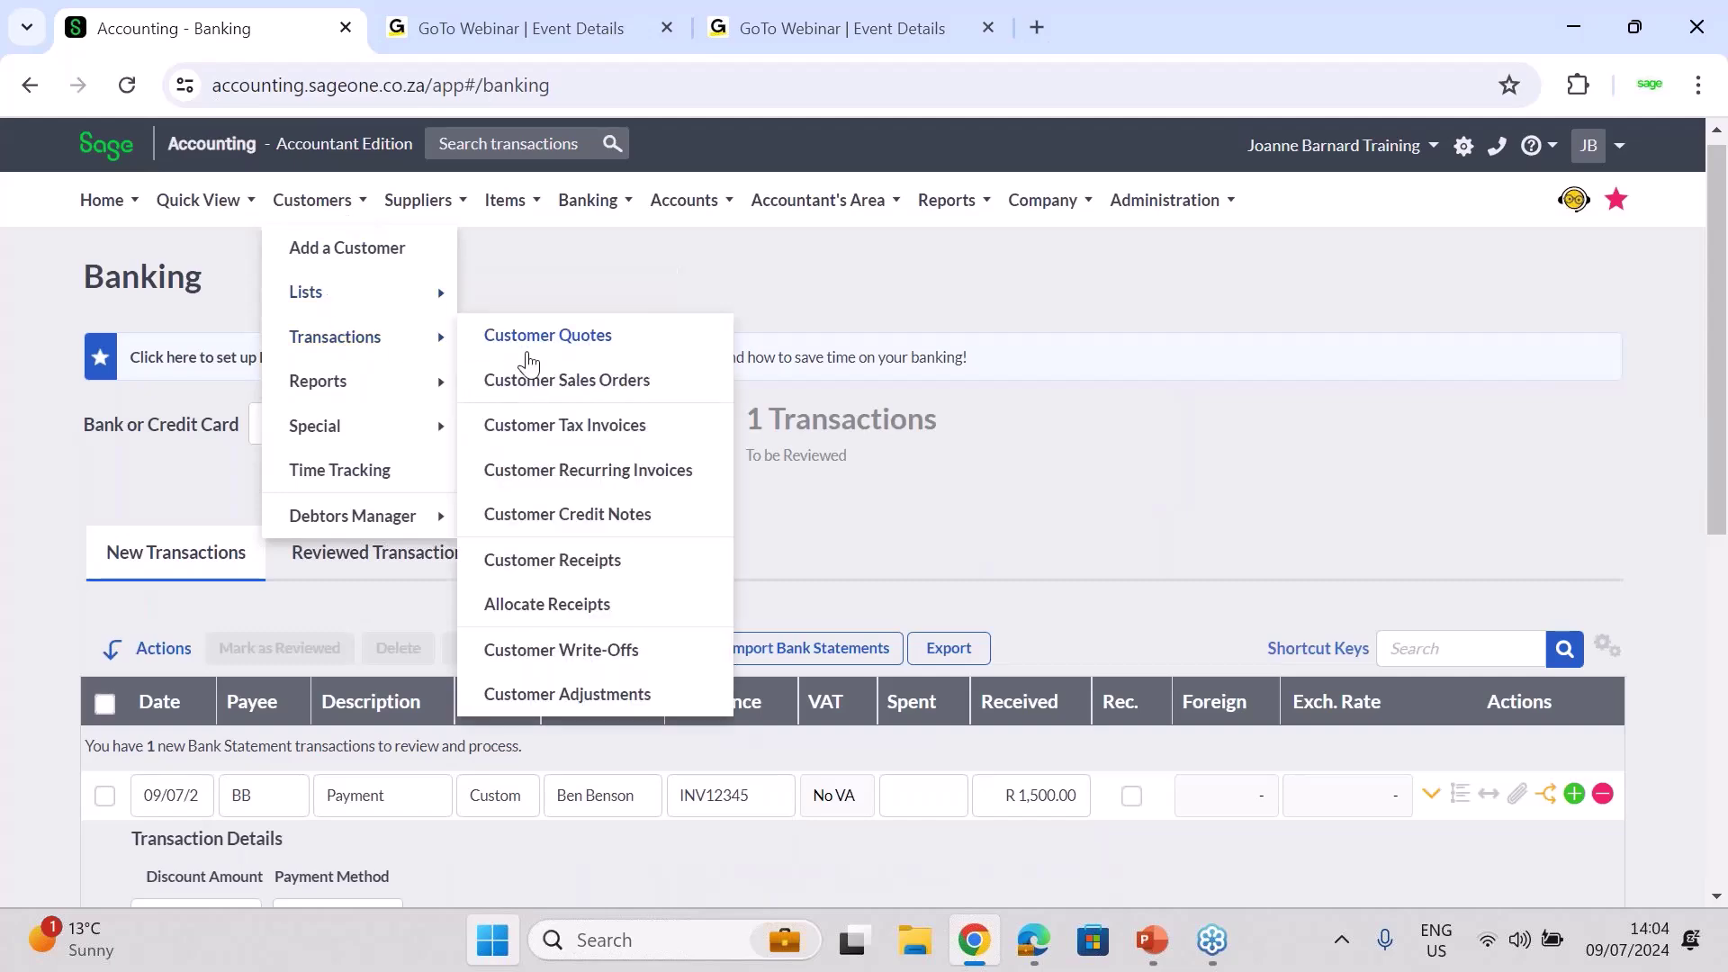
{"action": "left_click", "coordinate": [555, 424]}
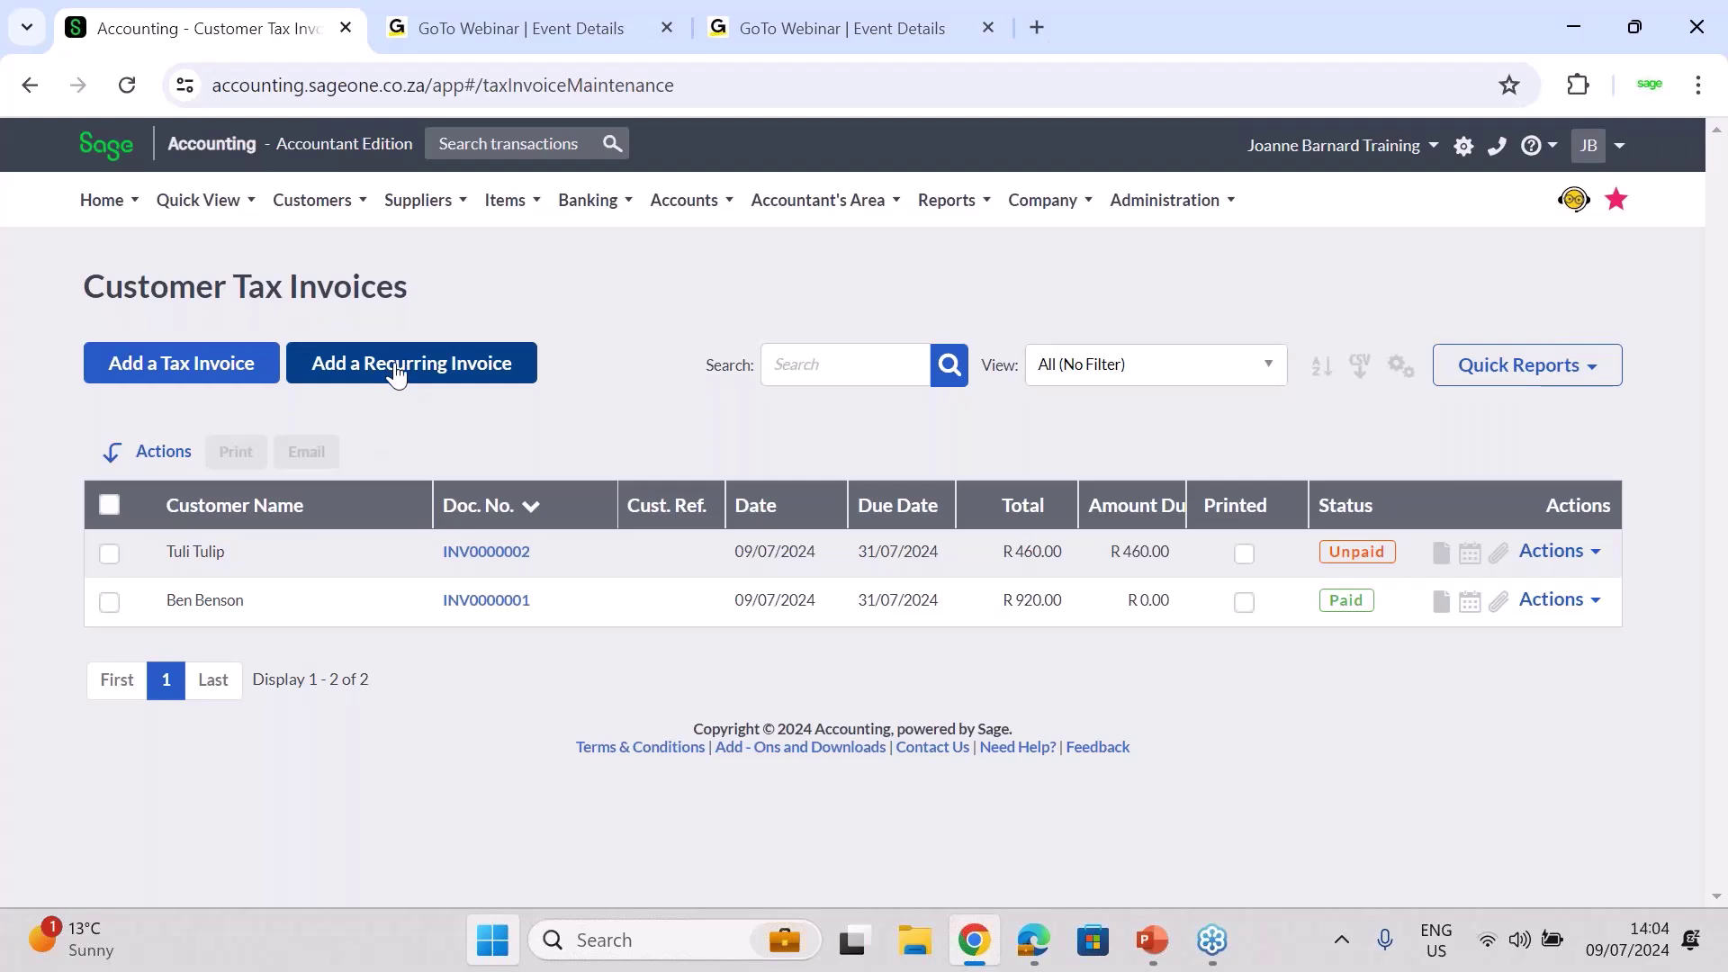
{"action": "left_click", "coordinate": [164, 366]}
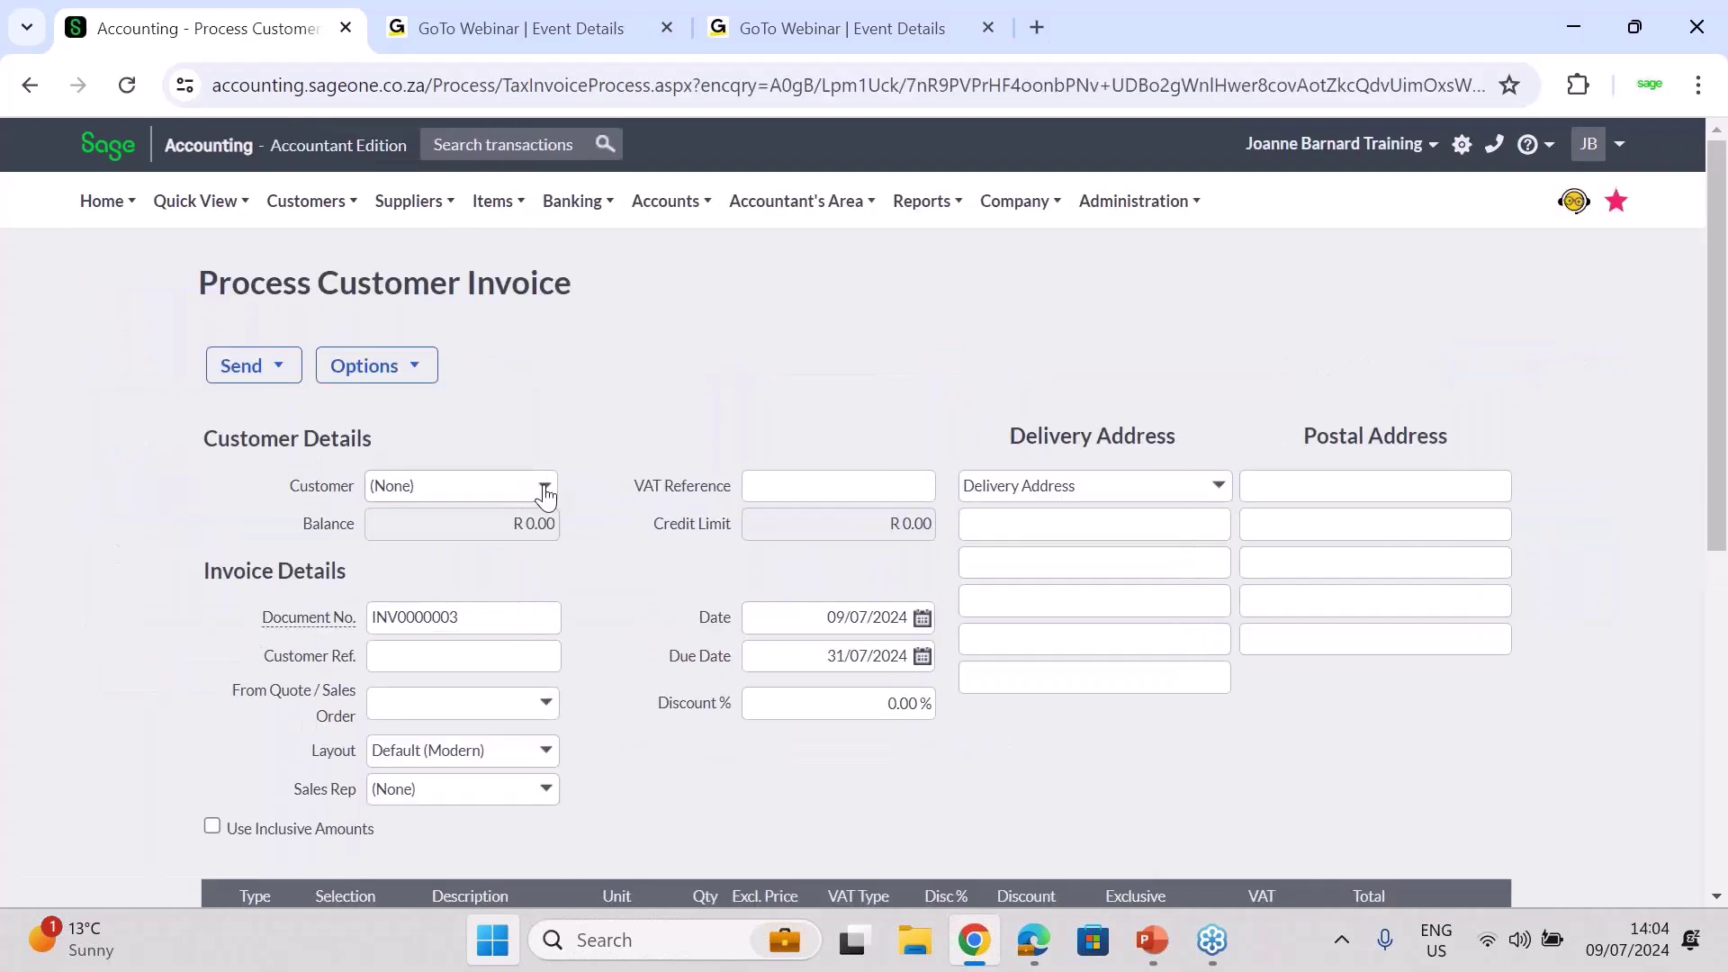
{"action": "left_click", "coordinate": [545, 494]}
{"action": "left_click", "coordinate": [450, 569]}
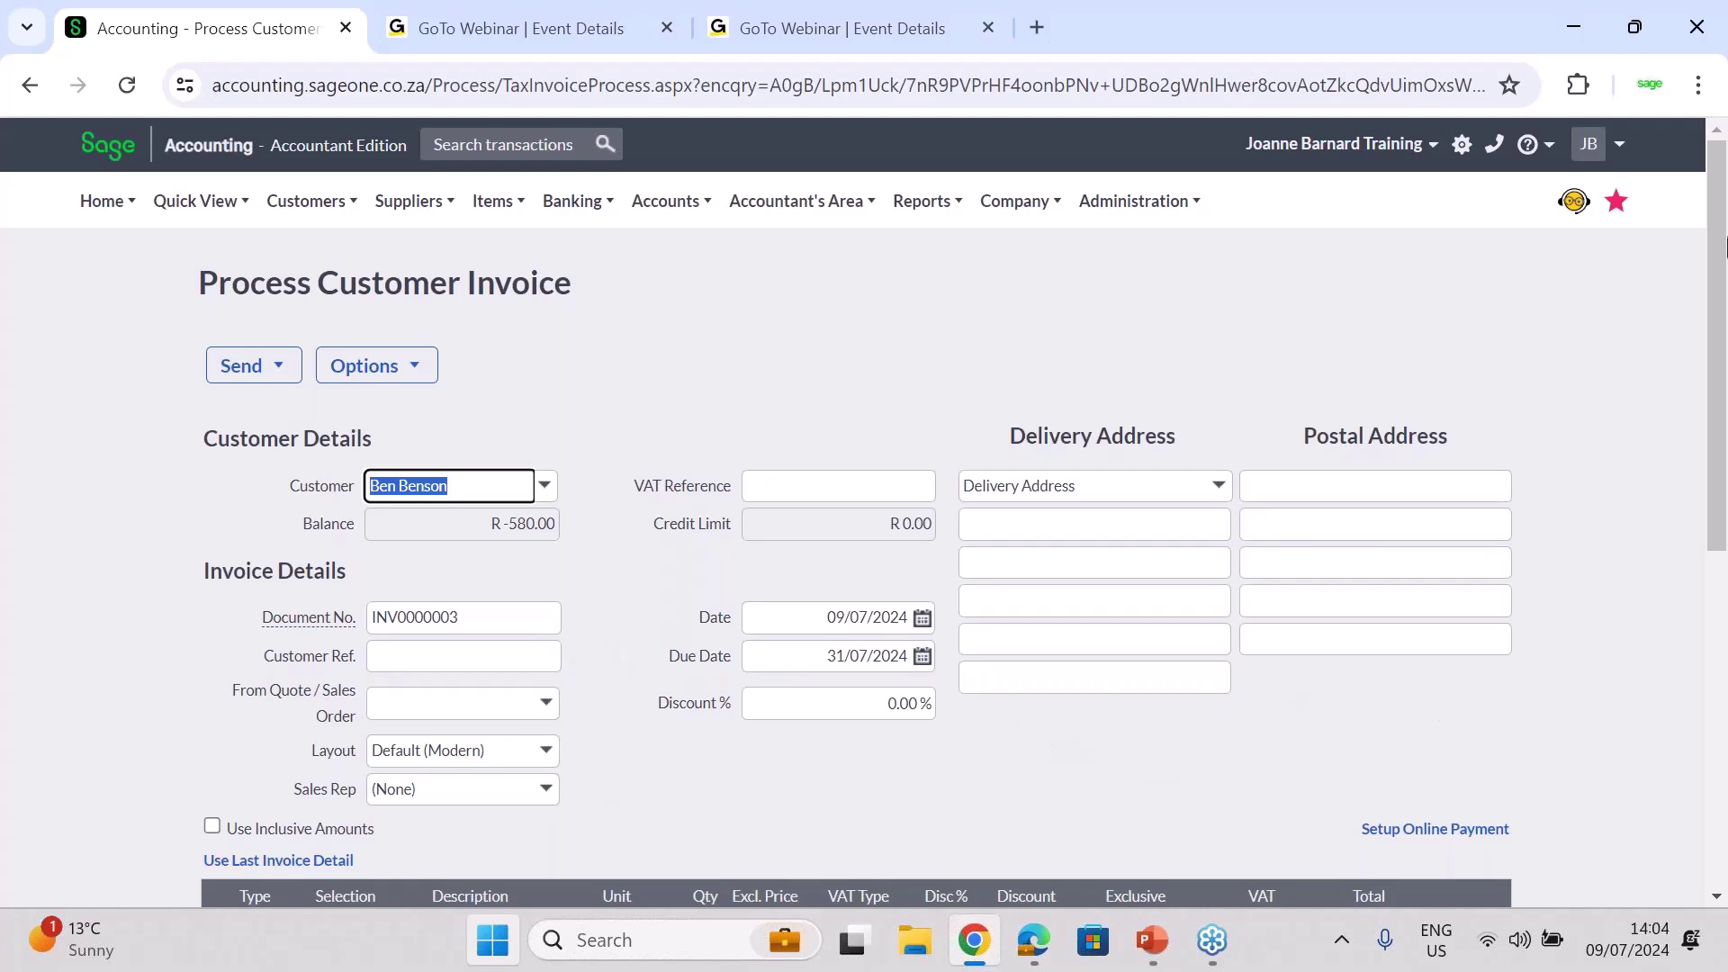
Add item IM002 (Item 2) with a quantity of 6 to the new invoice and save it
{"action": "scroll", "coordinate": [1725, 243], "scroll_direction": "down", "scroll_amount": 7}
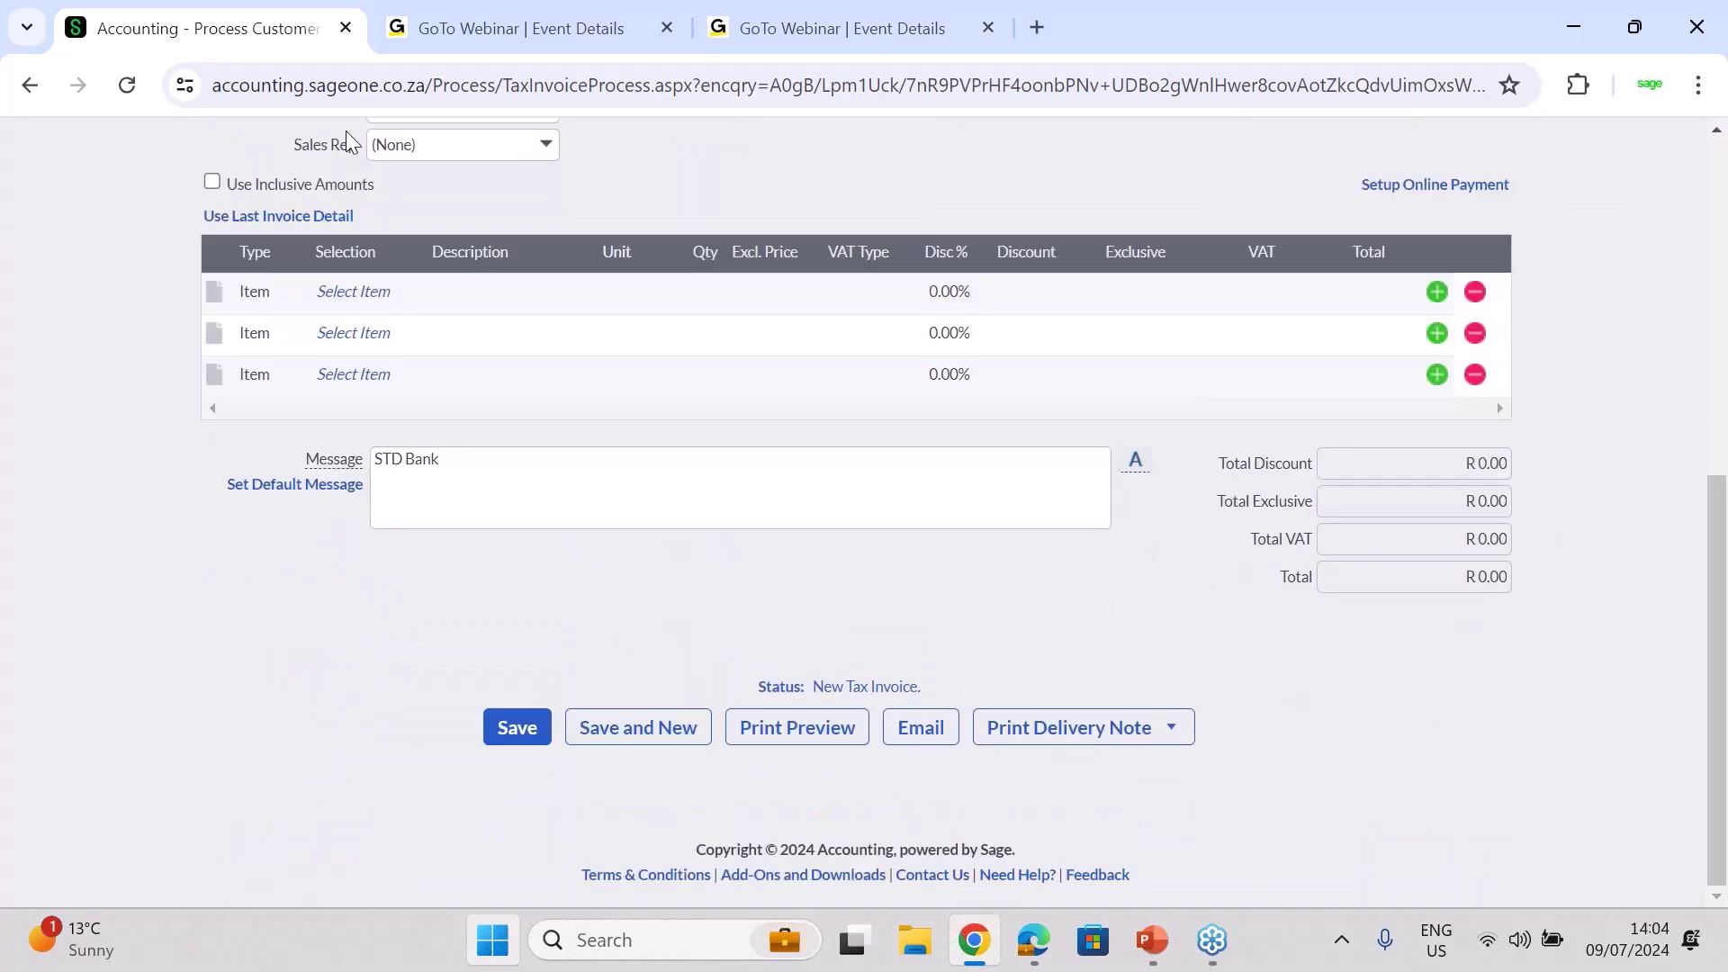
{"action": "left_click", "coordinate": [360, 297]}
{"action": "left_click", "coordinate": [409, 289]}
{"action": "left_click", "coordinate": [501, 433]}
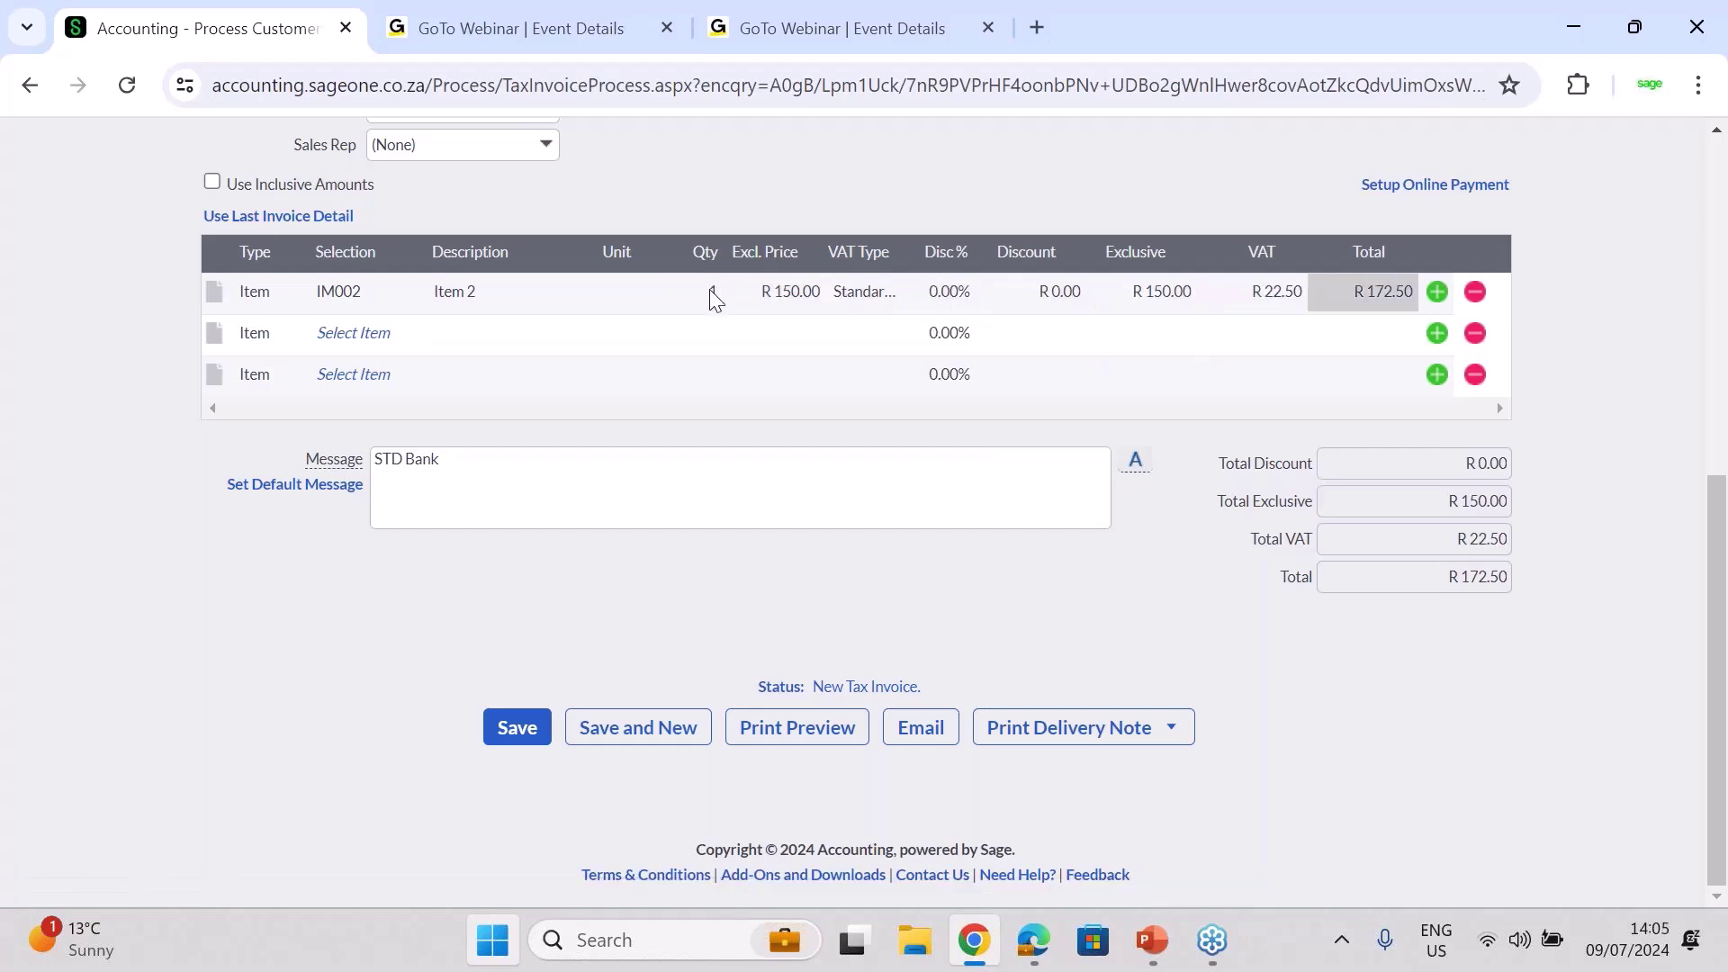
{"action": "left_click", "coordinate": [715, 295]}
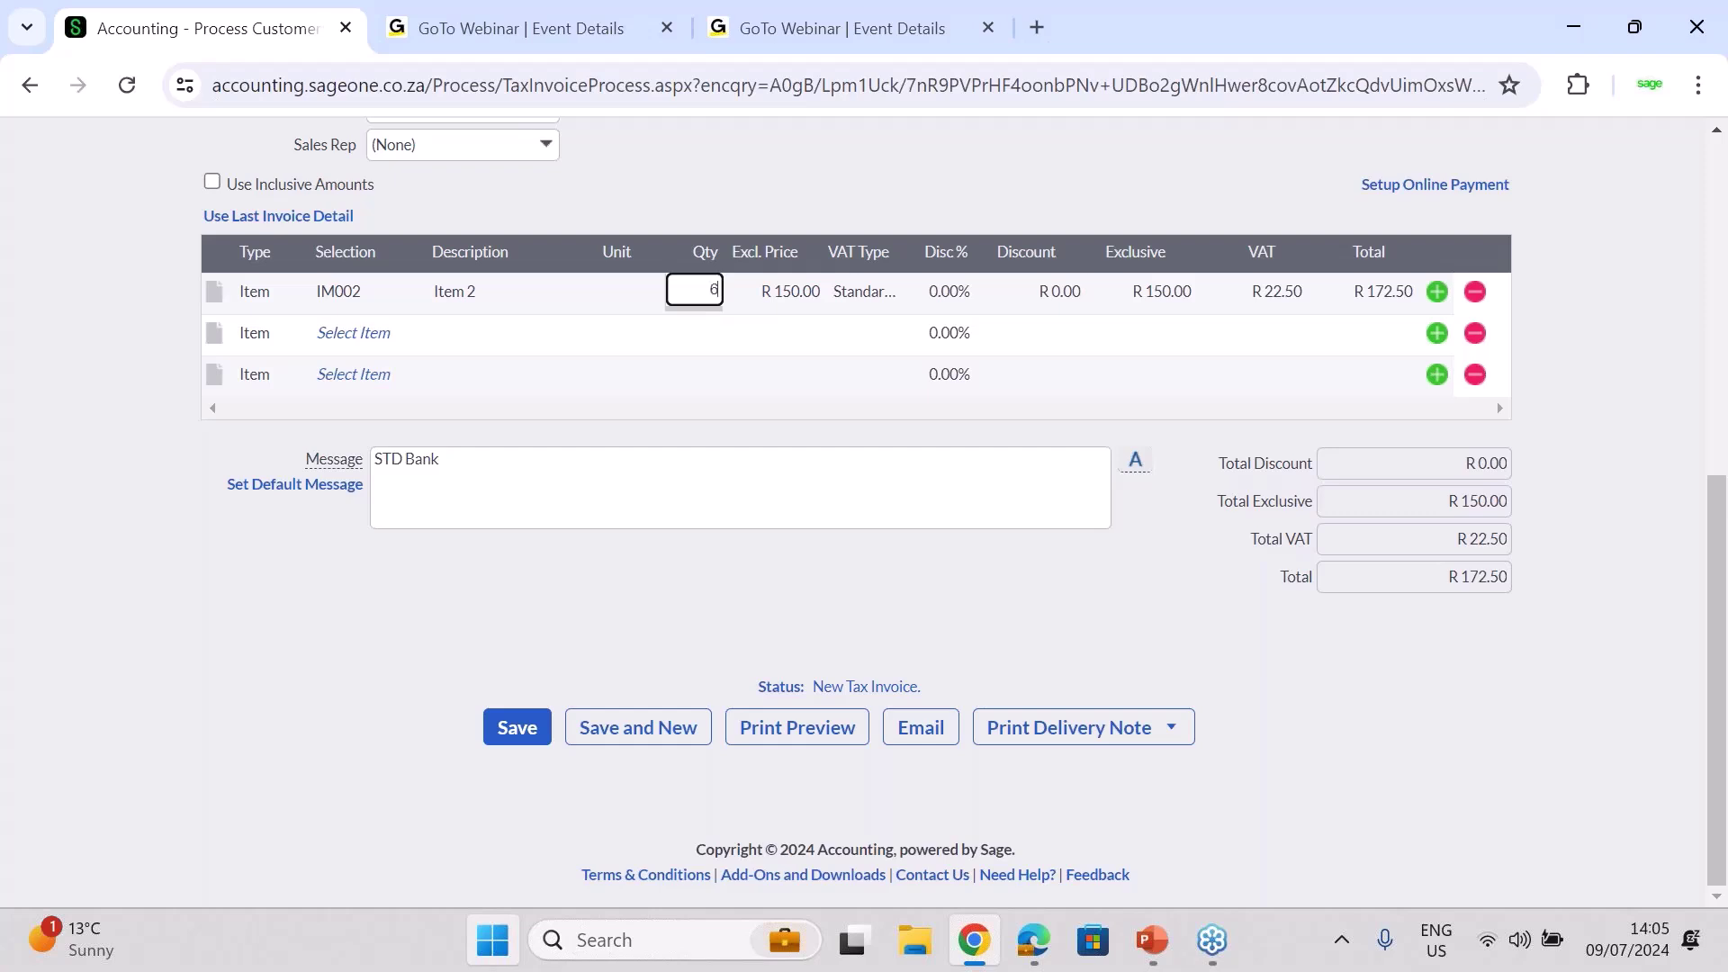
{"action": "type", "text": "6"}
{"action": "key", "text": "Tab"}
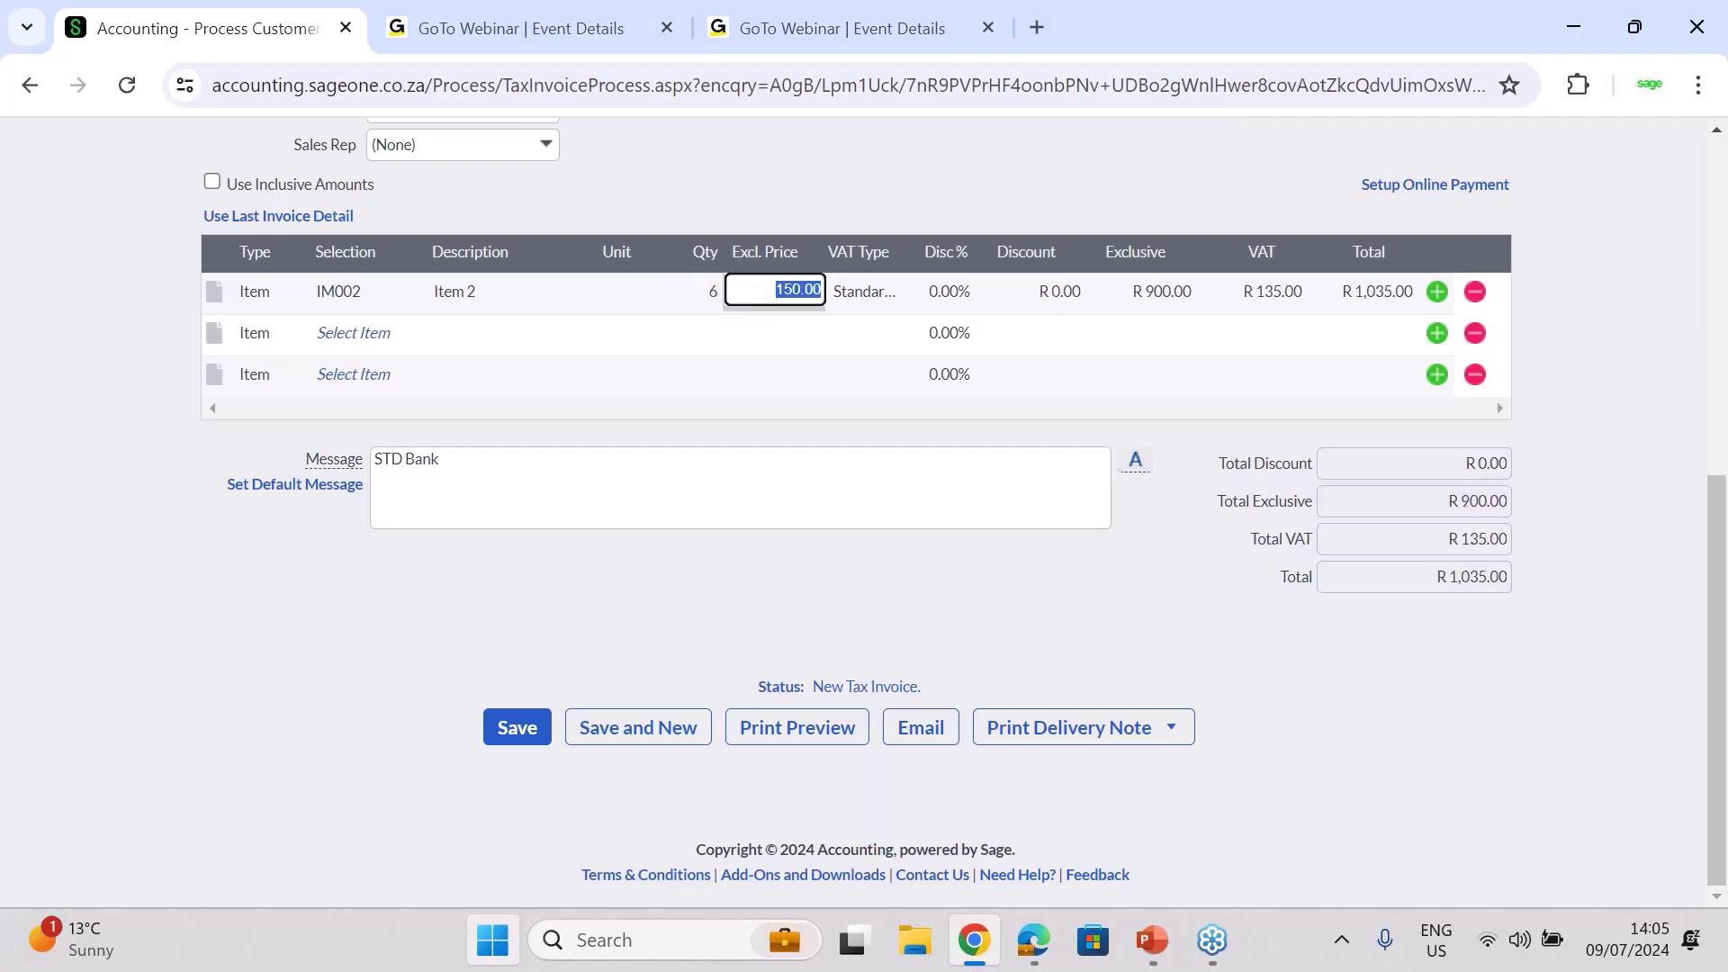
{"action": "left_click", "coordinate": [1507, 234]}
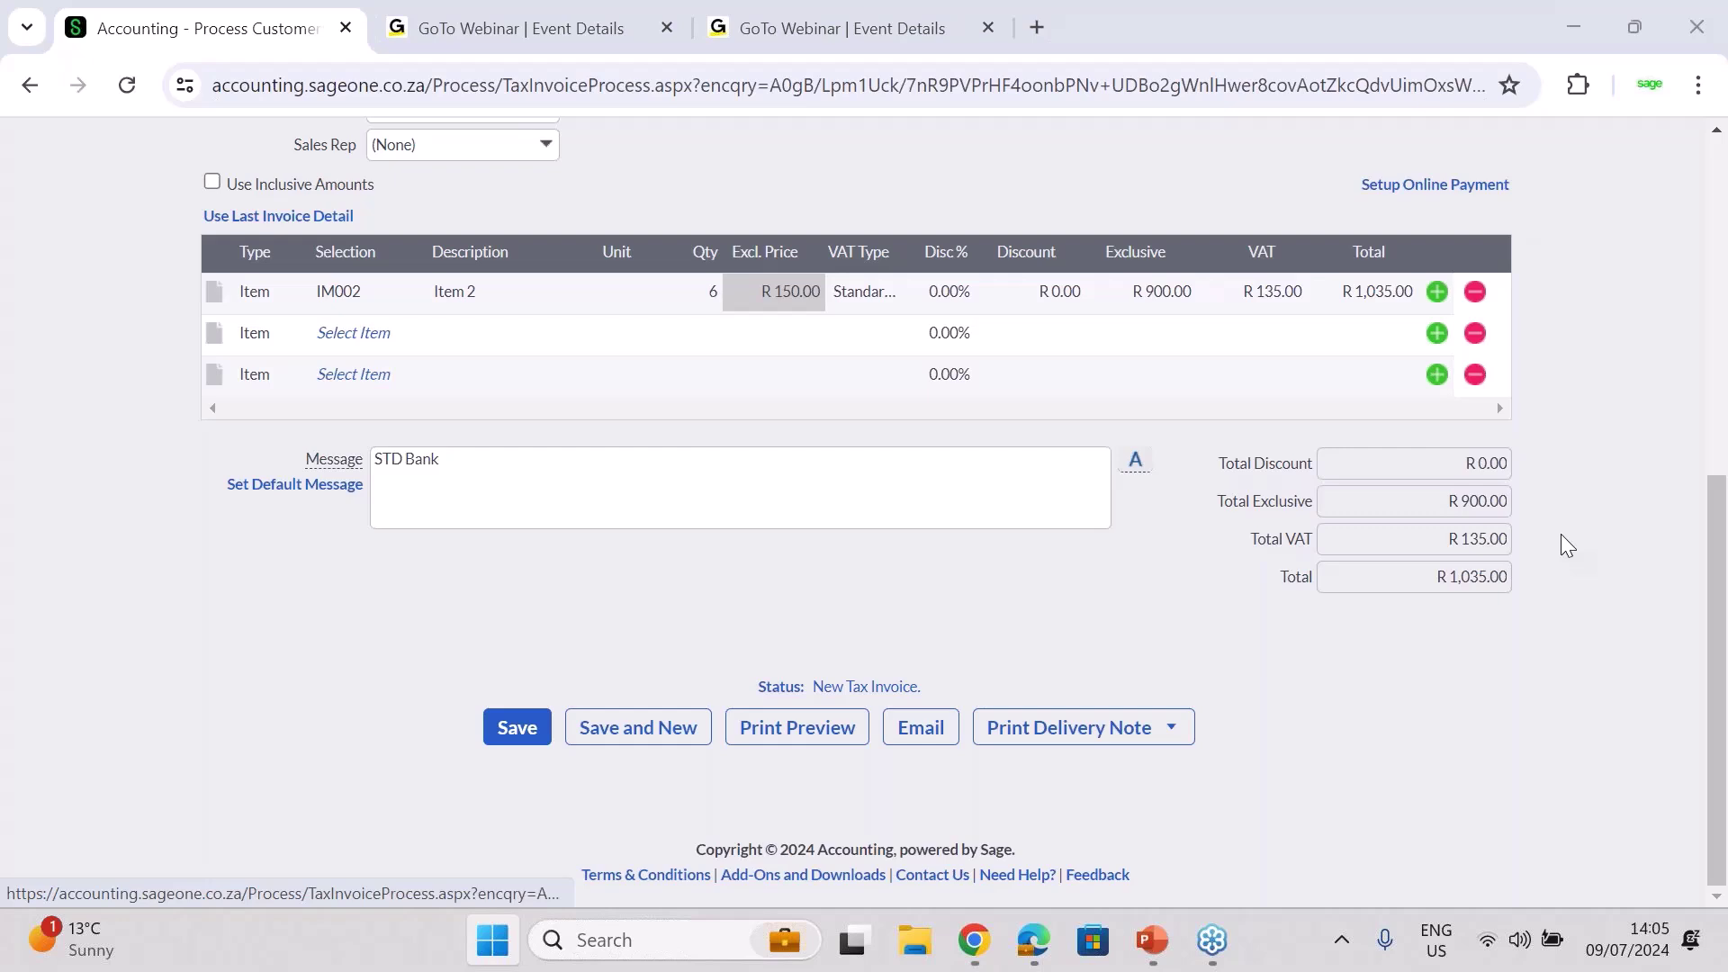
{"action": "left_click", "coordinate": [513, 730]}
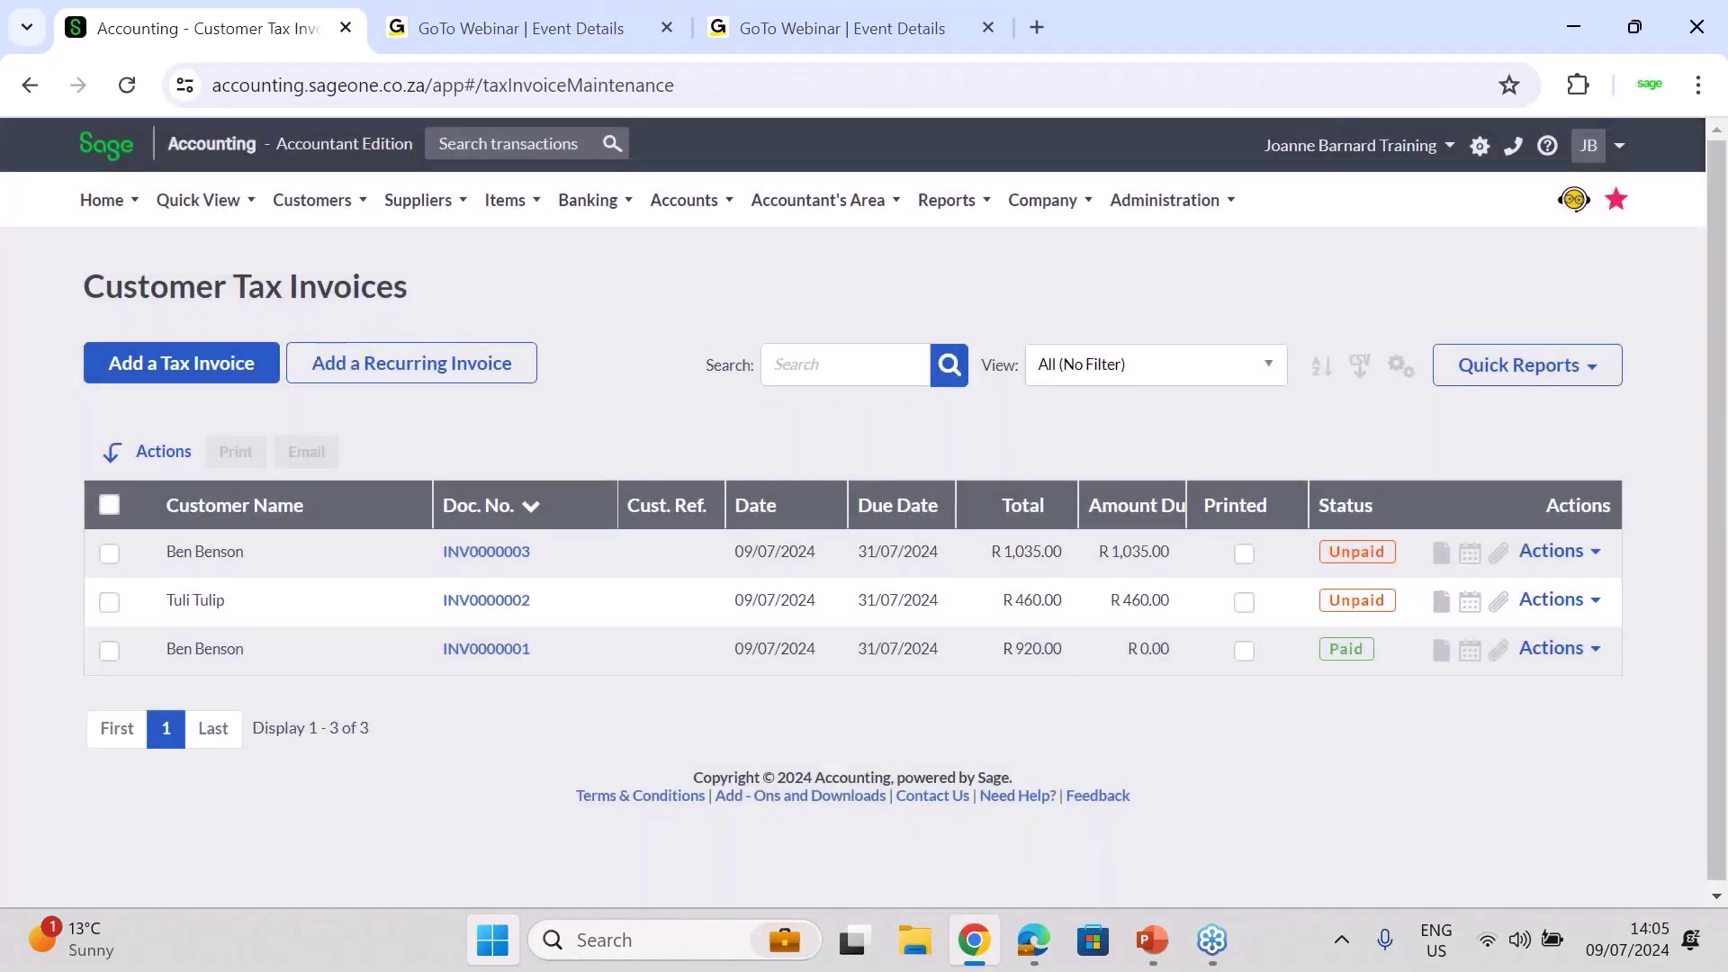
Examine the actions available for unpaid invoice INV0000003 in the customer tax invoice list
{"action": "left_click", "coordinate": [328, 202]}
{"action": "mouse_move", "coordinate": [337, 349]}
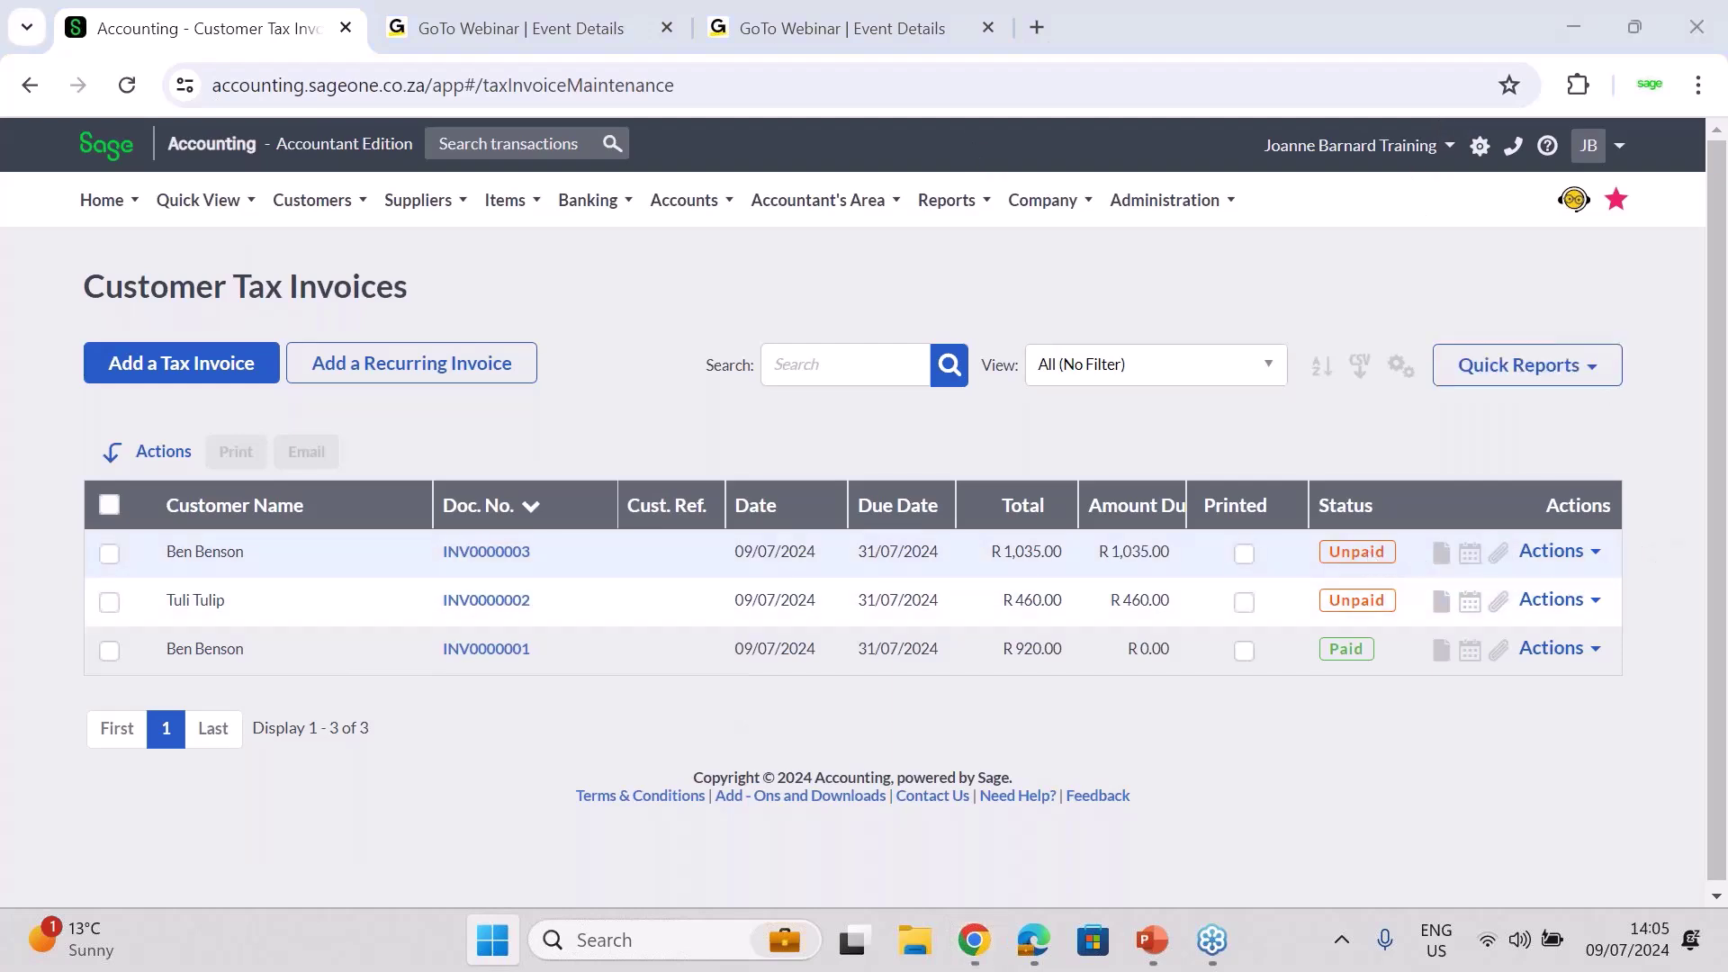
{"action": "left_click", "coordinate": [1555, 552]}
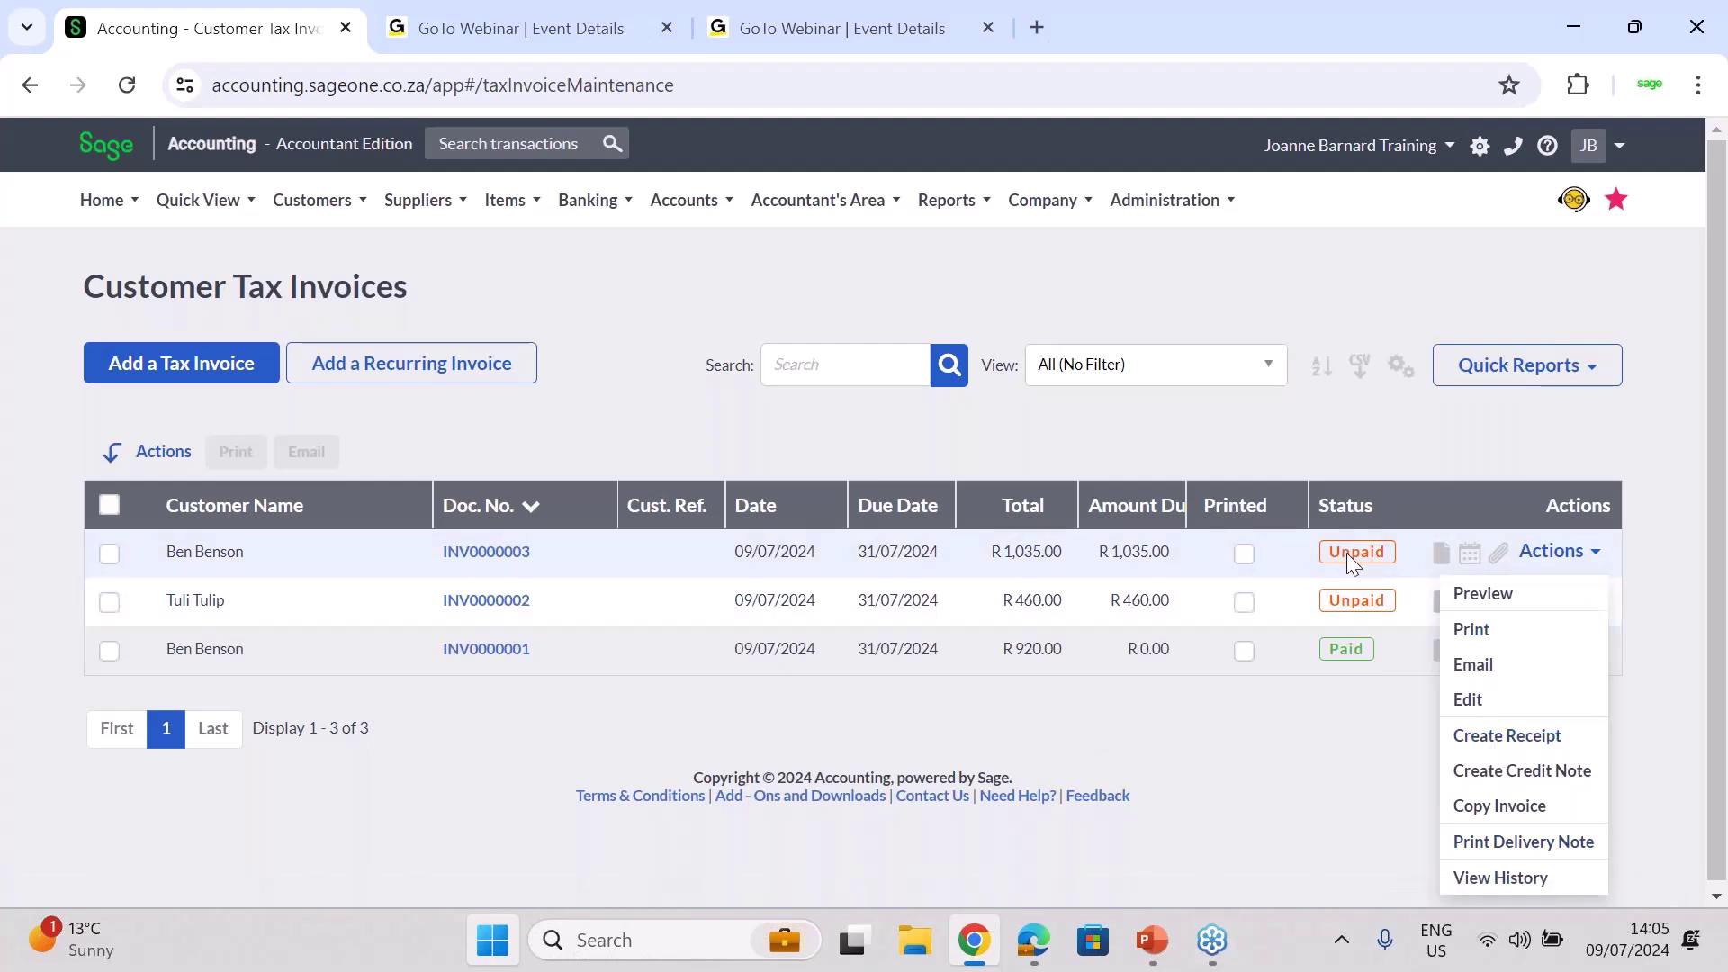
{"action": "mouse_move", "coordinate": [946, 200]}
{"action": "left_click", "coordinate": [1299, 774]}
{"action": "left_click_drag", "start_coordinate": [511, 84], "coordinate": [871, 88]}
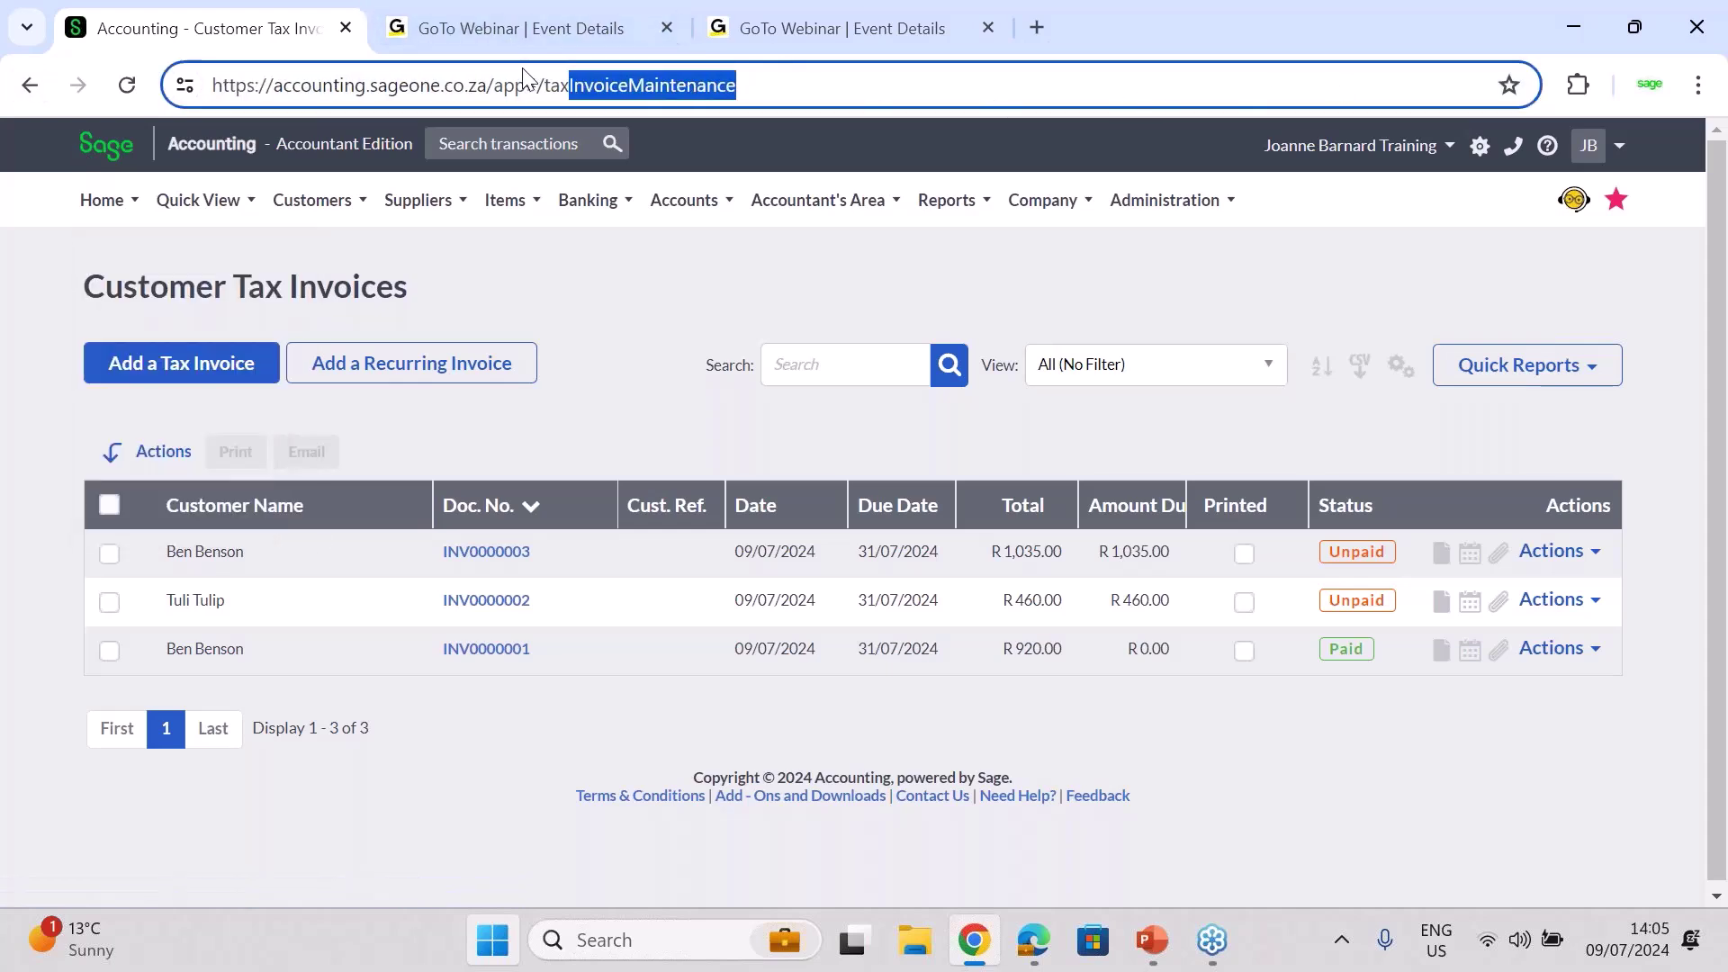
{"action": "left_click", "coordinate": [1499, 153]}
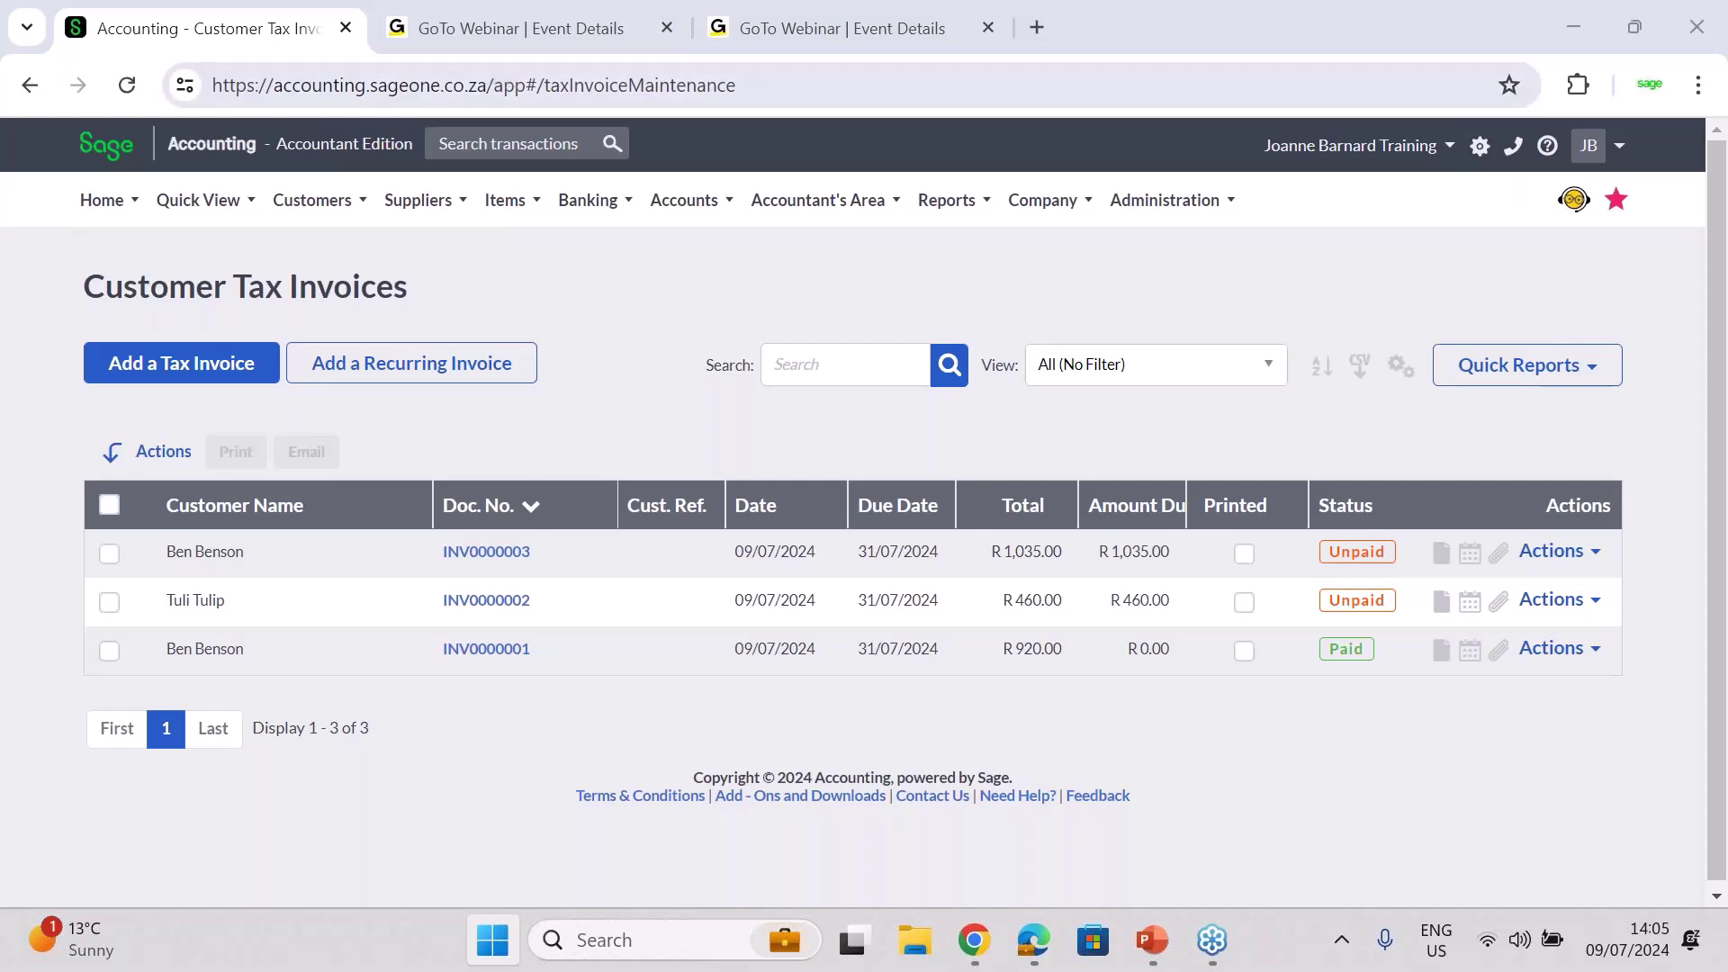
Open receipt allocation for the same customer and load all outstanding invoices and unallocated items
{"action": "mouse_move", "coordinate": [313, 200]}
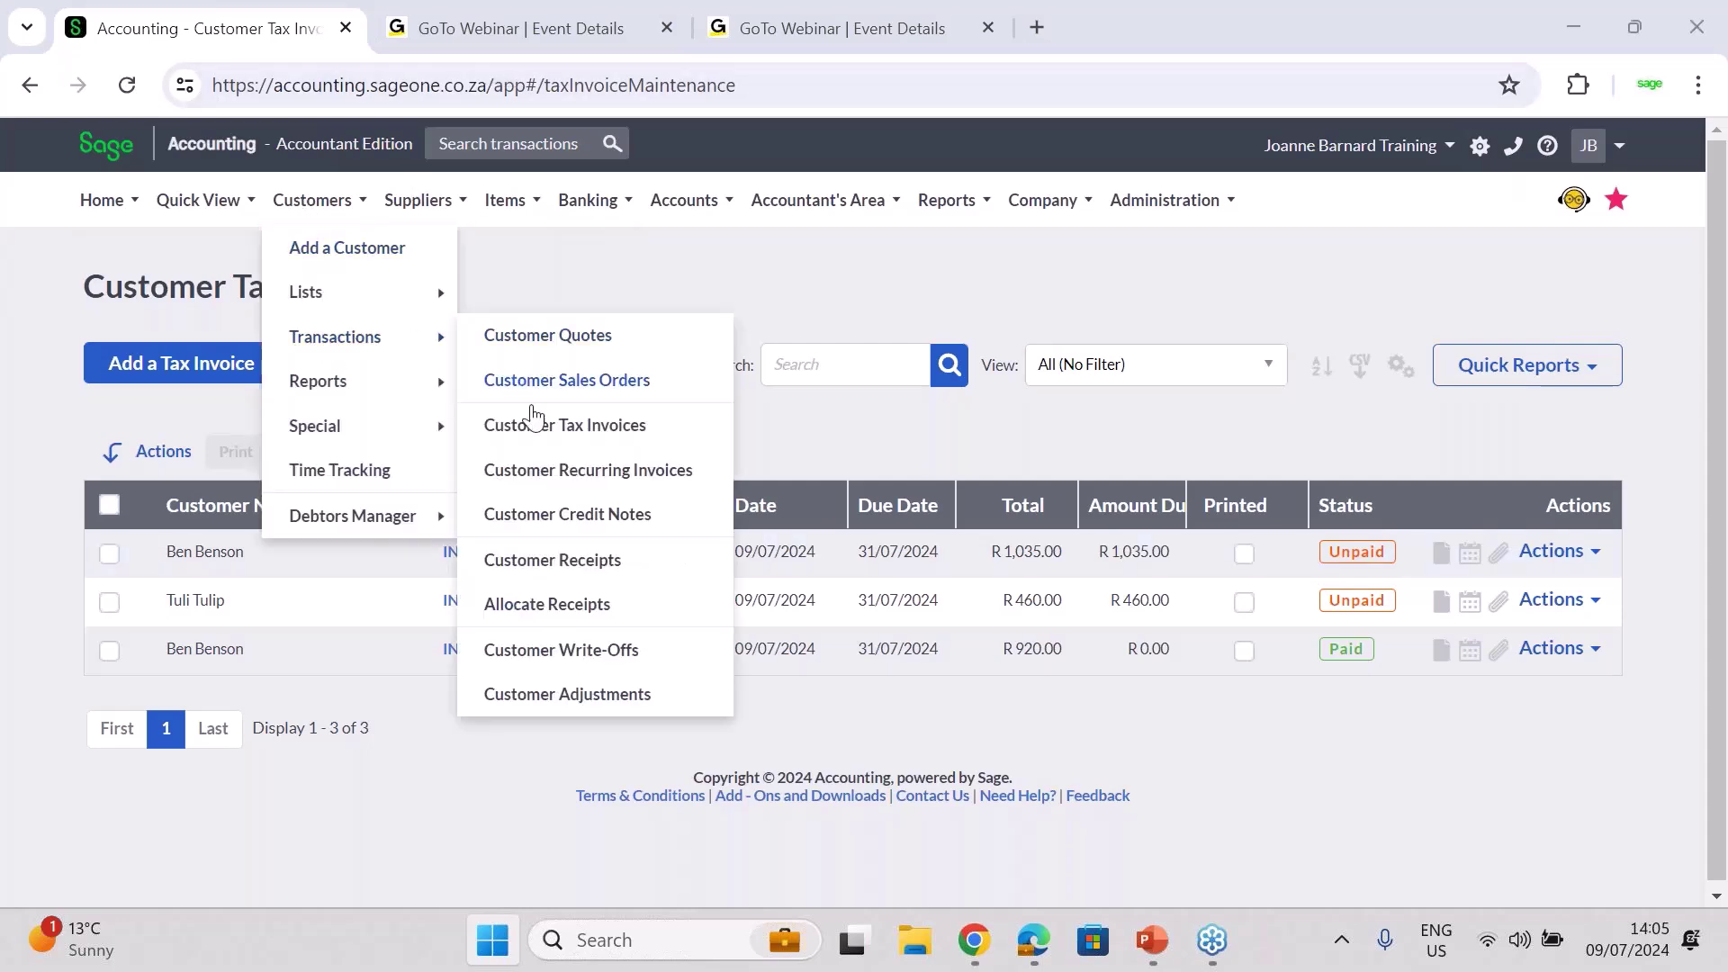
{"action": "left_click", "coordinate": [538, 615]}
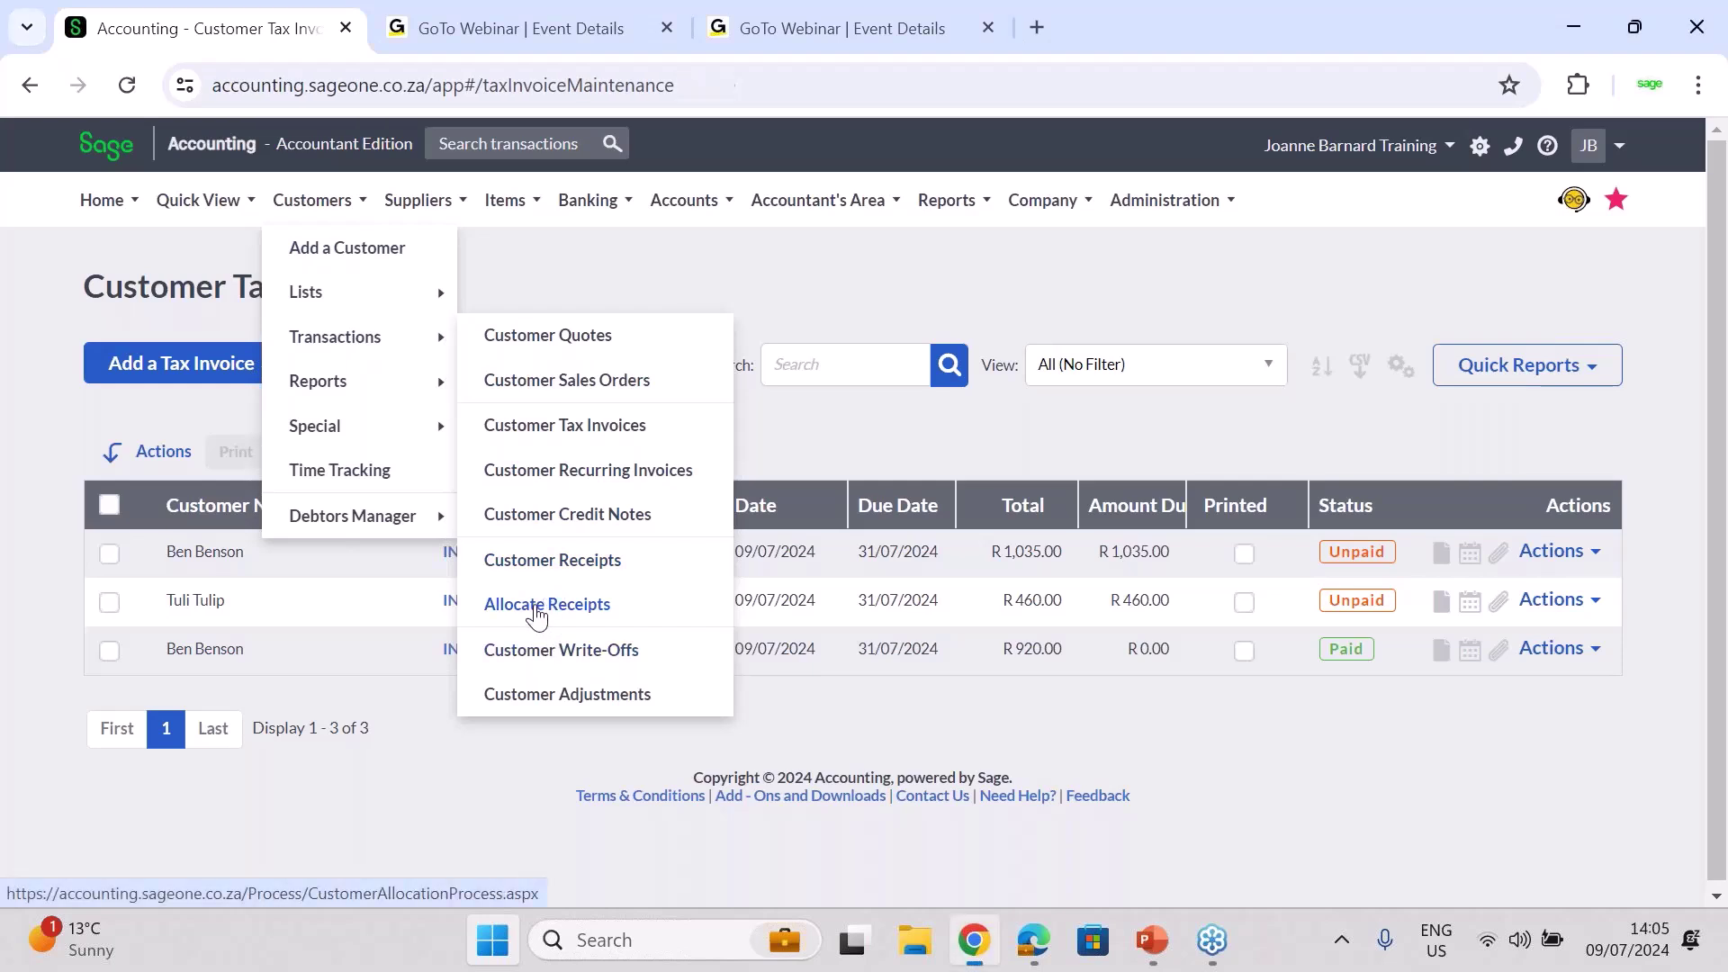
{"action": "left_click", "coordinate": [538, 614]}
{"action": "left_click", "coordinate": [556, 360]}
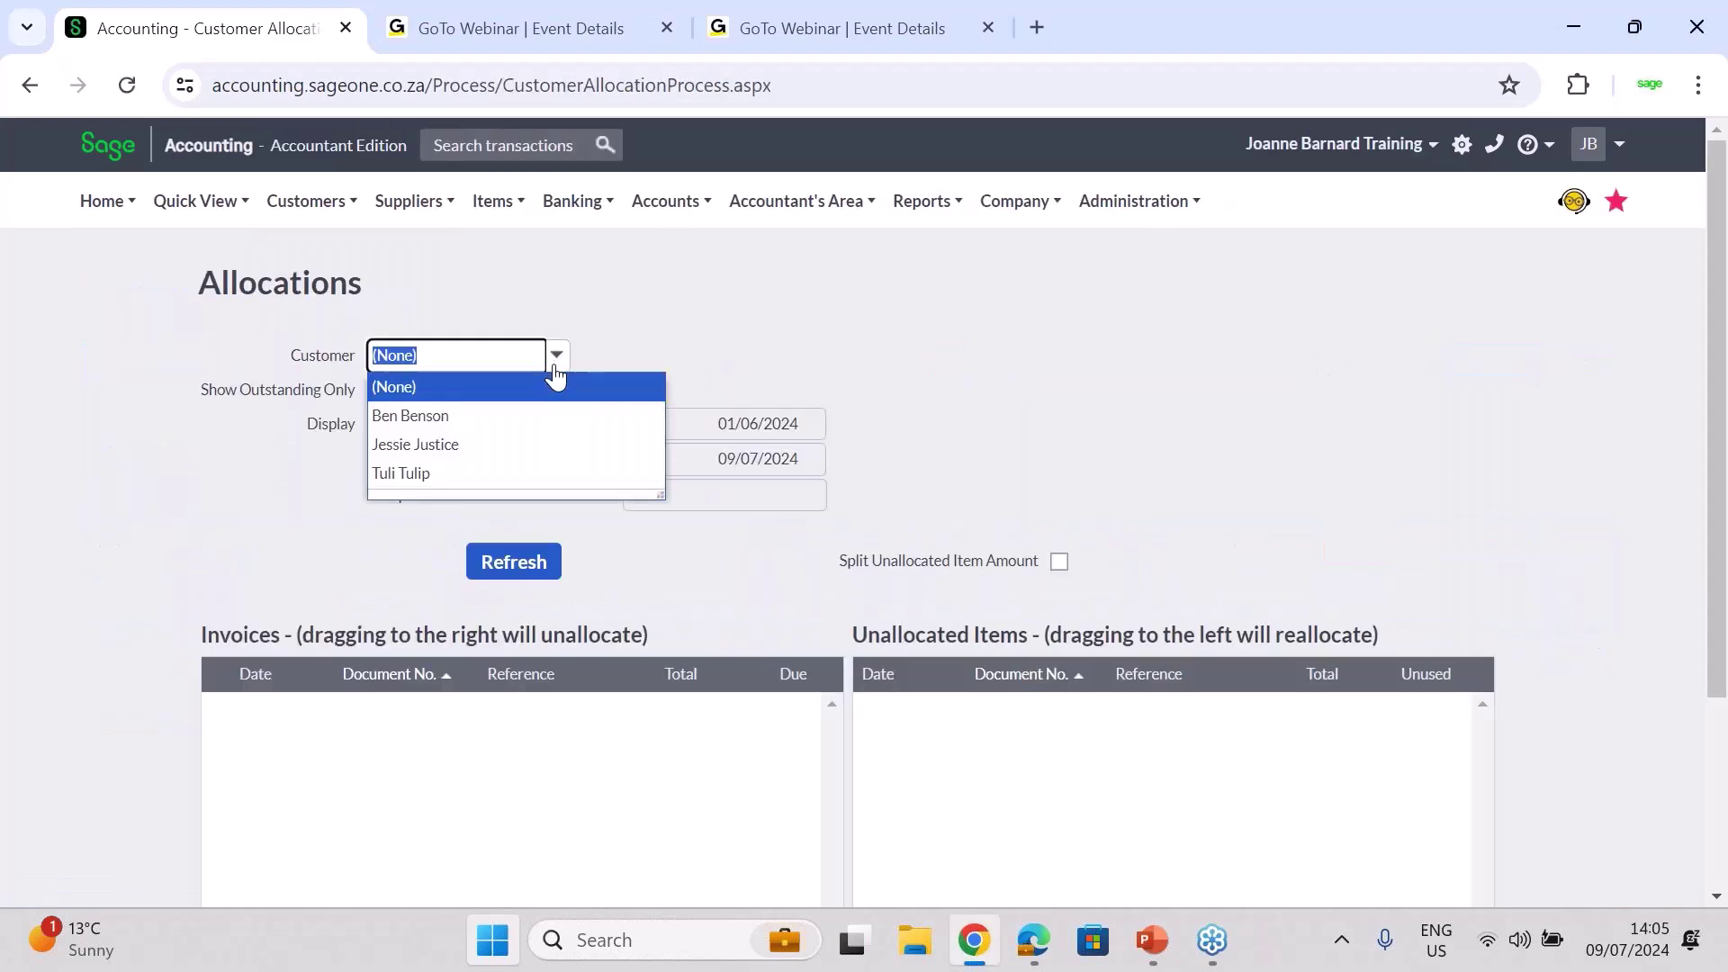
{"action": "left_click", "coordinate": [423, 416]}
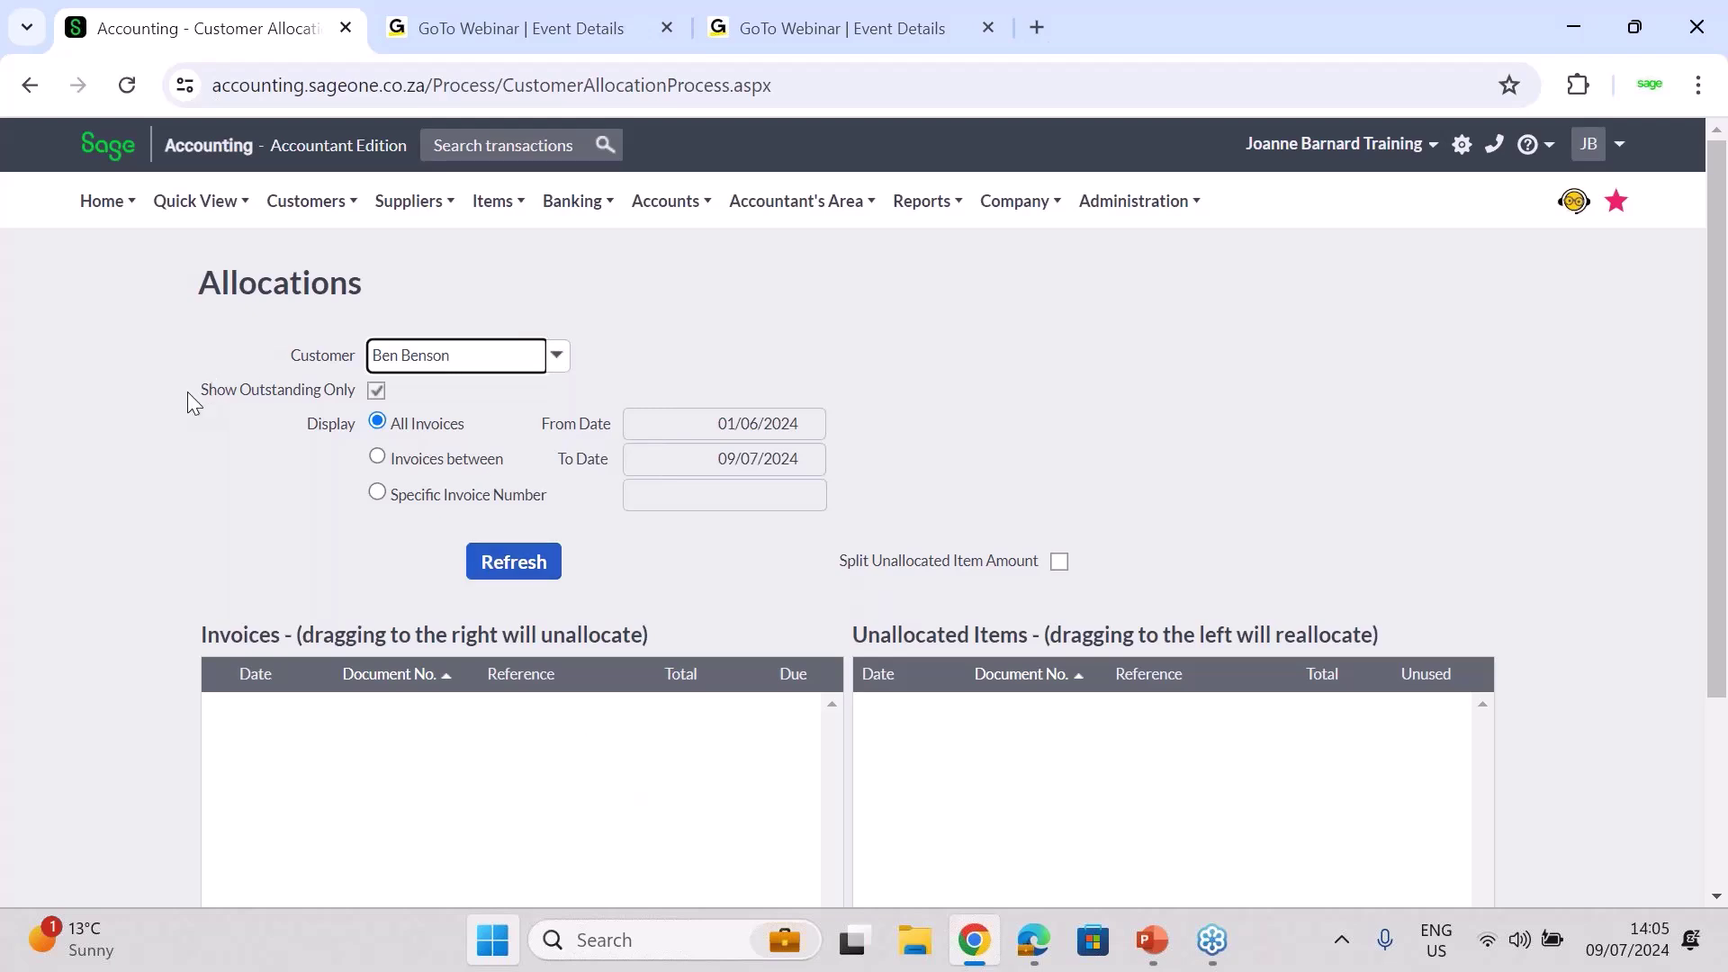
{"action": "left_click", "coordinate": [506, 565]}
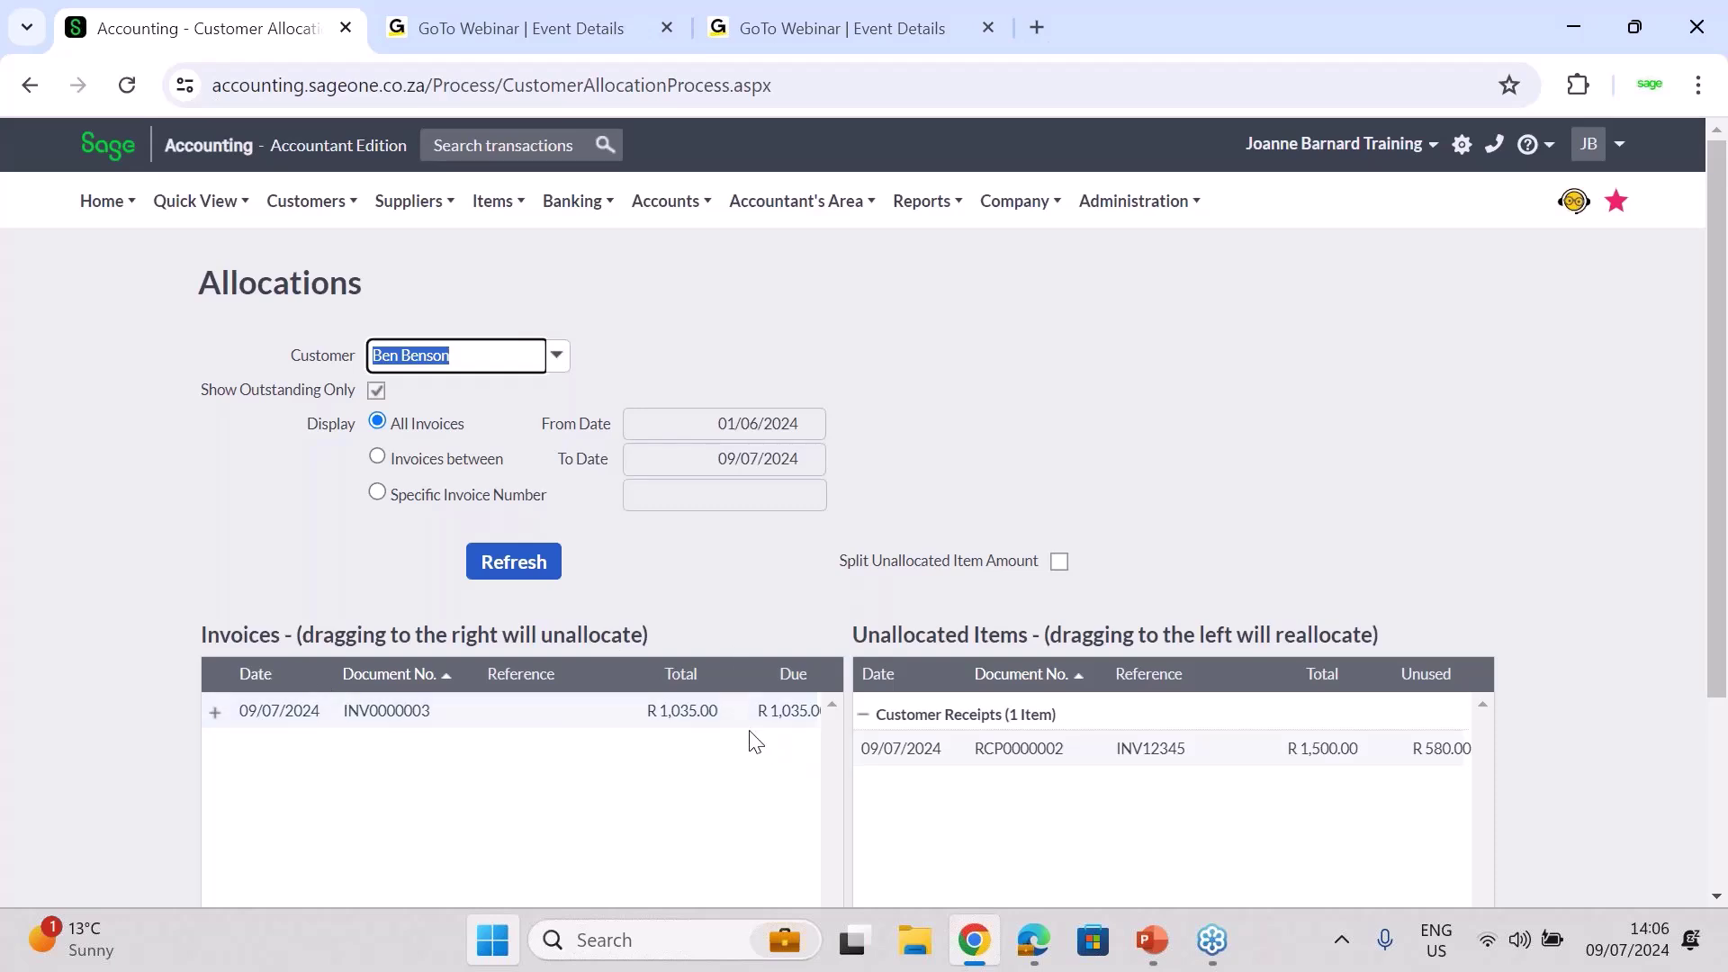
Reload the allocations with fully paid invoices included and expand the allocation details of INV0000001 and INV0000003
{"action": "left_click", "coordinate": [378, 388]}
{"action": "left_click", "coordinate": [517, 562]}
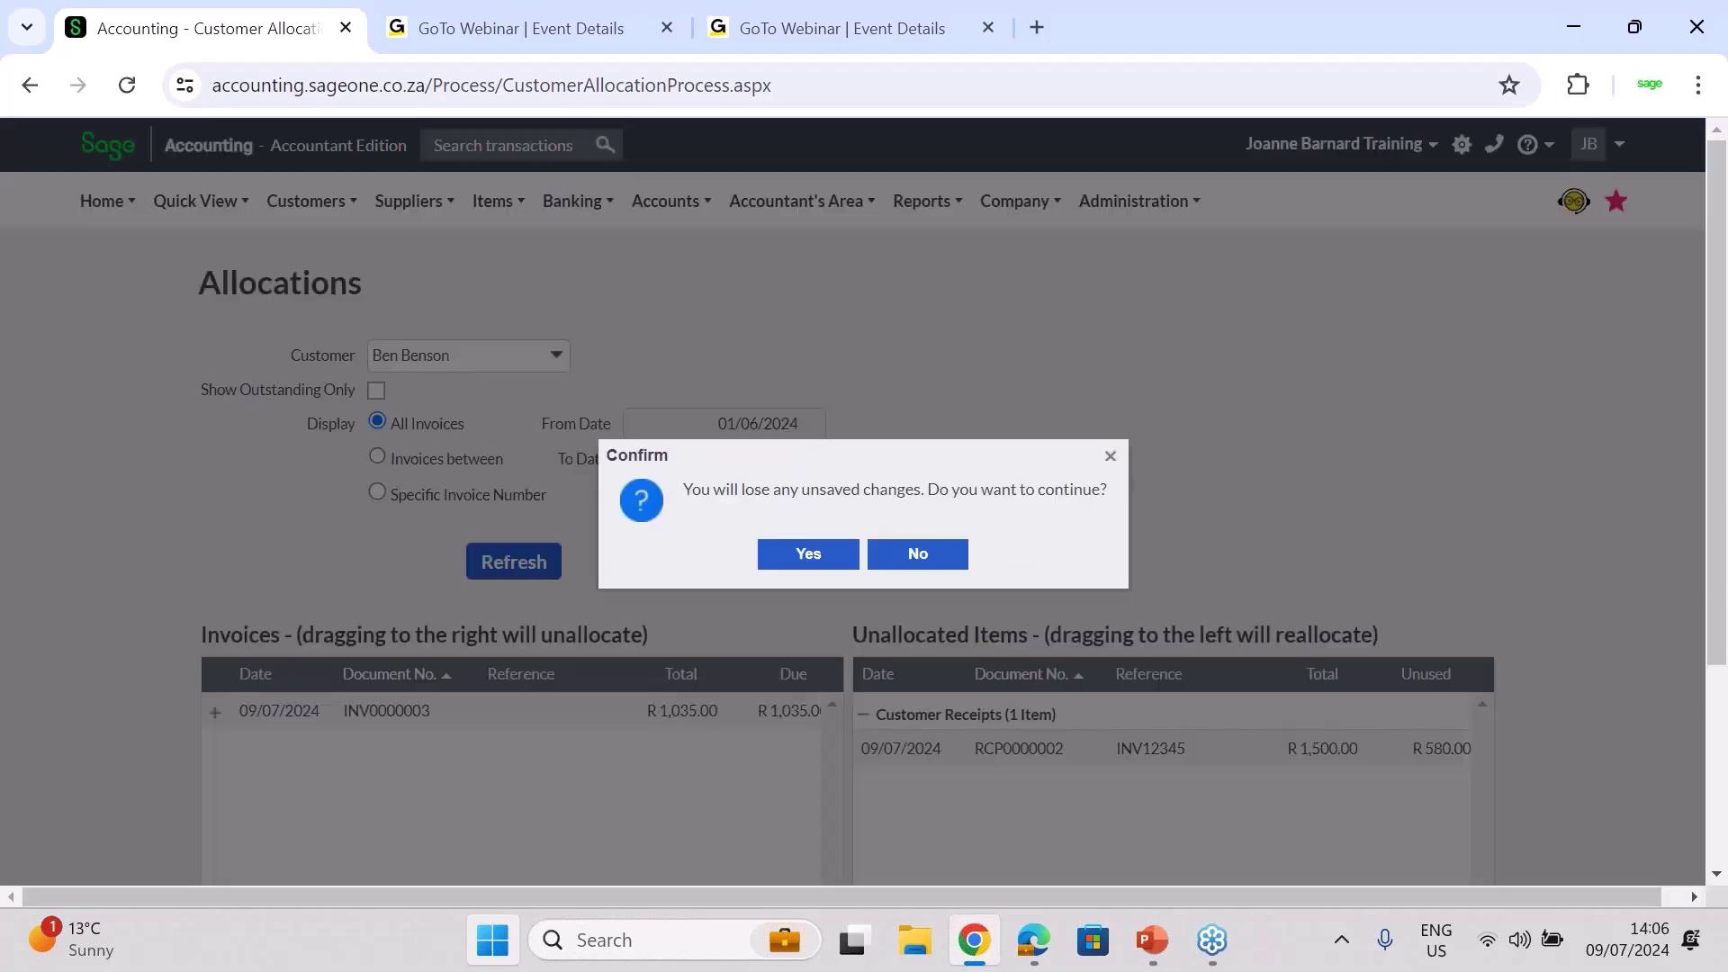
{"action": "left_click", "coordinate": [804, 555]}
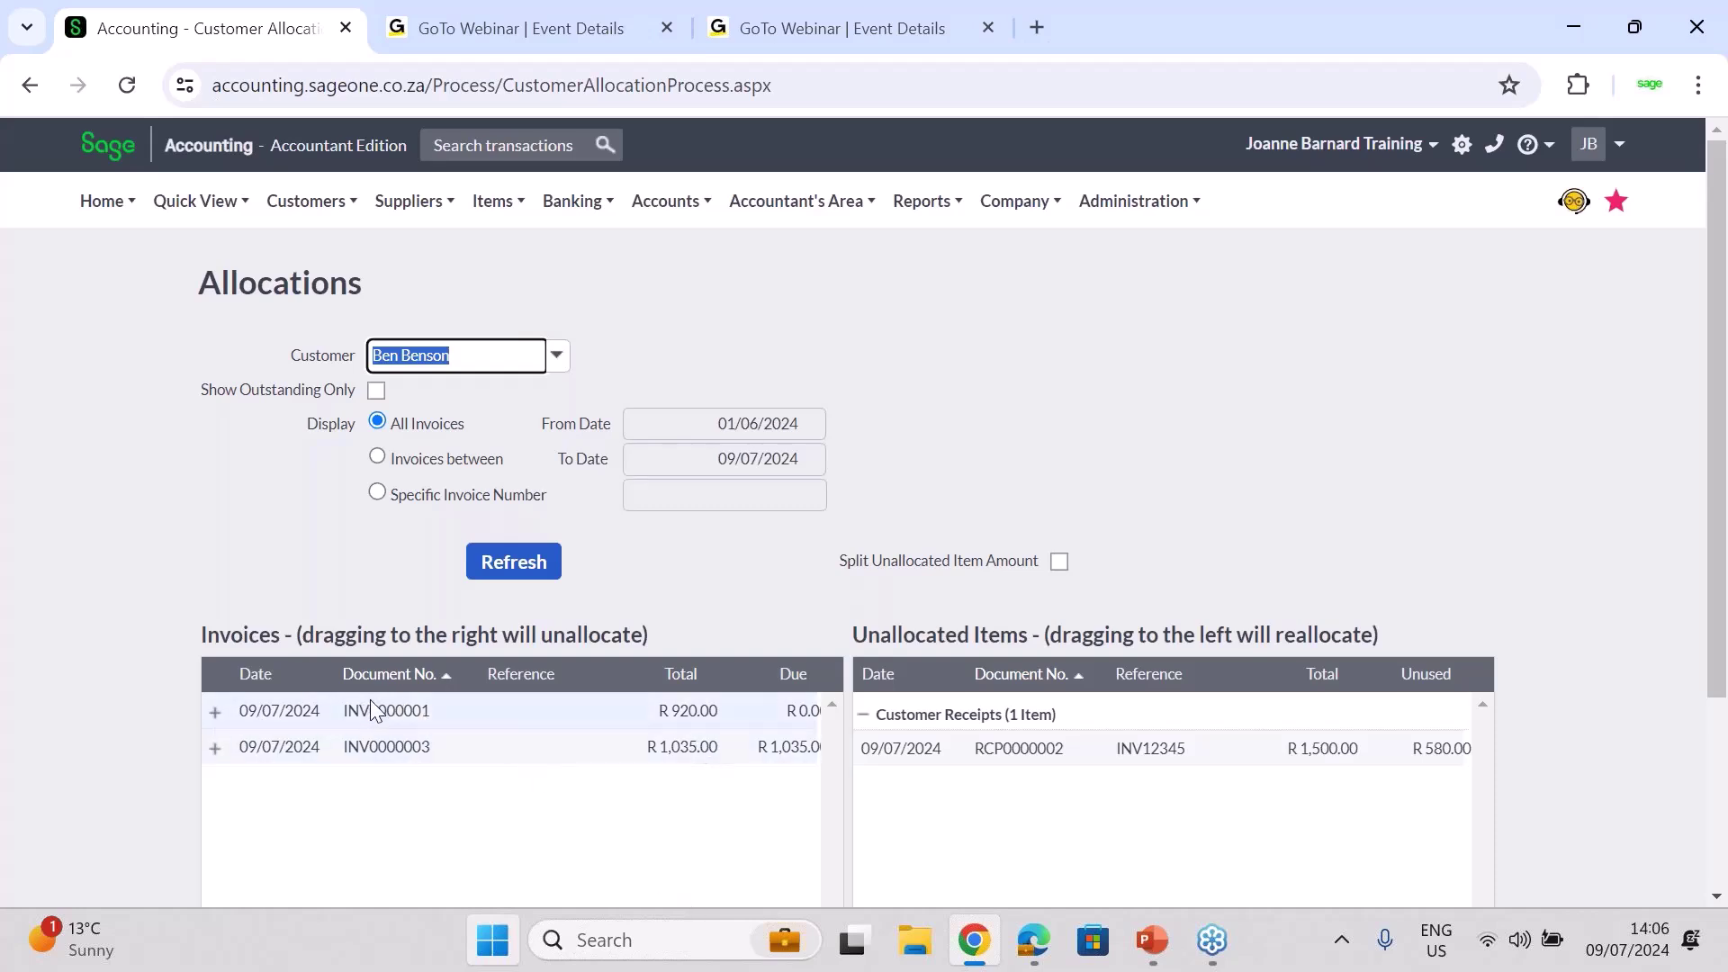
{"action": "left_click", "coordinate": [216, 712]}
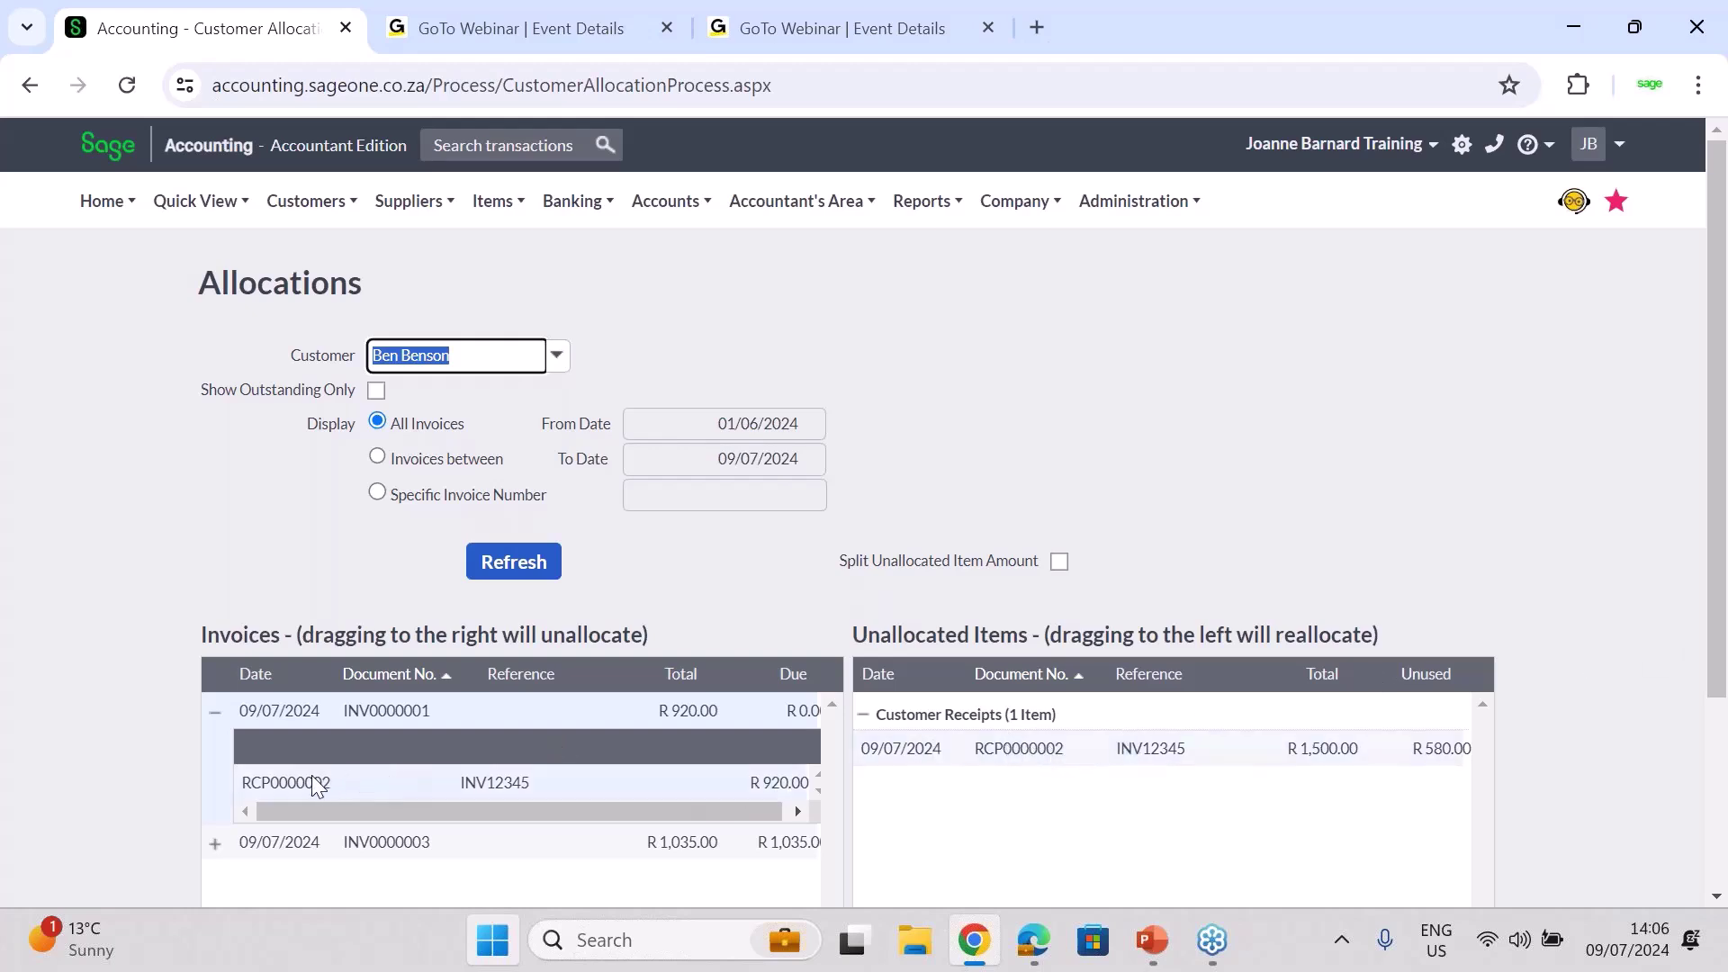
{"action": "left_click", "coordinate": [215, 843]}
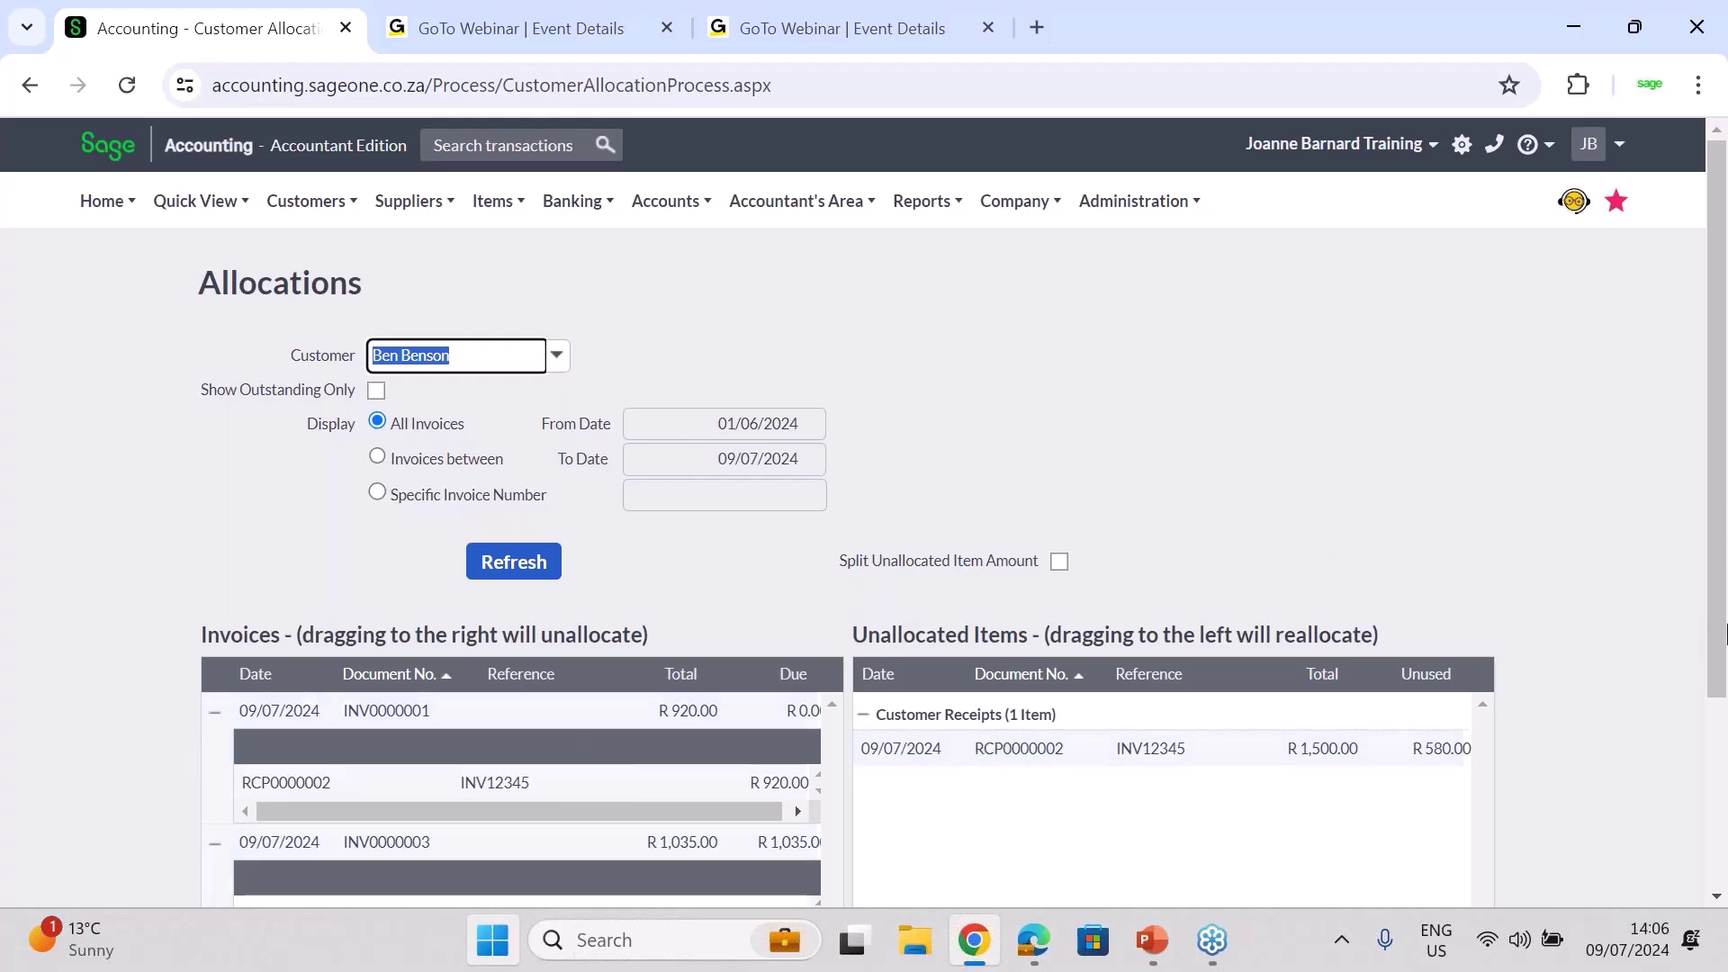
Allocate the unused R 580.00 of receipt RCP0000002 to invoice INV0000003 and save the allocation
{"action": "scroll", "coordinate": [1719, 673], "scroll_direction": "down", "scroll_amount": 1}
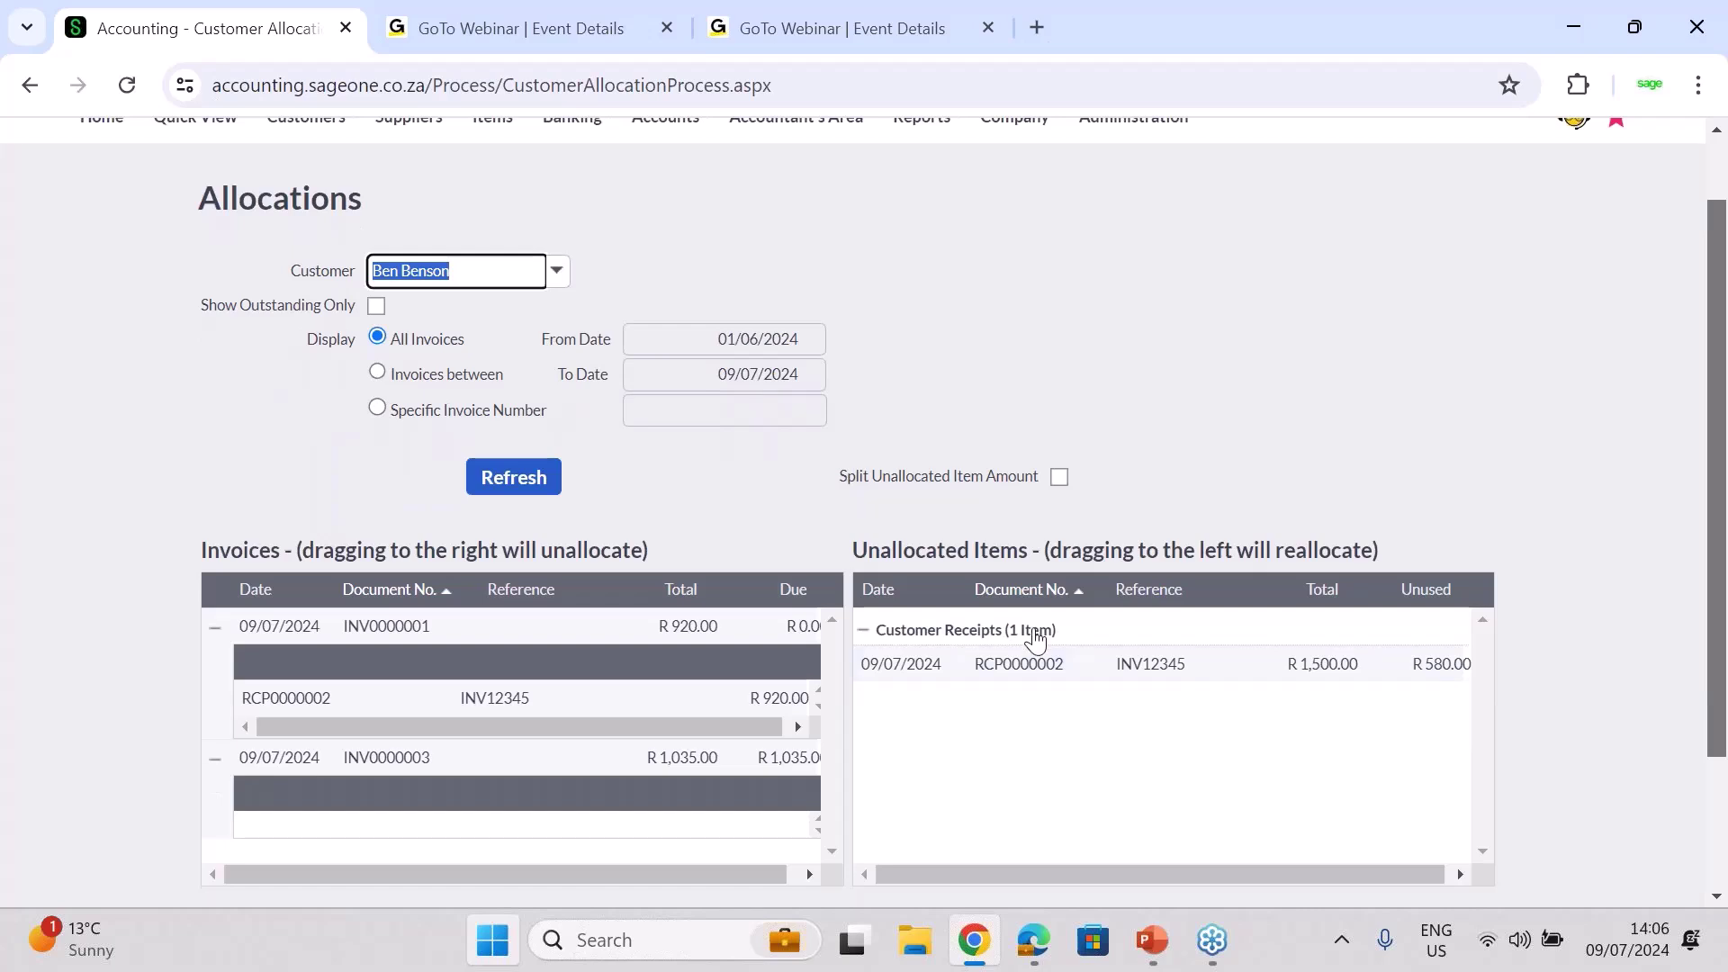
{"action": "left_click", "coordinate": [1009, 667]}
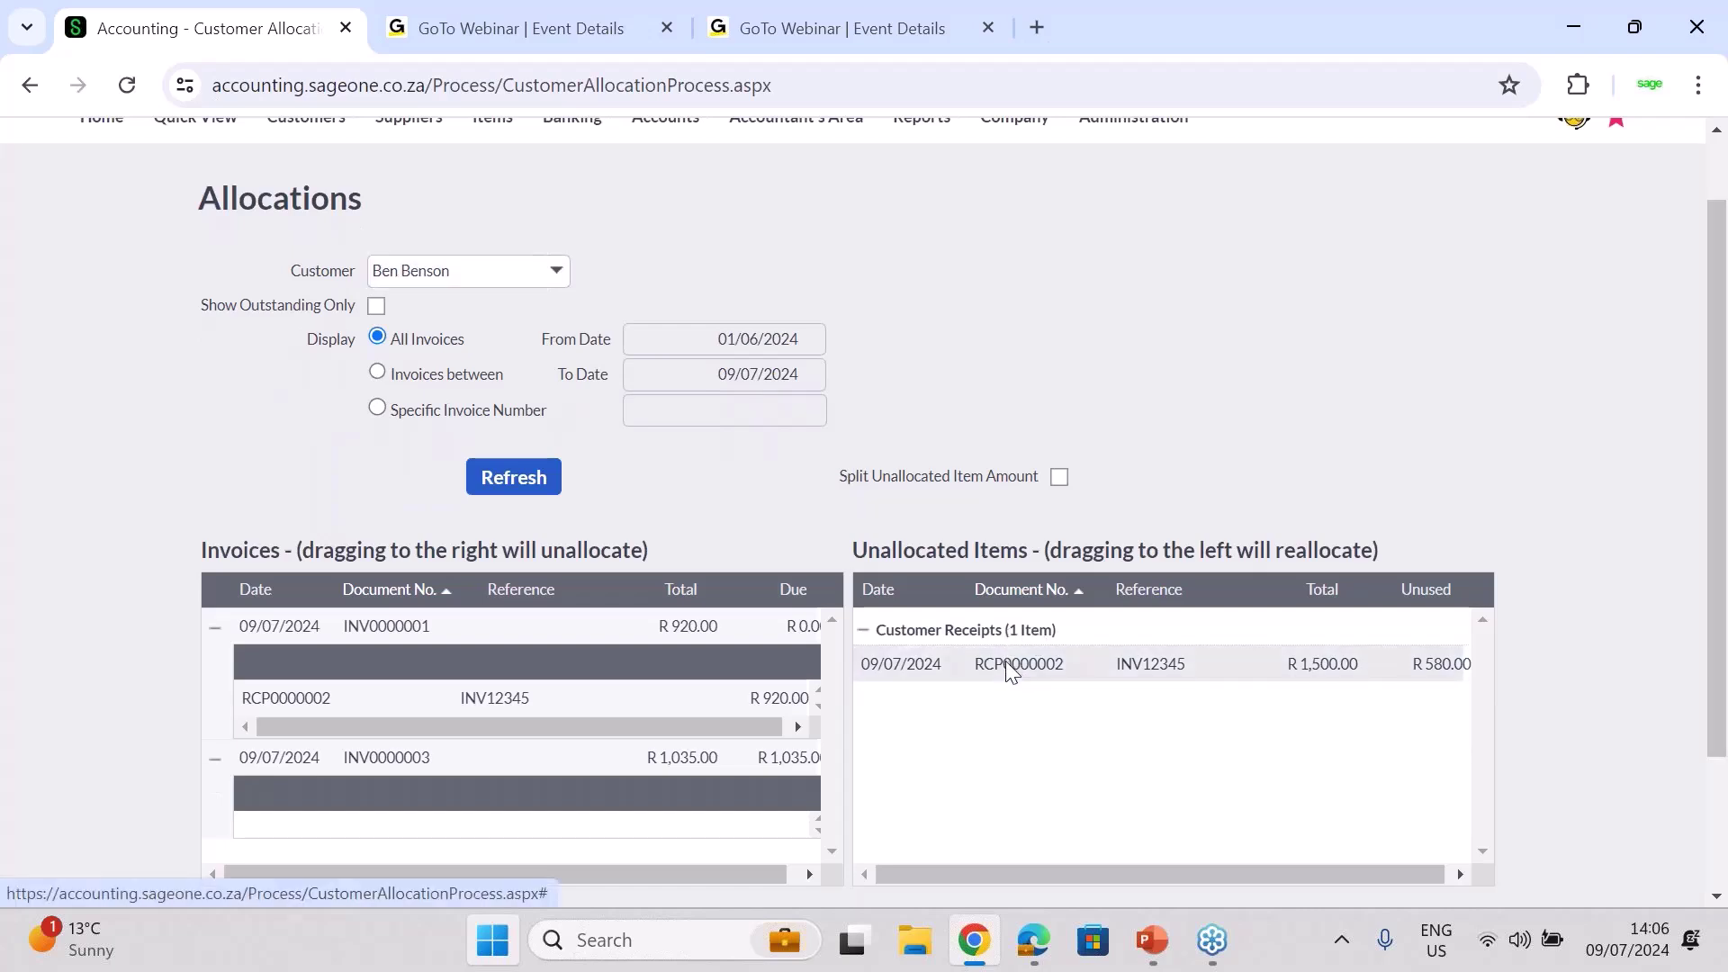
{"action": "left_click_drag", "start_coordinate": [1010, 666], "coordinate": [267, 768]}
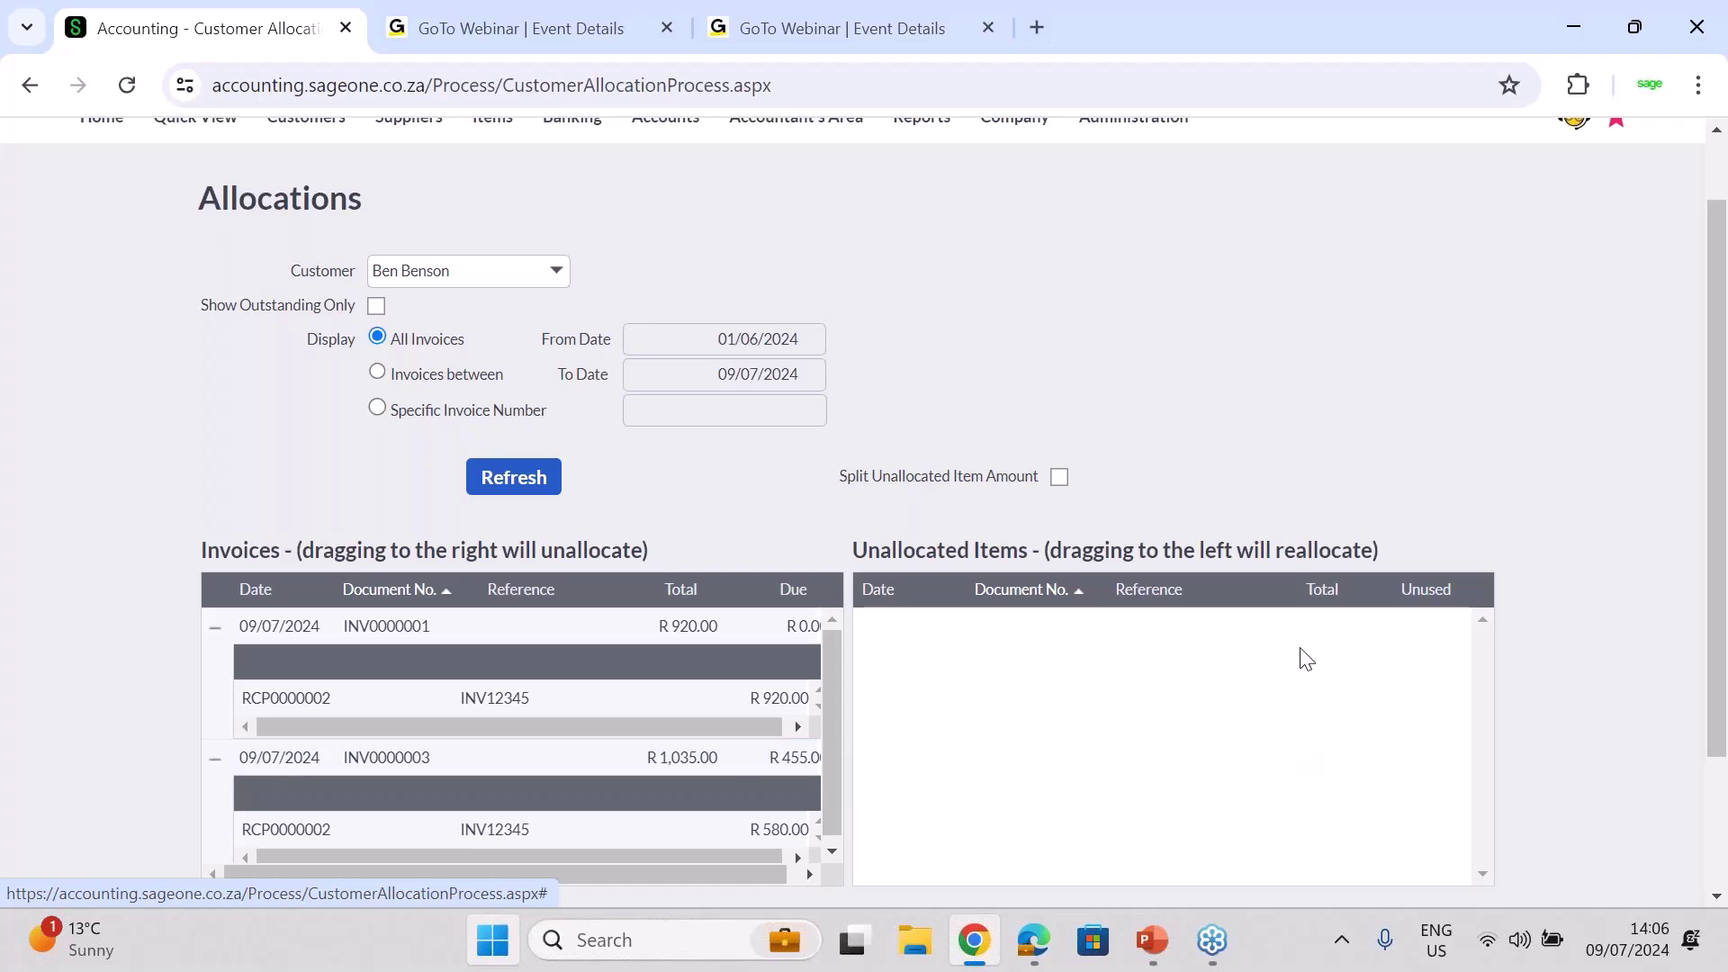
{"action": "left_click", "coordinate": [1314, 576]}
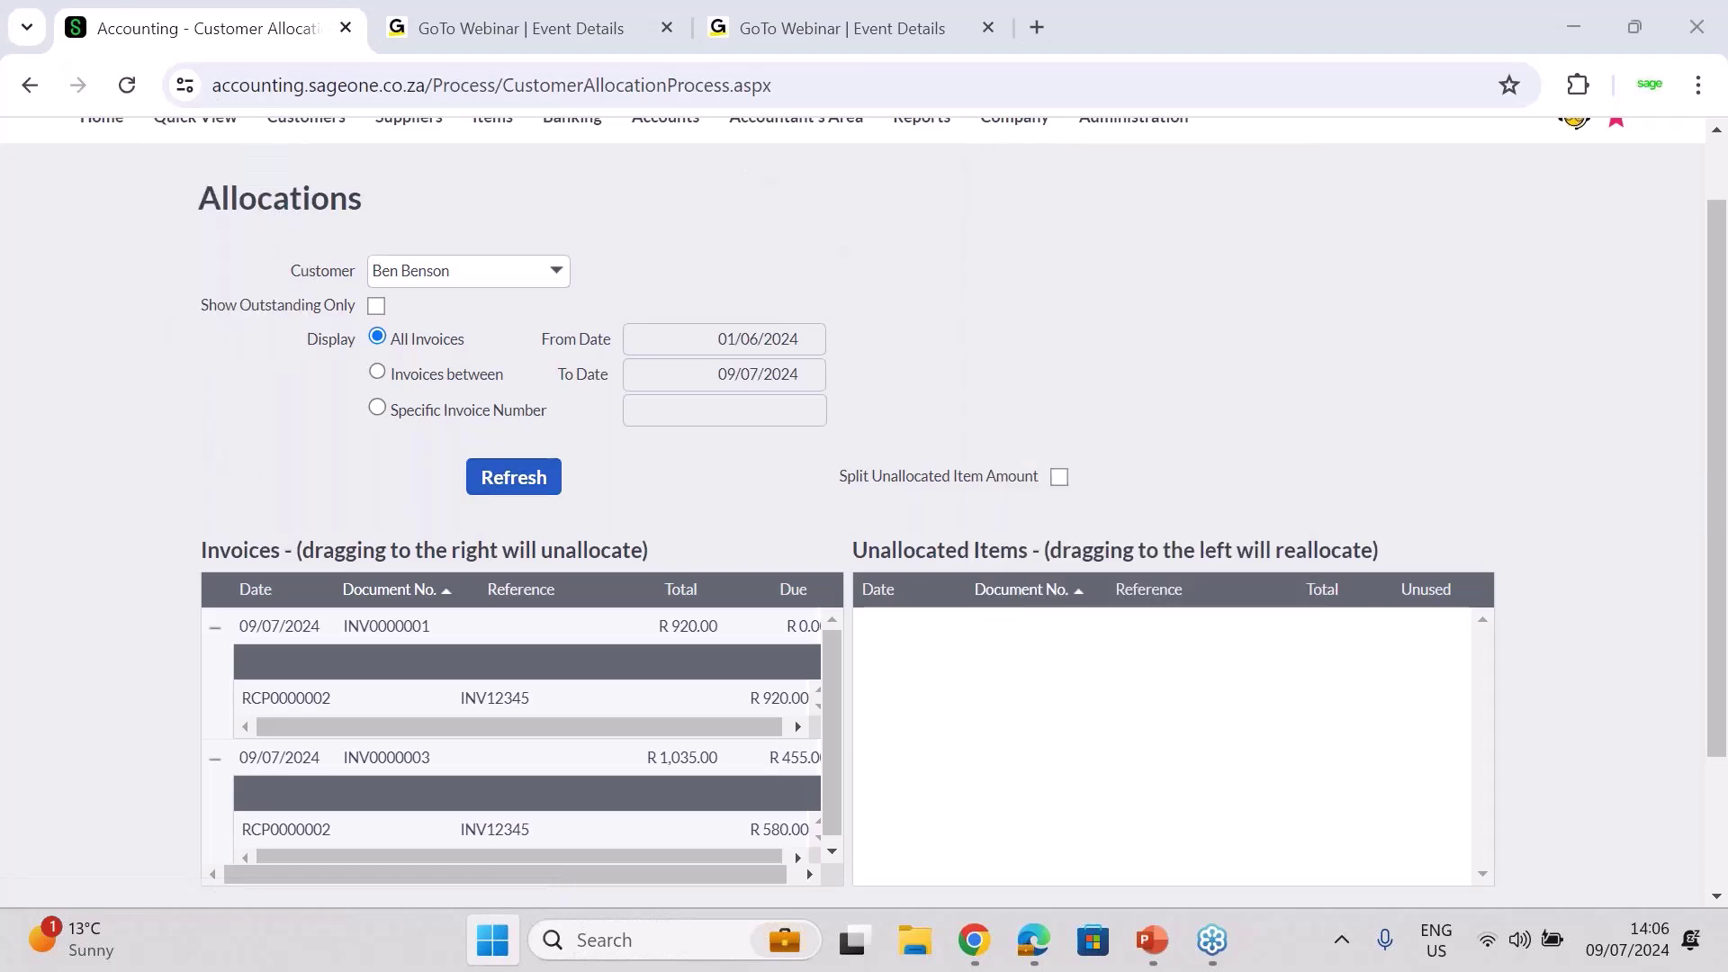
{"action": "scroll", "coordinate": [1721, 844], "scroll_direction": "down", "scroll_amount": 2}
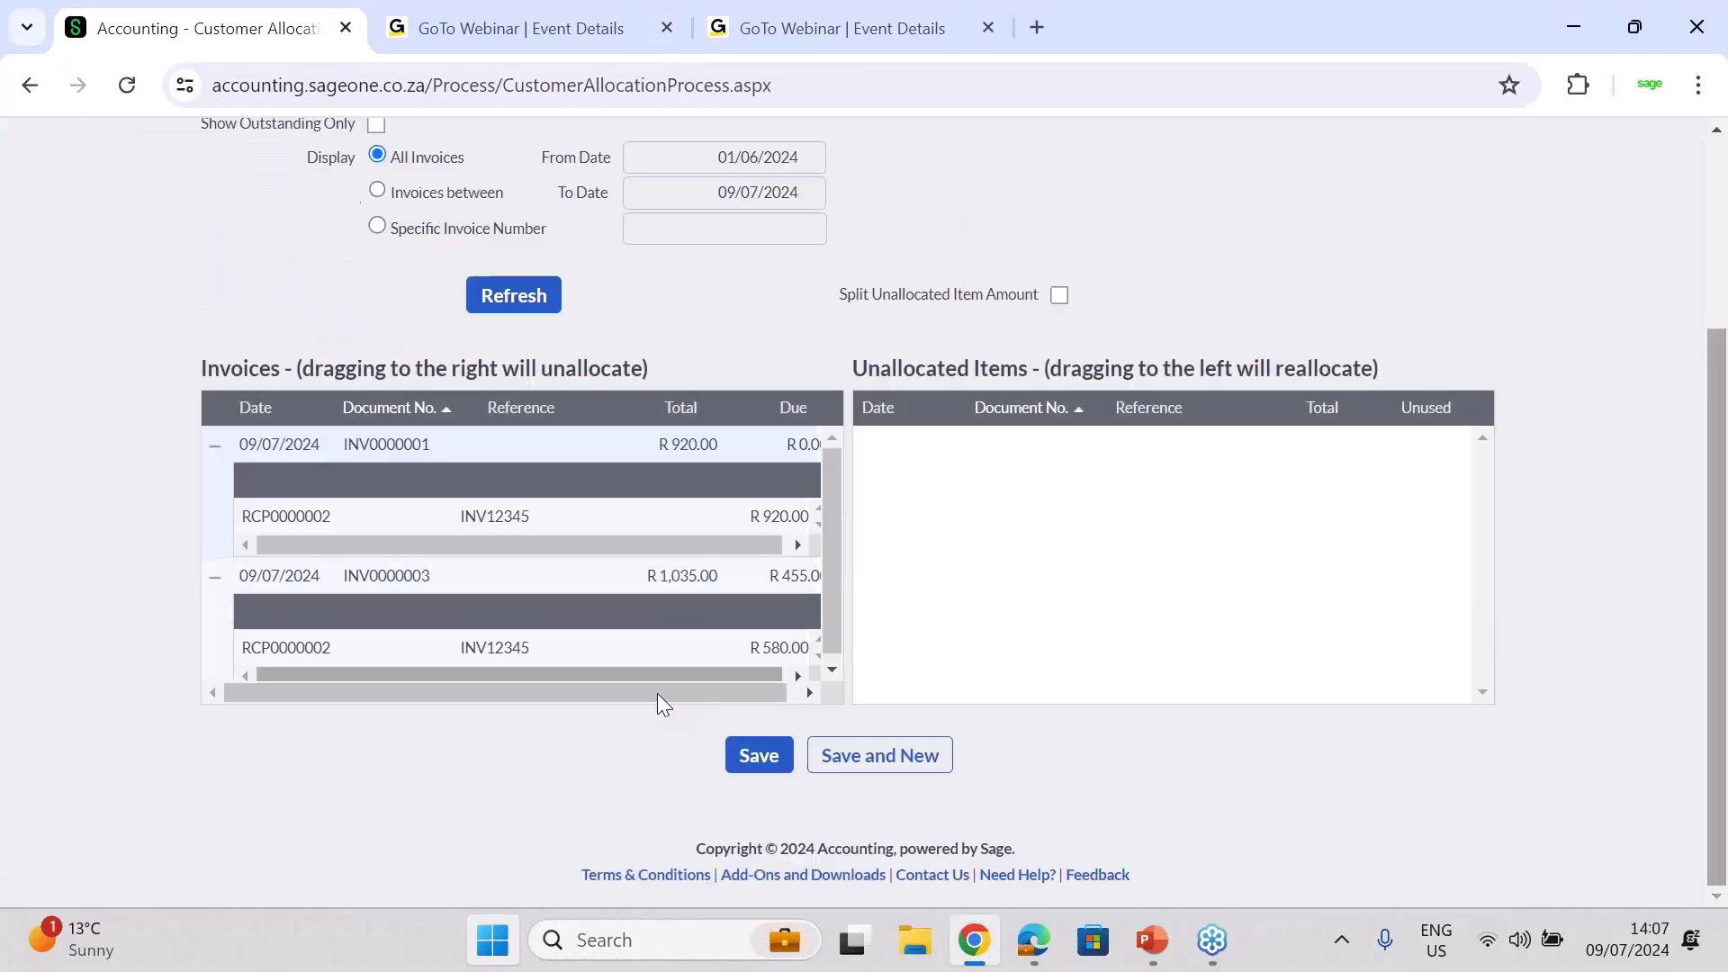
{"action": "left_click", "coordinate": [759, 755]}
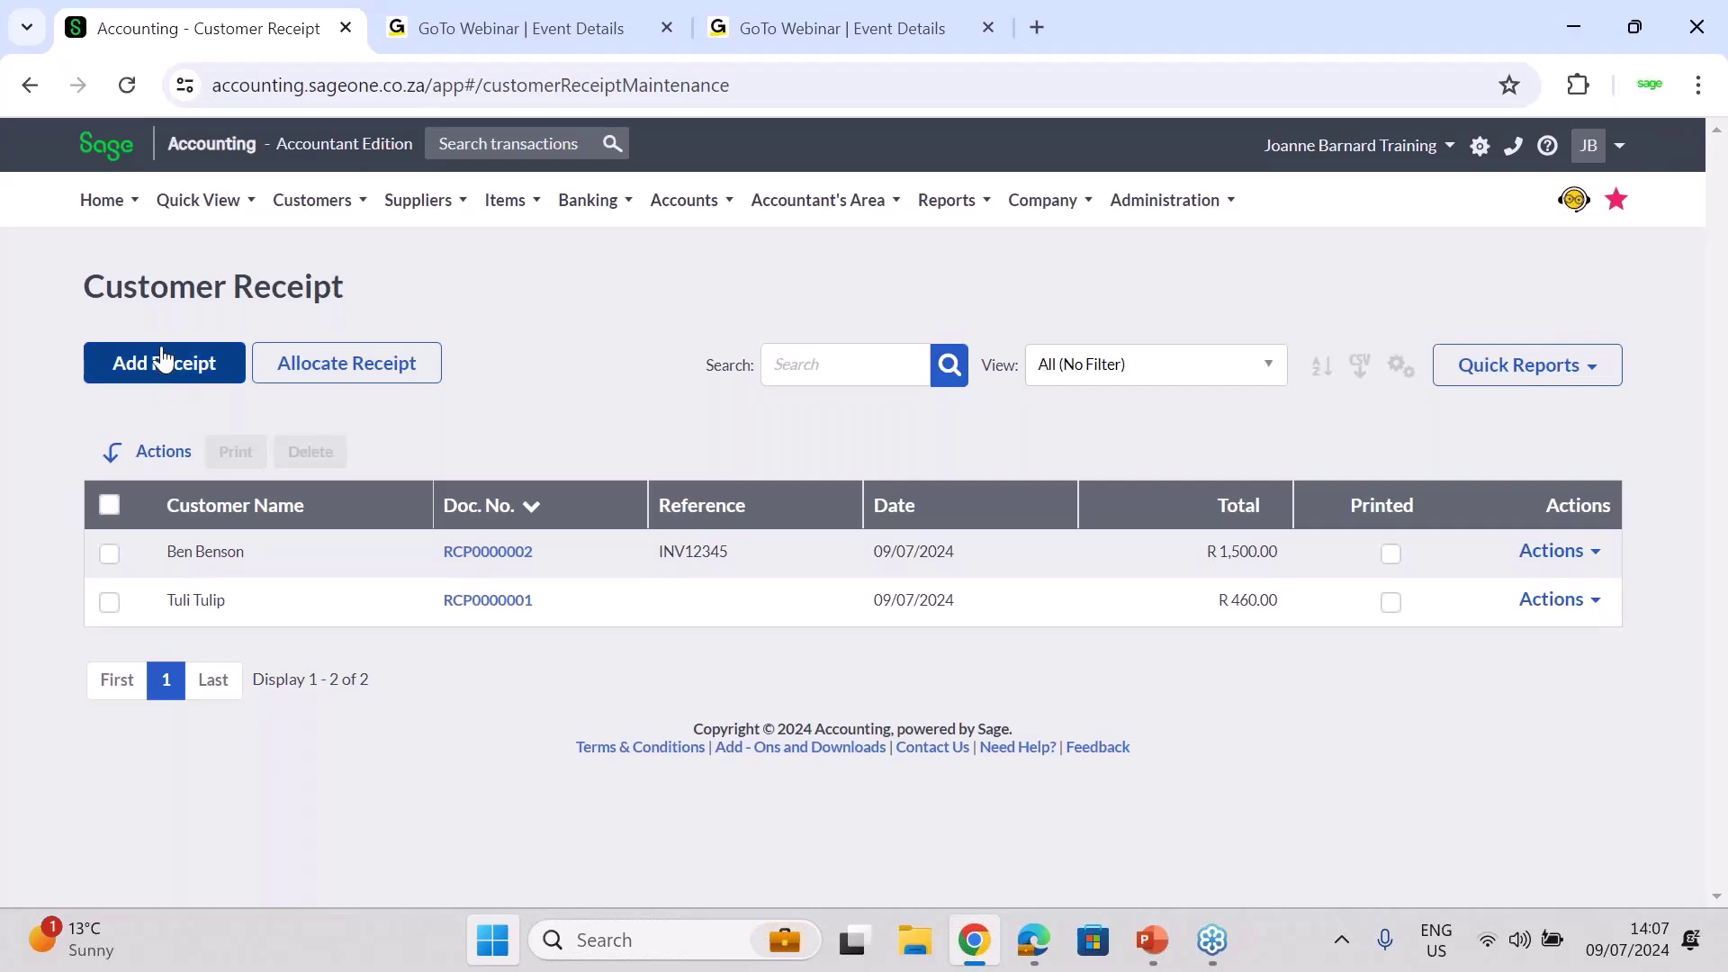
Reopen receipt allocation for the same customer and load the outstanding invoices
{"action": "left_click", "coordinate": [330, 370]}
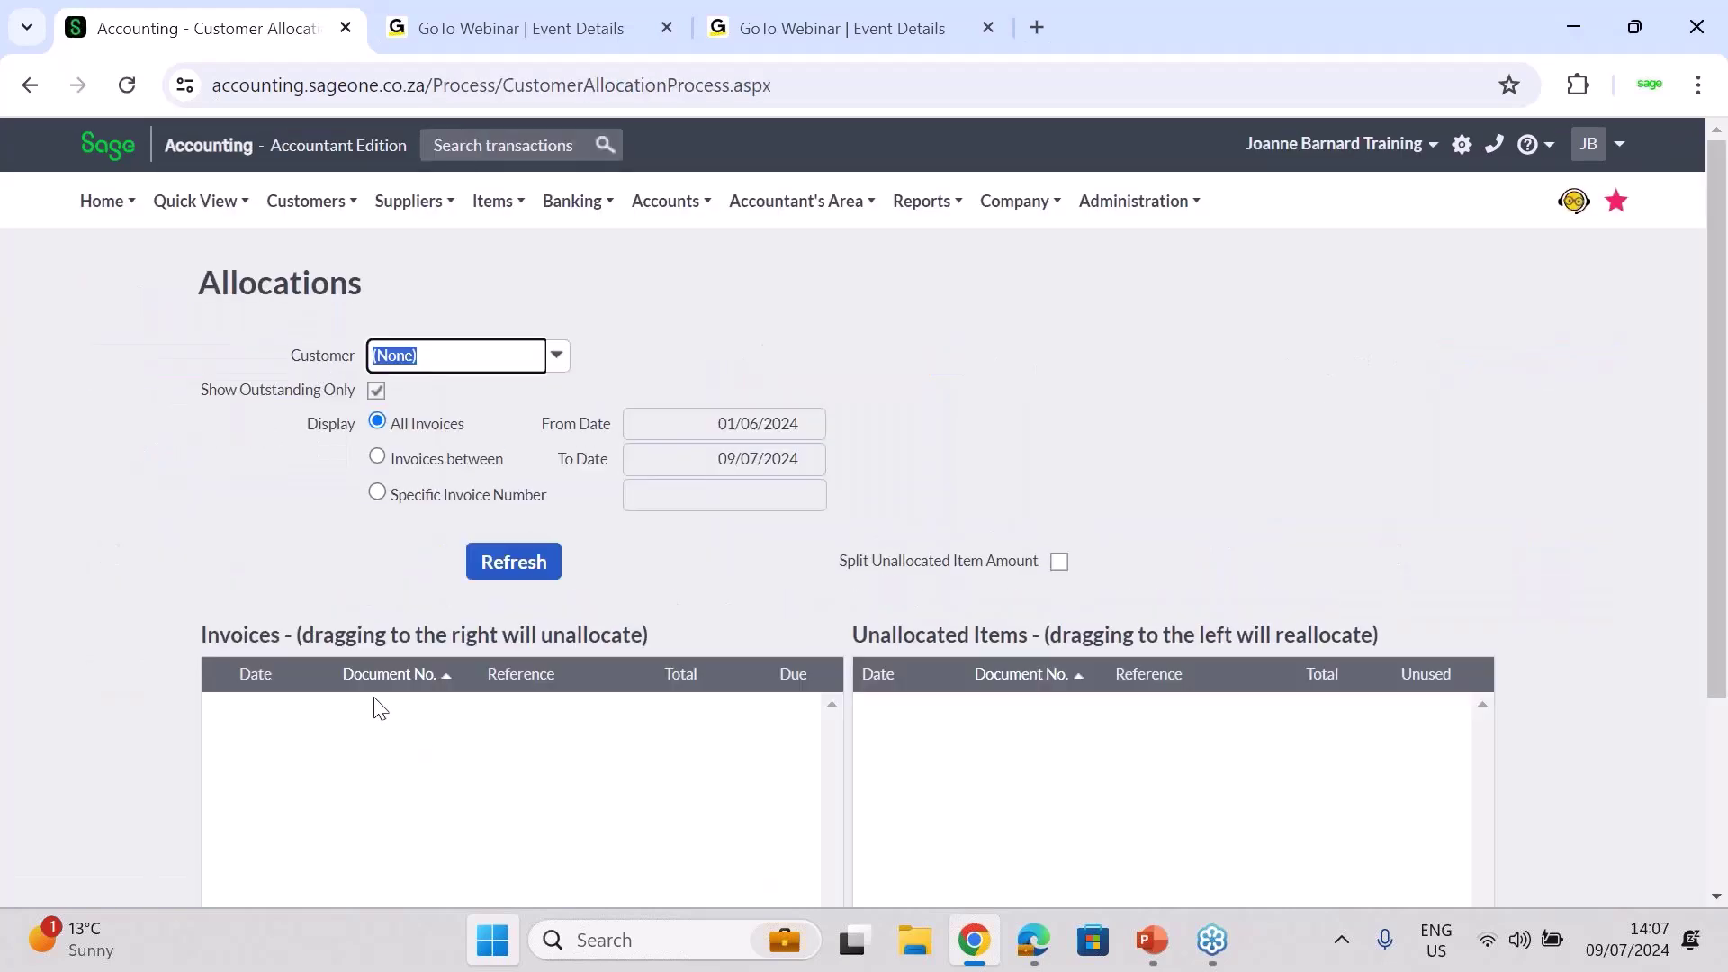
{"action": "left_click", "coordinate": [562, 363]}
{"action": "left_click", "coordinate": [484, 413]}
{"action": "left_click", "coordinate": [510, 576]}
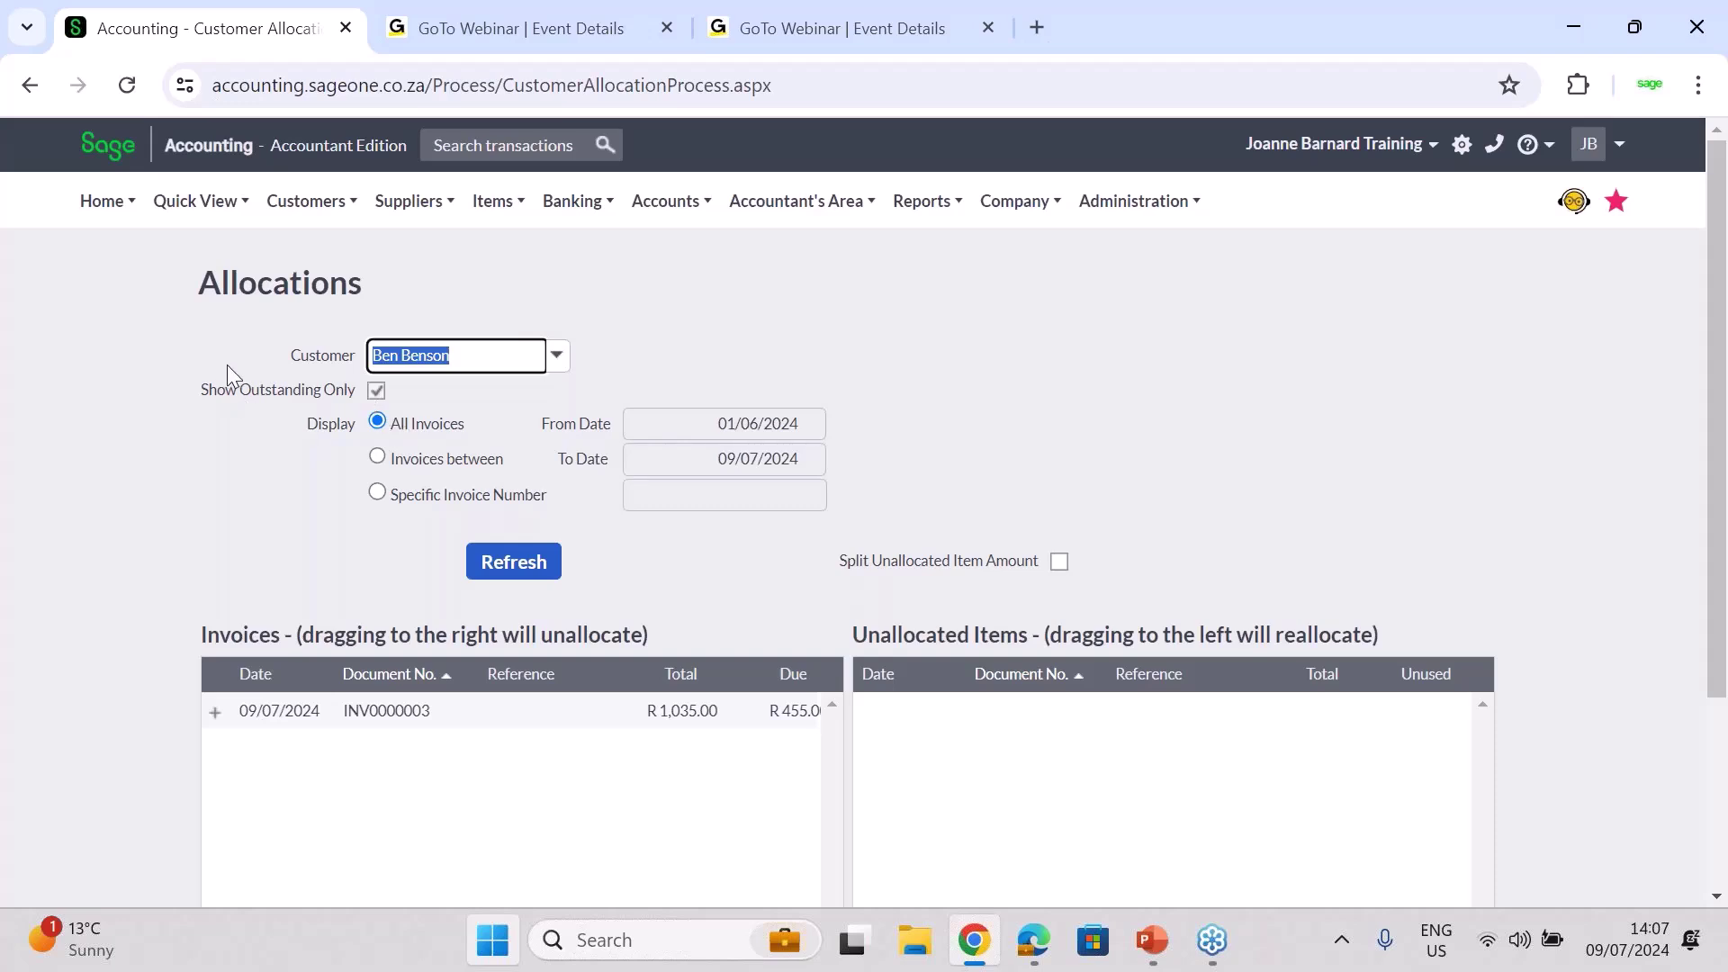
Include fully paid invoices in the allocation list and keep the display set to all invoices
{"action": "left_click", "coordinate": [376, 391]}
{"action": "left_click", "coordinate": [514, 564]}
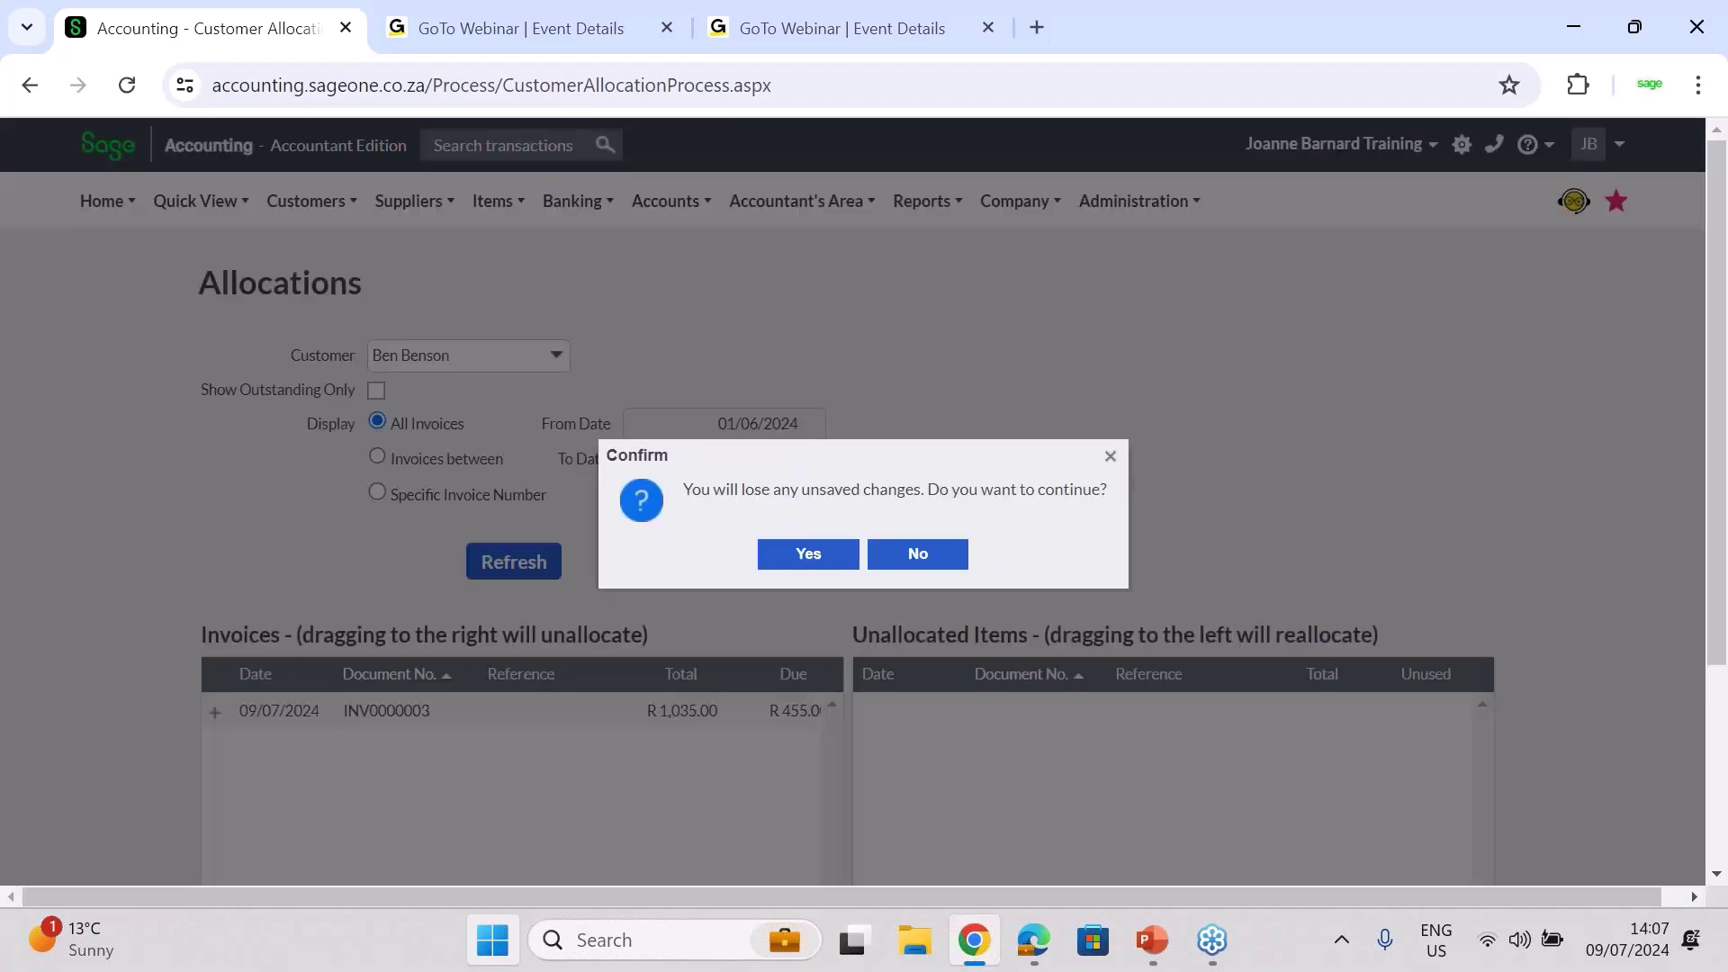
{"action": "left_click", "coordinate": [839, 560]}
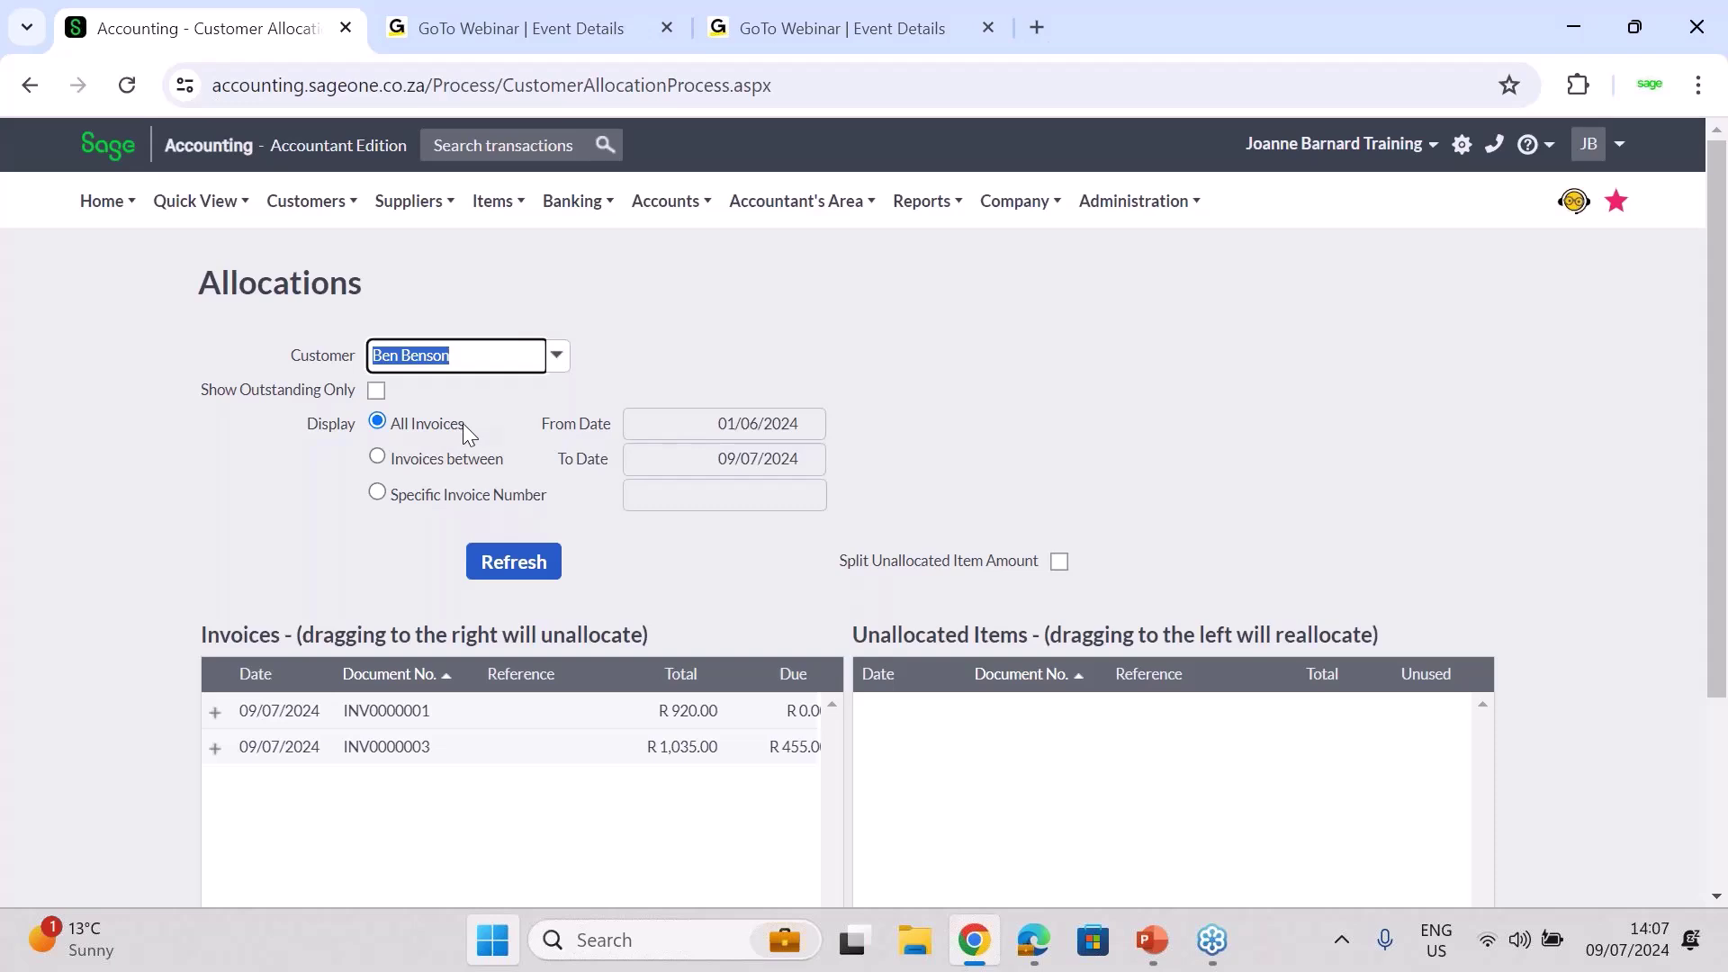
{"action": "left_click", "coordinate": [379, 456]}
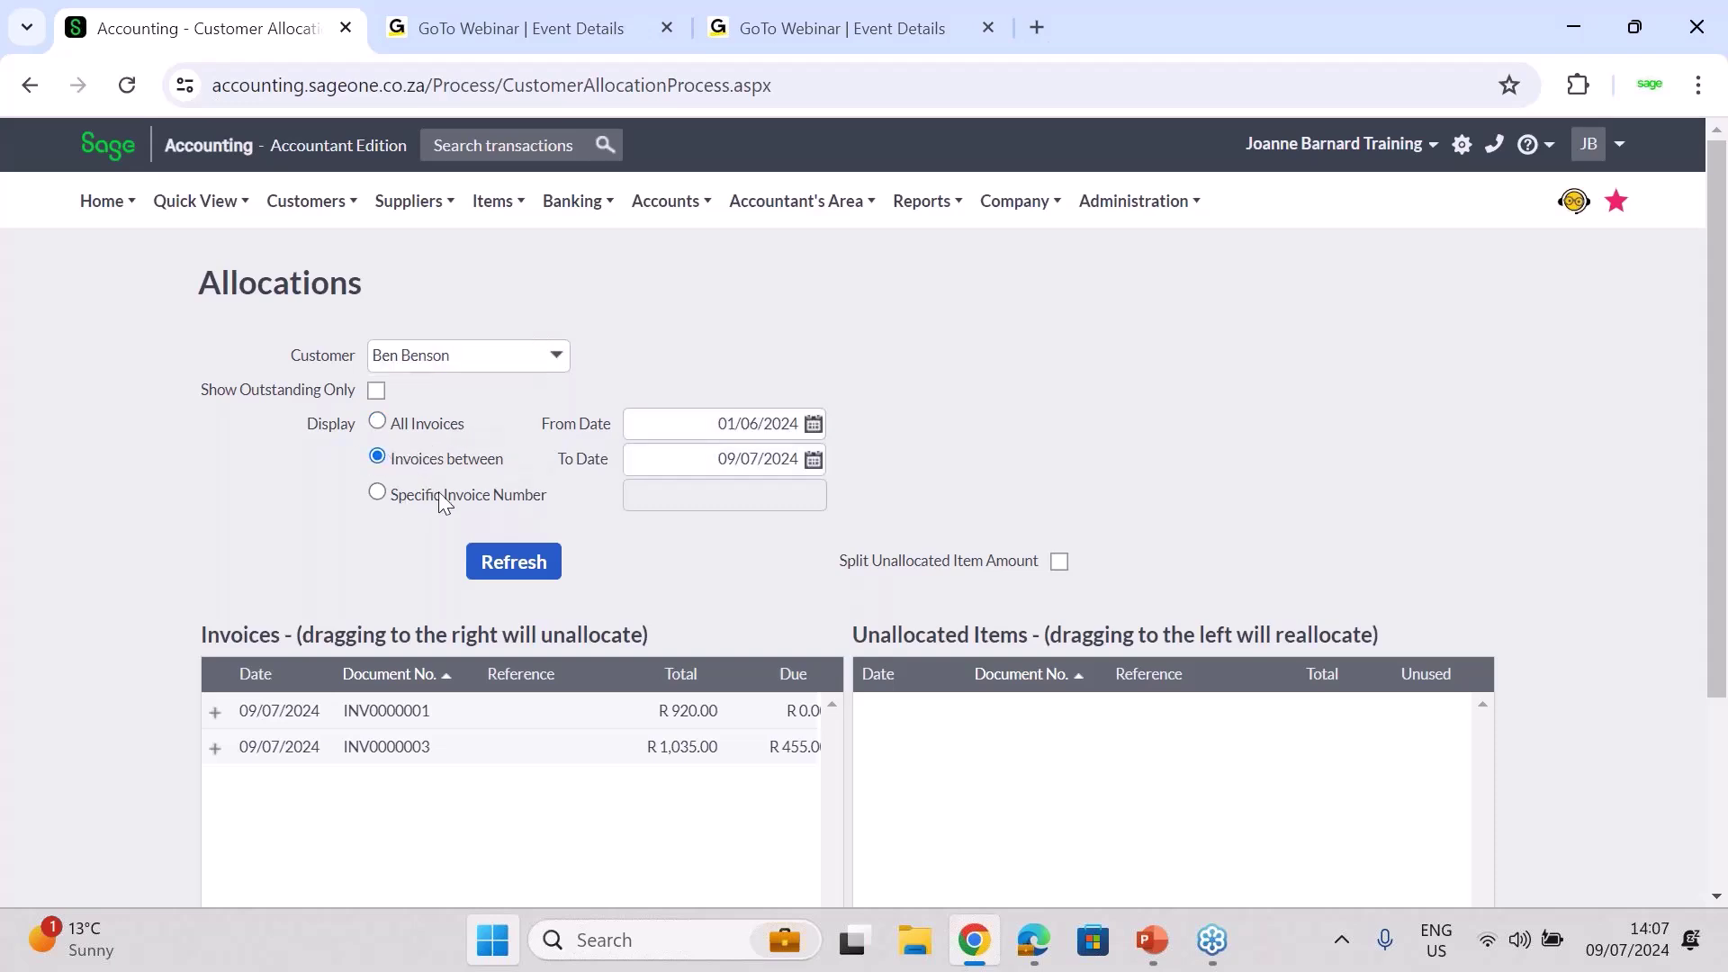
{"action": "left_click", "coordinate": [376, 423]}
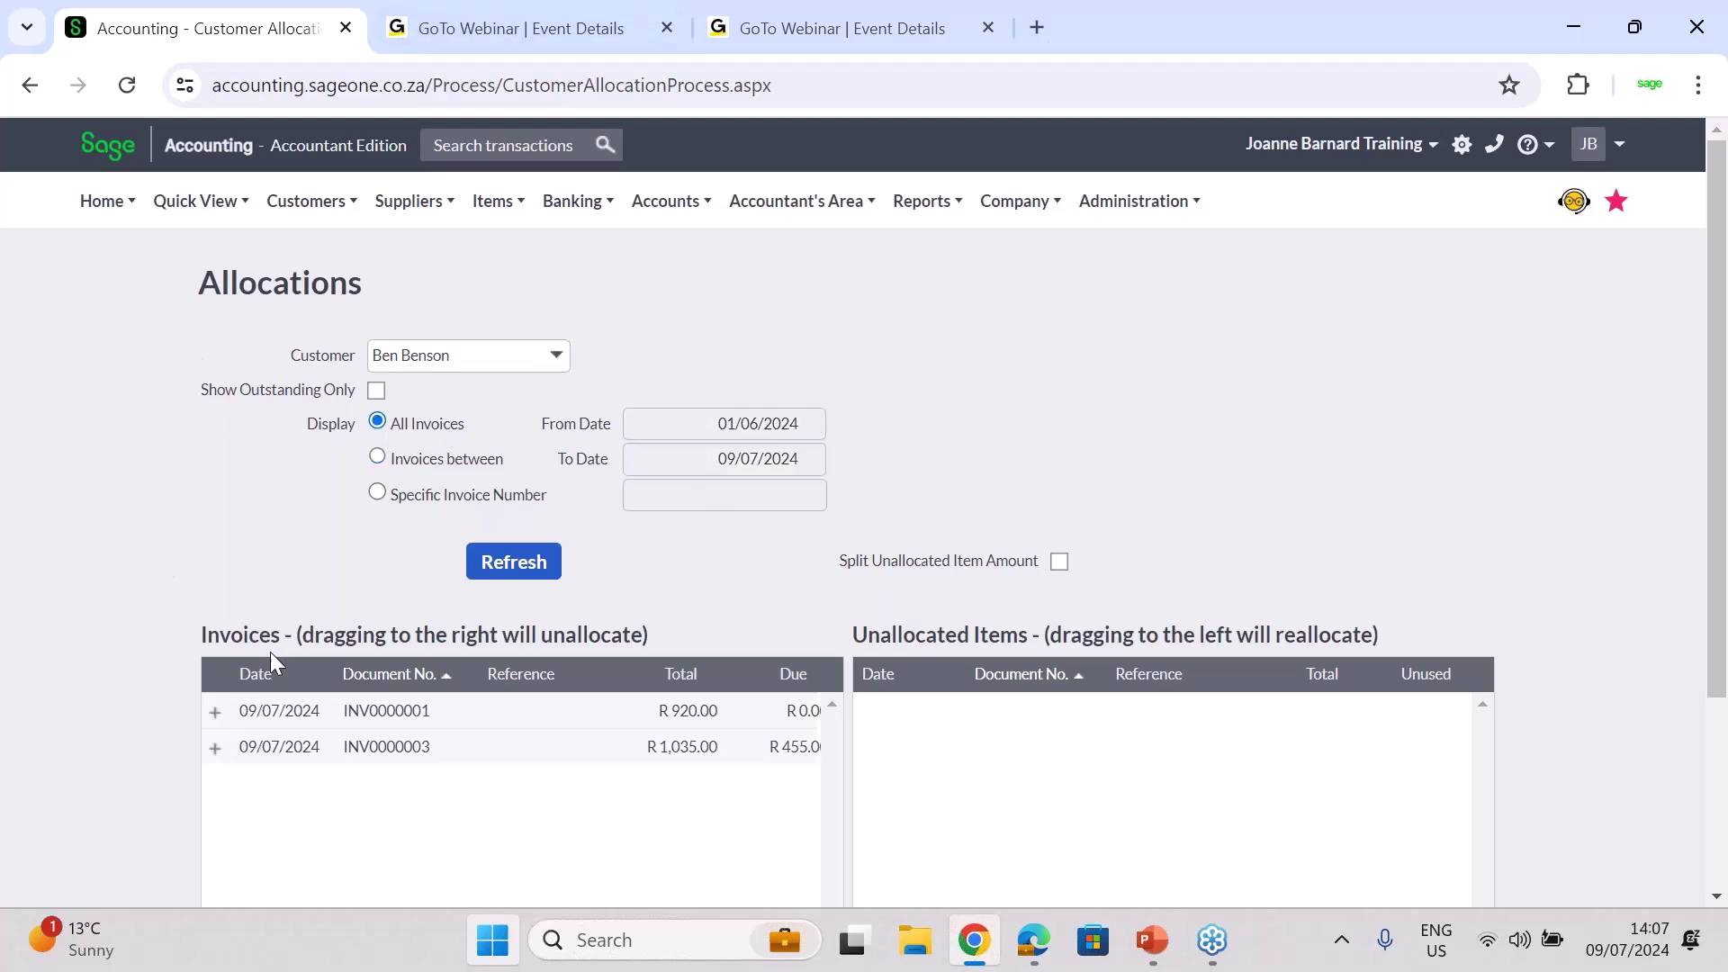
Unallocate receipt RCP0000002 from both invoices INV0000001 and INV0000003
{"action": "left_click", "coordinate": [214, 711]}
{"action": "left_click_drag", "start_coordinate": [466, 781], "coordinate": [1063, 713]}
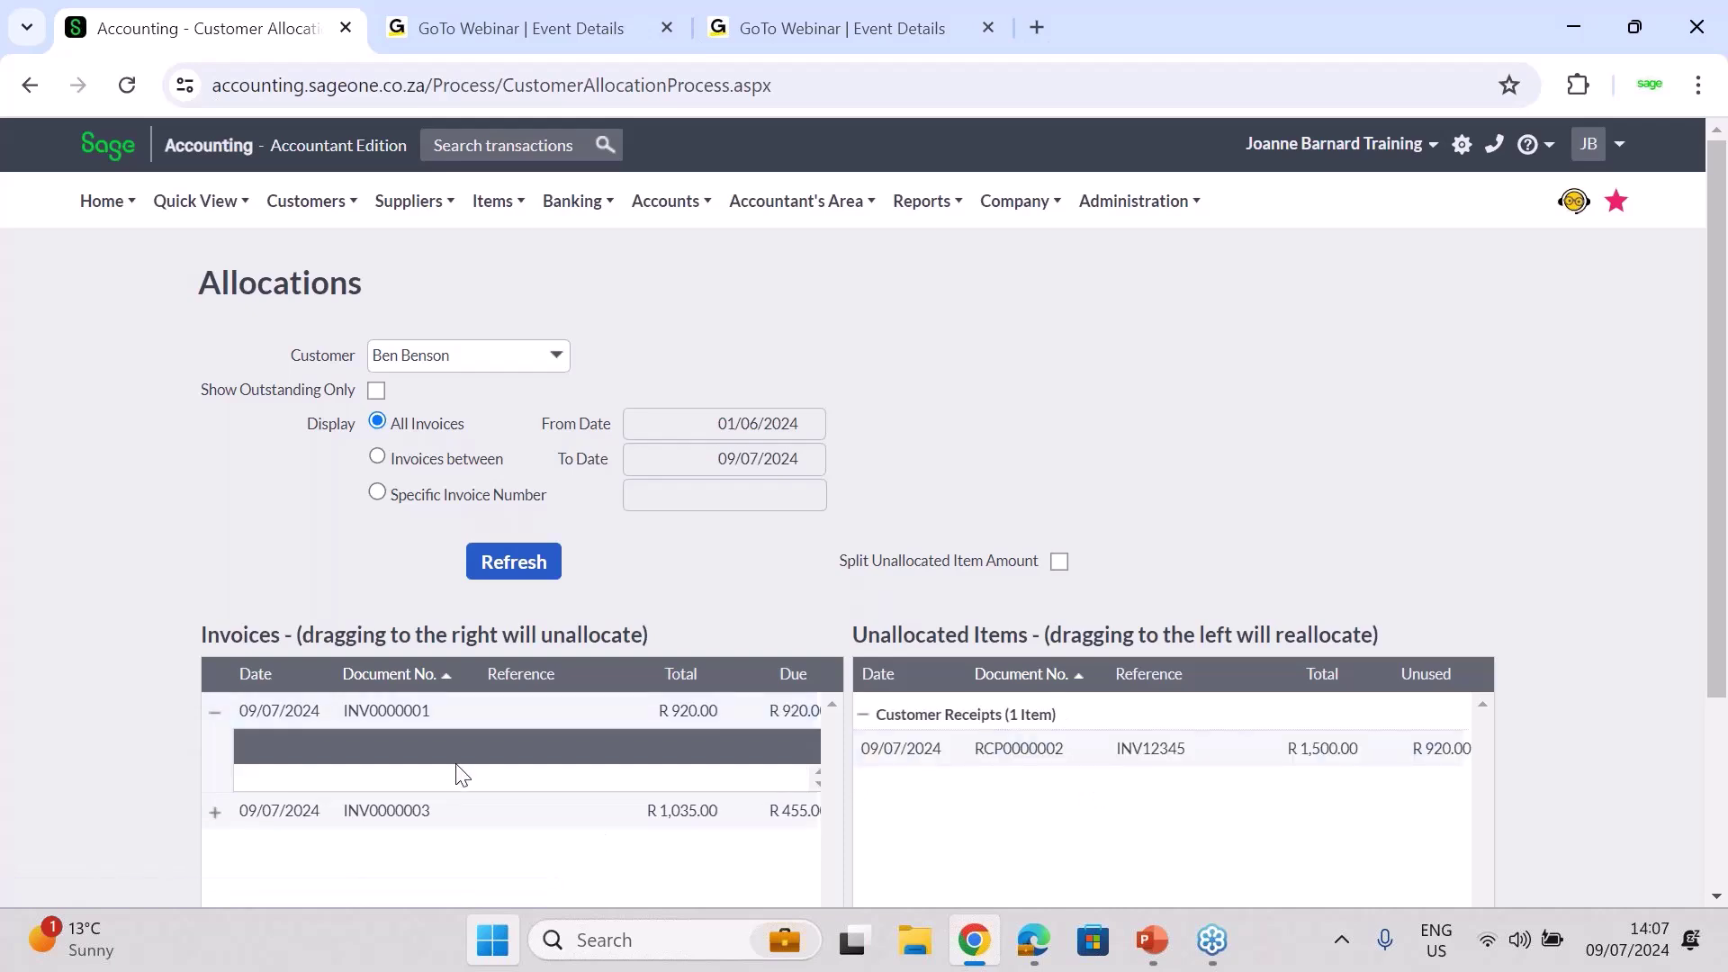
{"action": "left_click", "coordinate": [214, 811]}
{"action": "left_click_drag", "start_coordinate": [472, 882], "coordinate": [1090, 734]}
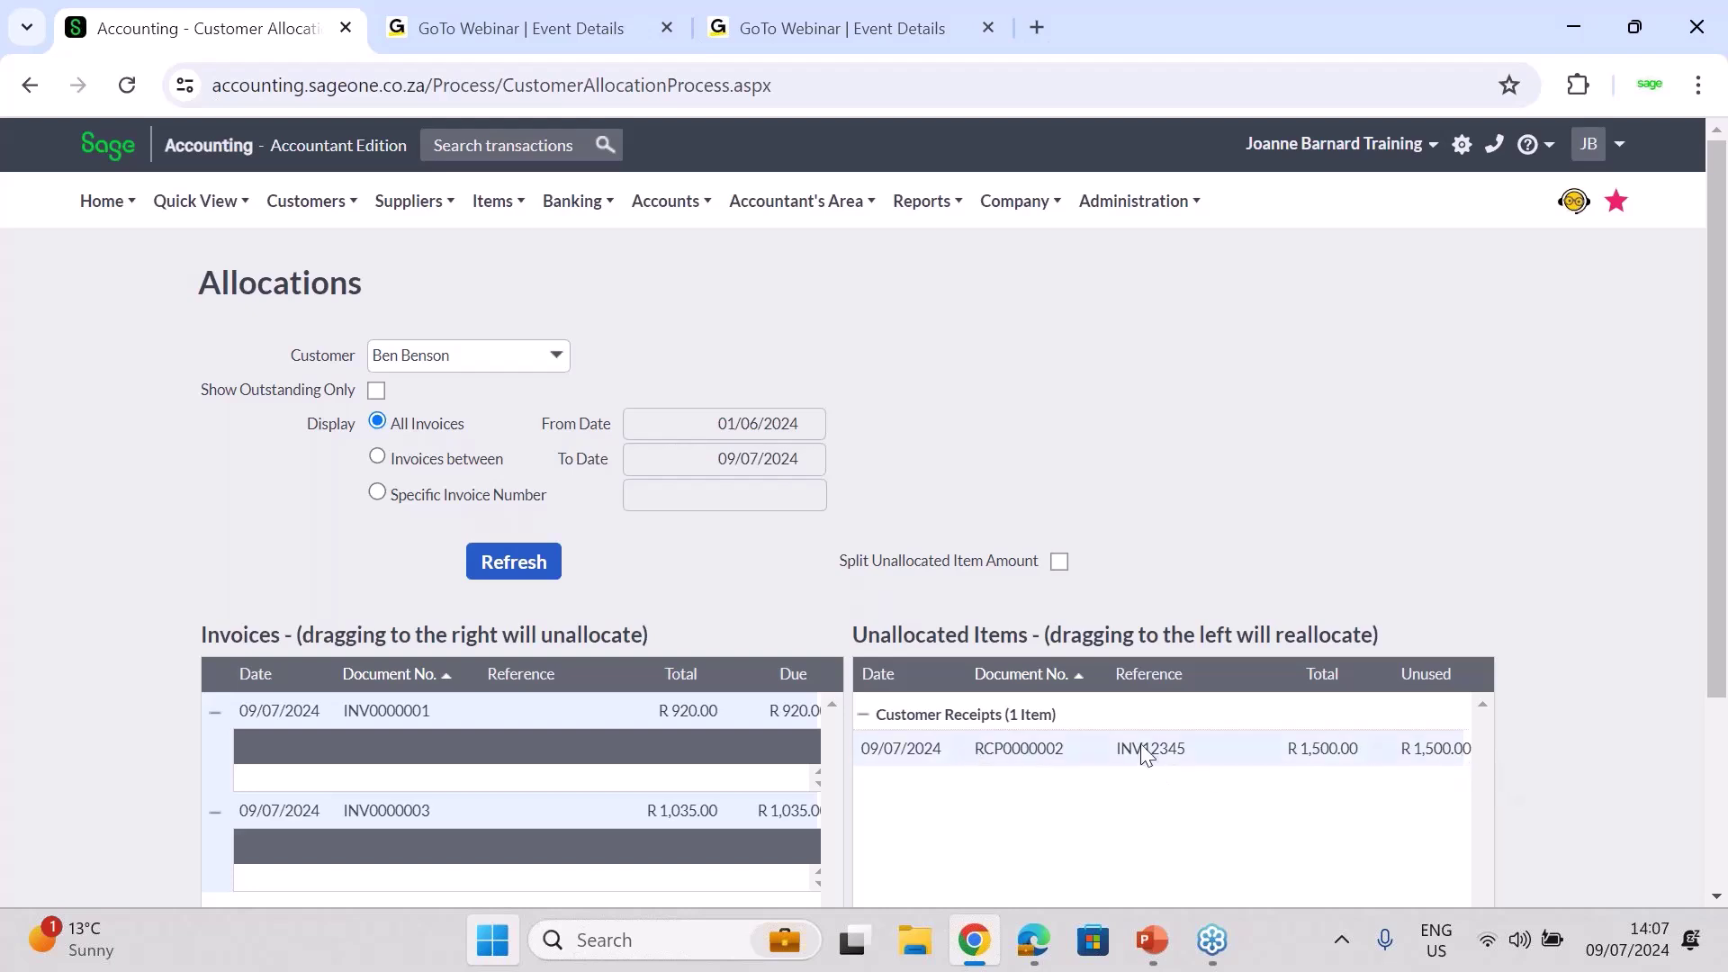
Allocate receipt RCP0000002 to INV0000003 first and its remainder to INV0000001
{"action": "left_click_drag", "start_coordinate": [1028, 747], "coordinate": [531, 797]}
{"action": "left_click_drag", "start_coordinate": [1127, 767], "coordinate": [343, 735]}
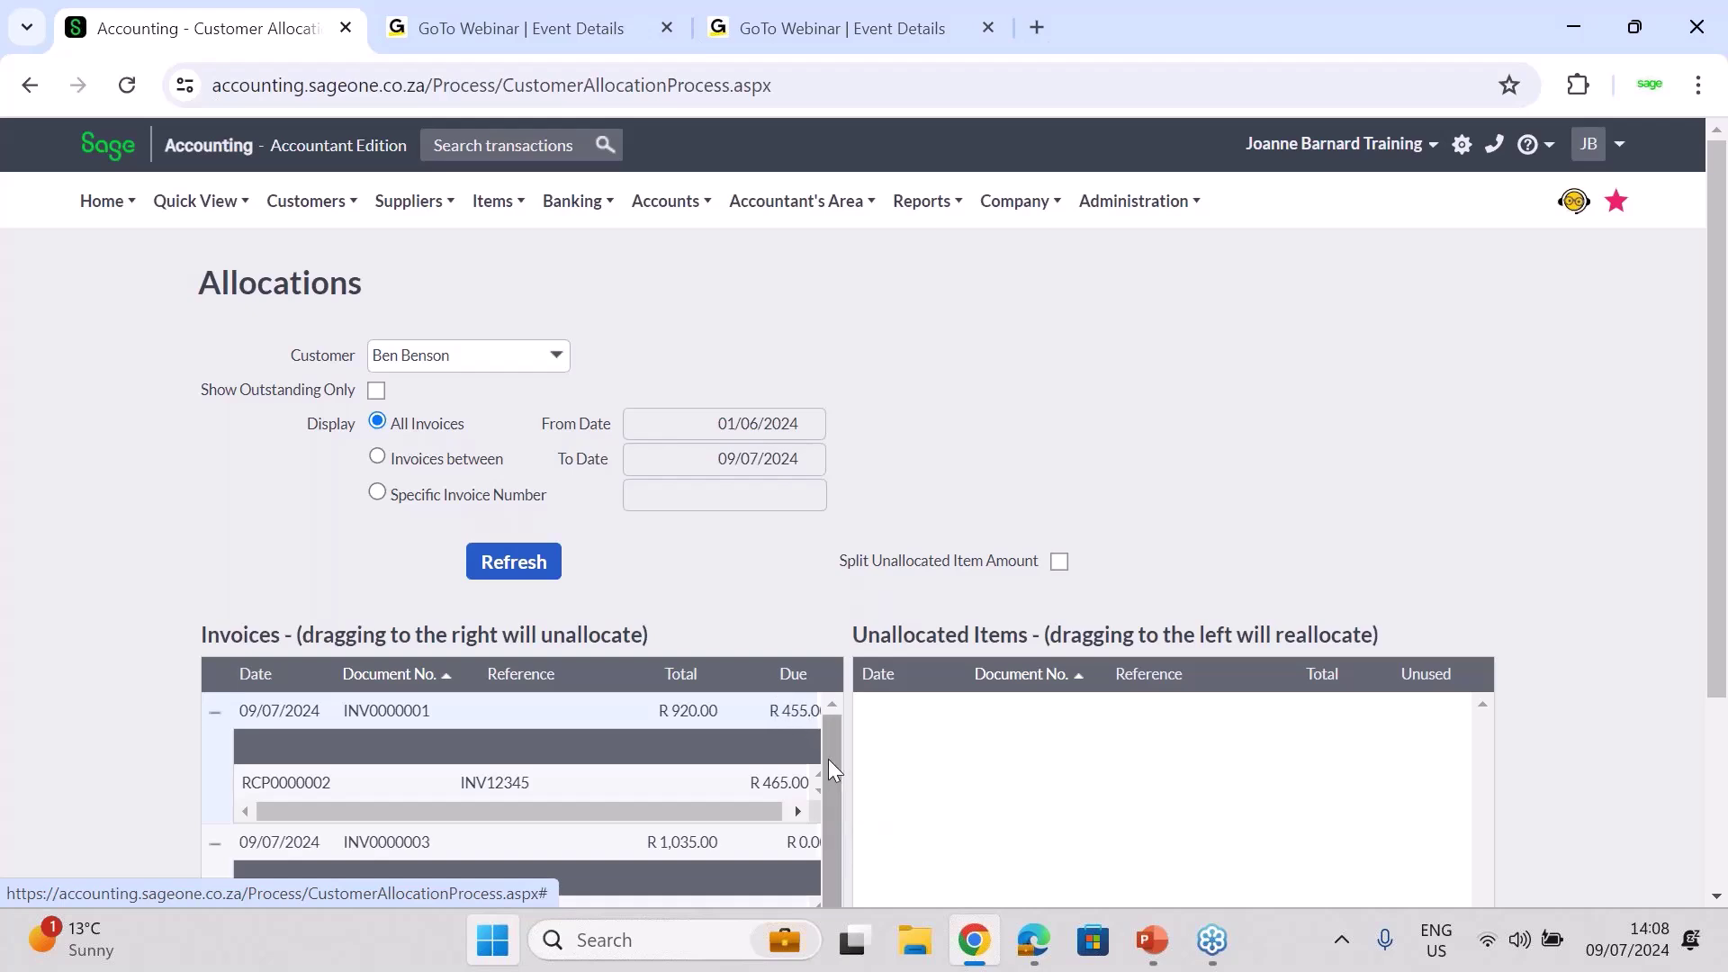
{"action": "scroll", "coordinate": [828, 759], "scroll_direction": "down", "scroll_amount": 1}
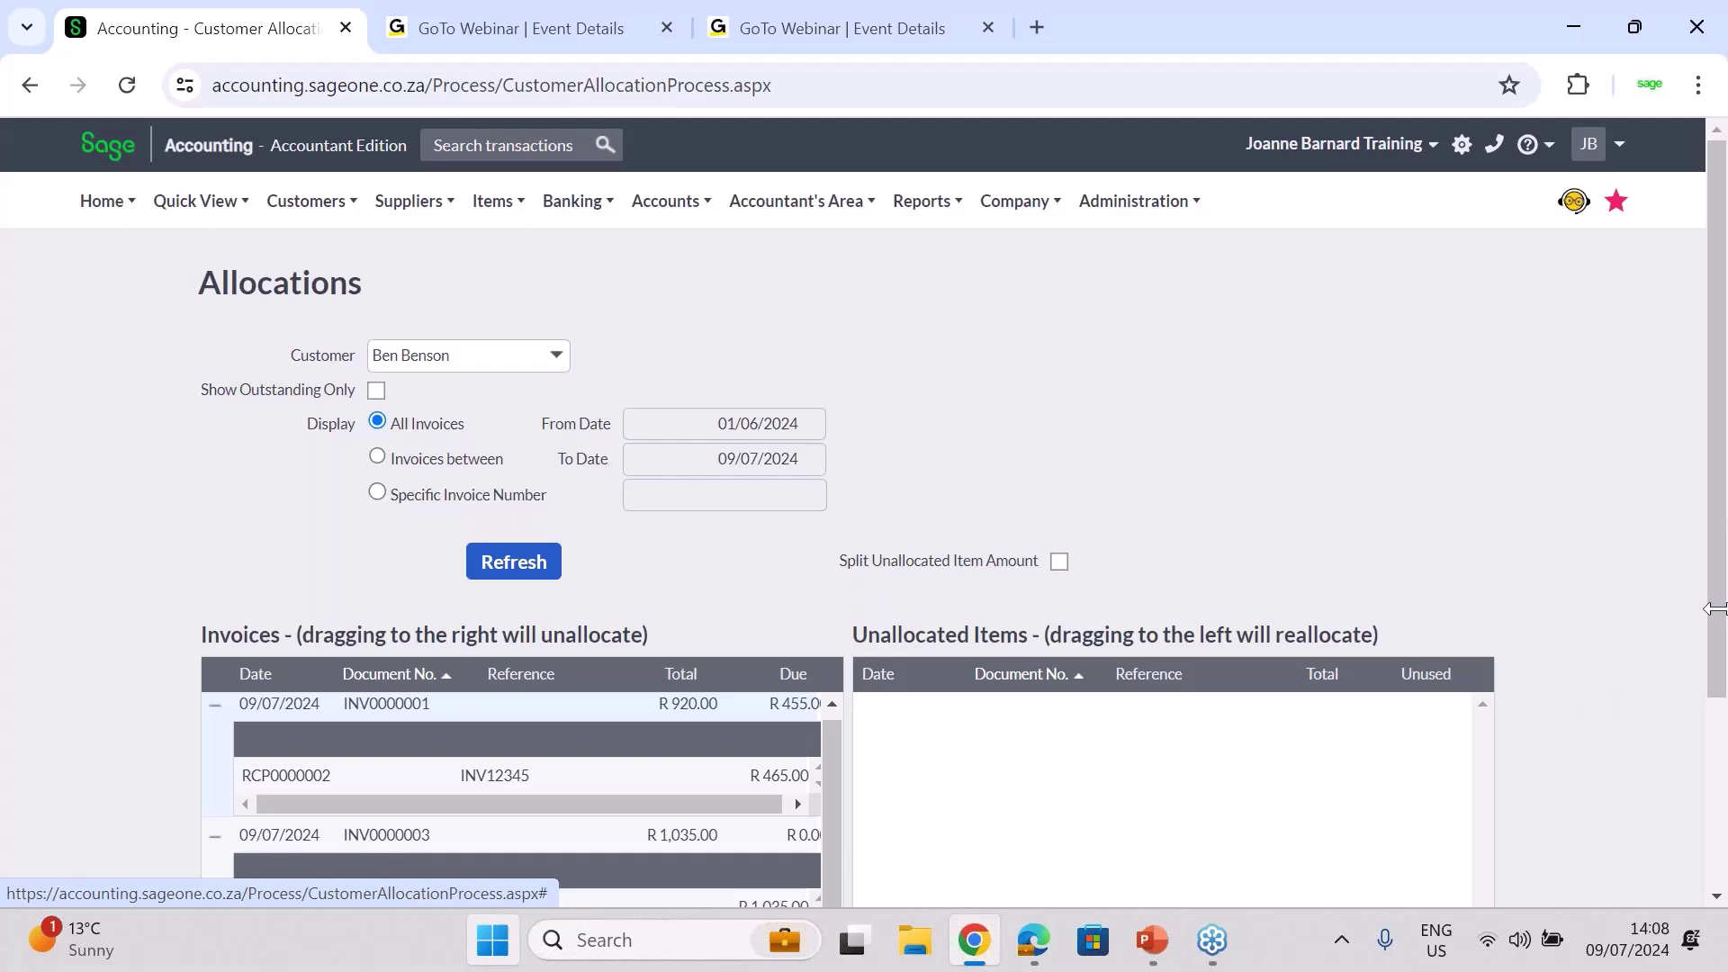
{"action": "scroll", "coordinate": [1725, 675], "scroll_direction": "down", "scroll_amount": 2}
{"action": "left_click_drag", "start_coordinate": [1725, 797], "coordinate": [1725, 793]}
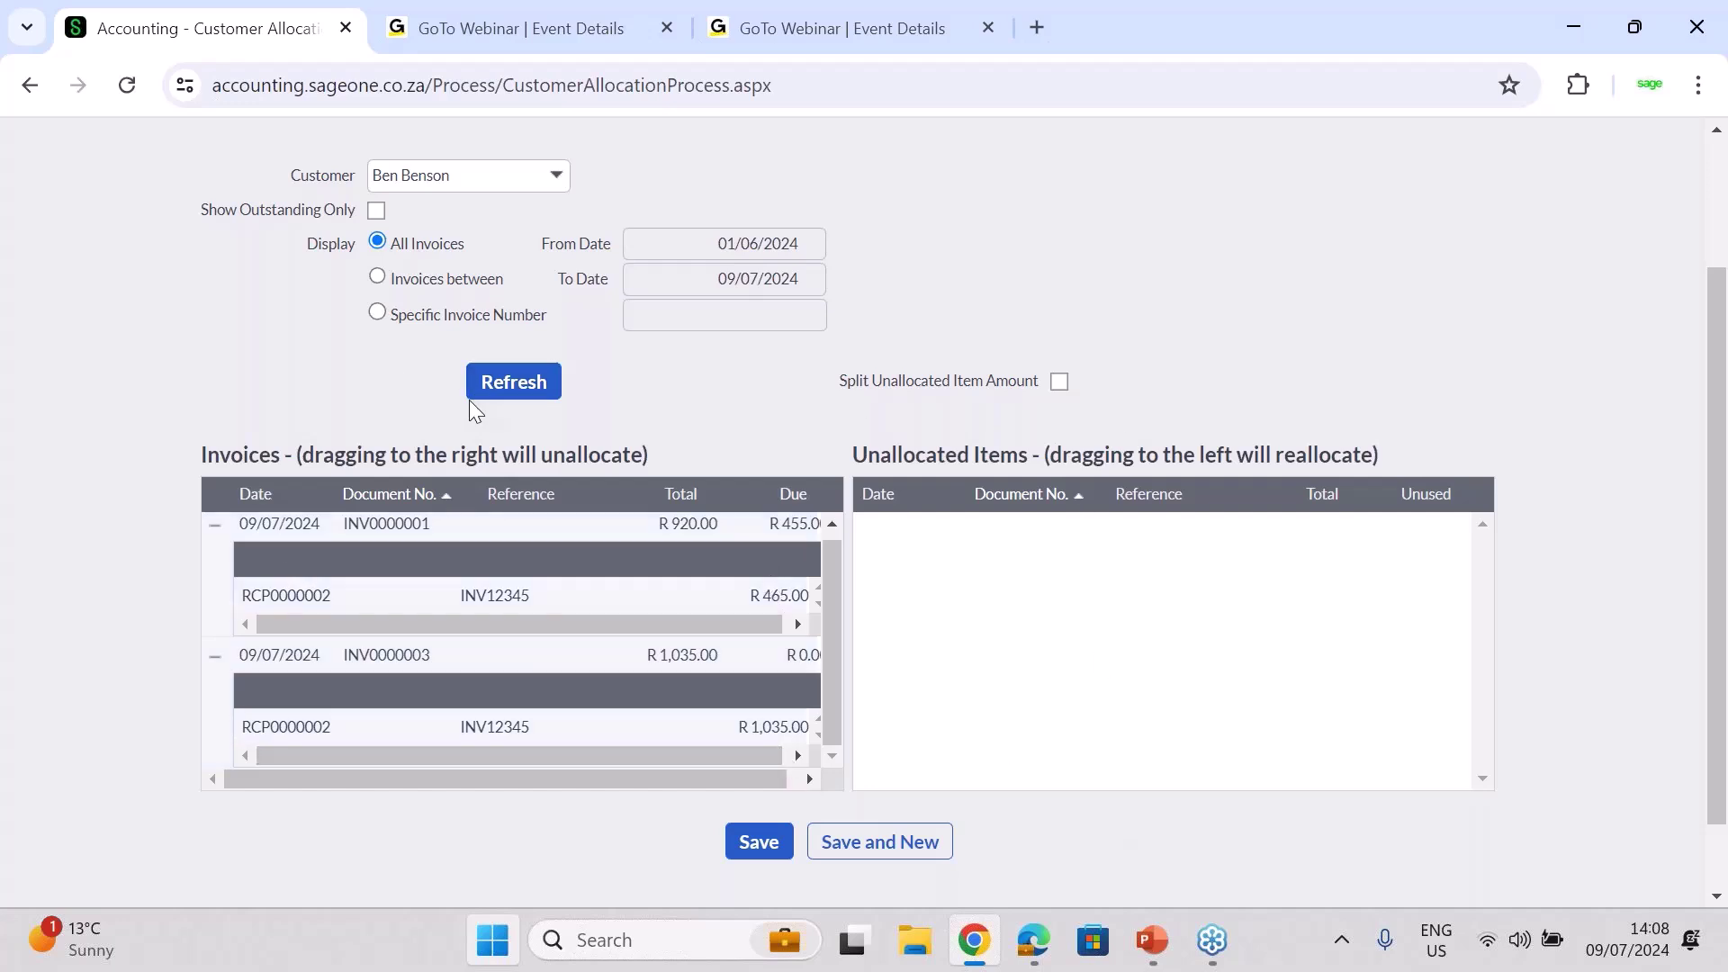
Unallocate receipt RCP0000002, reallocate R 920.00 to INV0000001 and the remaining R 580.00 to INV0000003, and save
{"action": "left_click_drag", "start_coordinate": [288, 596], "coordinate": [1008, 524]}
{"action": "left_click_drag", "start_coordinate": [569, 697], "coordinate": [459, 538]}
{"action": "left_click_drag", "start_coordinate": [985, 568], "coordinate": [364, 700]}
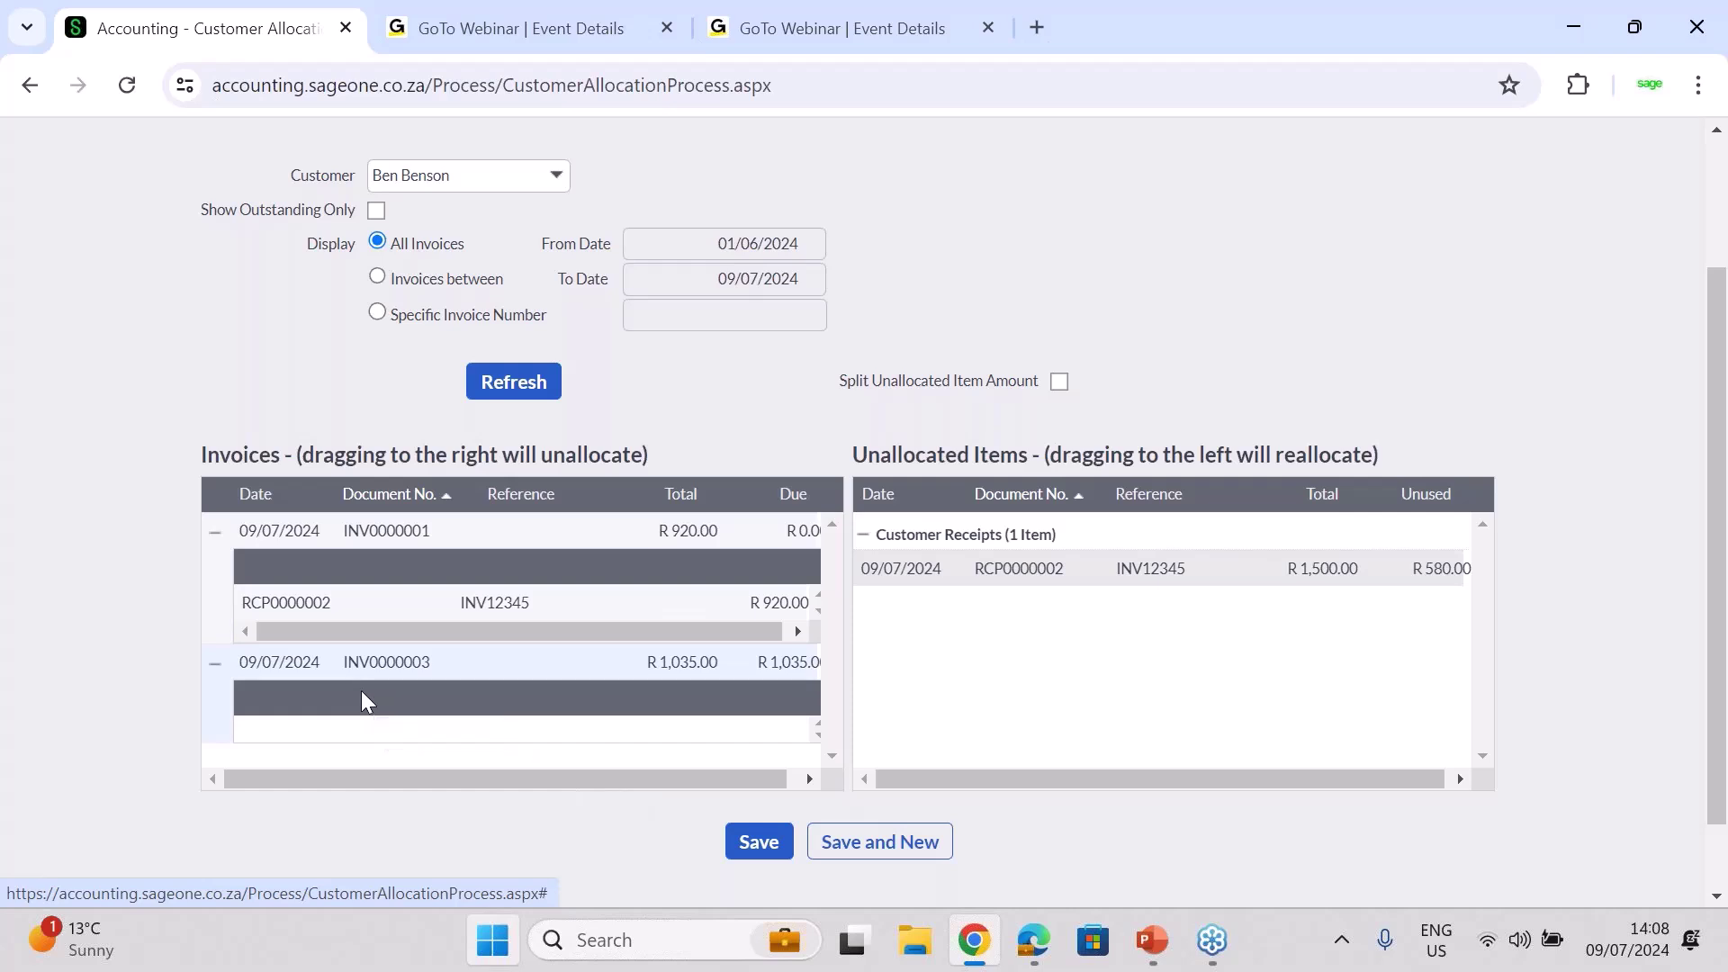
{"action": "left_click_drag", "start_coordinate": [1015, 590], "coordinate": [310, 645]}
{"action": "left_click_drag", "start_coordinate": [995, 571], "coordinate": [305, 655]}
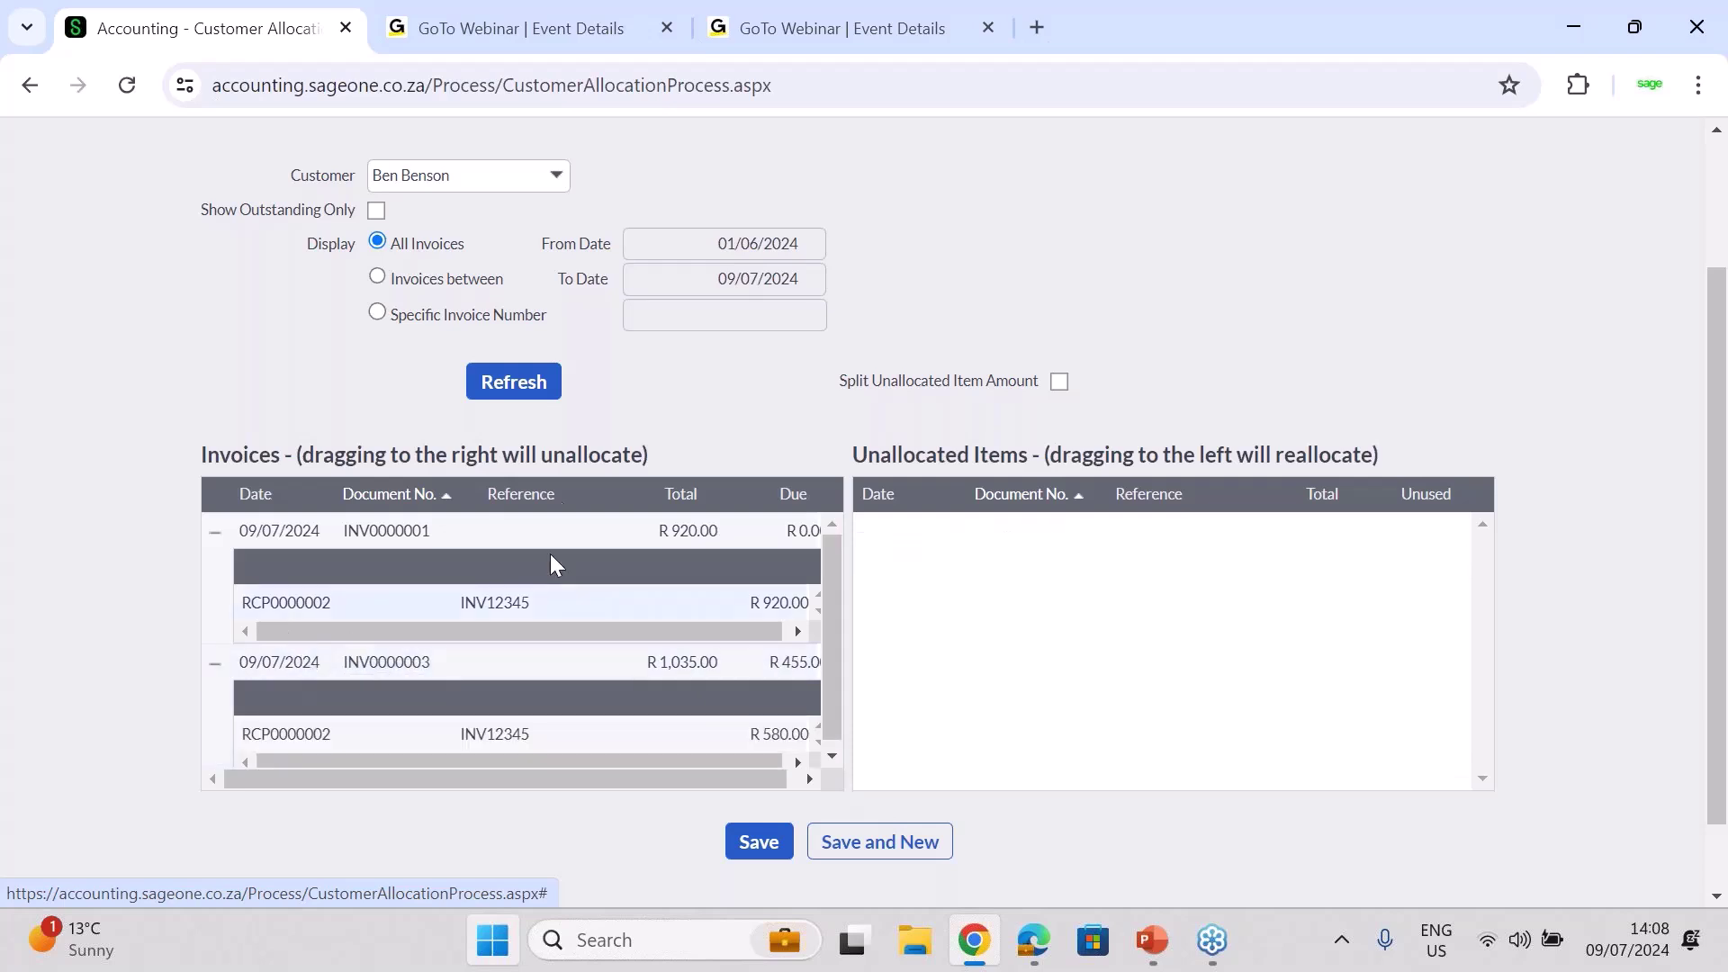
{"action": "left_click", "coordinate": [756, 841]}
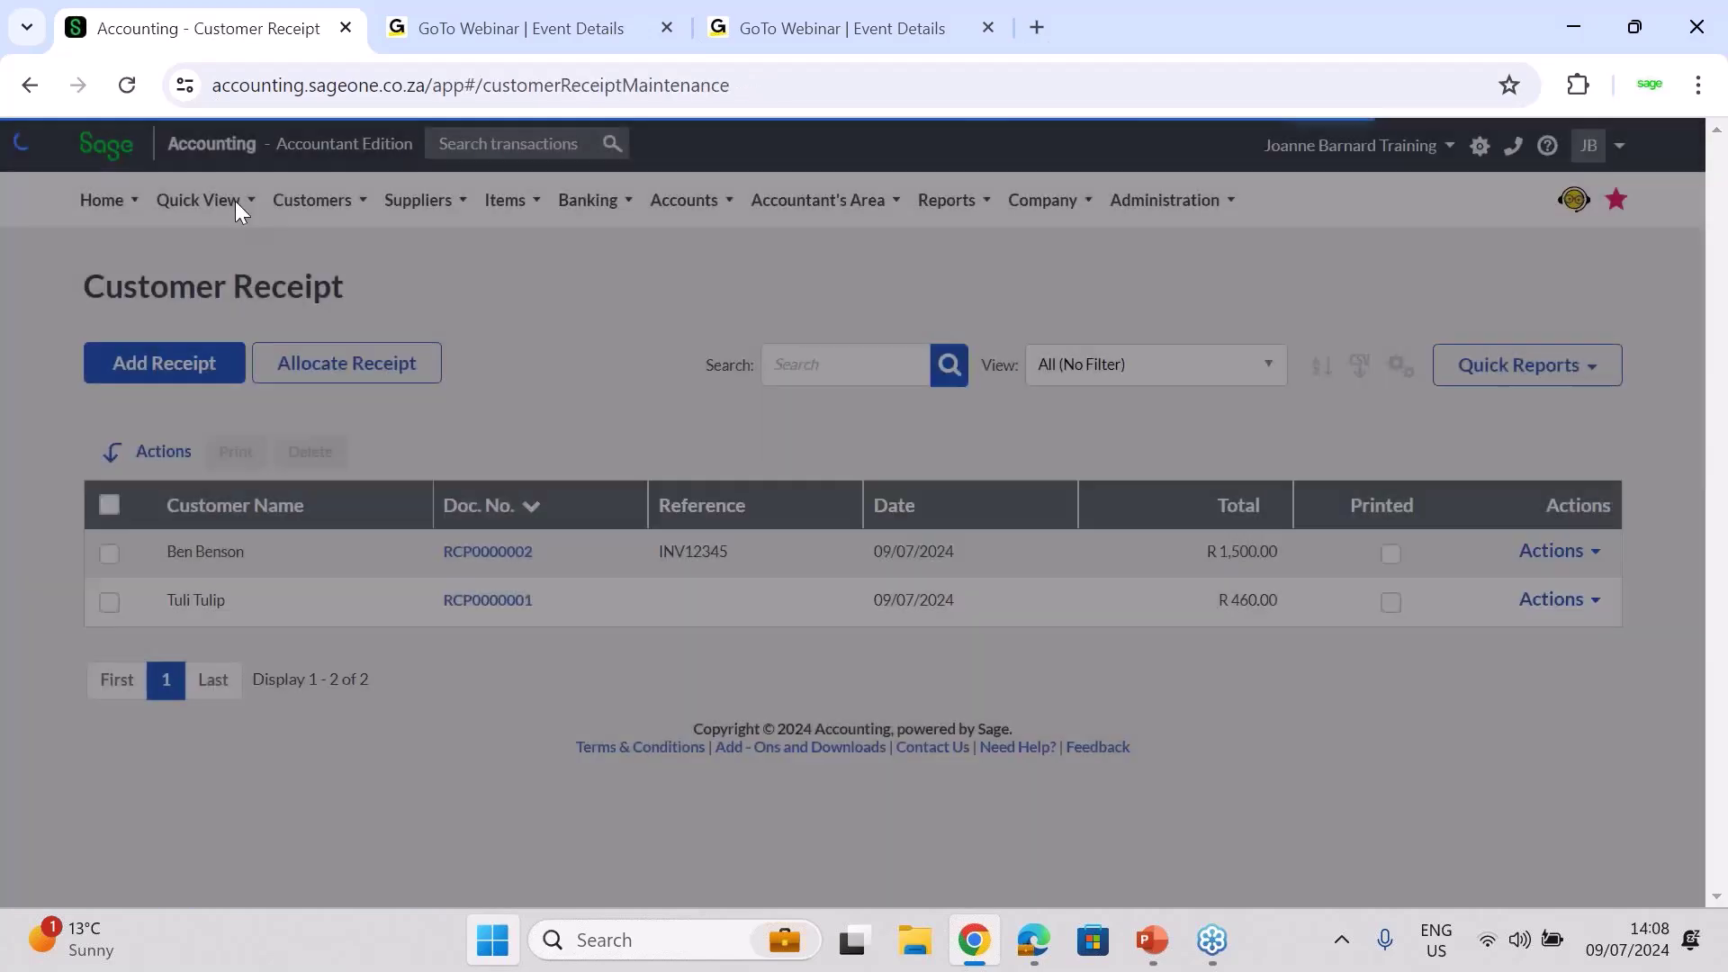
Open the list of customer tax invoices
{"action": "left_click", "coordinate": [342, 202]}
{"action": "mouse_move", "coordinate": [347, 381]}
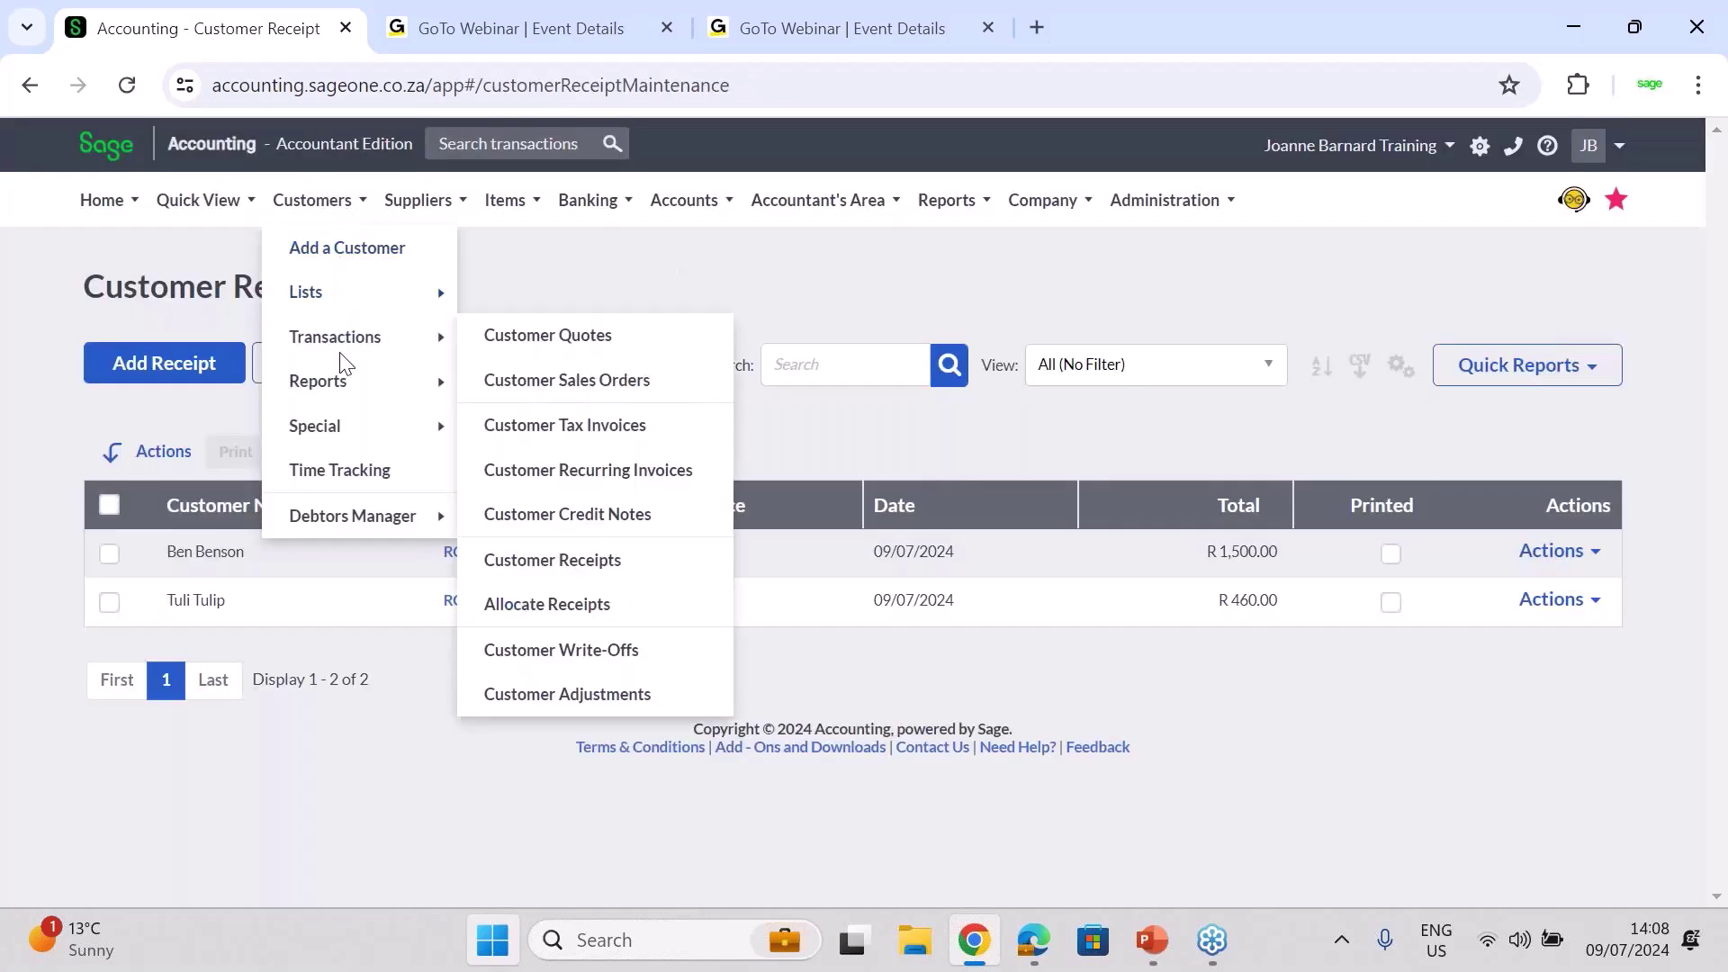
{"action": "mouse_move", "coordinate": [360, 335]}
{"action": "left_click", "coordinate": [518, 438]}
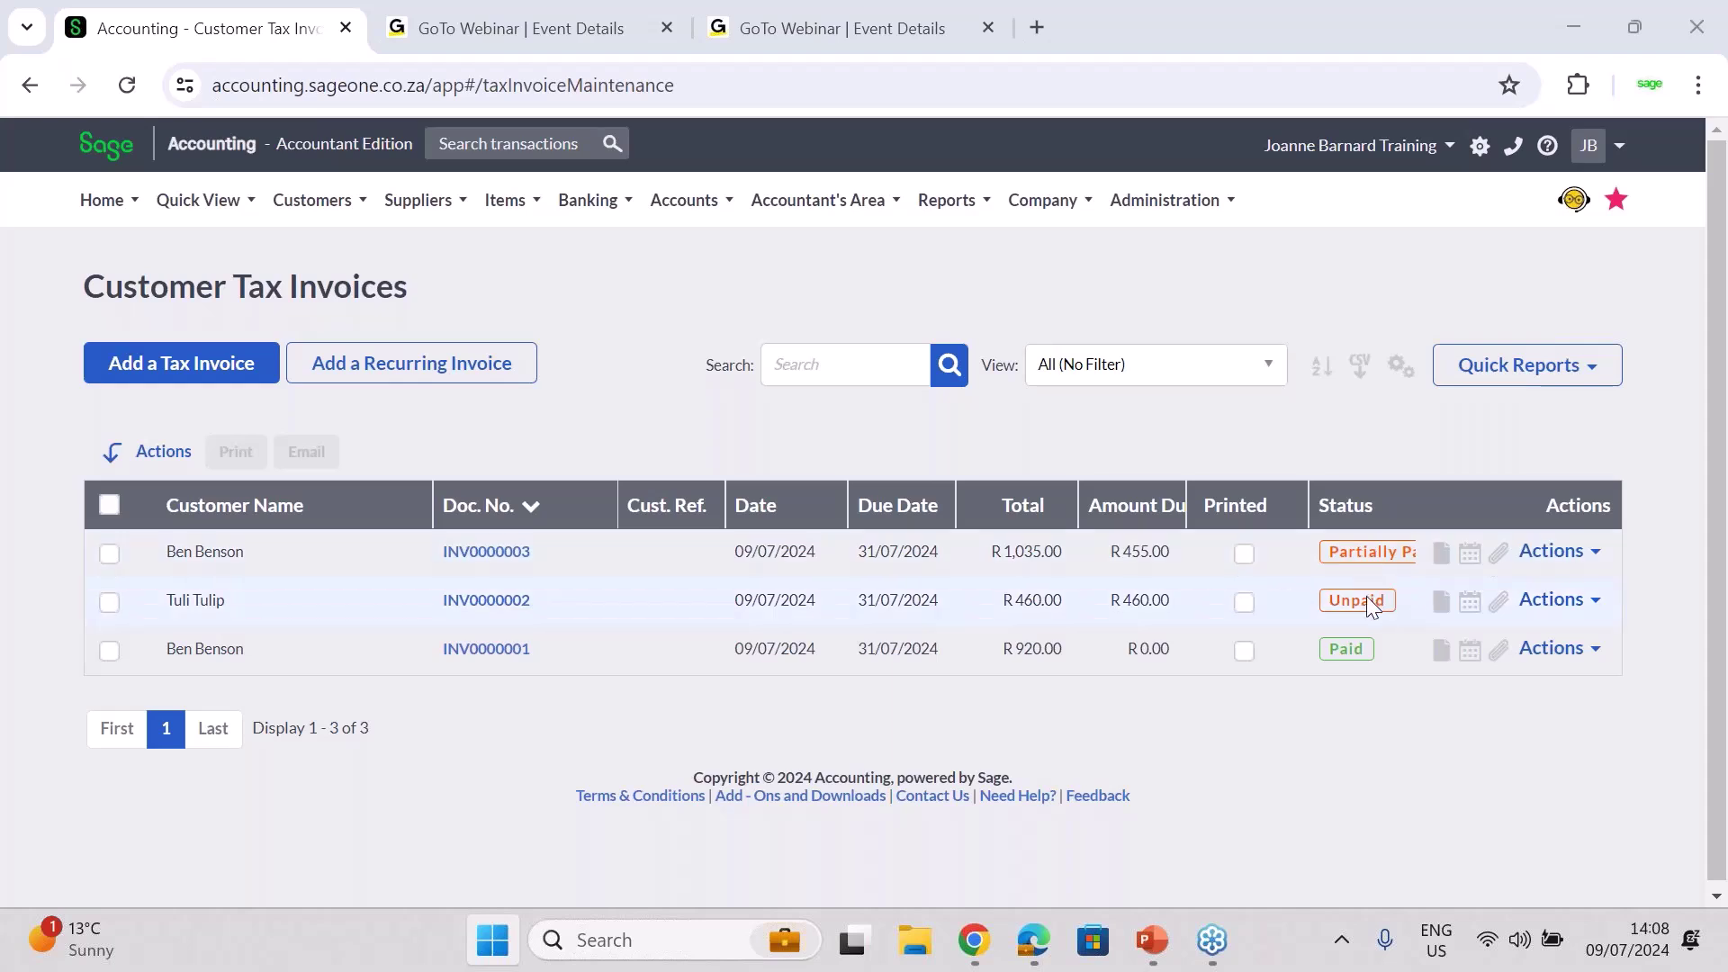
Examine the receipt form created from partially paid invoice INV0000003 and return to the customer tax invoices without saving it
{"action": "left_click", "coordinate": [1544, 571]}
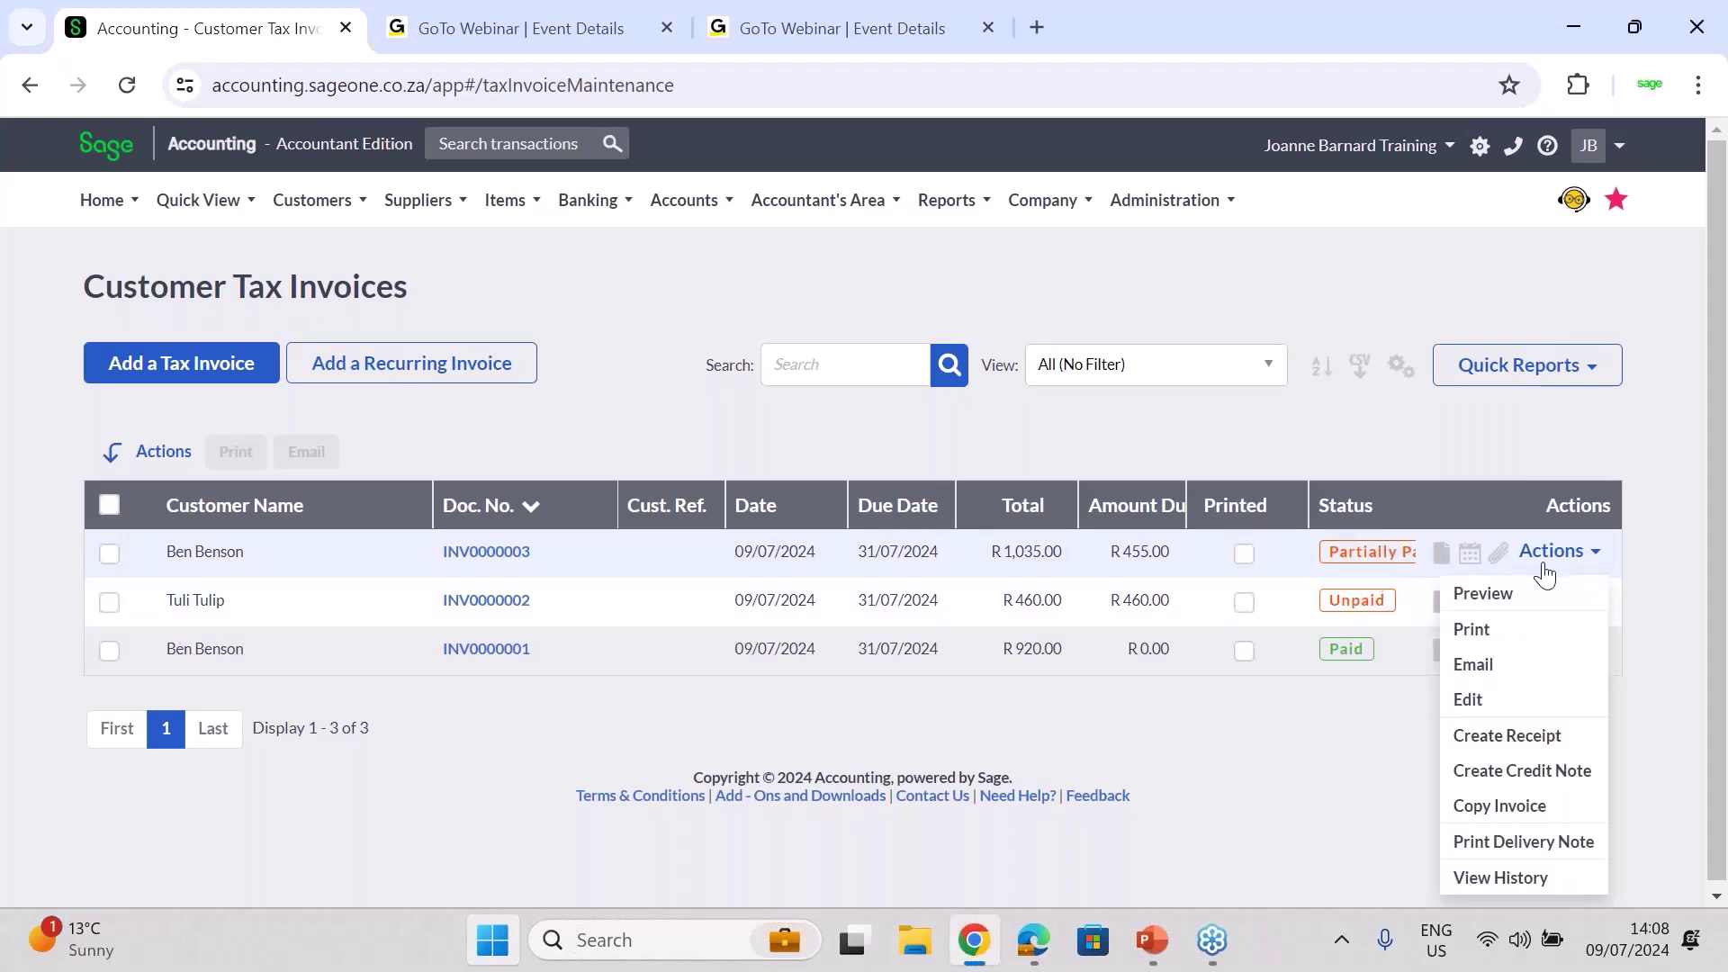
{"action": "left_click", "coordinate": [1519, 738]}
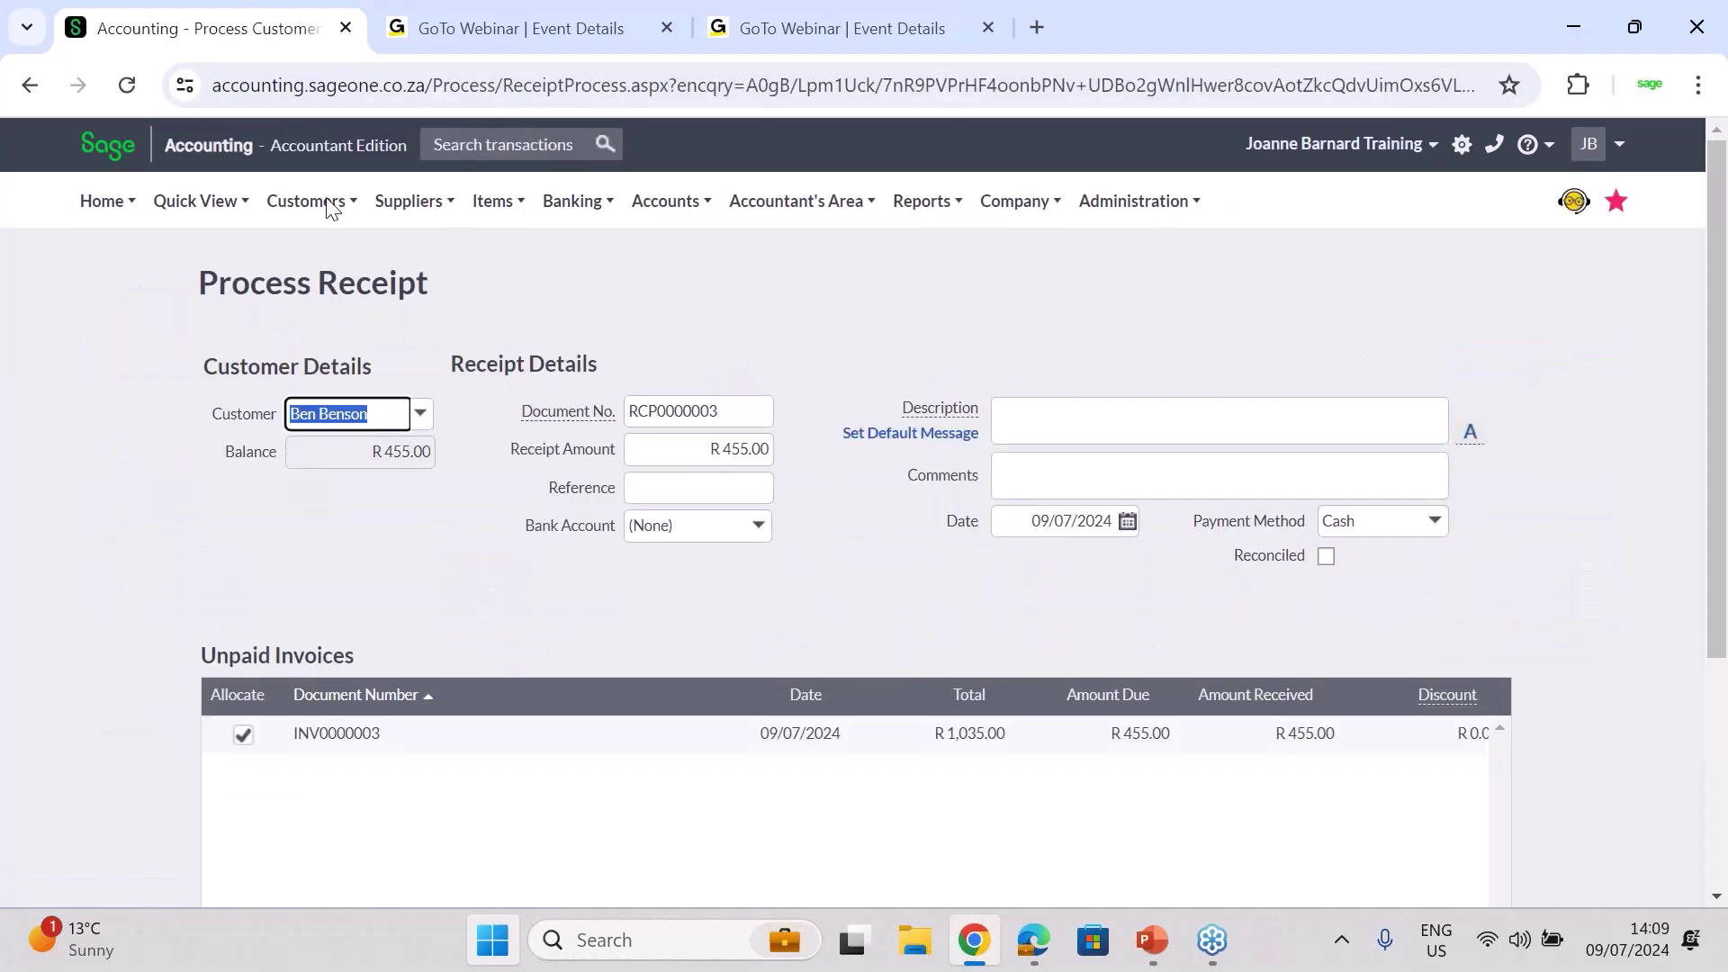
{"action": "left_click", "coordinate": [1658, 335]}
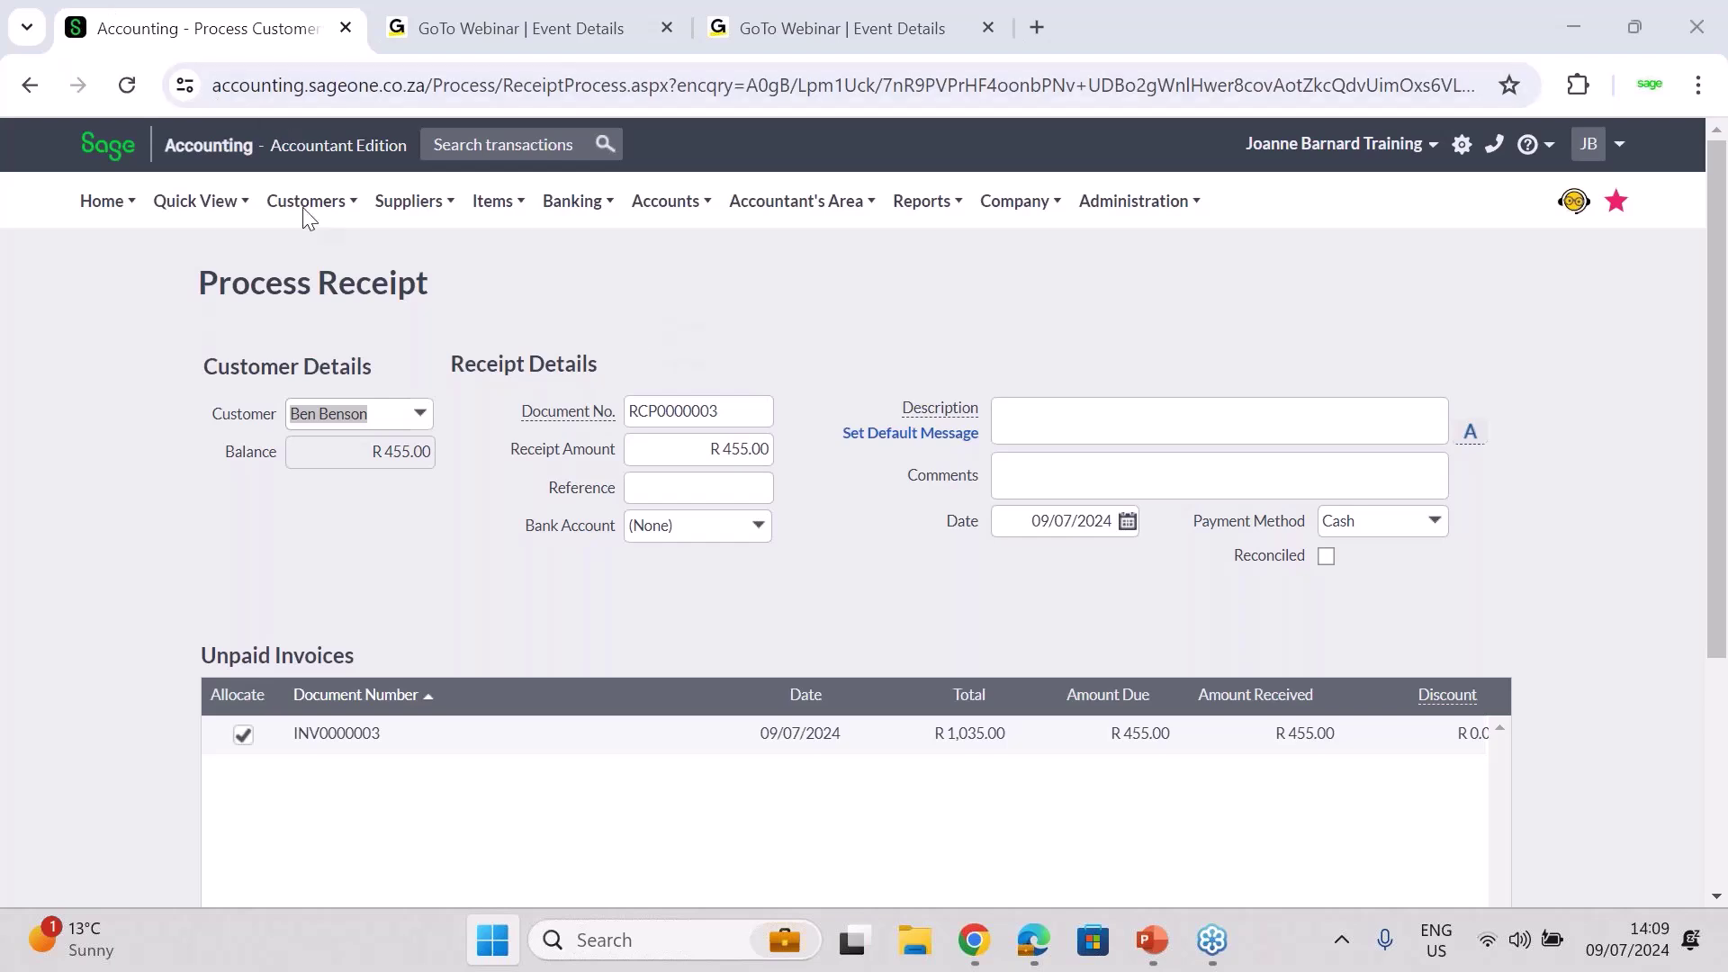
{"action": "mouse_move", "coordinate": [306, 210]}
{"action": "mouse_move", "coordinate": [340, 340]}
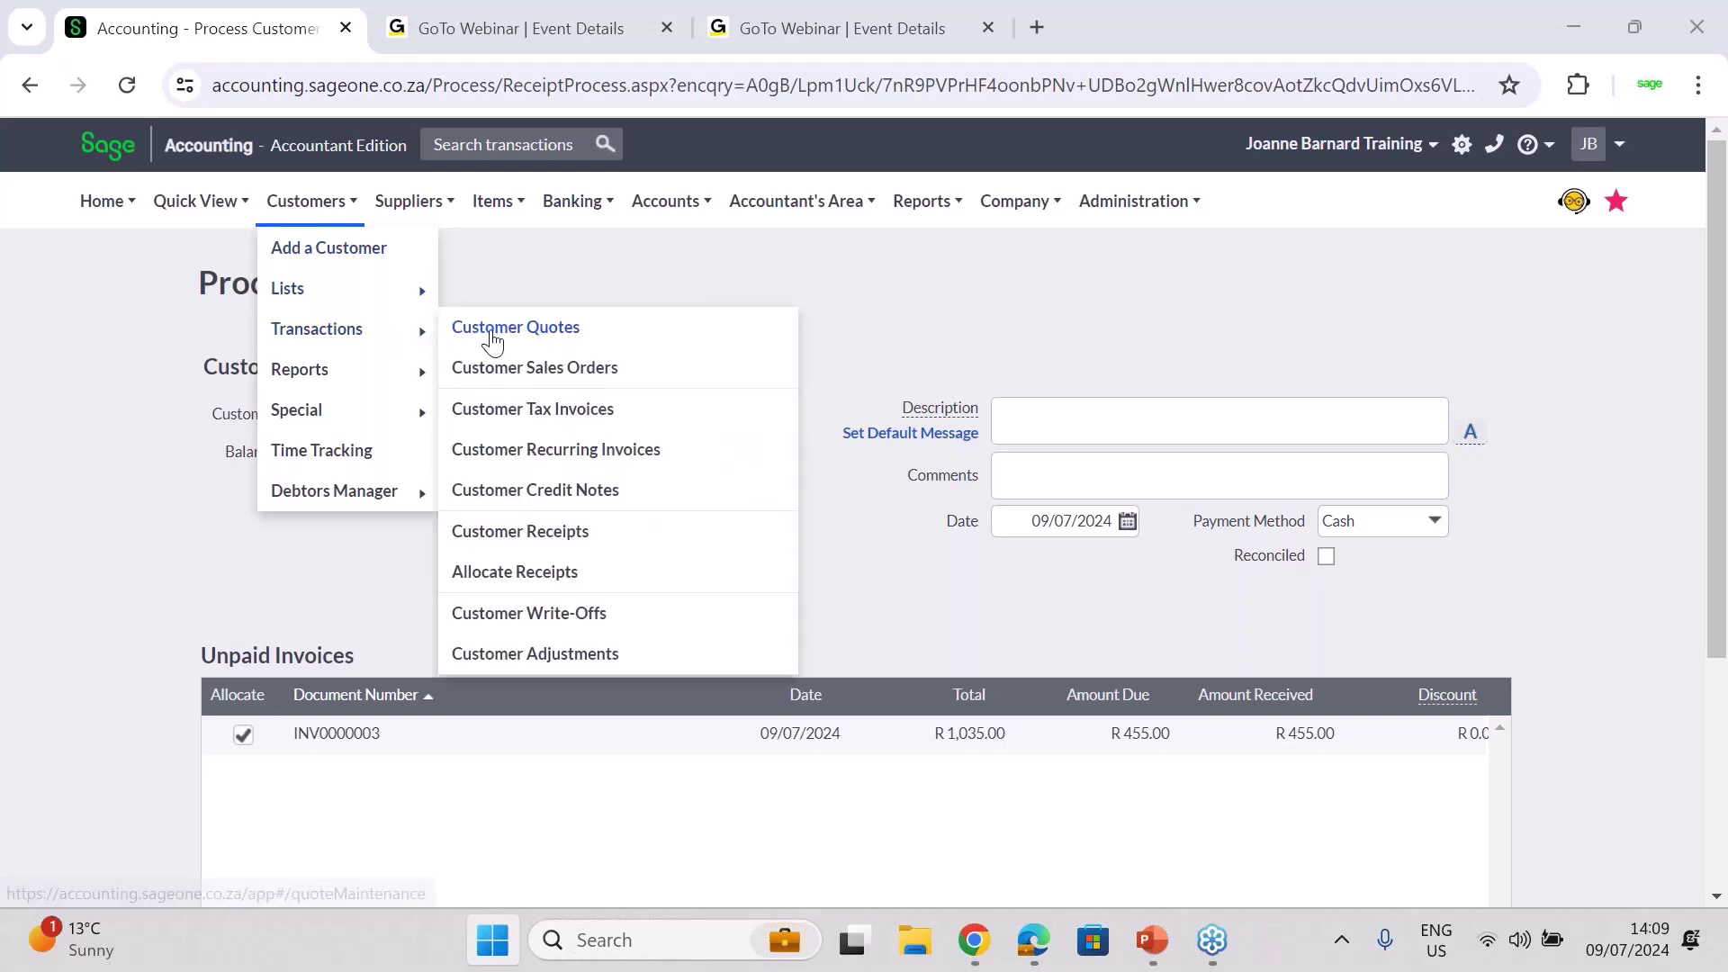
{"action": "left_click", "coordinate": [548, 412]}
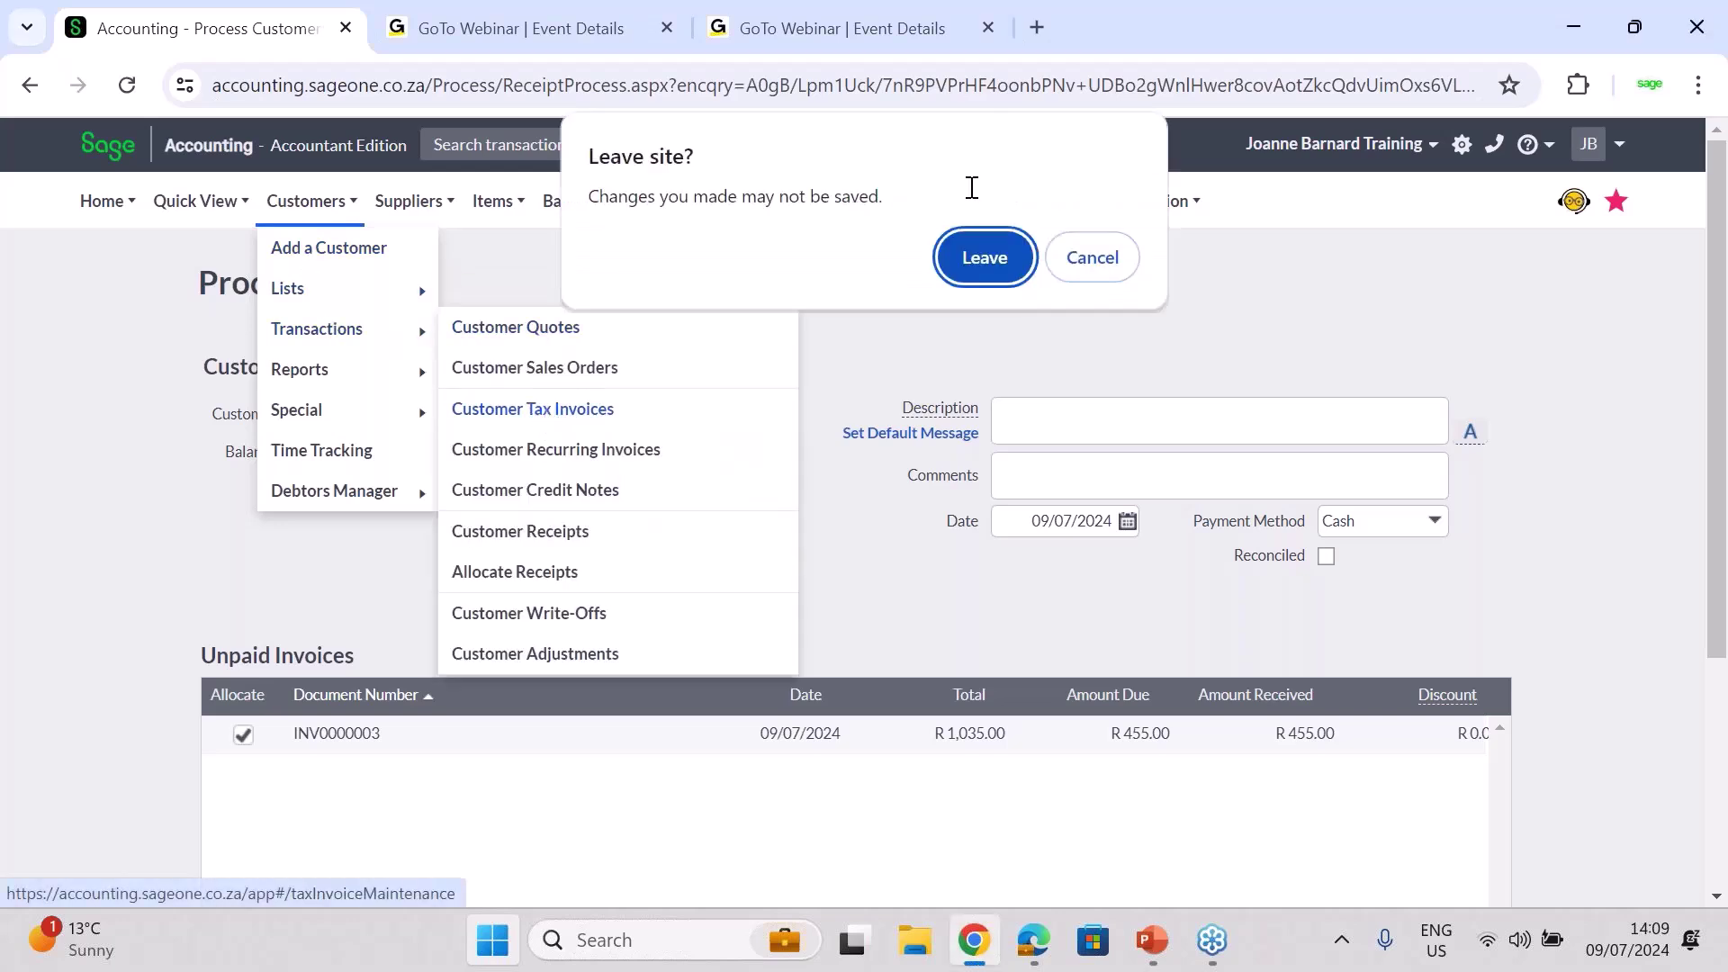
{"action": "left_click", "coordinate": [961, 255]}
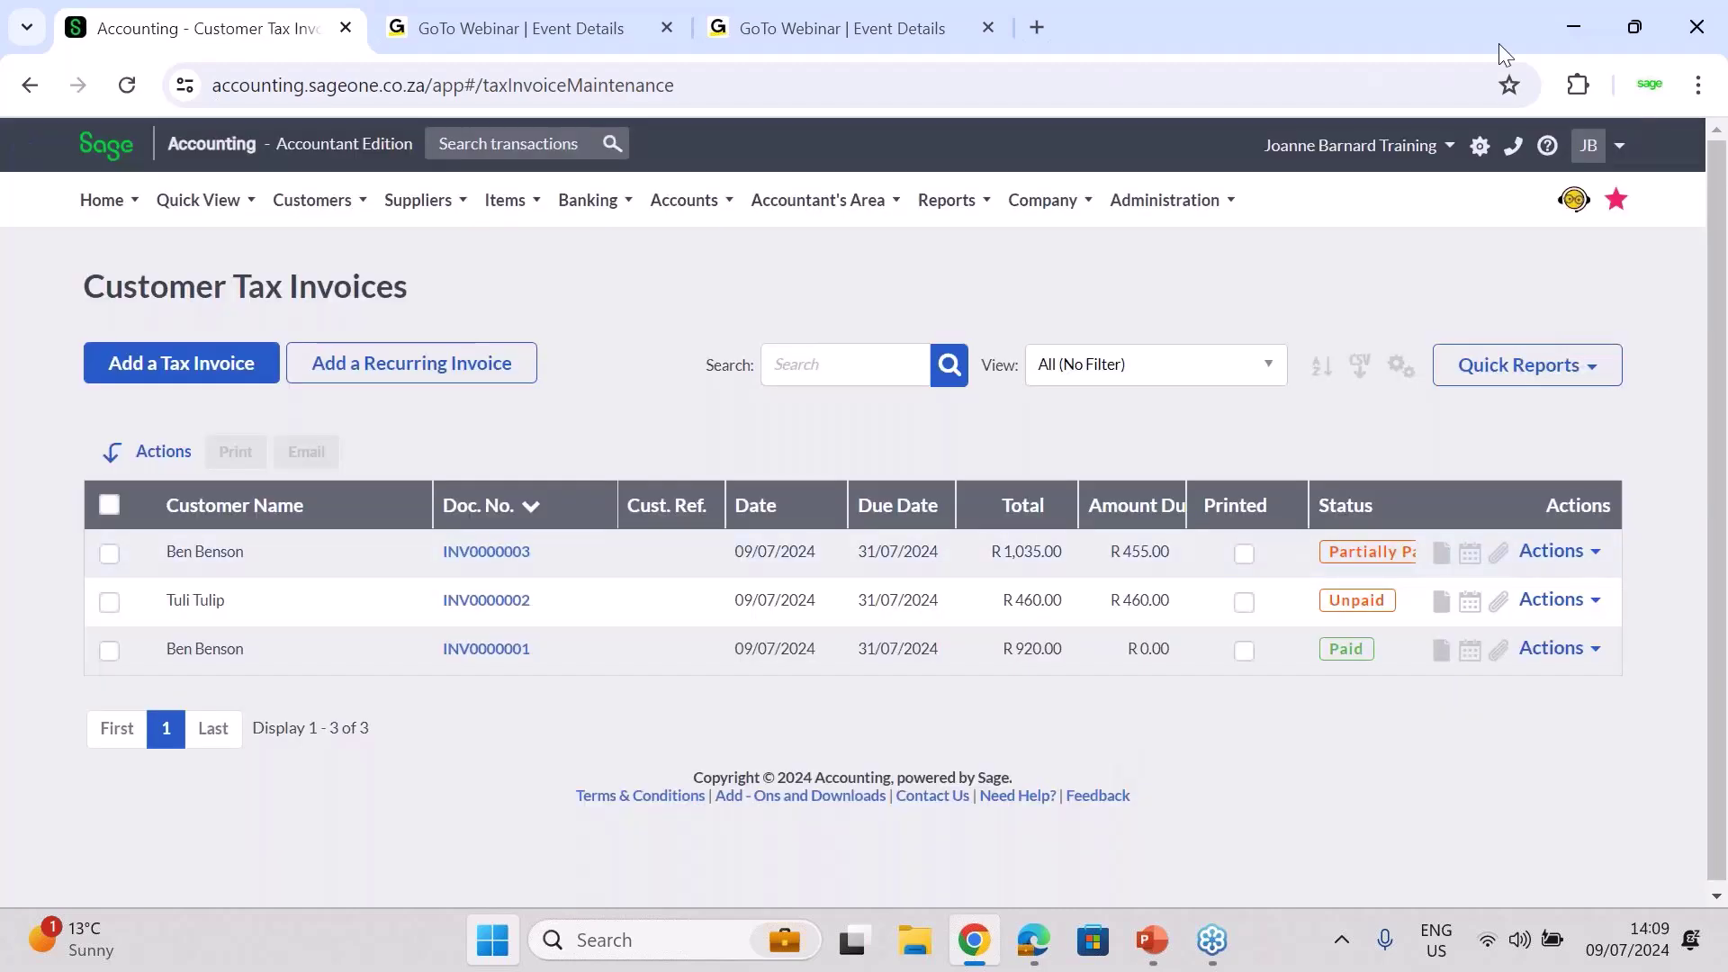
Open the banking transactions and select the FNB bank account
{"action": "left_click", "coordinate": [1540, 173]}
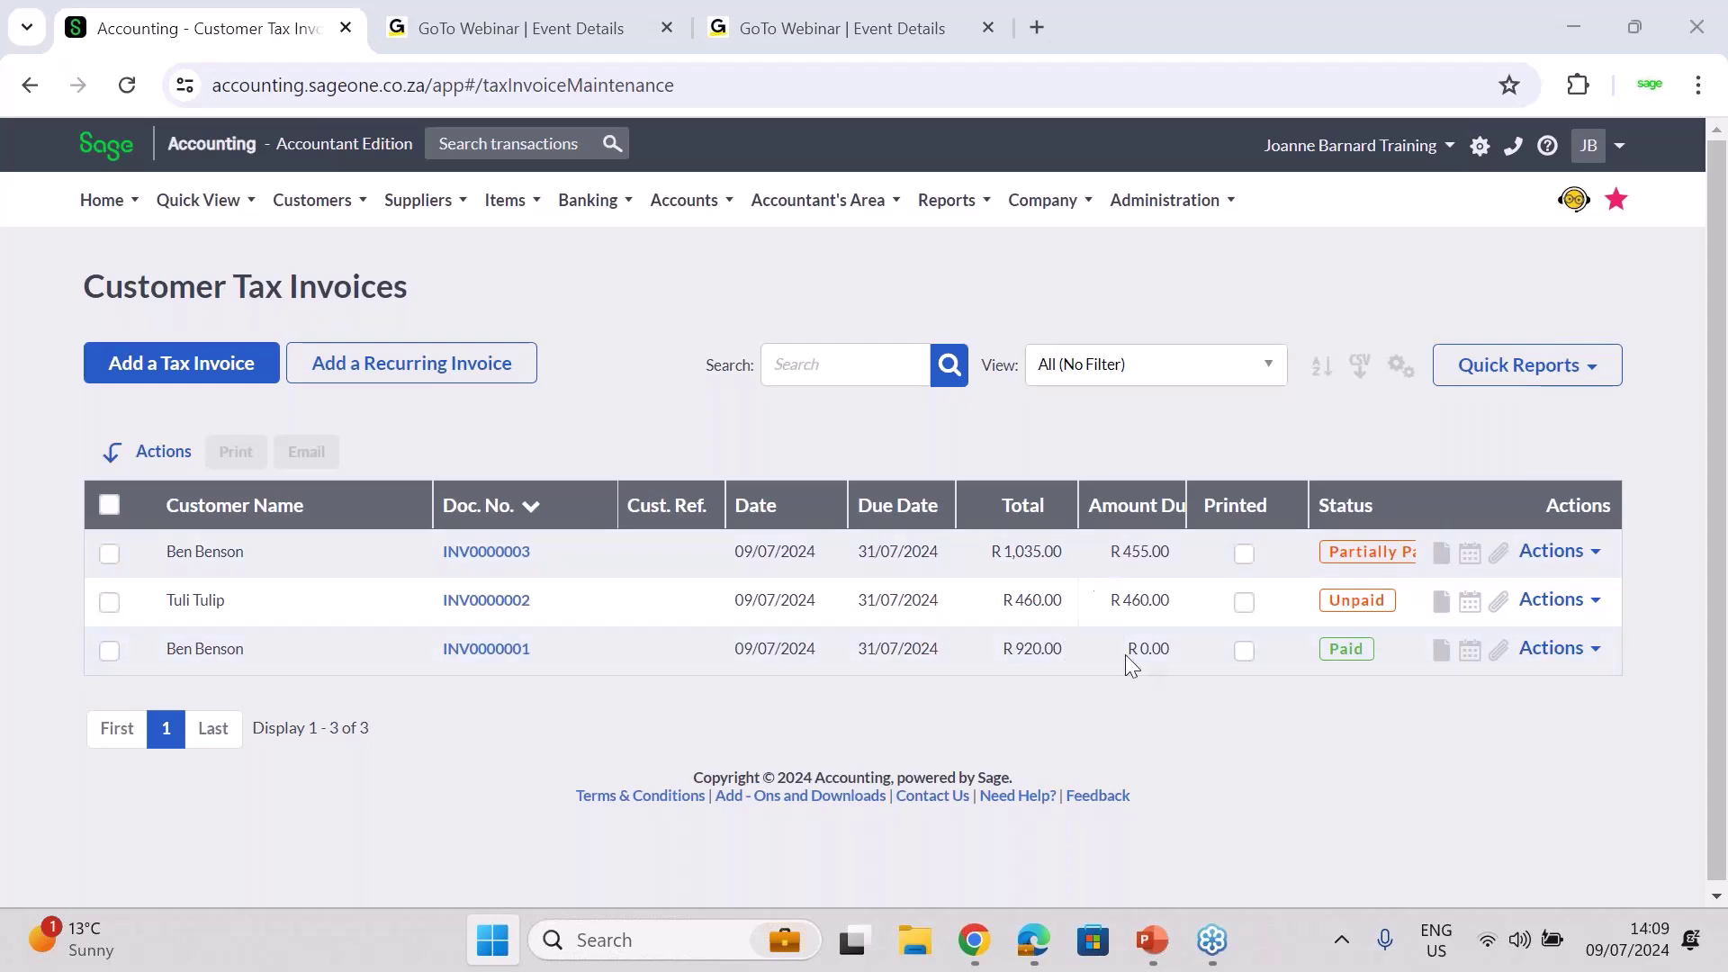
{"action": "left_click", "coordinate": [588, 200]}
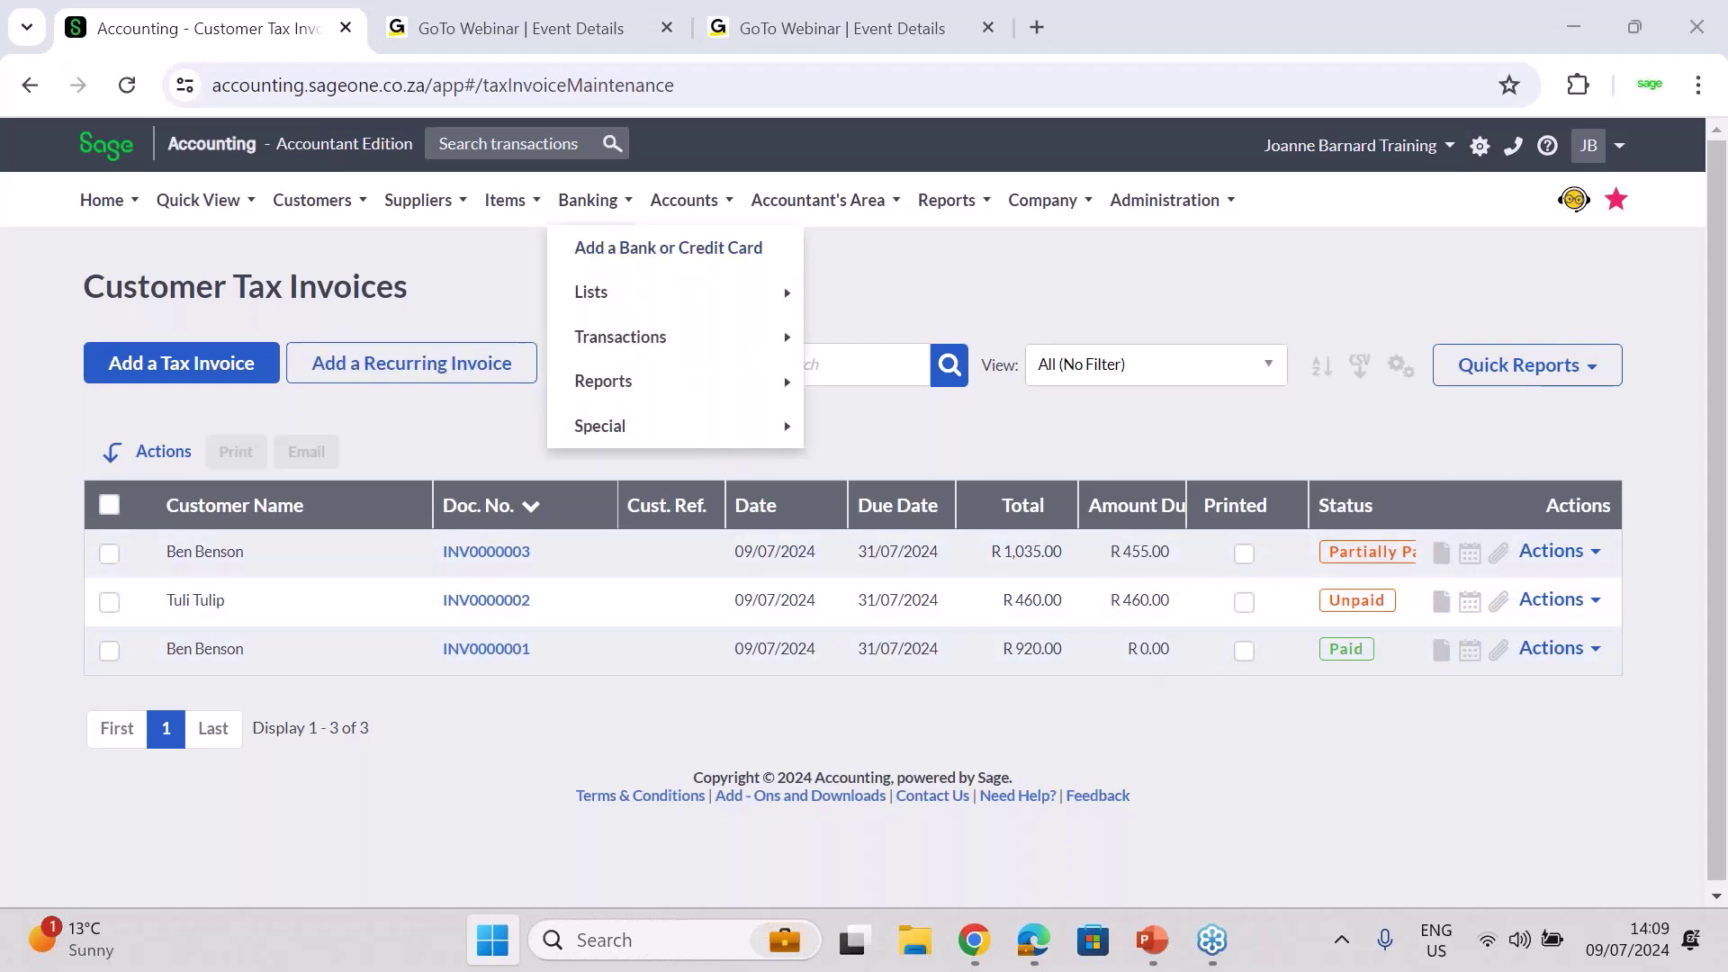
{"action": "mouse_move", "coordinate": [643, 340]}
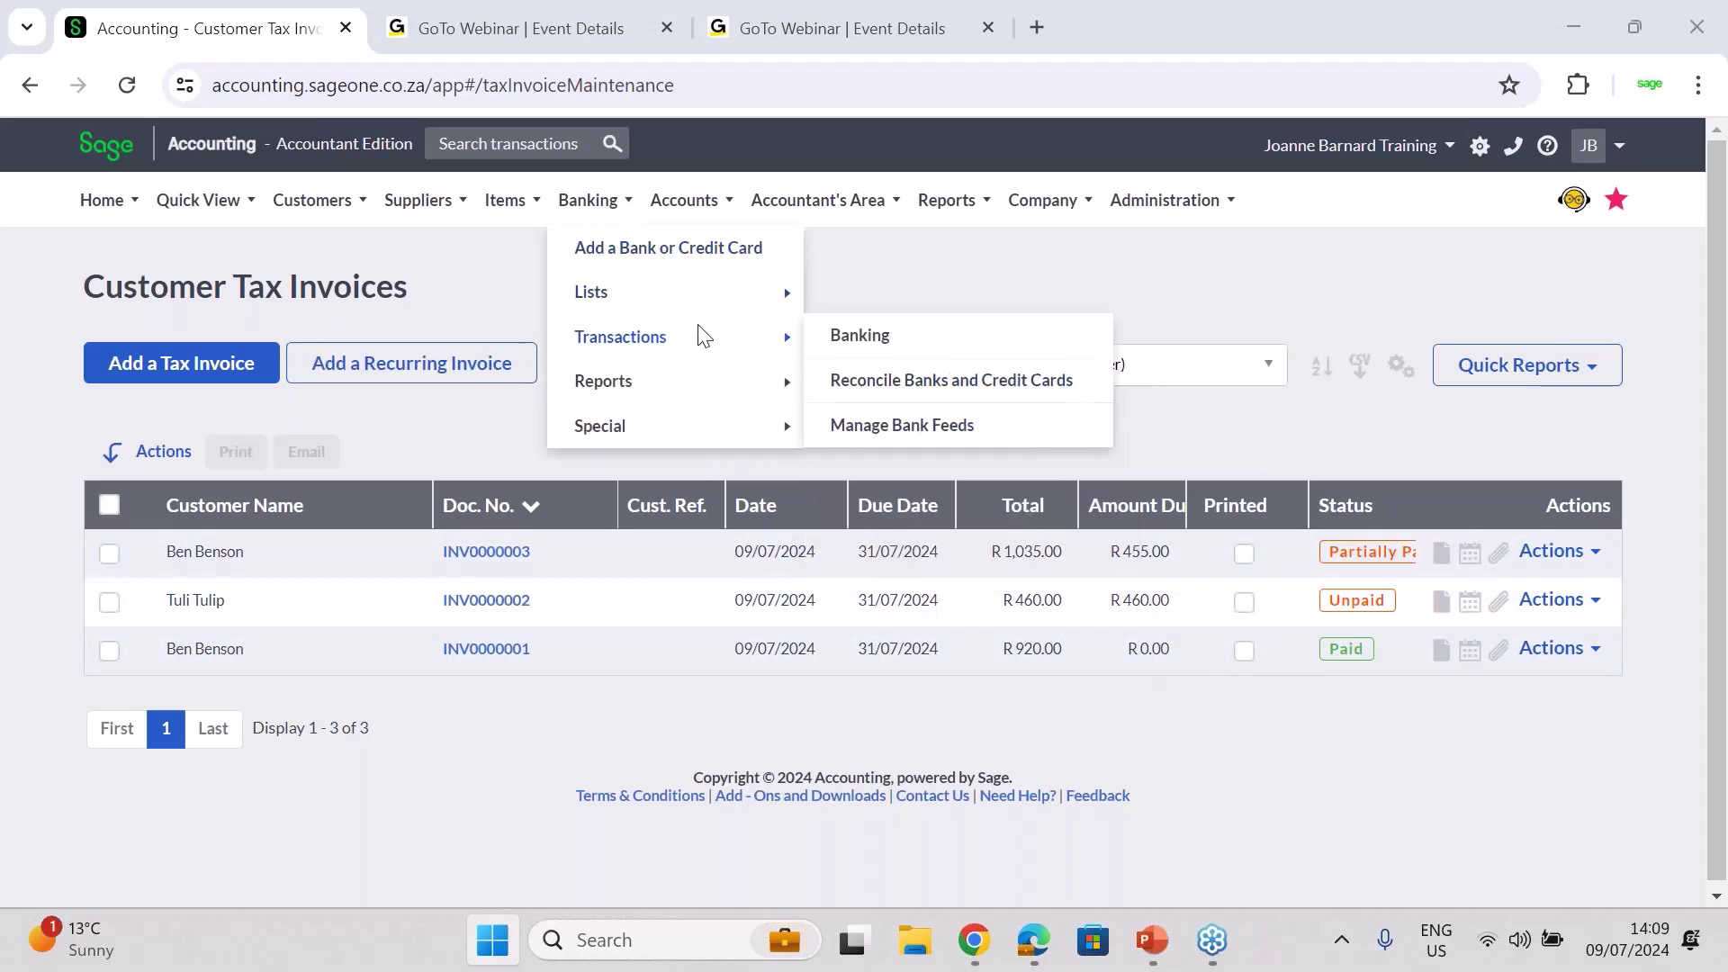
{"action": "mouse_move", "coordinate": [756, 294]}
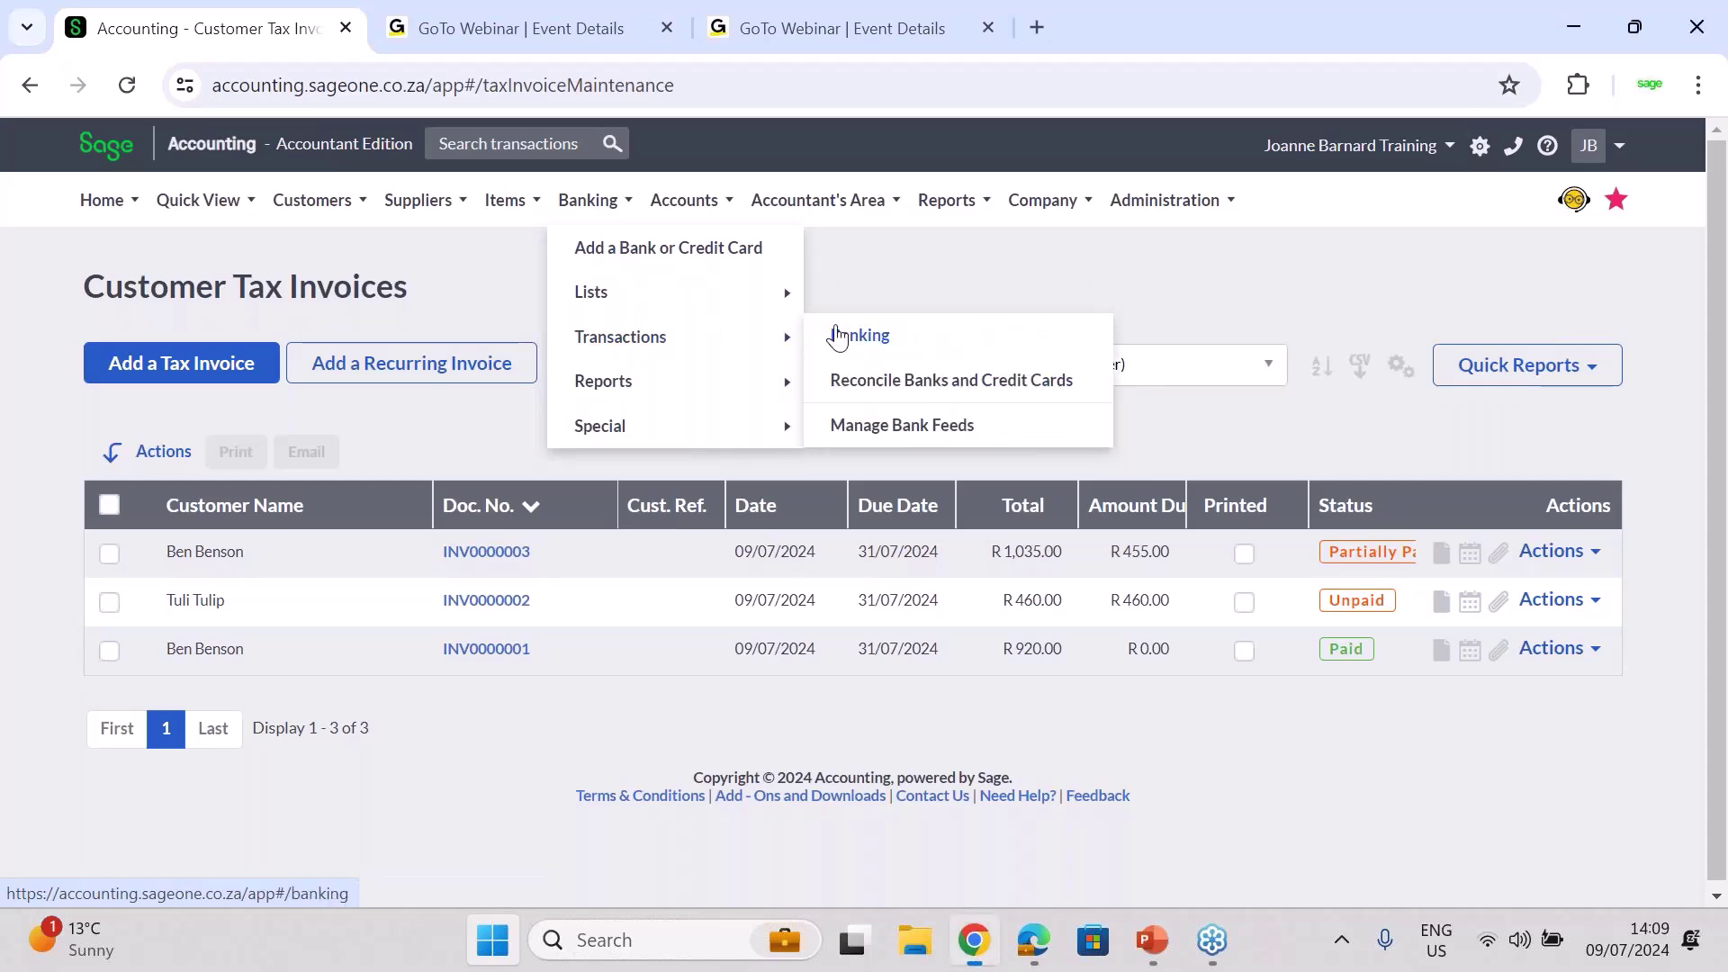
{"action": "left_click", "coordinate": [829, 336]}
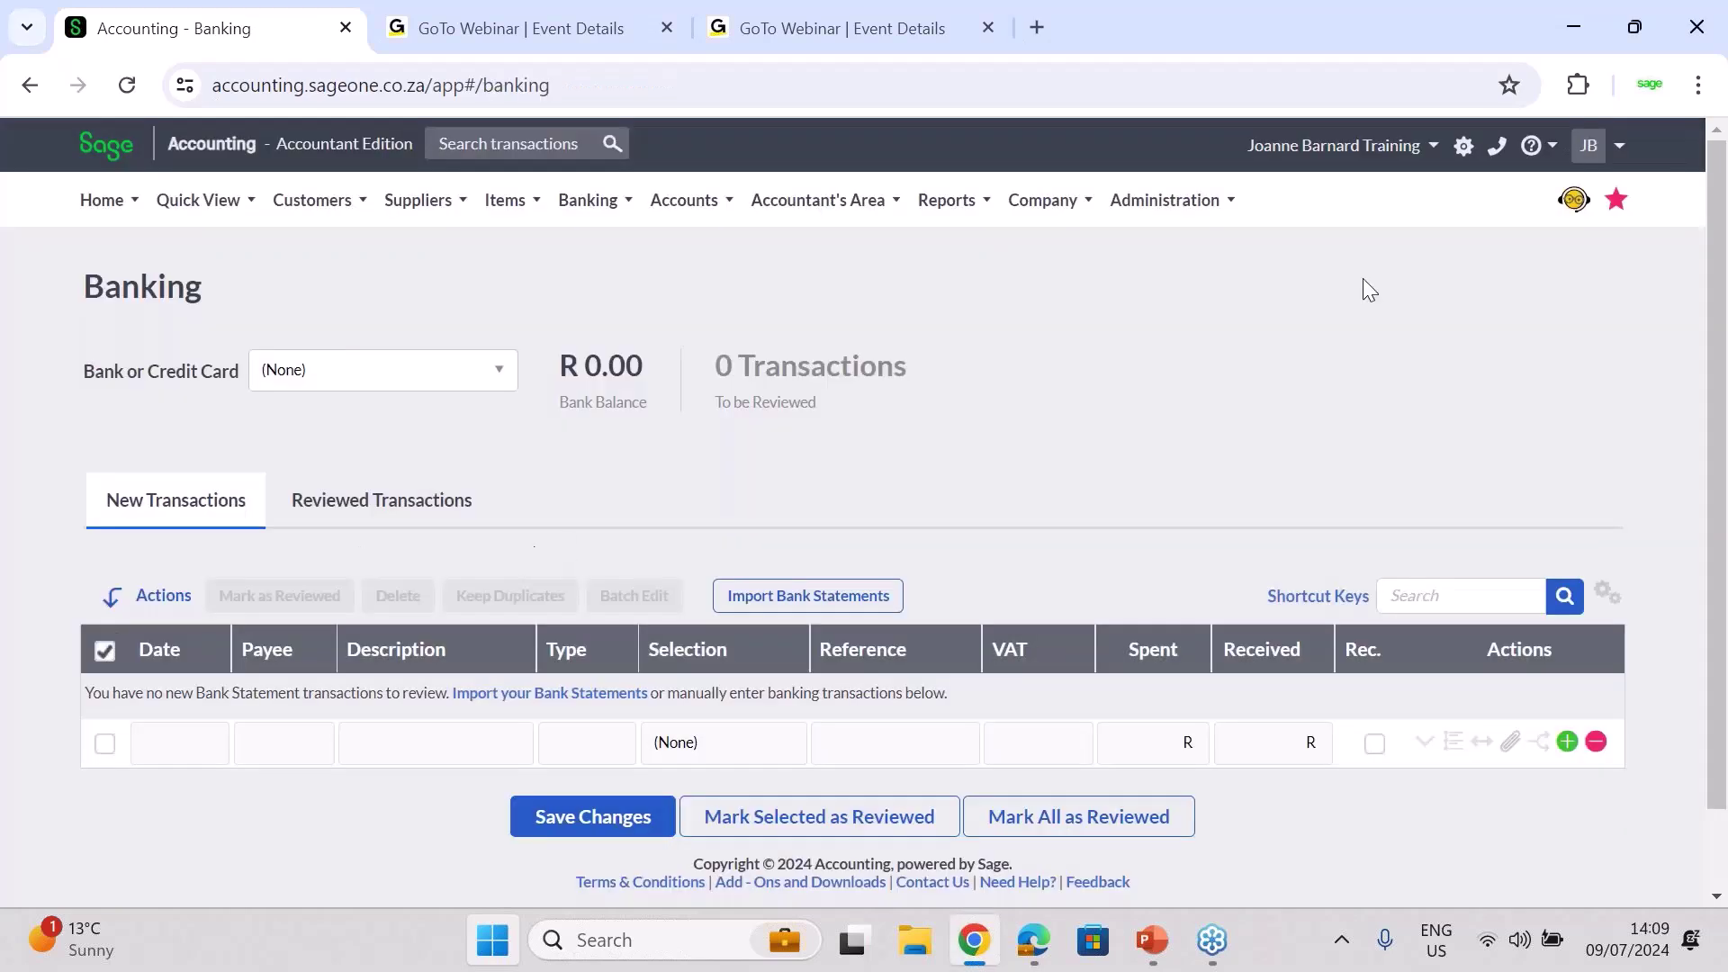
{"action": "scroll", "coordinate": [1717, 350], "scroll_direction": "down", "scroll_amount": 1}
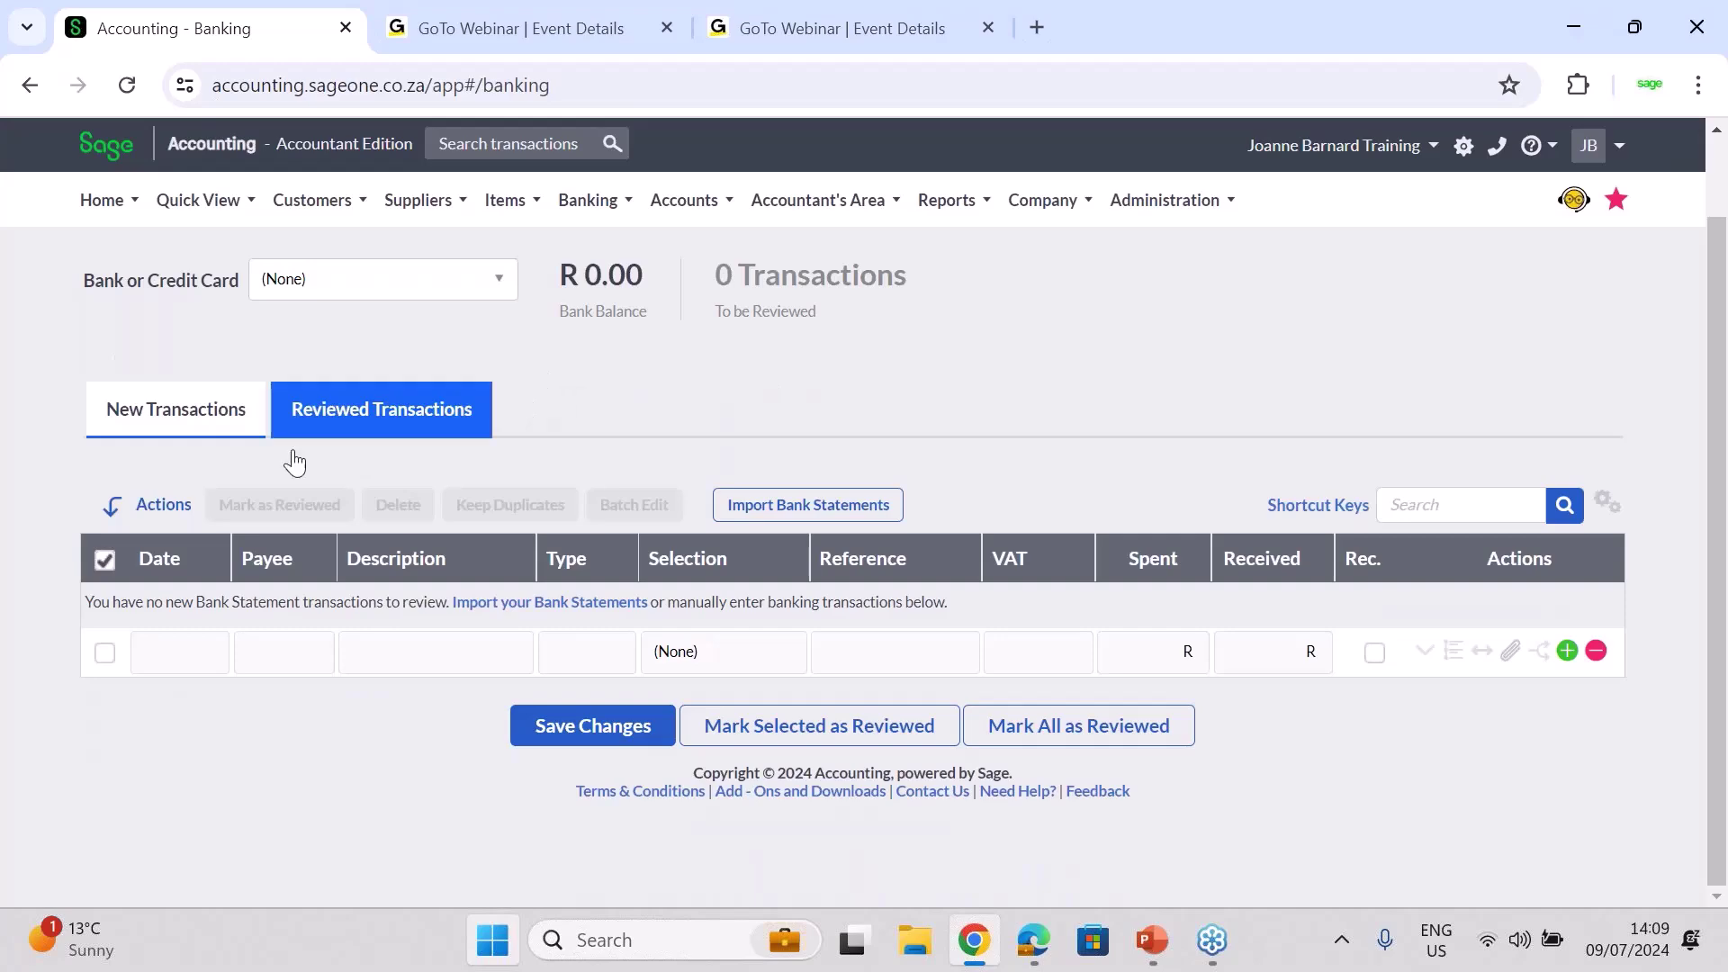
{"action": "left_click", "coordinate": [494, 280]}
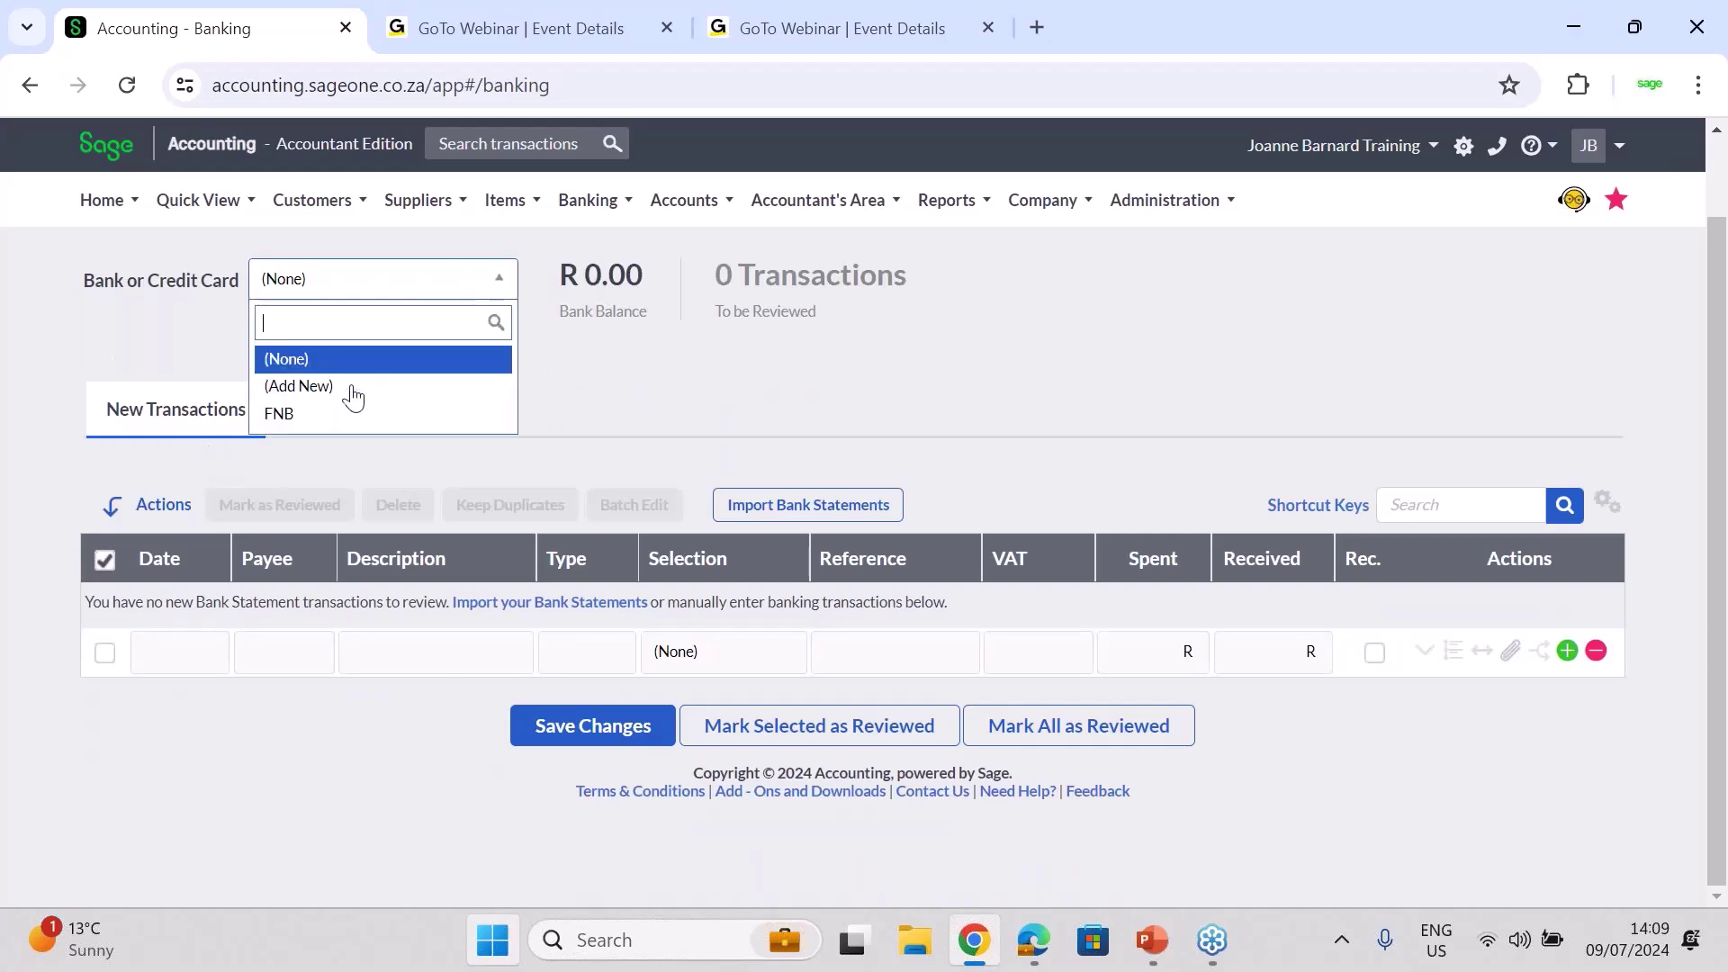
{"action": "left_click", "coordinate": [341, 416]}
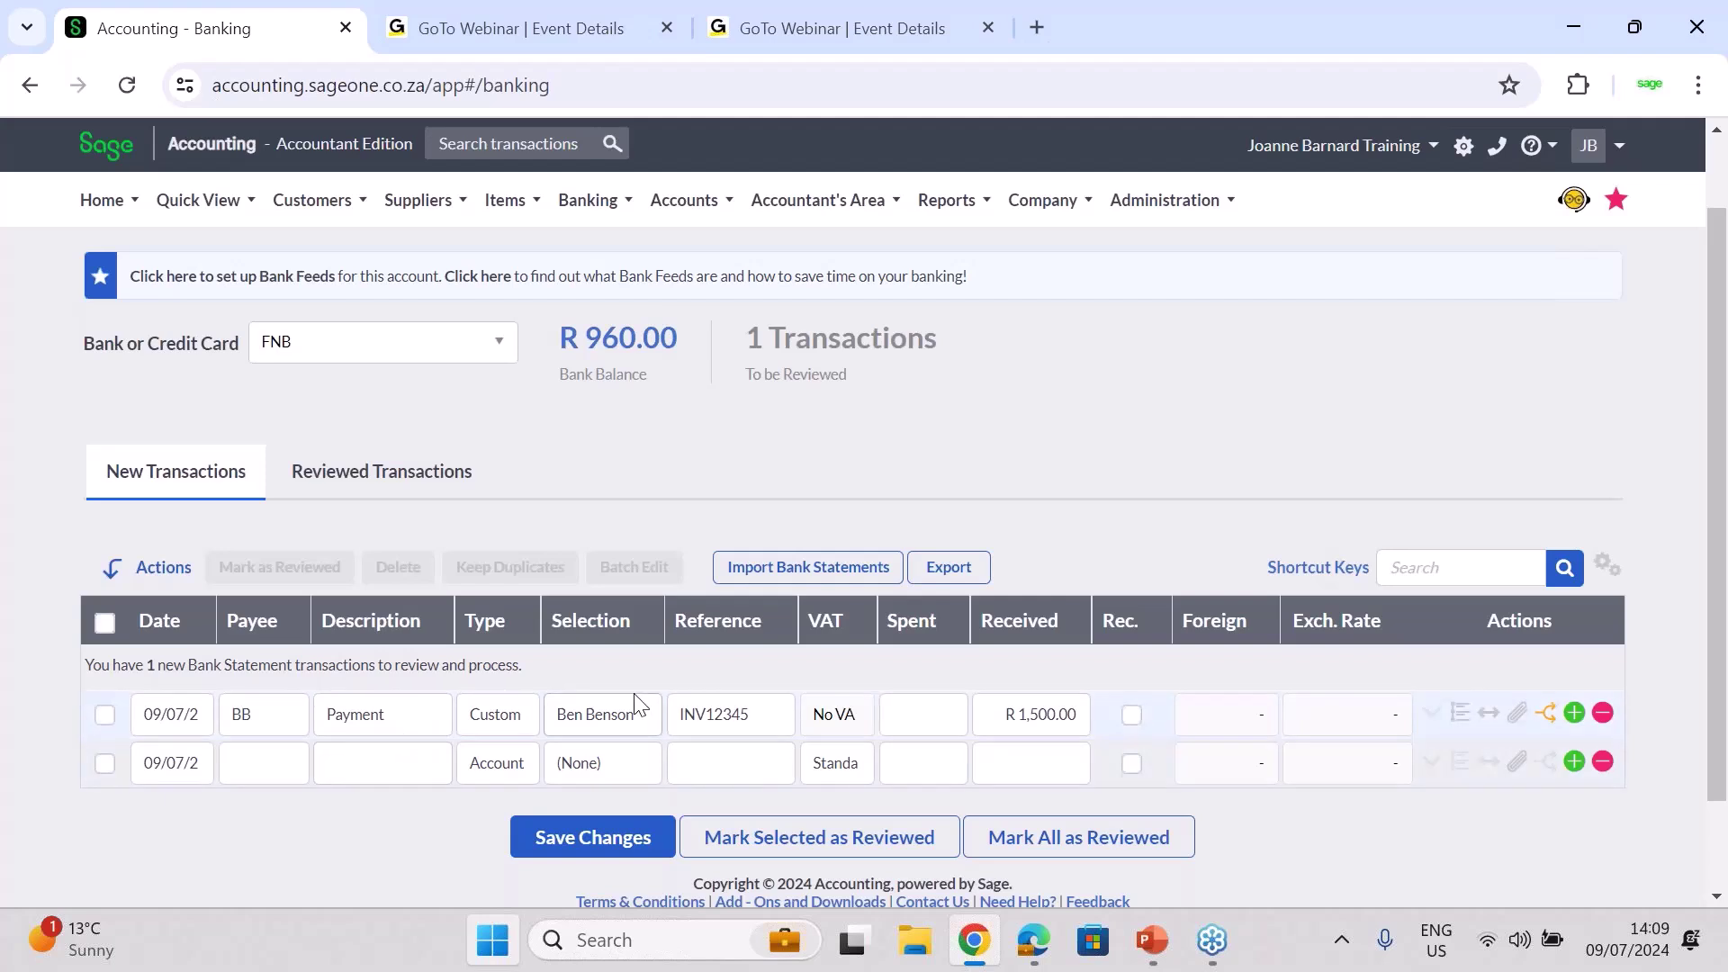
Set the empty transaction line's type to Customer and select the customer billed on invoice INV0000002
{"action": "left_click", "coordinate": [522, 765]}
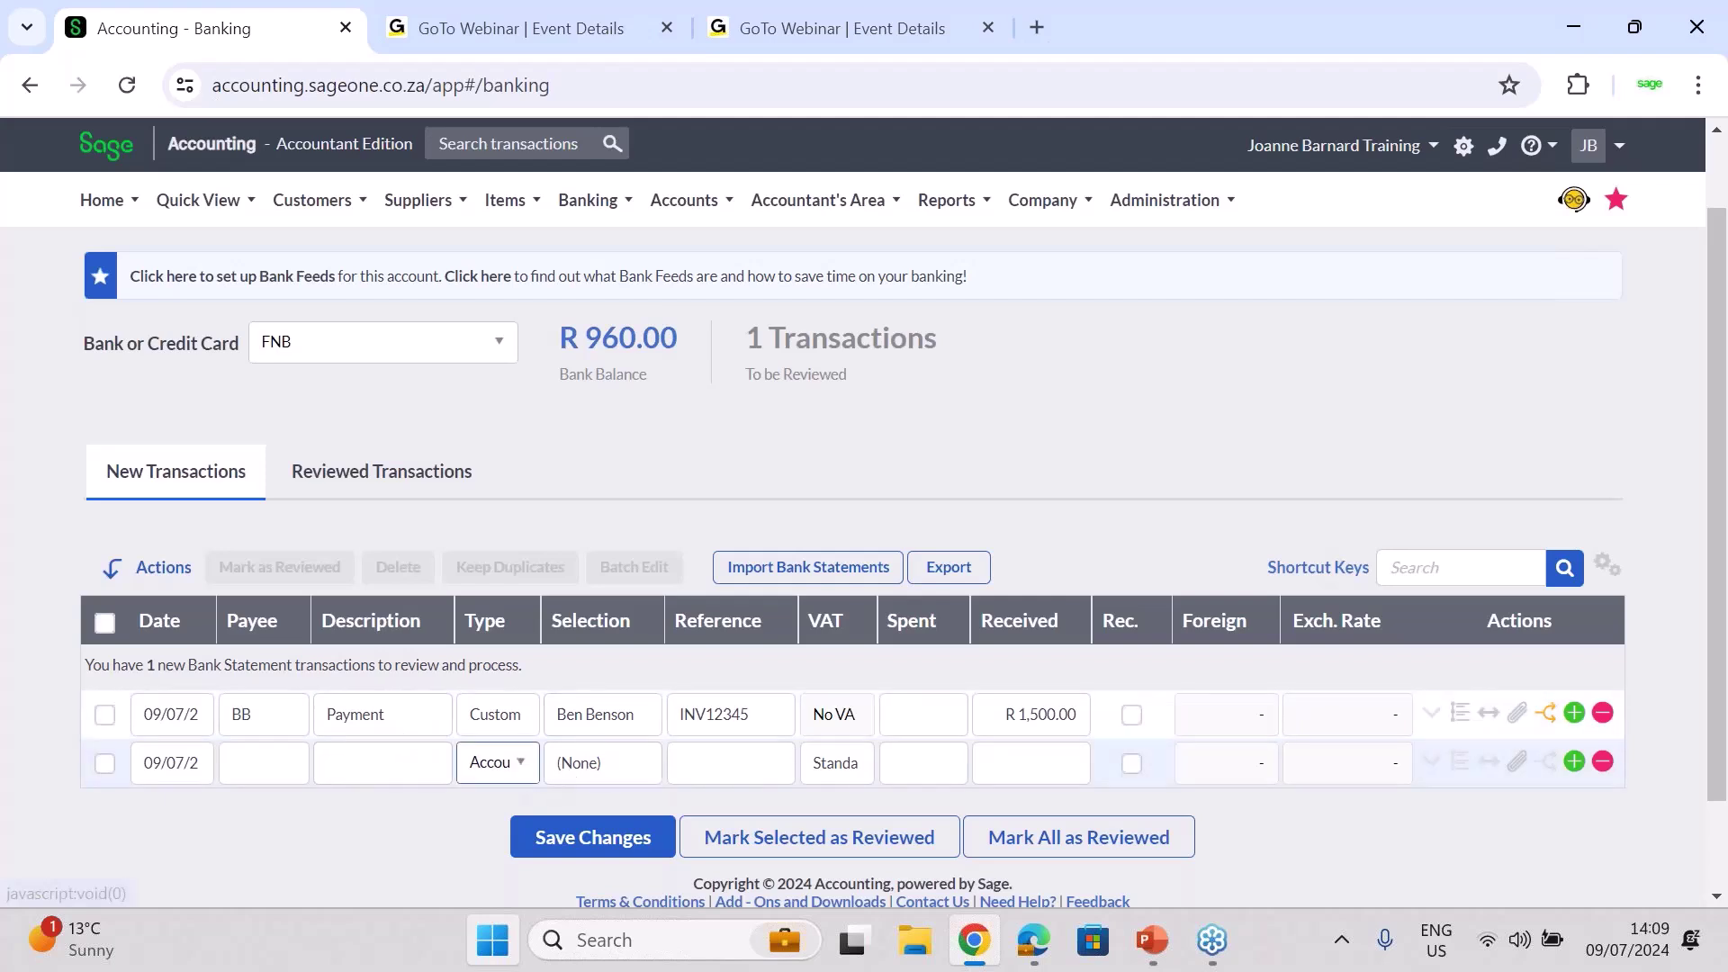
{"action": "left_click", "coordinate": [520, 763]}
{"action": "left_click", "coordinate": [522, 646]}
{"action": "left_click", "coordinate": [734, 770]}
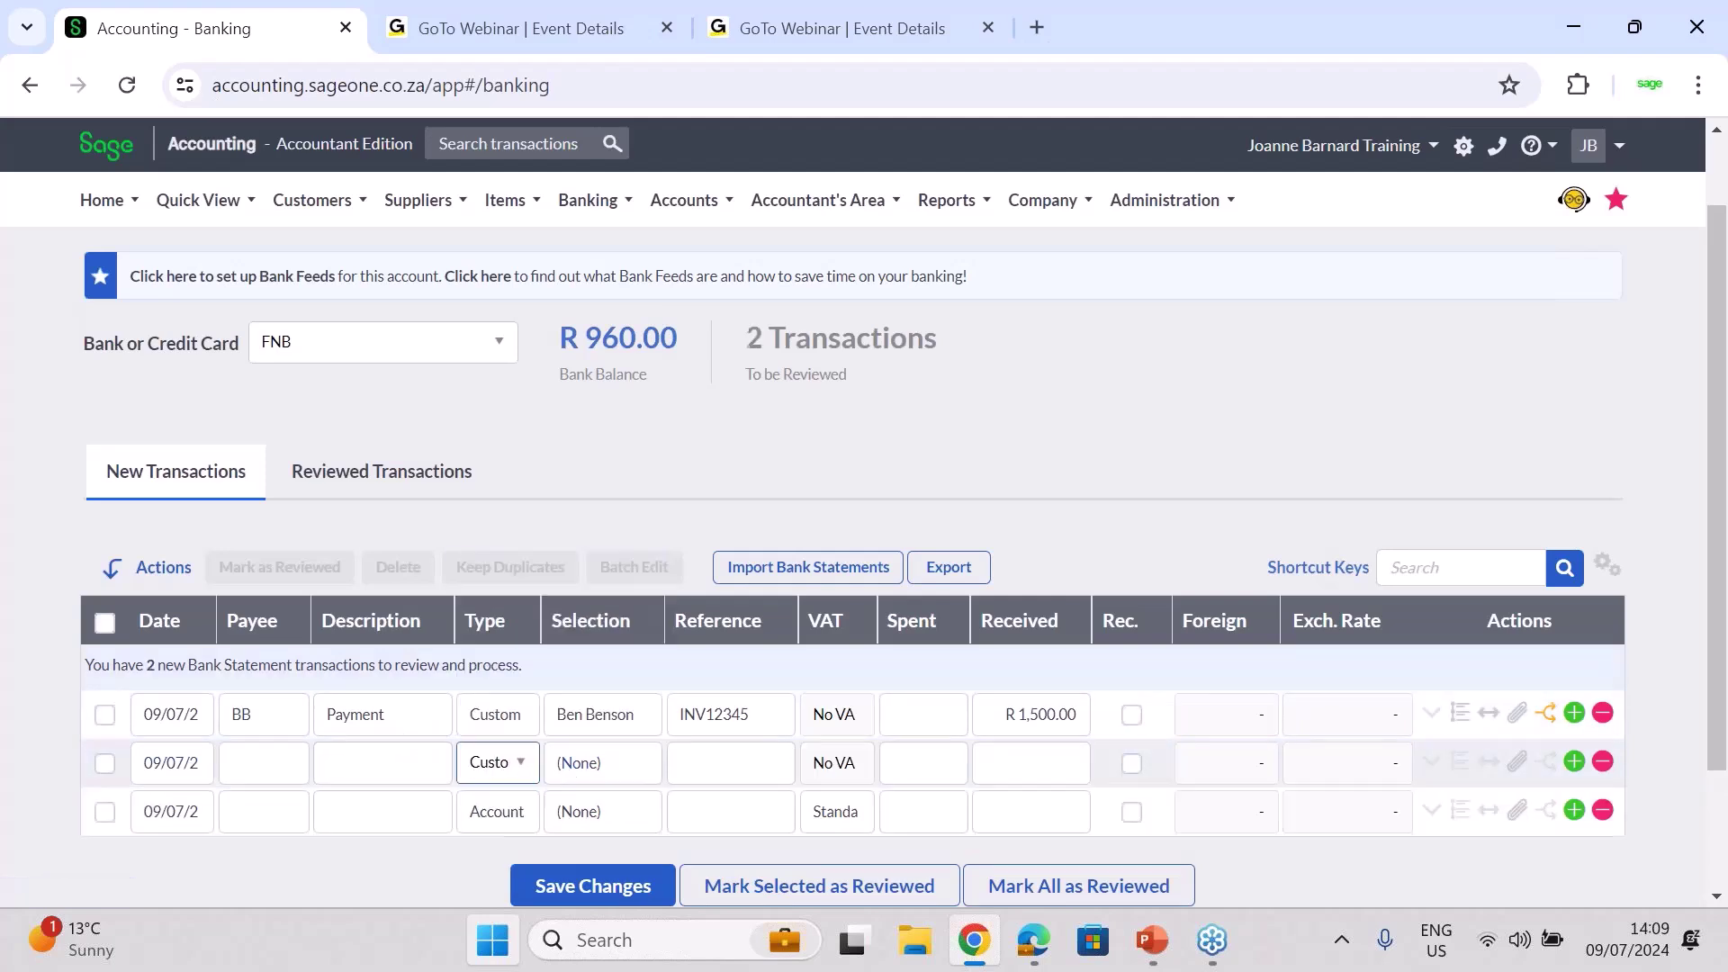
{"action": "left_click", "coordinate": [614, 774]}
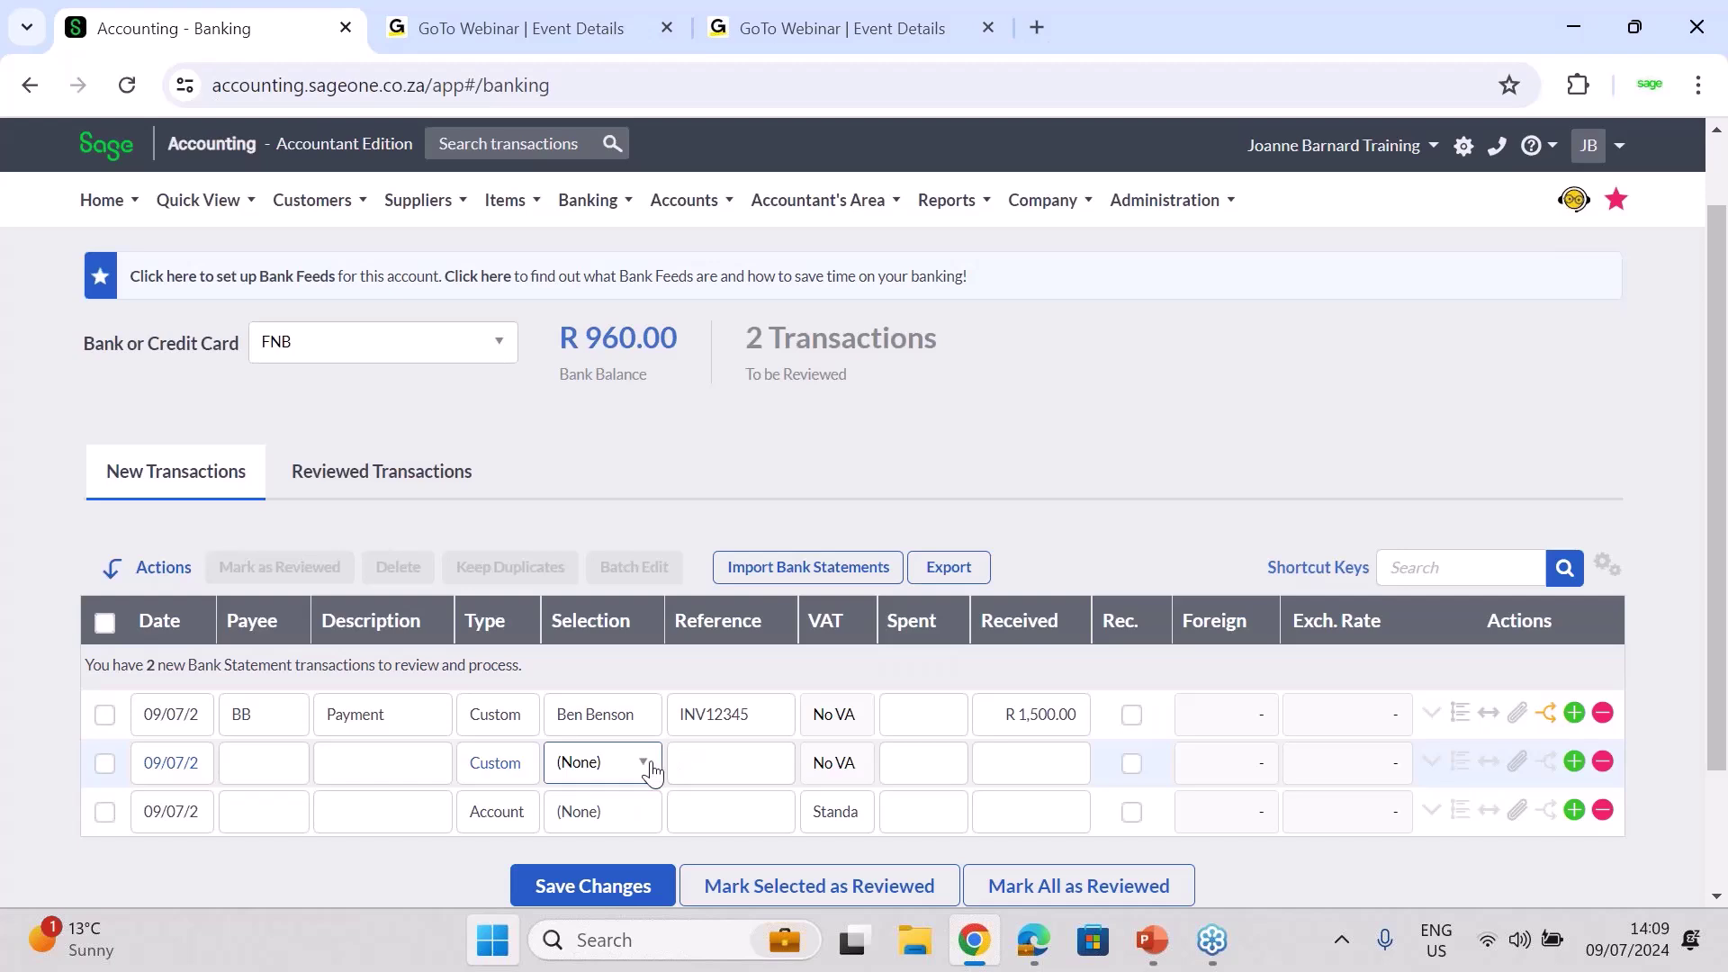
{"action": "left_click", "coordinate": [645, 766]}
{"action": "left_click", "coordinate": [621, 727]}
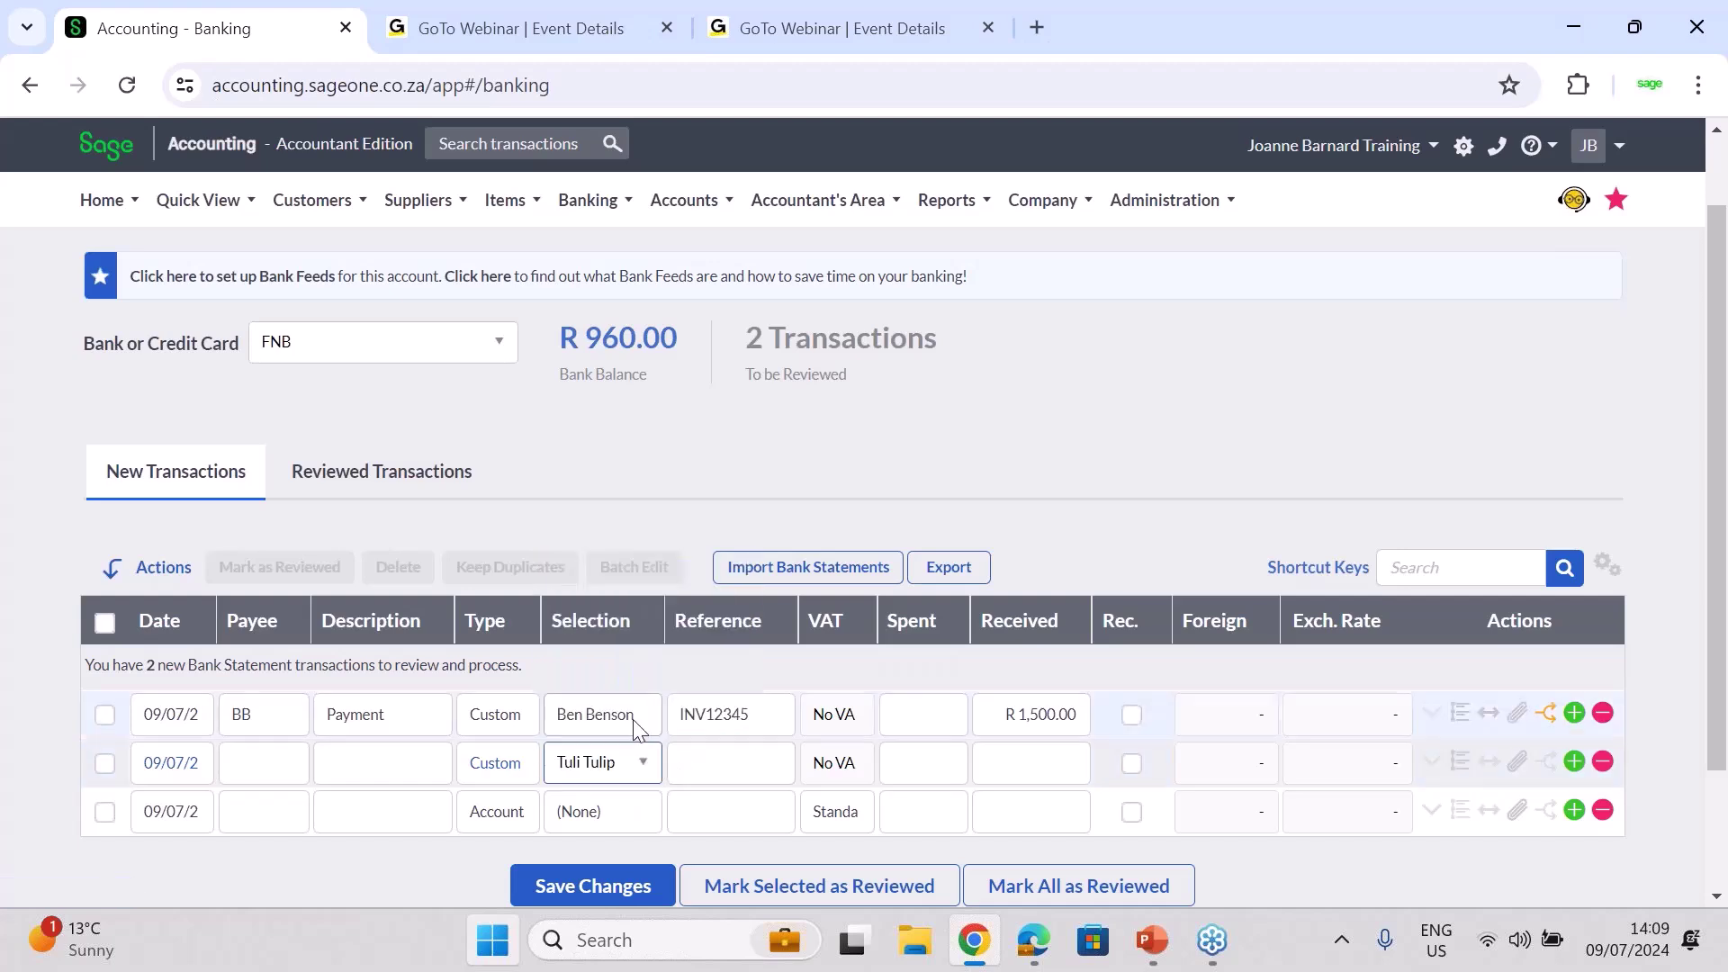
Enter reference INV000002 and a received amount of R 4,500.00 on the customer line, and save the changes
{"action": "left_click", "coordinate": [717, 761]}
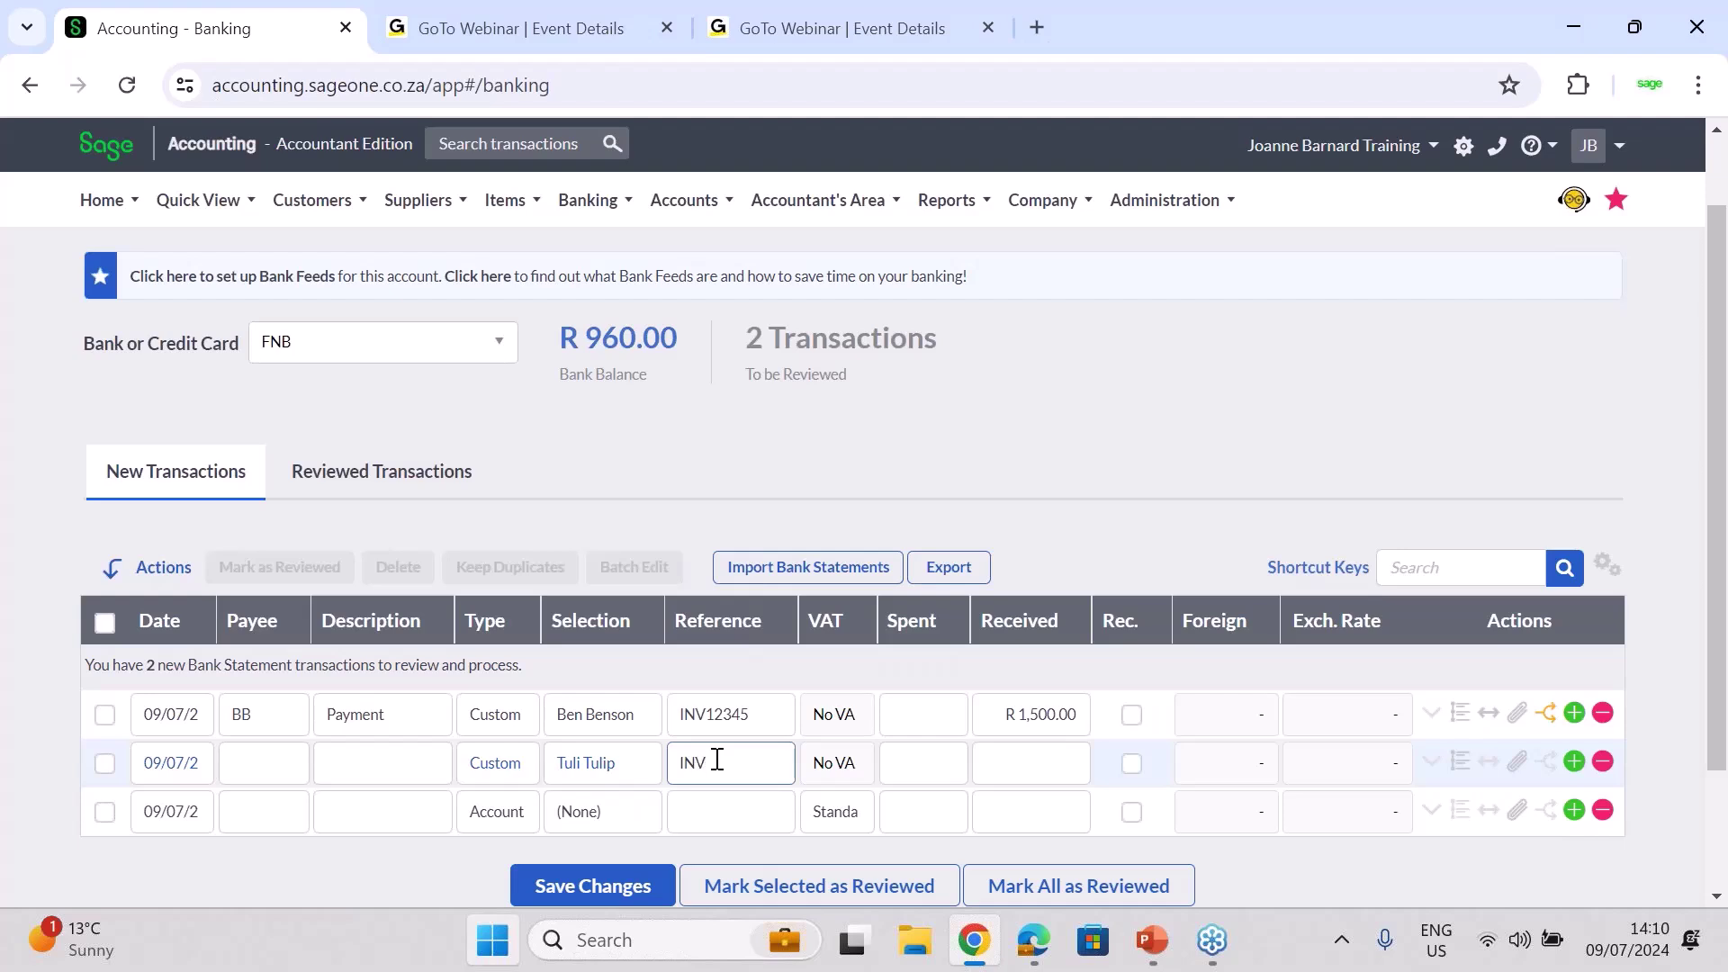
{"action": "left_click", "coordinate": [882, 763]}
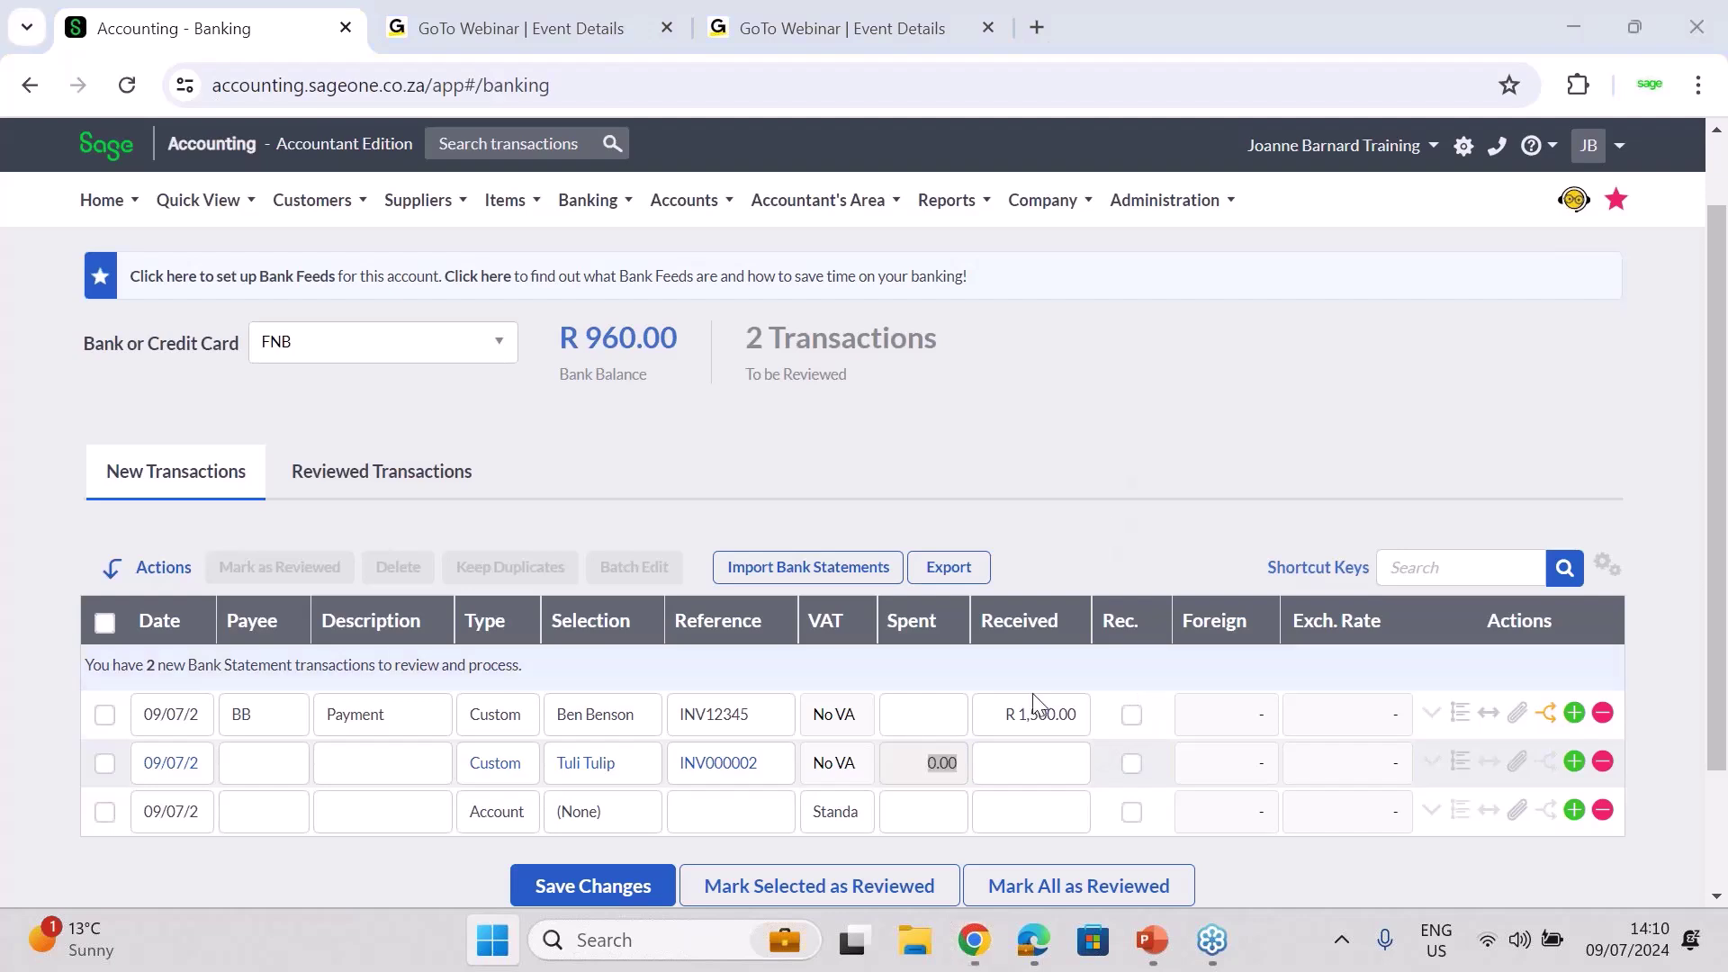
{"action": "left_click", "coordinate": [1037, 765]}
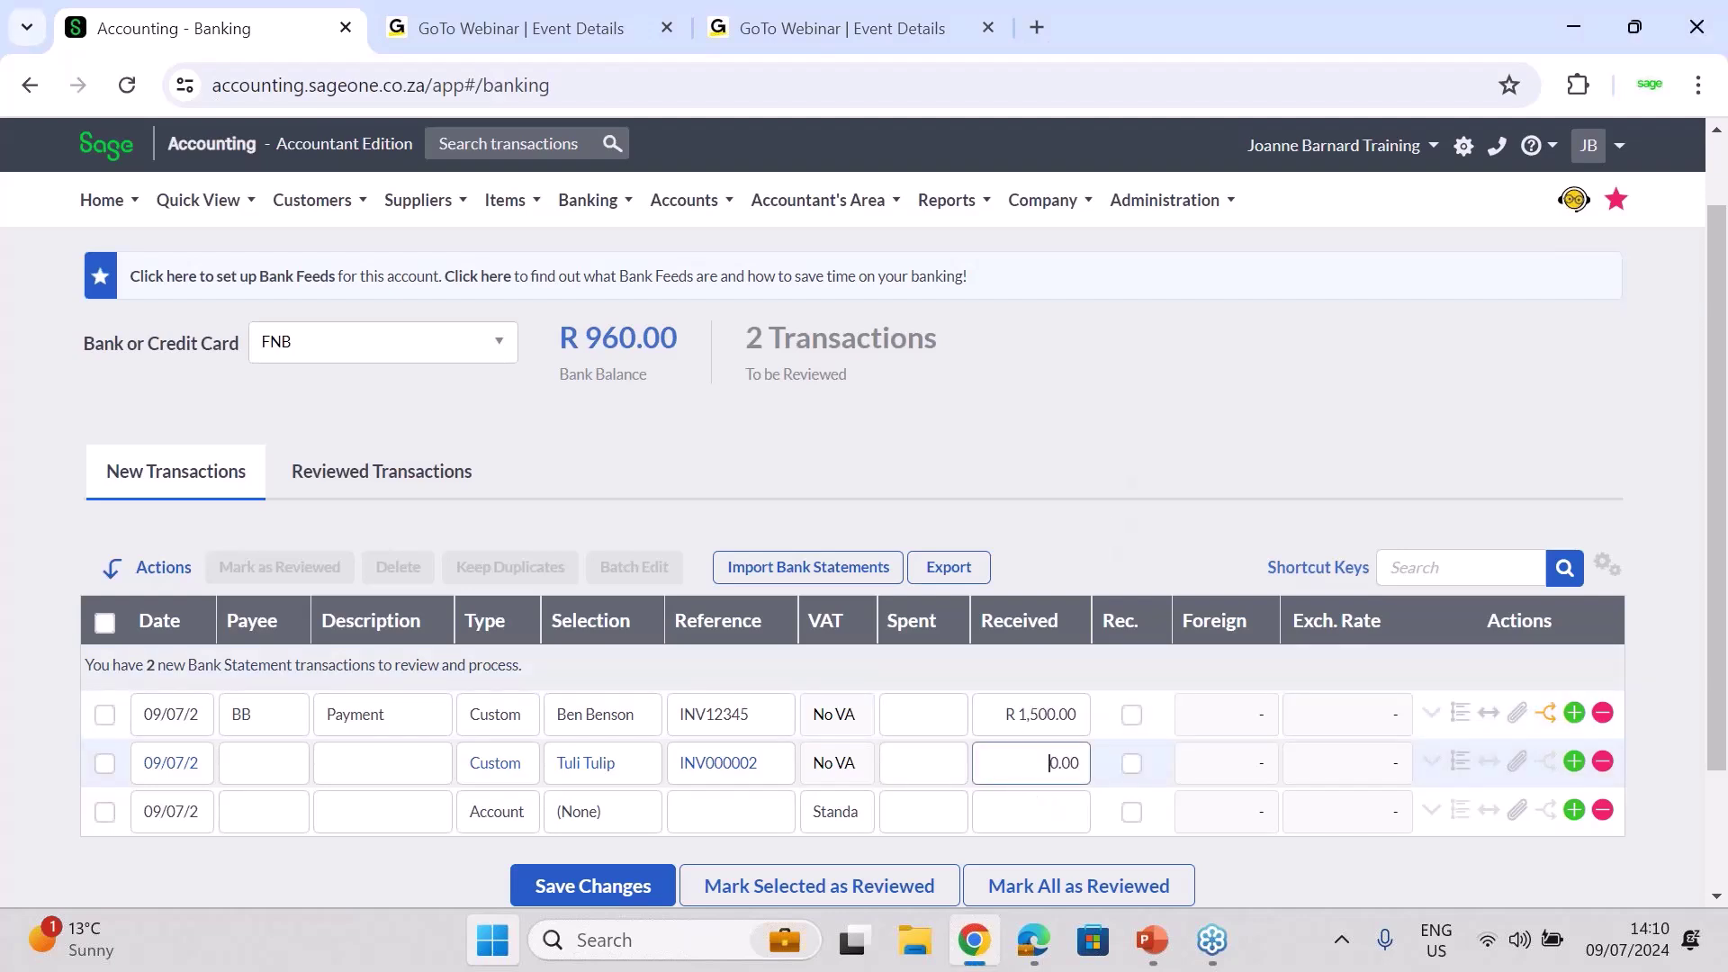
{"action": "type", "text": "450"}
{"action": "key", "text": "Tab"}
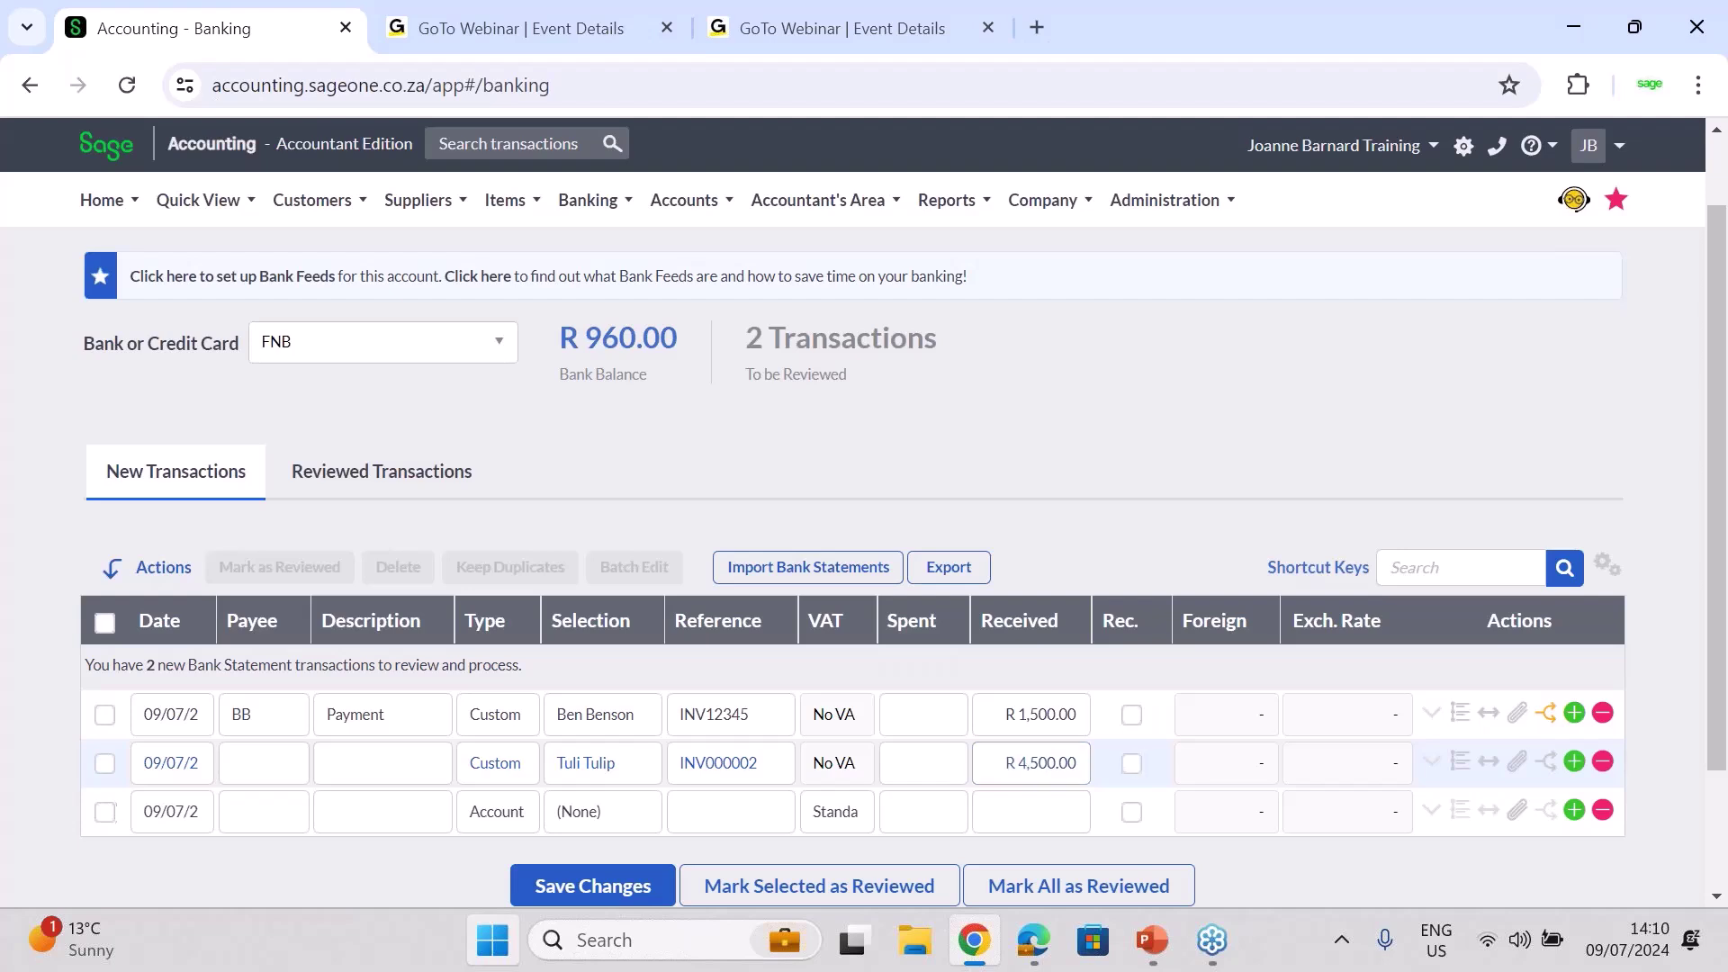
{"action": "left_click", "coordinate": [539, 891]}
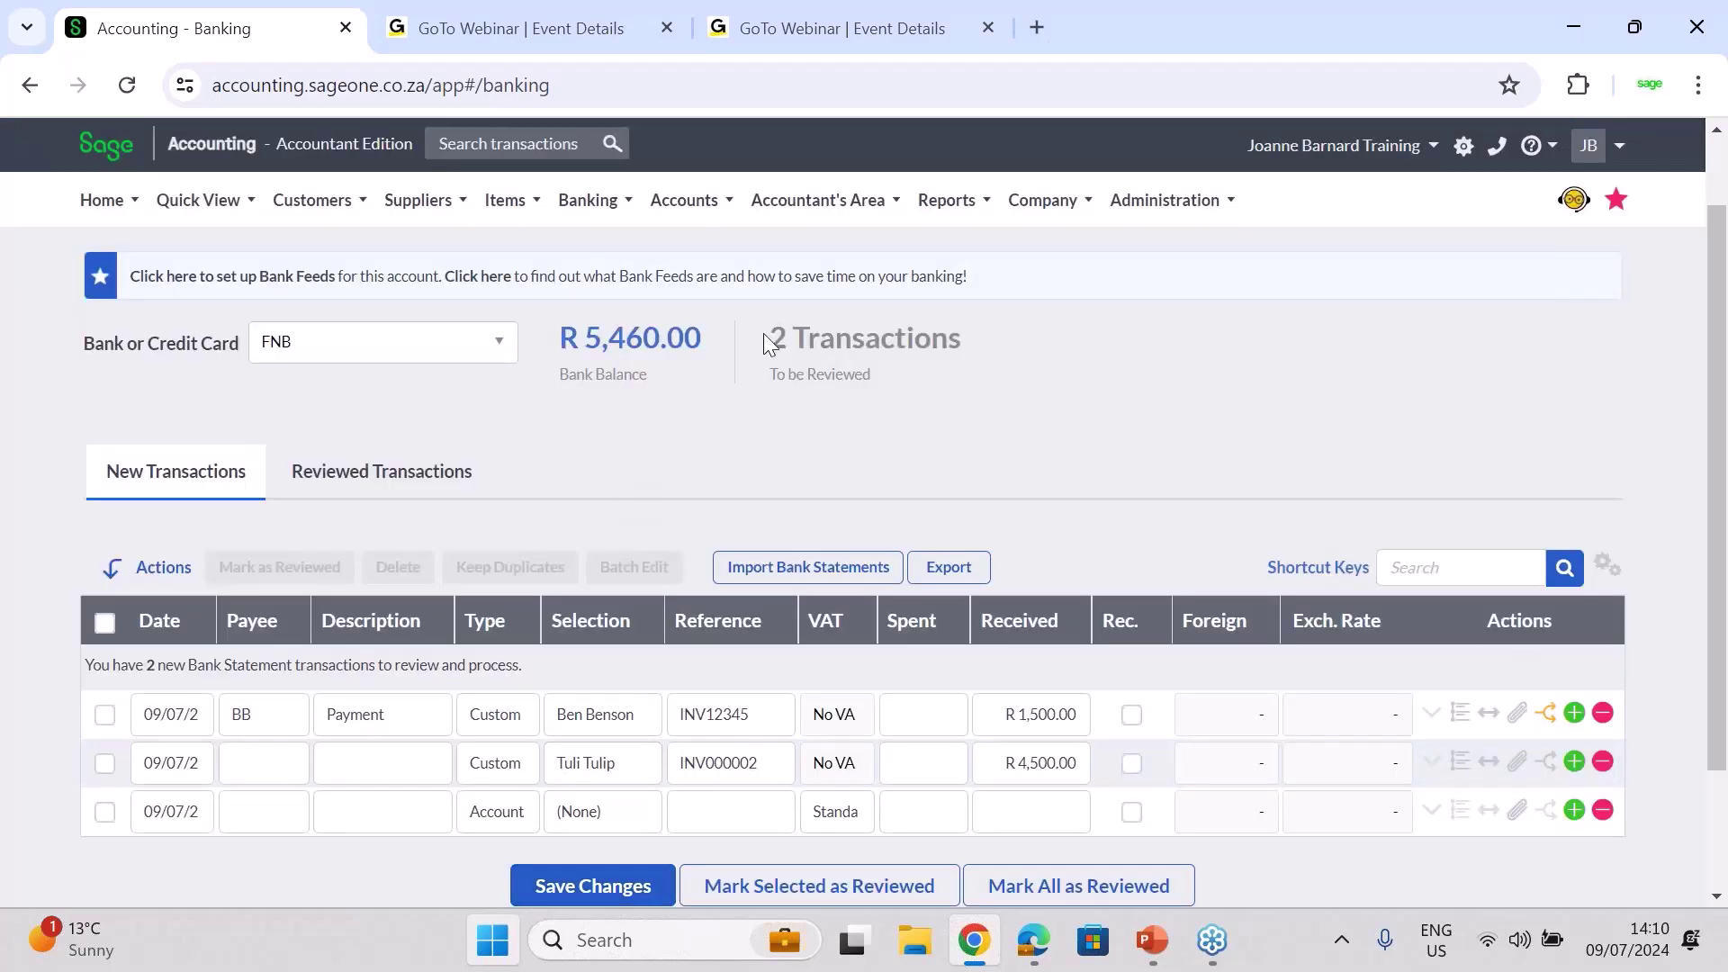
{"action": "left_click", "coordinate": [1115, 83]}
Open the list of customer tax invoices
{"action": "mouse_move", "coordinate": [359, 203]}
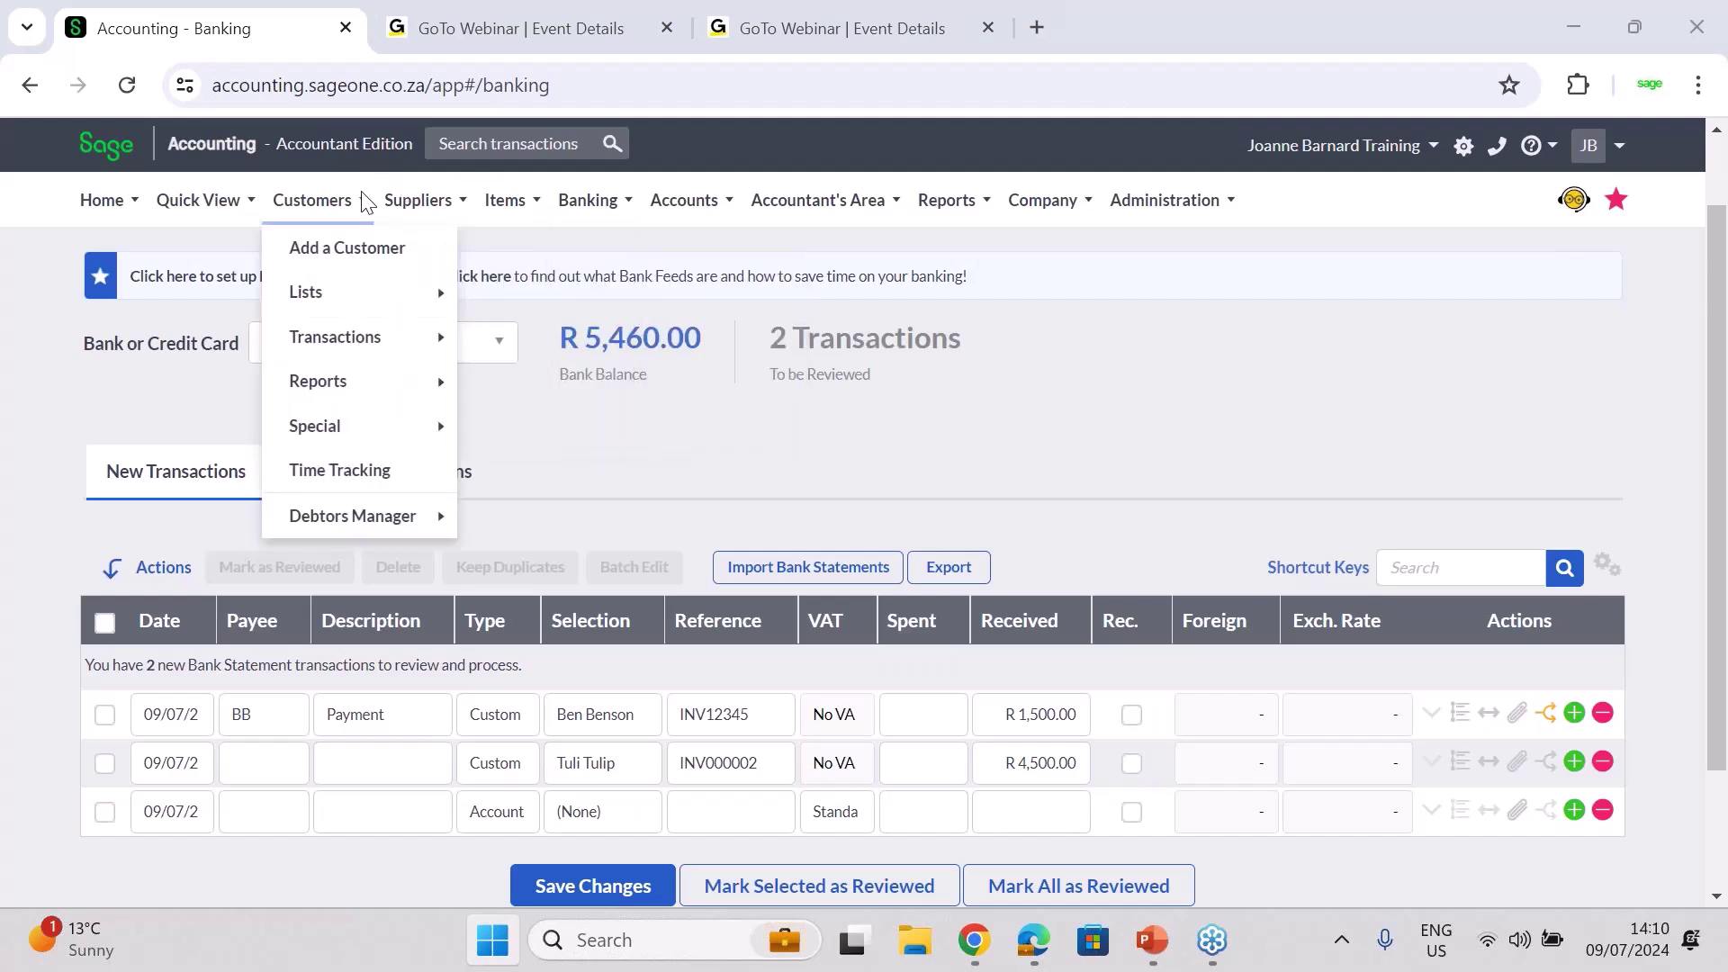
{"action": "mouse_move", "coordinate": [333, 347]}
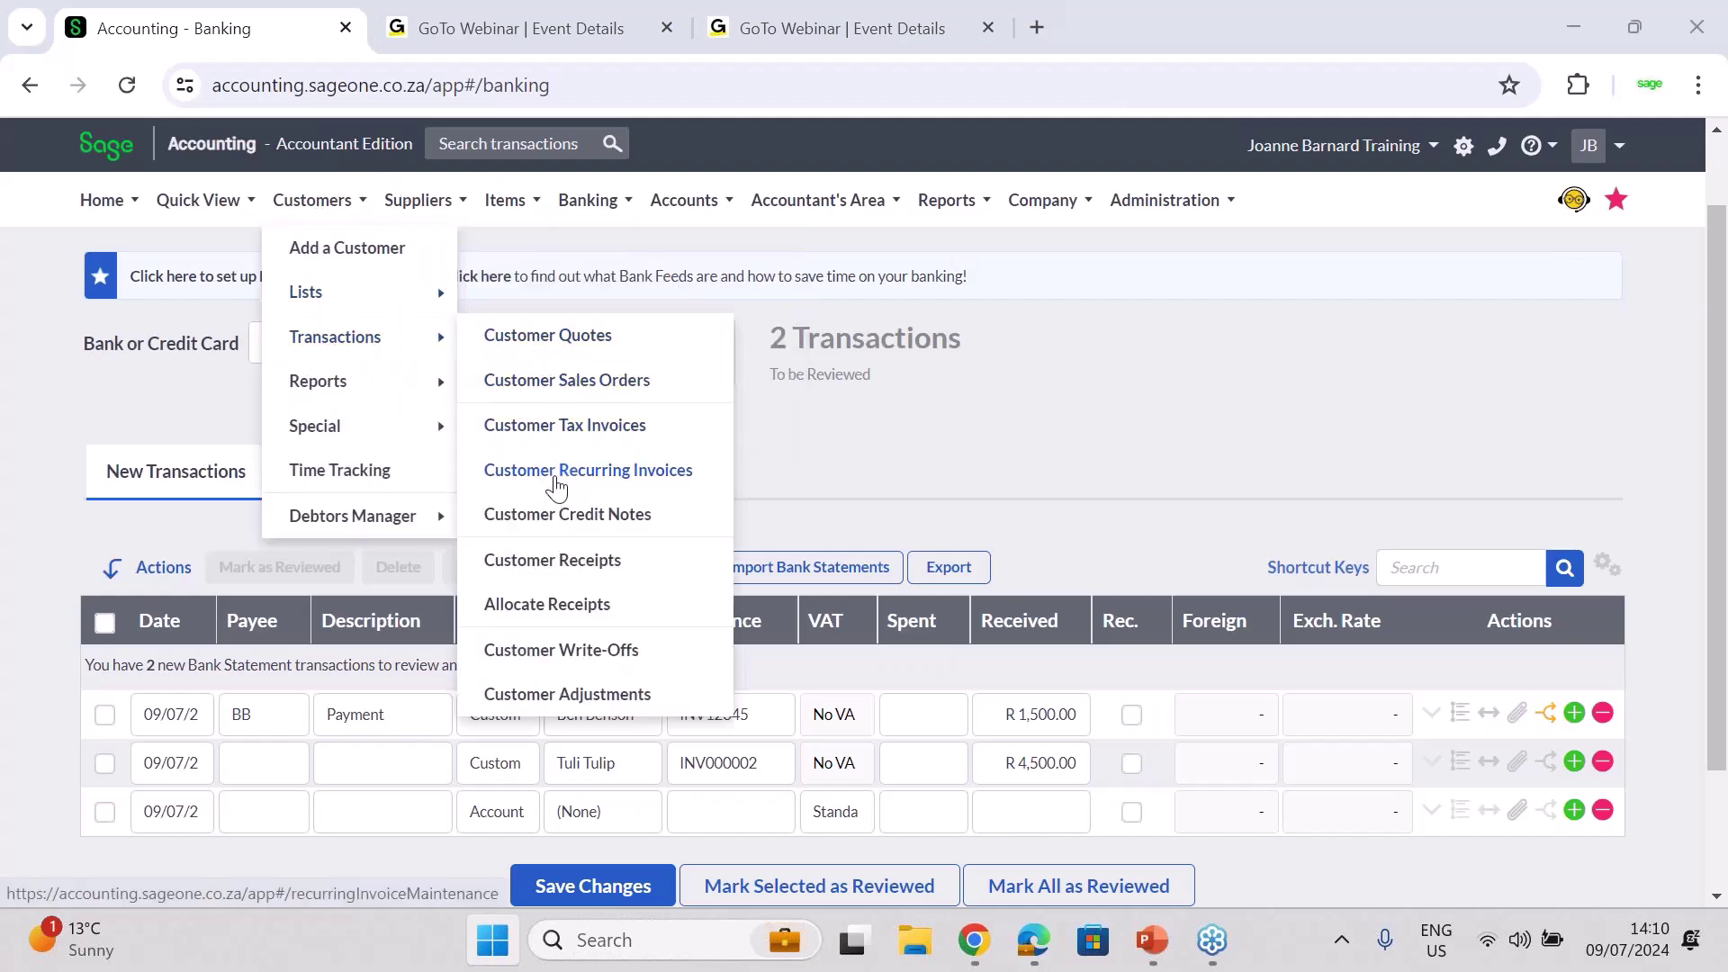
{"action": "left_click", "coordinate": [583, 428]}
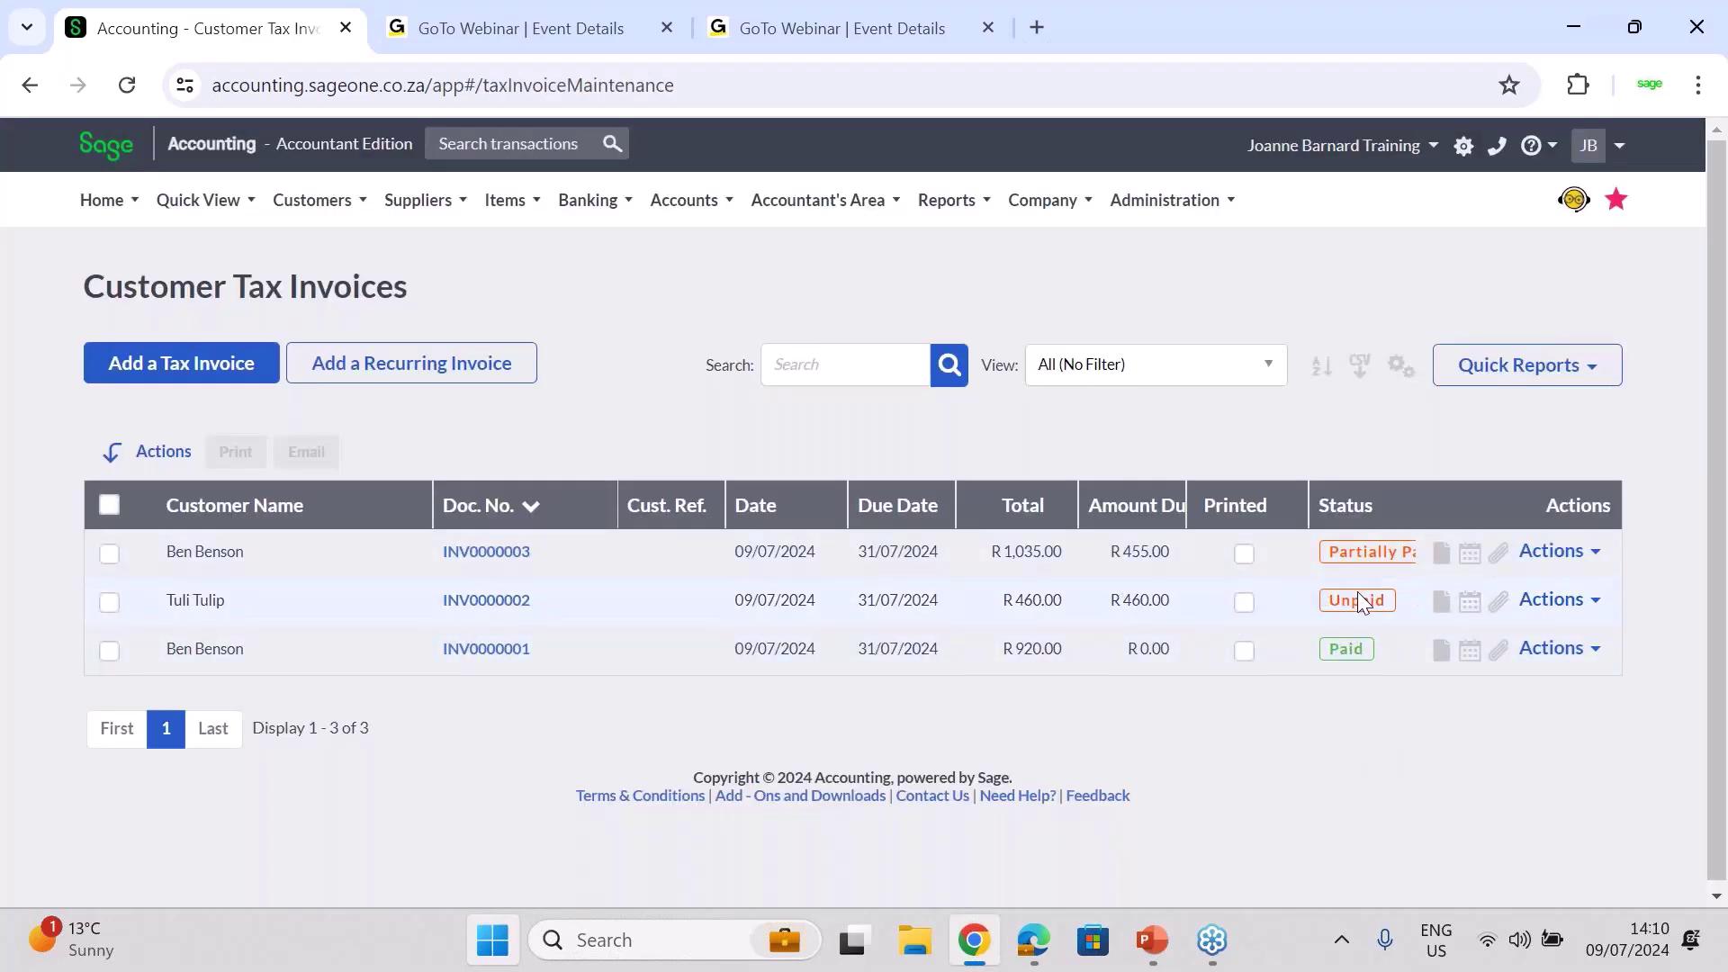
Create a receipt from unpaid invoice INV0000002, set its bank account to FNB, and save it
{"action": "left_click", "coordinate": [1555, 600]}
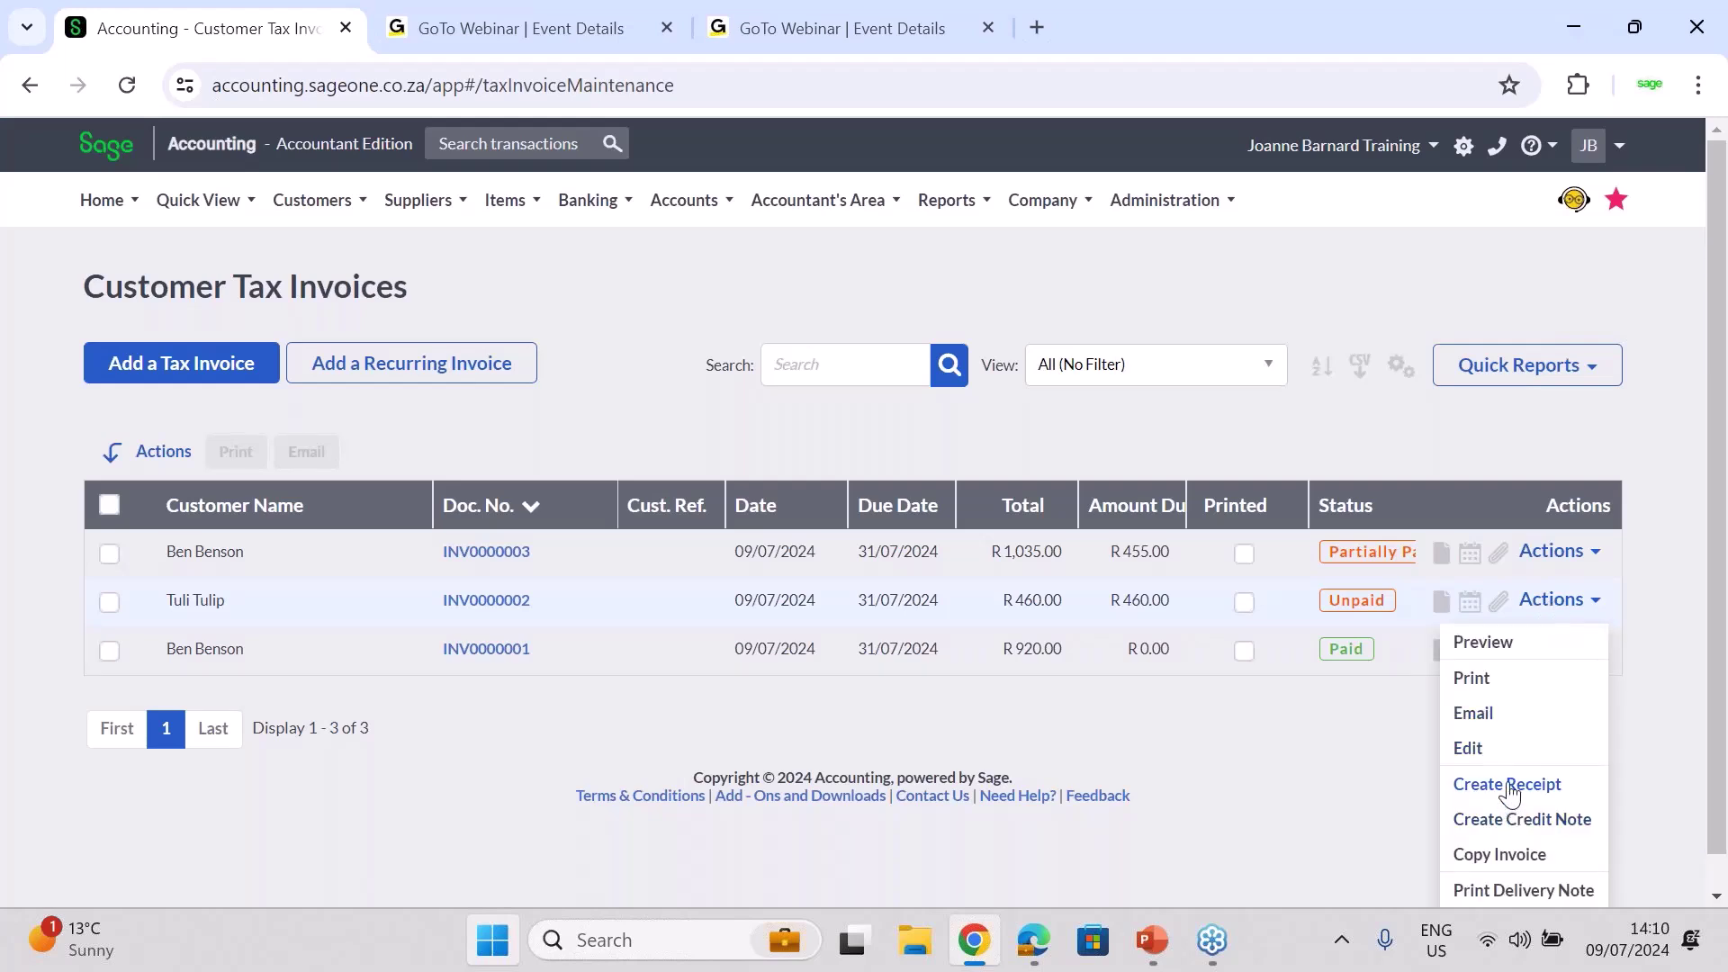
{"action": "left_click", "coordinate": [1509, 785]}
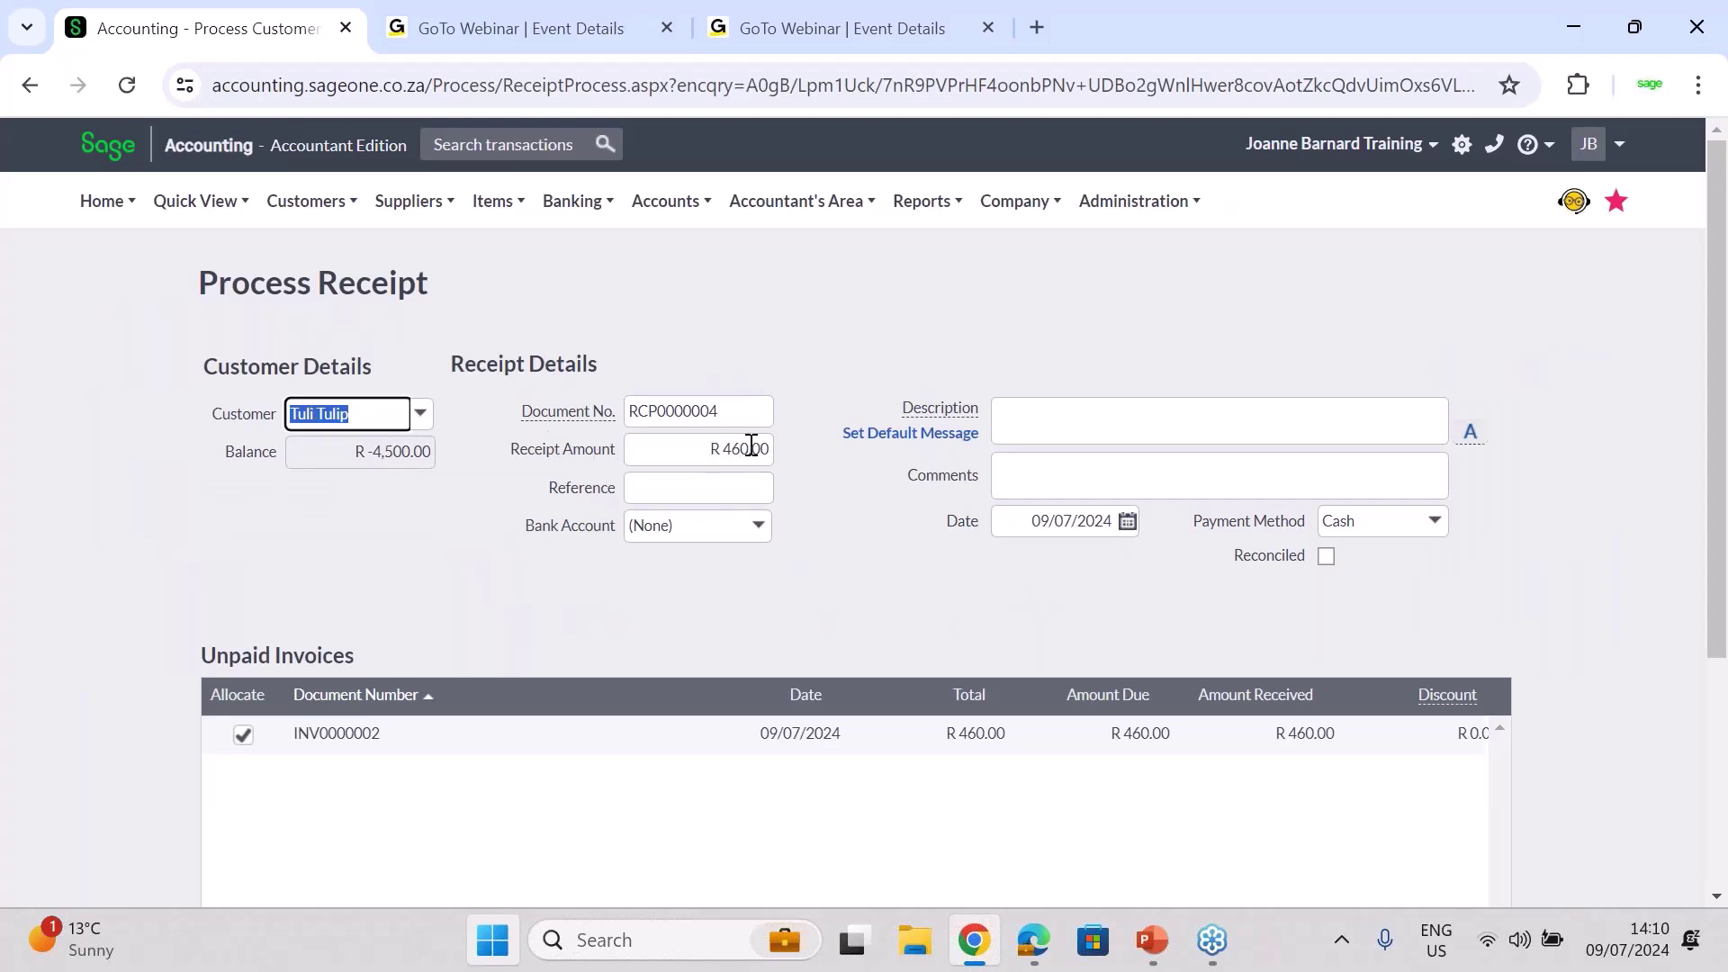
{"action": "left_click", "coordinate": [754, 540]}
{"action": "left_click", "coordinate": [671, 612]}
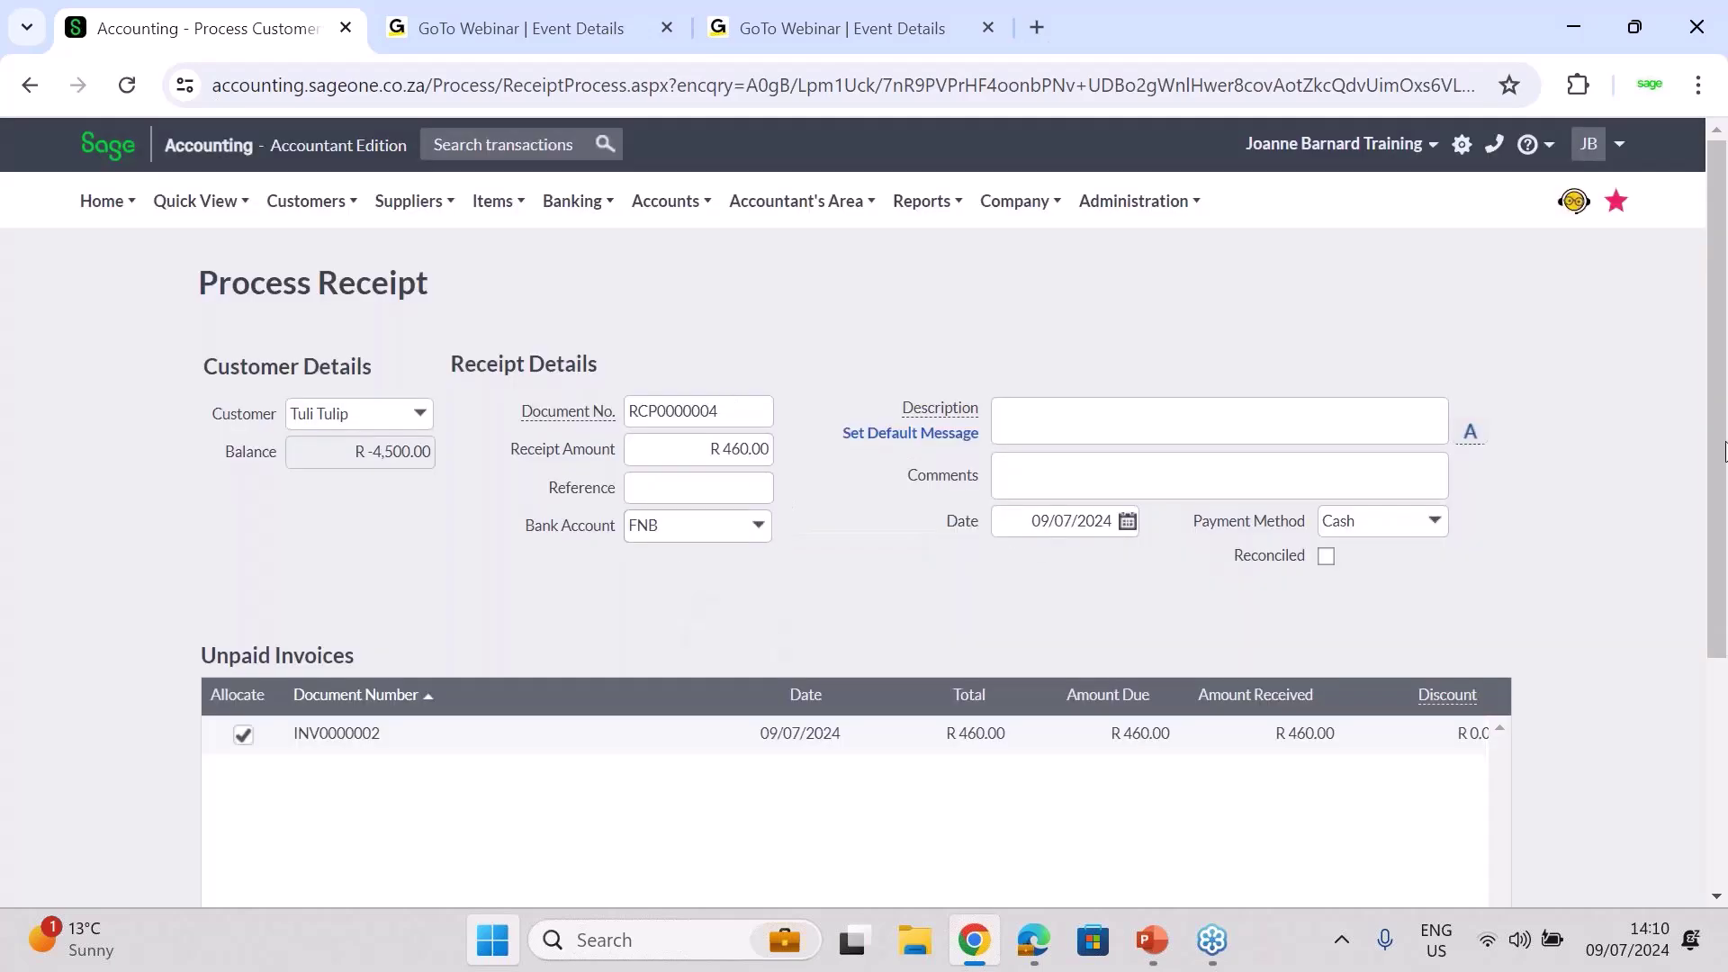
{"action": "scroll", "coordinate": [1724, 450], "scroll_direction": "down", "scroll_amount": 4}
{"action": "left_click", "coordinate": [586, 756]}
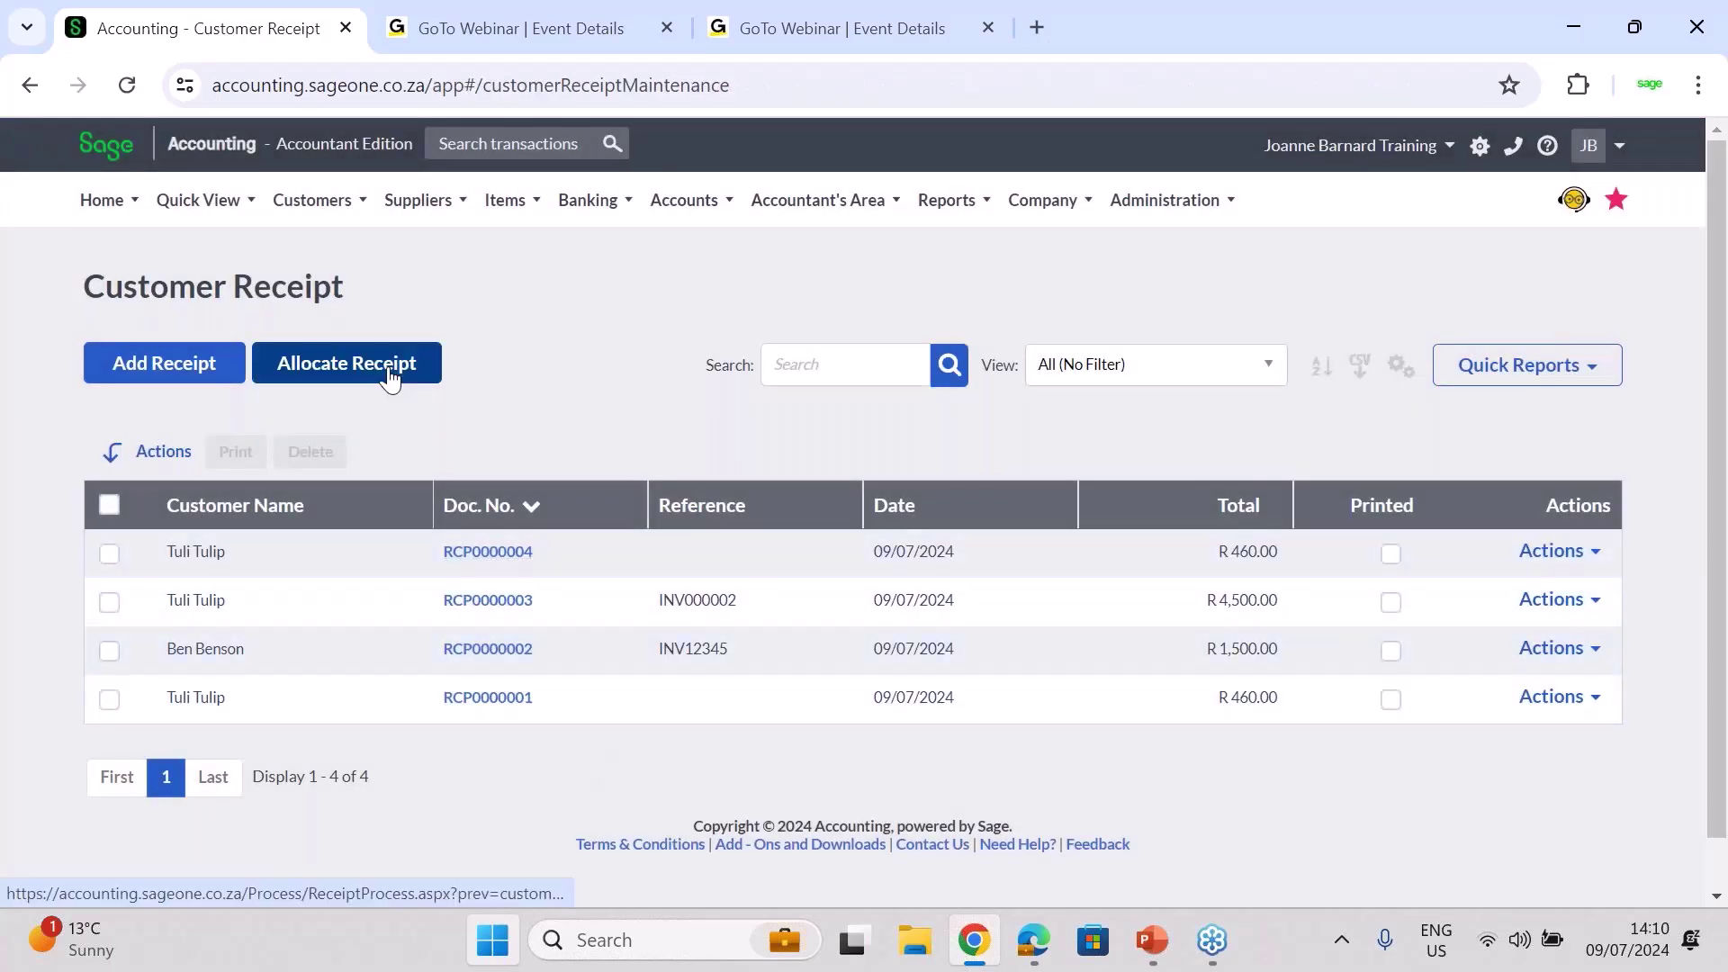
Open the receipt allocations and load the items of the customer billed on INV0000002
{"action": "left_click", "coordinate": [390, 371]}
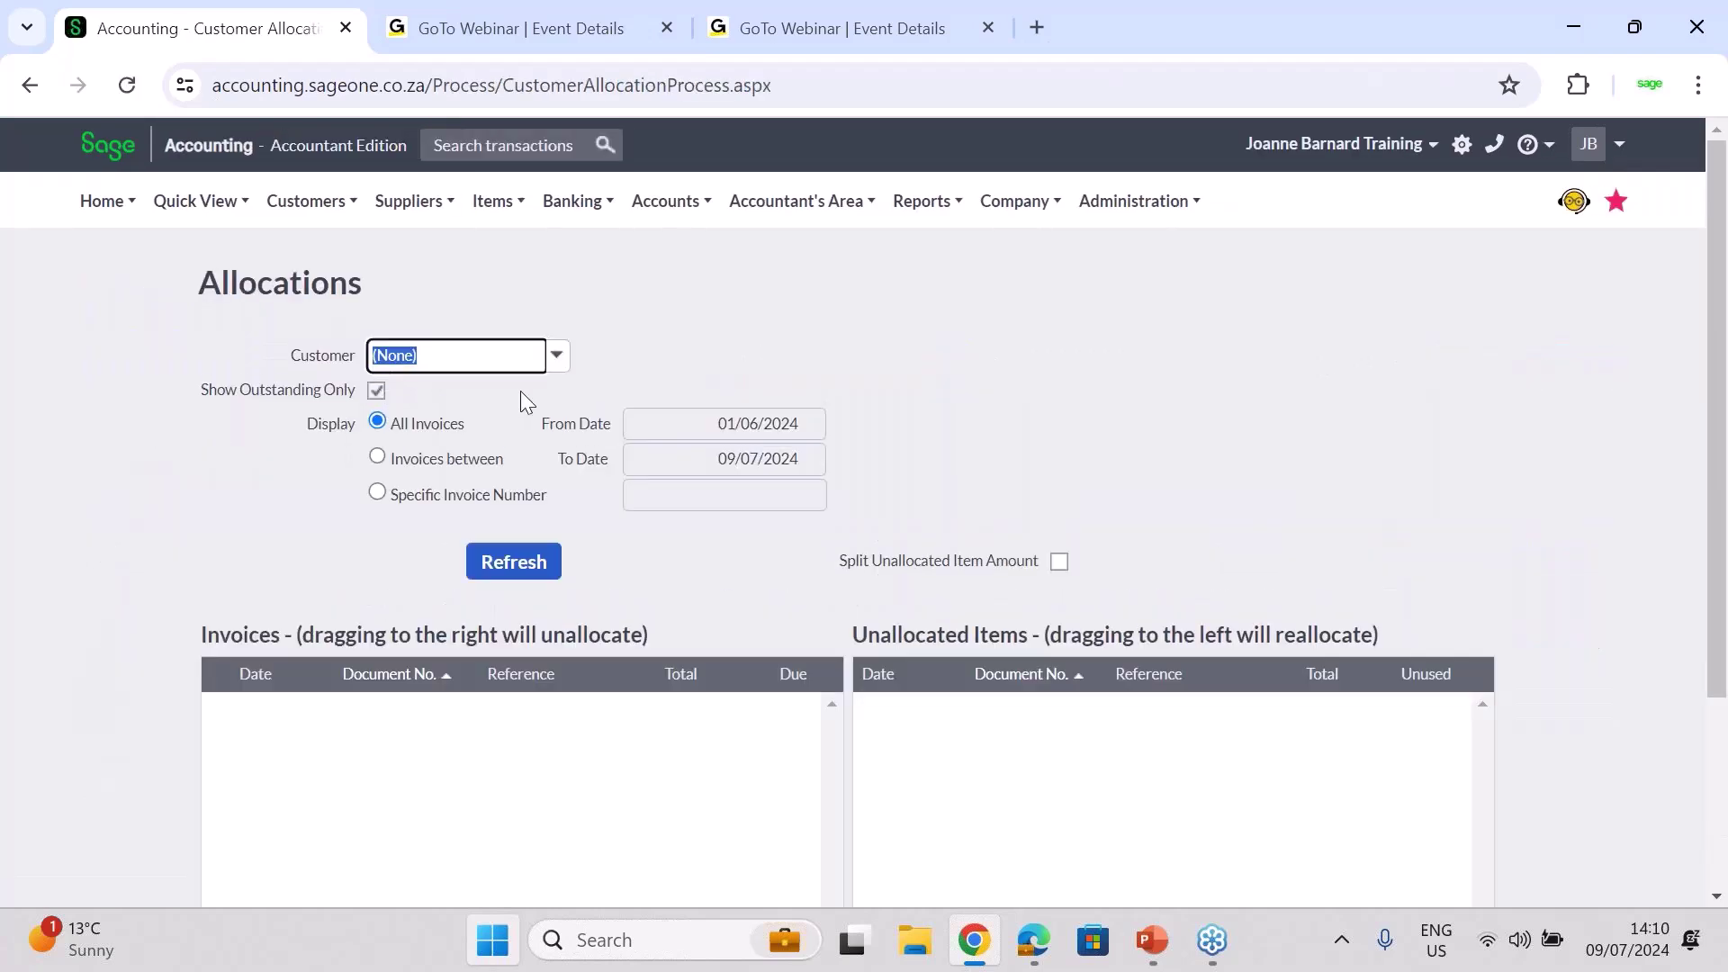
{"action": "left_click", "coordinate": [556, 356]}
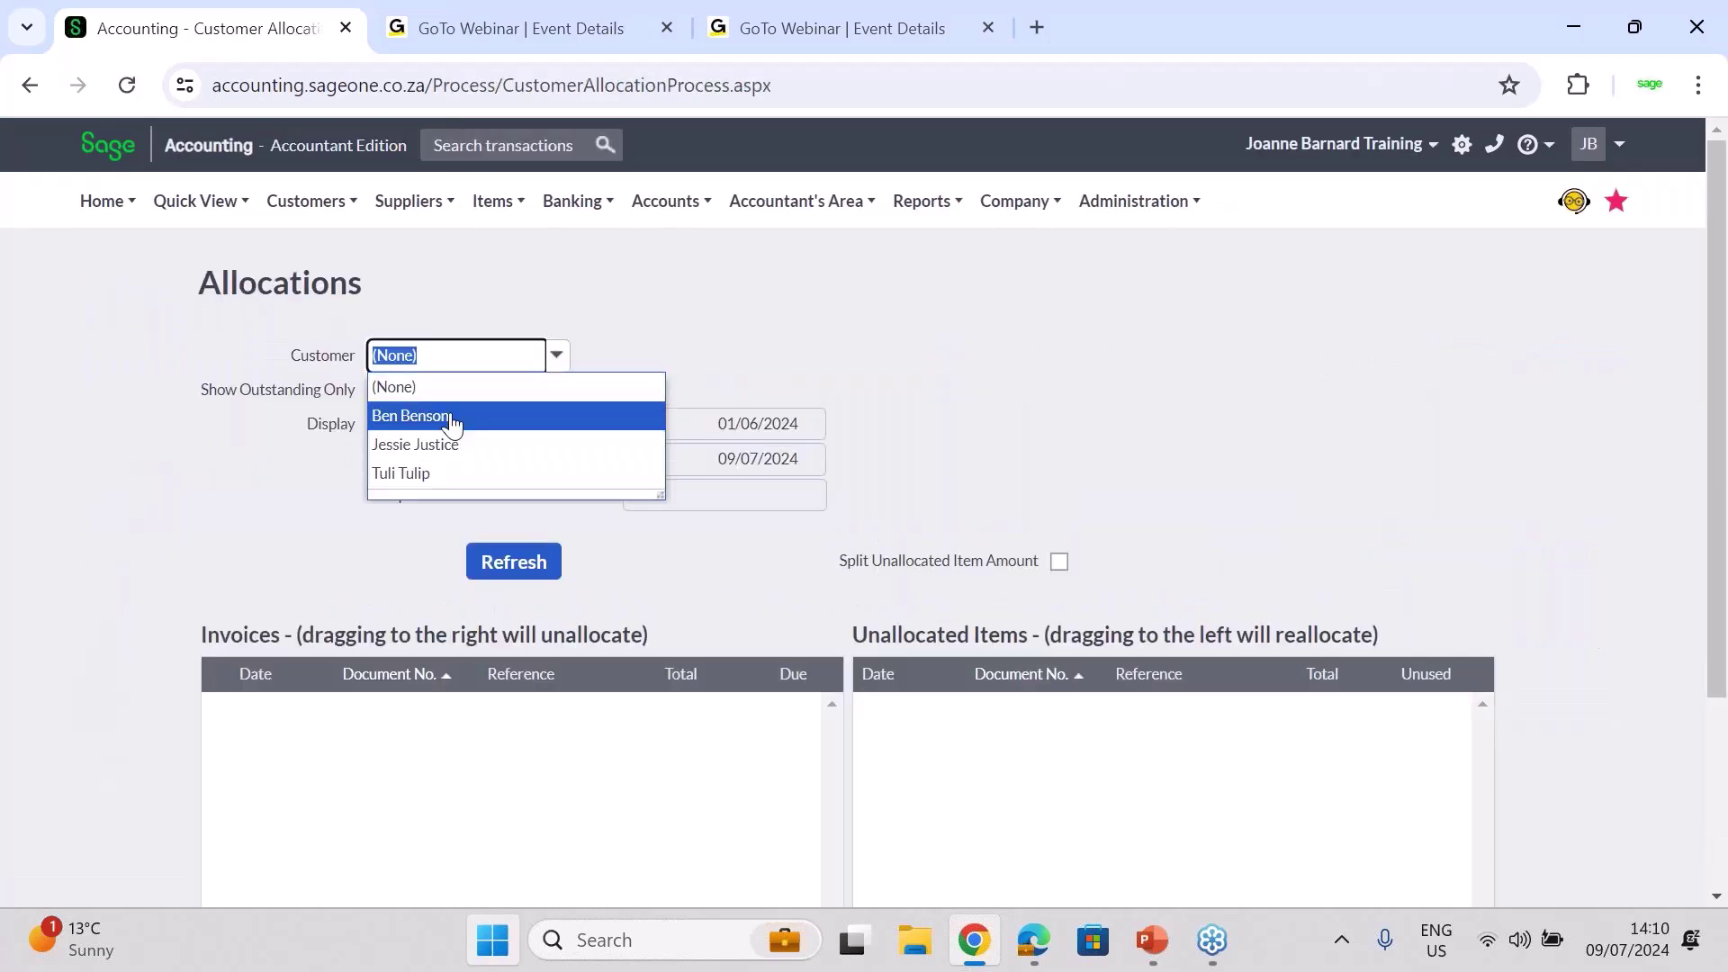
{"action": "left_click", "coordinate": [459, 475]}
{"action": "left_click", "coordinate": [513, 561]}
Include invoices that are no longer outstanding and expand INV0000002 to examine its allocated receipt against the unallocated receipts
{"action": "left_click", "coordinate": [376, 390]}
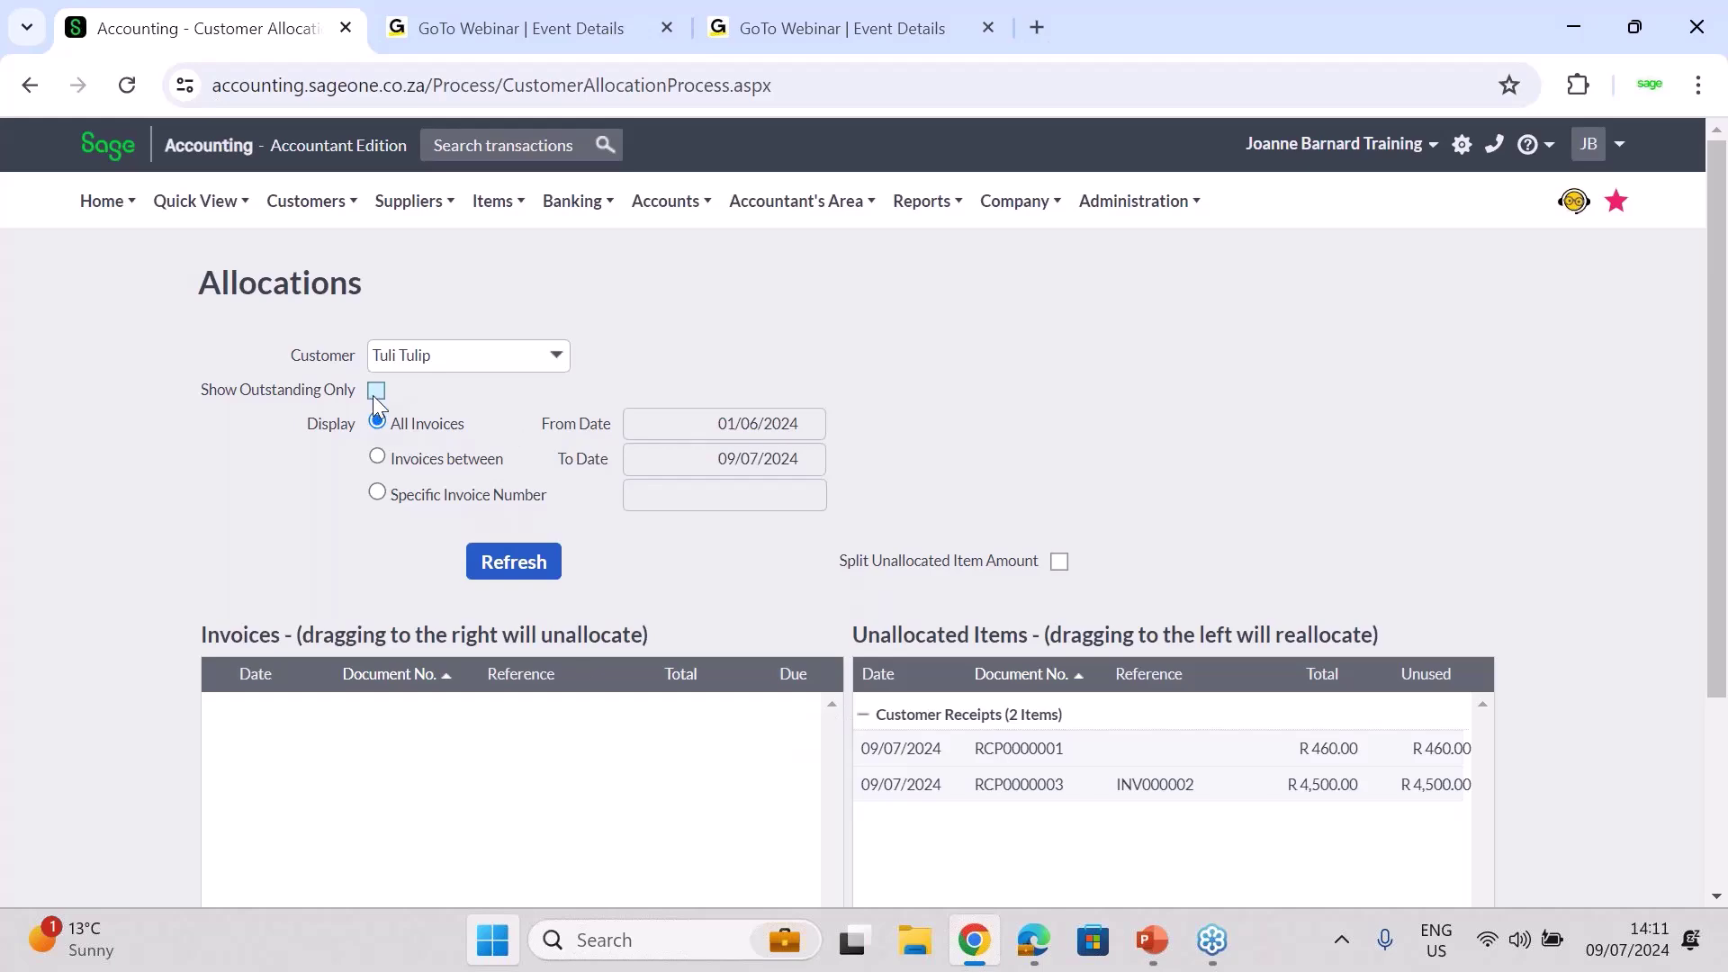
{"action": "left_click", "coordinate": [521, 567]}
{"action": "left_click", "coordinate": [808, 554]}
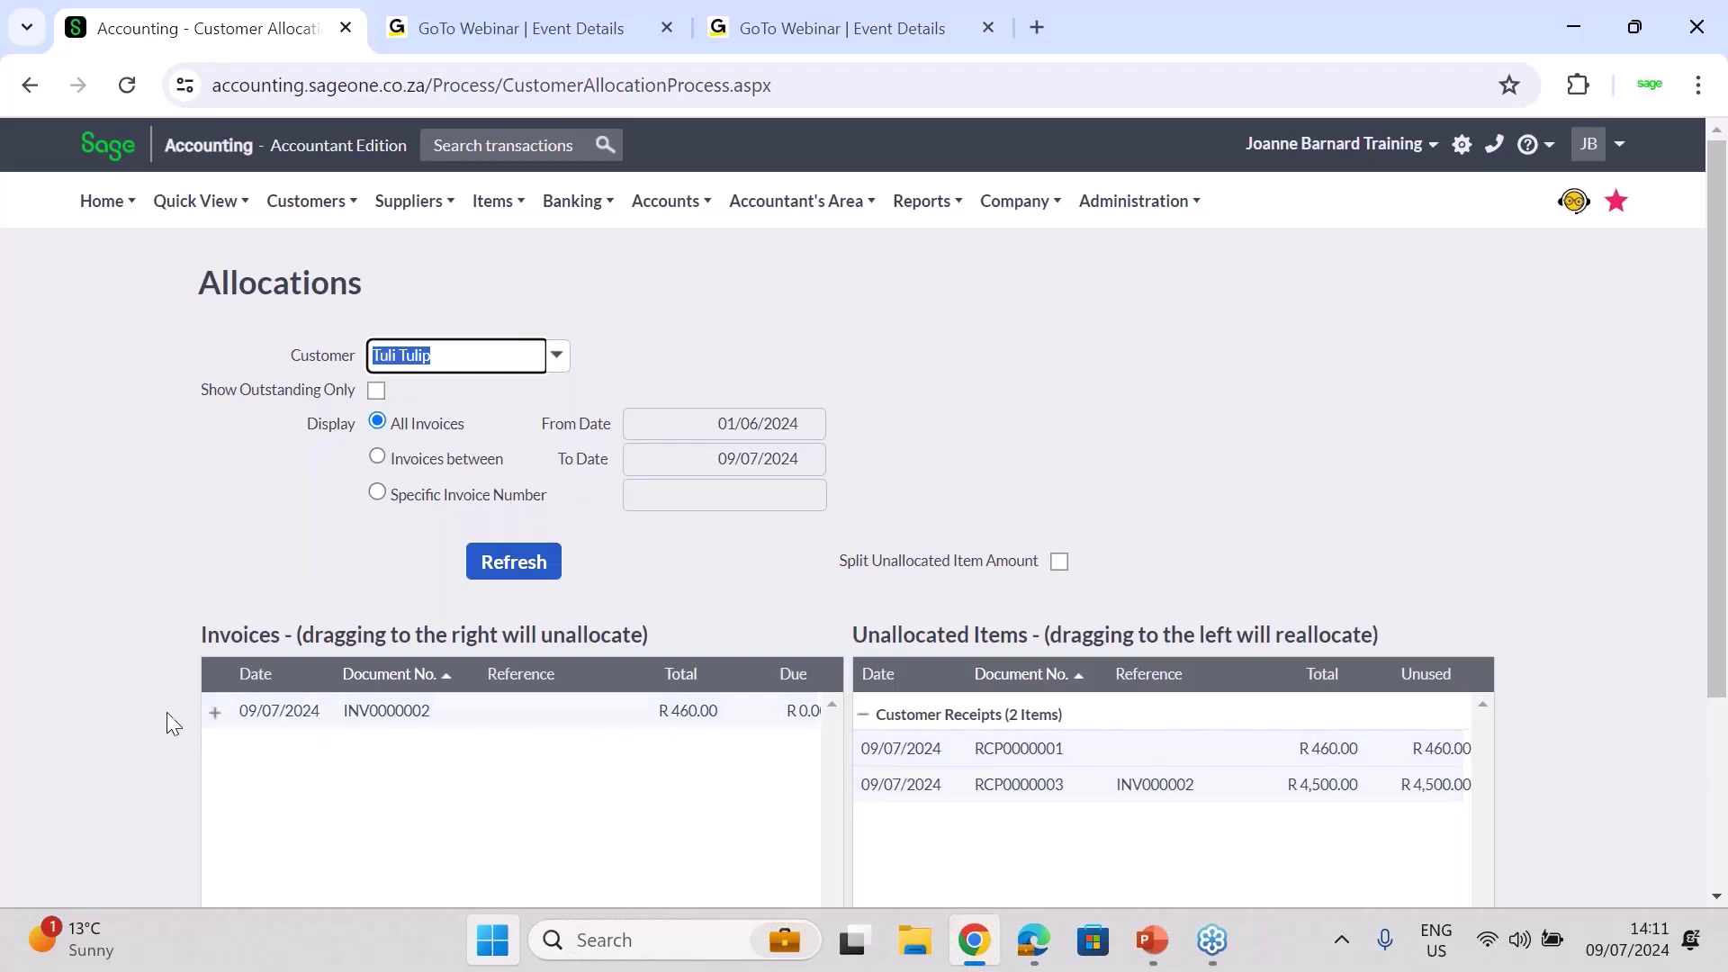
{"action": "left_click", "coordinate": [214, 711]}
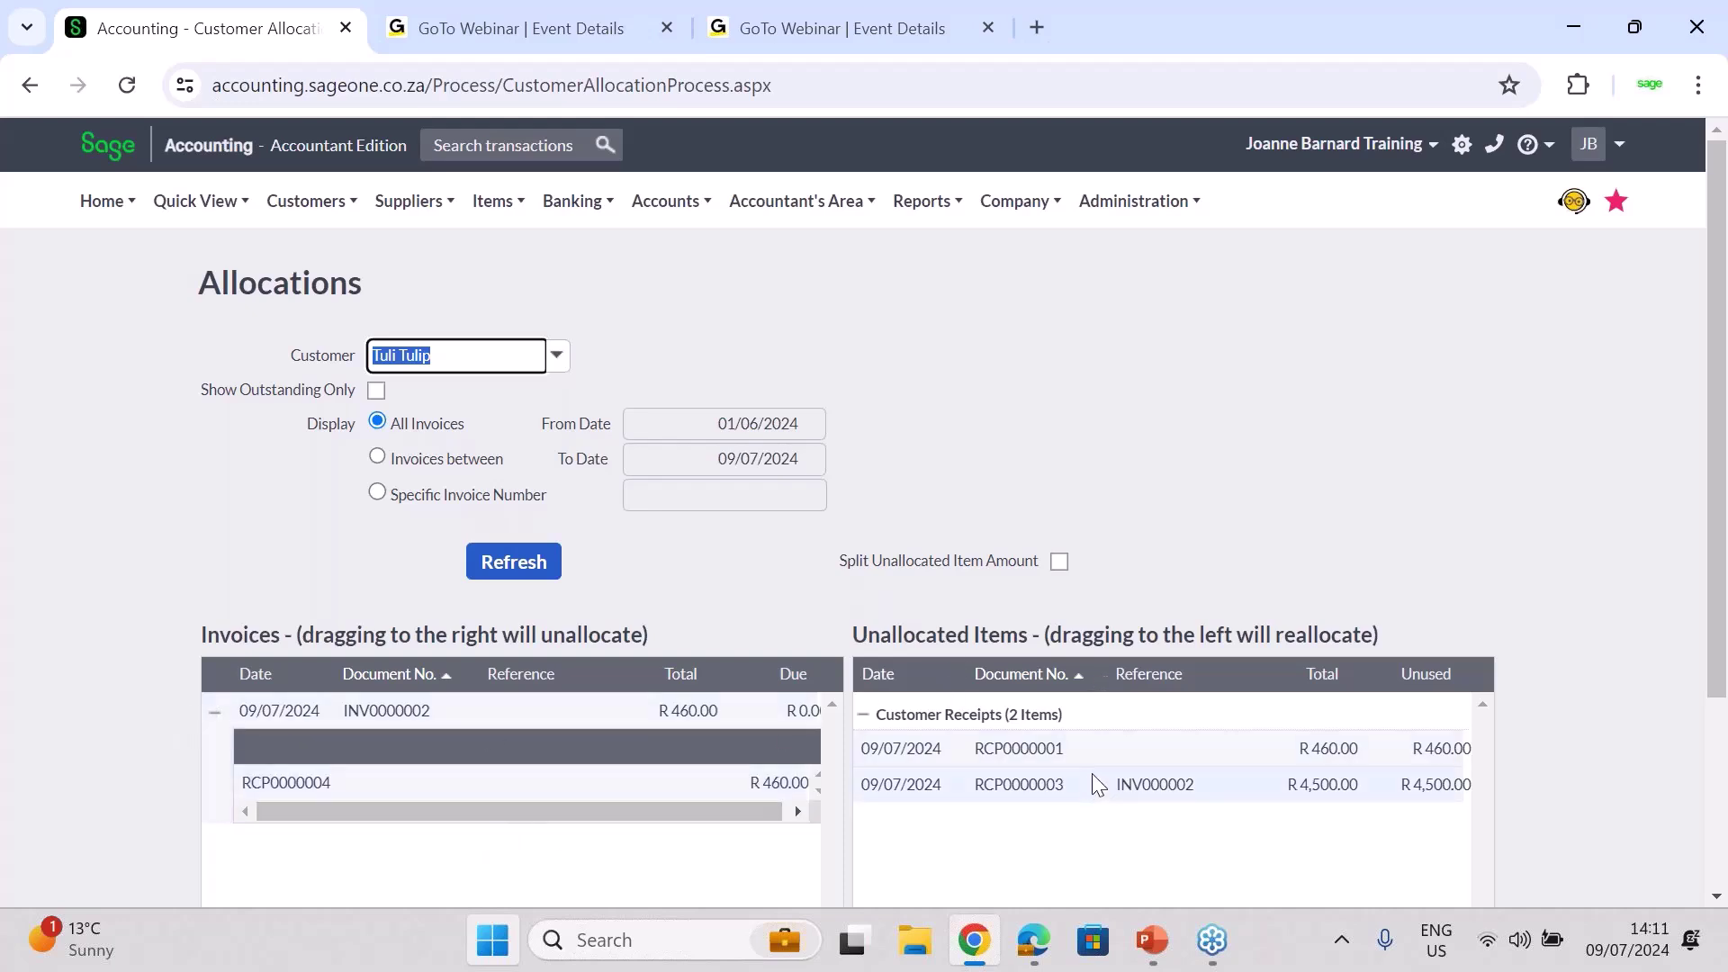
{"action": "left_click", "coordinate": [1122, 747]}
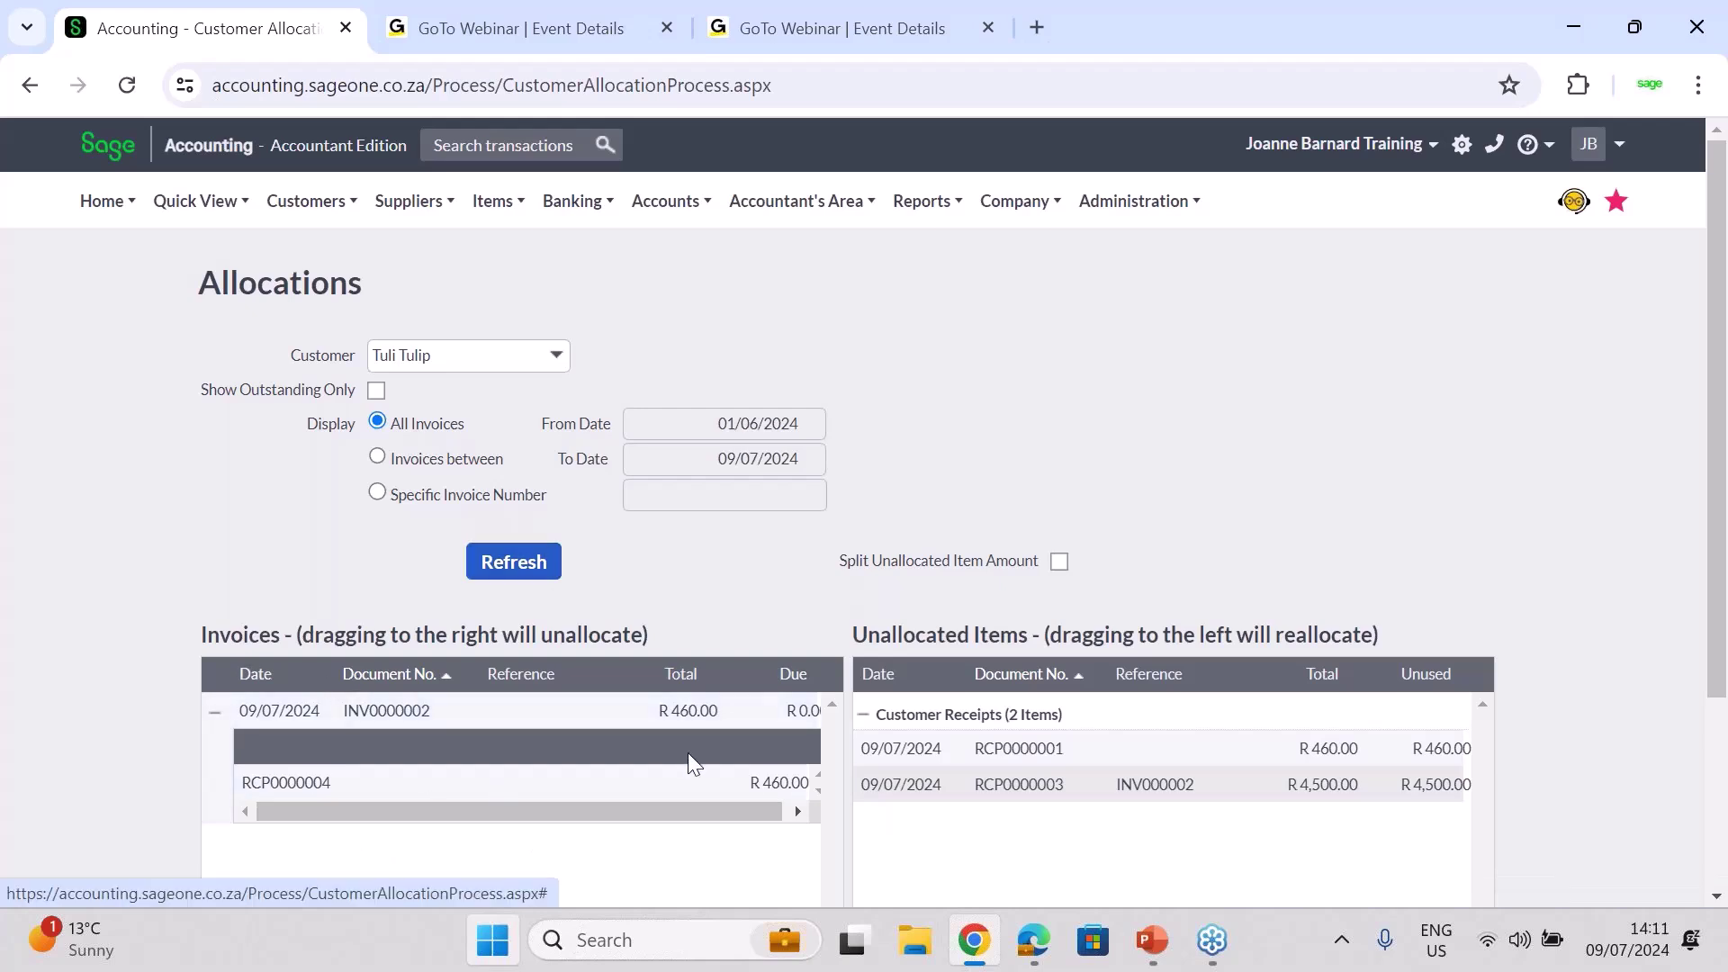
Open the FNB banking transactions and delete the R 4,500.00 customer receipt with reference INV000002
{"action": "mouse_move", "coordinate": [581, 203]}
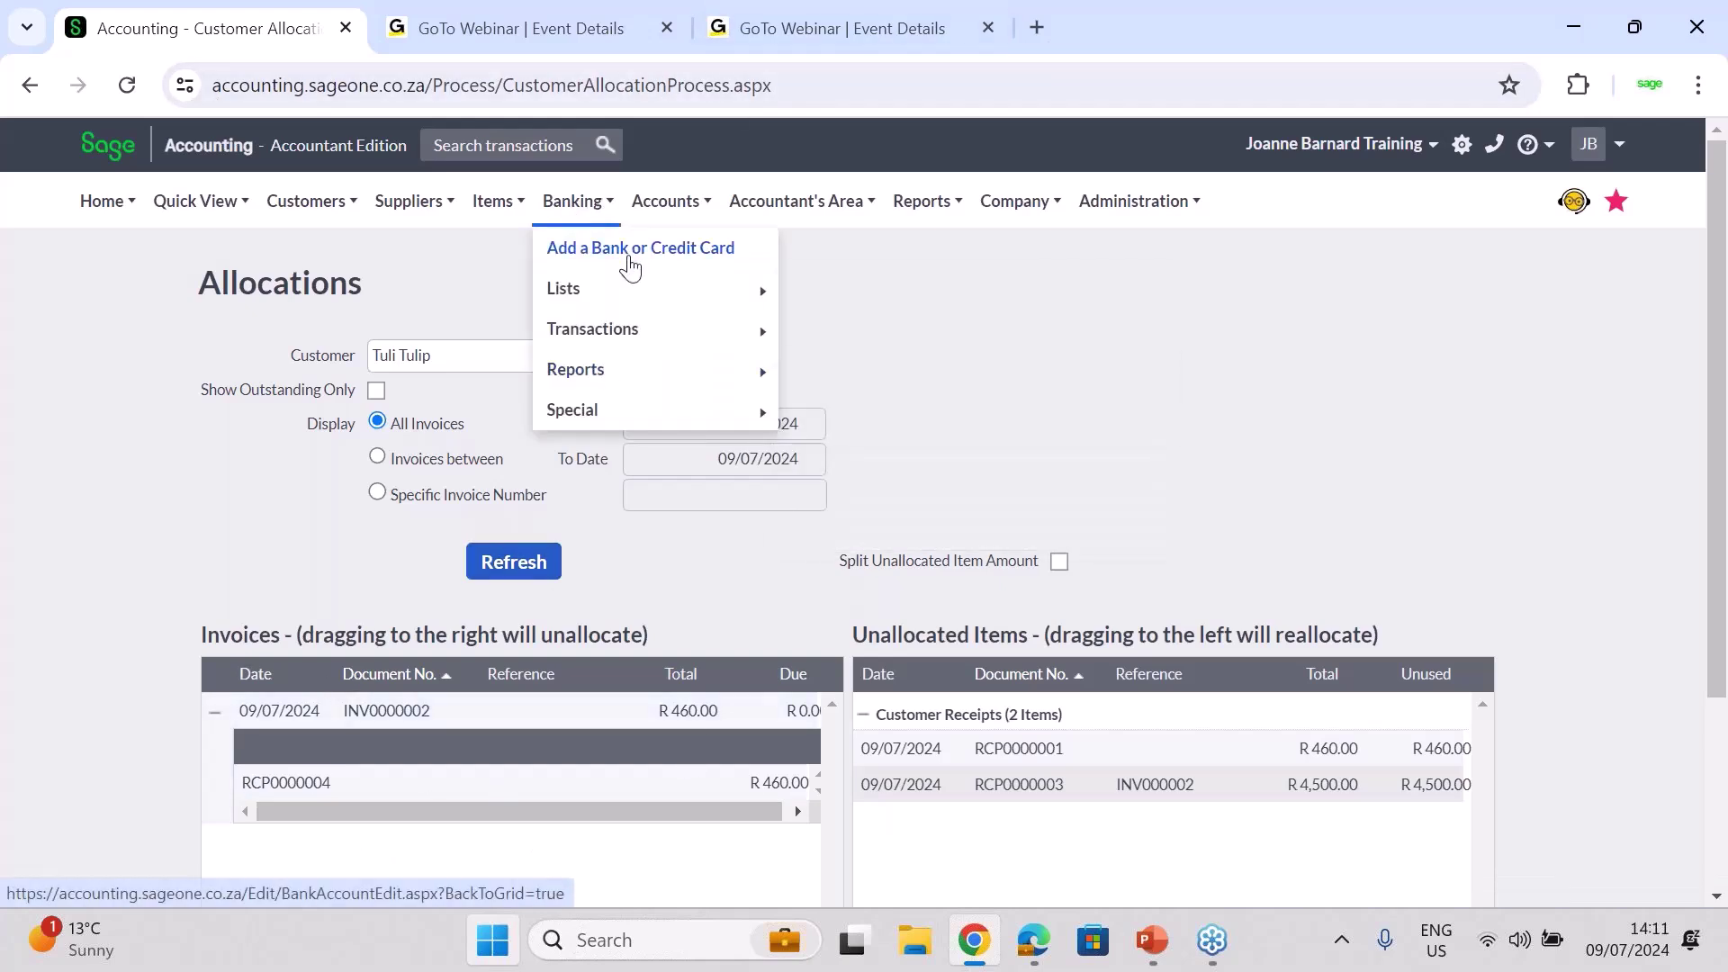
{"action": "mouse_move", "coordinate": [624, 329]}
{"action": "left_click", "coordinate": [801, 331]}
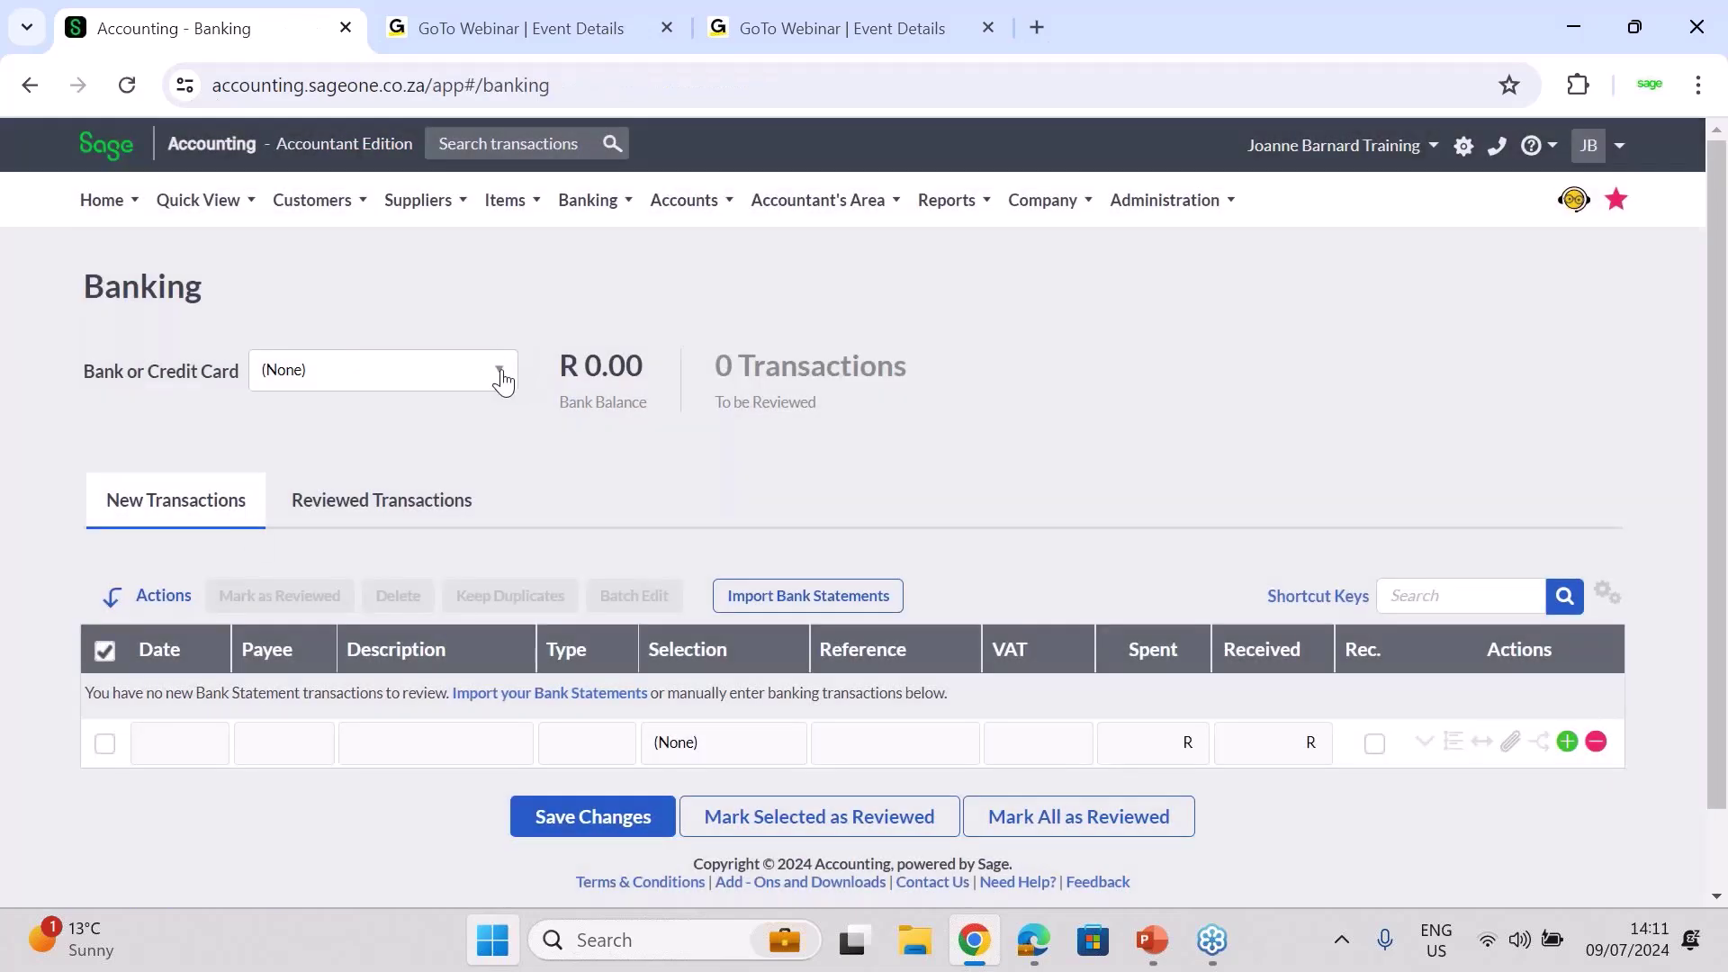
{"action": "left_click", "coordinate": [499, 371]}
{"action": "left_click", "coordinate": [385, 507]}
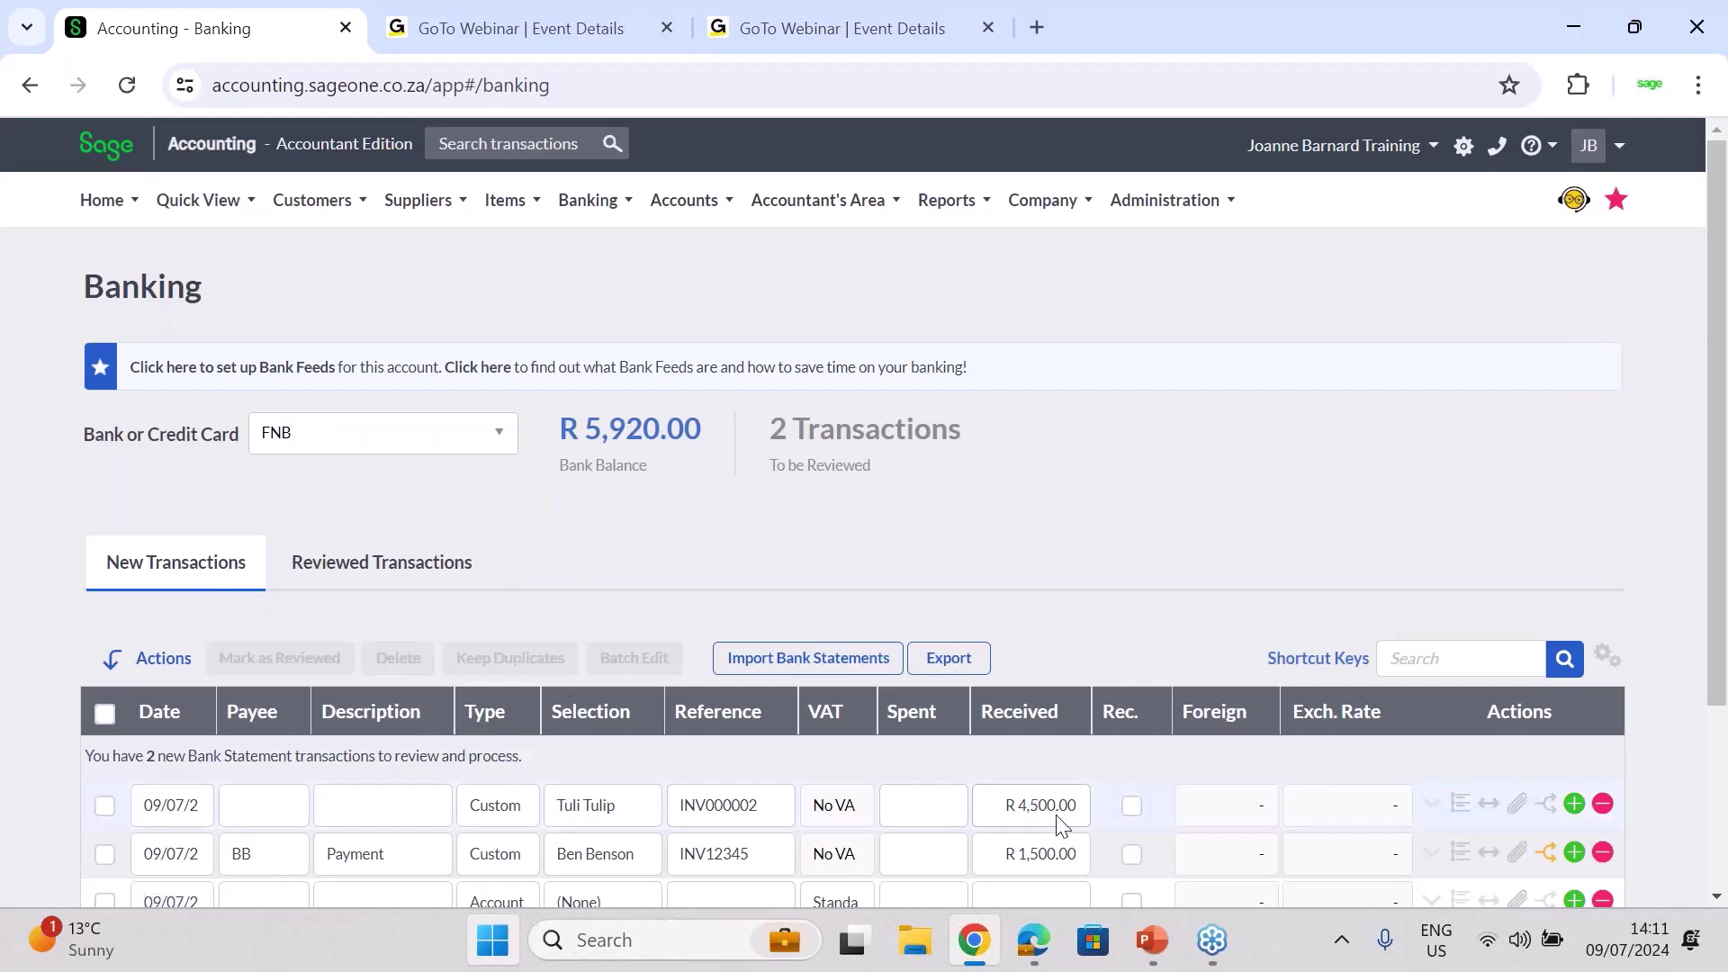
{"action": "left_click", "coordinate": [1602, 803]}
{"action": "left_click", "coordinate": [773, 286]}
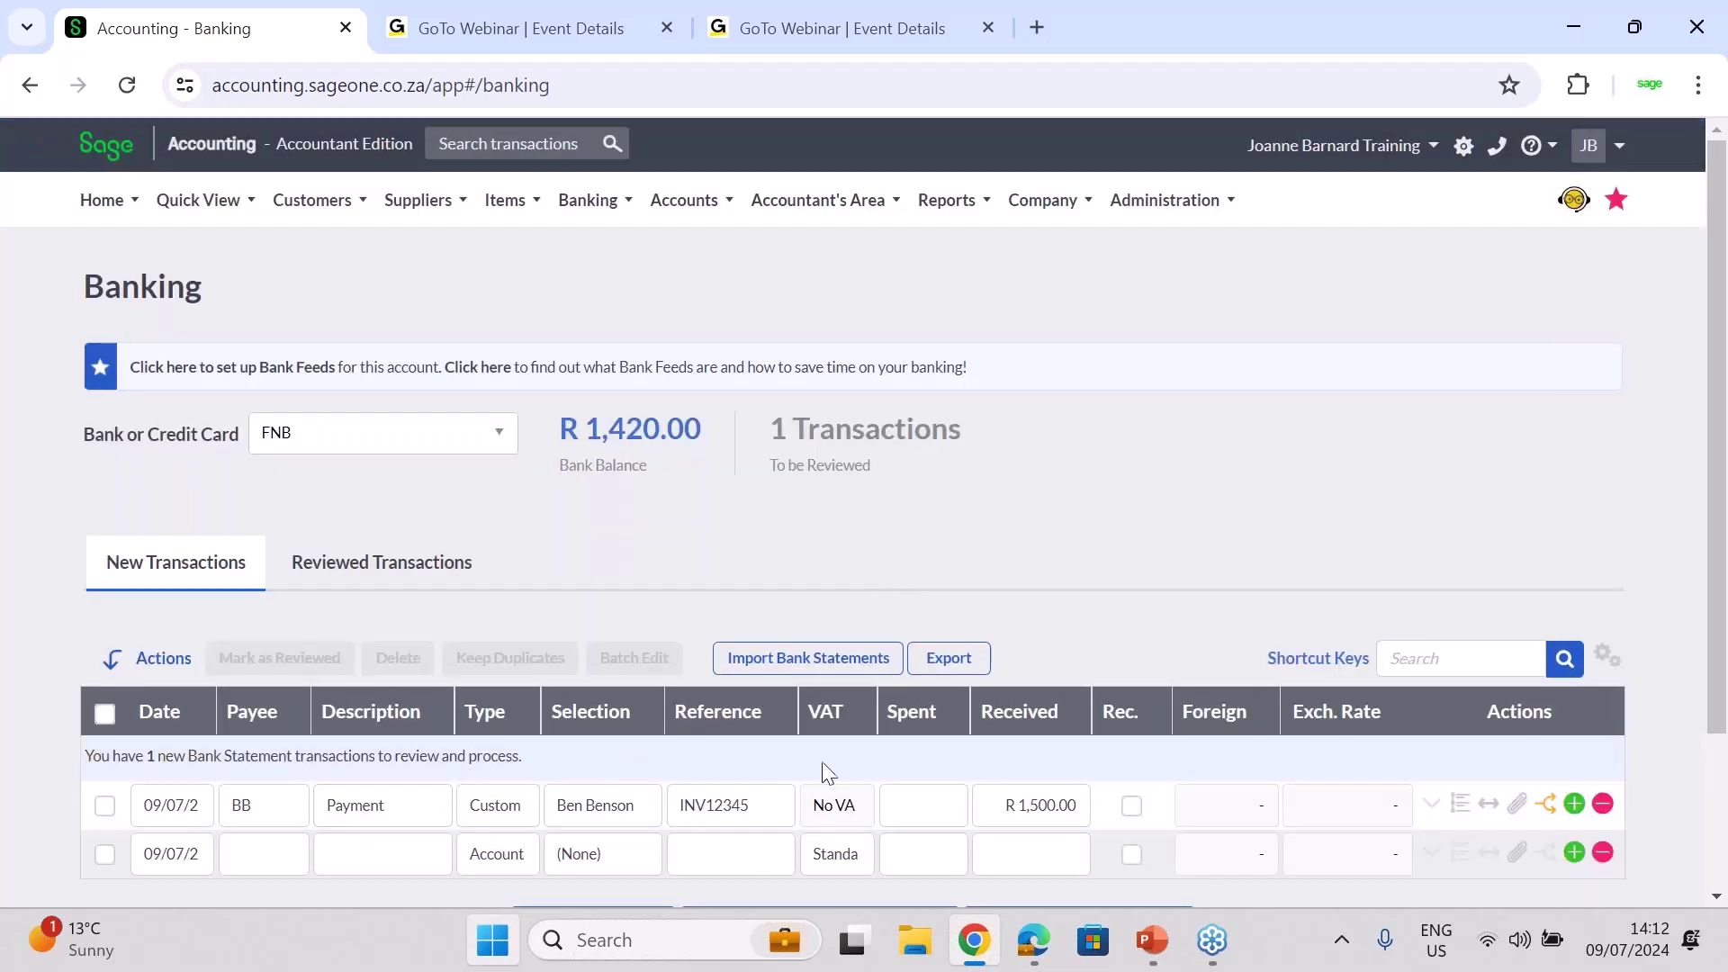
Look over the remaining new transactions and open the reviewed transactions of the FNB account
{"action": "scroll", "coordinate": [1721, 769], "scroll_direction": "down", "scroll_amount": 2}
{"action": "scroll", "coordinate": [1720, 769], "scroll_direction": "down", "scroll_amount": 1}
{"action": "scroll", "coordinate": [444, 656], "scroll_direction": "up", "scroll_amount": 3}
{"action": "left_click", "coordinate": [374, 559]}
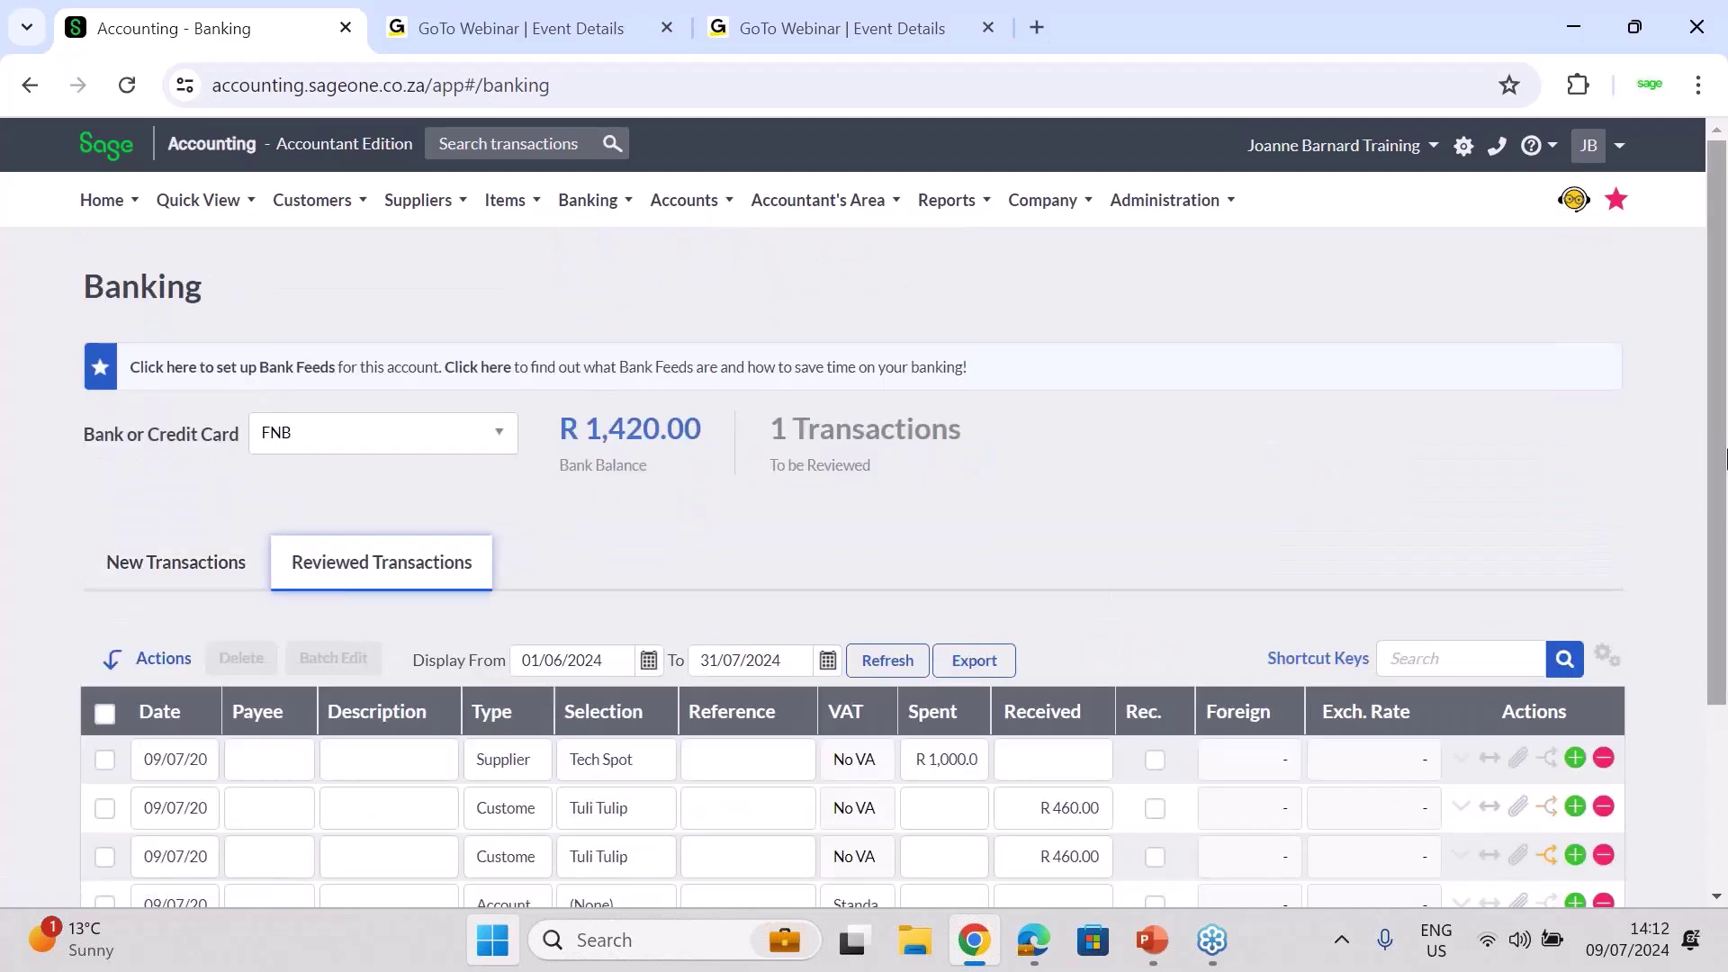
Delete the first of the two R 460.00 customer receipts from the reviewed FNB transactions
{"action": "scroll", "coordinate": [294, 633], "scroll_direction": "down", "scroll_amount": 2}
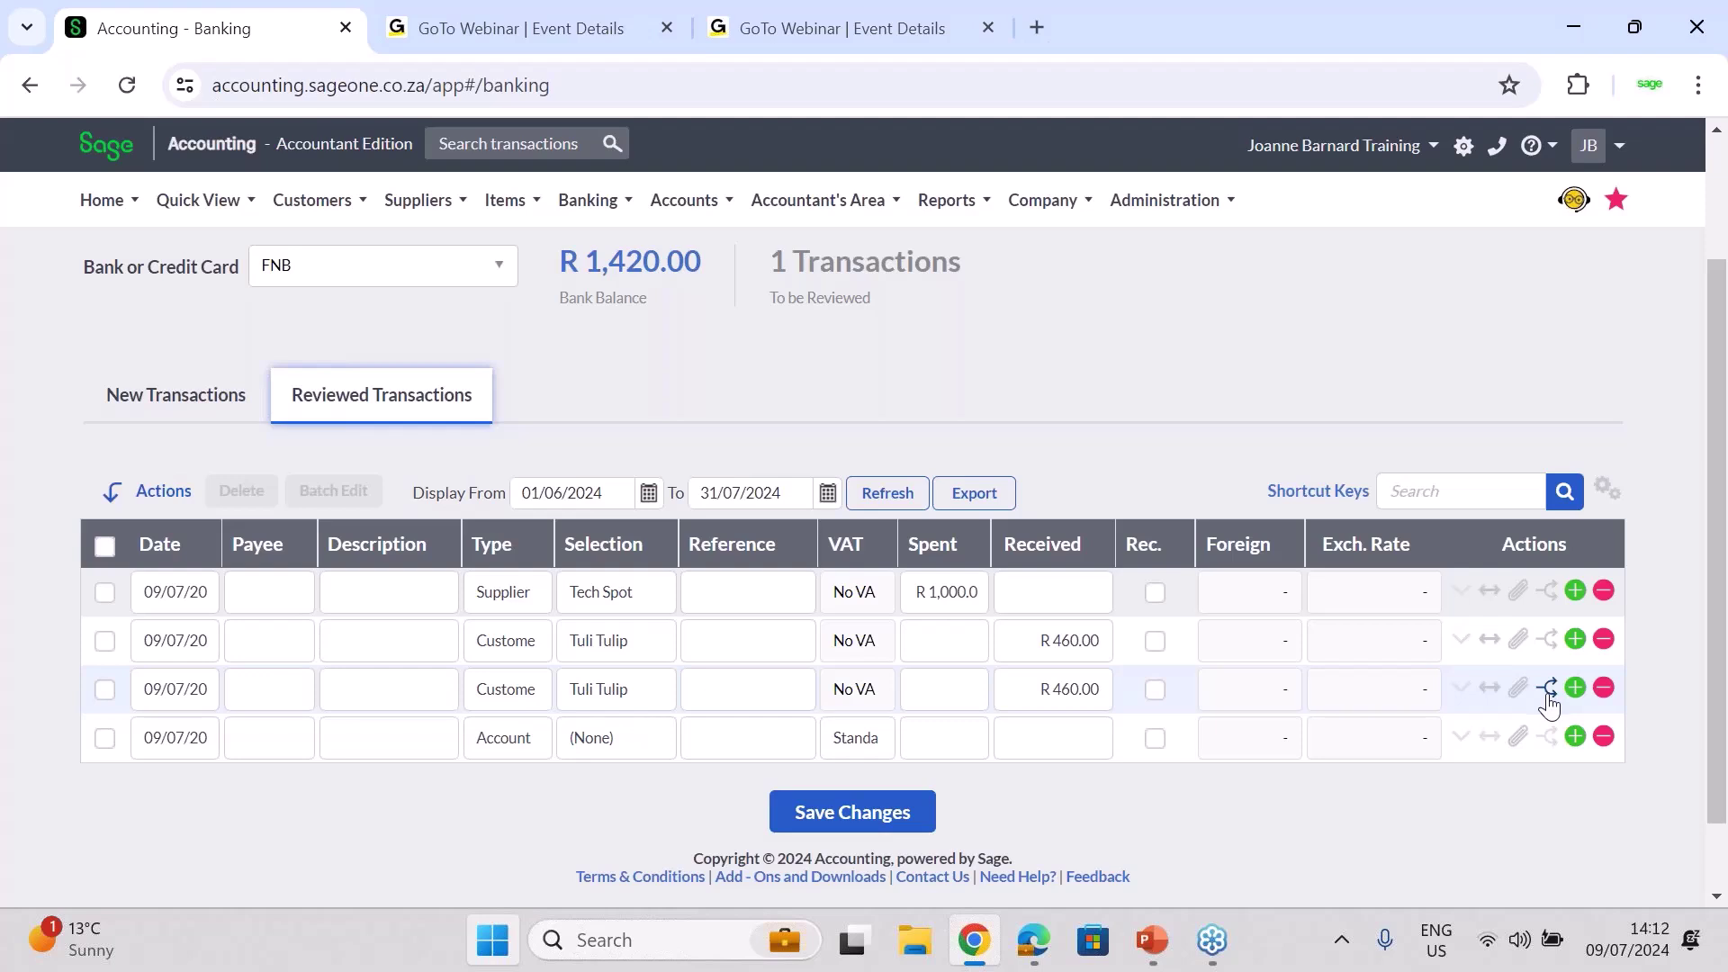
{"action": "left_click", "coordinate": [1605, 642]}
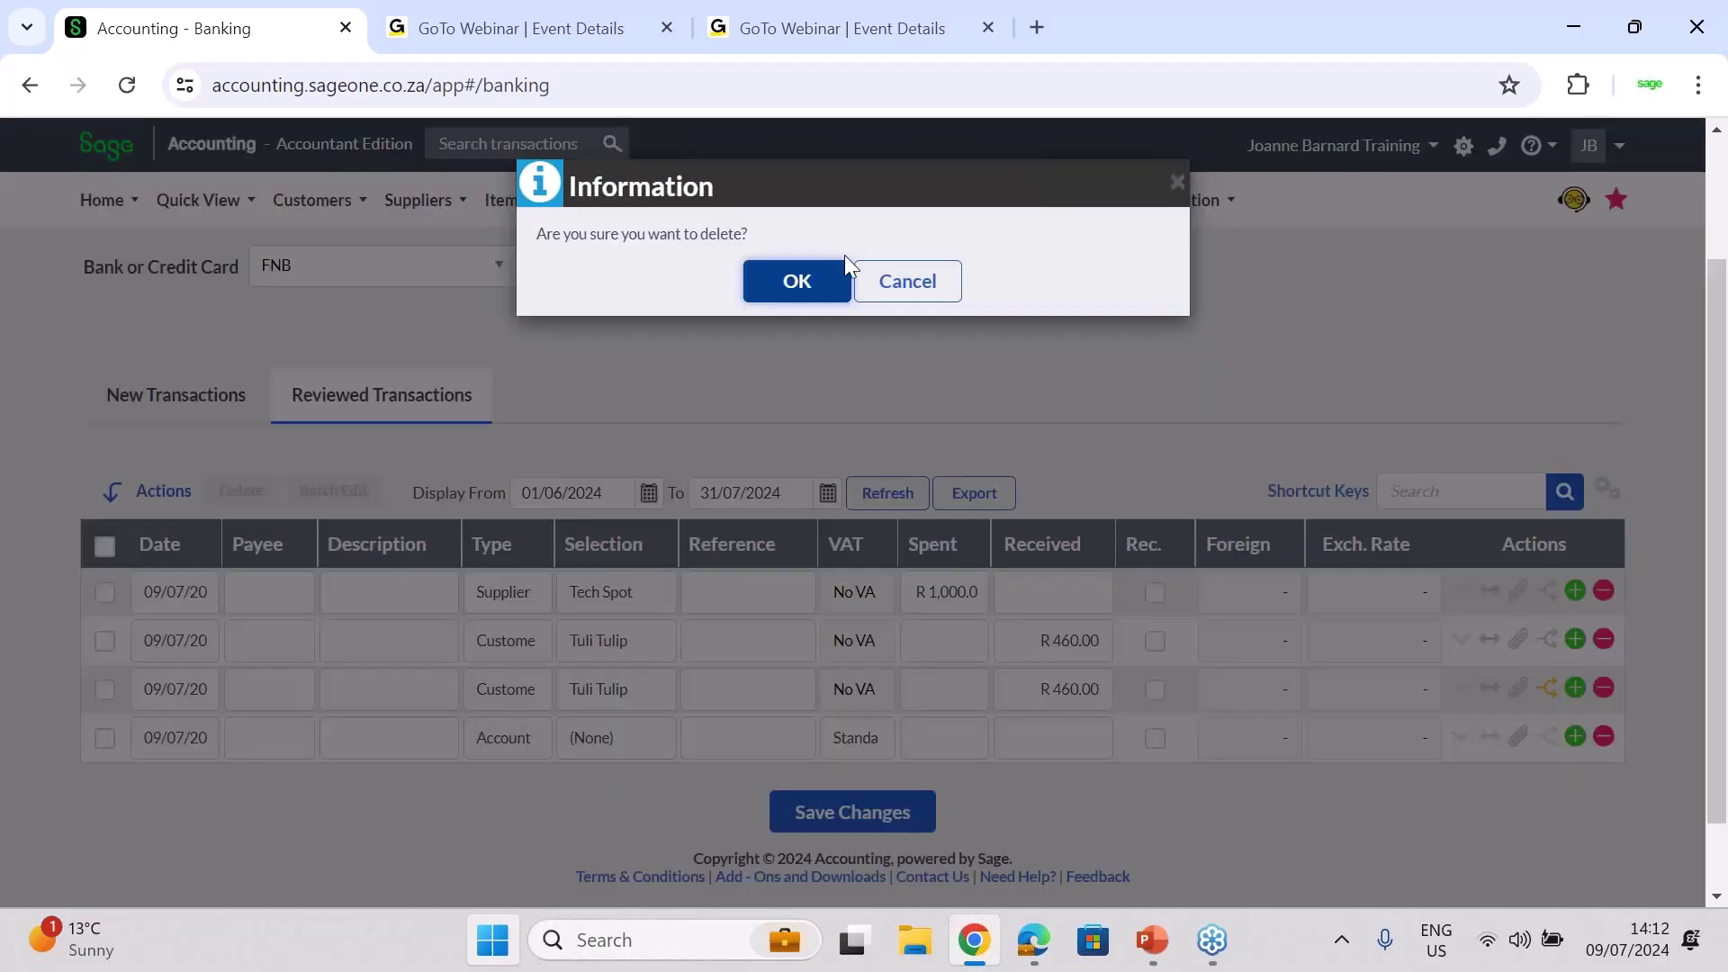
{"action": "left_click", "coordinate": [792, 277]}
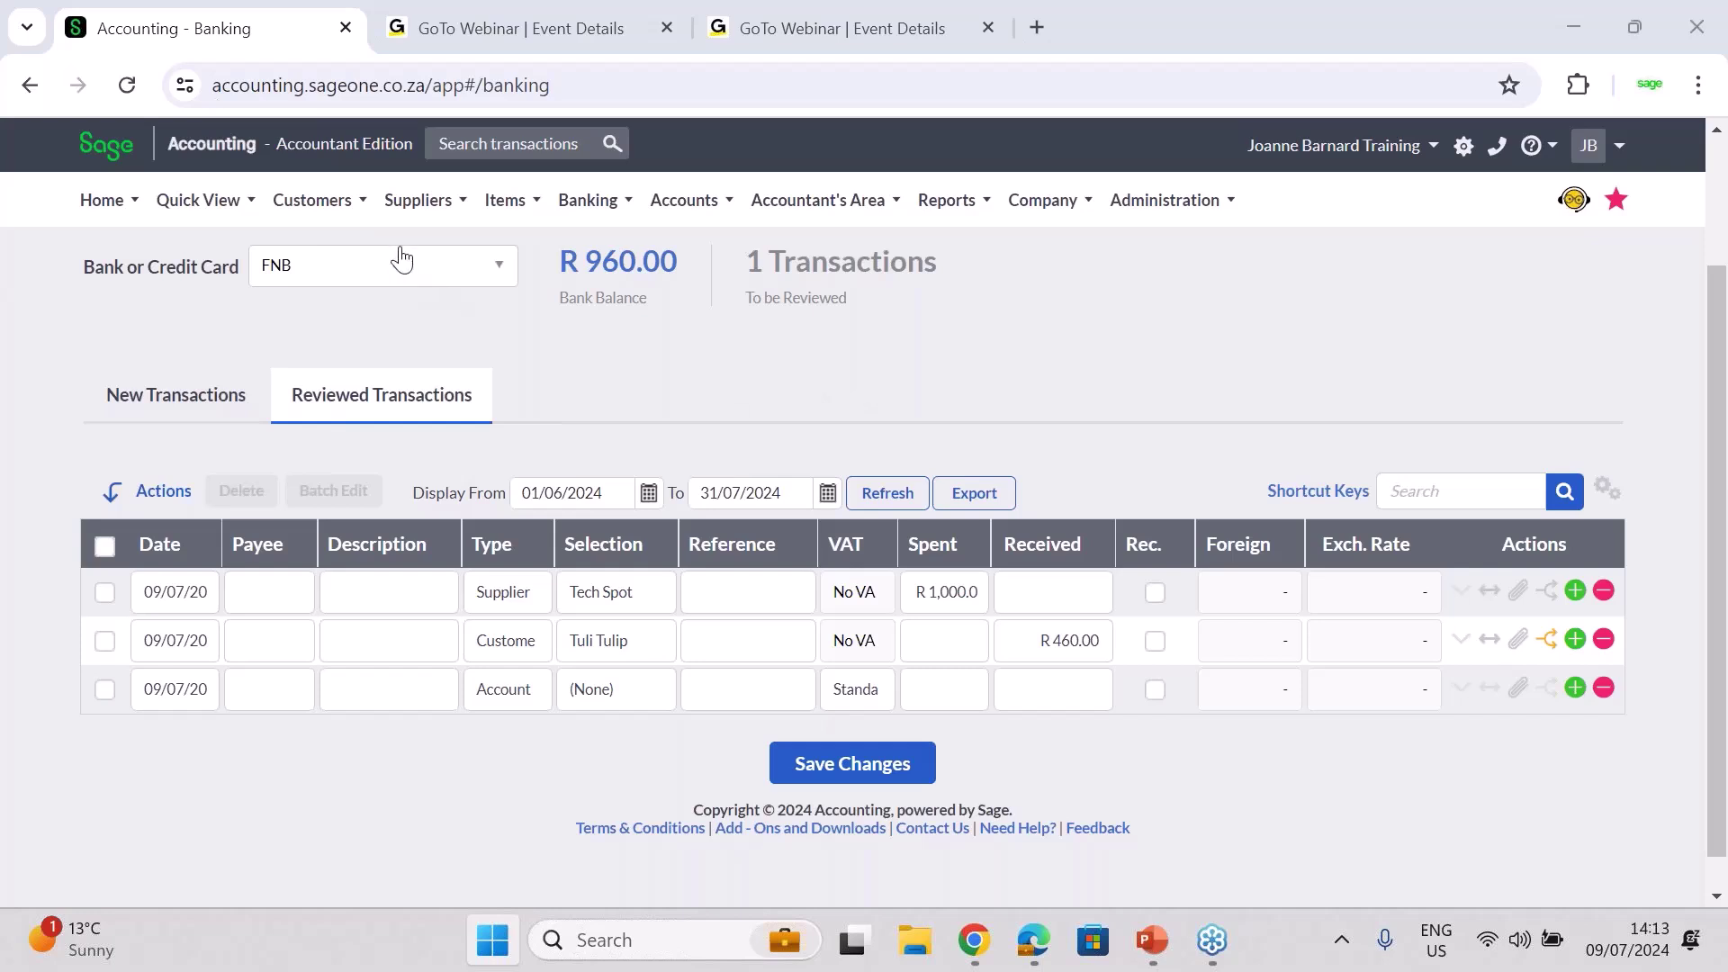
Open the list of supplier invoices
{"action": "mouse_move", "coordinate": [425, 207]}
{"action": "mouse_move", "coordinate": [467, 339]}
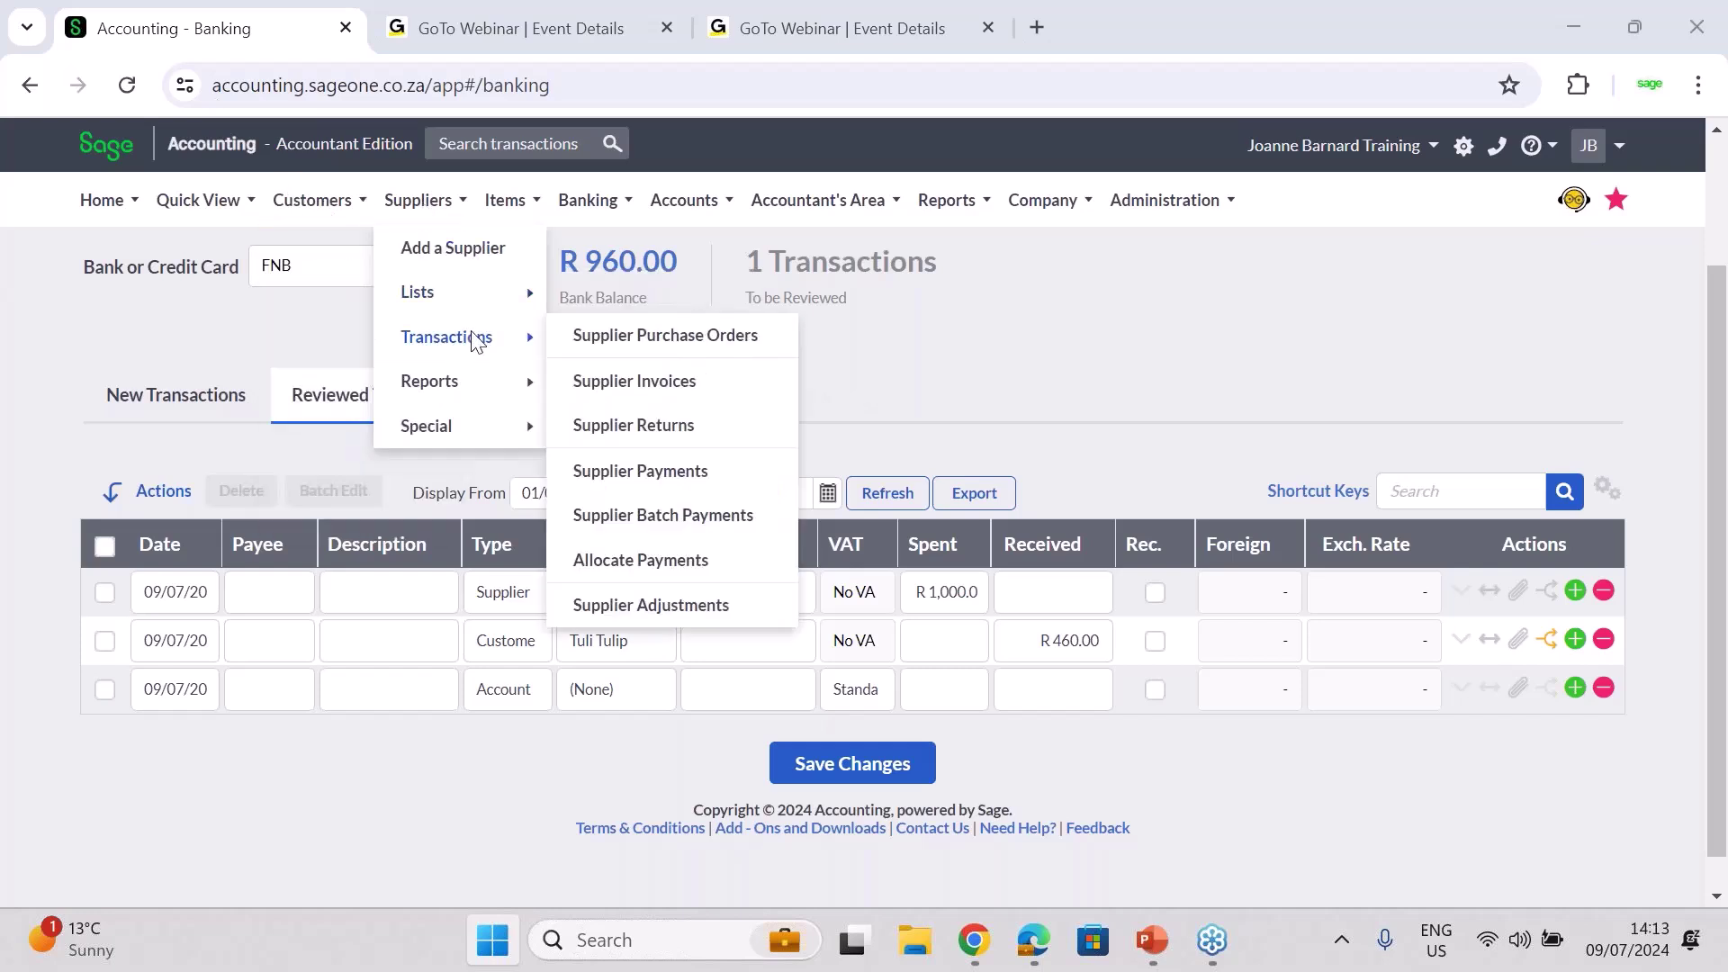
{"action": "left_click", "coordinate": [639, 386]}
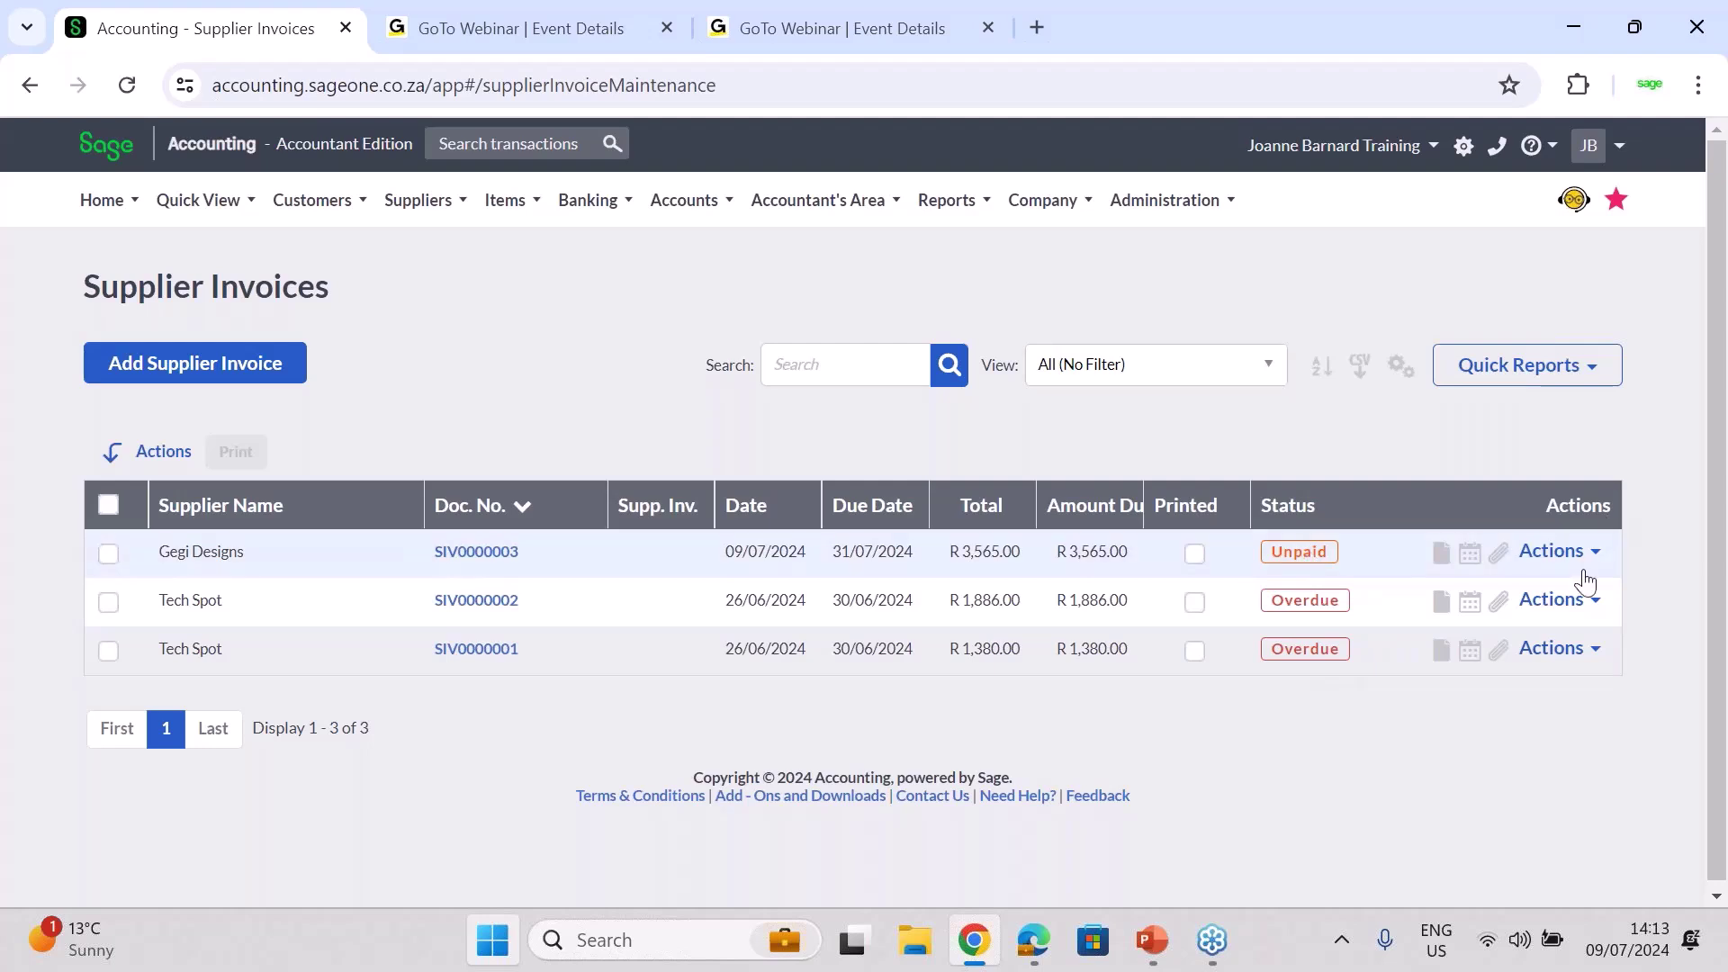
{"action": "left_click", "coordinate": [1557, 600]}
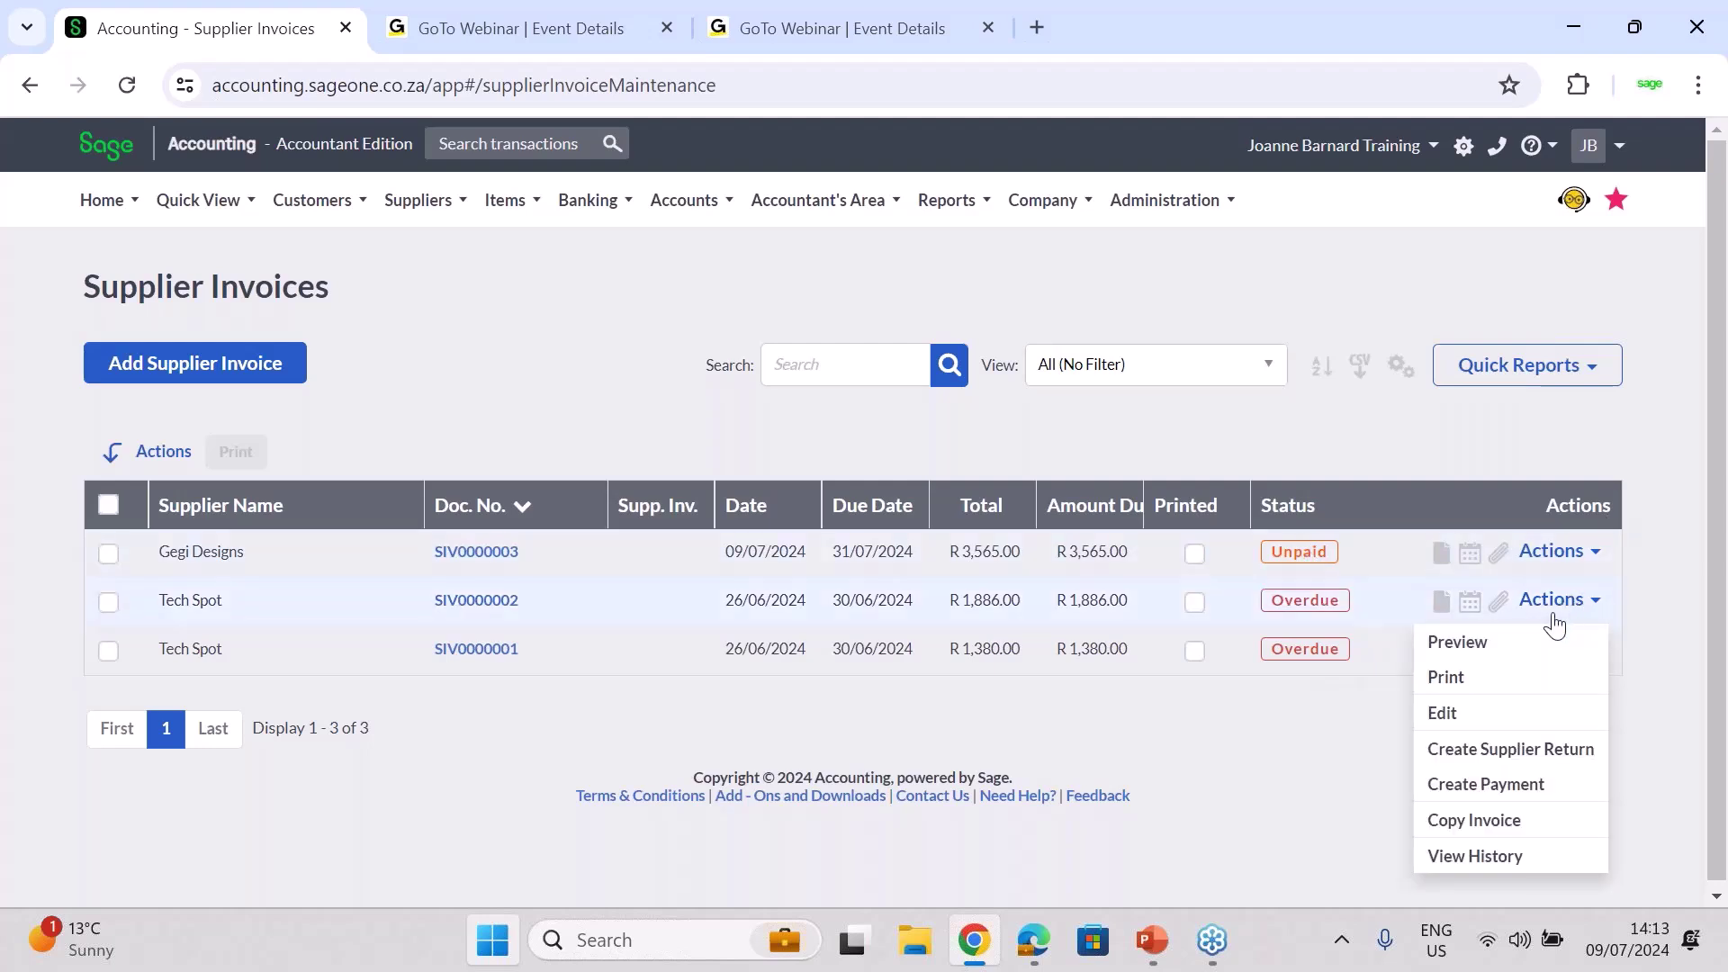
{"action": "left_click", "coordinate": [1490, 749]}
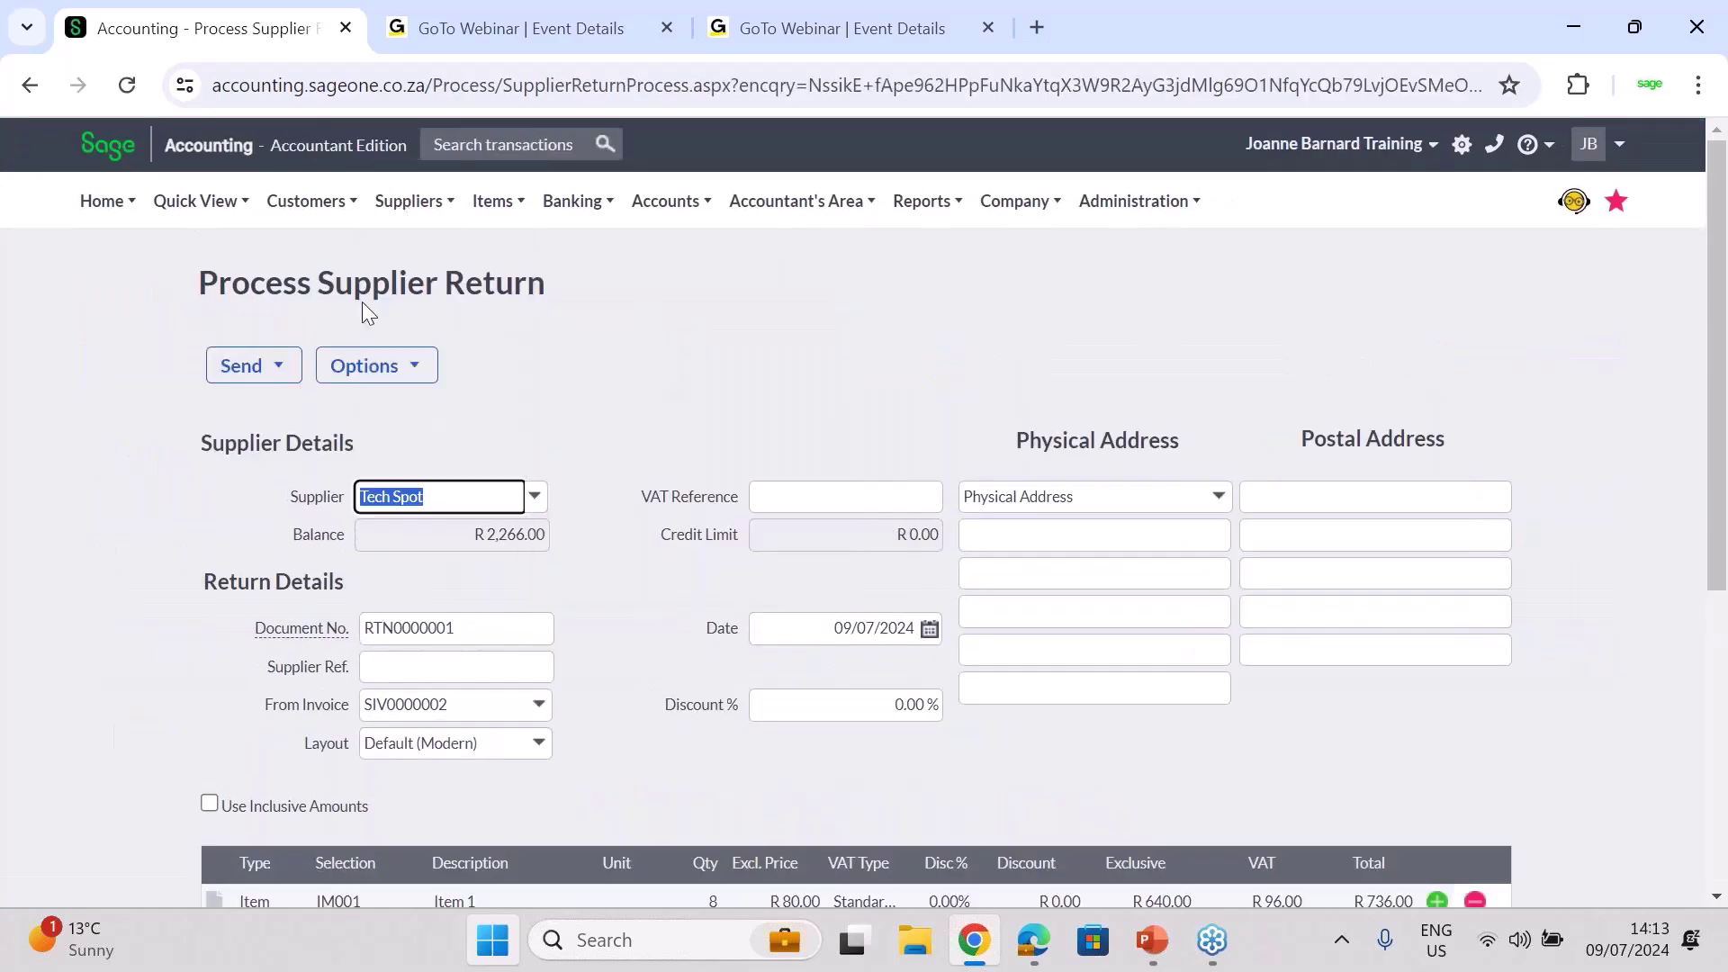
{"action": "mouse_move", "coordinate": [413, 210]}
{"action": "mouse_move", "coordinate": [477, 326]}
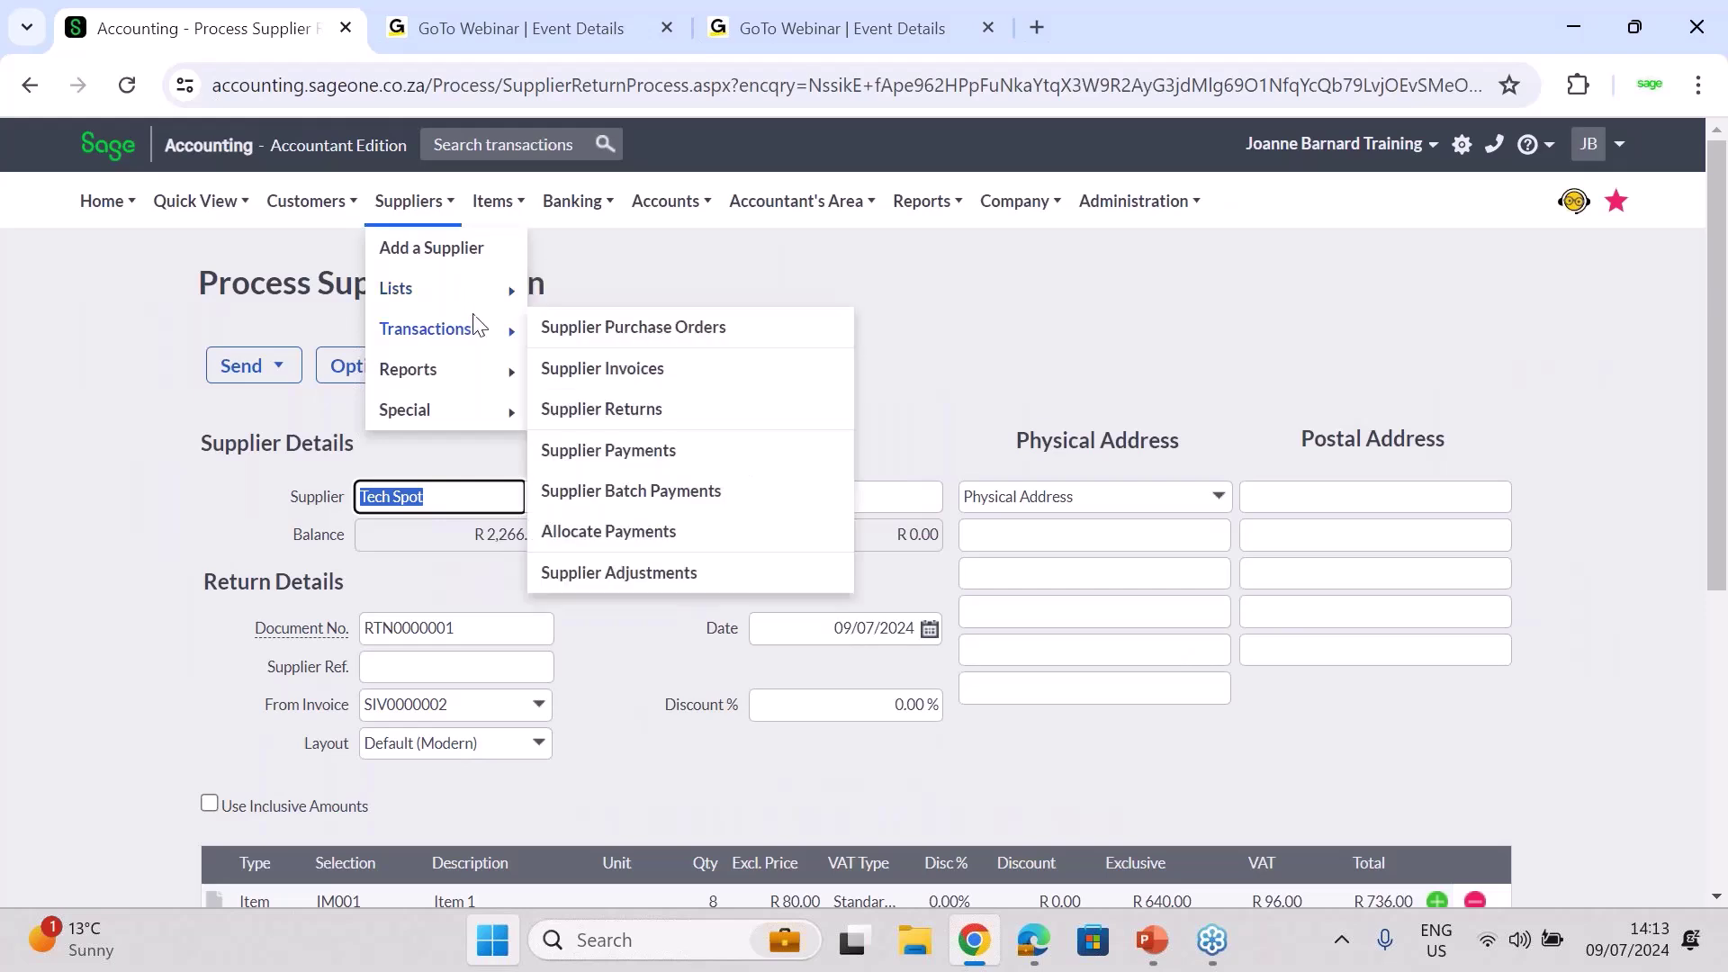
{"action": "left_click", "coordinate": [646, 369]}
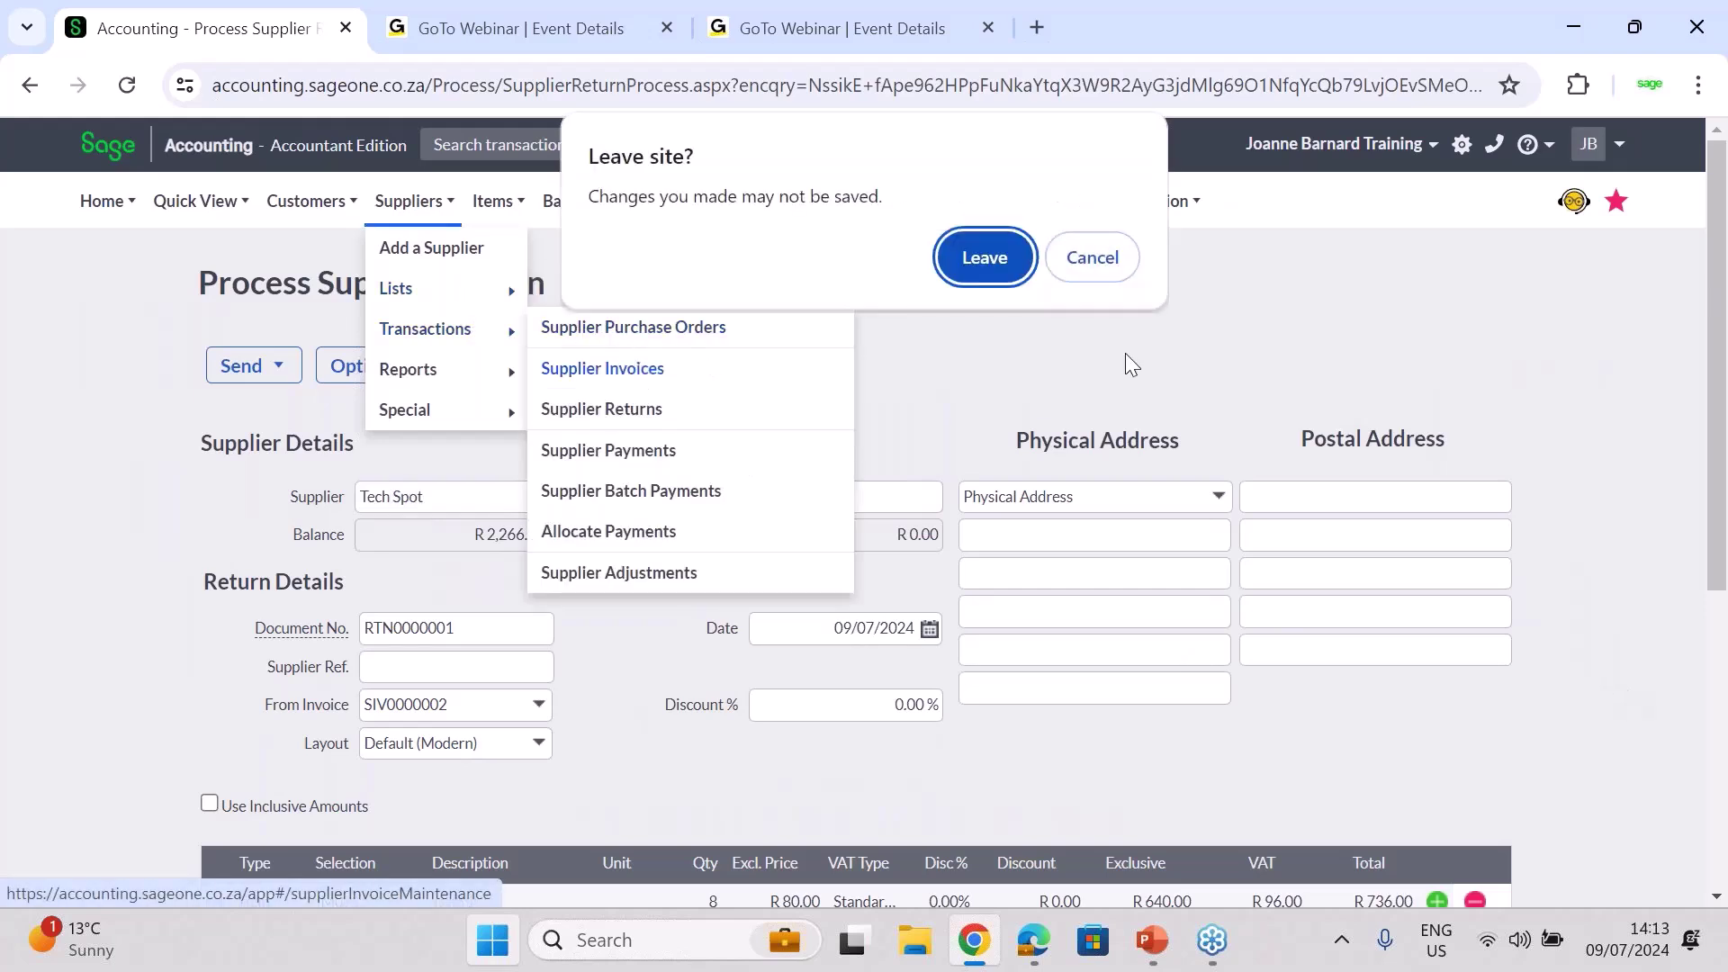
{"action": "left_click", "coordinate": [981, 259]}
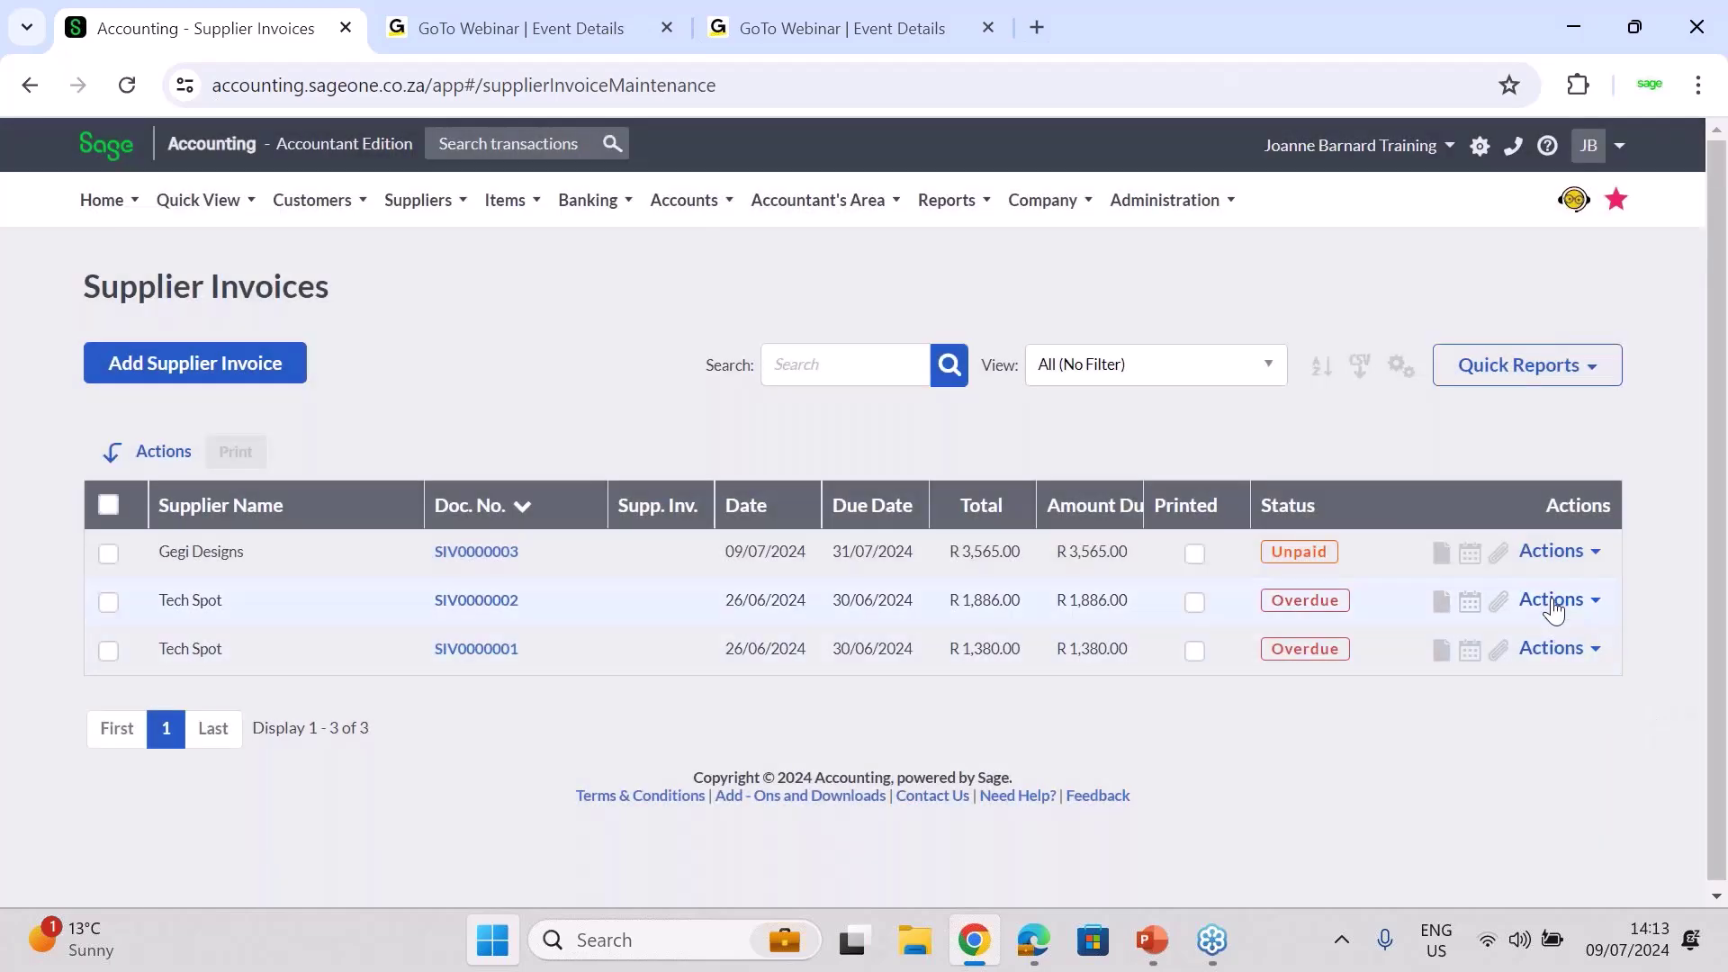
Create a payment from the Tech Spot supplier invoice SIV0000002
{"action": "left_click", "coordinate": [1551, 601]}
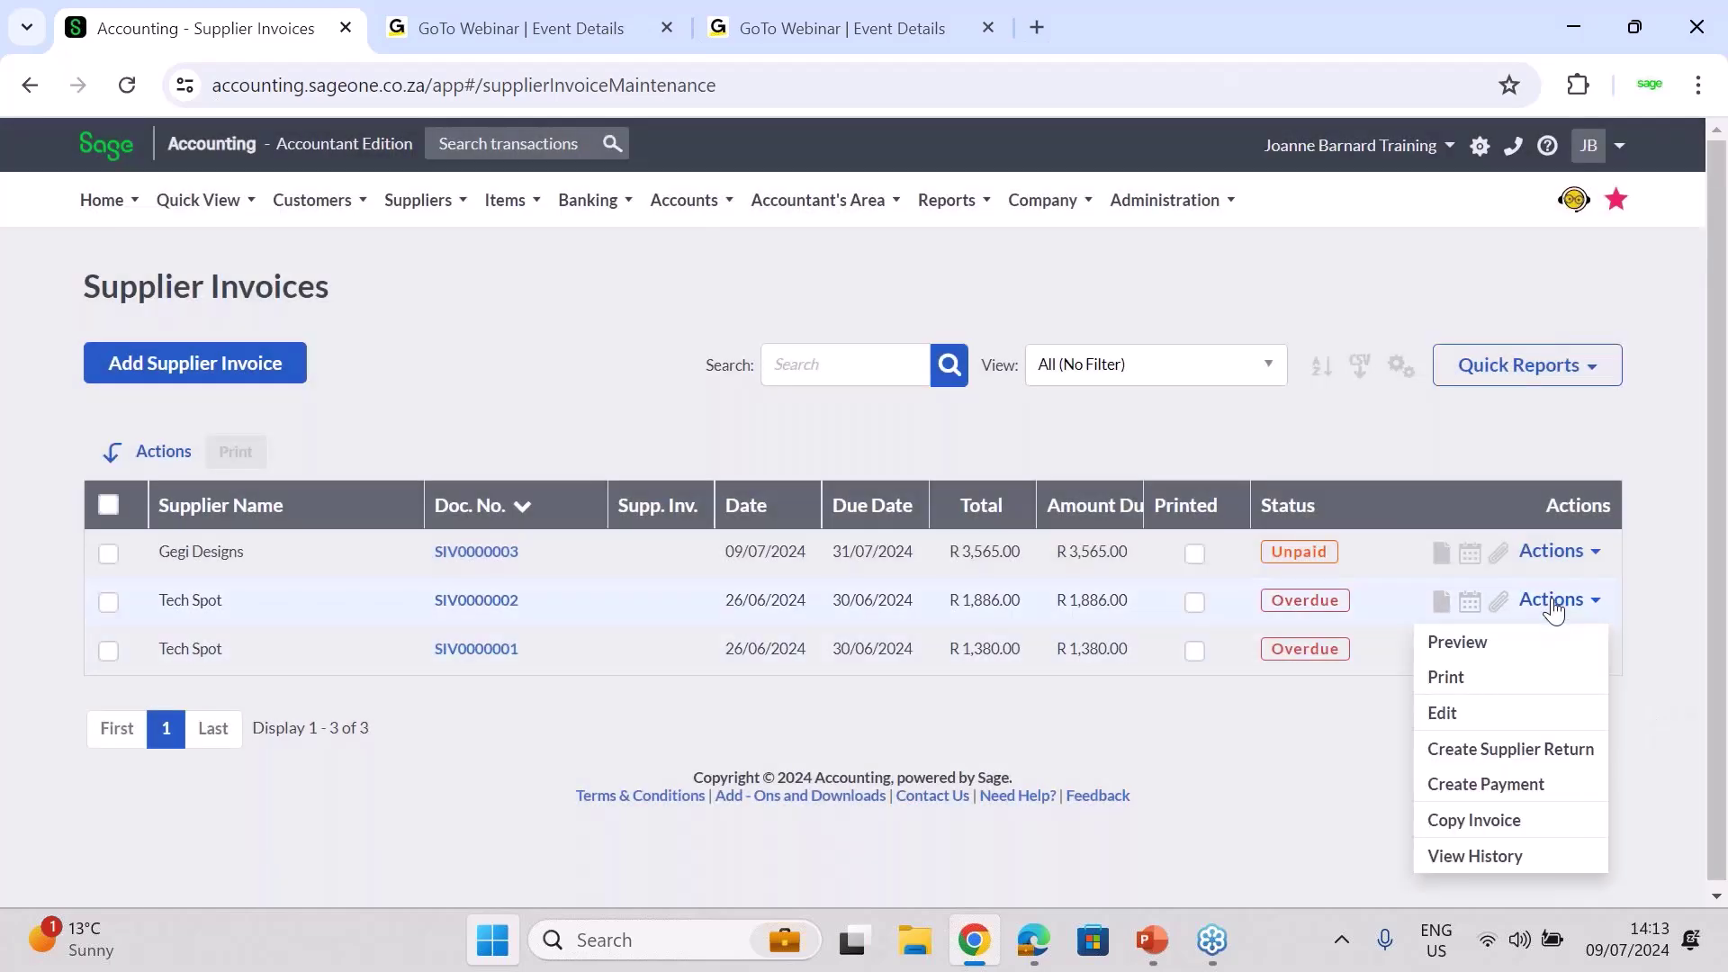
{"action": "left_click", "coordinate": [1477, 788]}
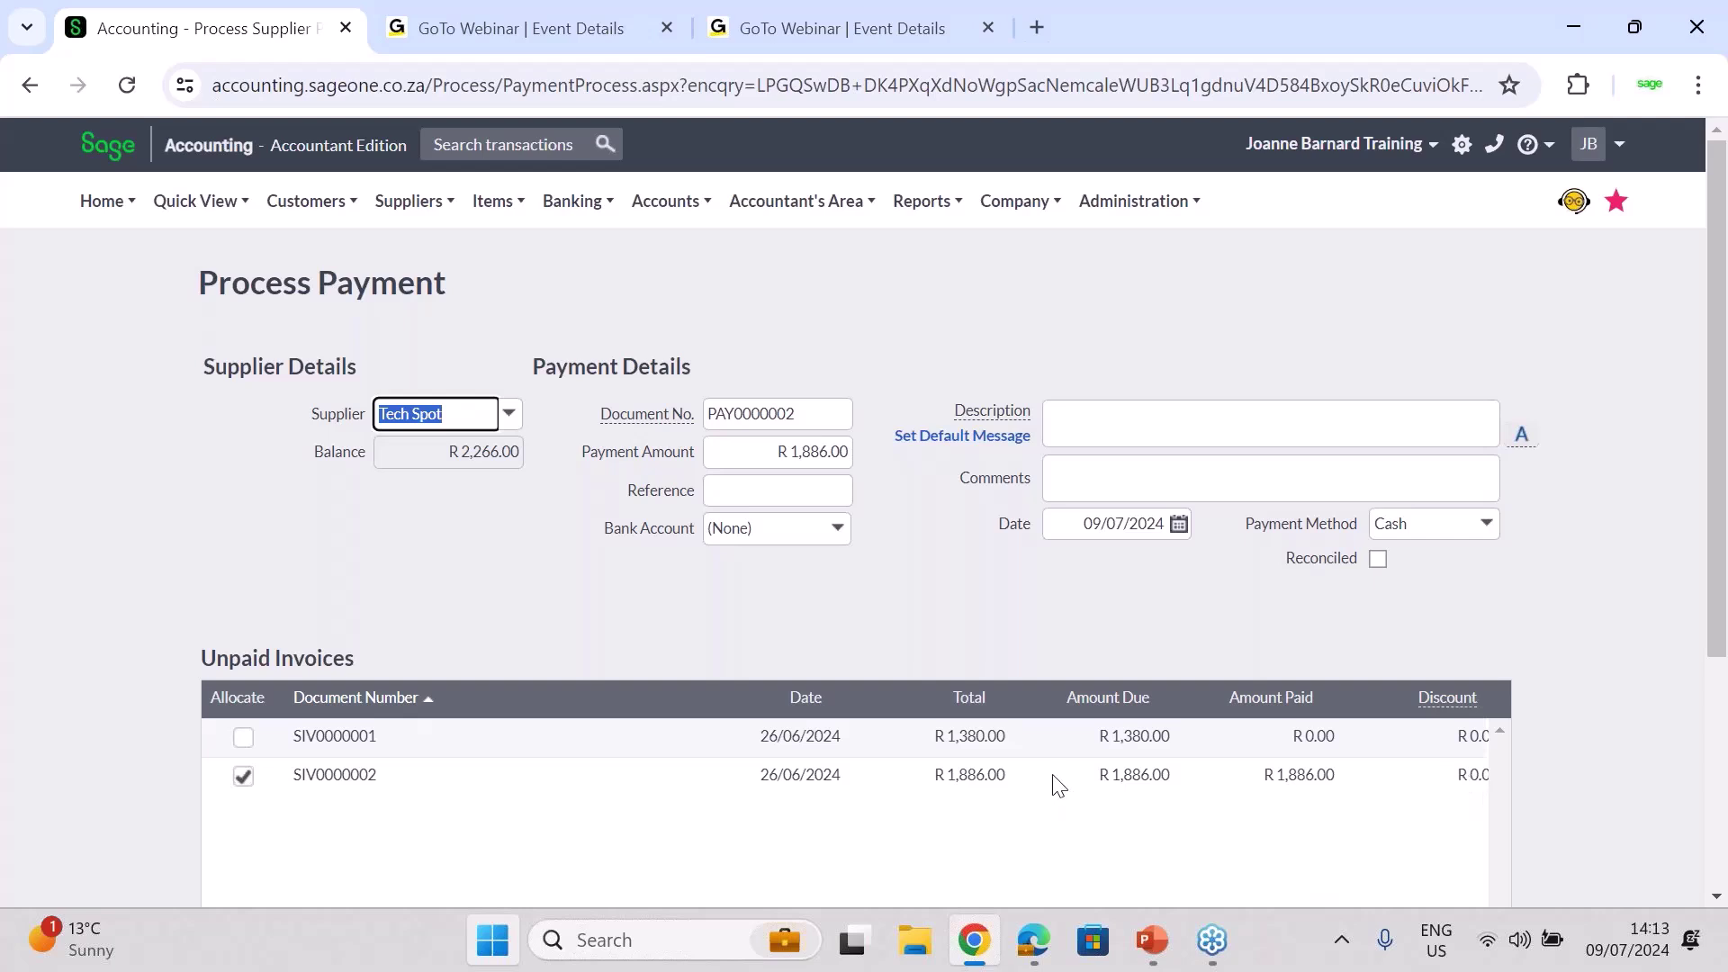
Set the payment amount to R 3,000.00 and allocate it to invoices SIV0000001 and SIV0000002
{"action": "left_click", "coordinate": [790, 450]}
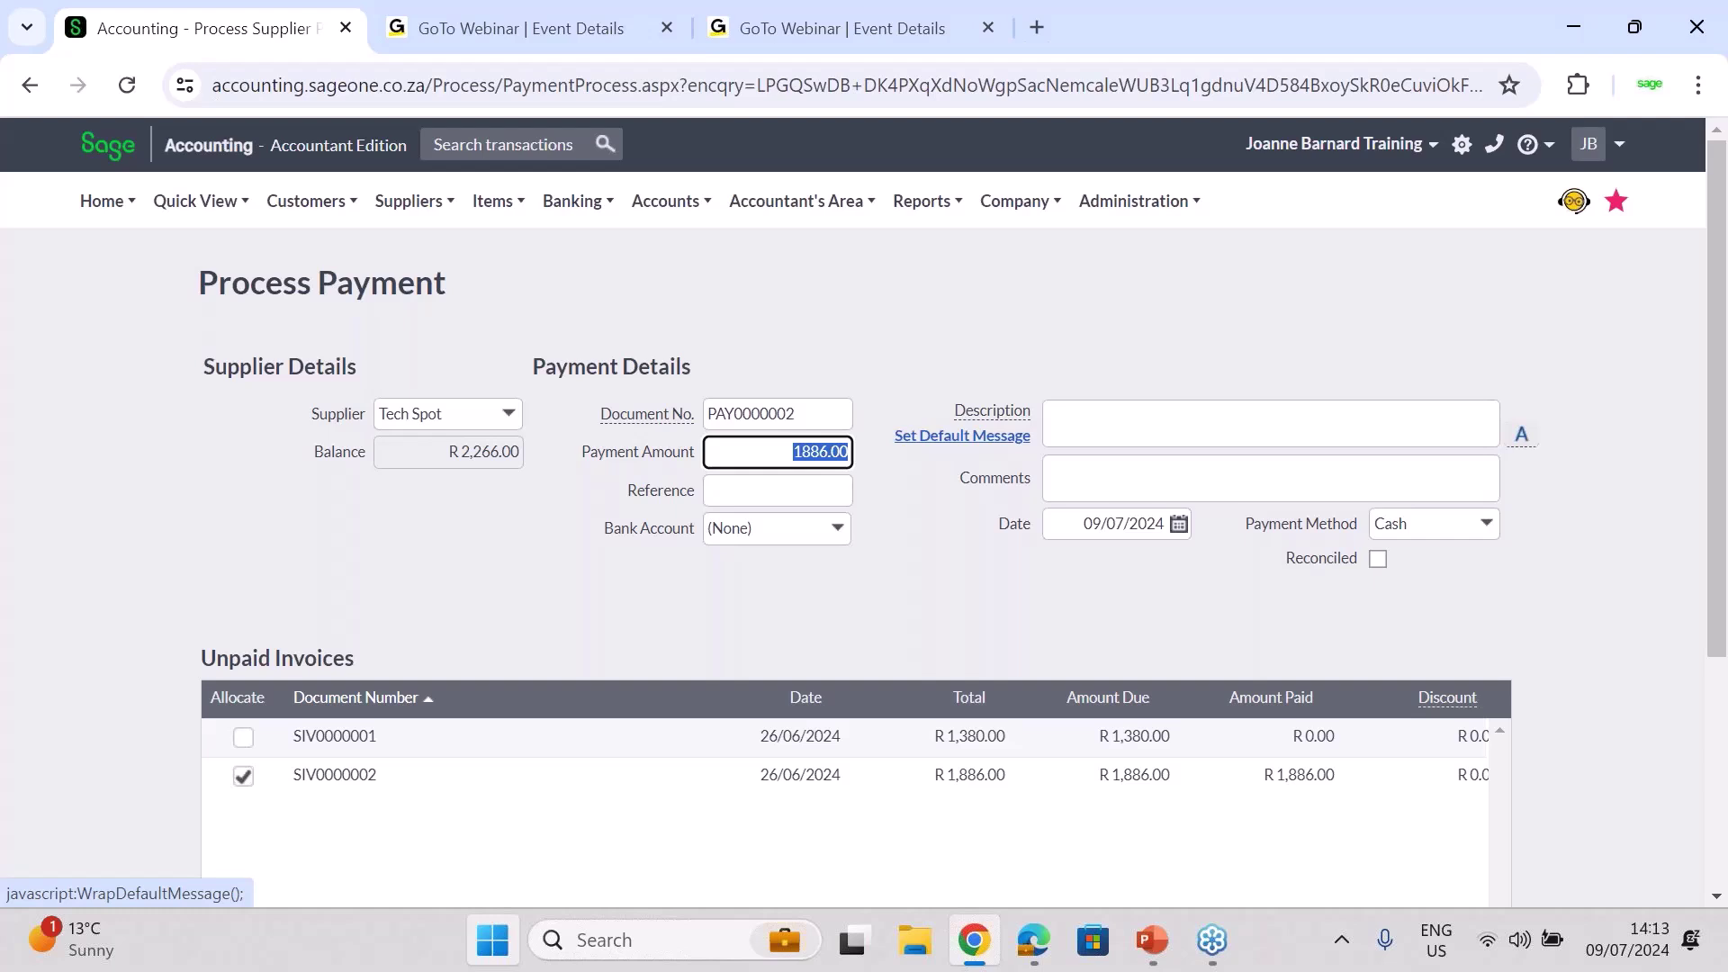
{"action": "type", "text": "3,00"}
{"action": "type", "text": "0"}
{"action": "key", "text": "Tab"}
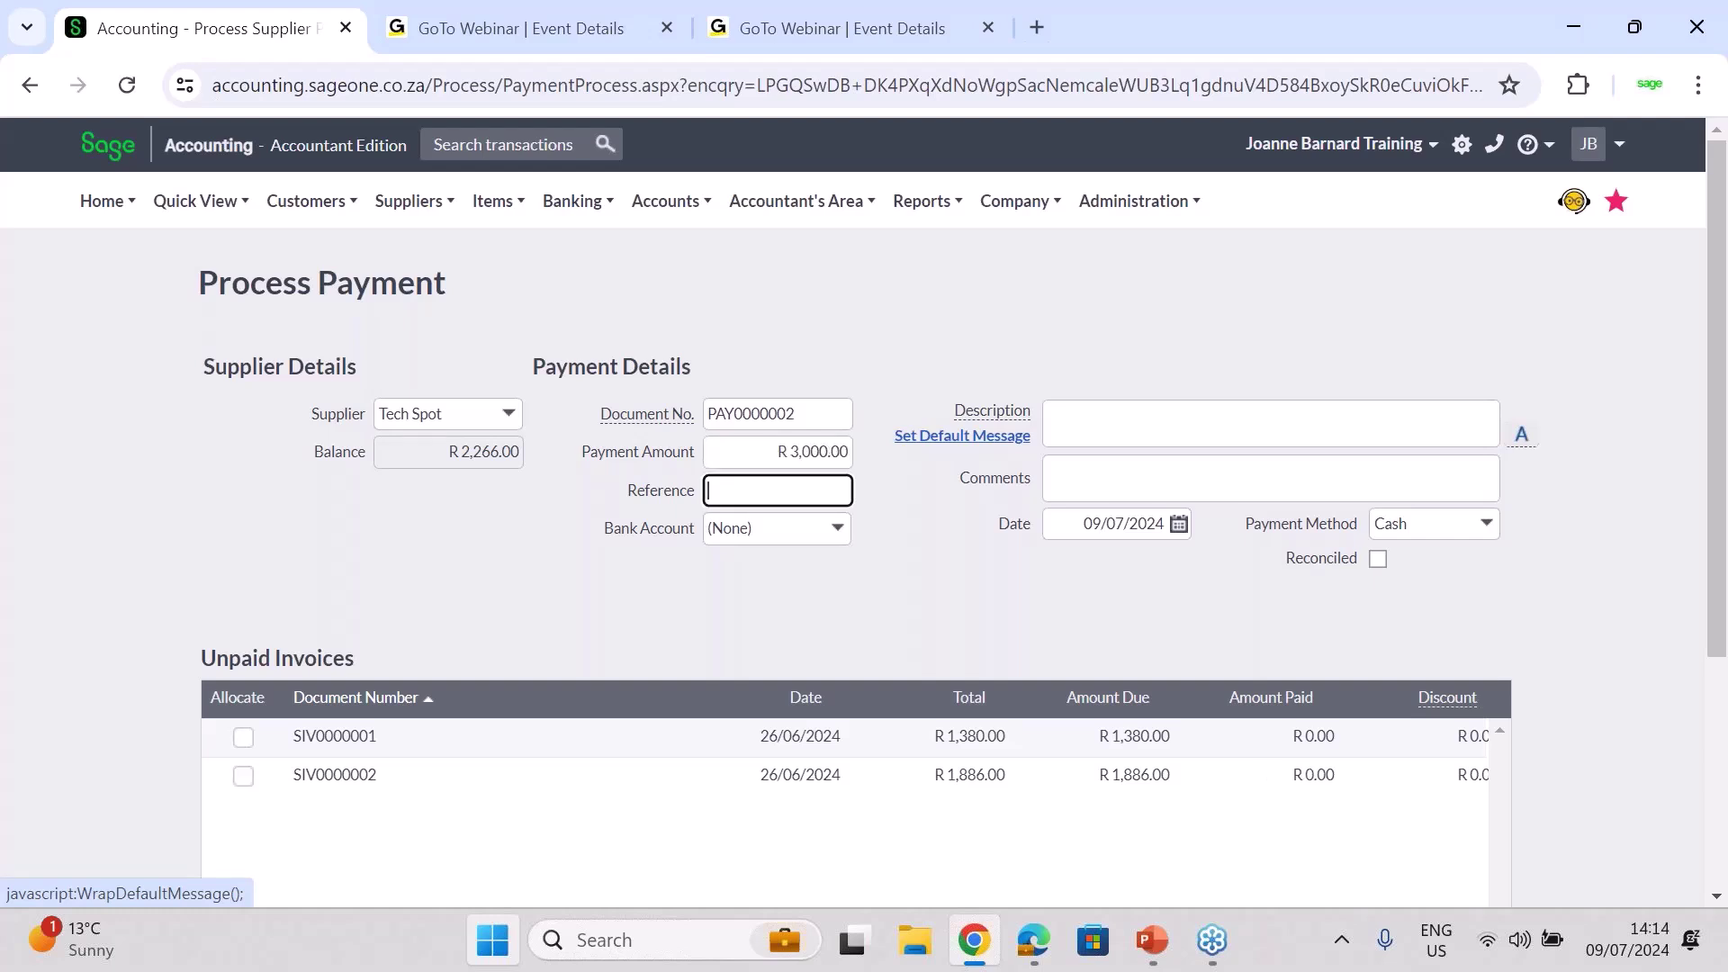
{"action": "left_click", "coordinate": [243, 738]}
{"action": "left_click", "coordinate": [243, 776]}
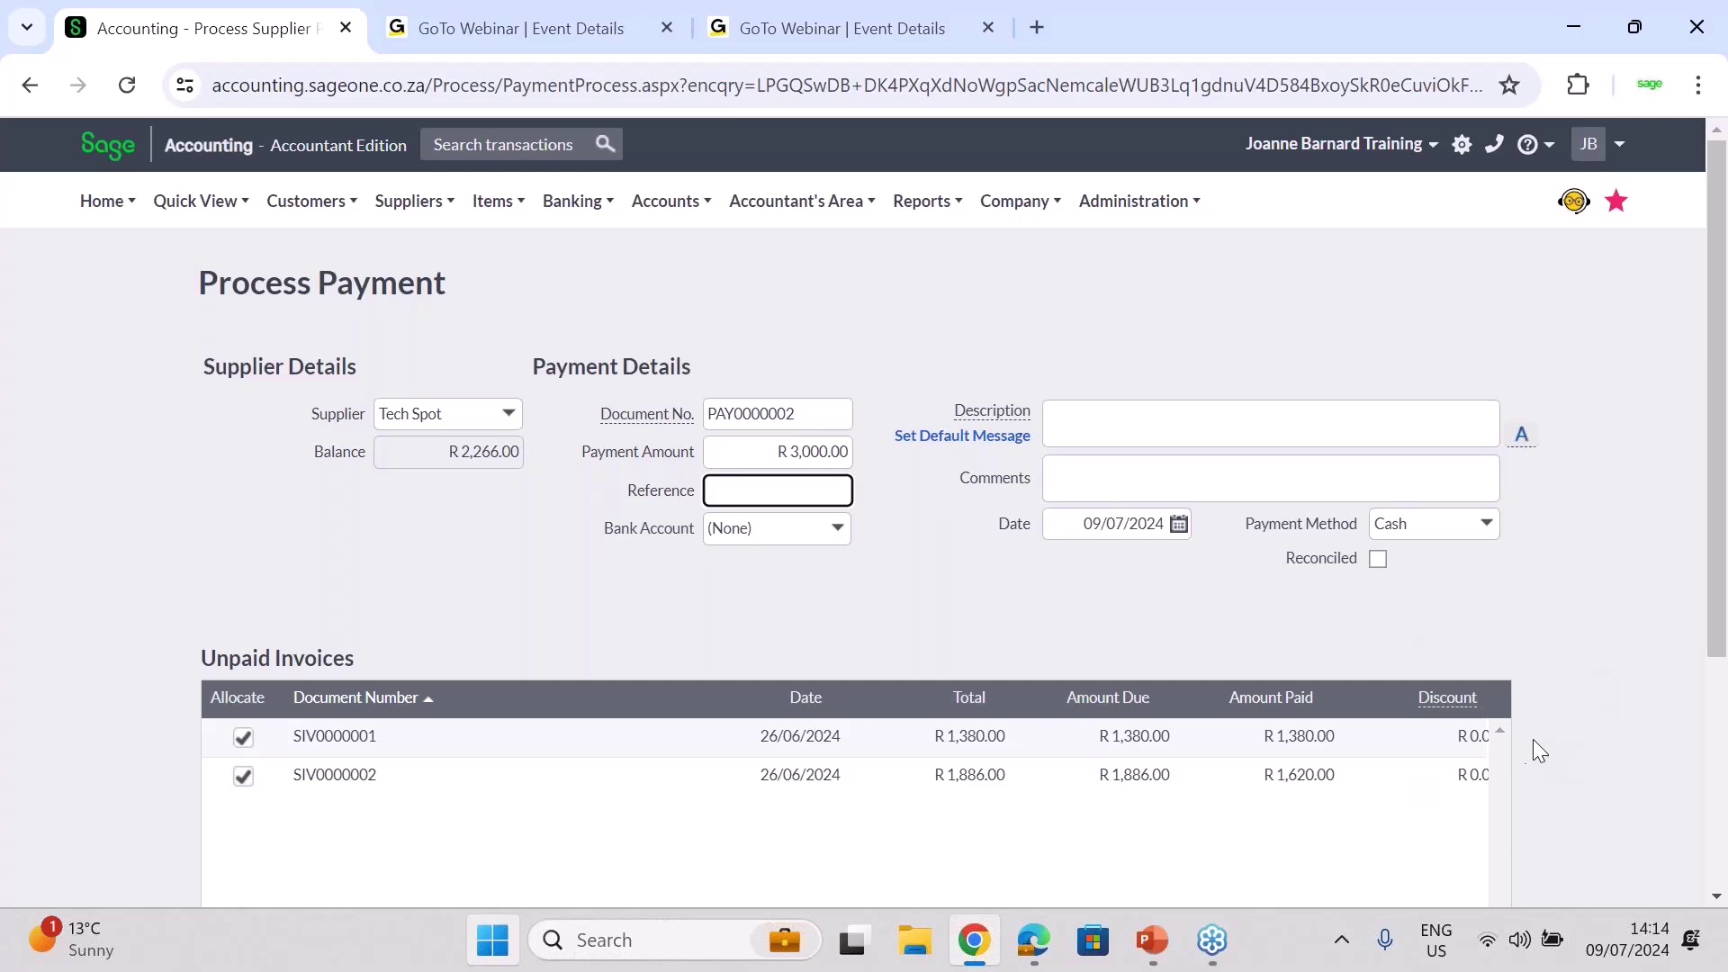
{"action": "scroll", "coordinate": [1718, 531], "scroll_direction": "down", "scroll_amount": 3}
{"action": "scroll", "coordinate": [1715, 554], "scroll_direction": "up", "scroll_amount": 2}
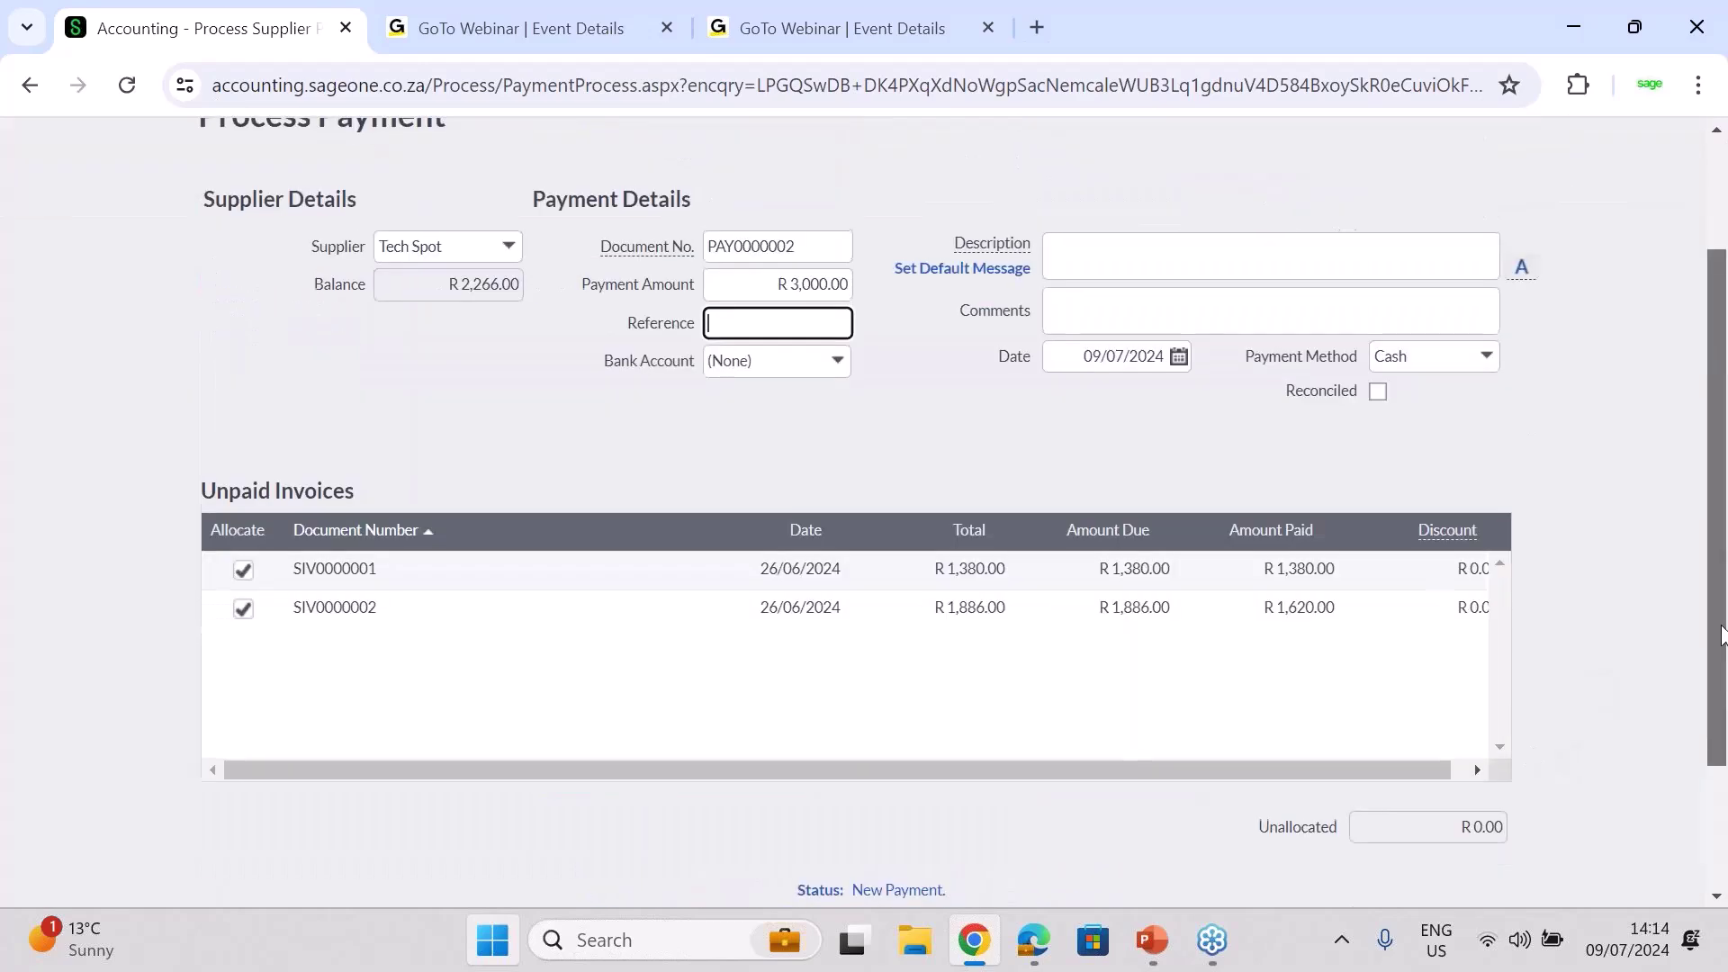
Choose FNB as the bank account and set the payment amount to R 2,000.00
{"action": "scroll", "coordinate": [1716, 559], "scroll_direction": "up", "scroll_amount": 1}
{"action": "left_click", "coordinate": [836, 476]}
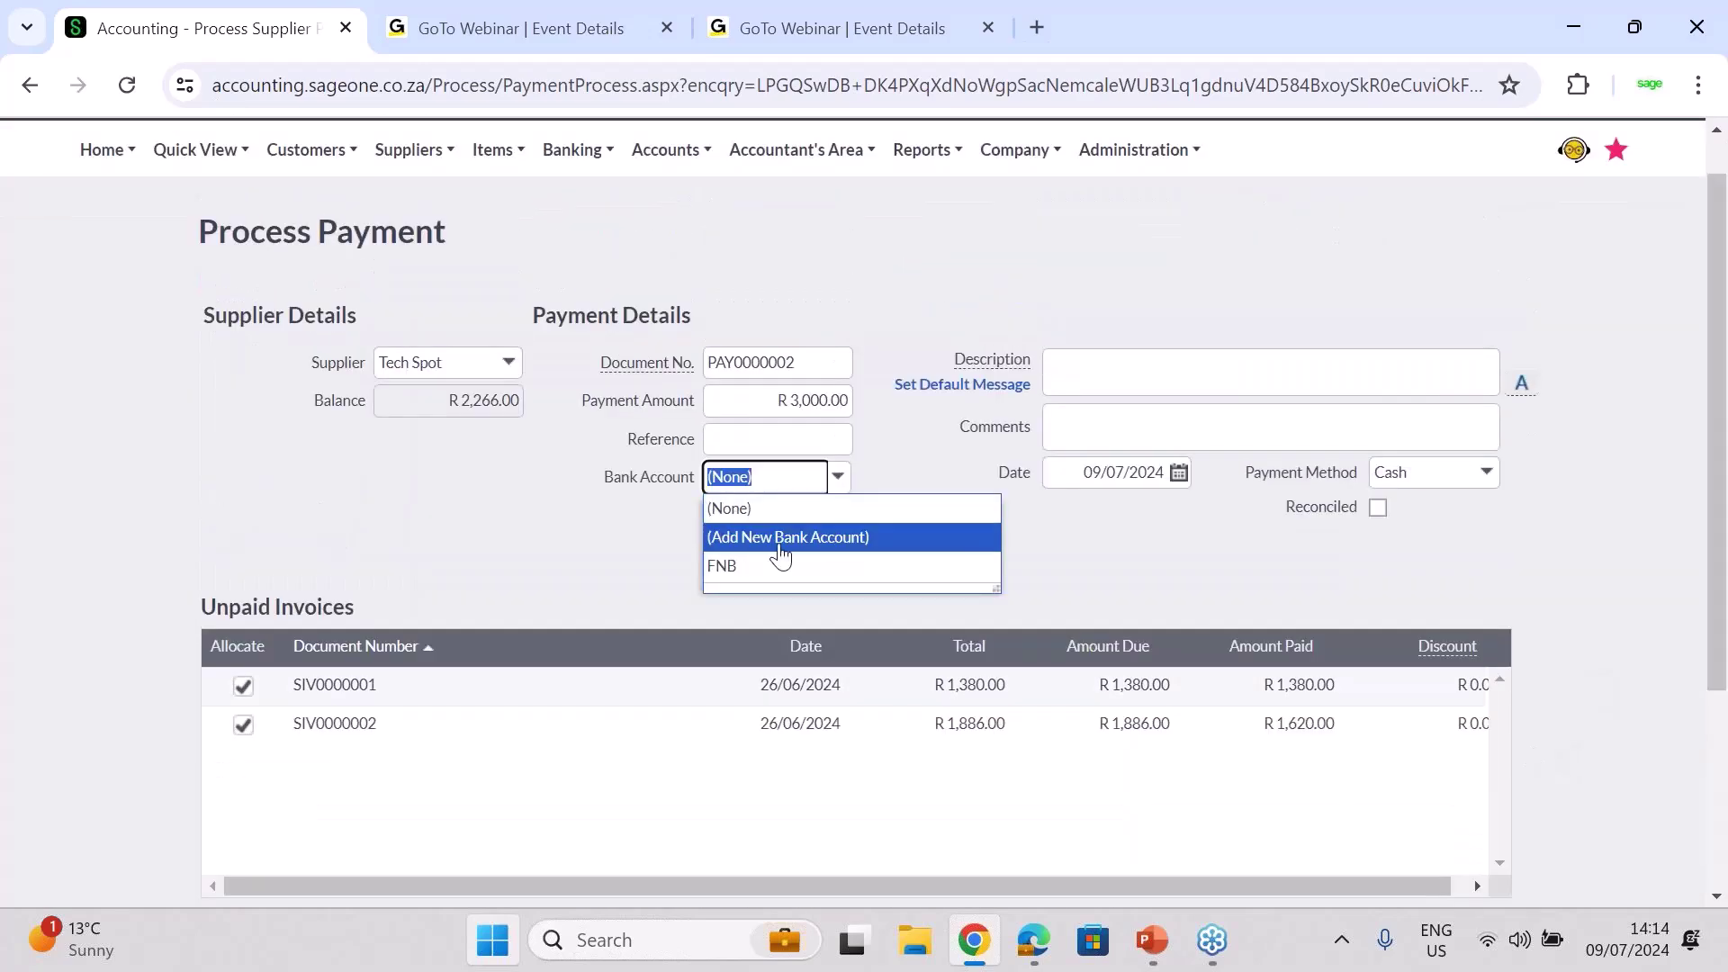
{"action": "left_click", "coordinate": [771, 567]}
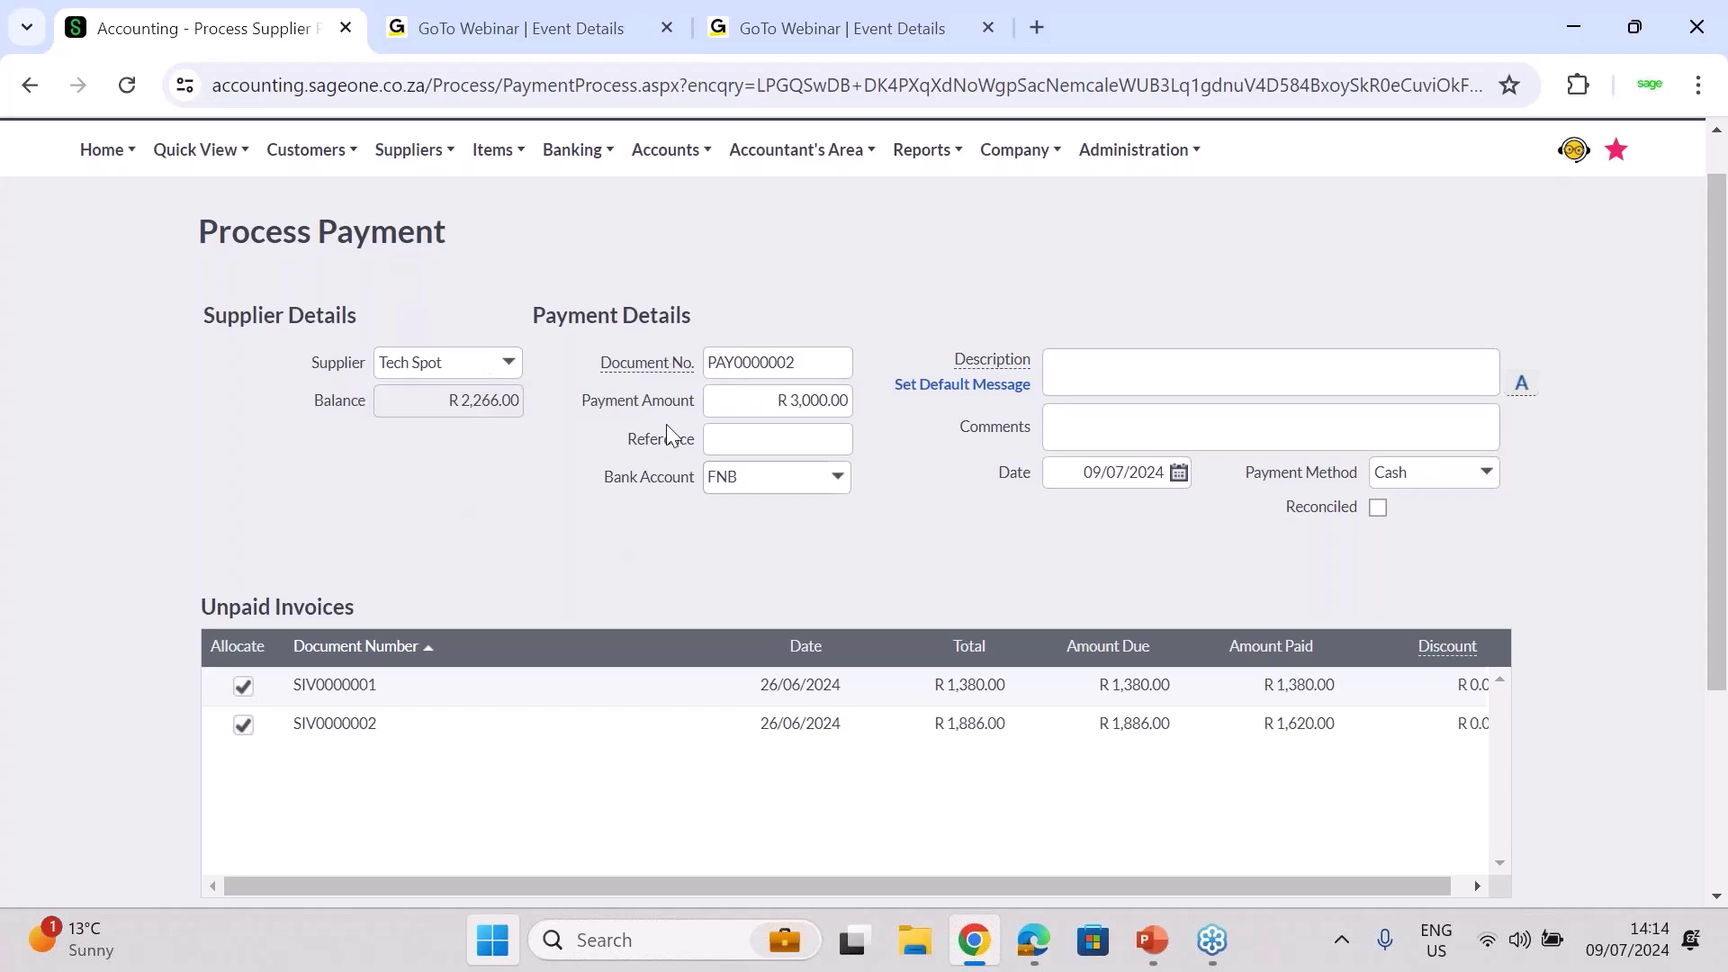
{"action": "left_click", "coordinate": [825, 399]}
{"action": "type", "text": "2000"}
{"action": "key", "text": "Tab"}
{"action": "key", "text": "Tab"}
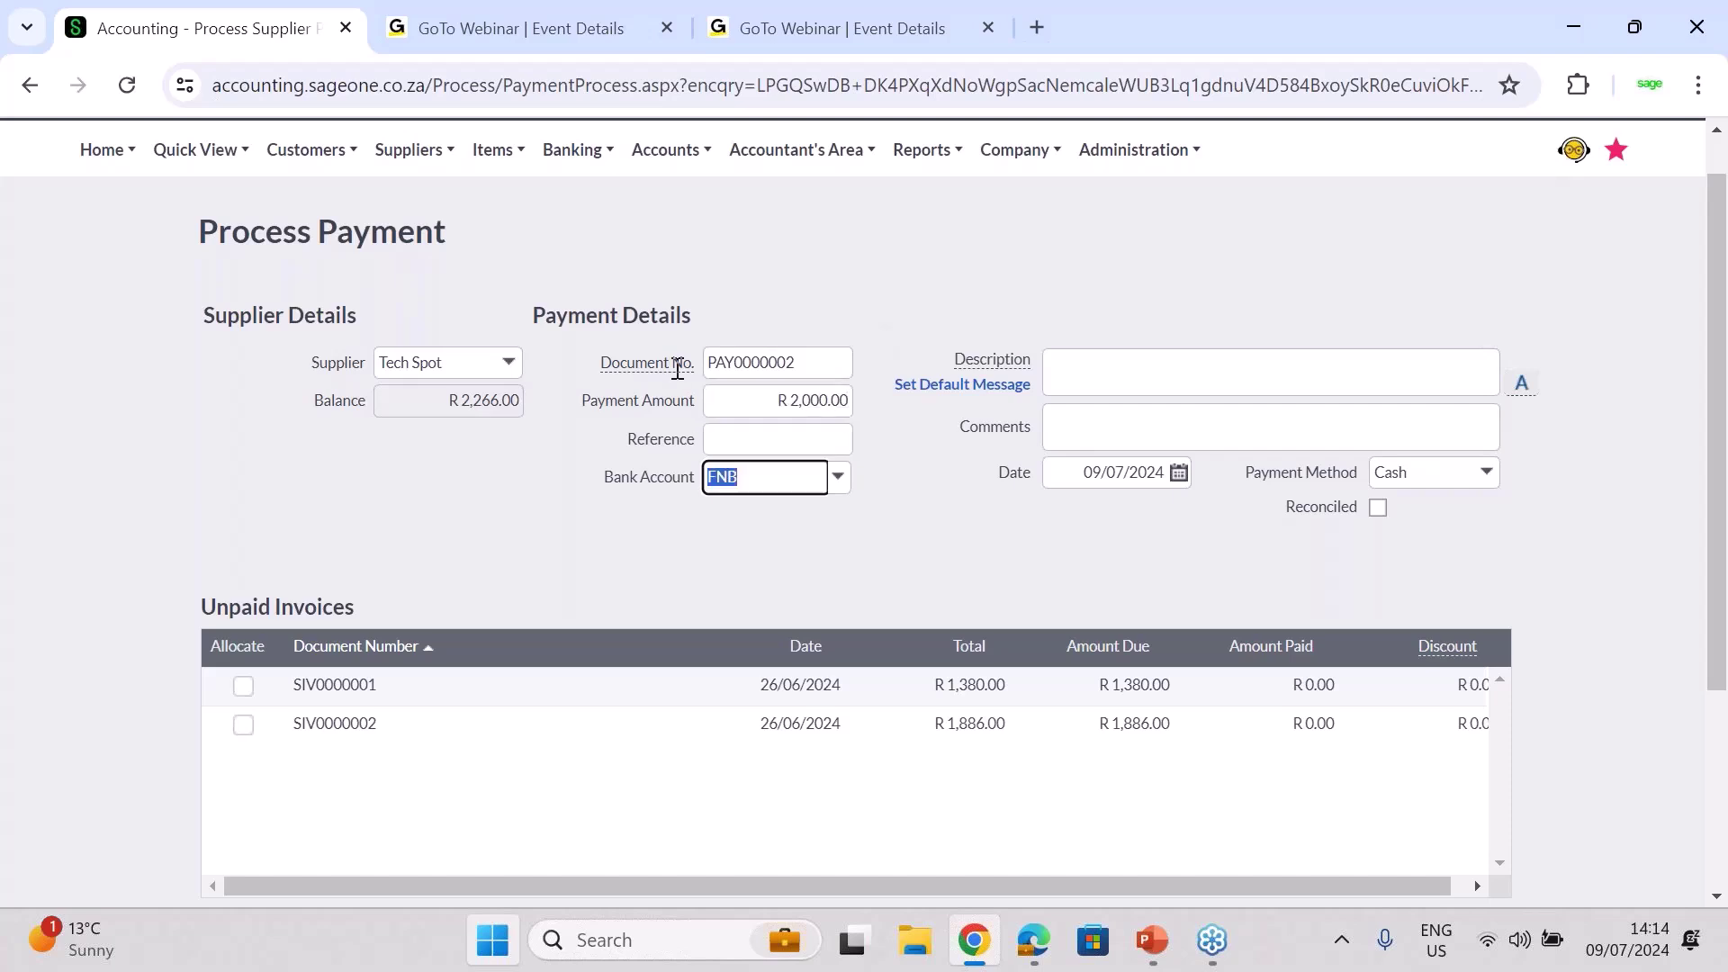
Allocate the payment to invoices SIV0000001 and SIV0000002 and process it
{"action": "left_click", "coordinate": [245, 687]}
{"action": "left_click", "coordinate": [244, 725]}
{"action": "scroll", "coordinate": [1725, 702], "scroll_direction": "down", "scroll_amount": 2}
{"action": "scroll", "coordinate": [1725, 702], "scroll_direction": "down", "scroll_amount": 1}
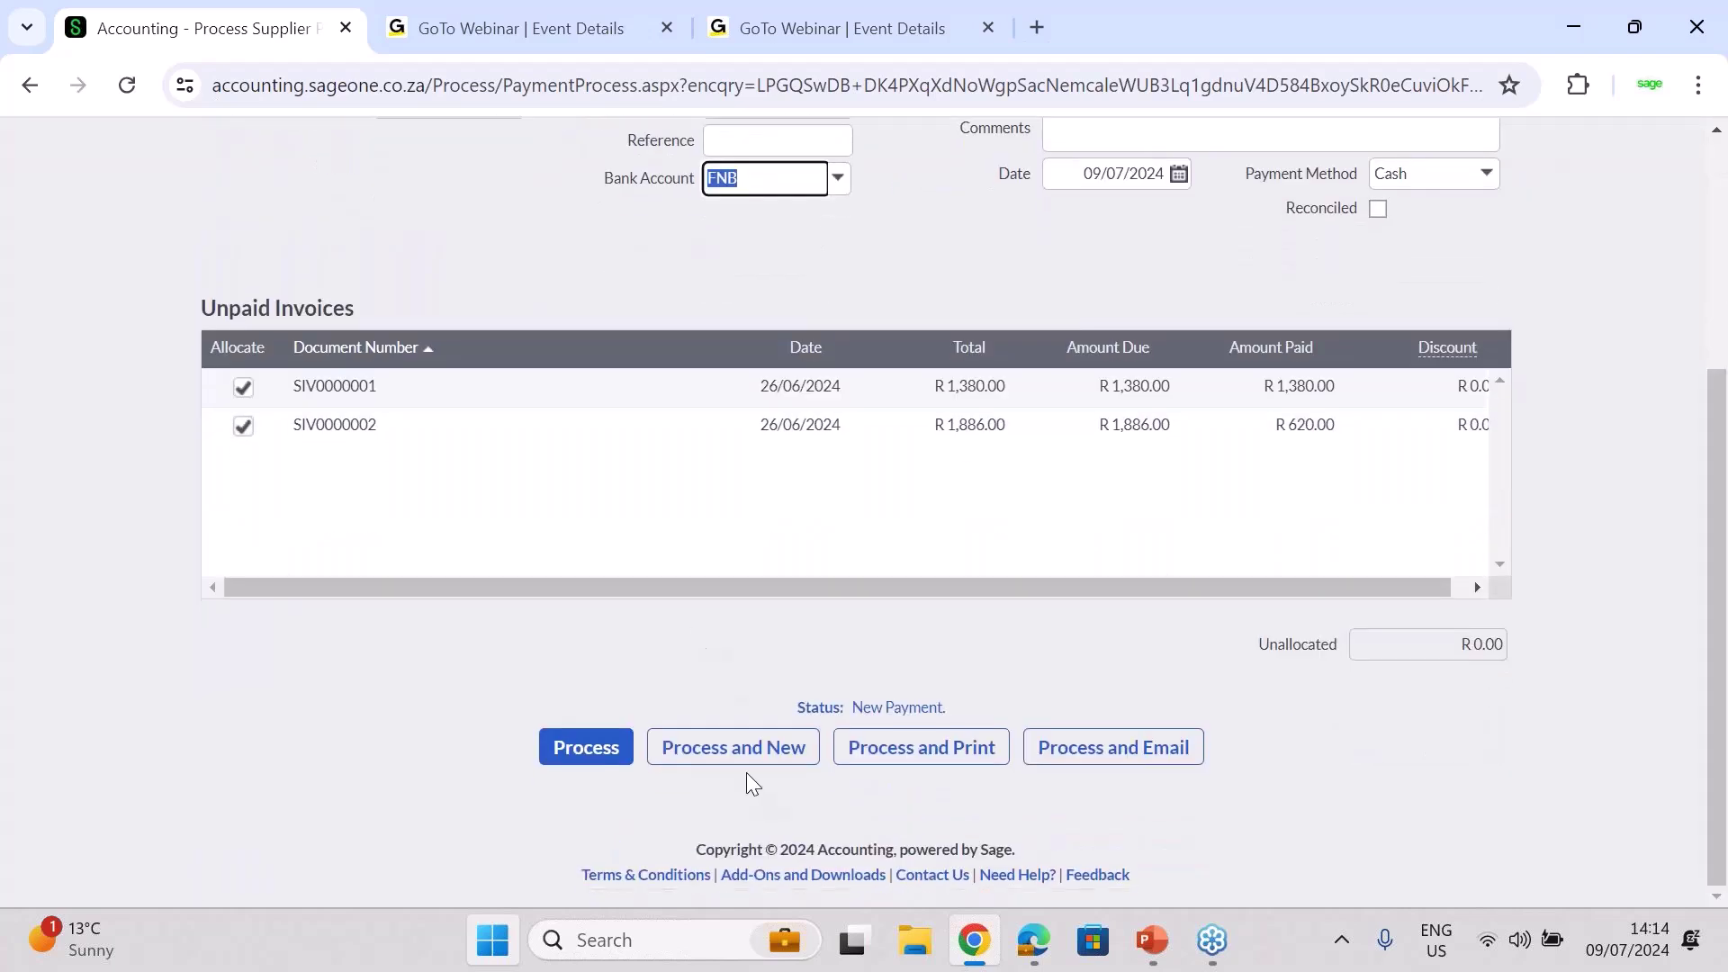
{"action": "left_click", "coordinate": [587, 754]}
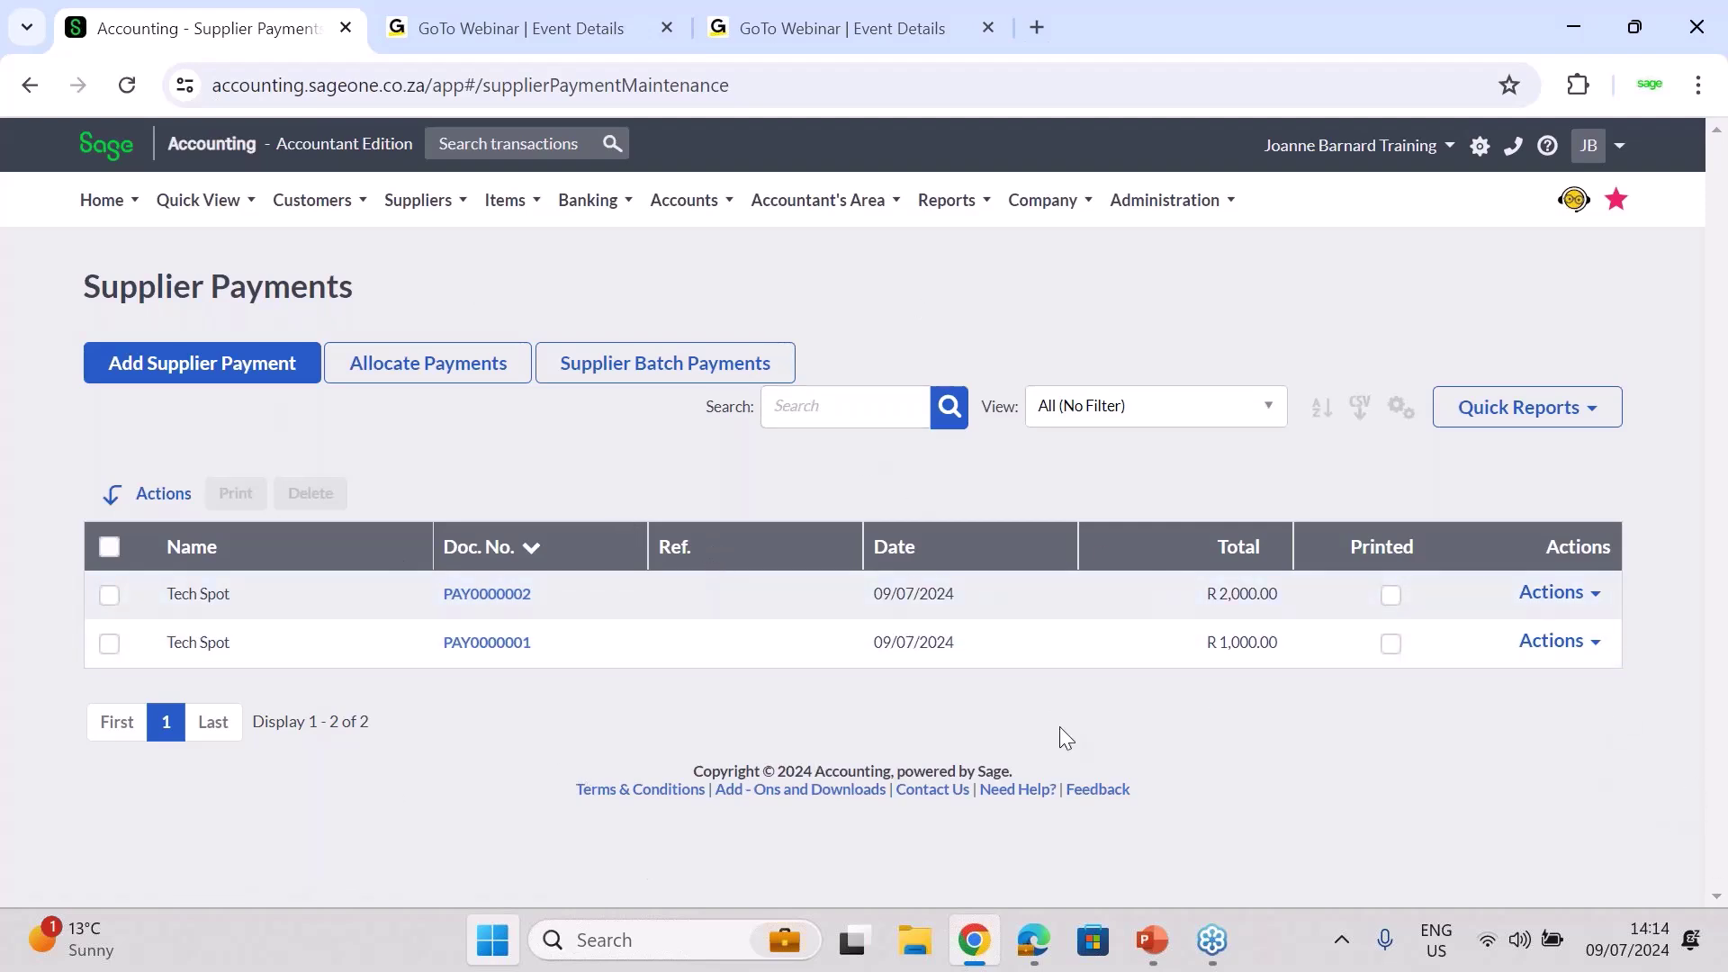
Open the supplier payment allocations and load all Tech Spot items, including invoices that are no longer outstanding
{"action": "left_click", "coordinate": [417, 355]}
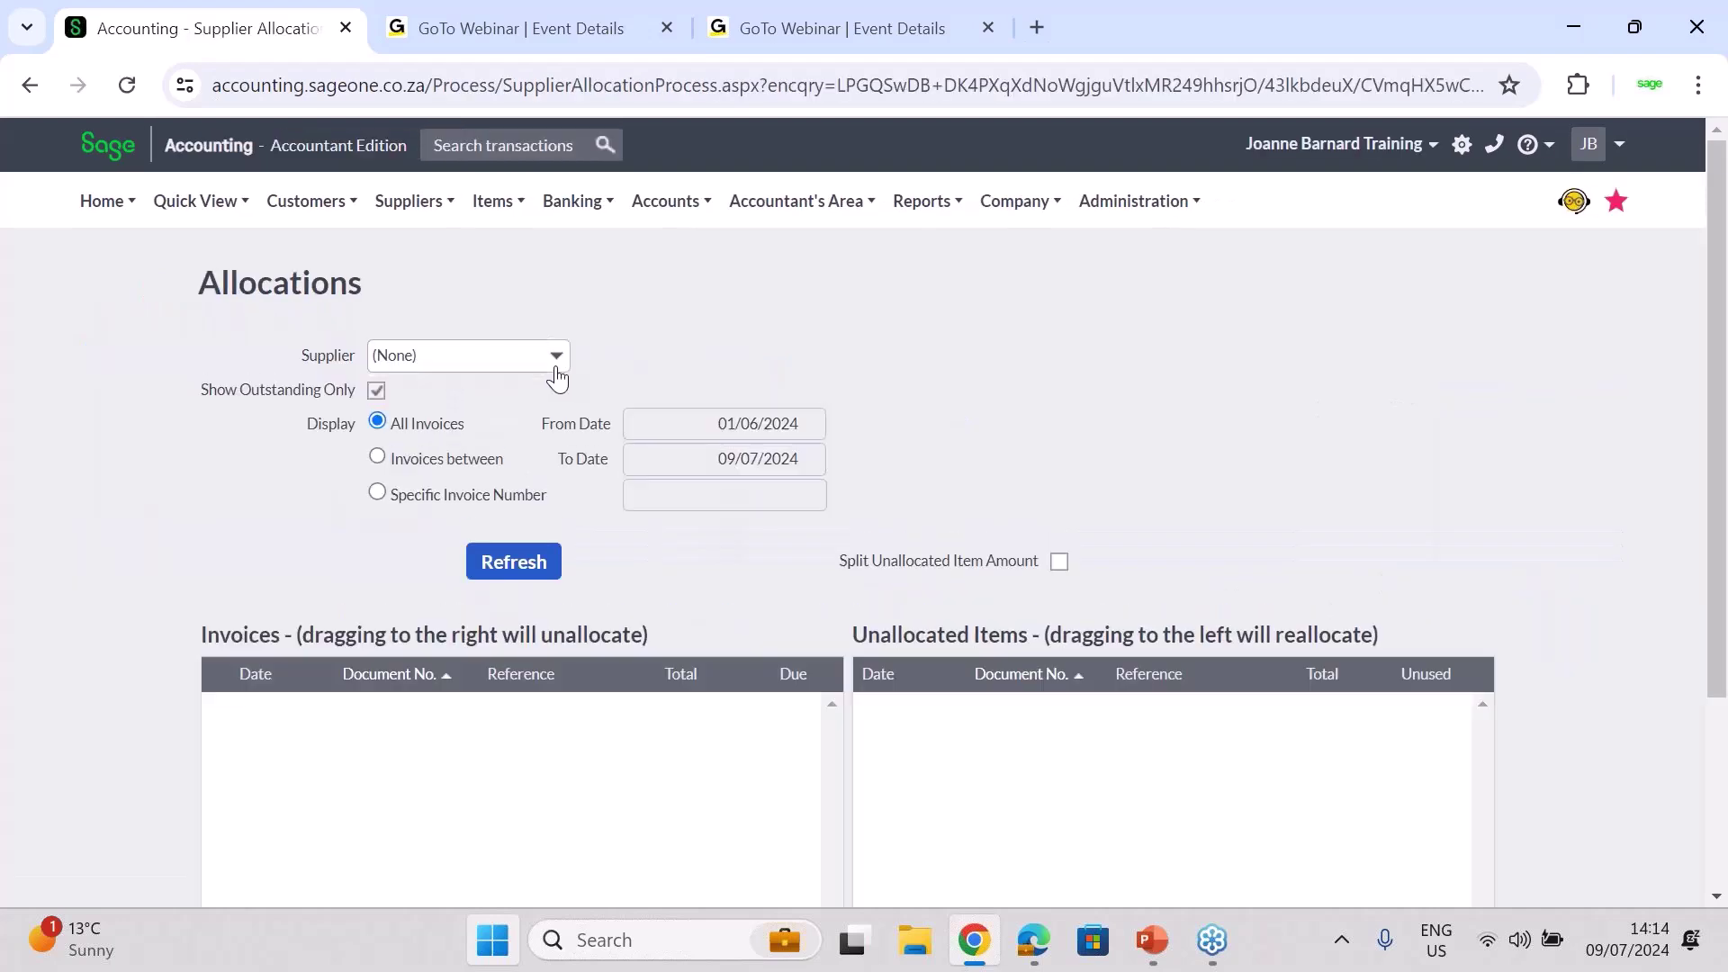
{"action": "left_click", "coordinate": [555, 356]}
{"action": "left_click", "coordinate": [483, 502]}
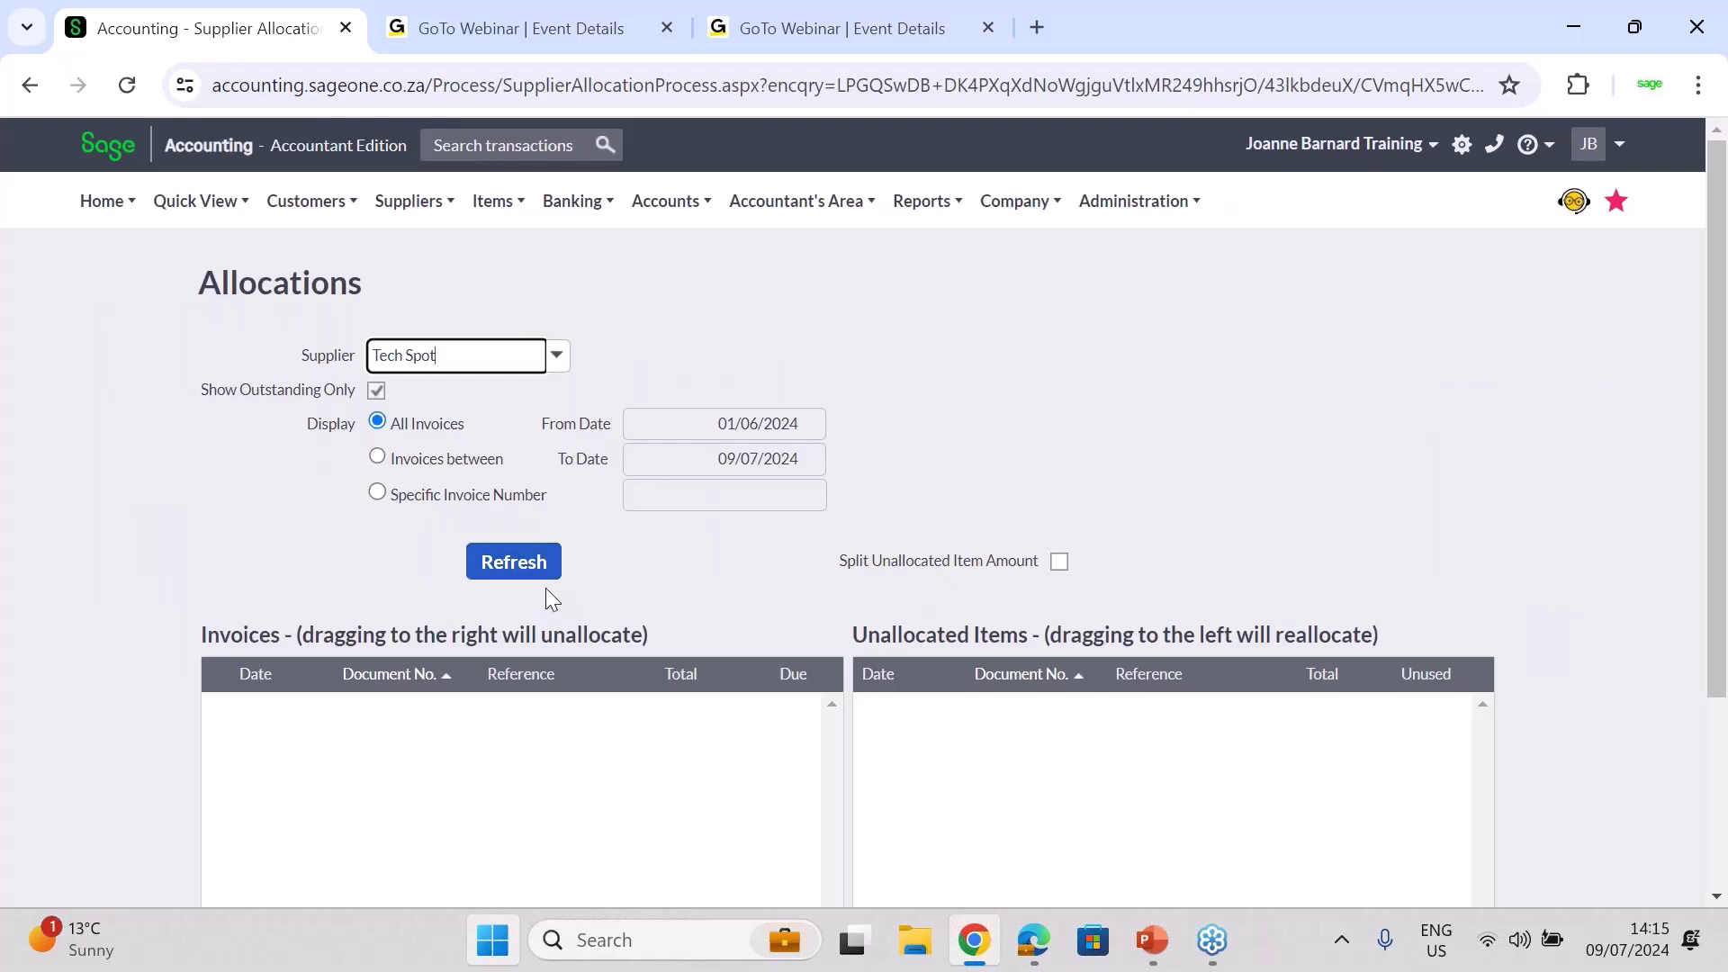
{"action": "left_click", "coordinate": [375, 390]}
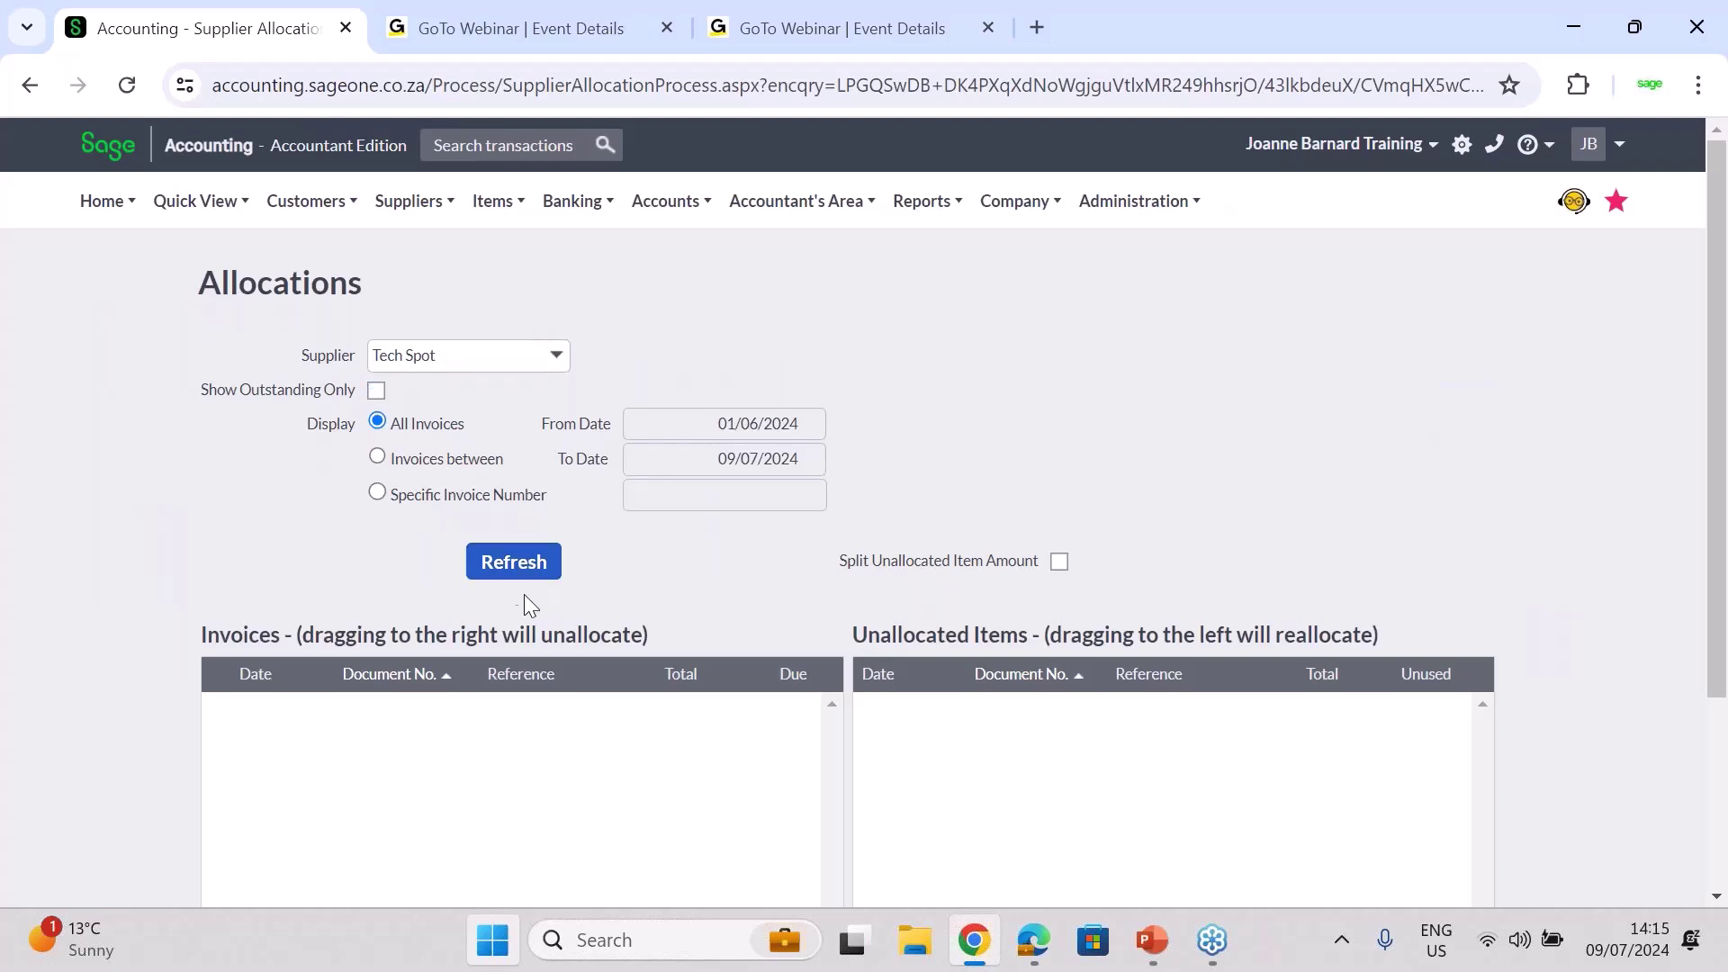
{"action": "left_click", "coordinate": [498, 566]}
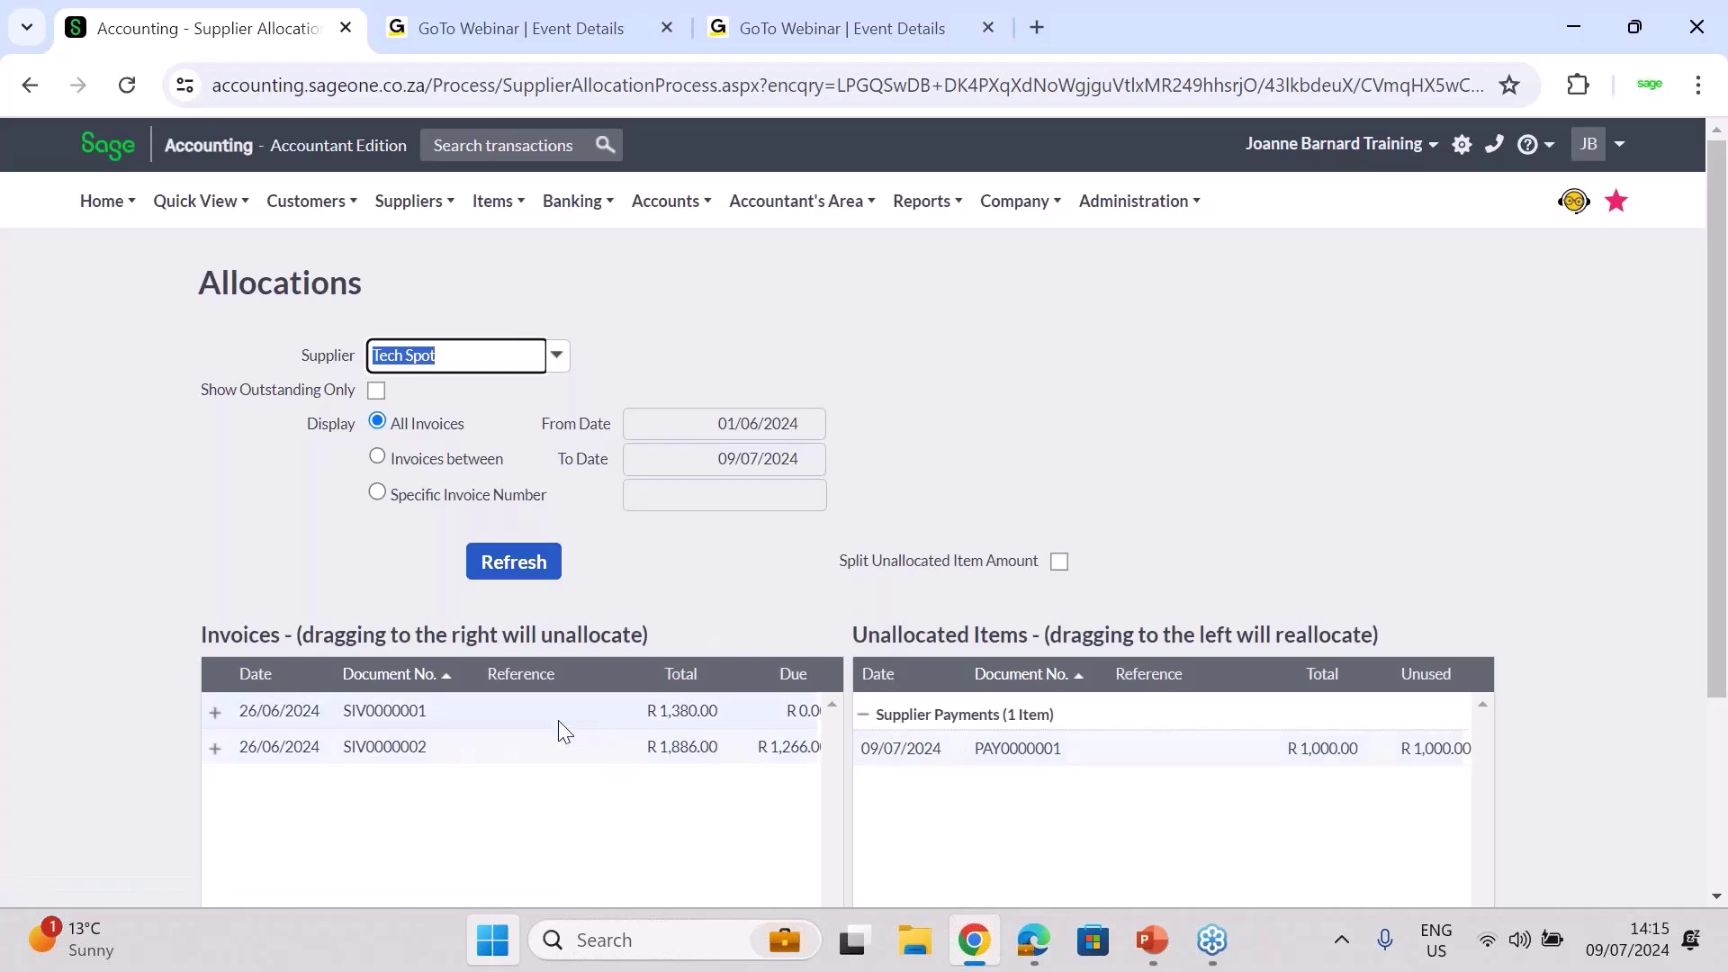
Allocate the unallocated payment PAY0000001 to invoice SIV0000002, check the invoice's allocated payments and save the allocation
{"action": "left_click", "coordinate": [1020, 760]}
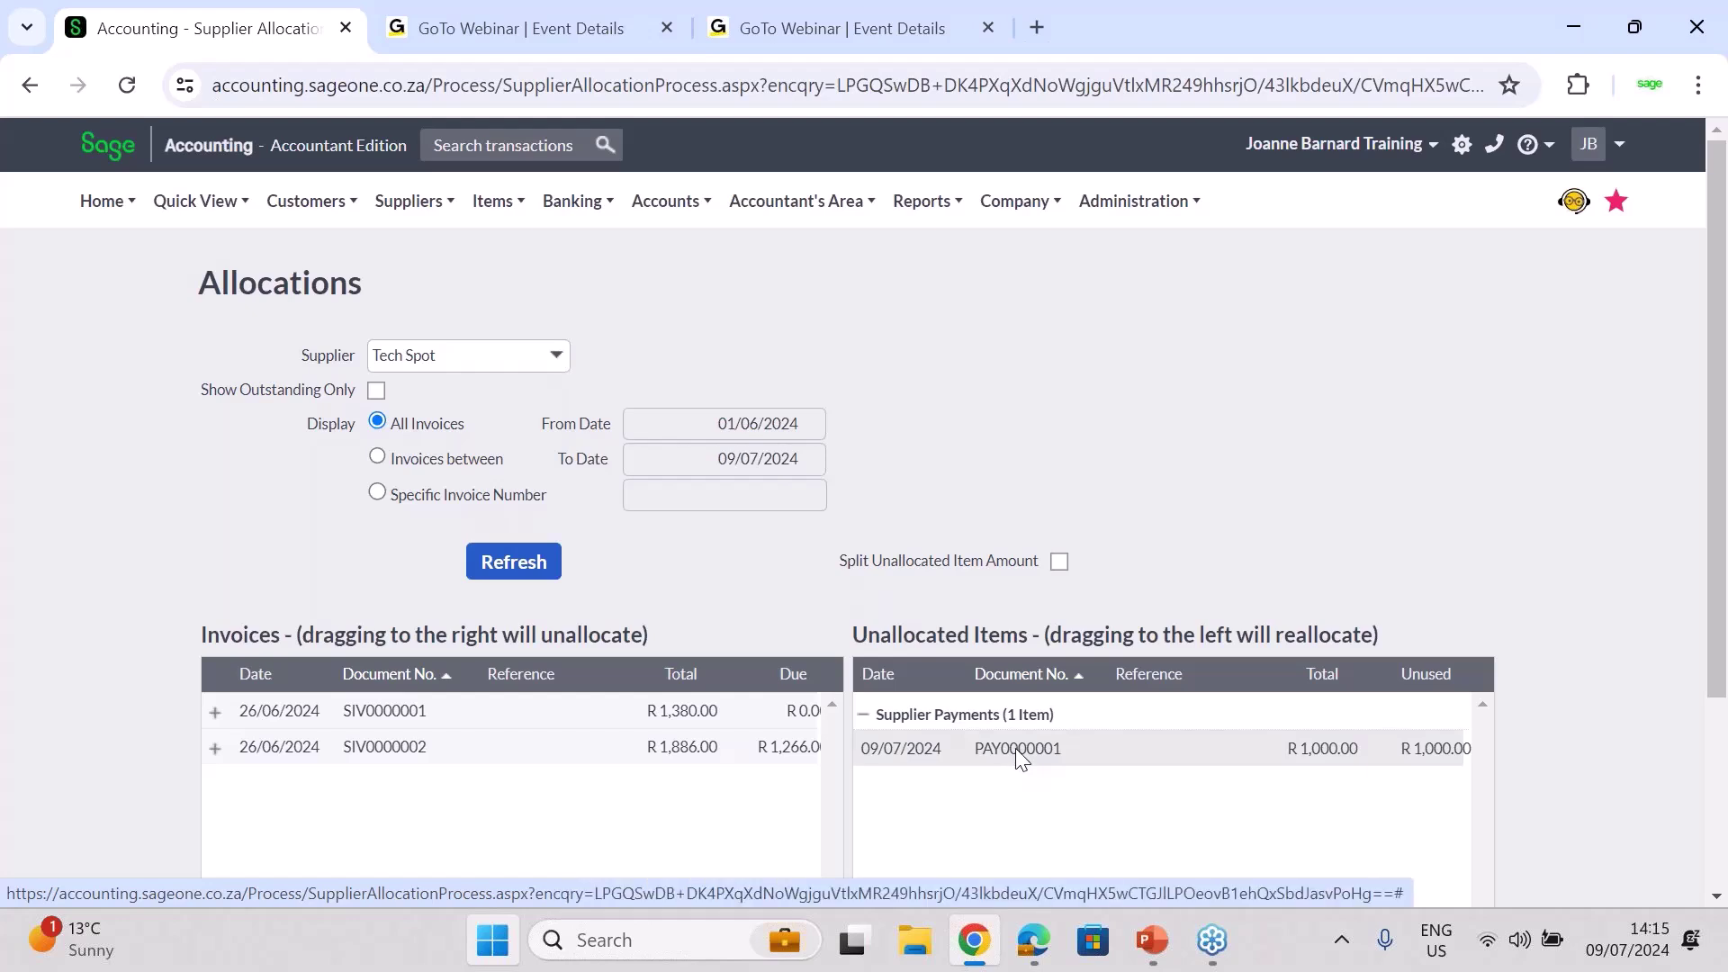
{"action": "left_click_drag", "start_coordinate": [1015, 748], "coordinate": [274, 744]}
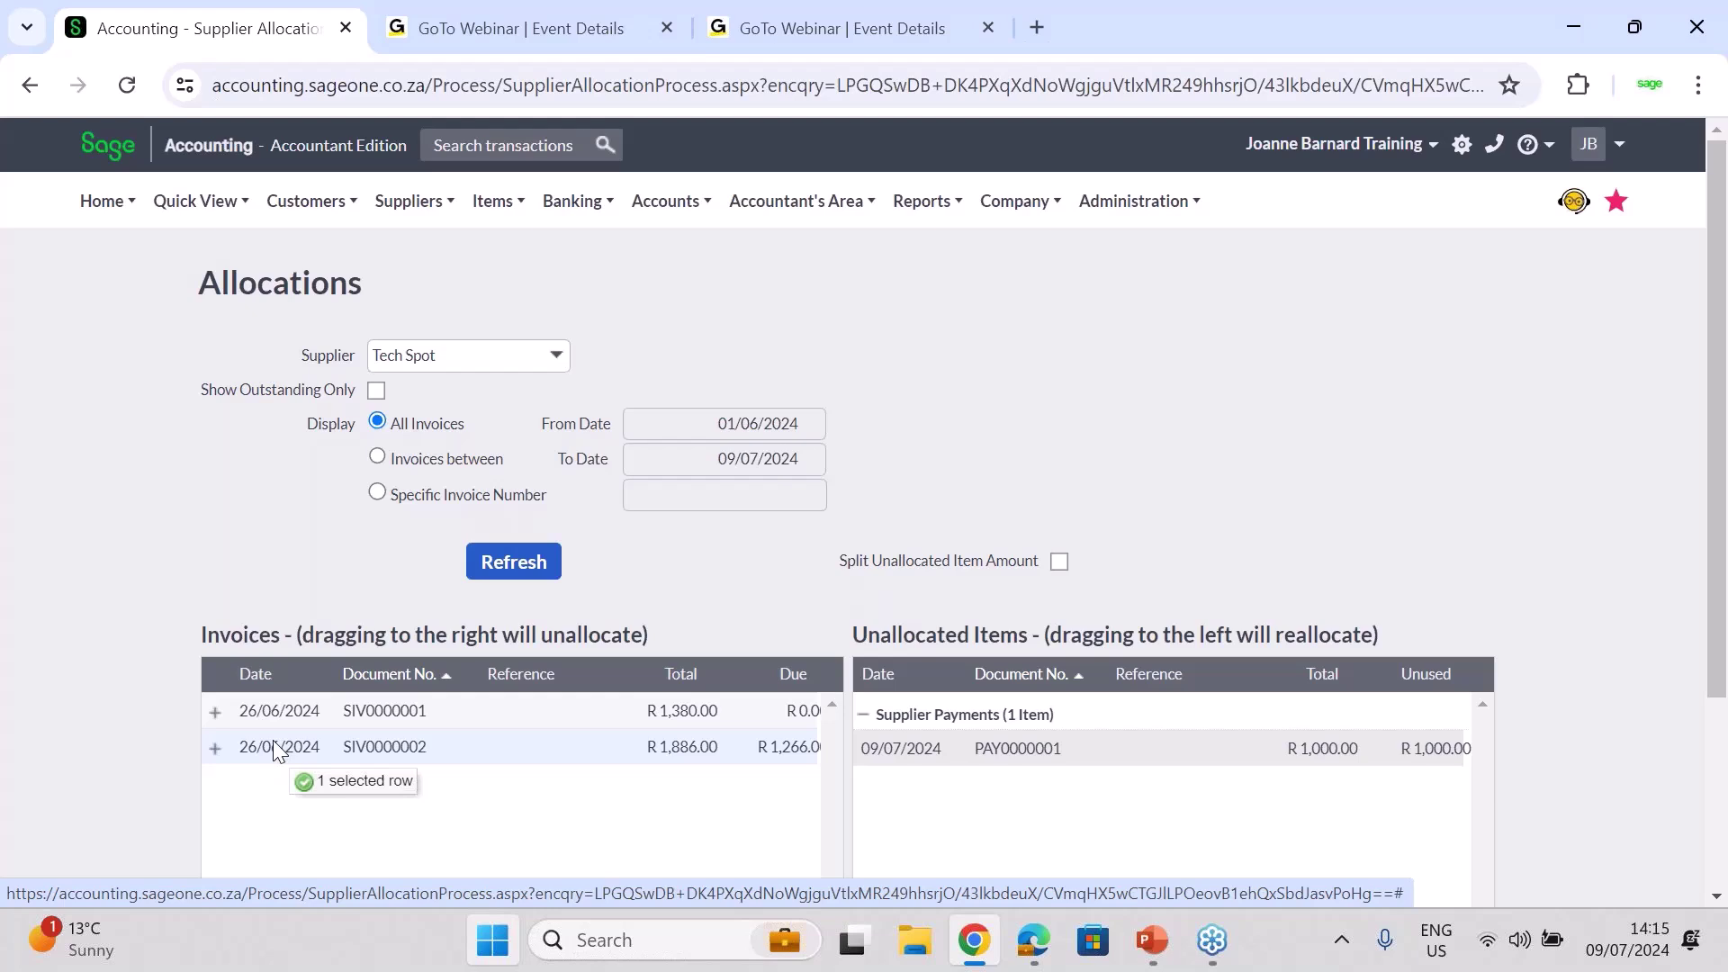
{"action": "left_click_drag", "start_coordinate": [277, 752], "coordinate": [277, 751]}
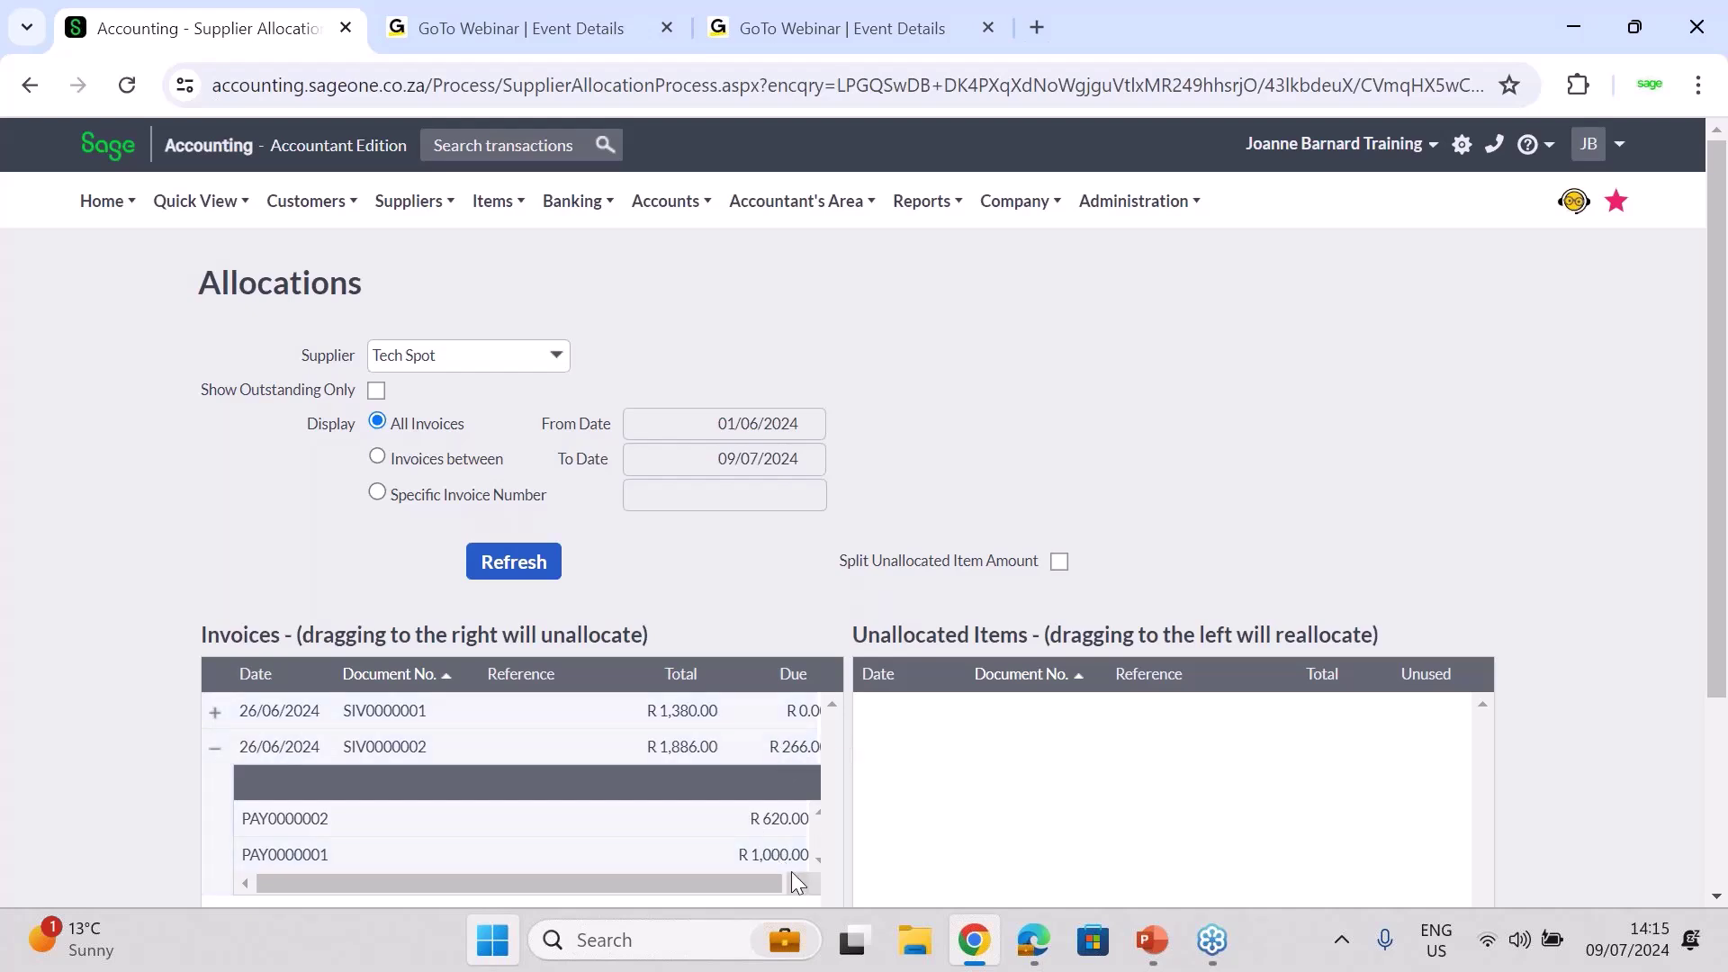
{"action": "left_click_drag", "start_coordinate": [720, 876], "coordinate": [768, 875]}
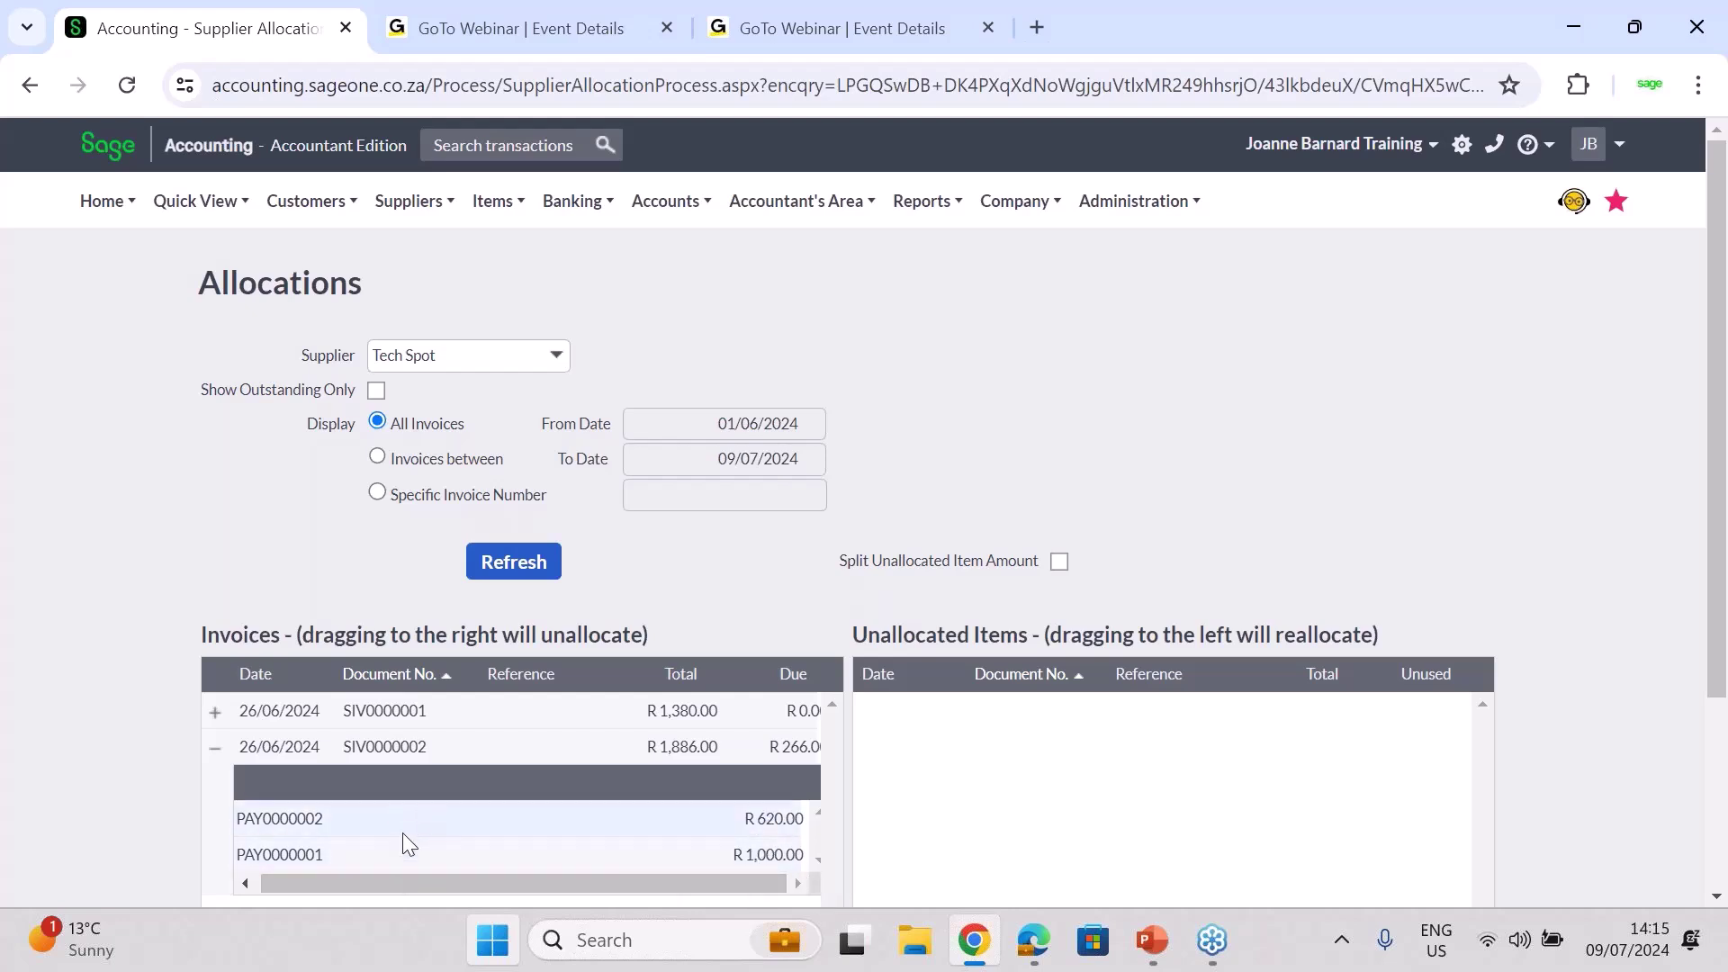
{"action": "left_click", "coordinate": [214, 747]}
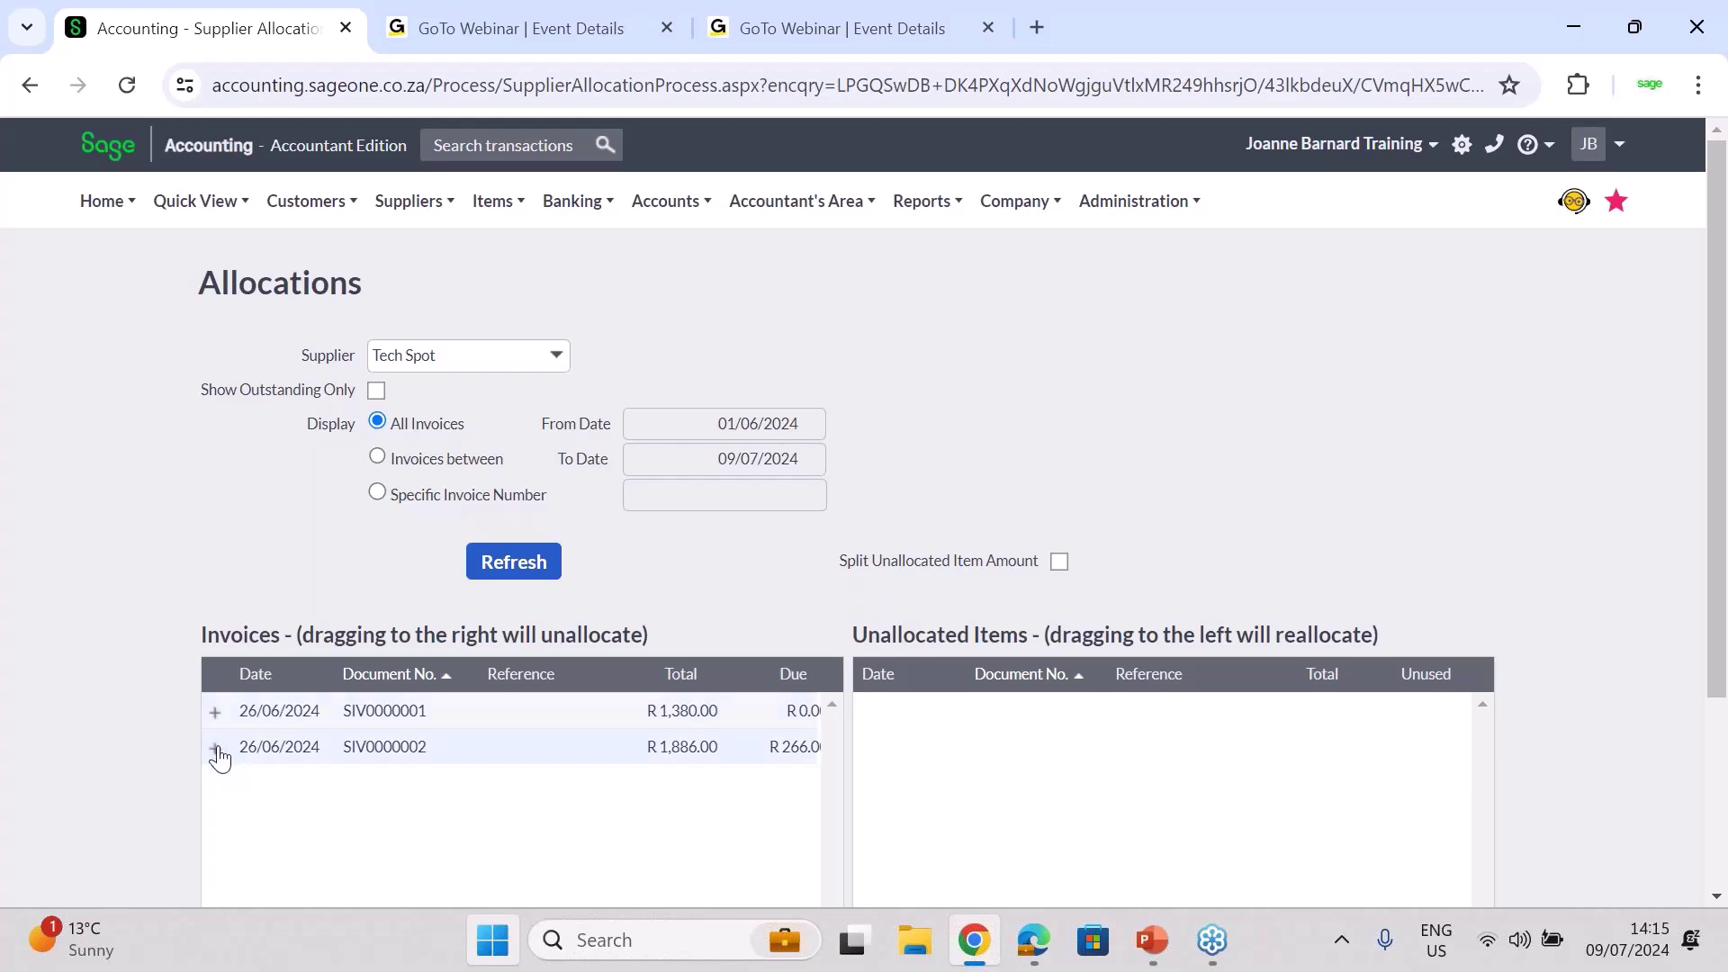
{"action": "scroll", "coordinate": [675, 783], "scroll_direction": "down", "scroll_amount": 3}
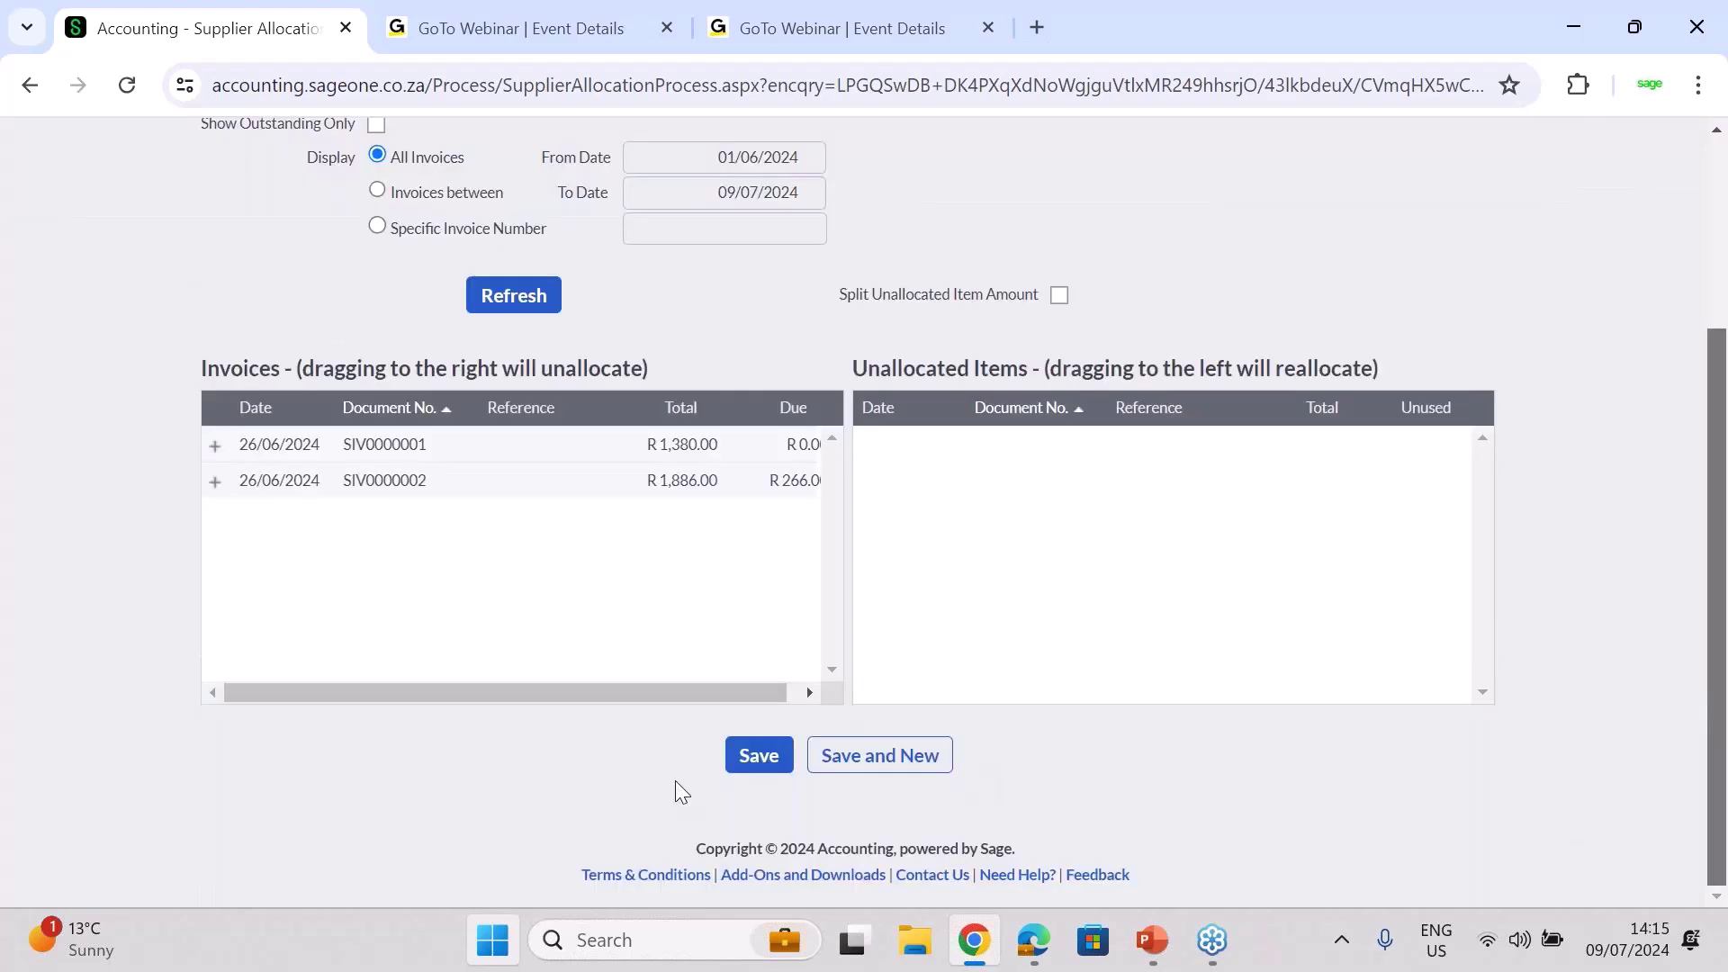
{"action": "left_click", "coordinate": [756, 760]}
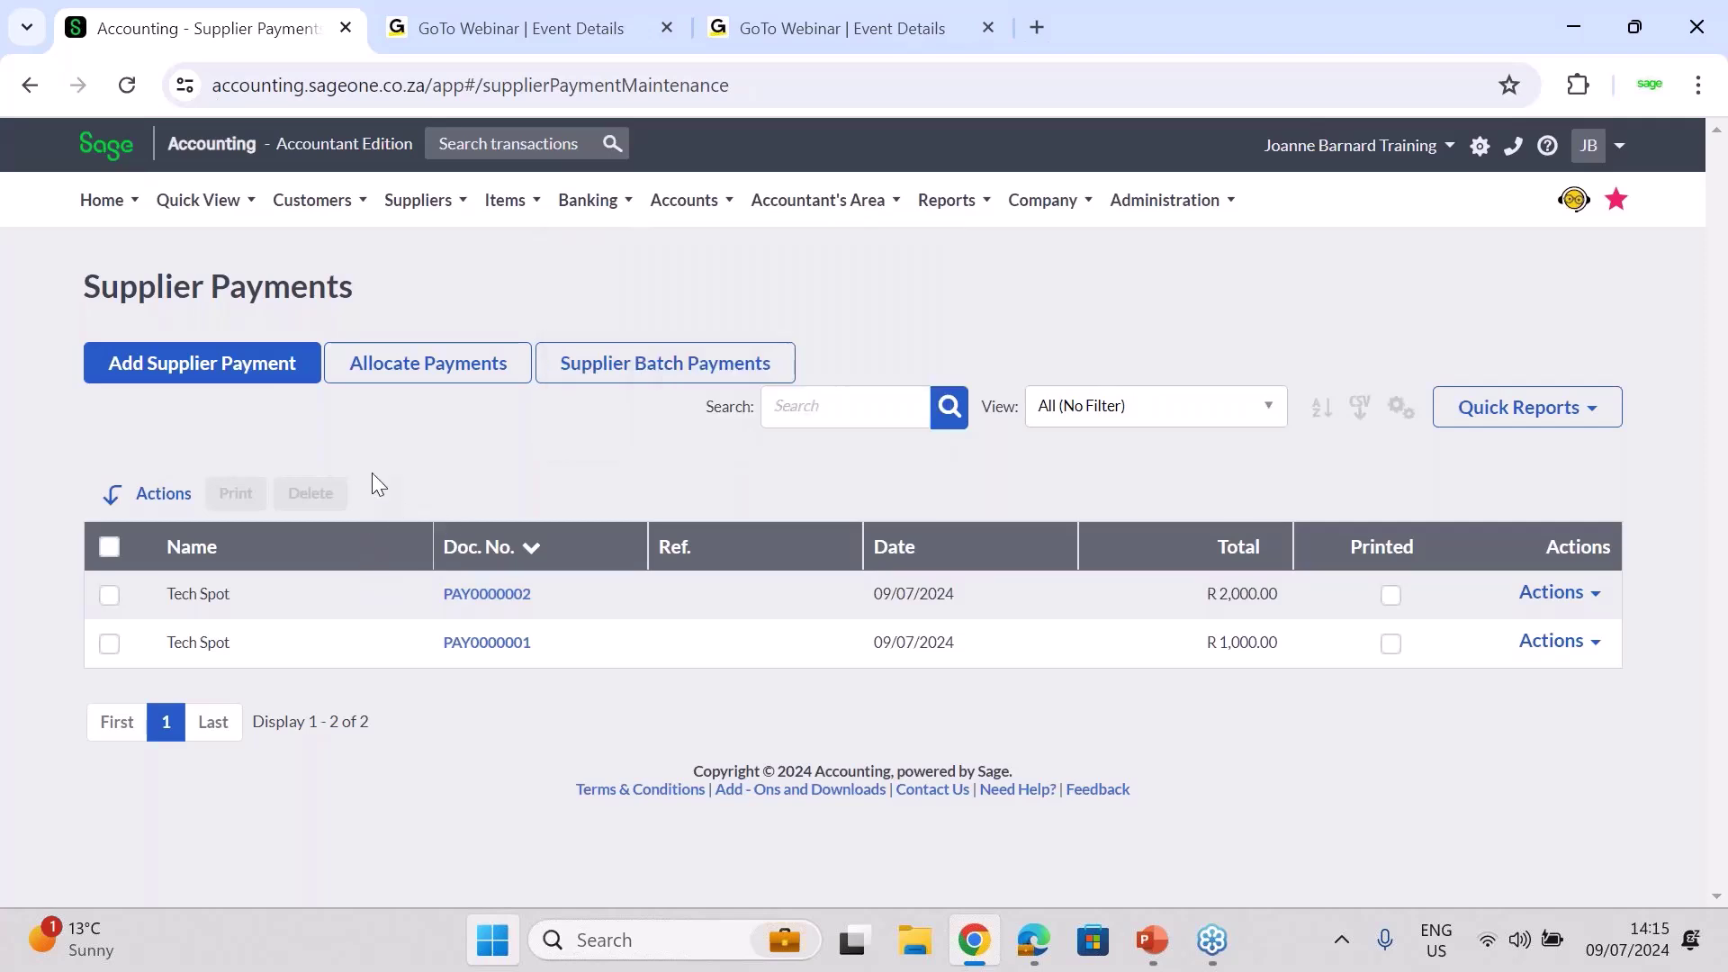
Open the customer receipt allocations
{"action": "mouse_move", "coordinate": [339, 198]}
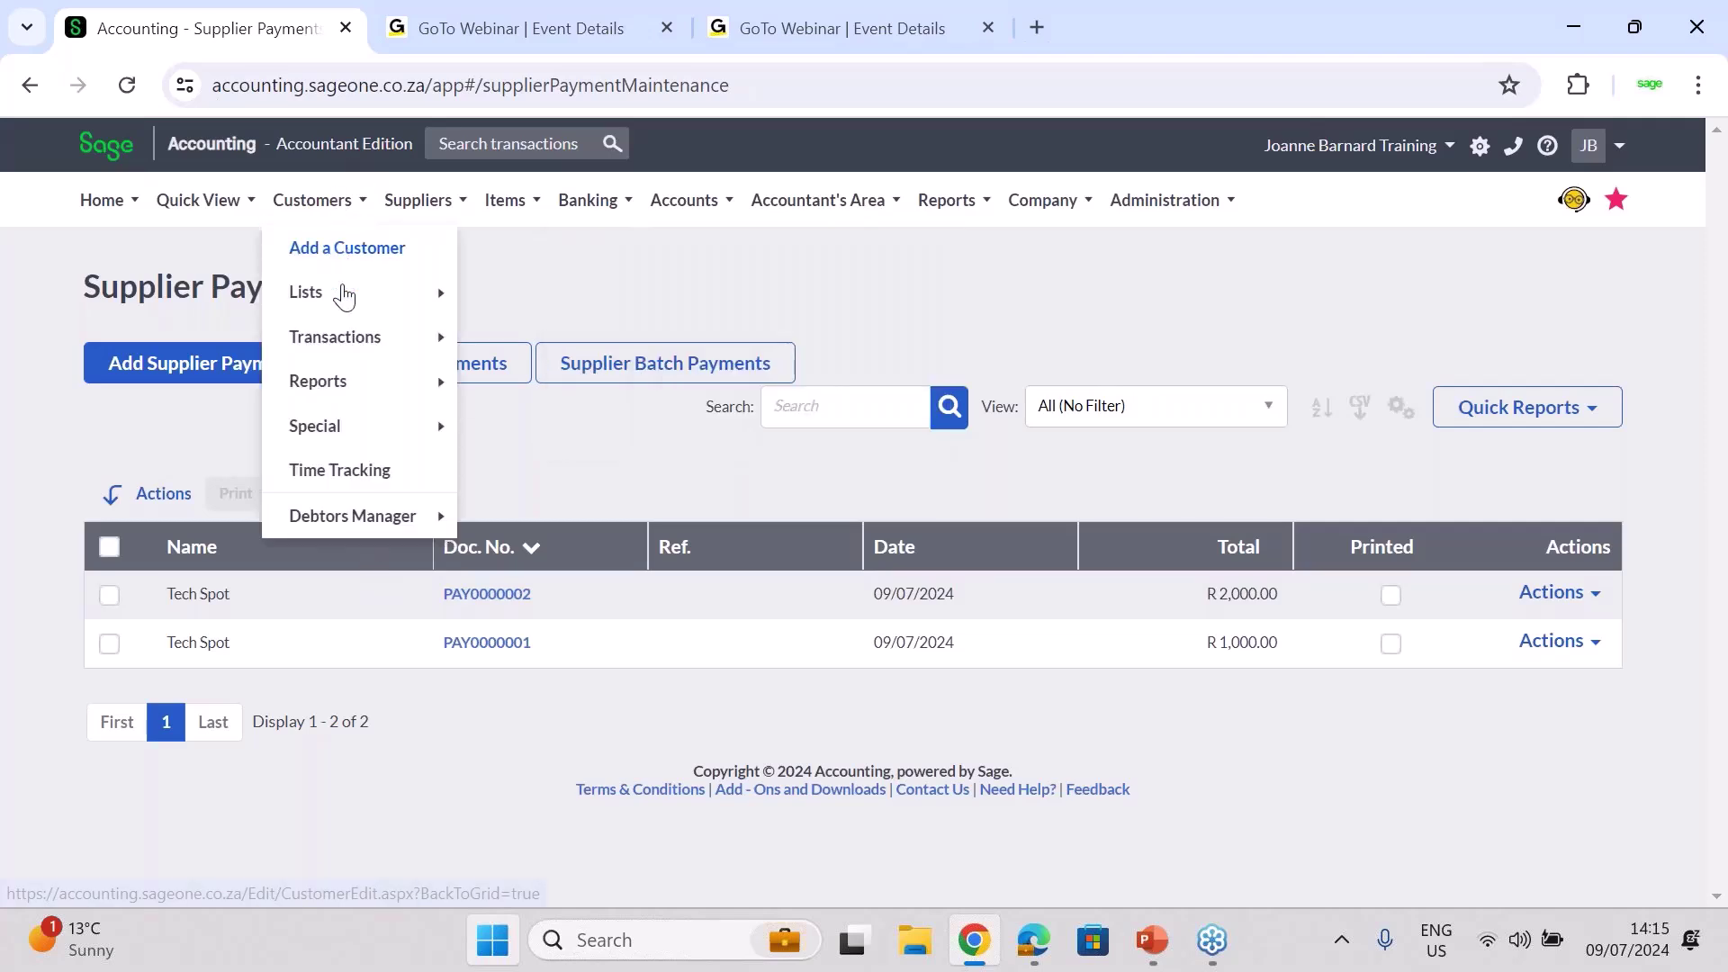
{"action": "mouse_move", "coordinate": [362, 356]}
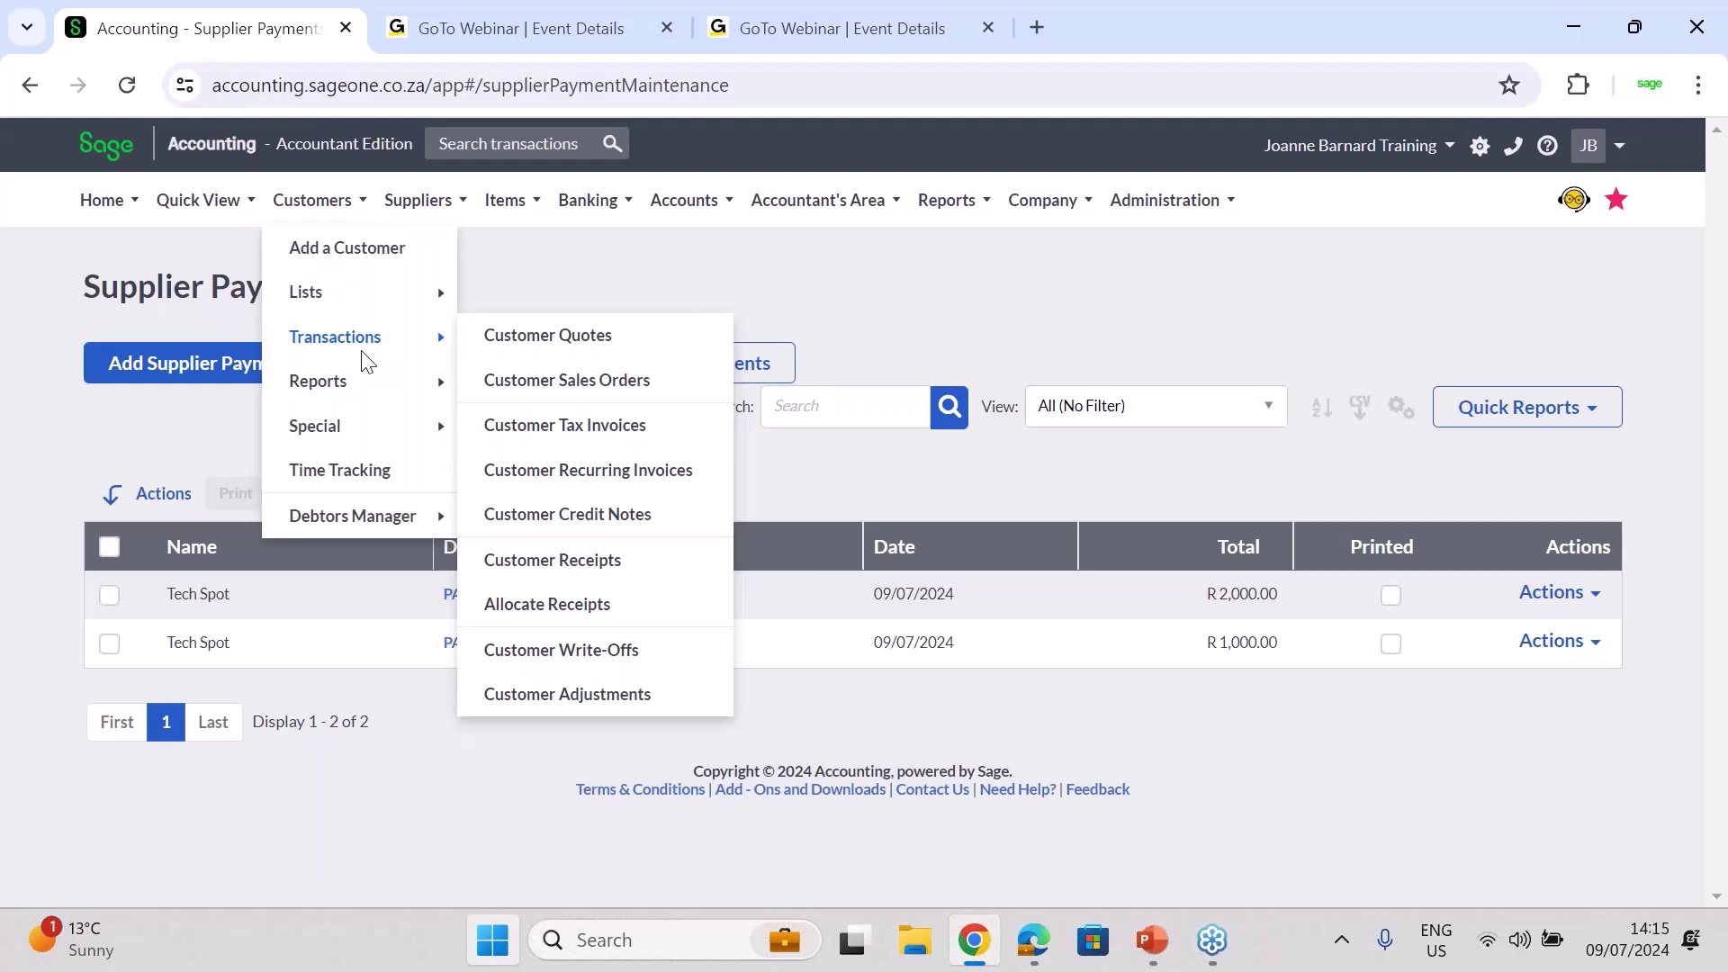
{"action": "left_click", "coordinate": [580, 606]}
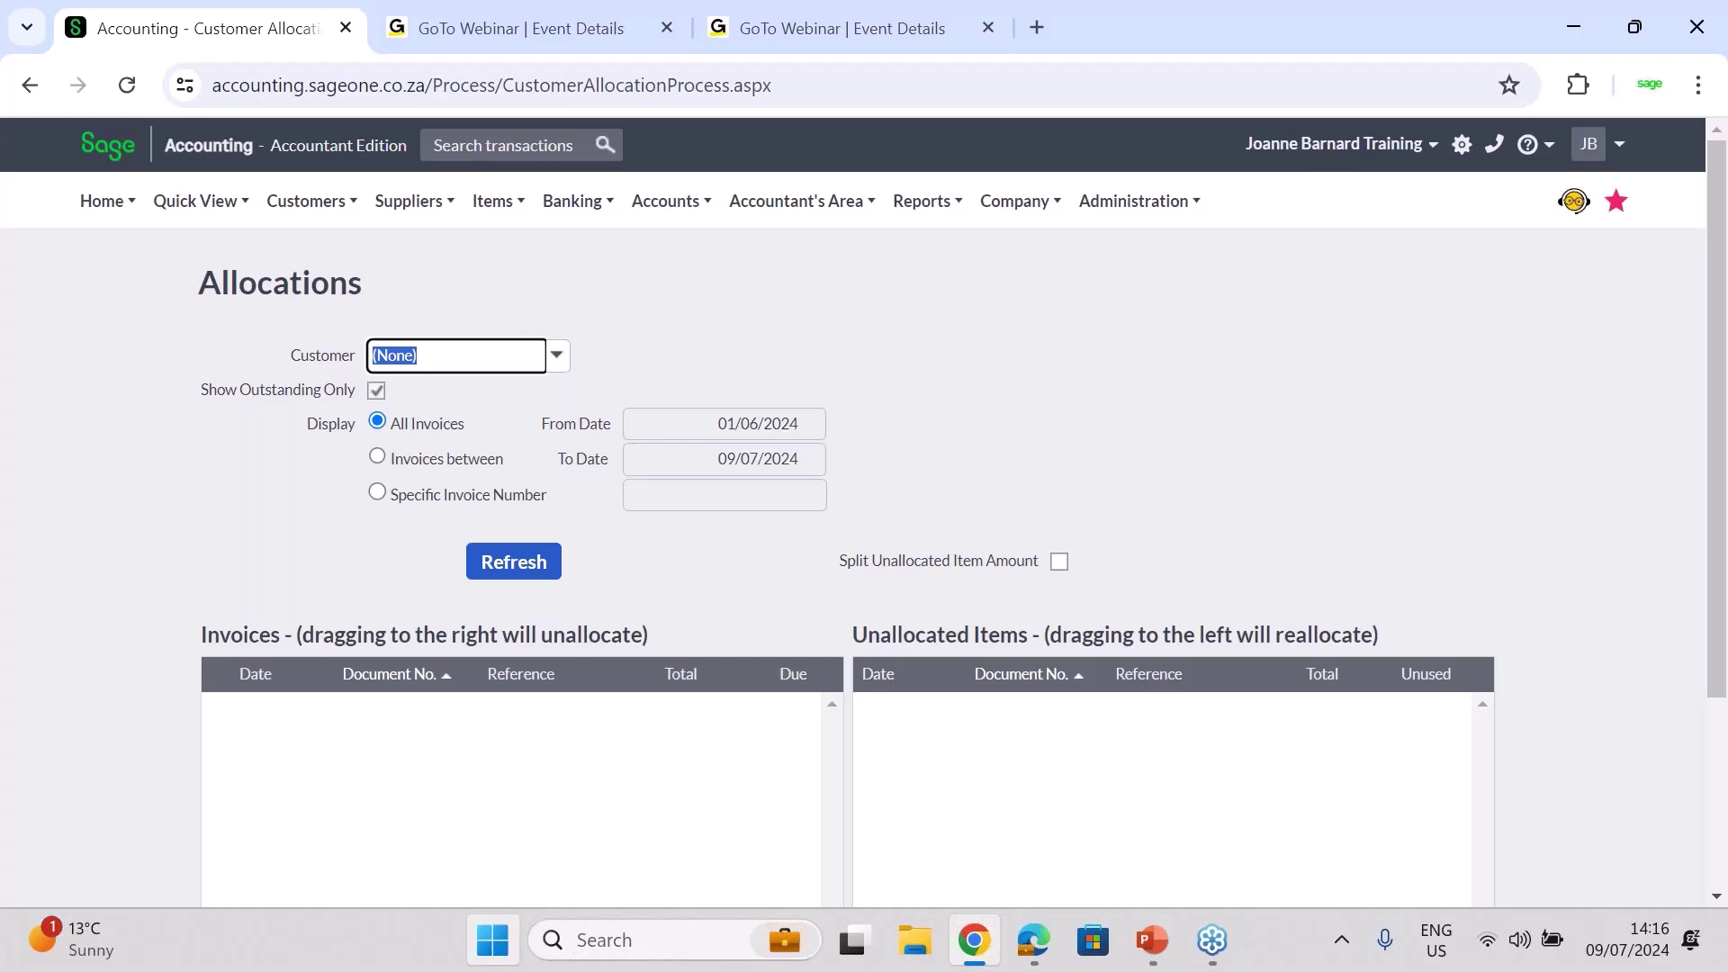
Load all invoices and unallocated items for the customer with invoices INV0000001 and INV0000003, including invoices no longer outstanding
{"action": "left_click", "coordinate": [383, 509]}
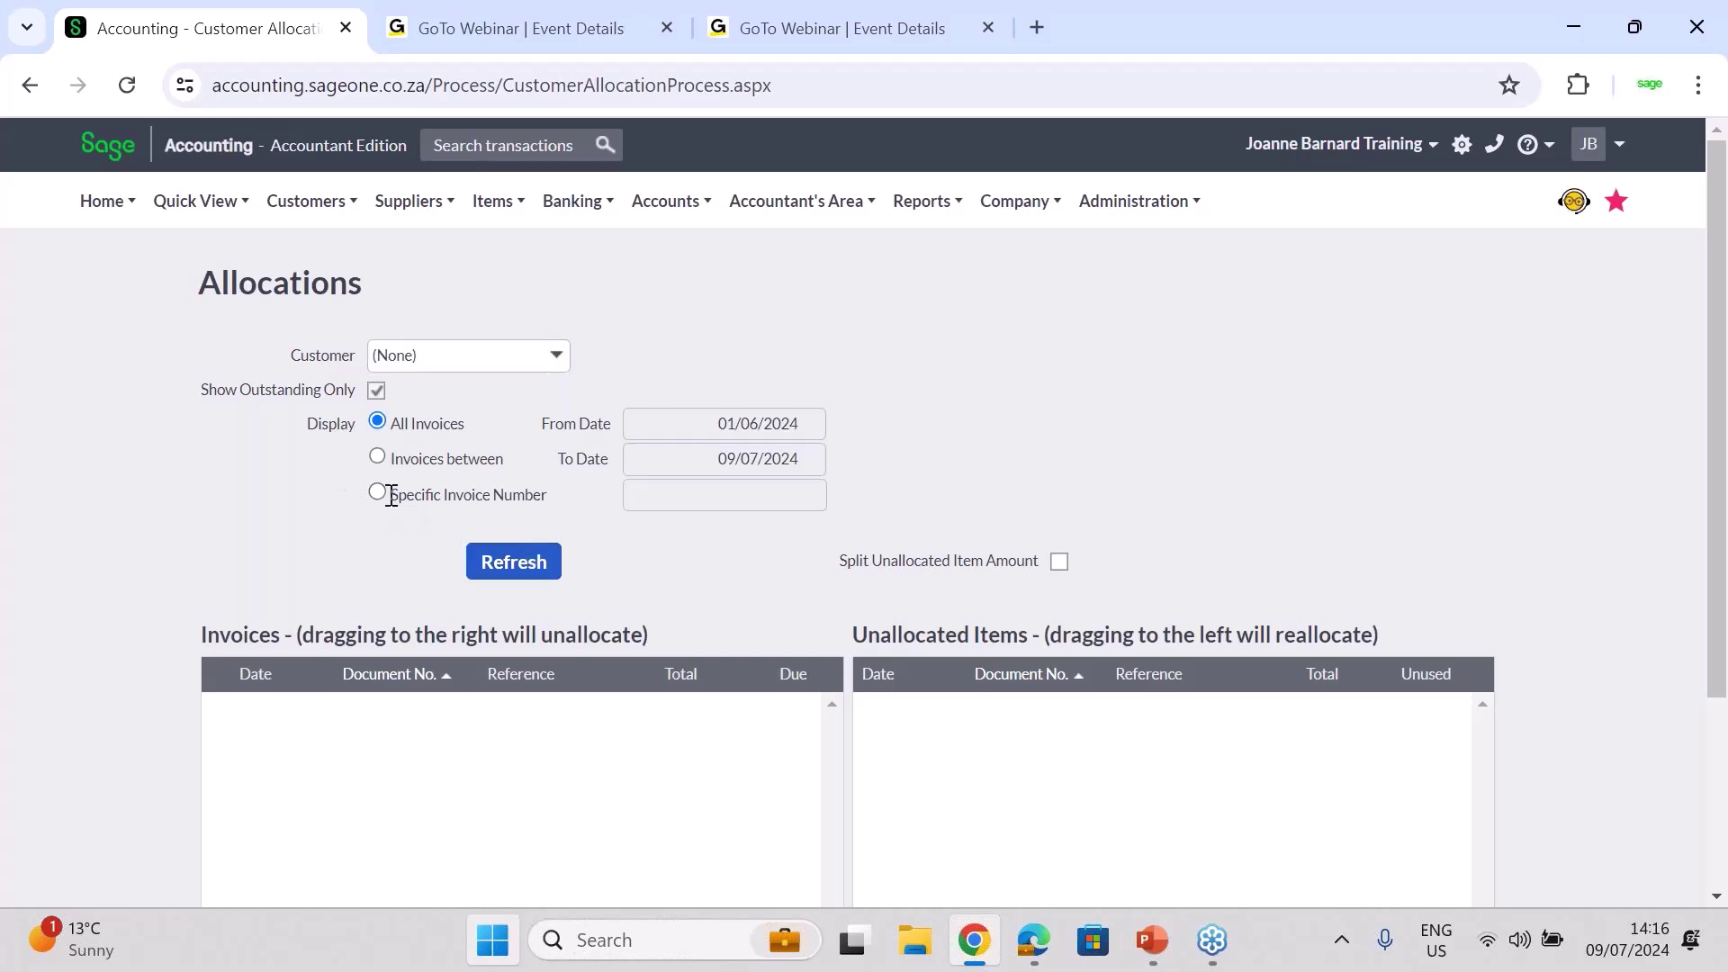
{"action": "left_click", "coordinate": [378, 494]}
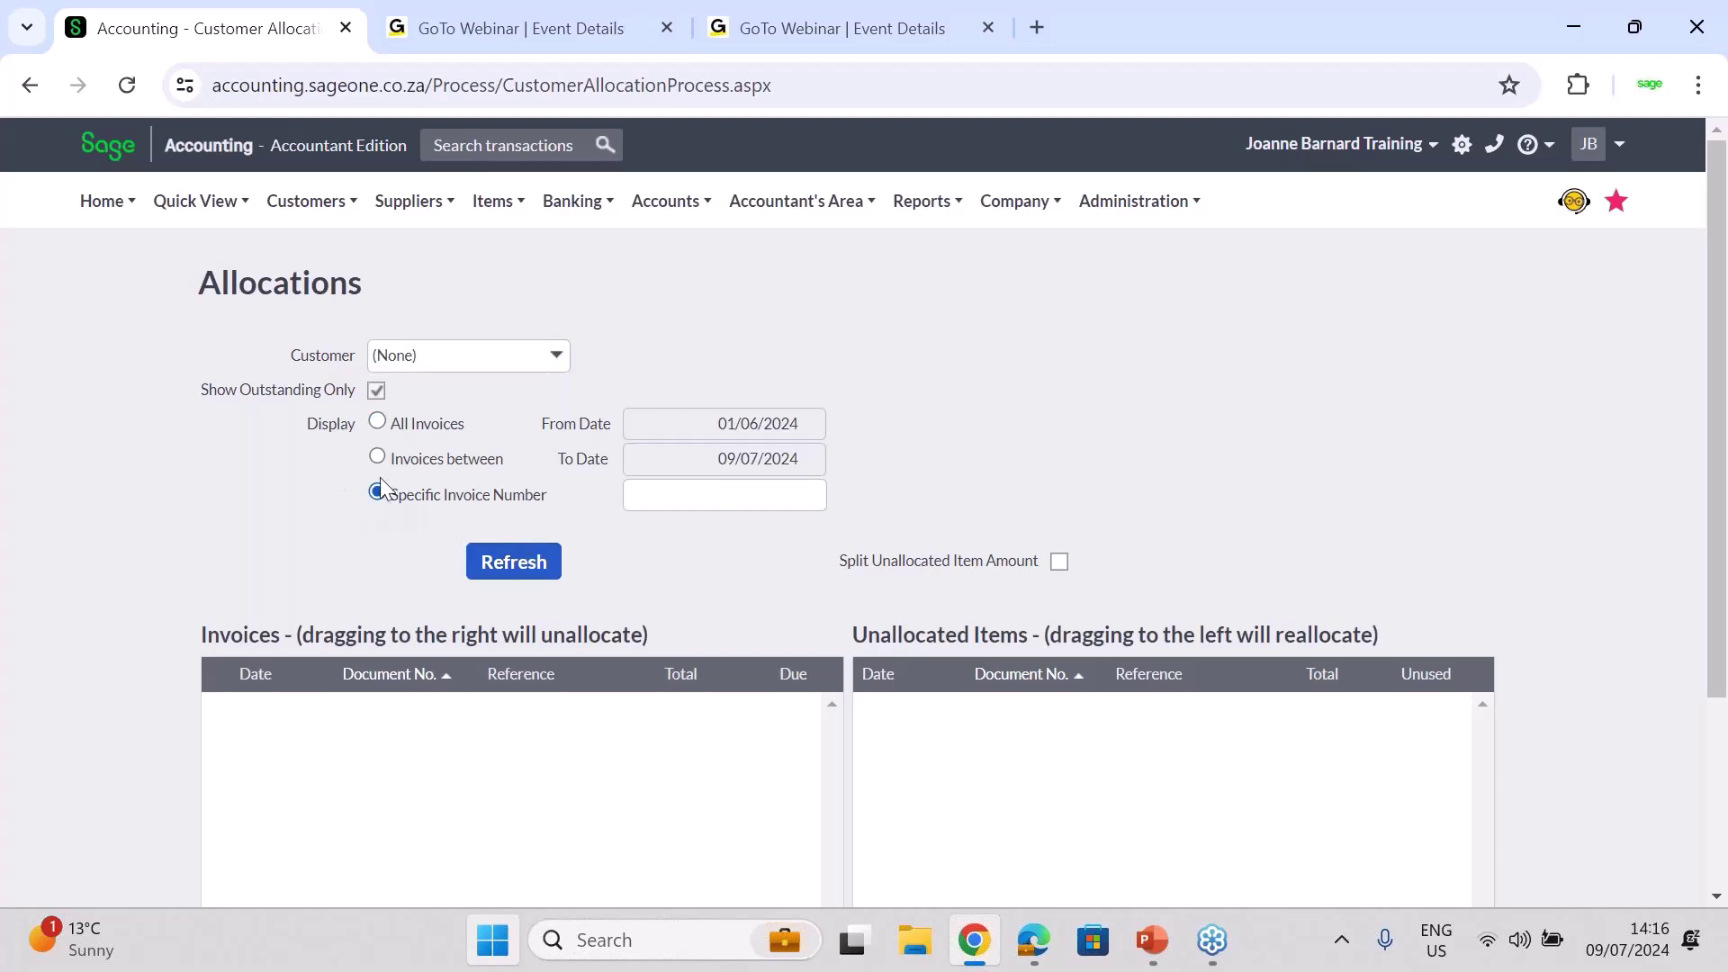
{"action": "left_click", "coordinate": [377, 391]}
{"action": "left_click", "coordinate": [378, 423]}
{"action": "left_click", "coordinate": [506, 559]}
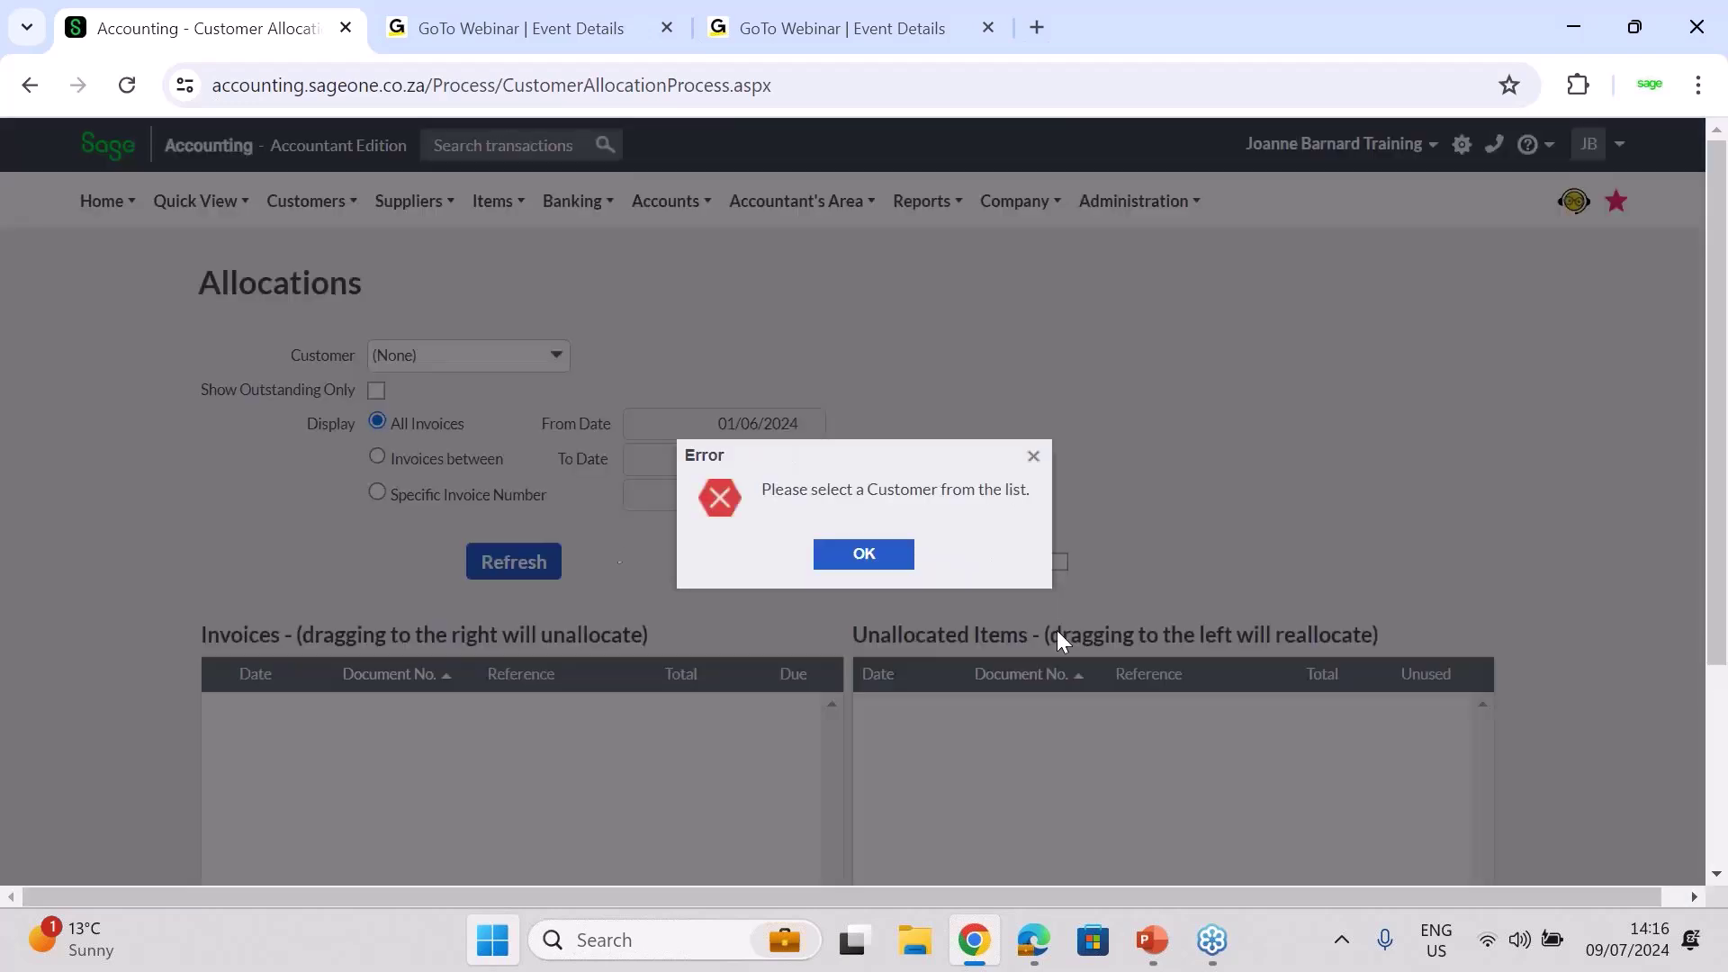
{"action": "left_click", "coordinate": [864, 553]}
{"action": "left_click", "coordinate": [556, 354]}
{"action": "left_click", "coordinate": [463, 414]}
{"action": "left_click", "coordinate": [538, 572]}
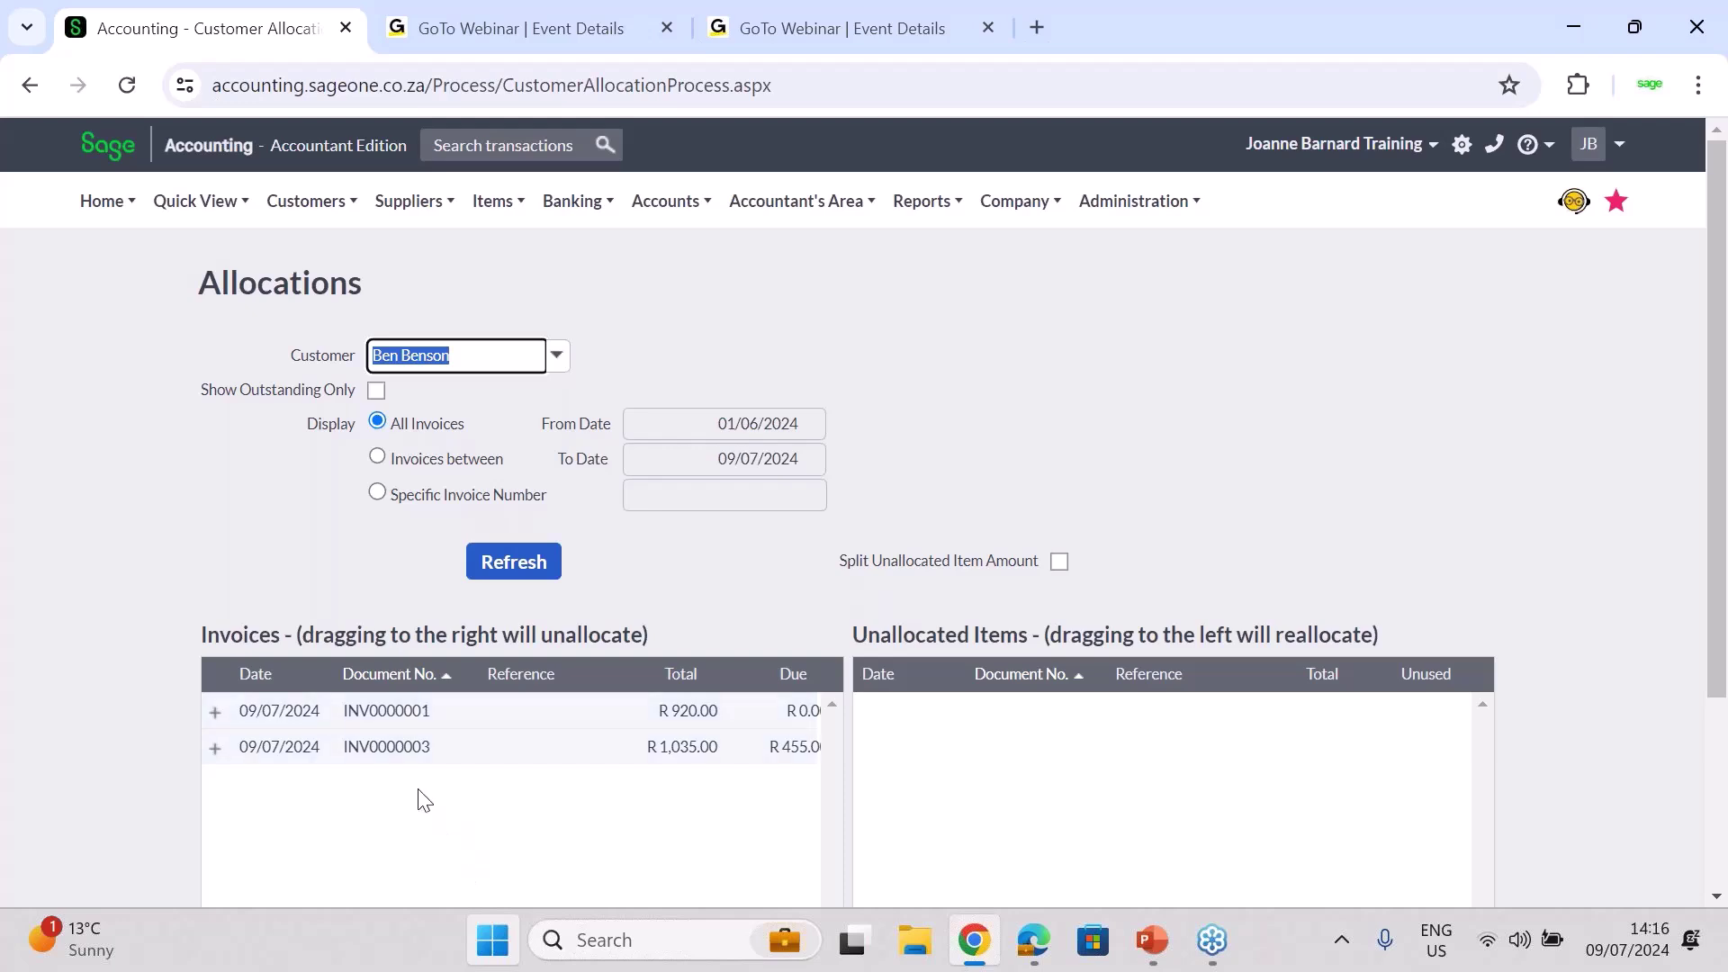
Open the list of customer tax invoices
{"action": "mouse_move", "coordinate": [301, 201]}
{"action": "mouse_move", "coordinate": [339, 330]}
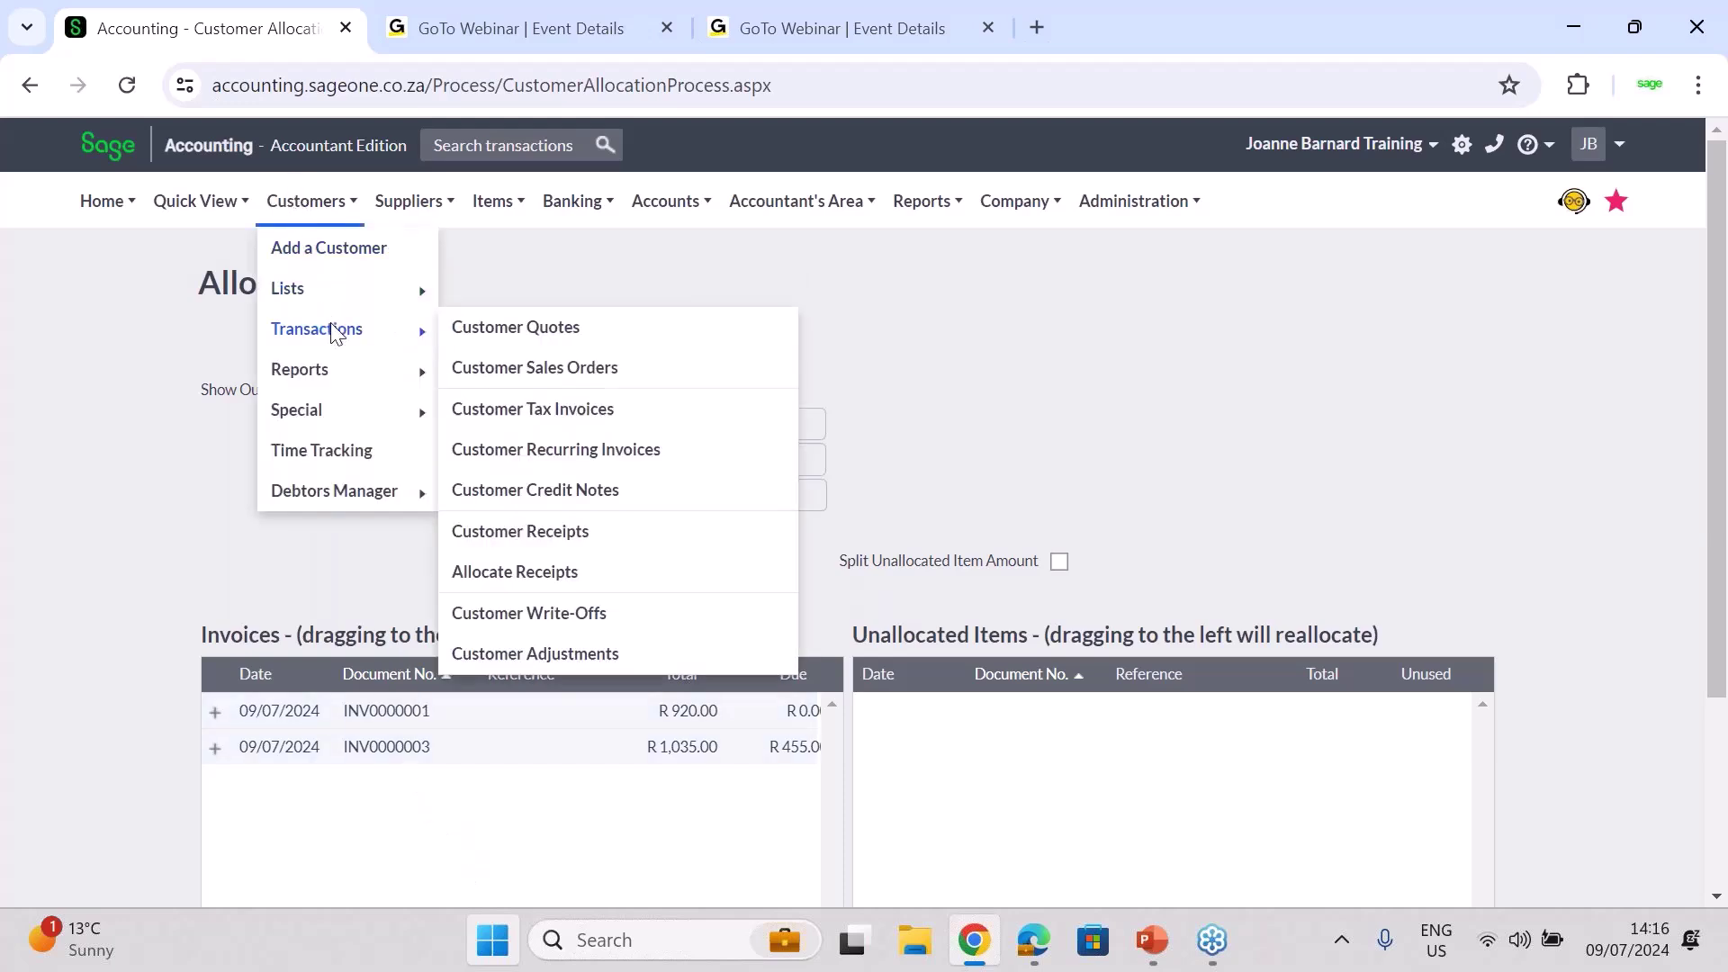
{"action": "left_click", "coordinate": [586, 412]}
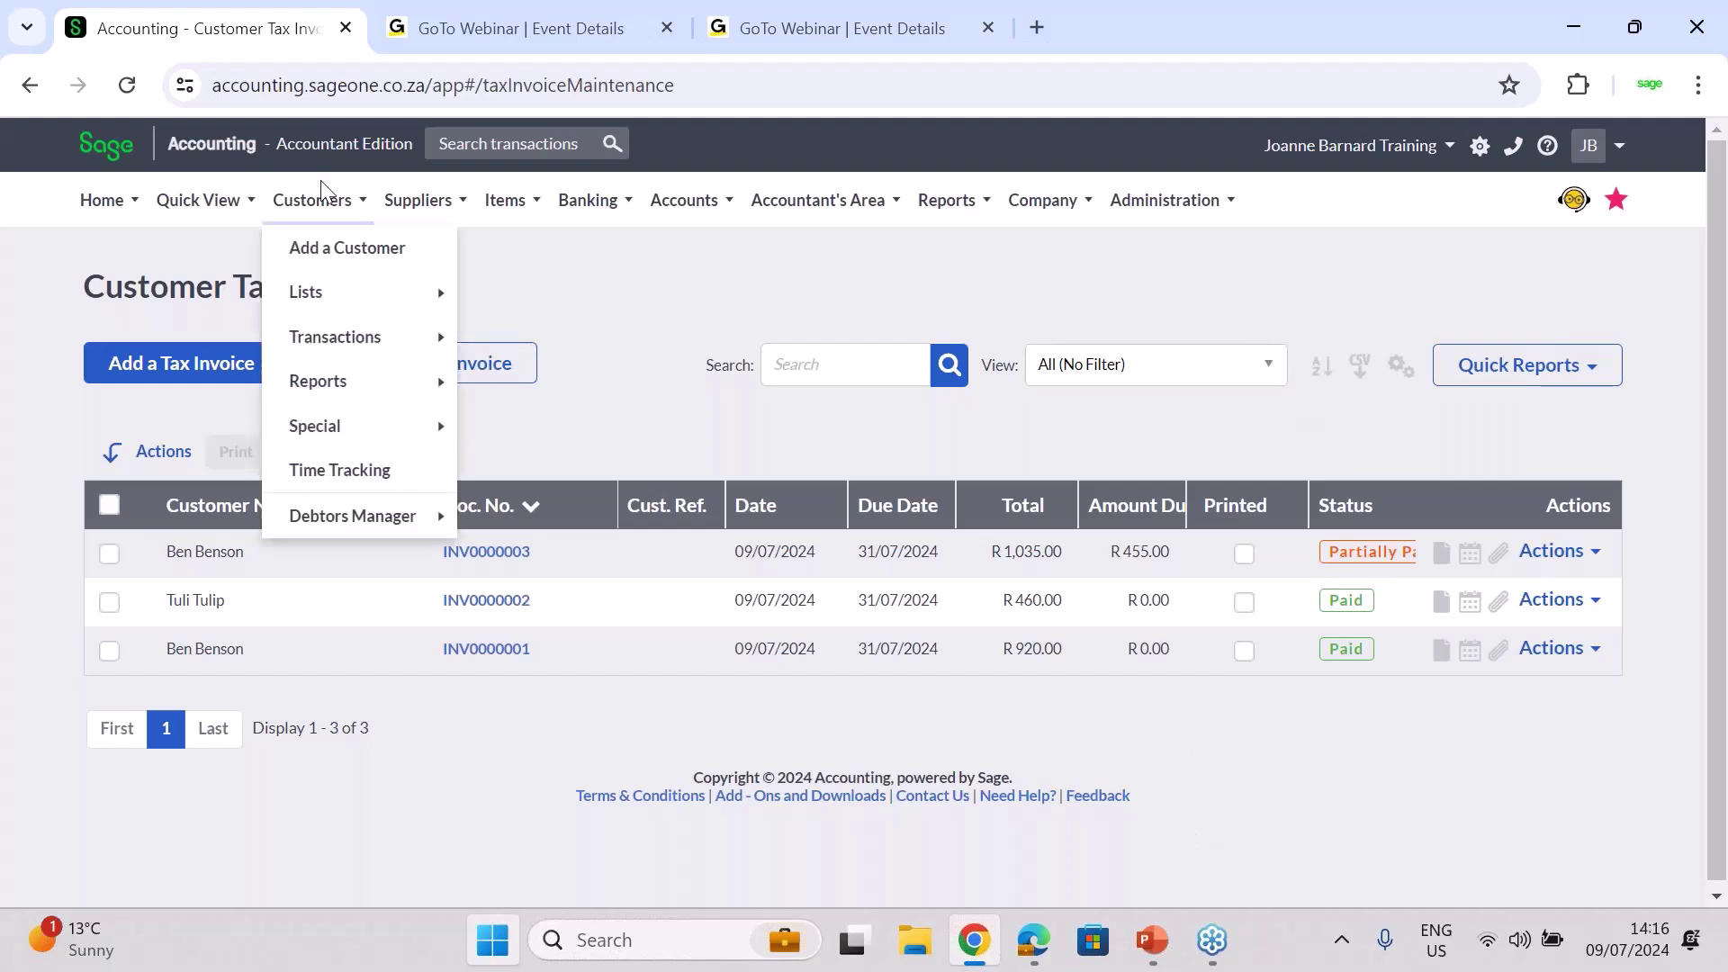
Return to the customer receipt allocations
{"action": "mouse_move", "coordinate": [416, 236]}
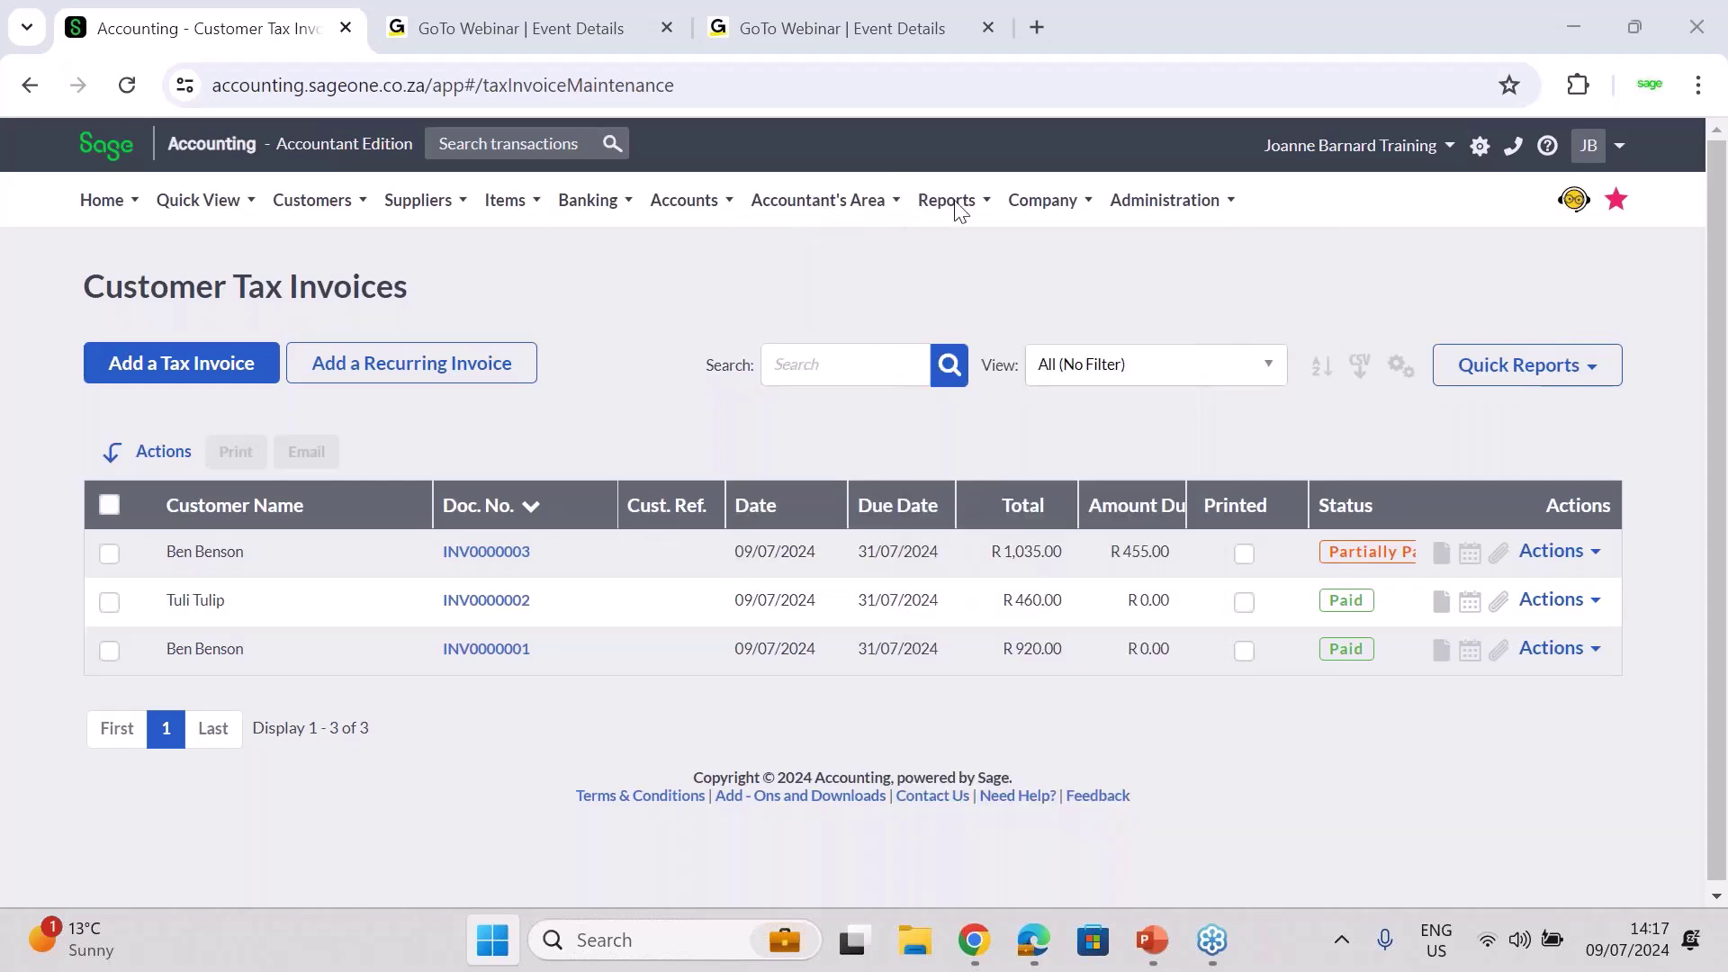
{"action": "mouse_move", "coordinate": [324, 204]}
{"action": "mouse_move", "coordinate": [373, 349]}
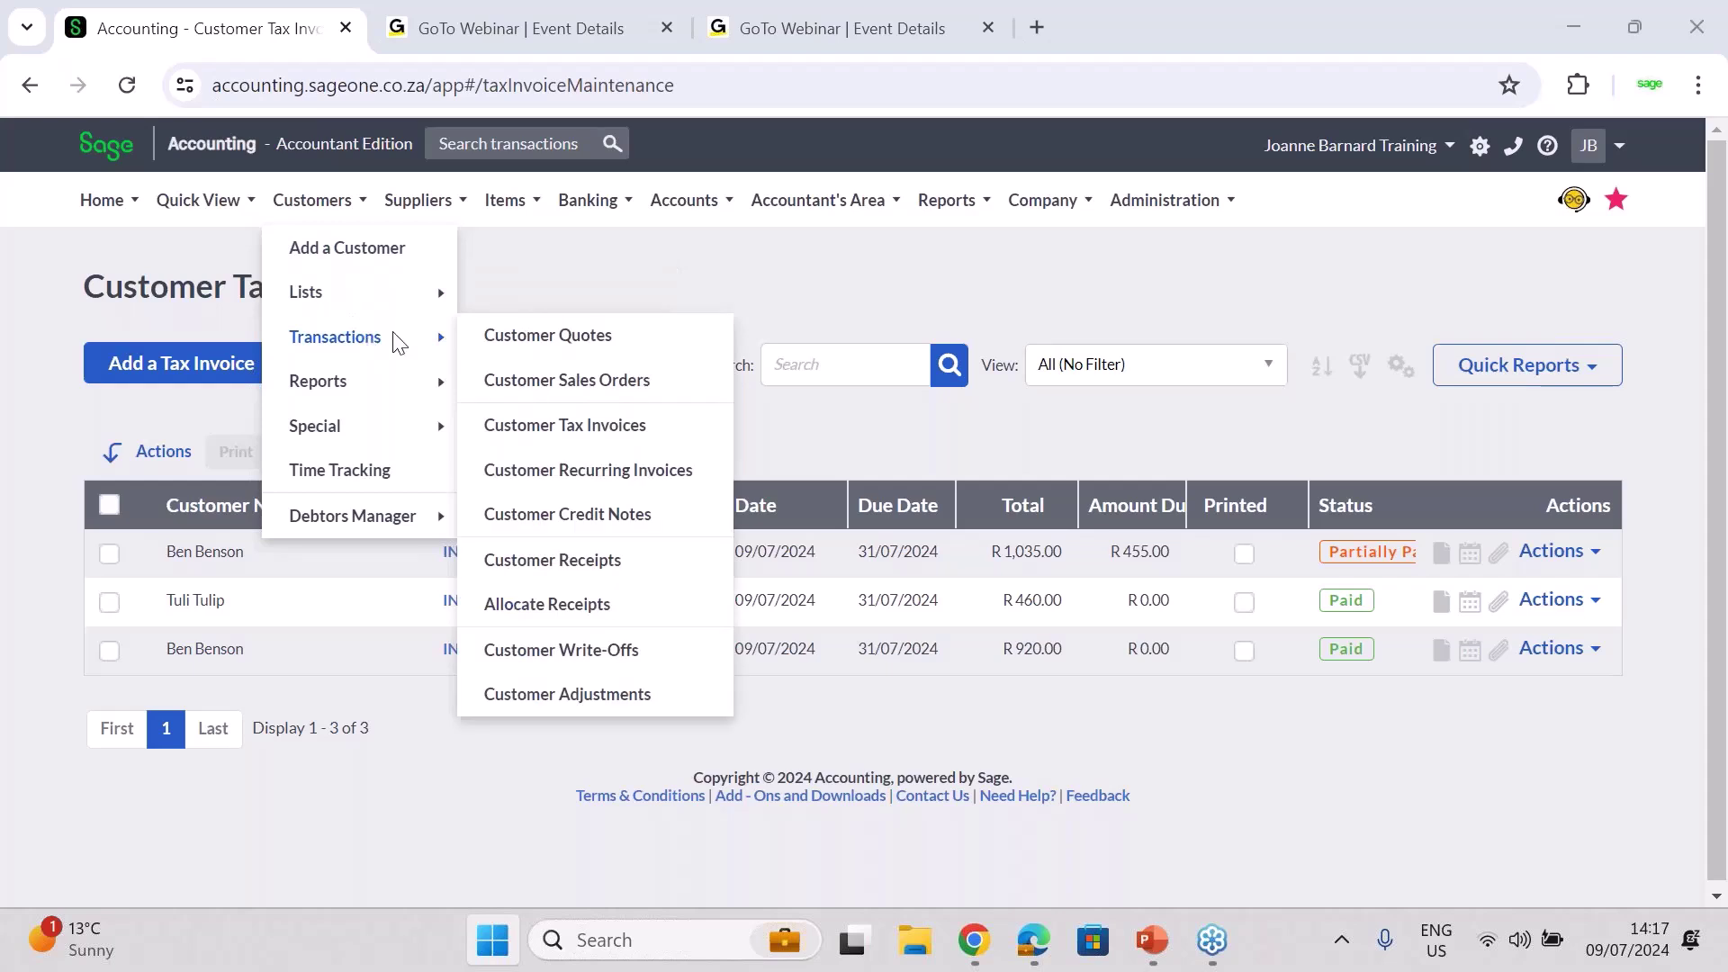
{"action": "left_click", "coordinate": [551, 606]}
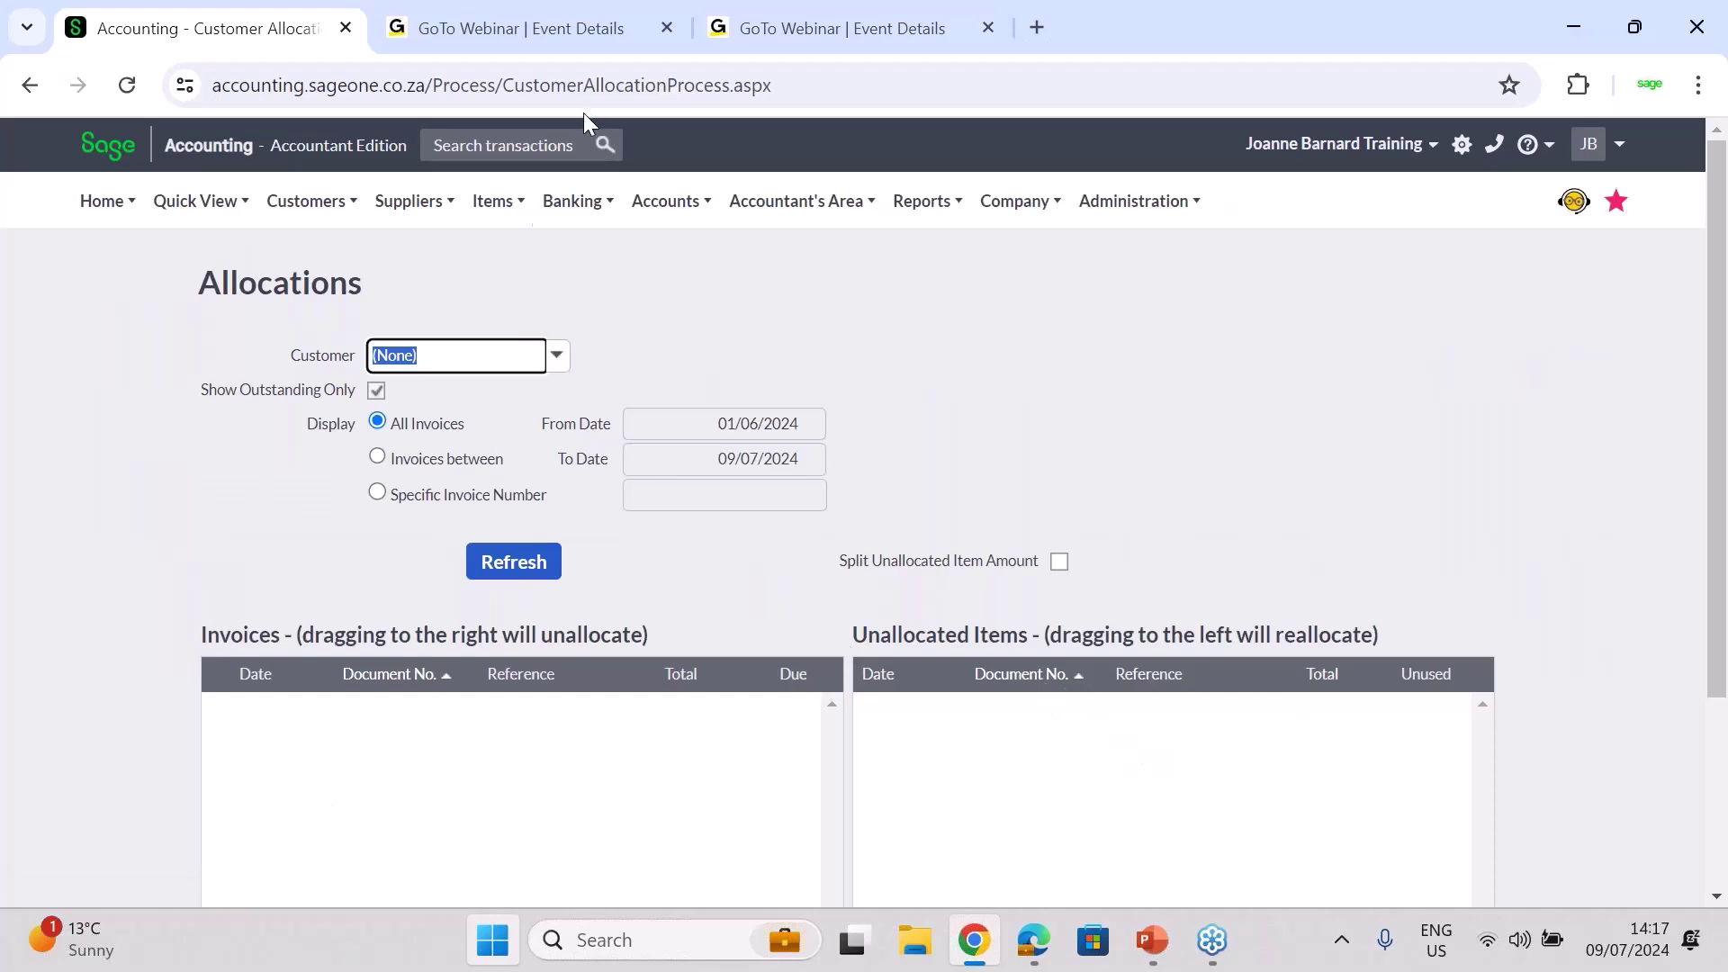
Open the new banking transactions for FNB and review and save the invoice allocation of the R 1,500.00 customer receipt
{"action": "mouse_move", "coordinate": [572, 201]}
{"action": "mouse_move", "coordinate": [630, 330]}
{"action": "left_click", "coordinate": [822, 329]}
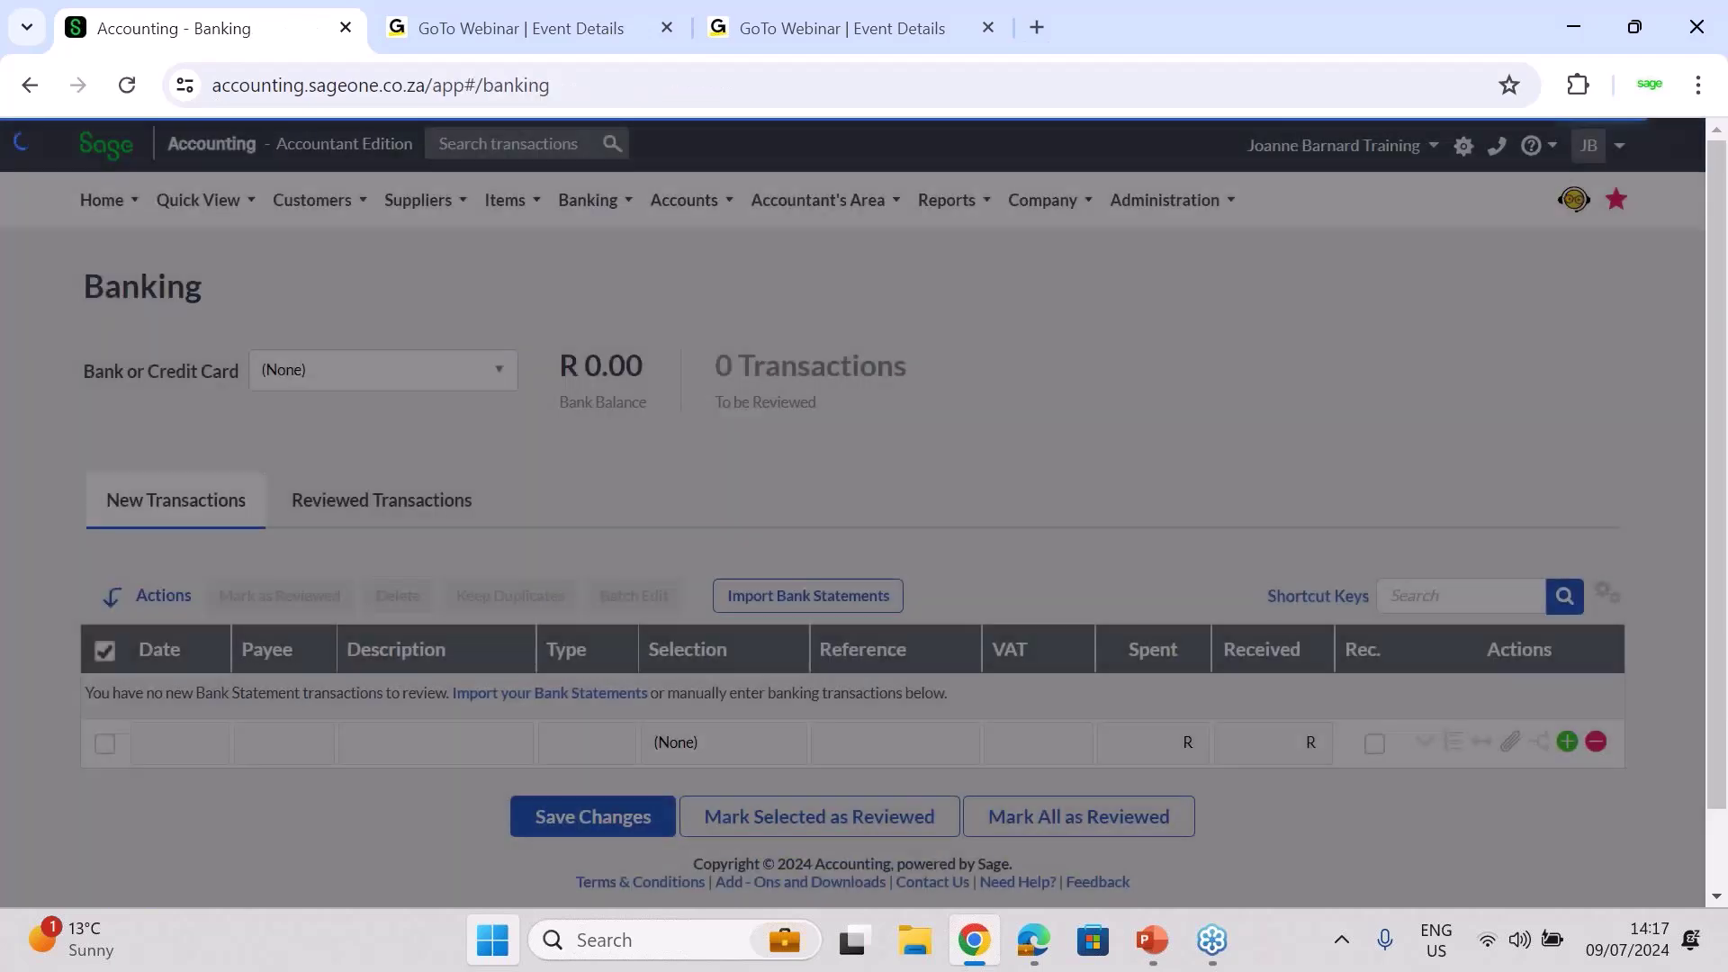
{"action": "left_click", "coordinate": [498, 371]}
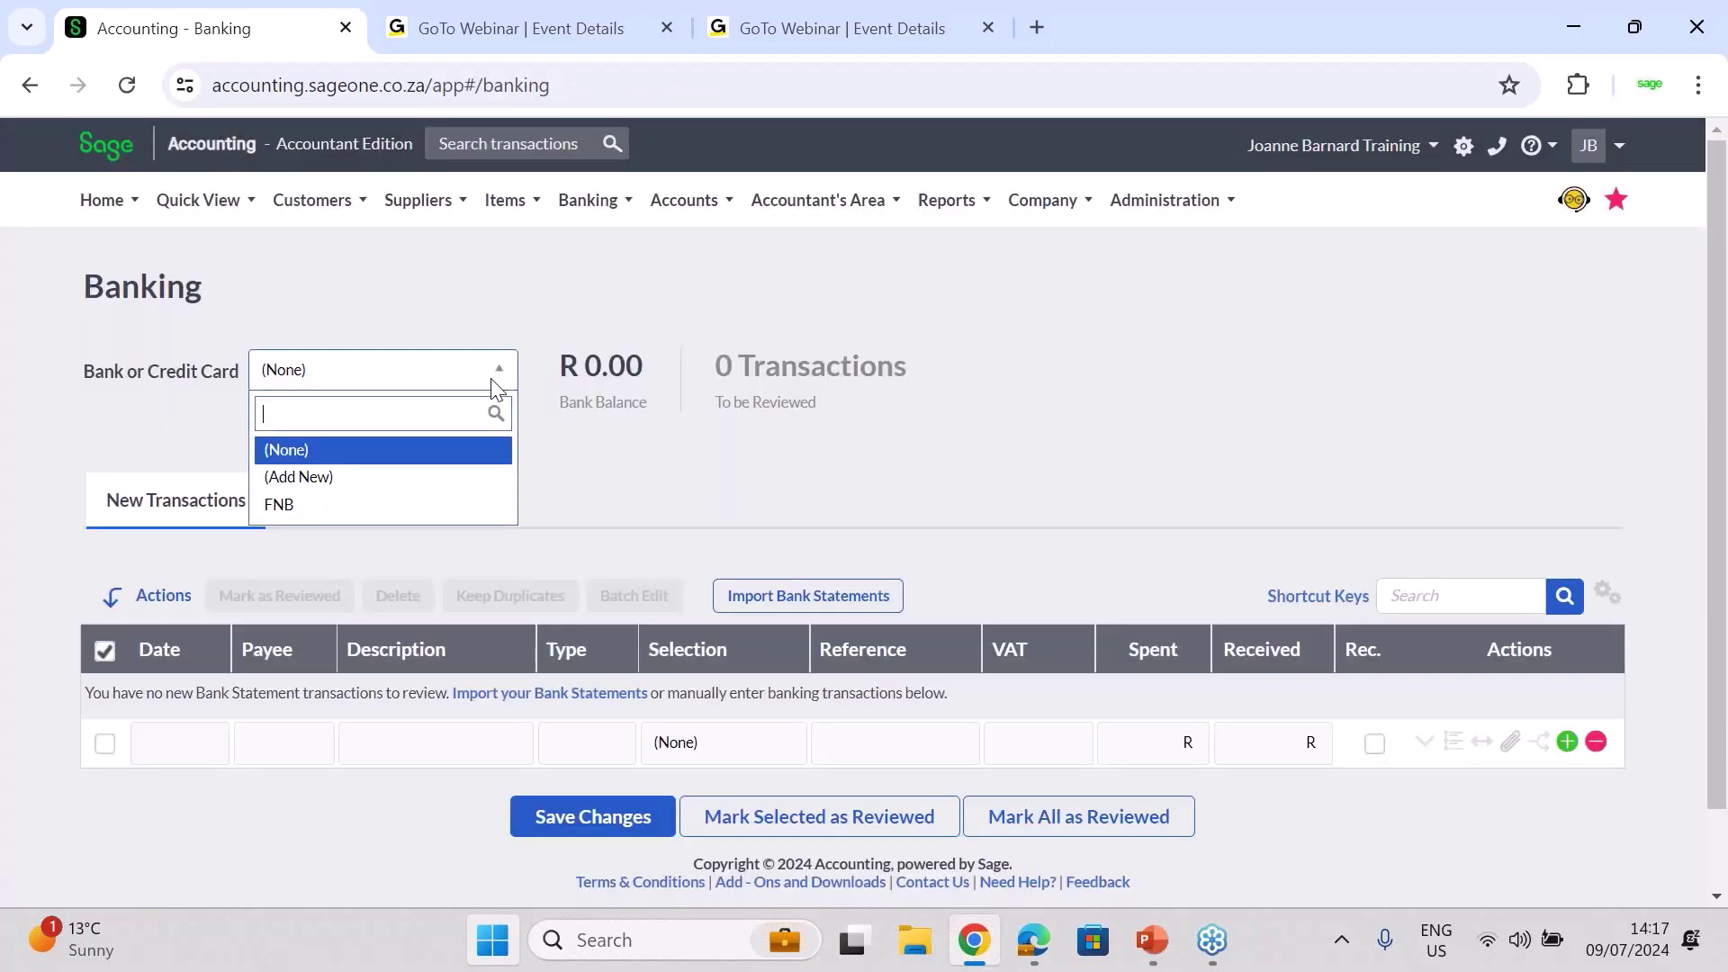
{"action": "left_click", "coordinate": [368, 506]}
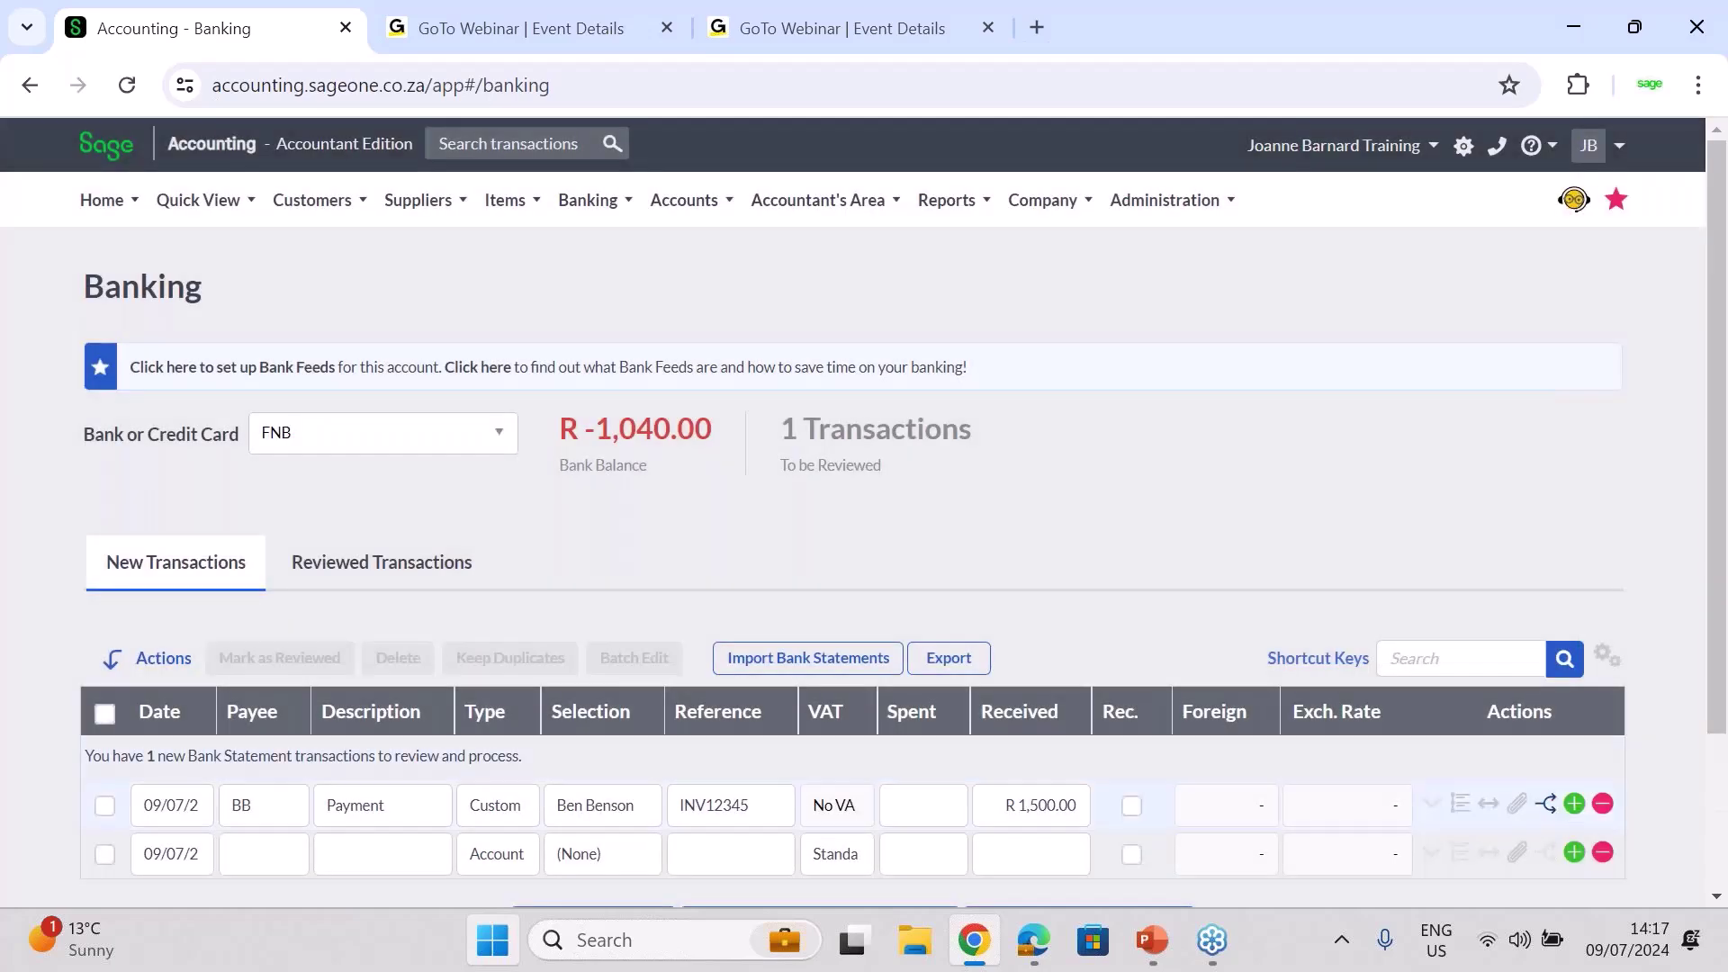
{"action": "left_click", "coordinate": [1545, 804]}
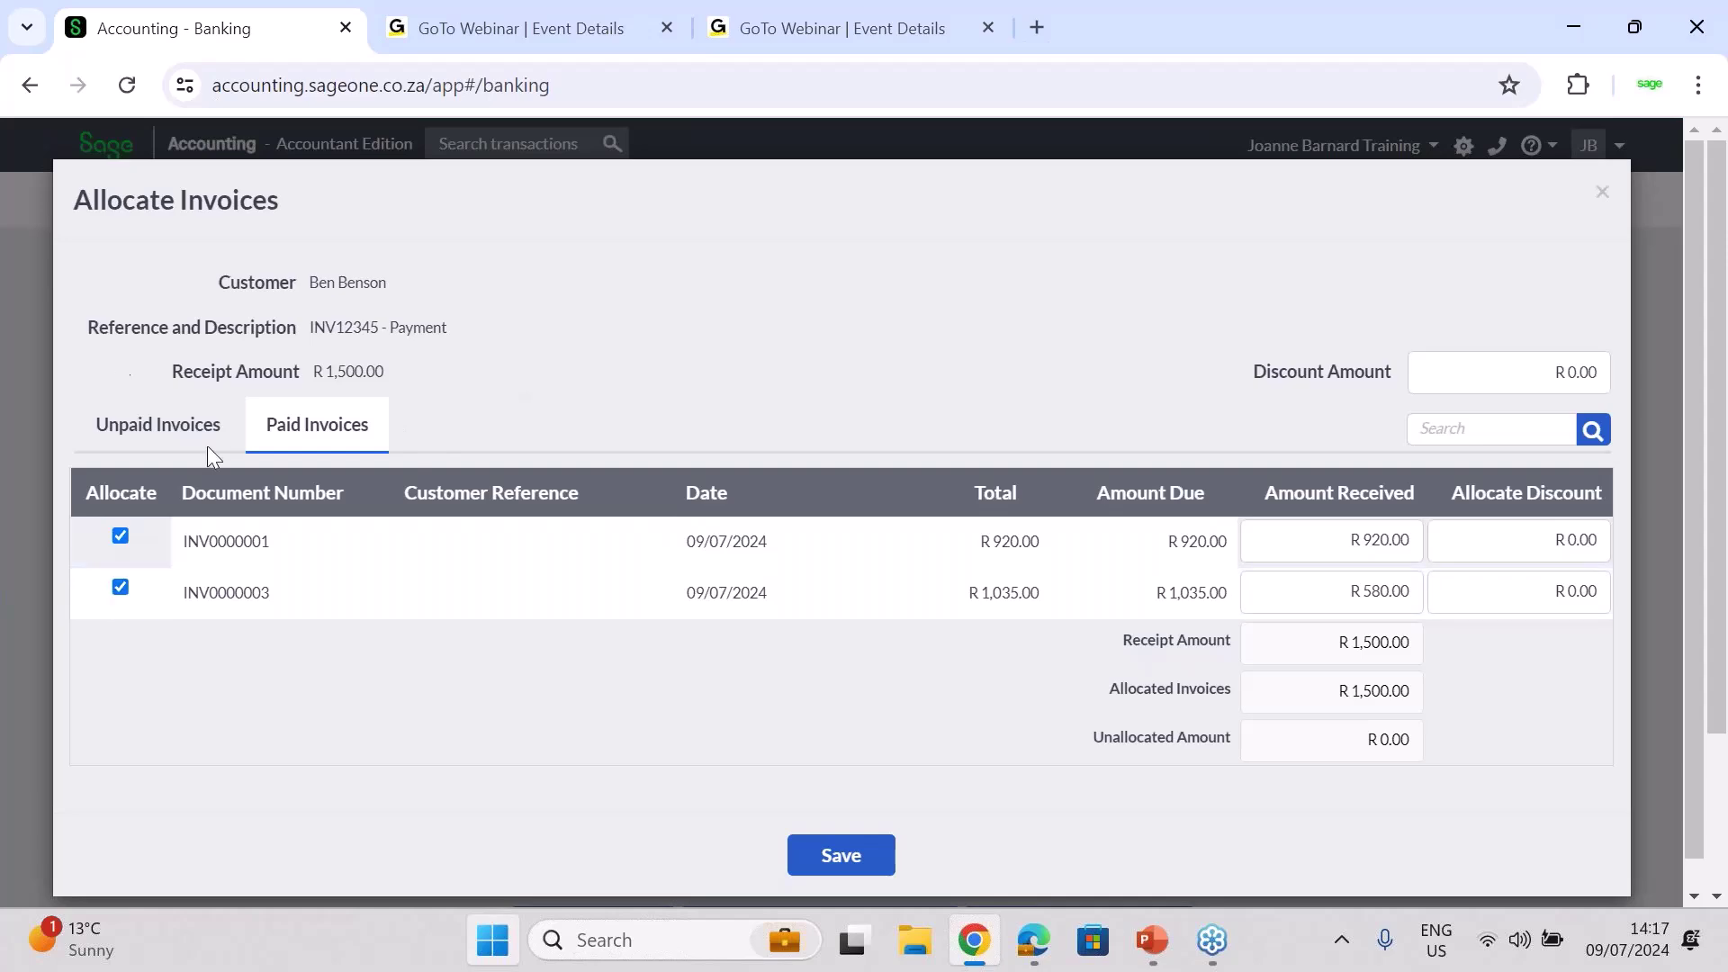
{"action": "left_click", "coordinate": [844, 857]}
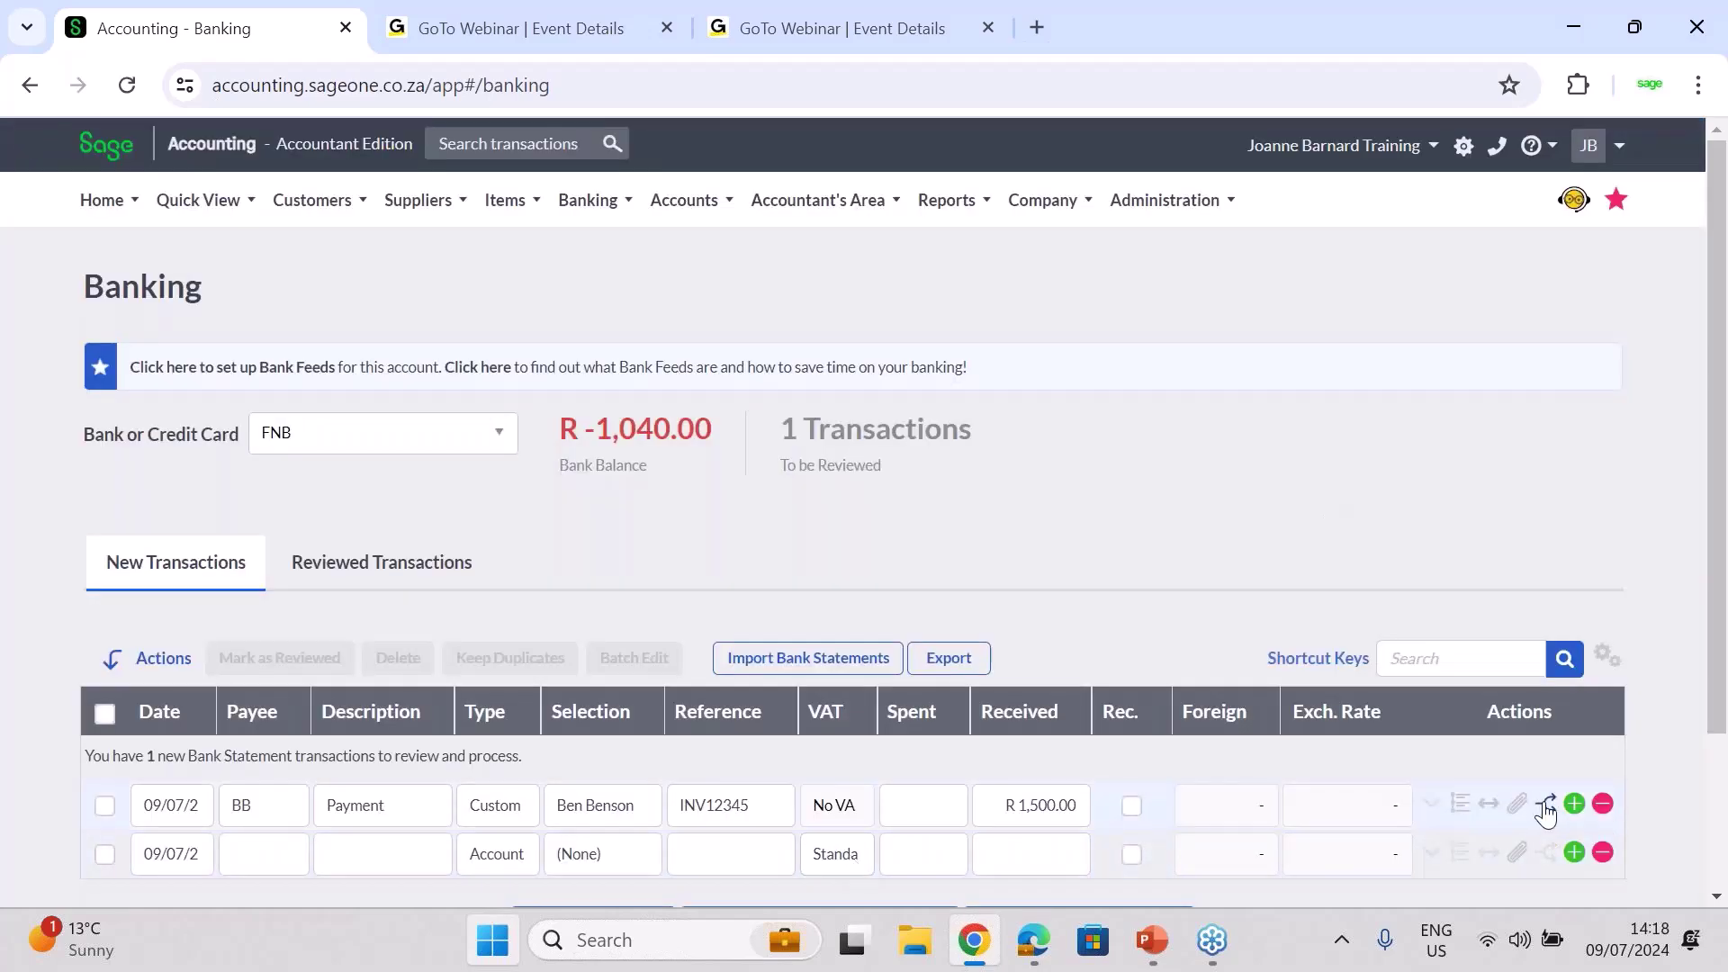
Show the details of the R 1,000.00 Tech Spot payment among the reviewed transactions
{"action": "left_click", "coordinate": [401, 565]}
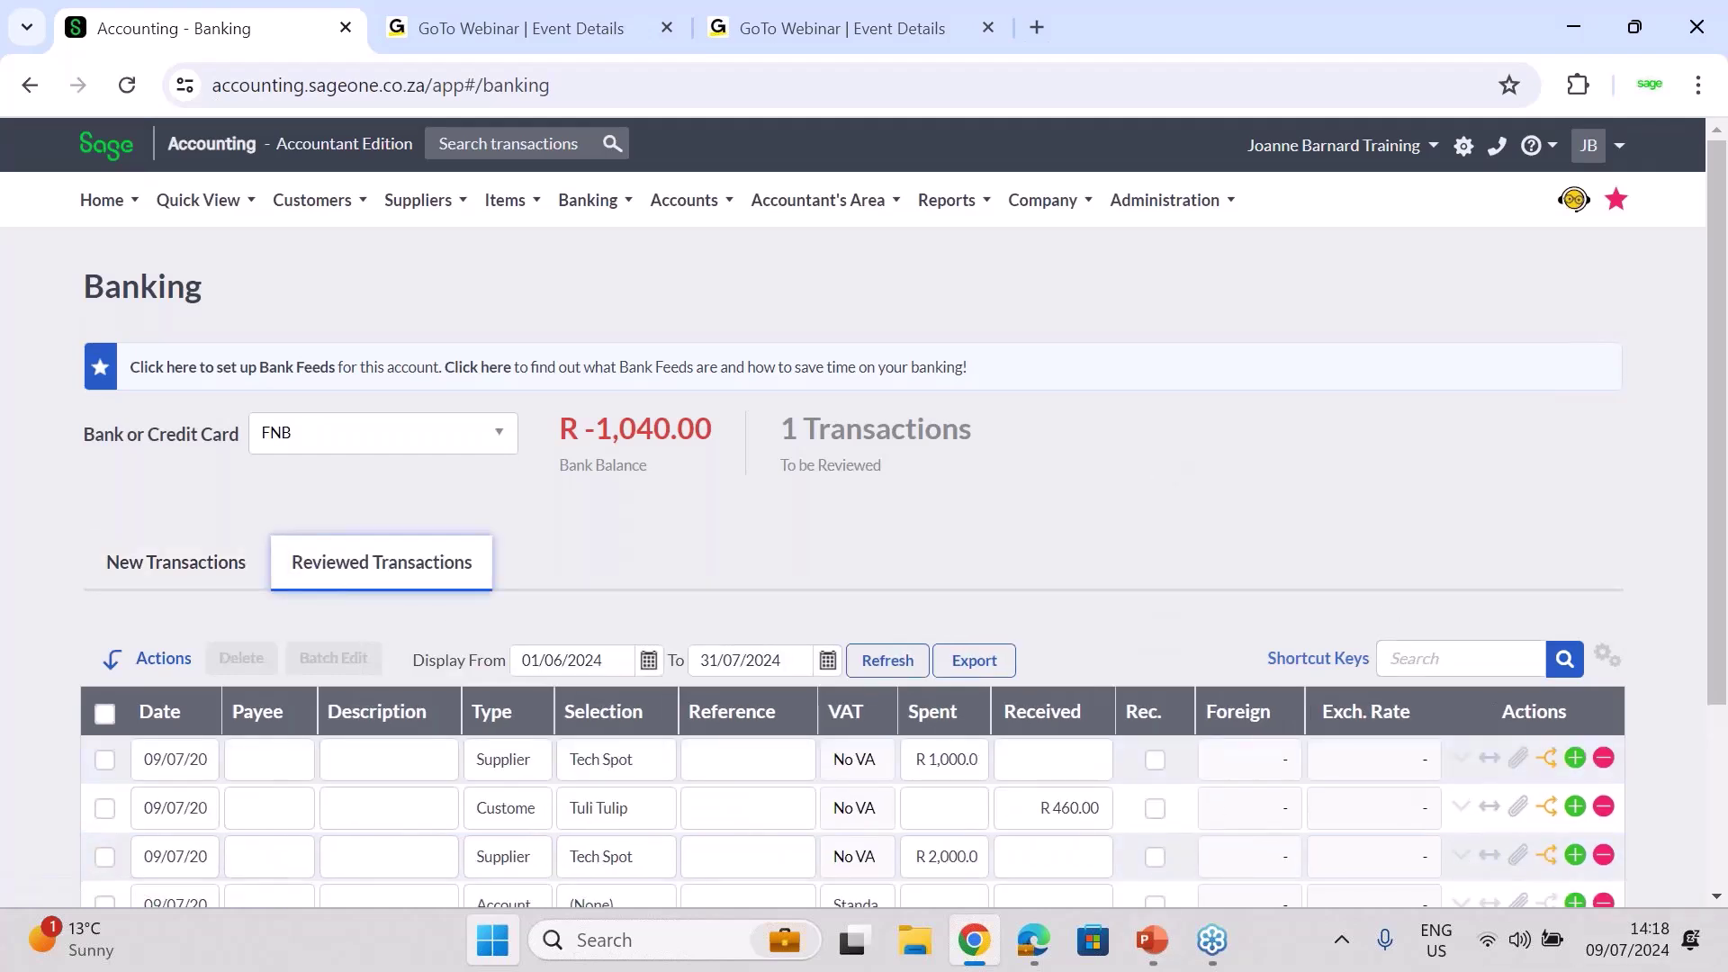
{"action": "left_click_drag", "start_coordinate": [1722, 232], "coordinate": [1723, 413]}
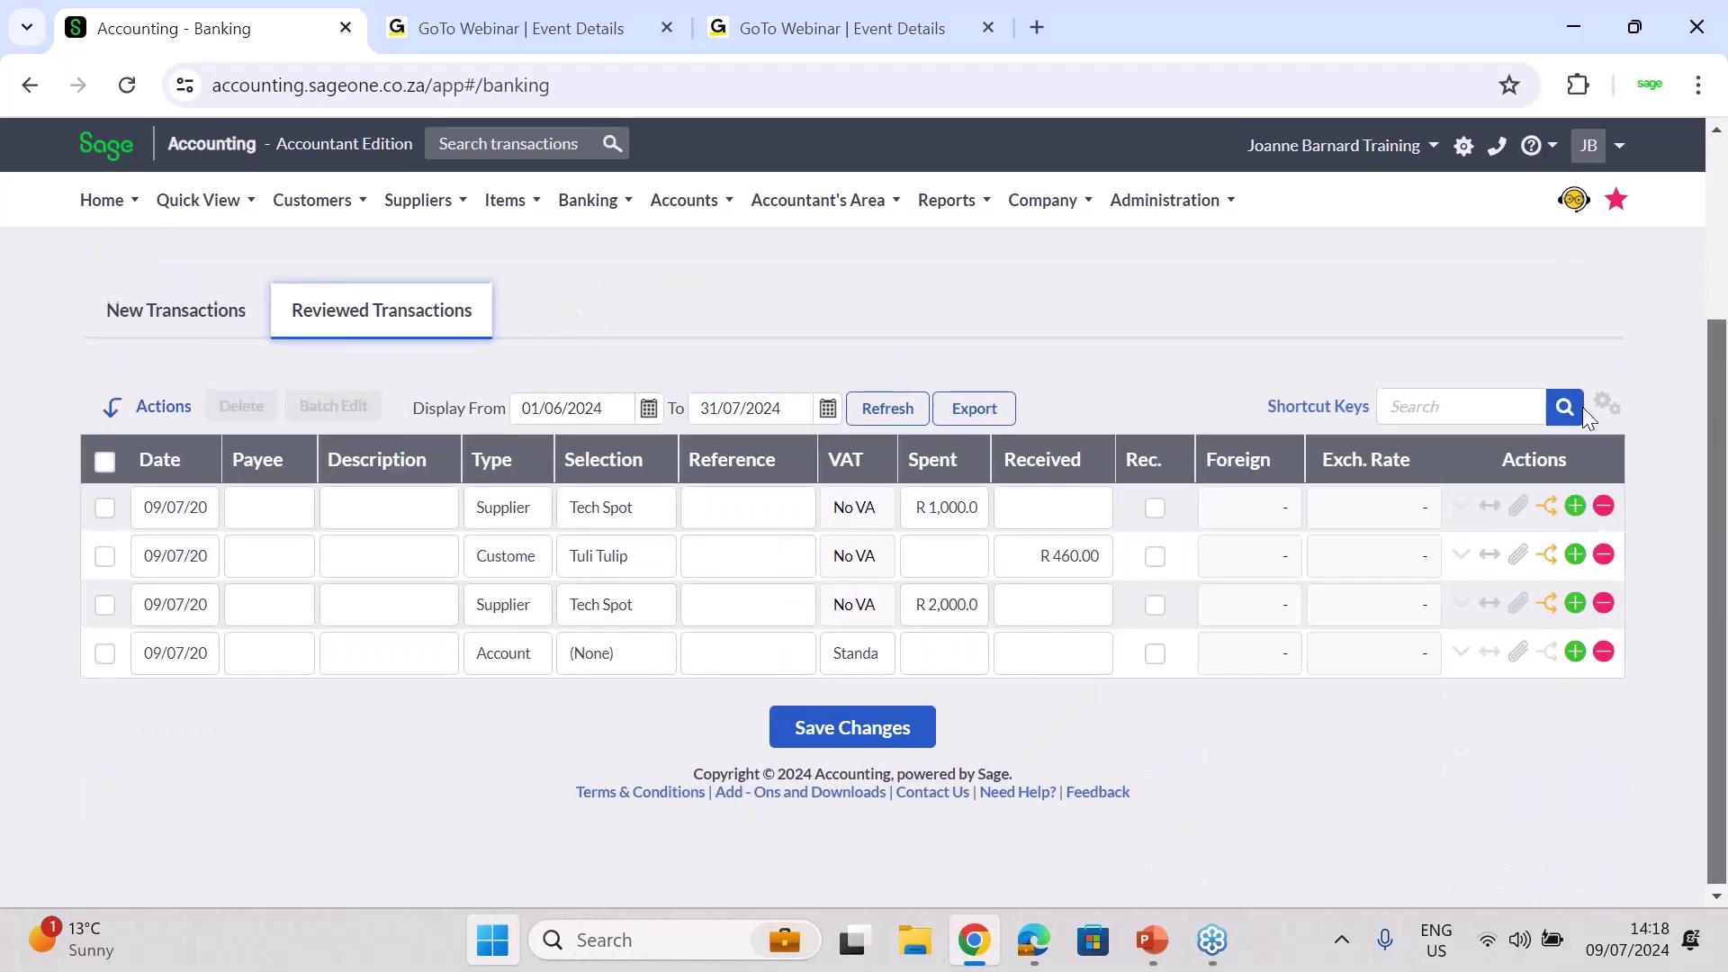
{"action": "left_click", "coordinate": [1460, 509]}
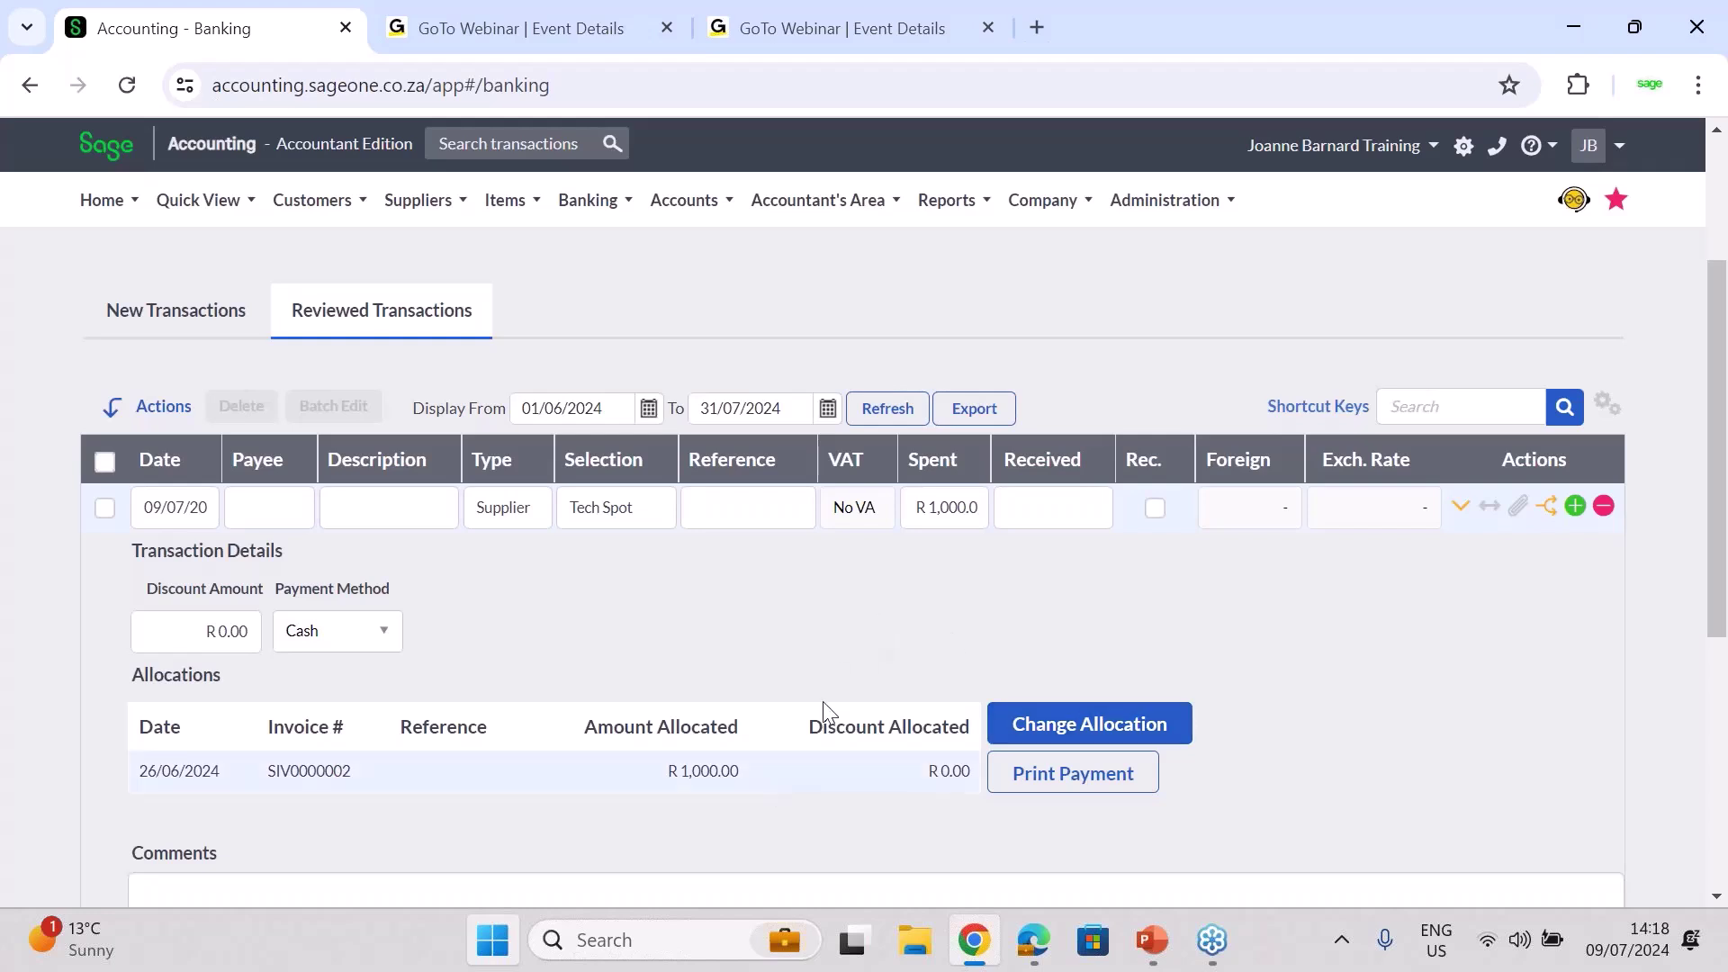
Examine the unpaid and paid invoices in the Tech Spot payment's allocation and close its transaction details
{"action": "left_click", "coordinate": [1117, 722]}
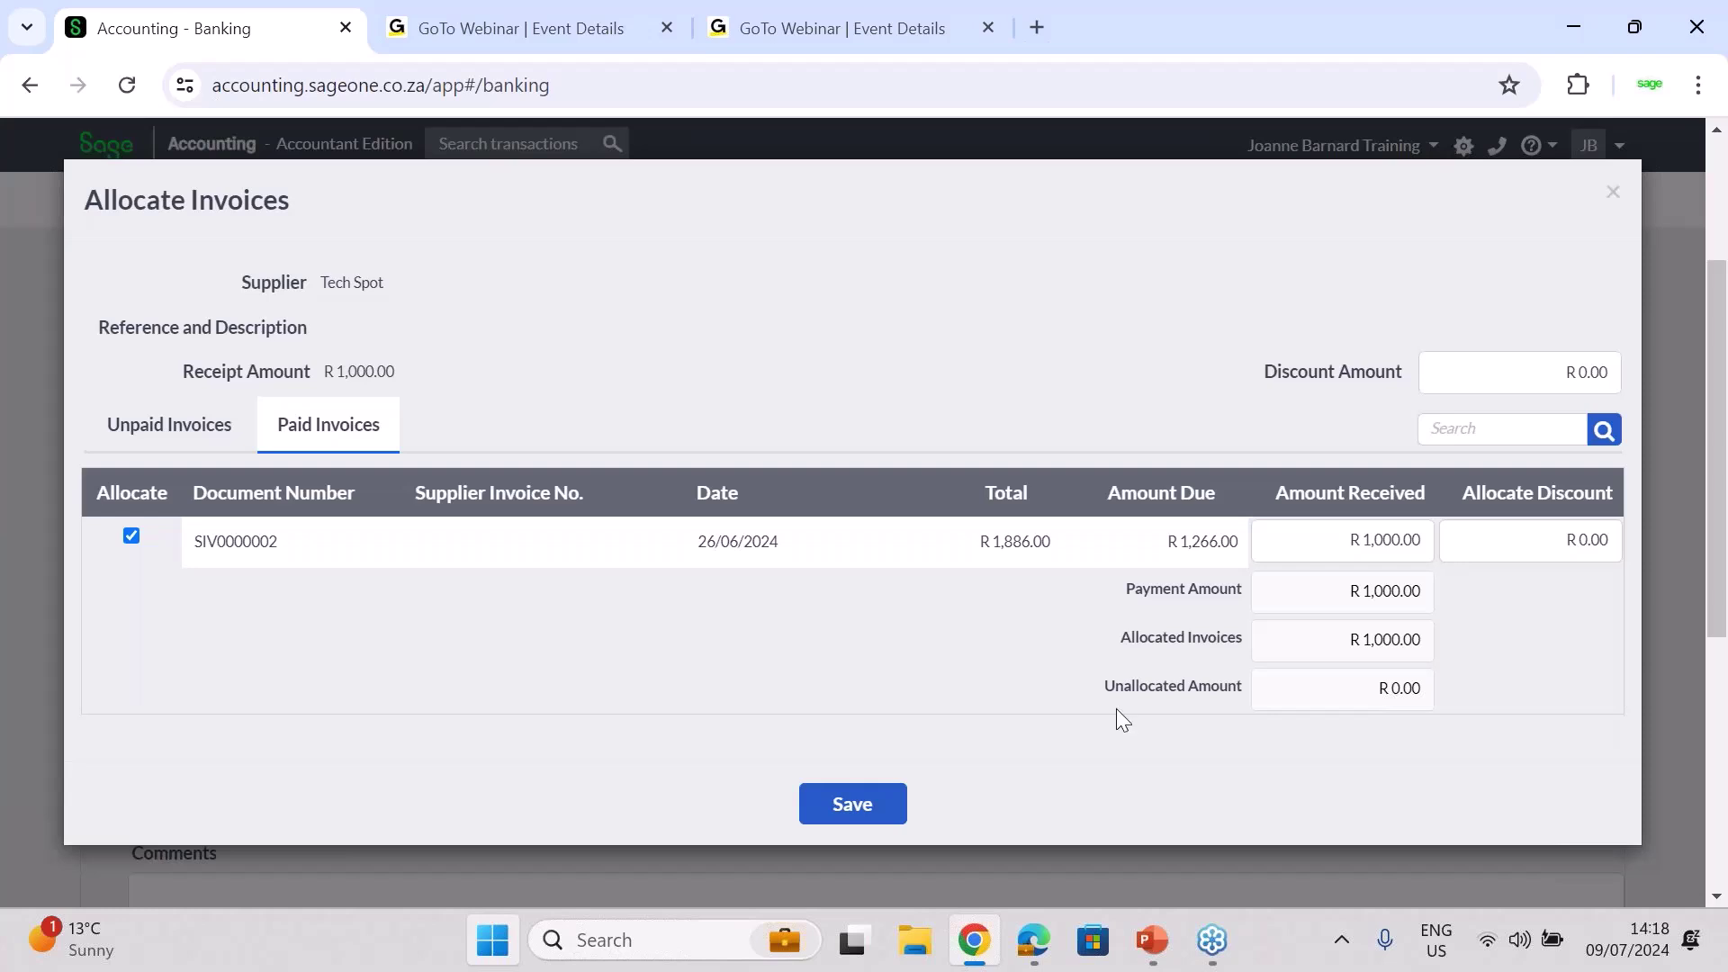
{"action": "left_click", "coordinate": [154, 441]}
{"action": "left_click", "coordinate": [328, 432]}
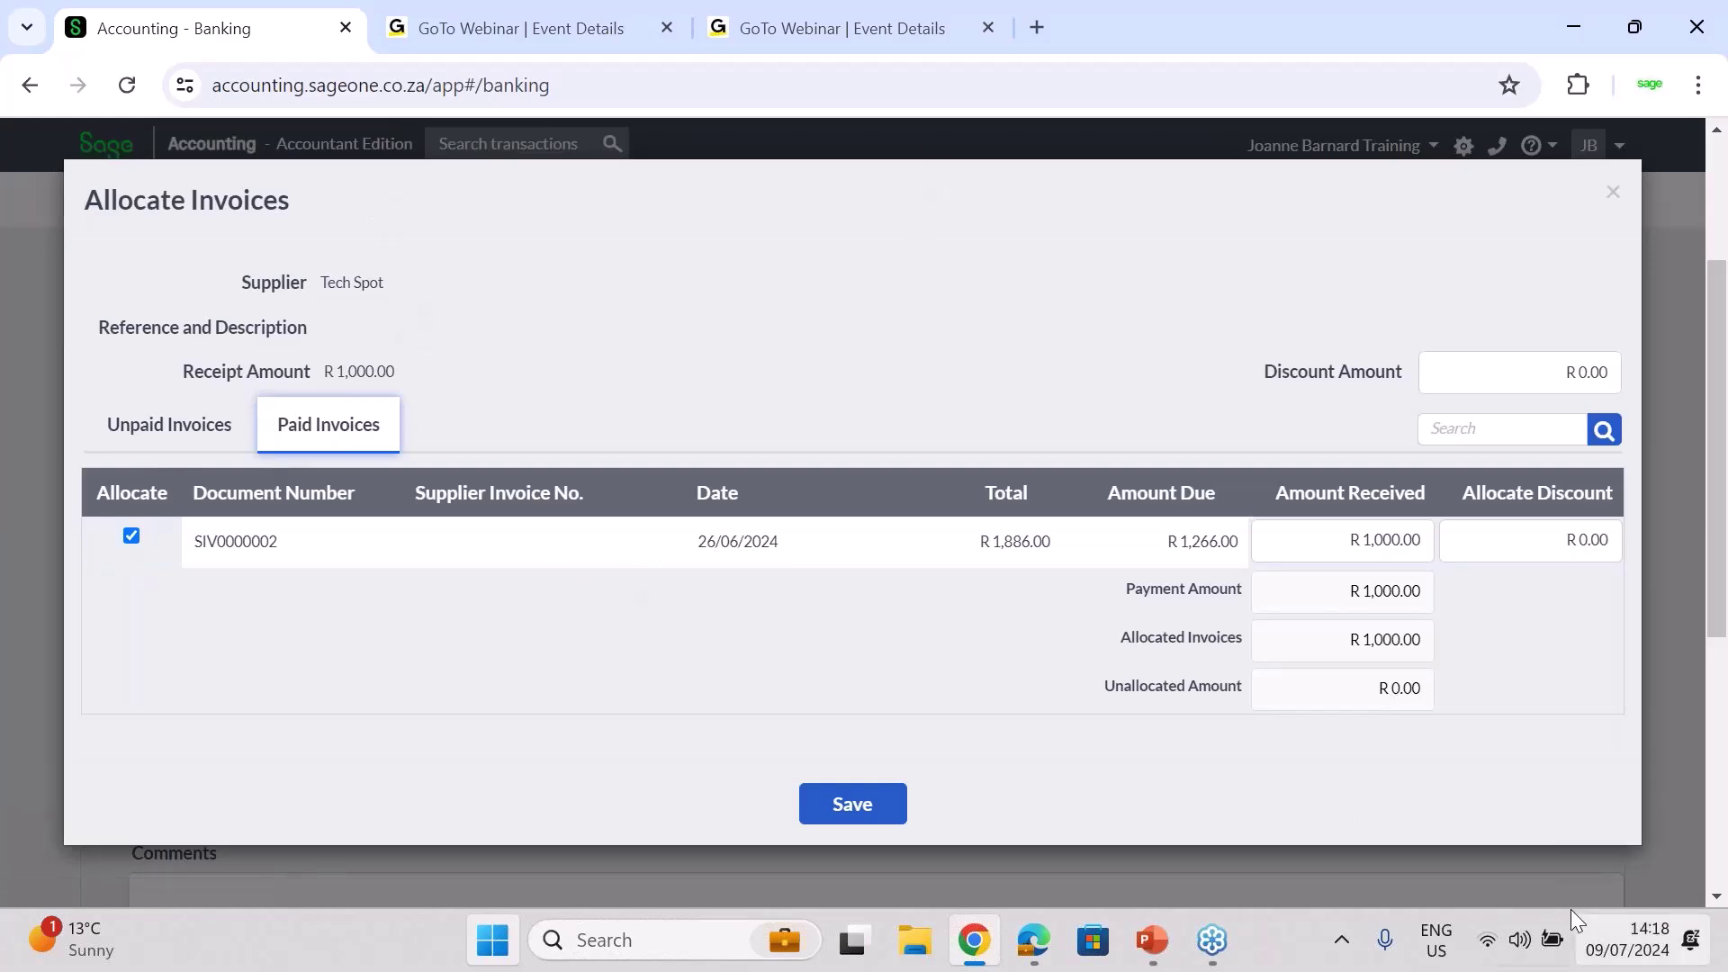
{"action": "left_click", "coordinate": [1522, 874]}
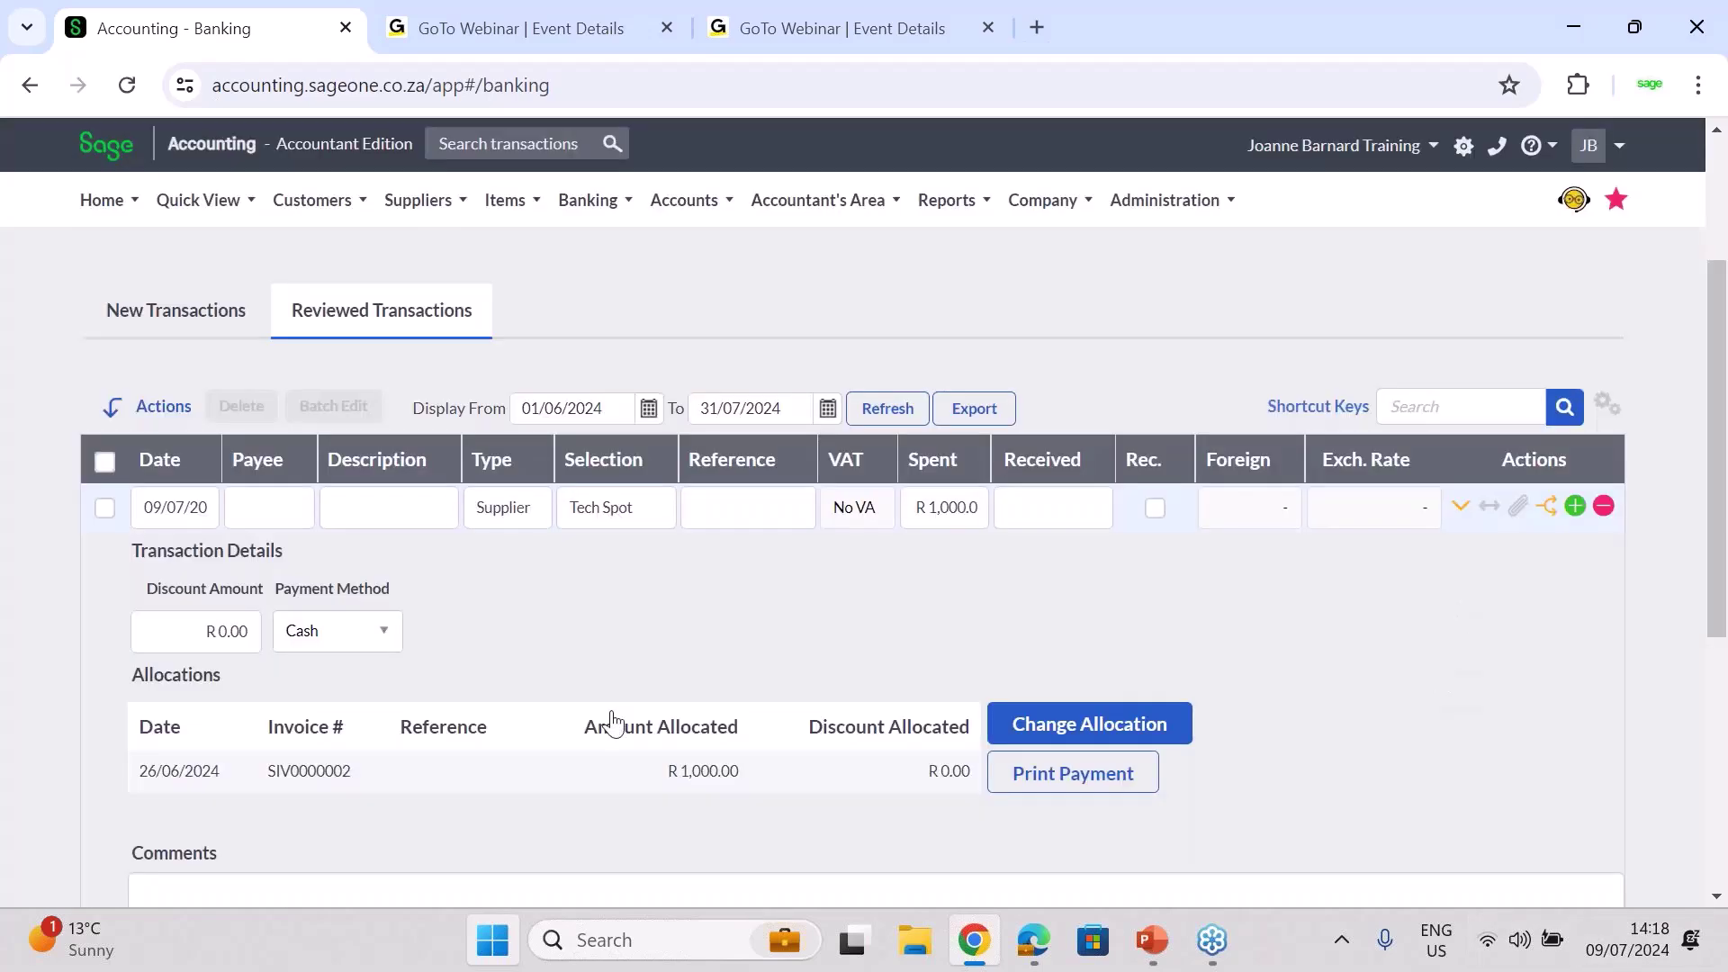
{"action": "left_click", "coordinate": [1458, 518]}
{"action": "left_click", "coordinate": [1457, 518]}
{"action": "left_click", "coordinate": [1458, 518]}
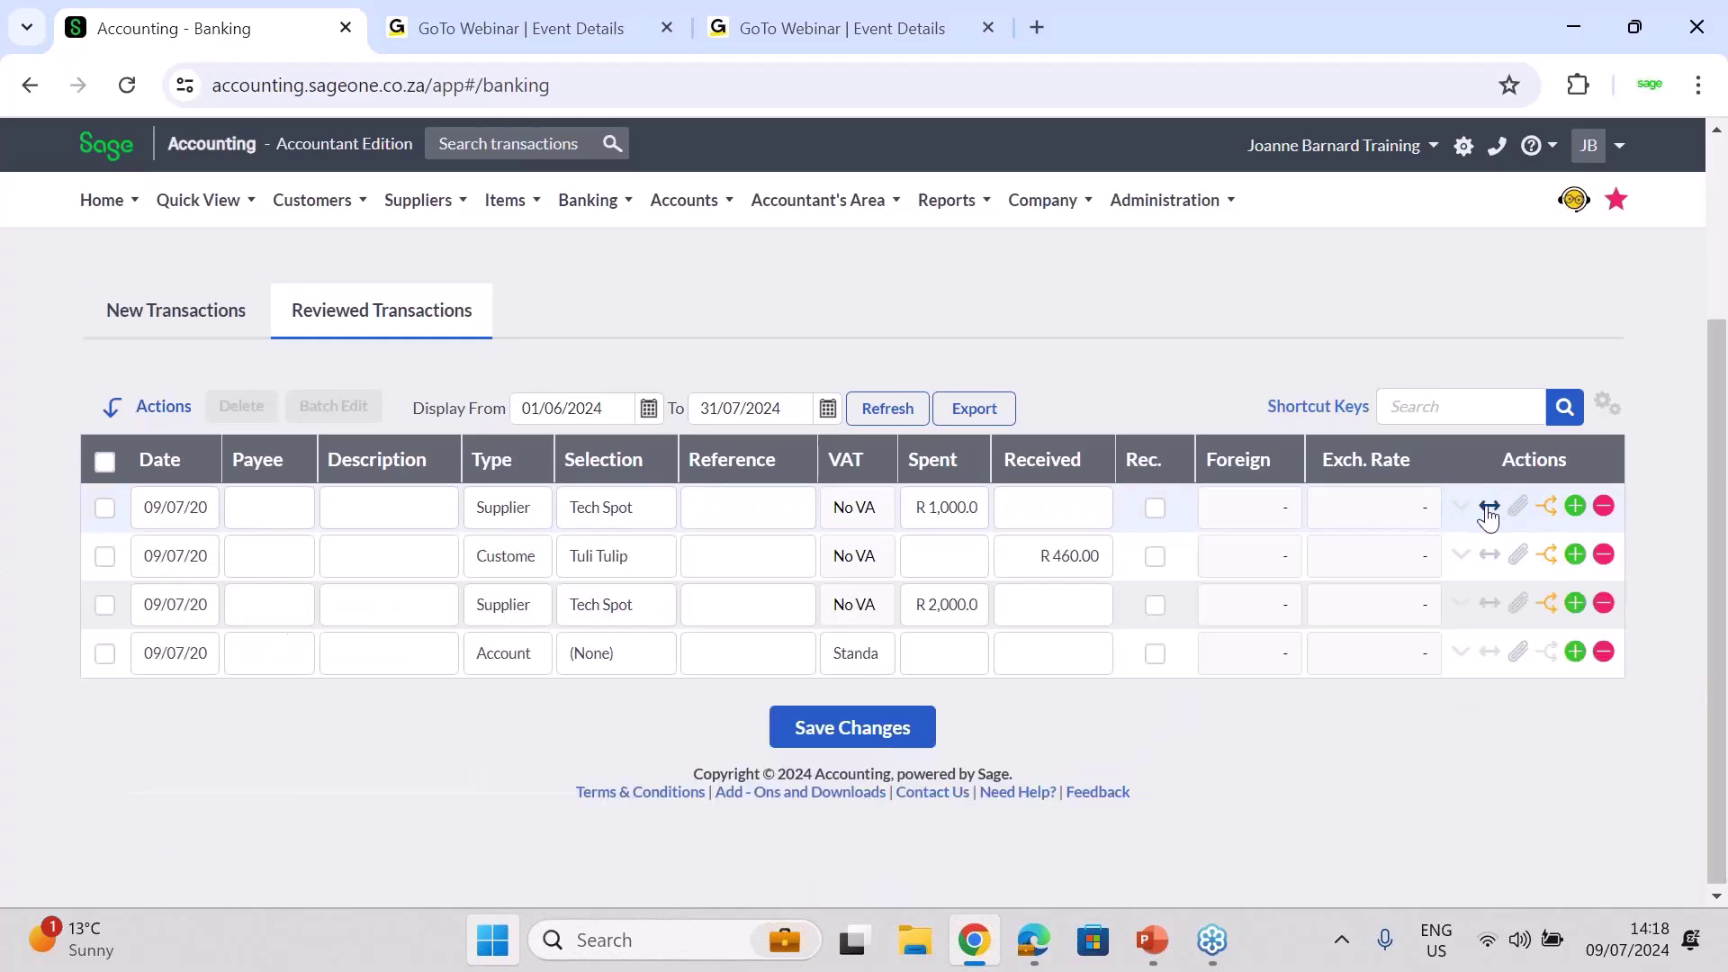
Start splitting the R 1,000.00 Tech Spot payment and cancel, and view the payment's attachments
{"action": "left_click", "coordinate": [1489, 510]}
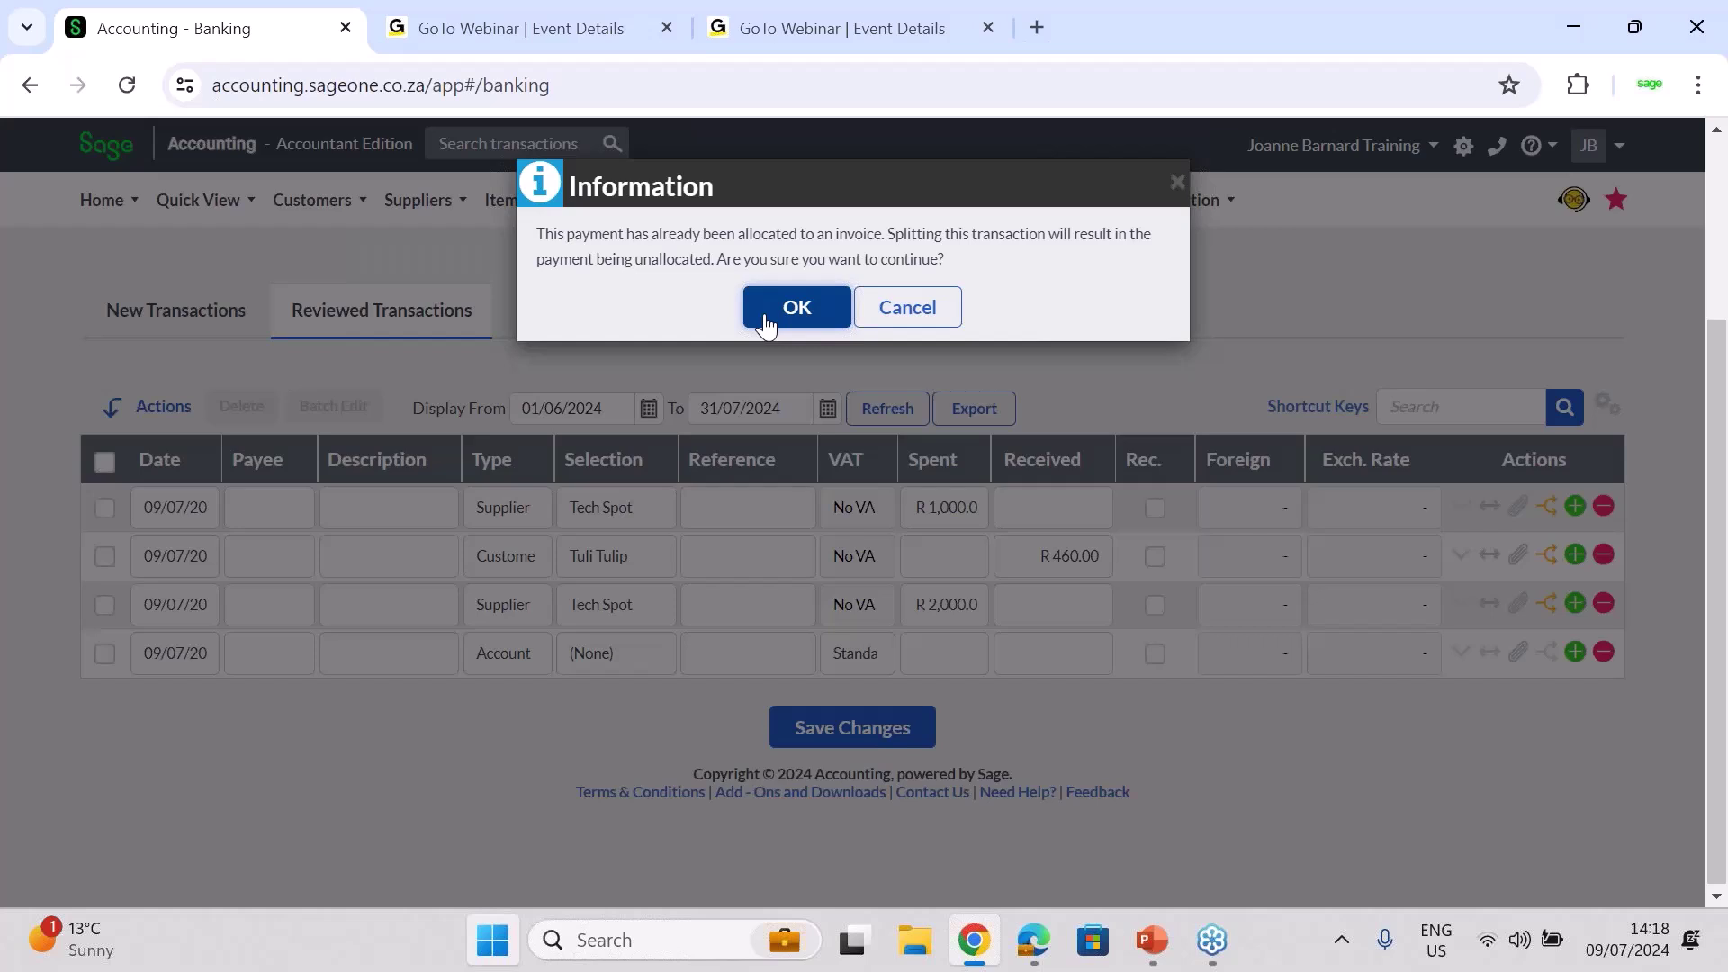
{"action": "left_click", "coordinate": [918, 307]}
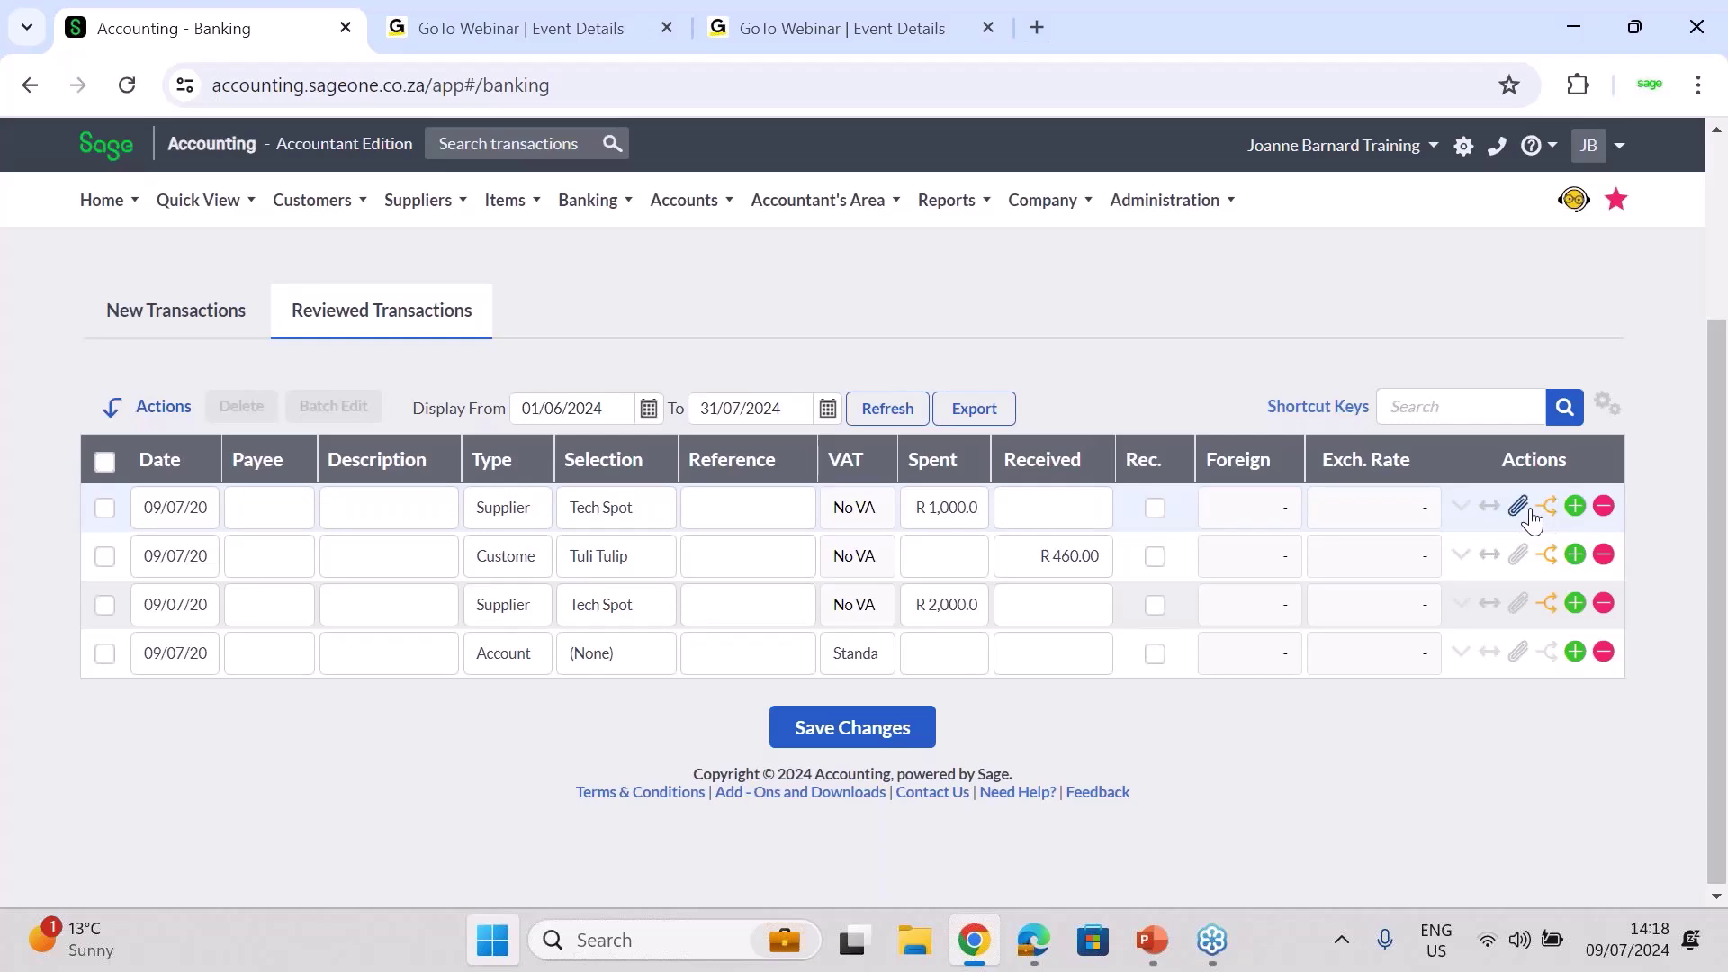
{"action": "left_click", "coordinate": [1518, 505]}
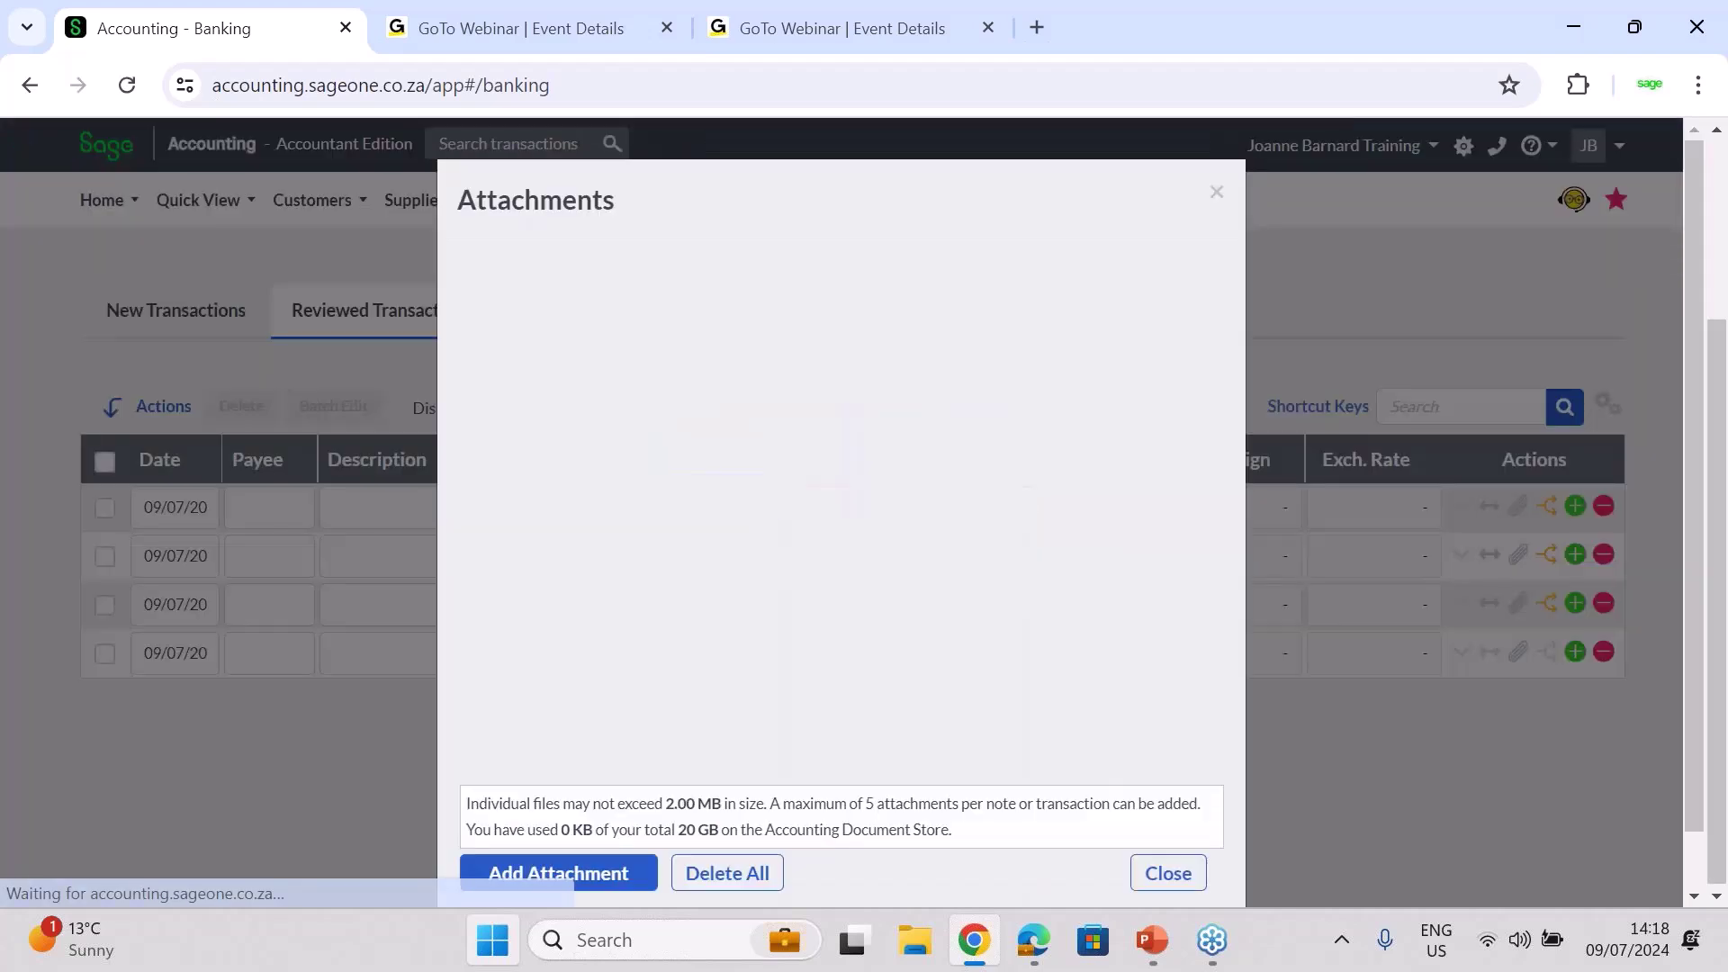
{"action": "left_click", "coordinate": [1186, 875]}
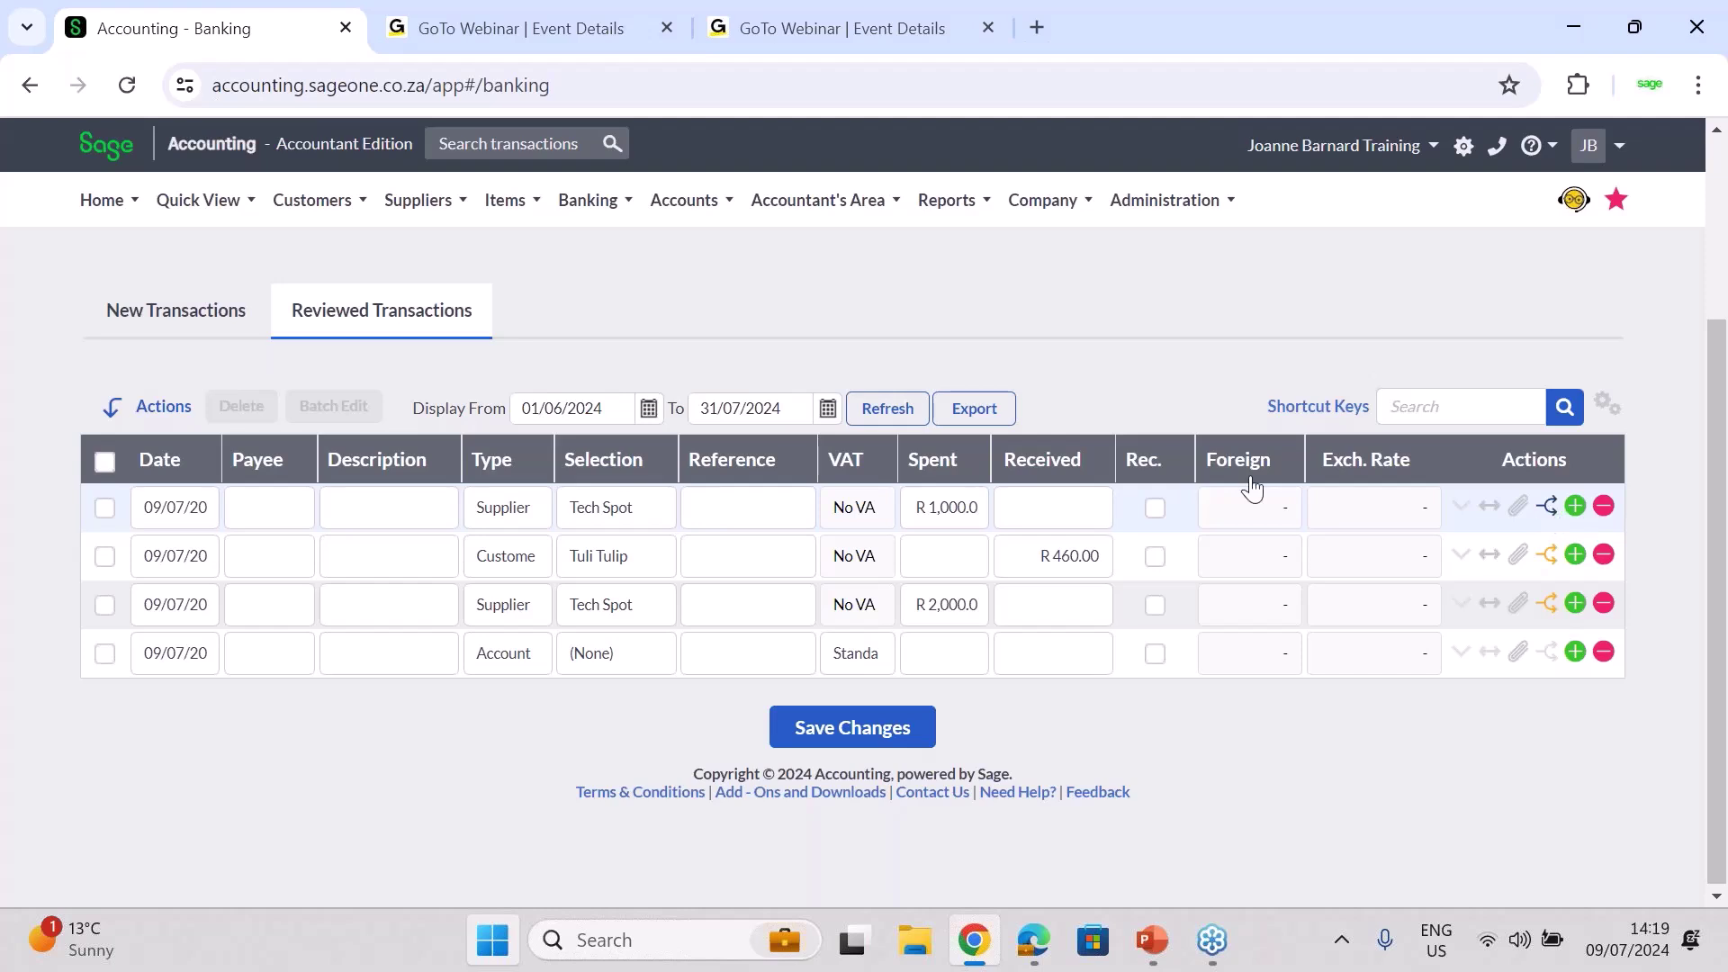
View the new FNB transactions and return to the reviewed transactions
{"action": "left_click", "coordinate": [176, 309]}
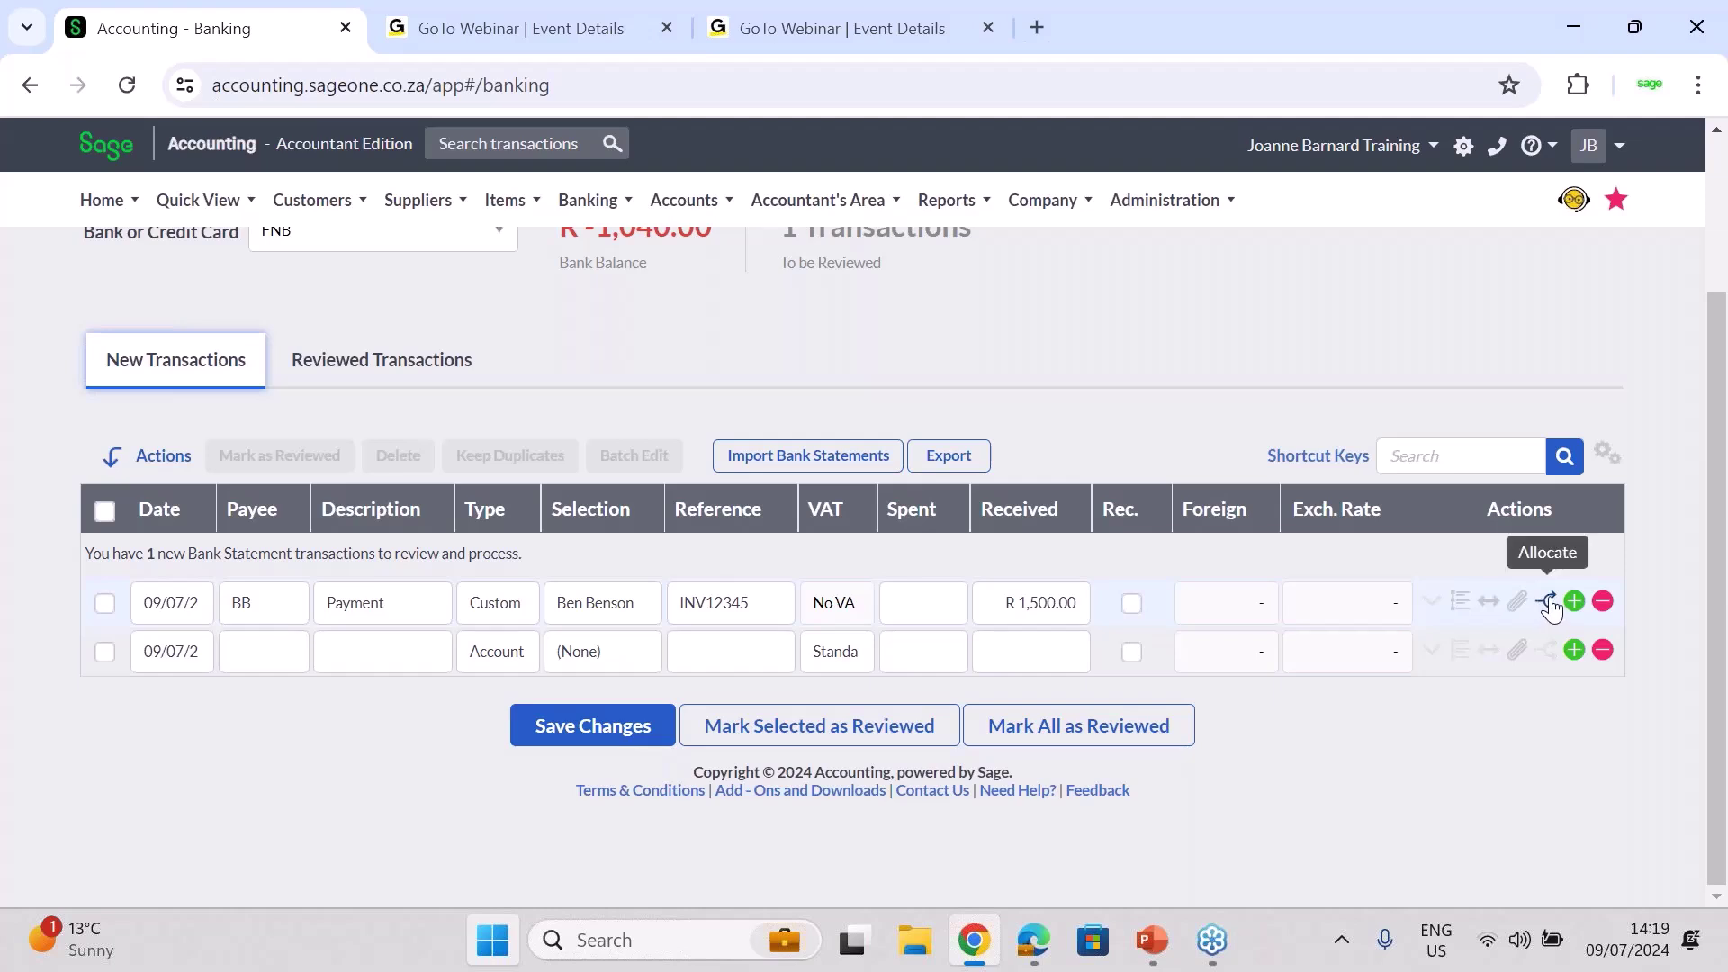
{"action": "left_click", "coordinate": [378, 360]}
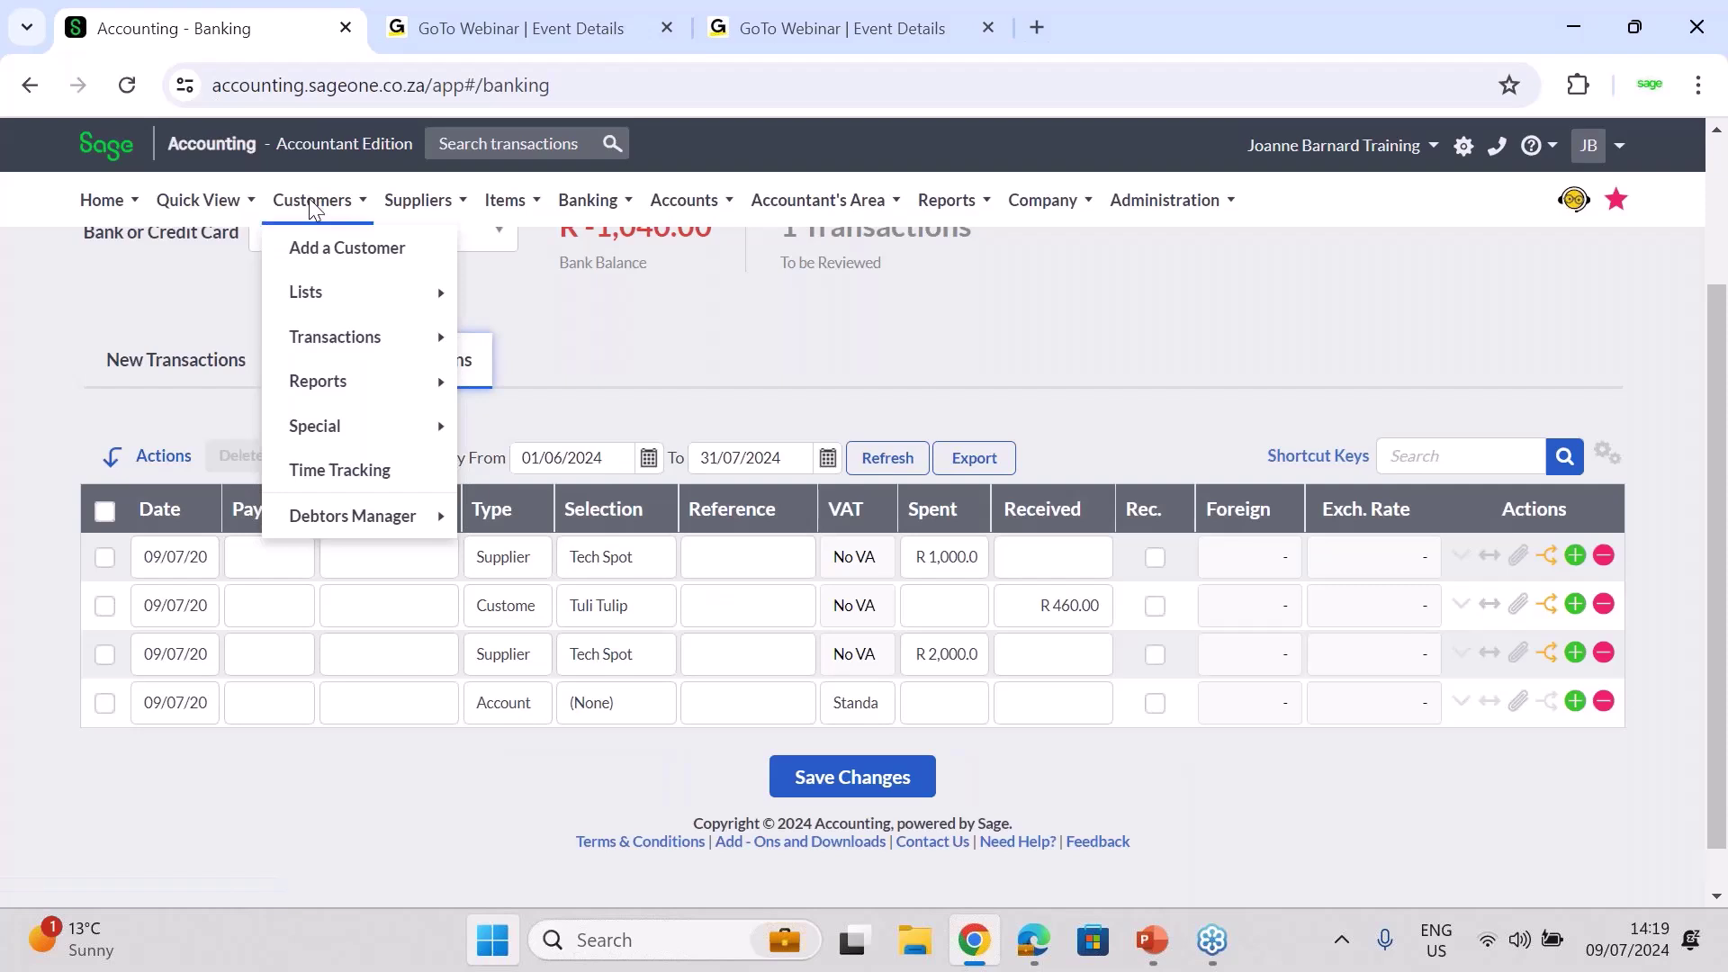
{"action": "mouse_move", "coordinate": [306, 291]}
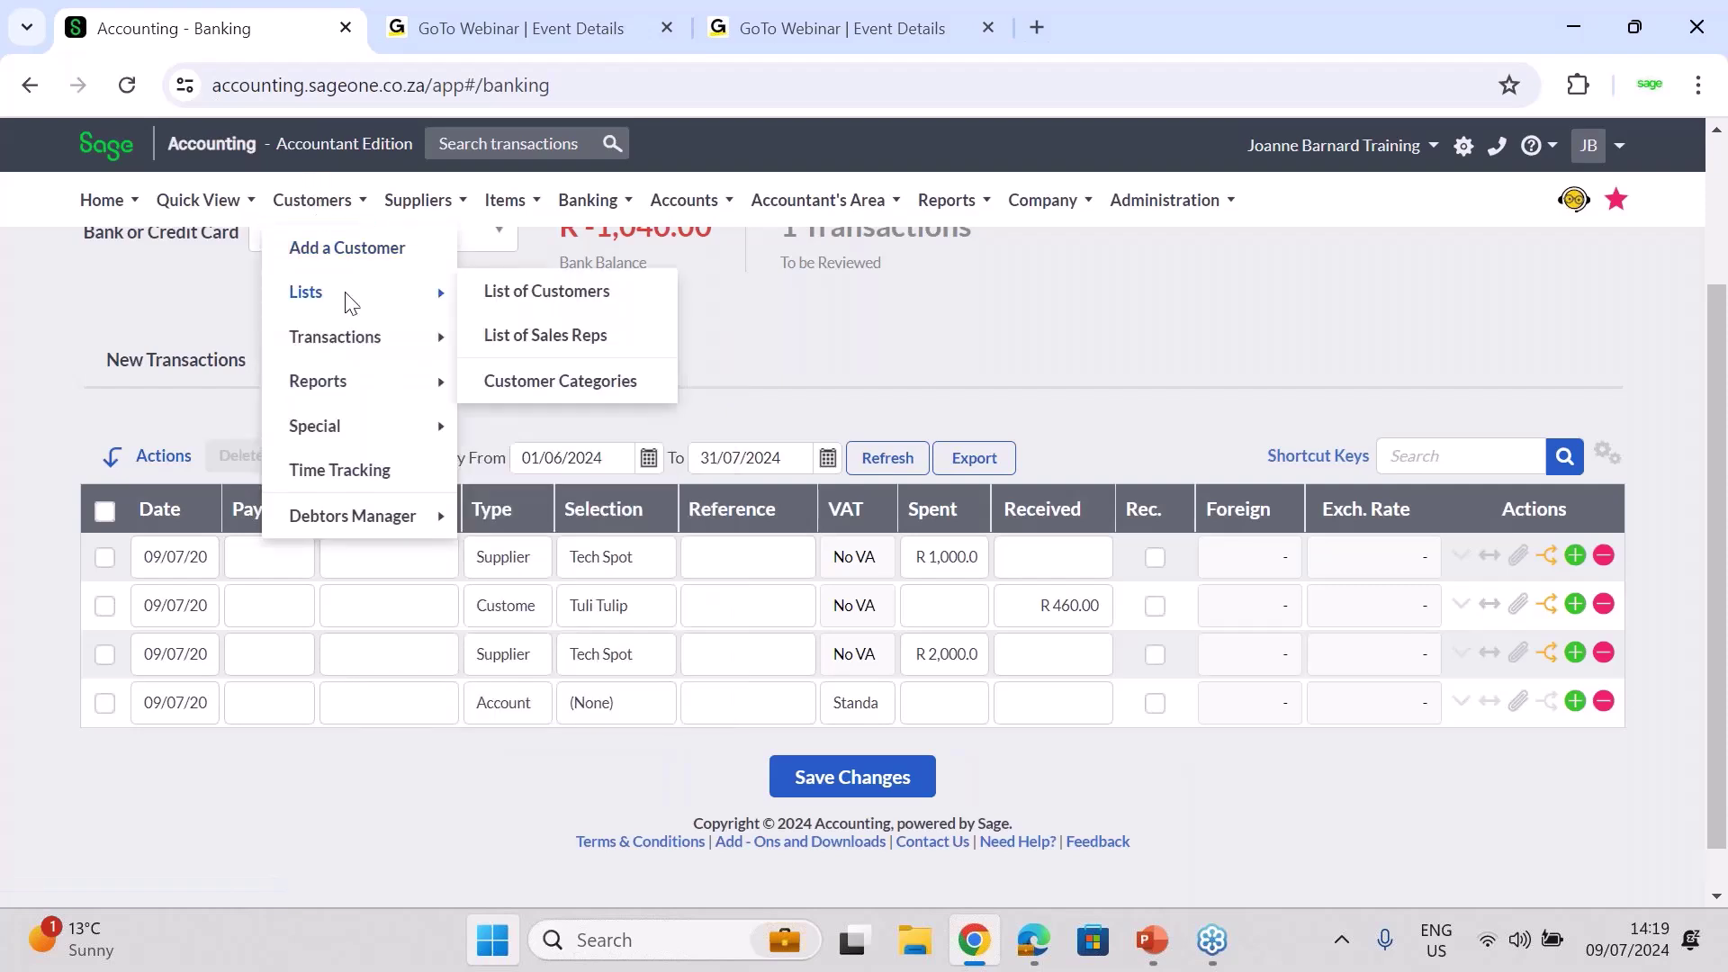
{"action": "mouse_move", "coordinate": [360, 339]}
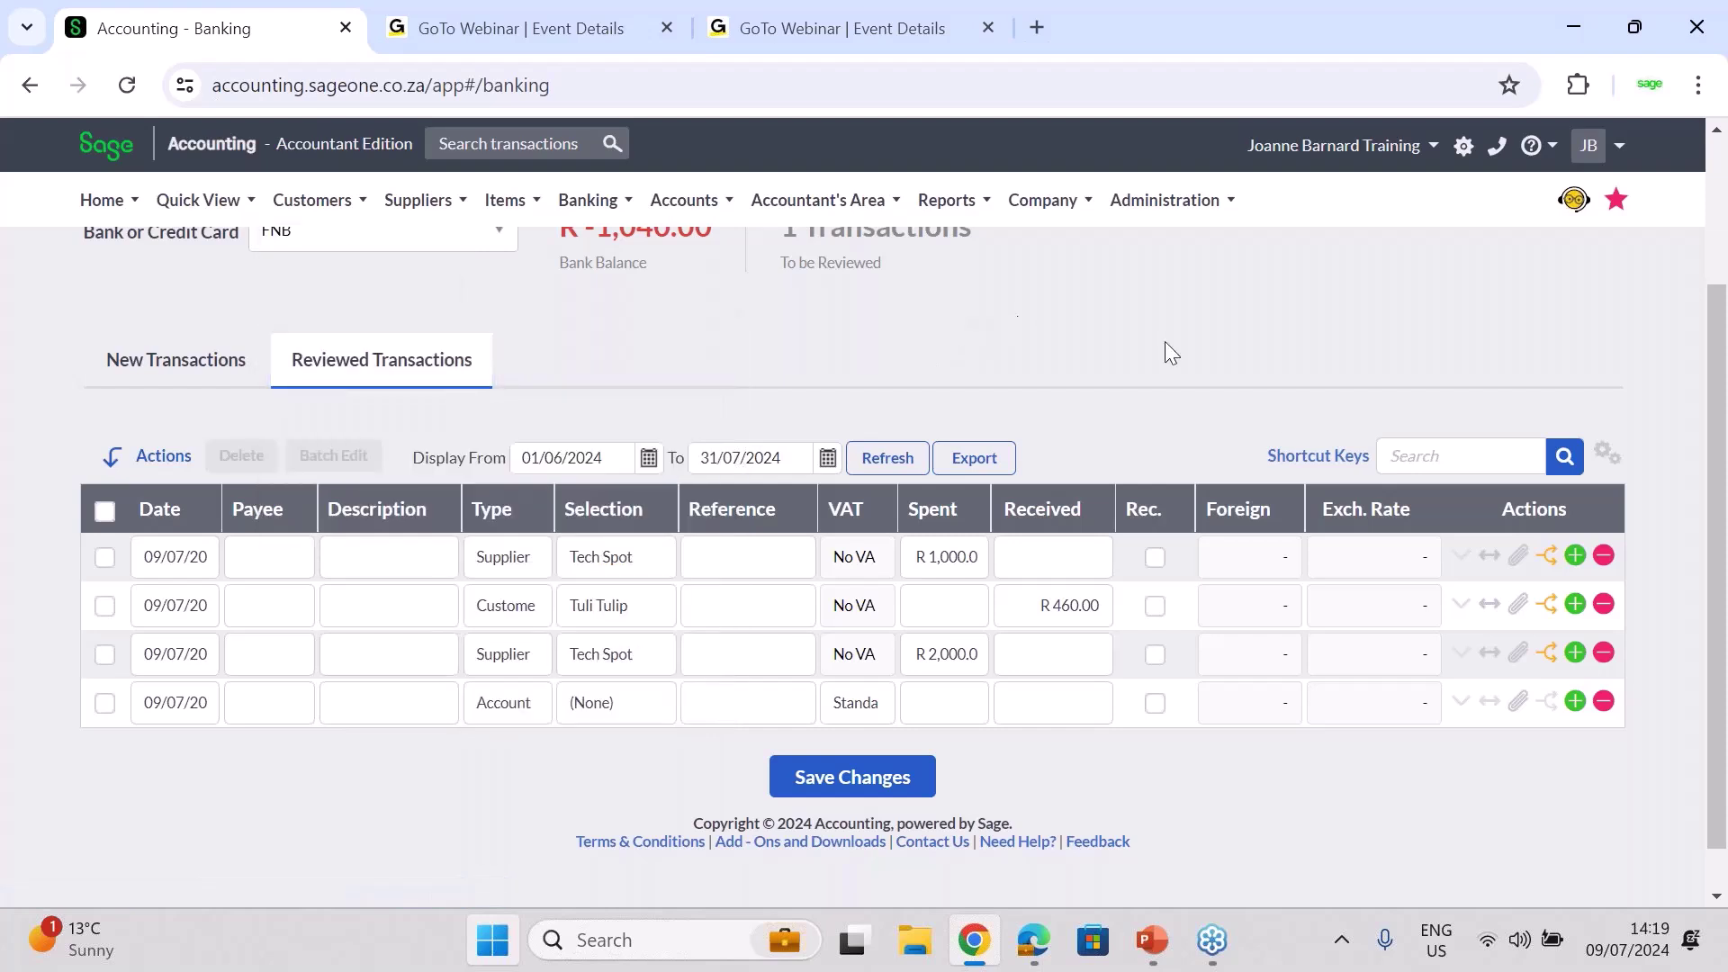
Search the reviewed transactions for 1000 and clear the search
{"action": "left_click", "coordinate": [1424, 464]}
{"action": "type", "text": "1000"}
{"action": "key", "text": "Return"}
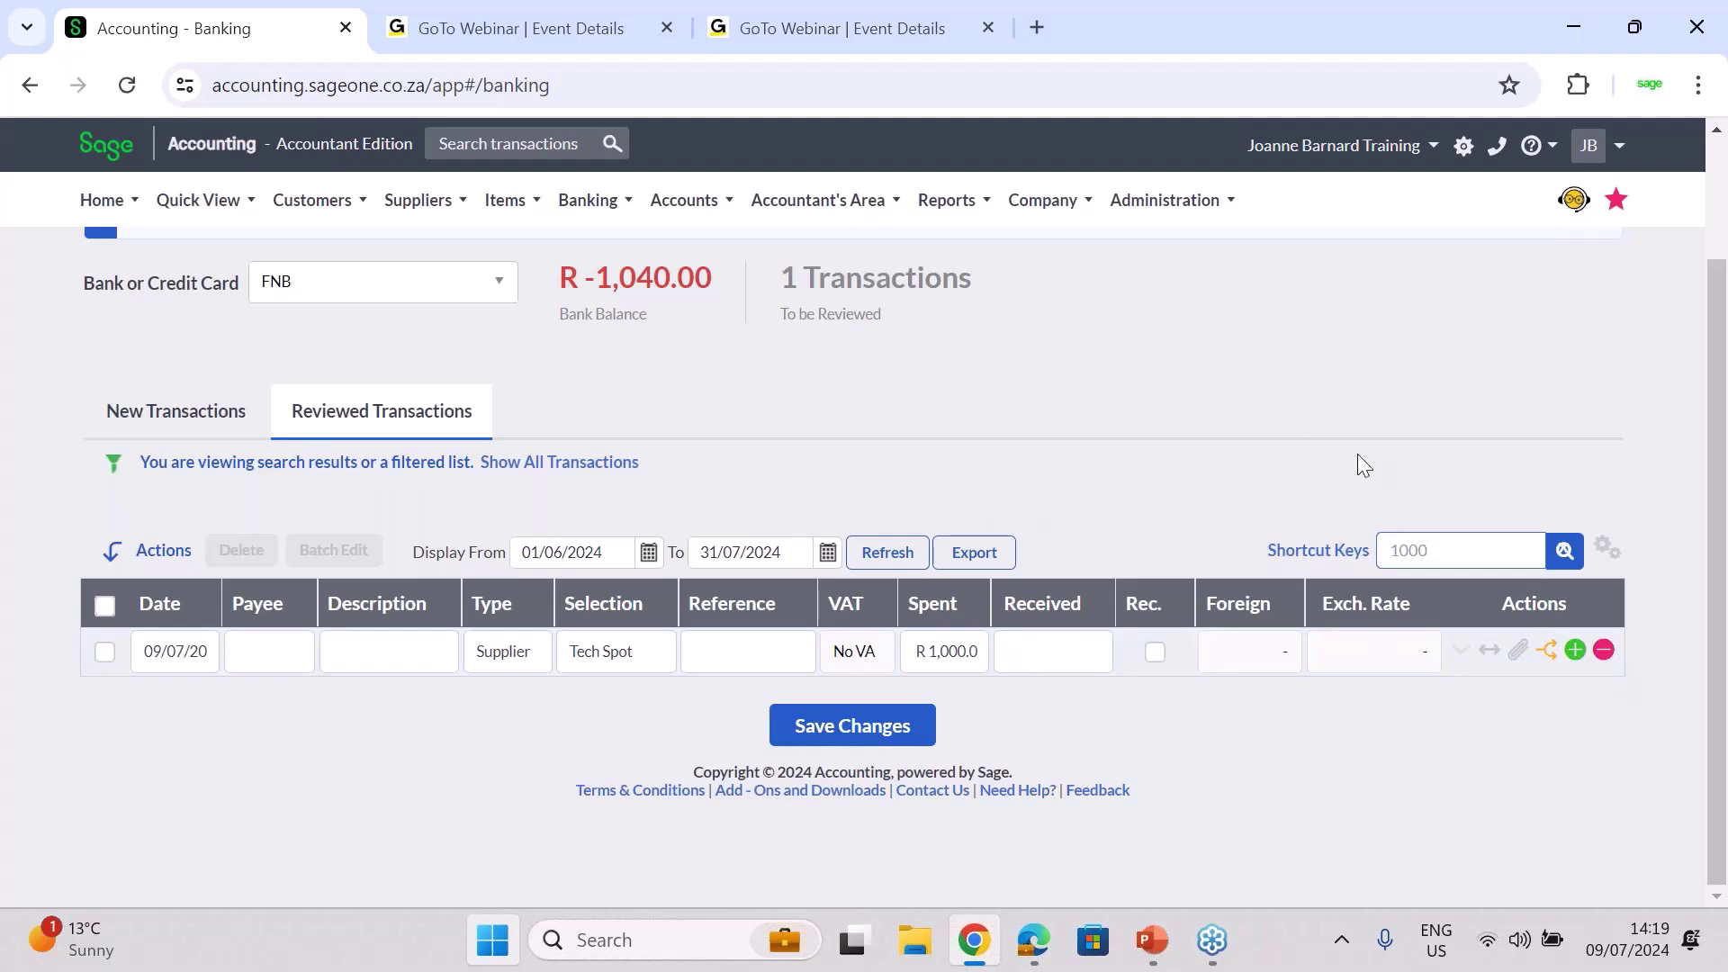
{"action": "left_click", "coordinate": [1564, 550]}
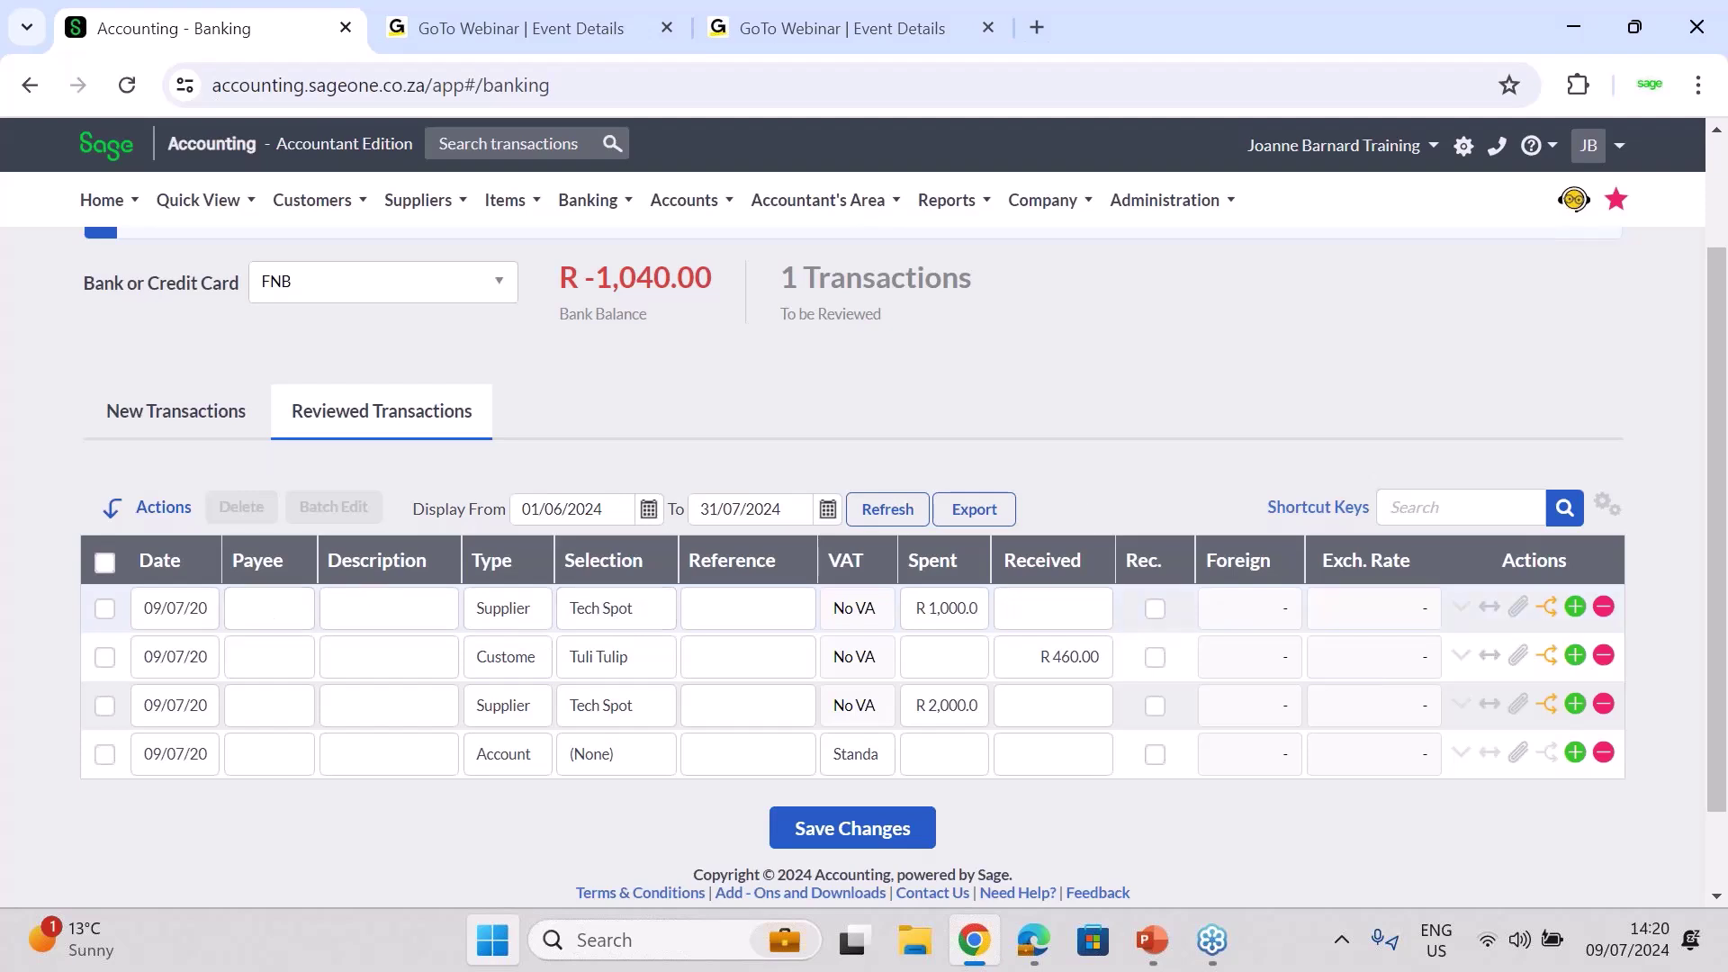
Filter the reviewed FNB transactions by the amount 1000
{"action": "left_click", "coordinate": [1424, 503]}
{"action": "type", "text": "1000"}
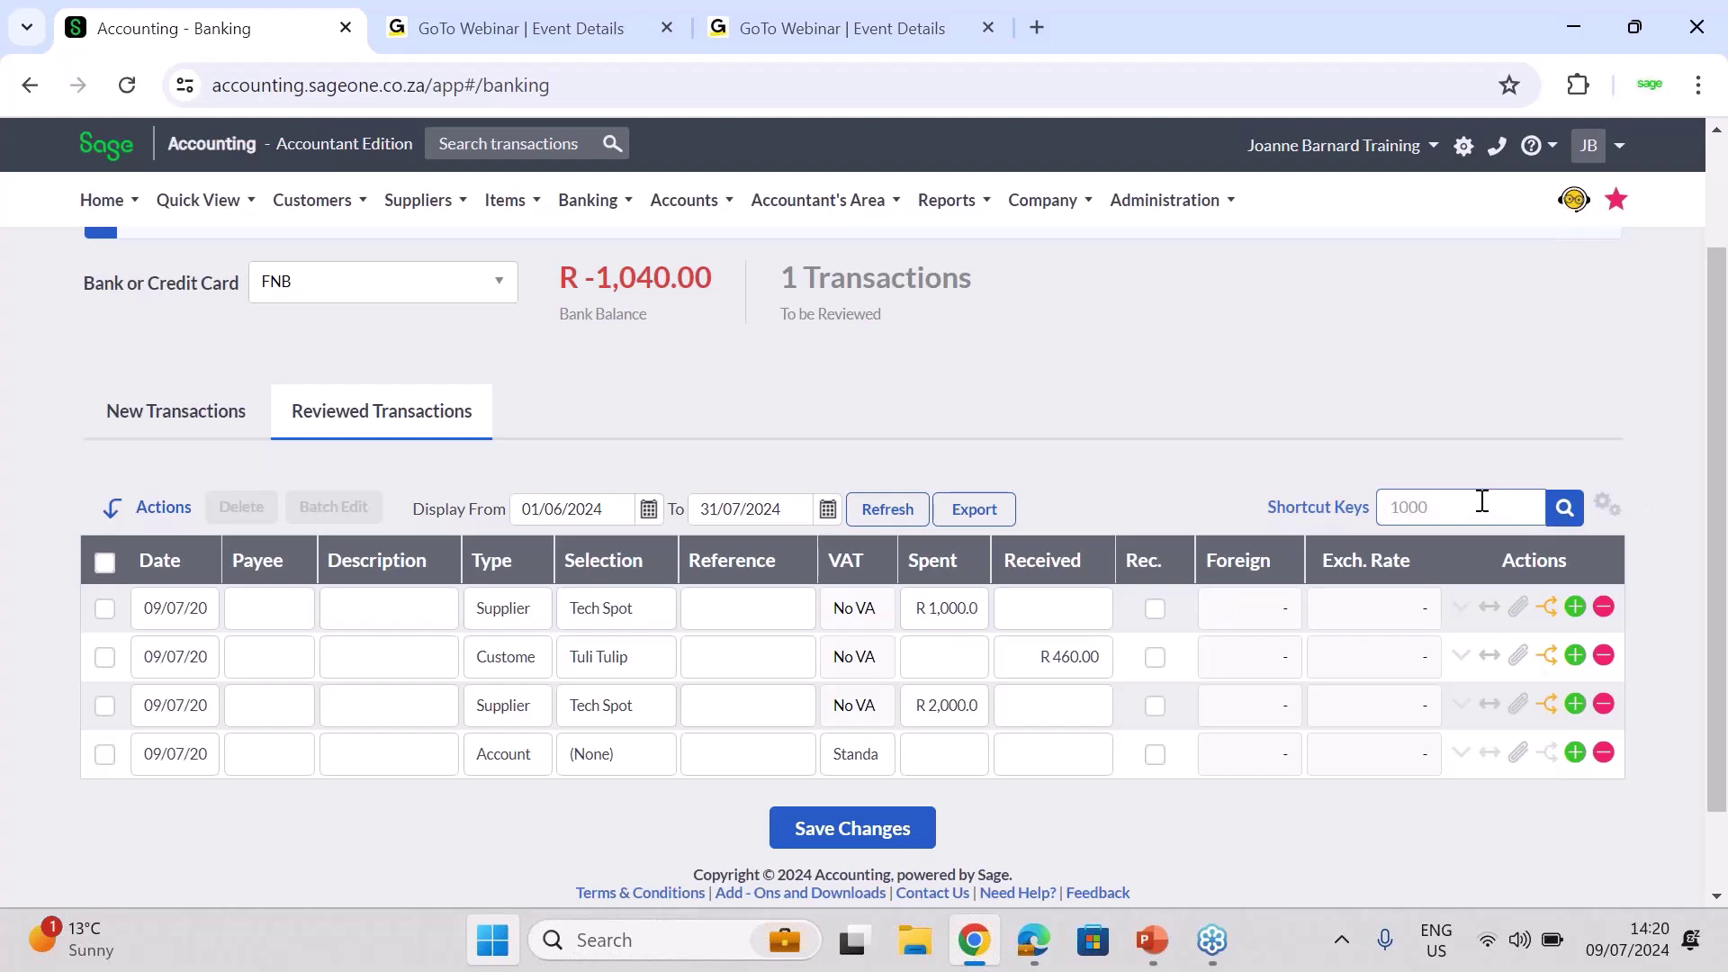
{"action": "key", "text": "Return"}
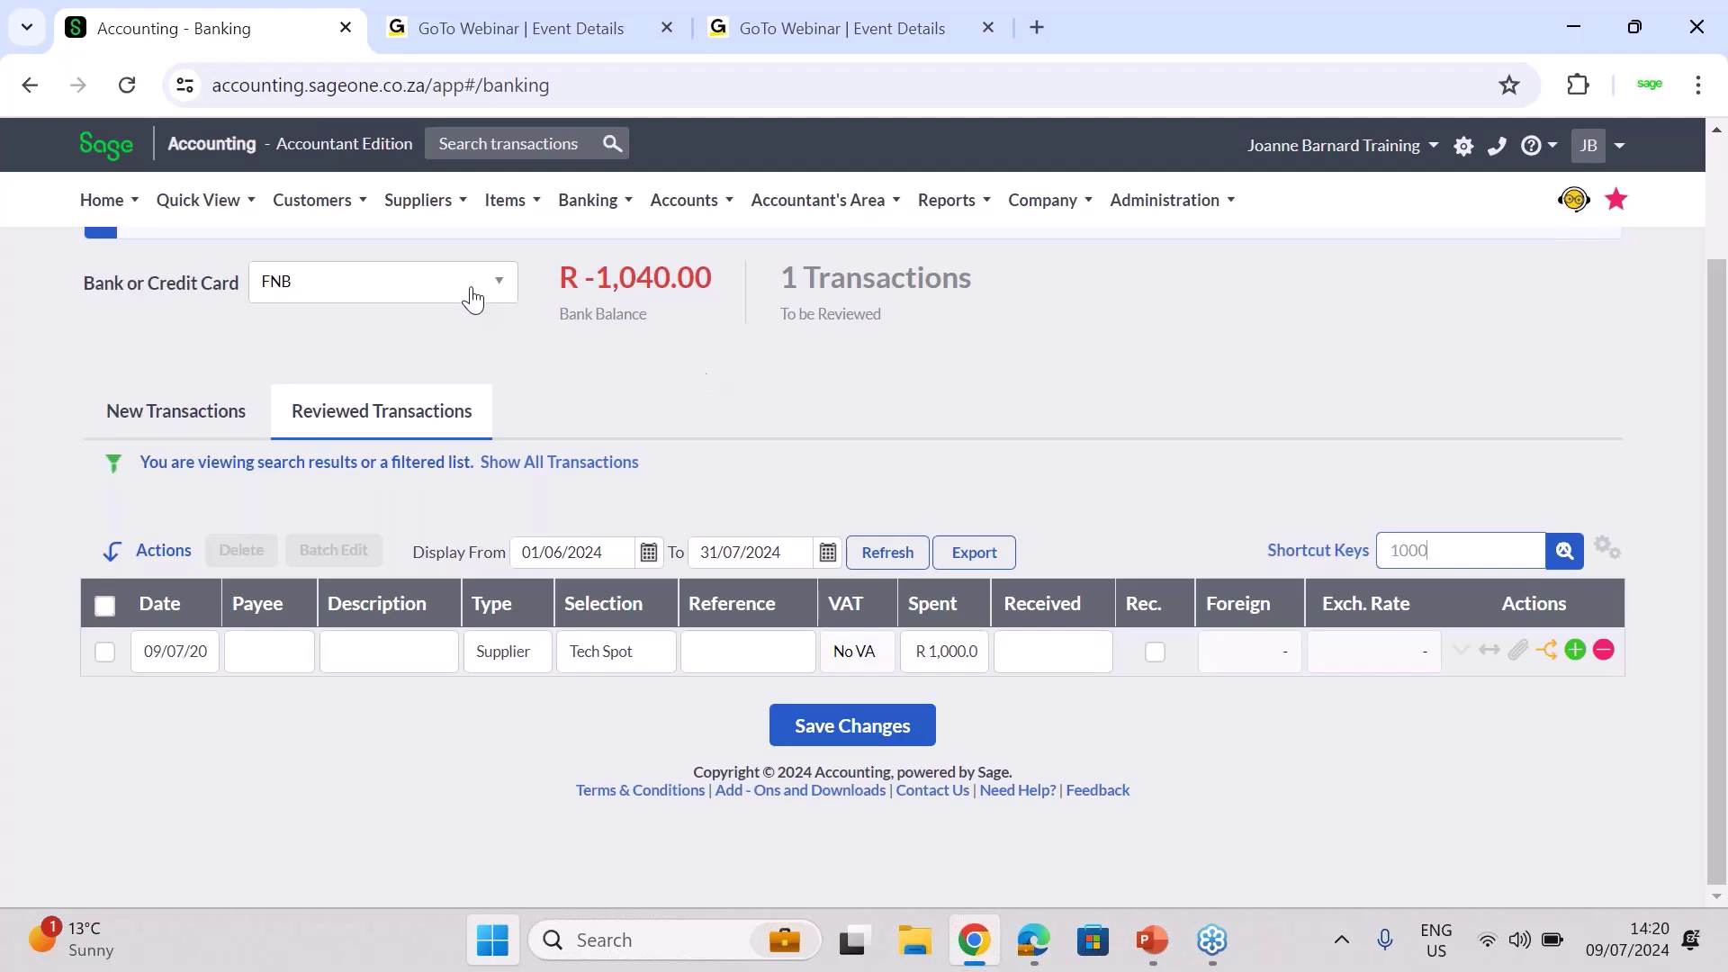
{"action": "left_click", "coordinate": [315, 200]}
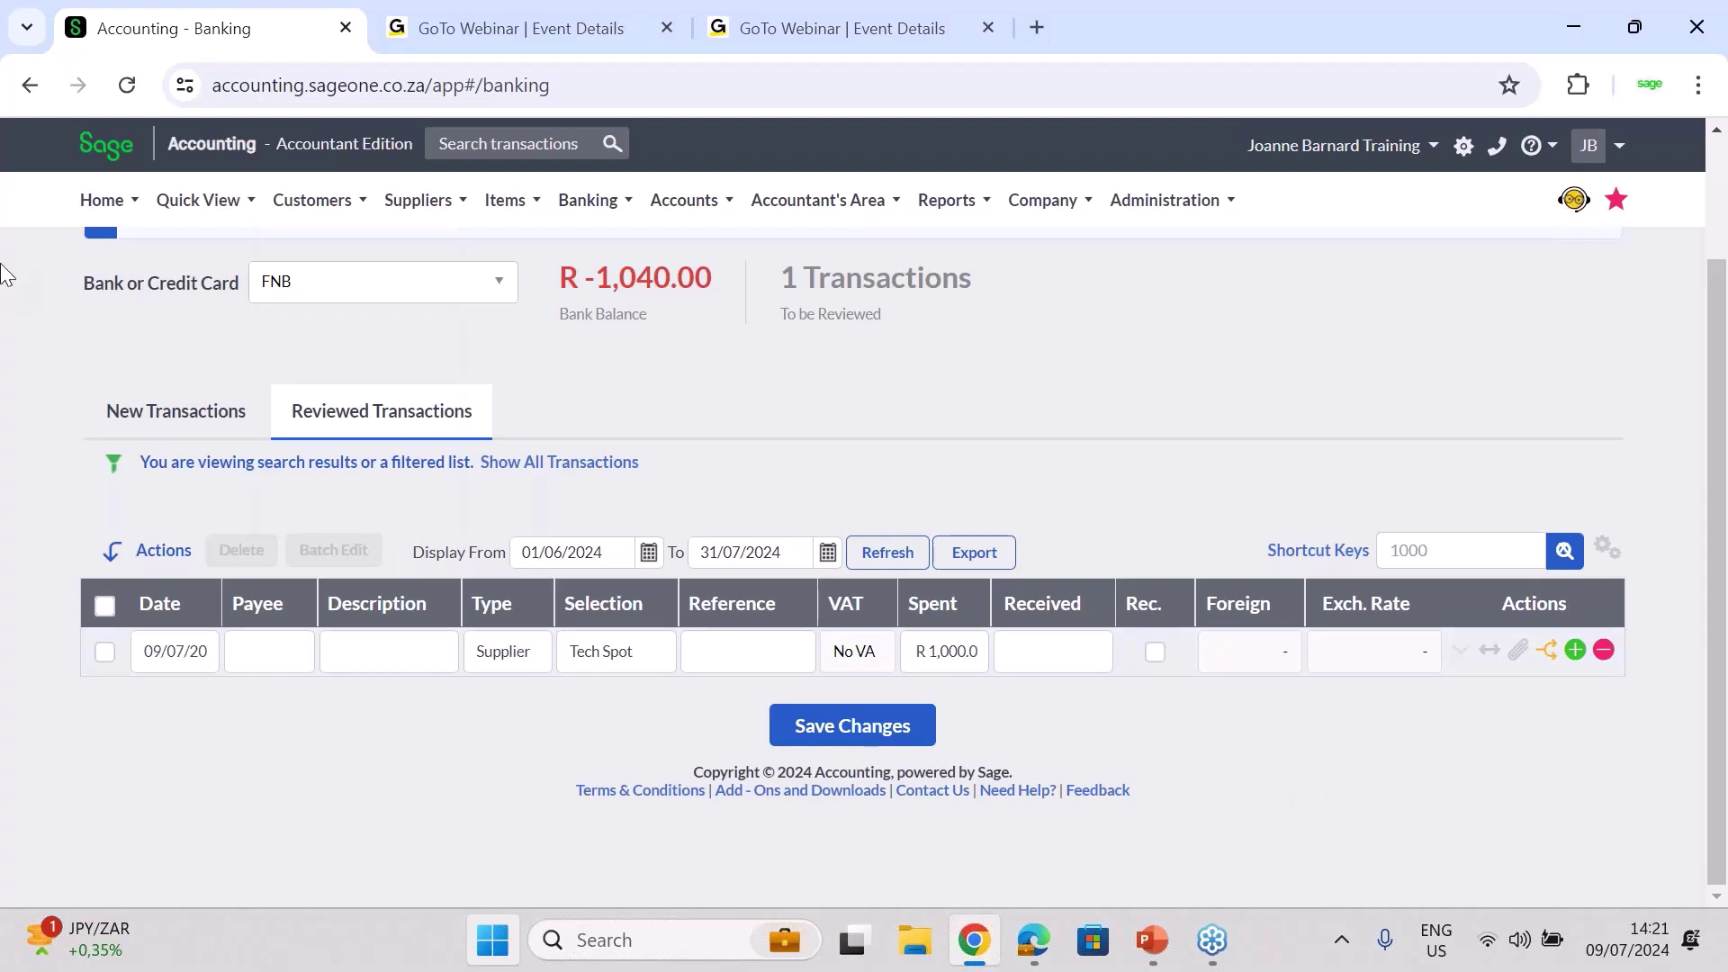
{"action": "left_click", "coordinate": [897, 567]}
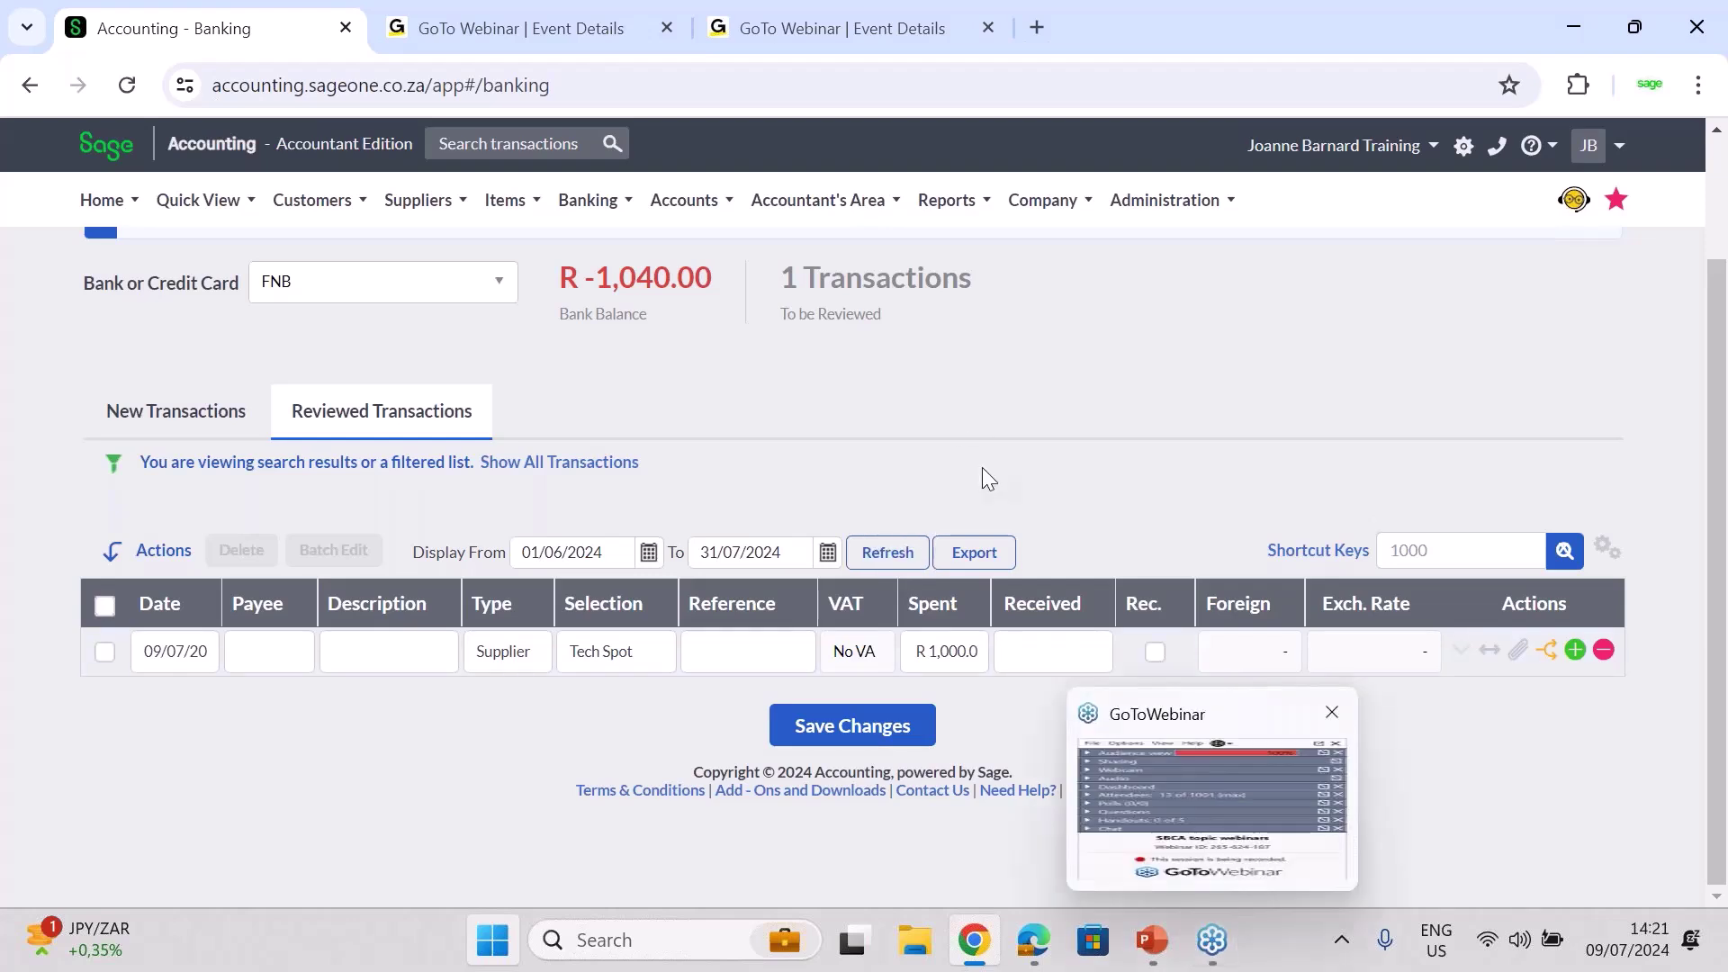
Switch to GoTo Webinar and view the details of the upcoming Sage 50cloud Pastel Accounting topic webinar from the webinar dashboard
{"action": "left_click", "coordinate": [765, 27]}
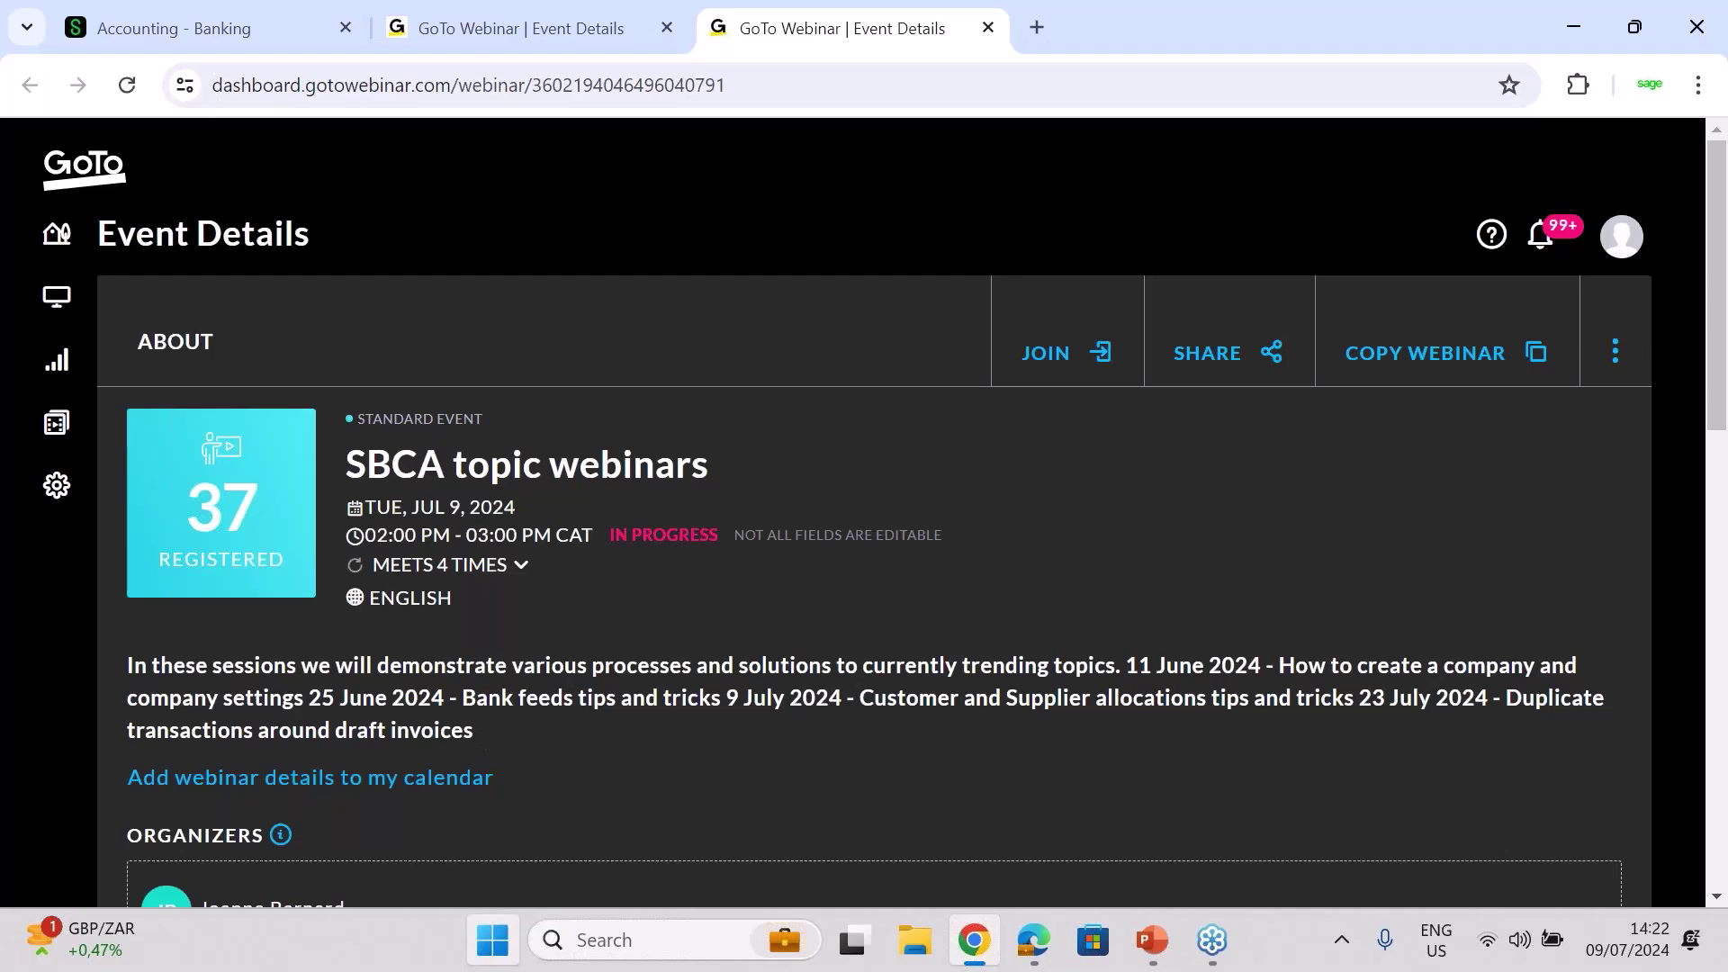
{"action": "left_click_drag", "start_coordinate": [1717, 310], "coordinate": [104, 301]}
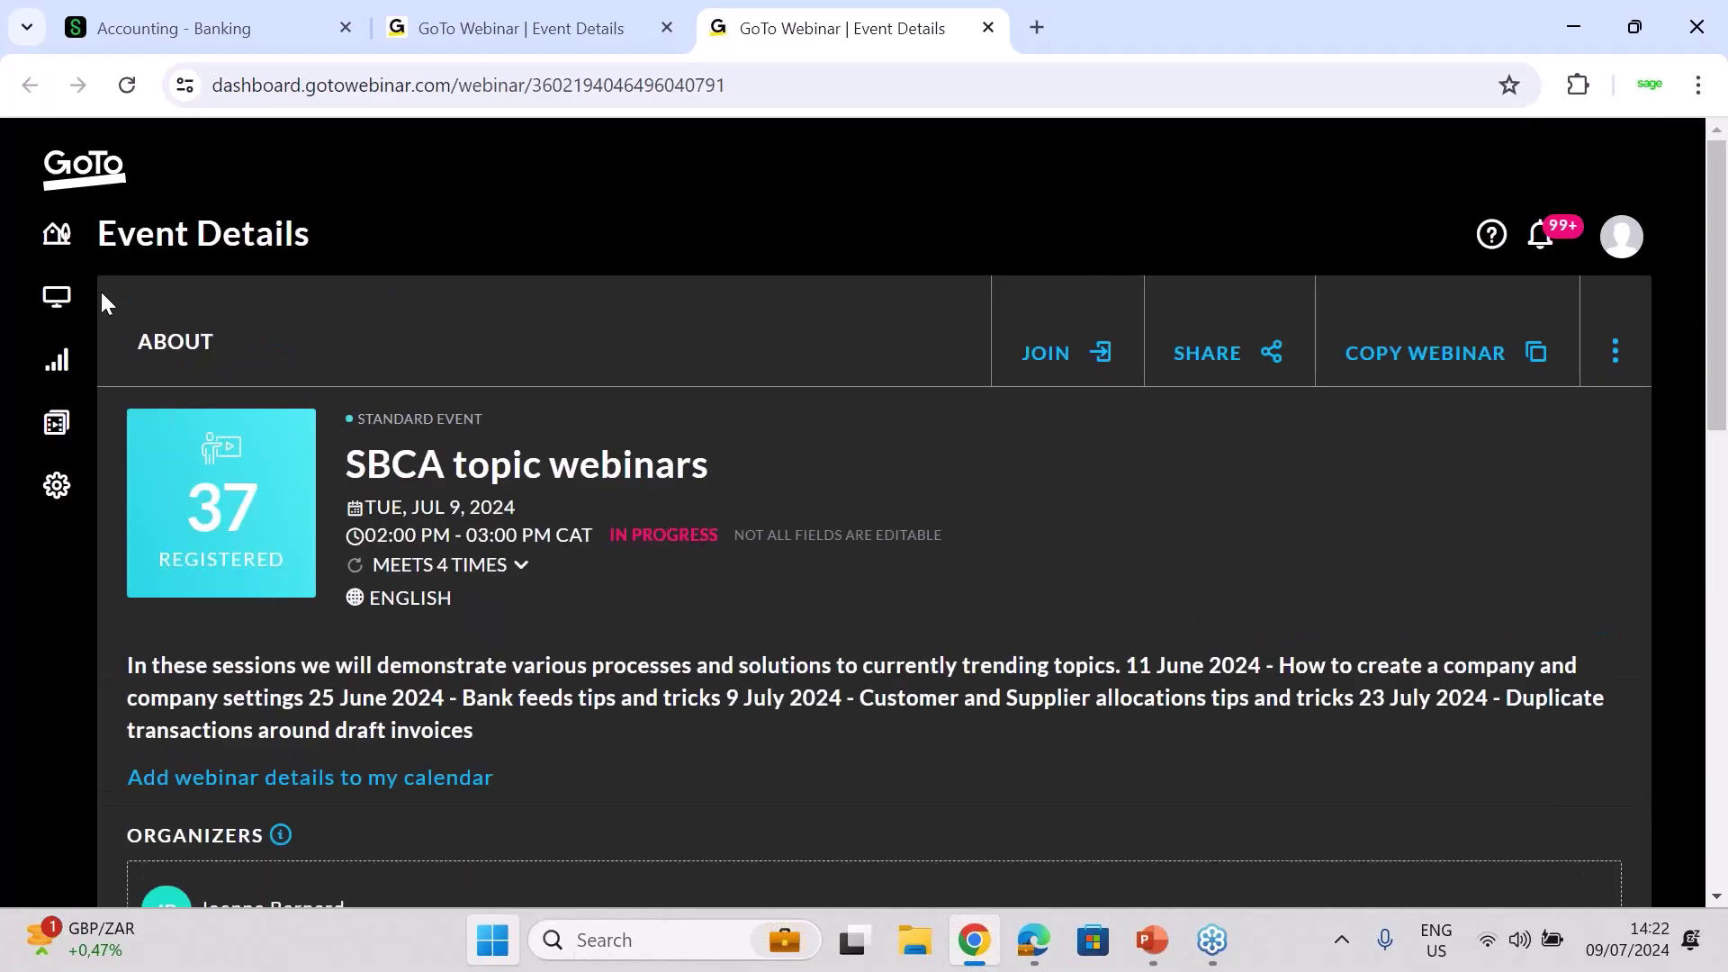
{"action": "left_click", "coordinate": [57, 235]}
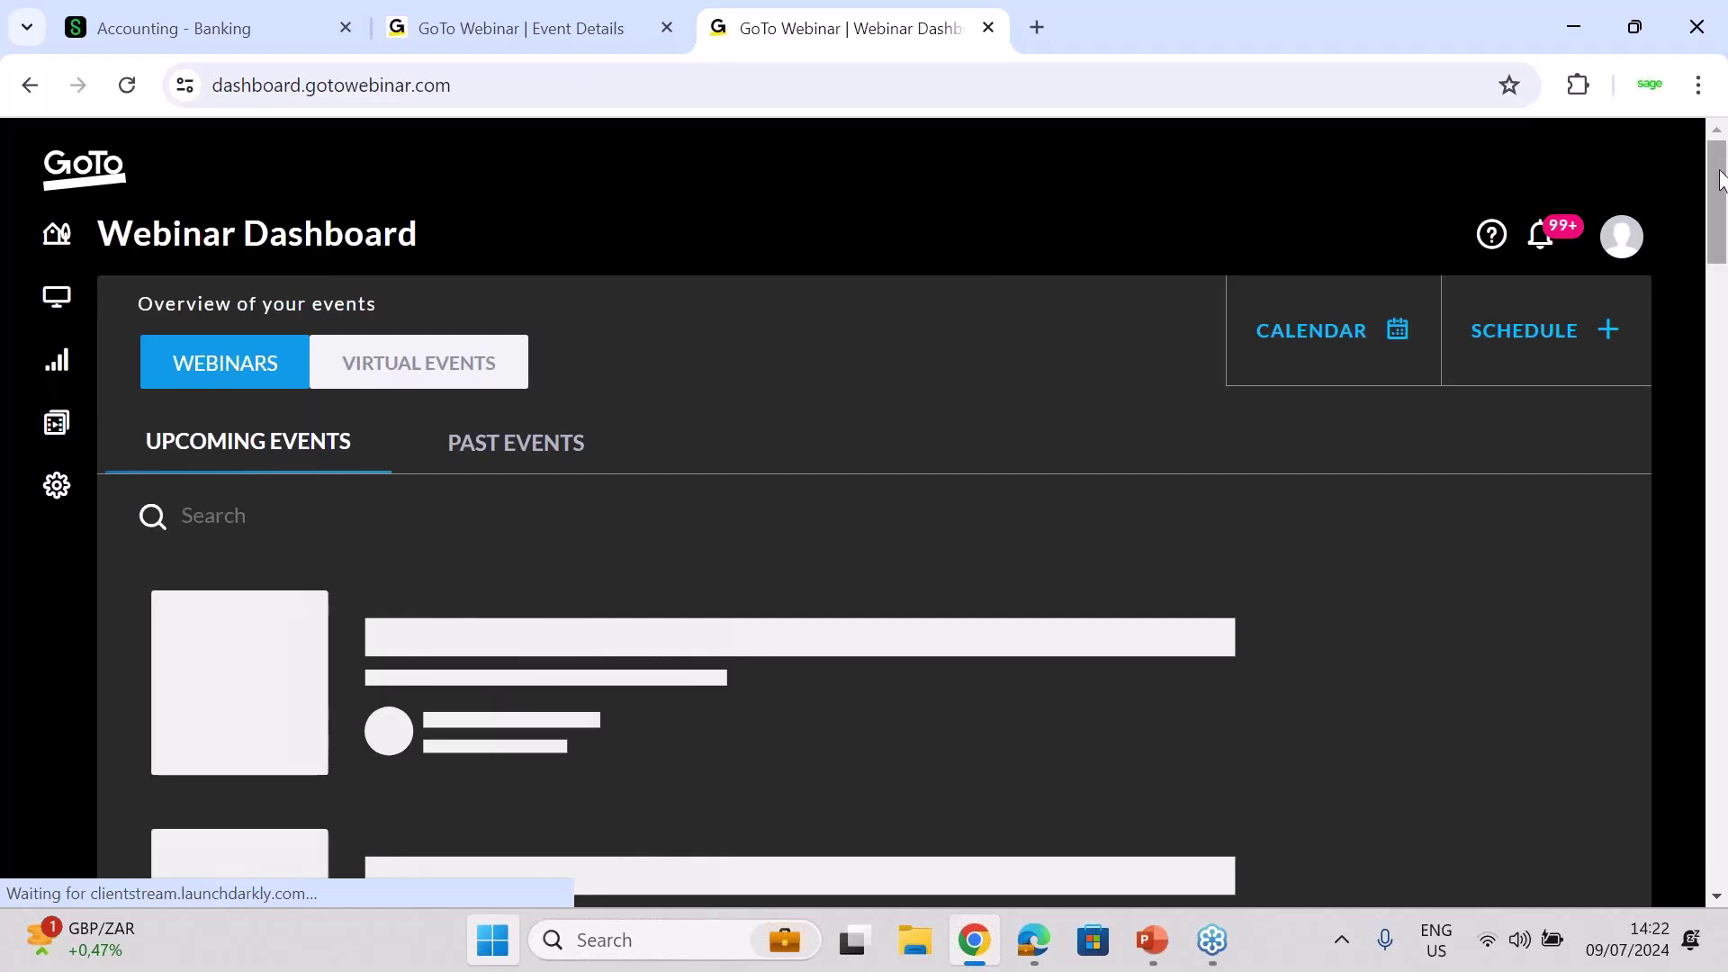
{"action": "scroll", "coordinate": [1473, 269], "scroll_direction": "down", "scroll_amount": 5}
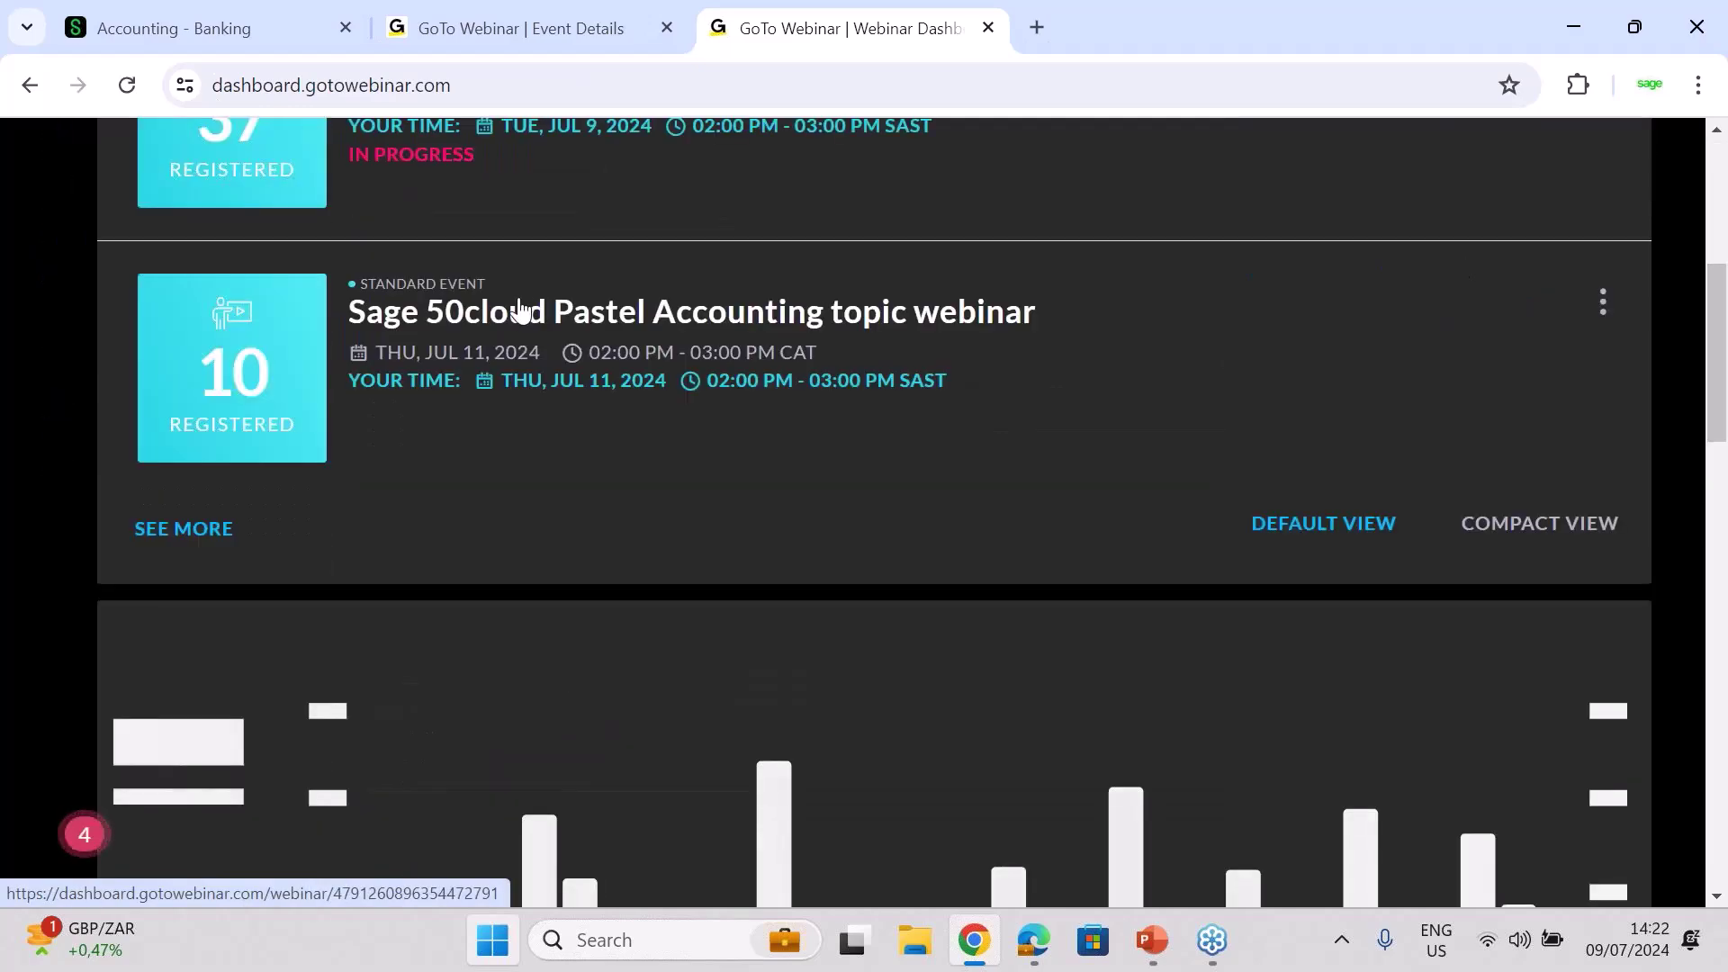
{"action": "left_click", "coordinate": [522, 315]}
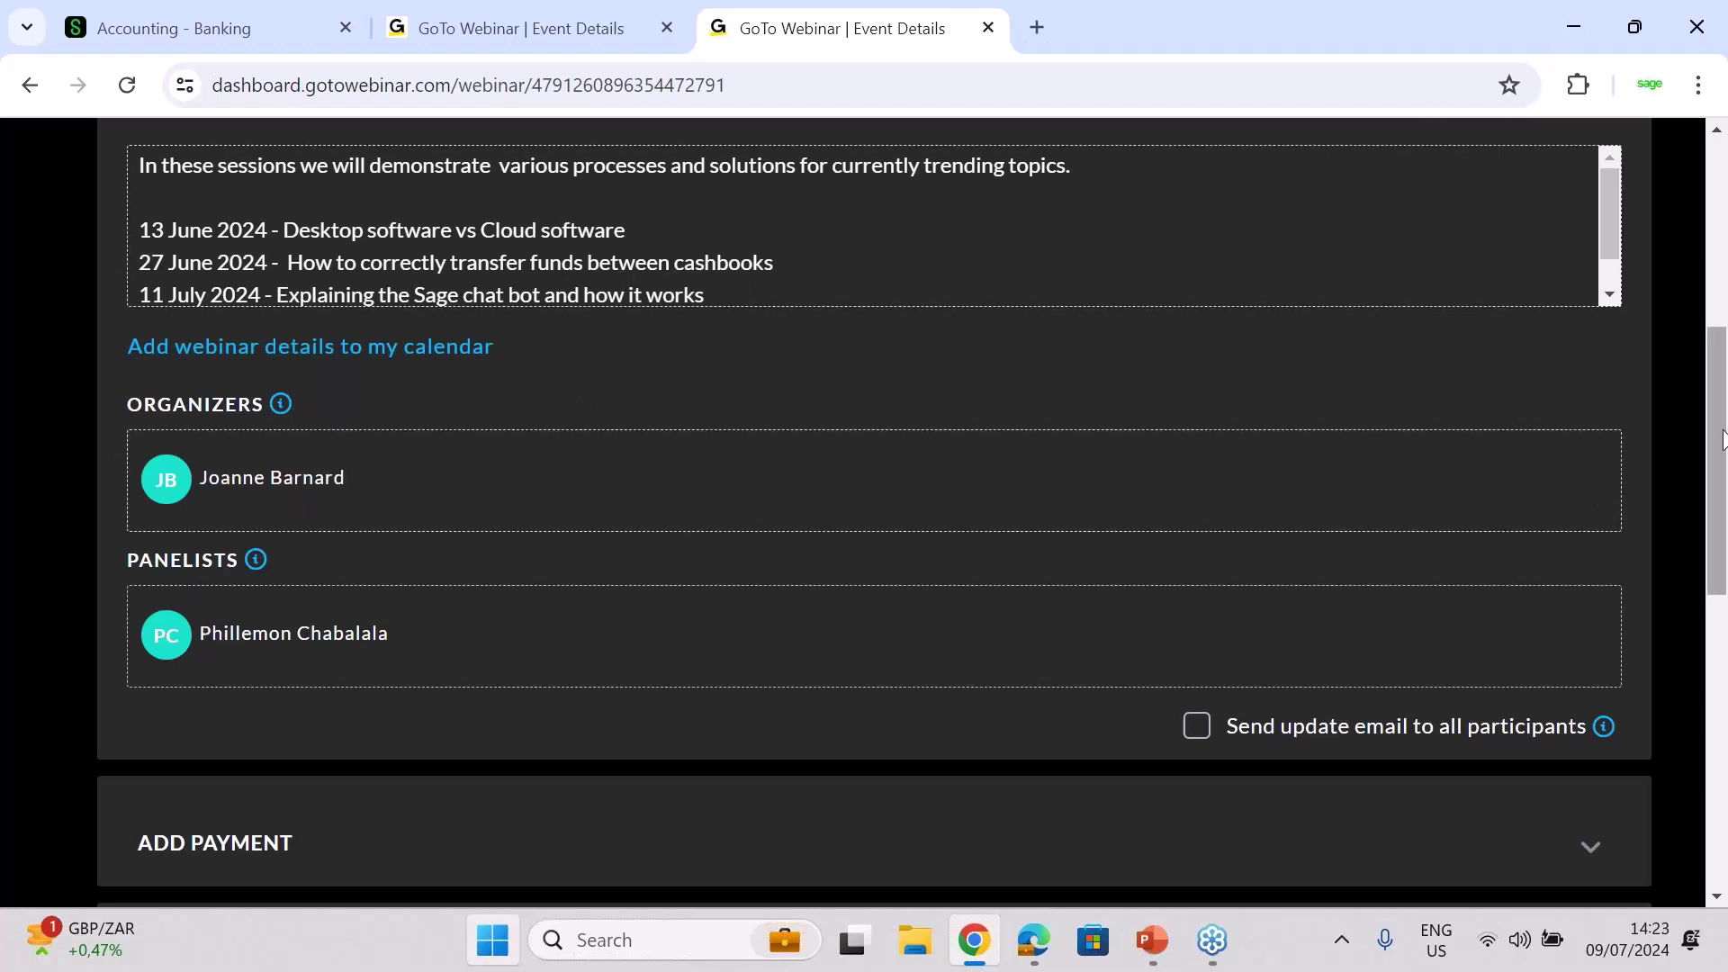
{"action": "left_click_drag", "start_coordinate": [1722, 439], "coordinate": [1722, 209]}
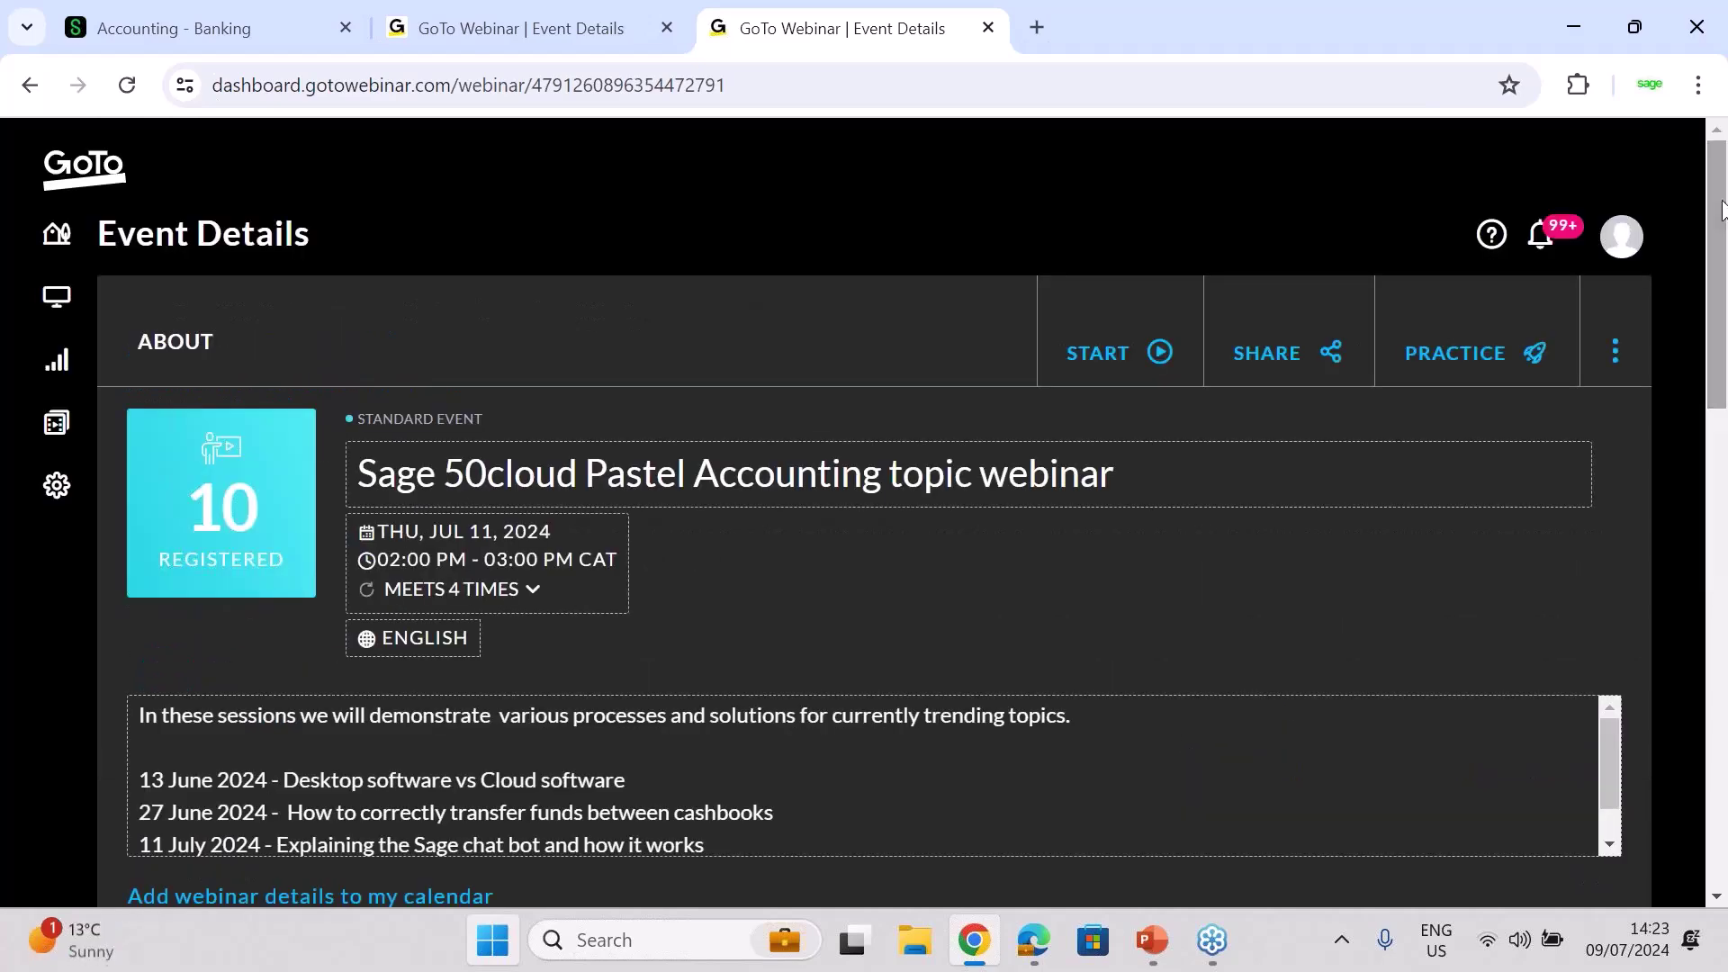
Search Google for "community sage" in a new browser tab
{"action": "left_click", "coordinate": [520, 27]}
{"action": "left_click", "coordinate": [1045, 23]}
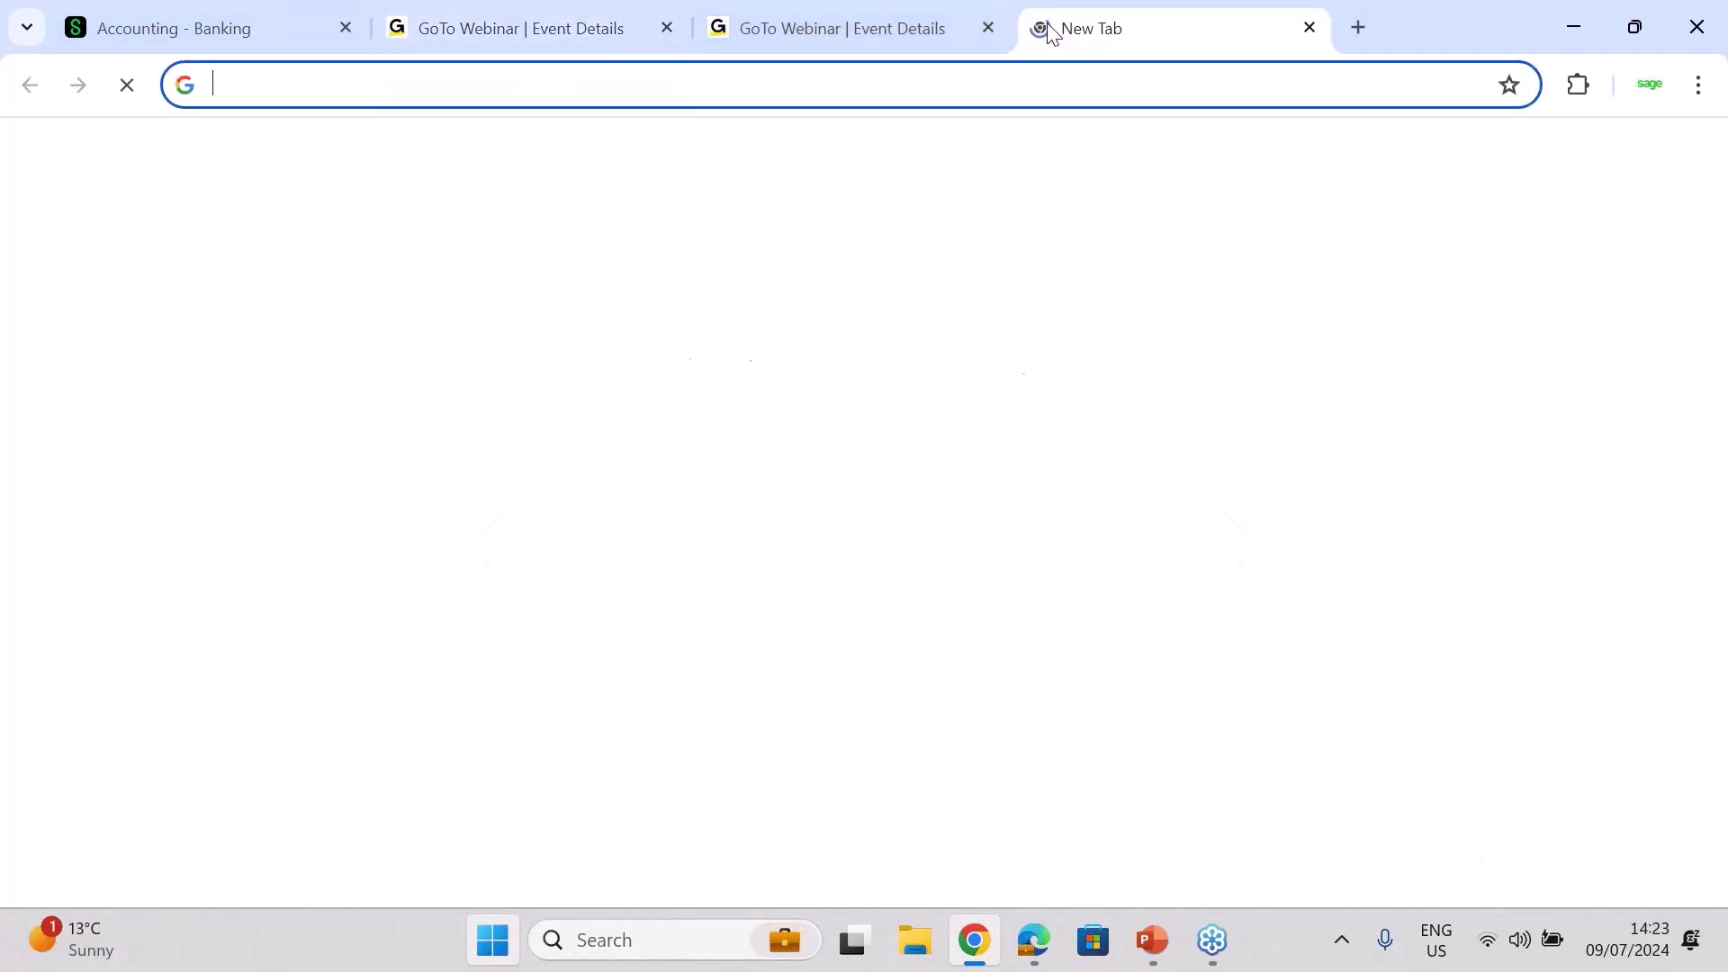
{"action": "type", "text": "cumminity"}
{"action": "key", "text": "BackSpace"}
{"action": "key", "text": "BackSpace"}
{"action": "key", "text": "BackSpace"}
{"action": "key", "text": "BackSpace"}
{"action": "key", "text": "BackSpace"}
{"action": "key", "text": "BackSpace"}
{"action": "key", "text": "BackSpace"}
{"action": "key", "text": "BackSpace"}
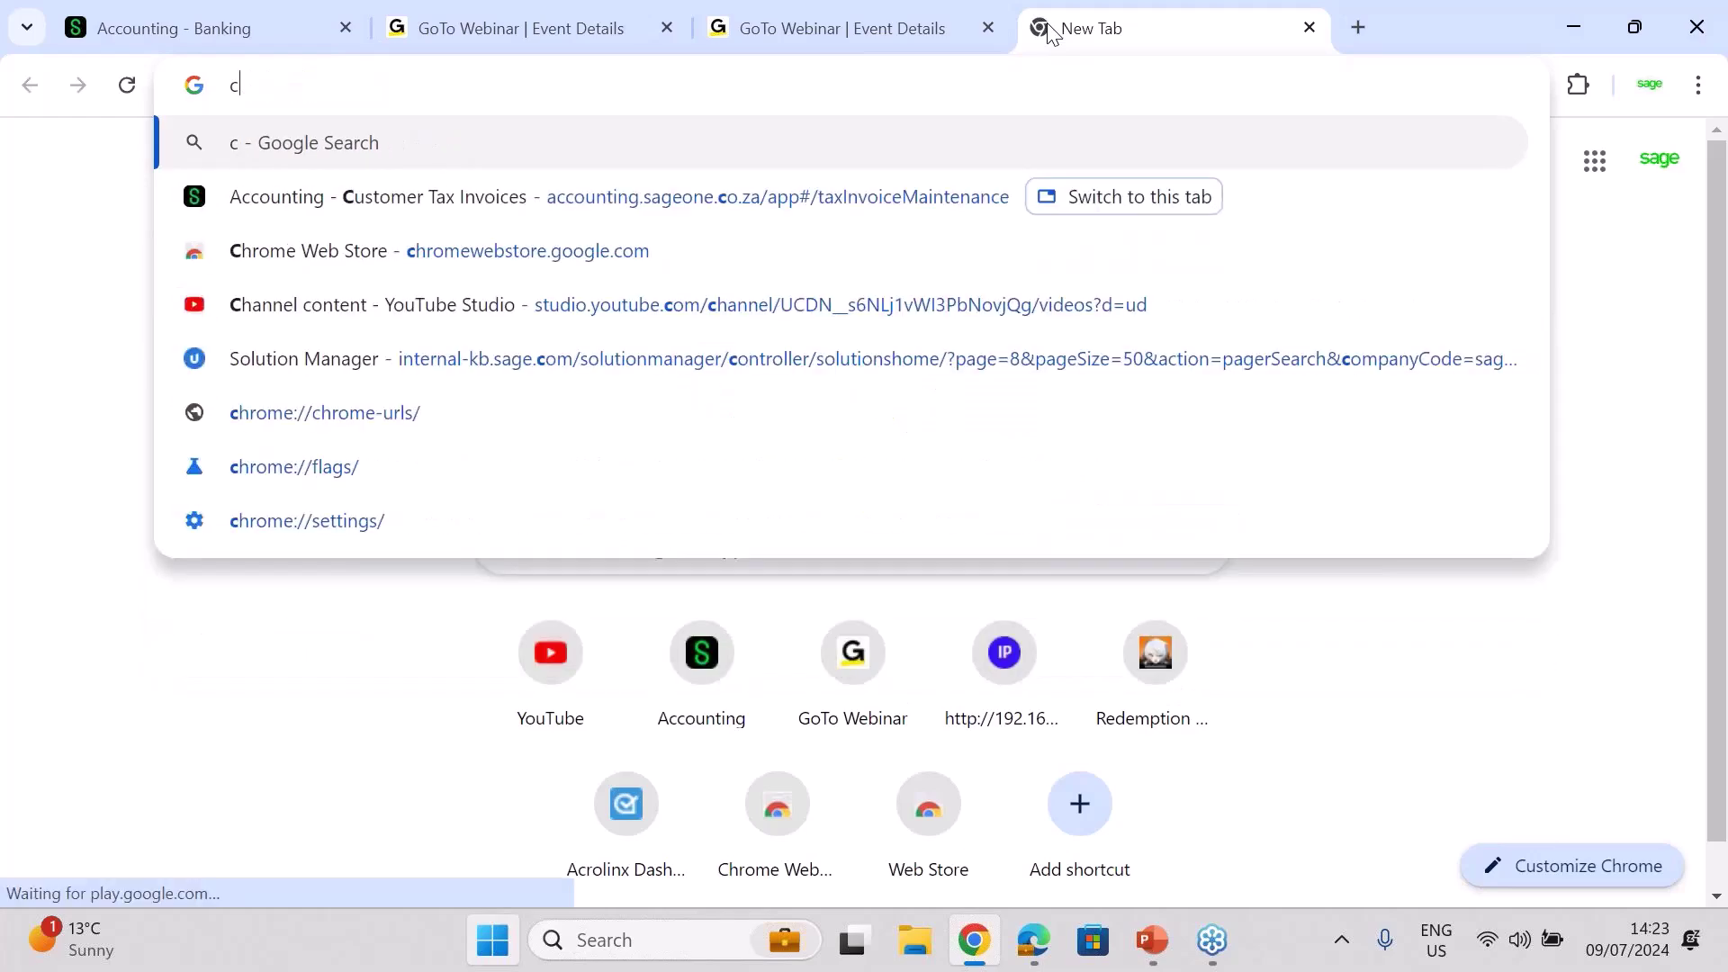
{"action": "type", "text": "ommunity"}
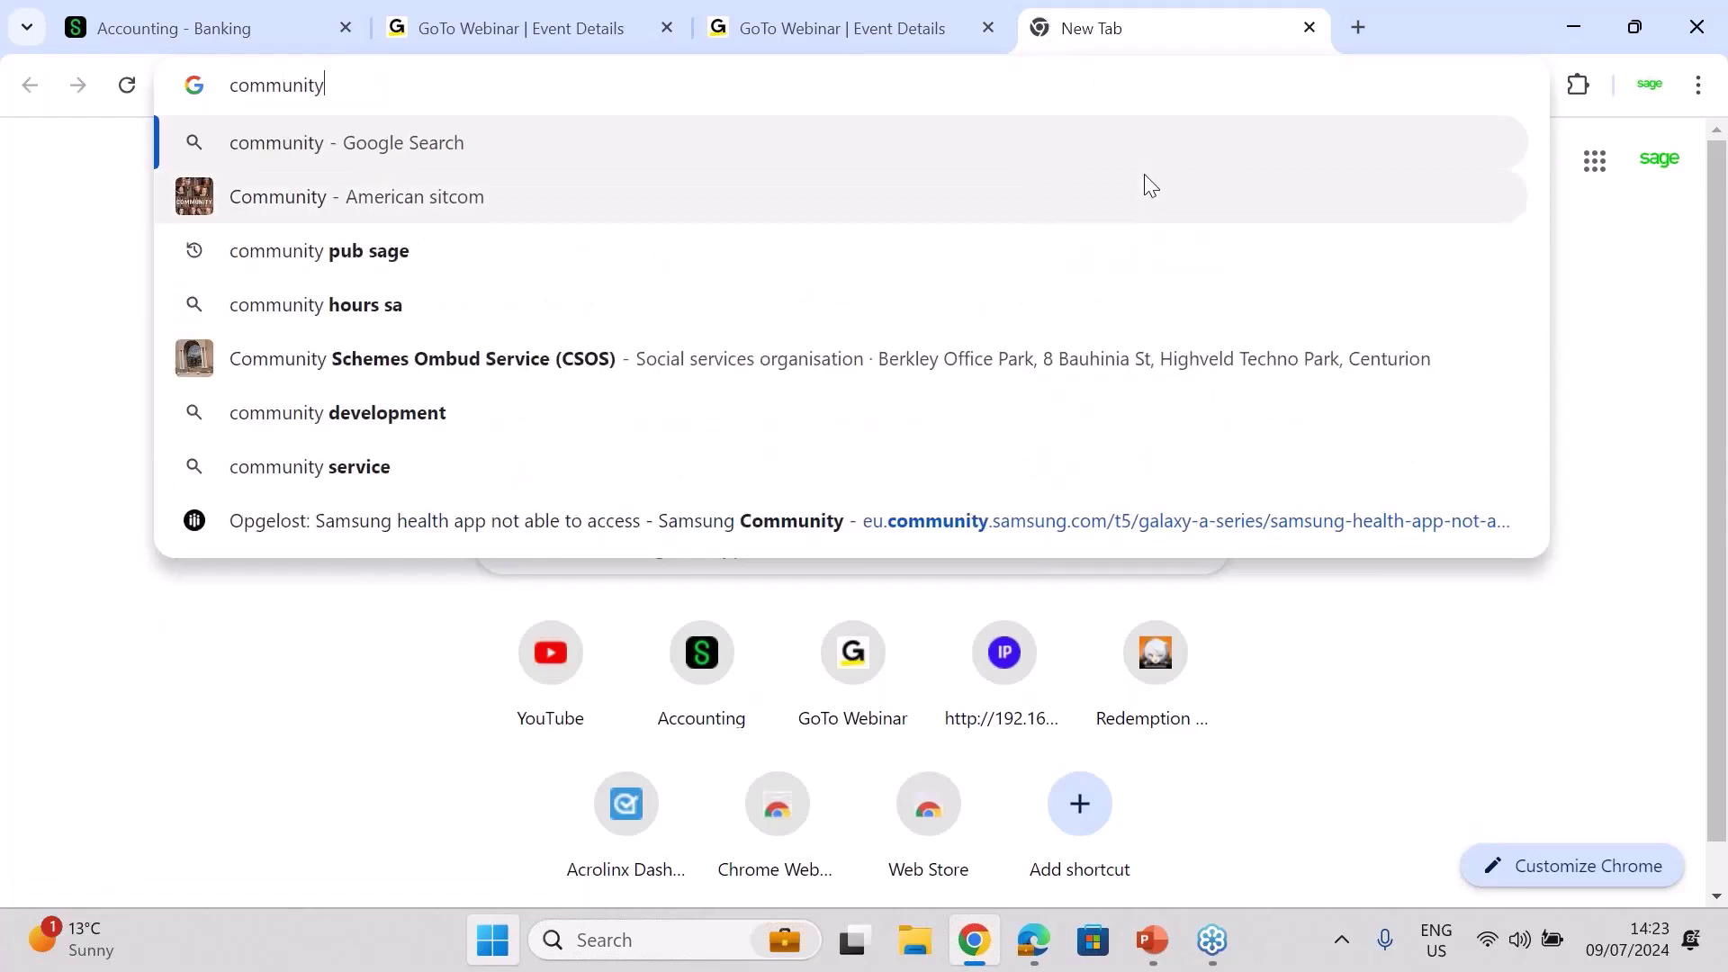
{"action": "type", "text": " sage"}
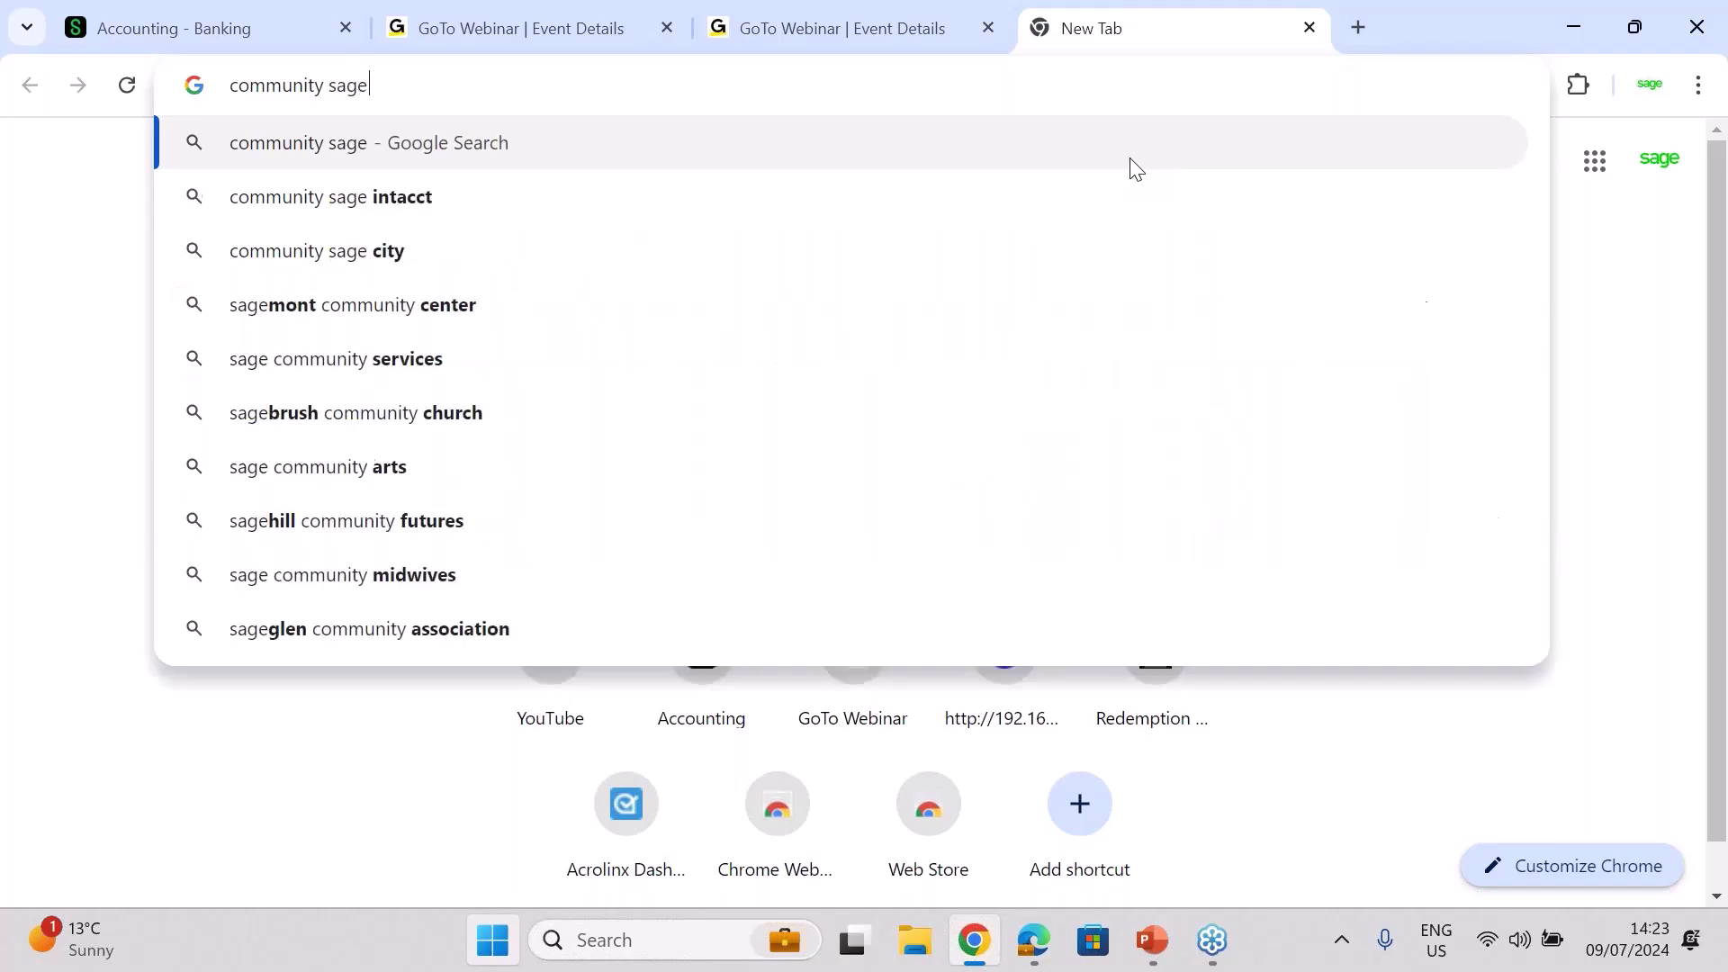
{"action": "left_click", "coordinate": [322, 150]}
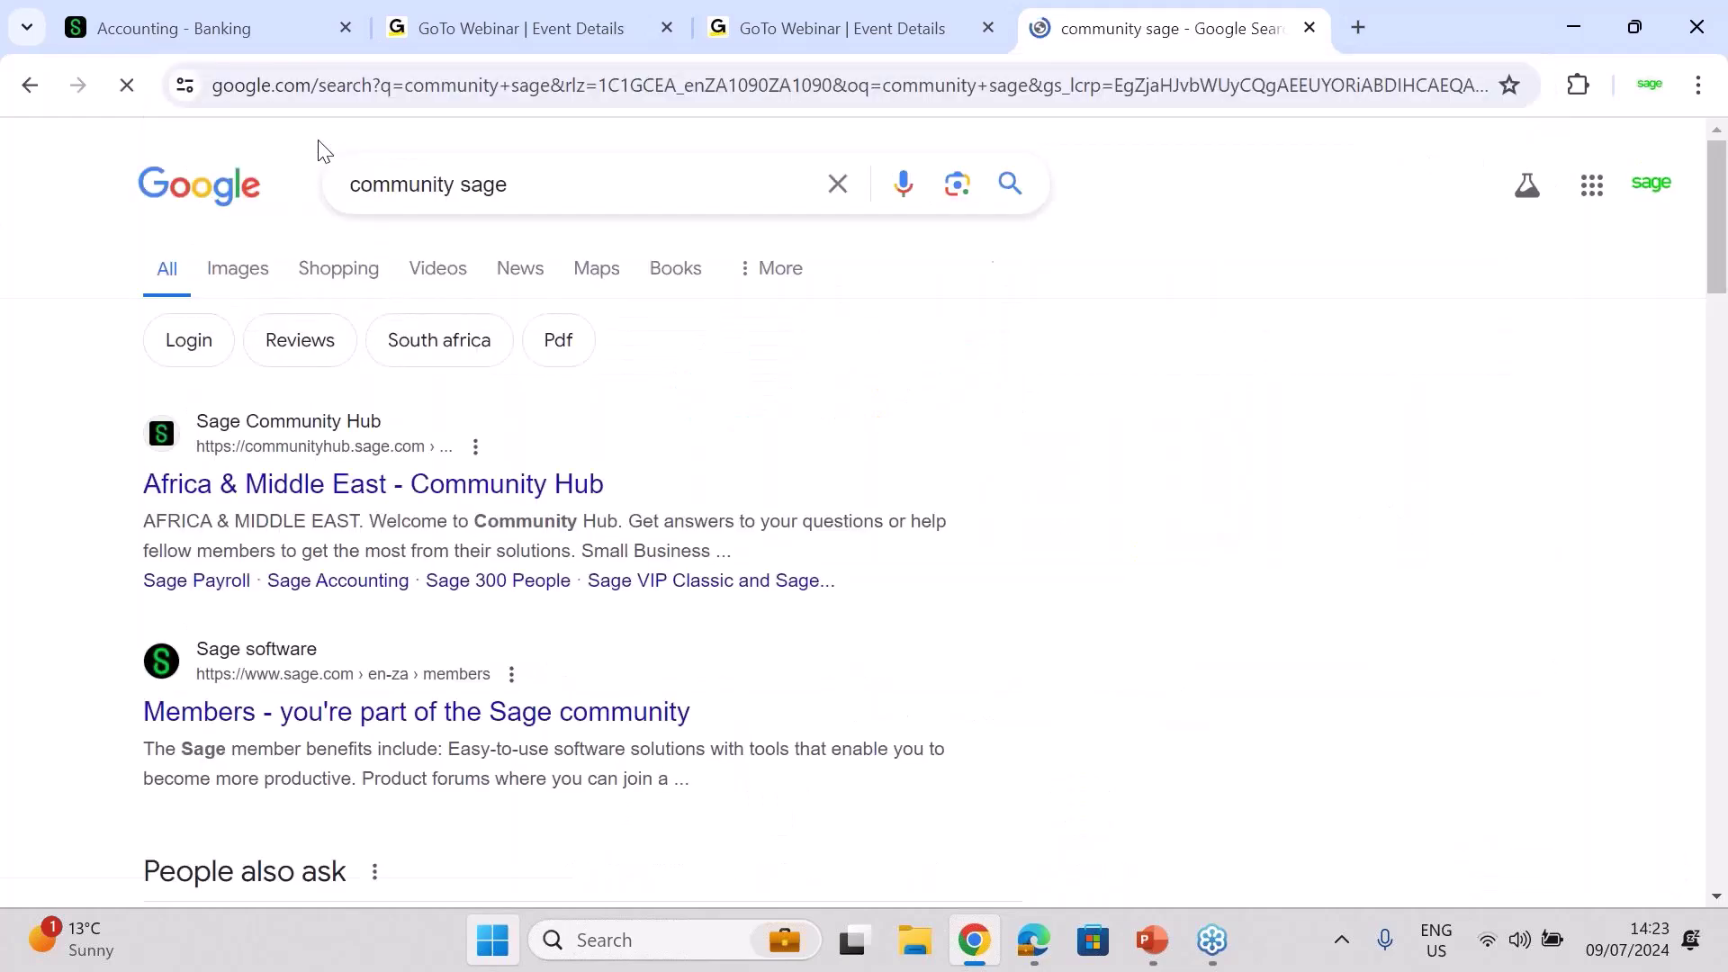
View the "Customer and Supplier allocations tips and tricks" announcement in the Sage Accounting section of the Africa & Middle East Community Hub
{"action": "left_click", "coordinate": [289, 485]}
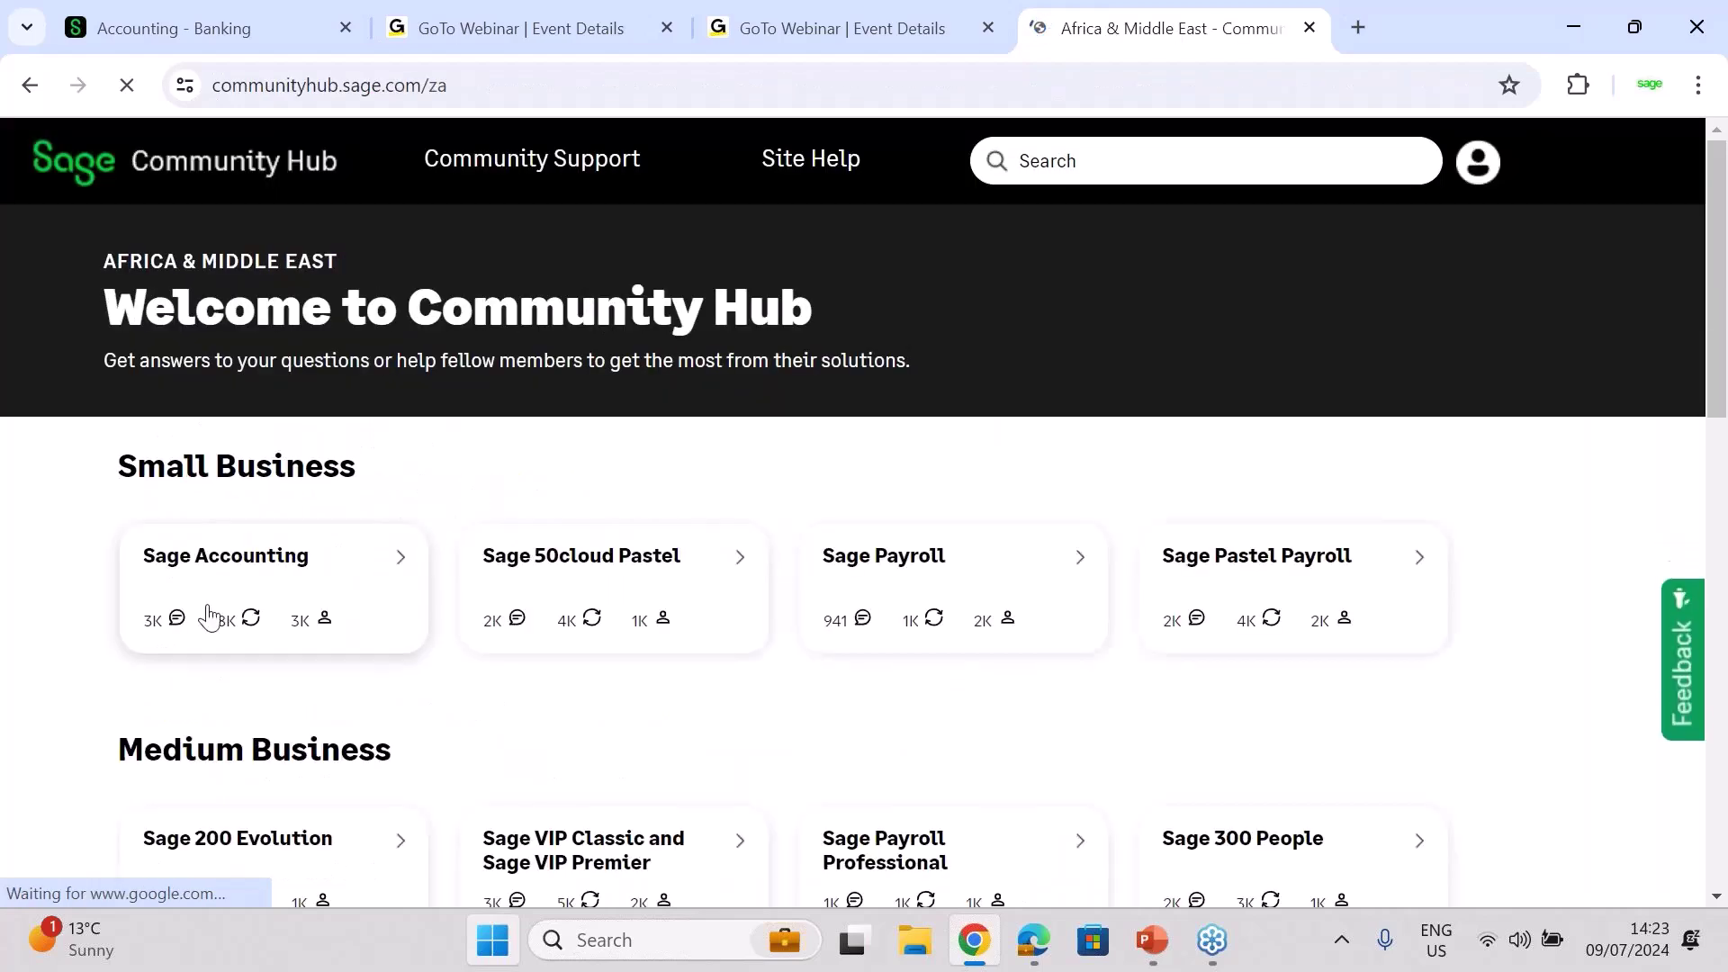
{"action": "left_click", "coordinate": [184, 569]}
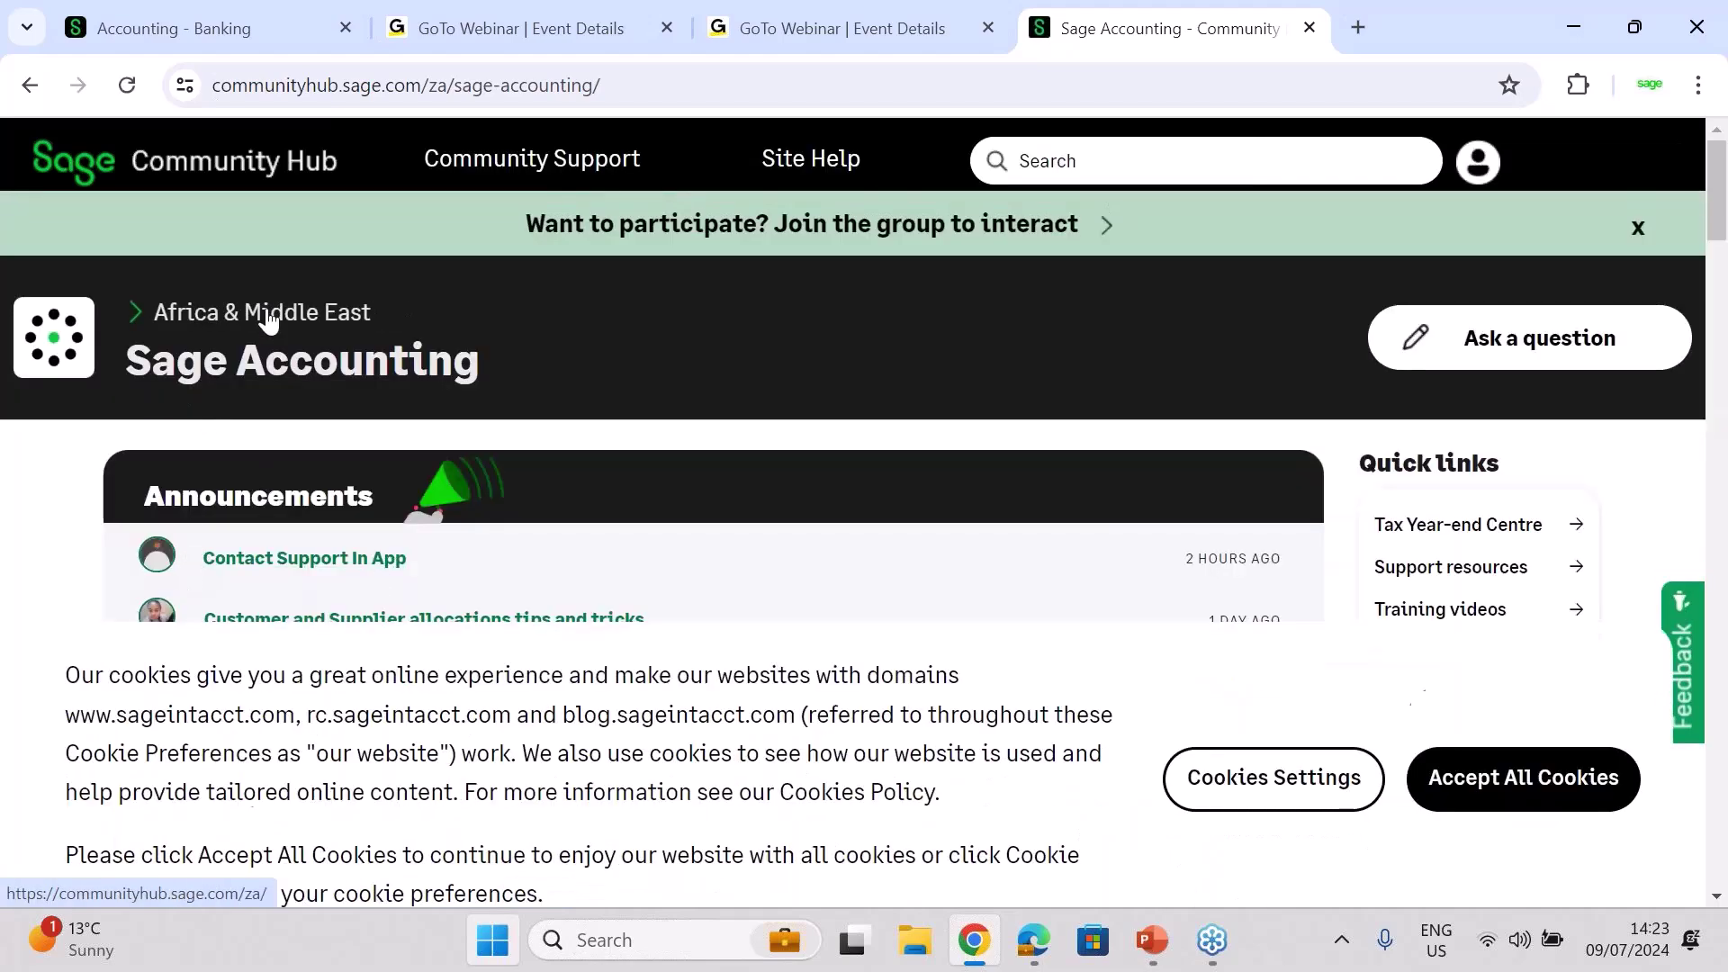
{"action": "left_click", "coordinate": [1493, 725]}
{"action": "left_click", "coordinate": [236, 891]}
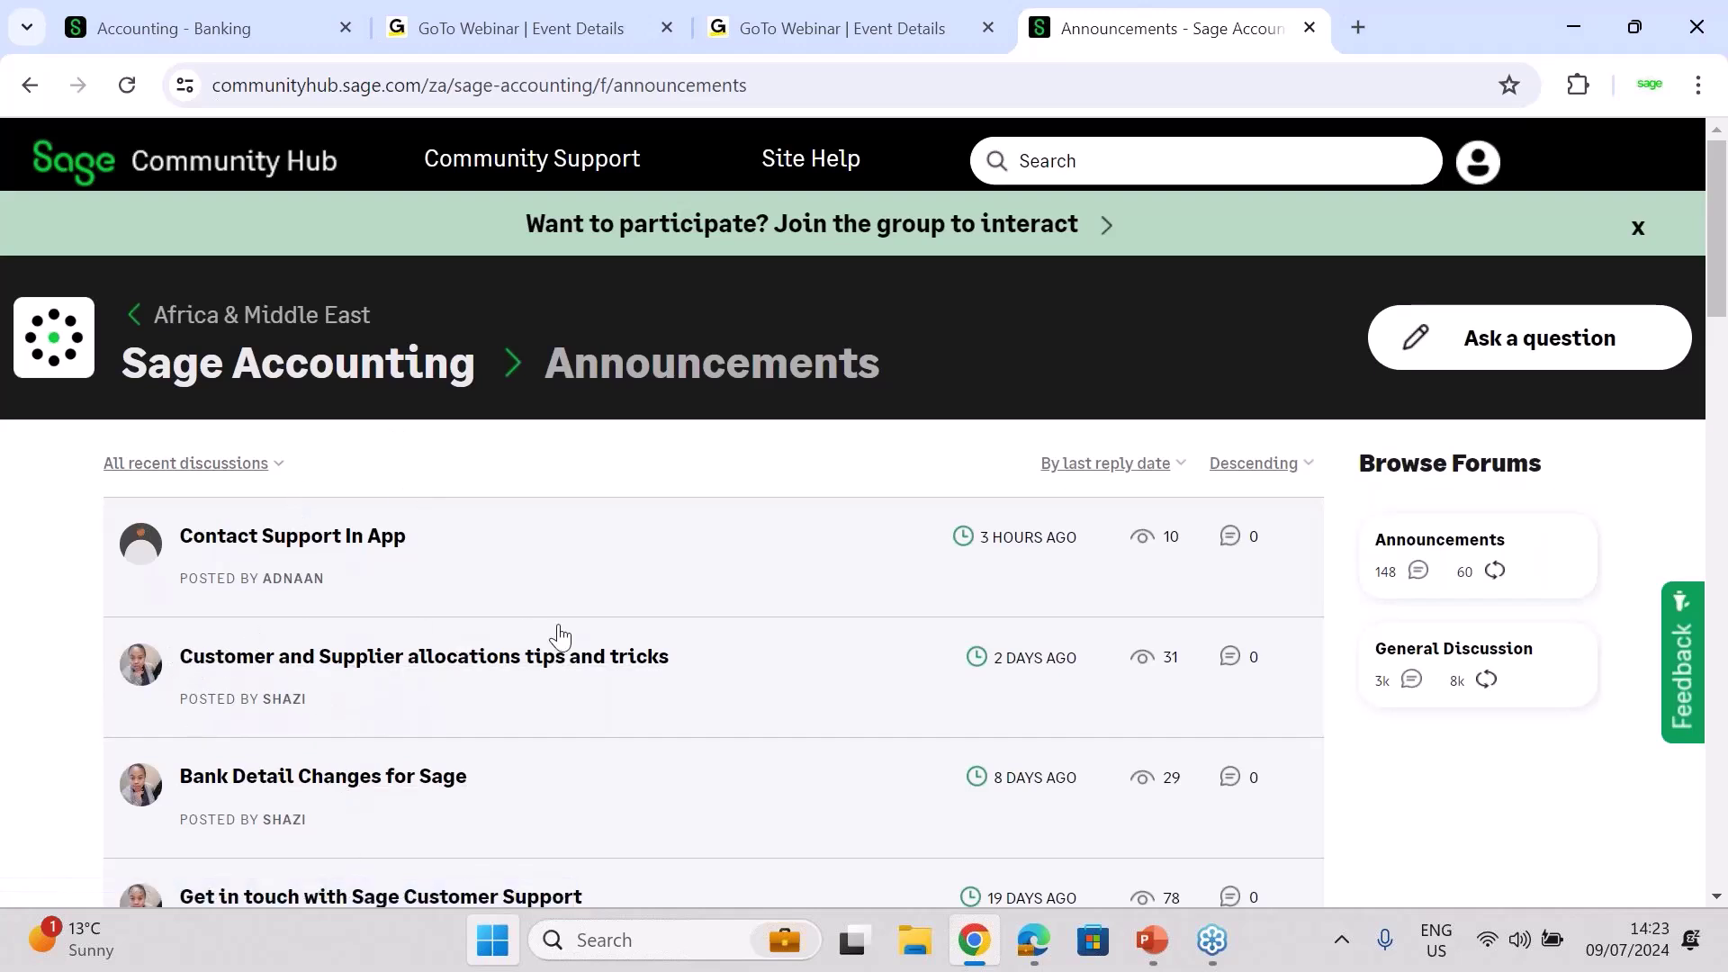
{"action": "left_click", "coordinate": [647, 663]}
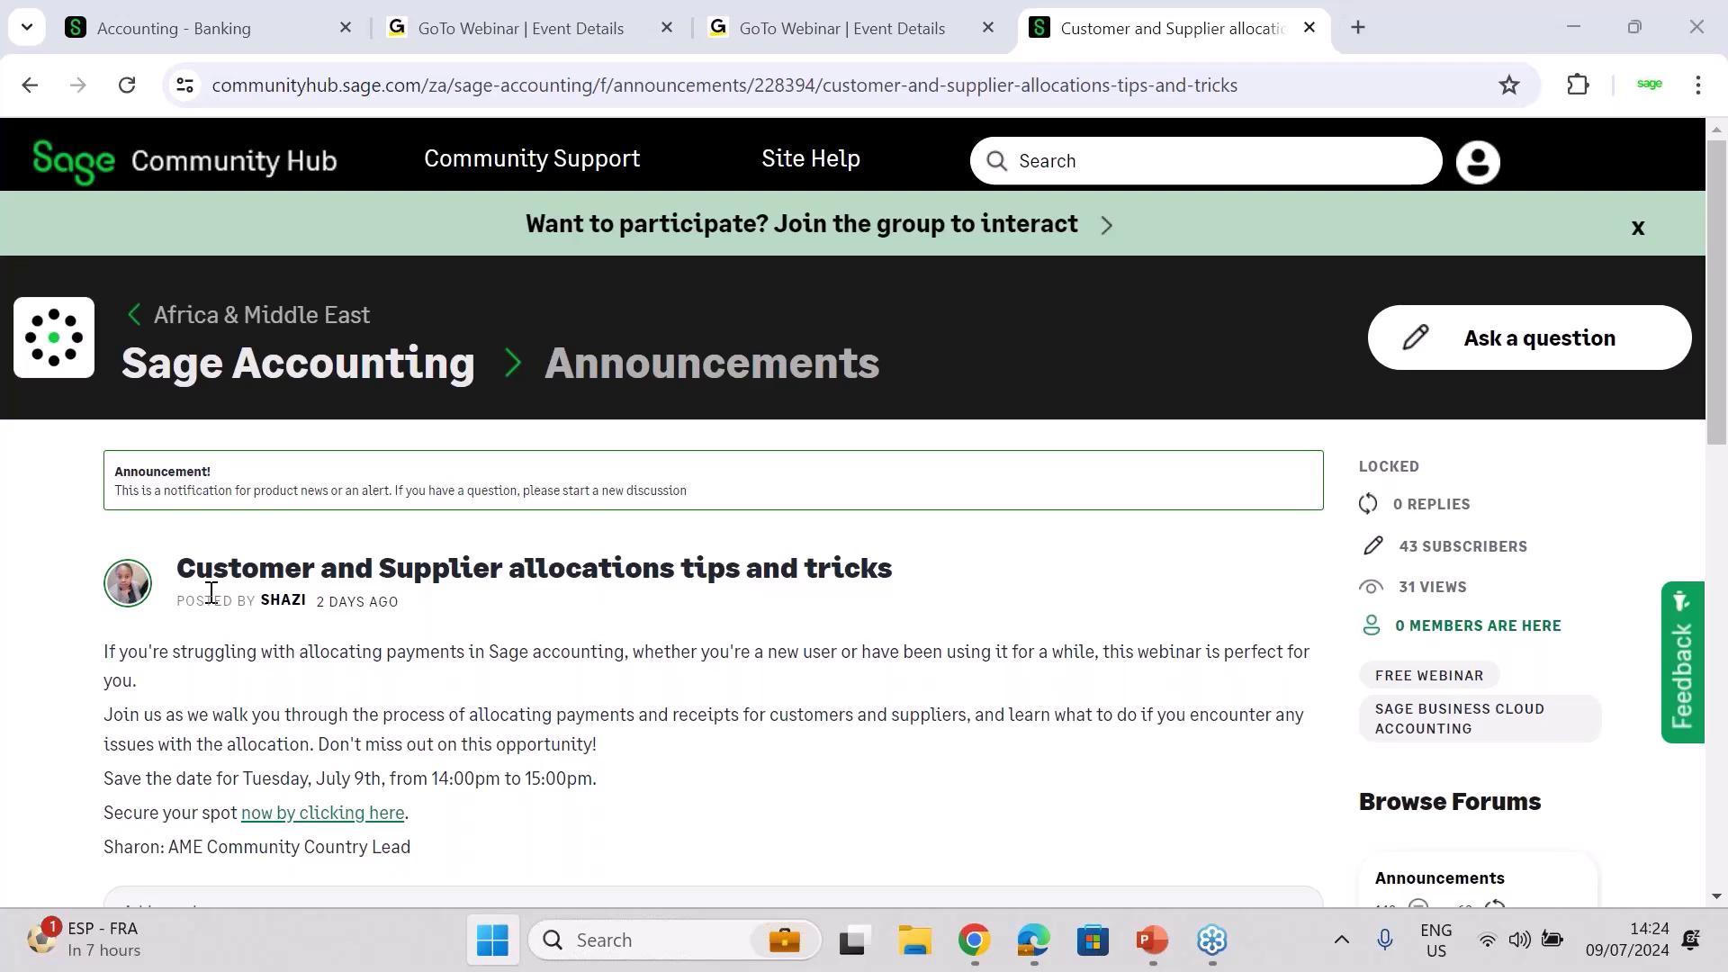
{"action": "left_click", "coordinate": [1218, 573]}
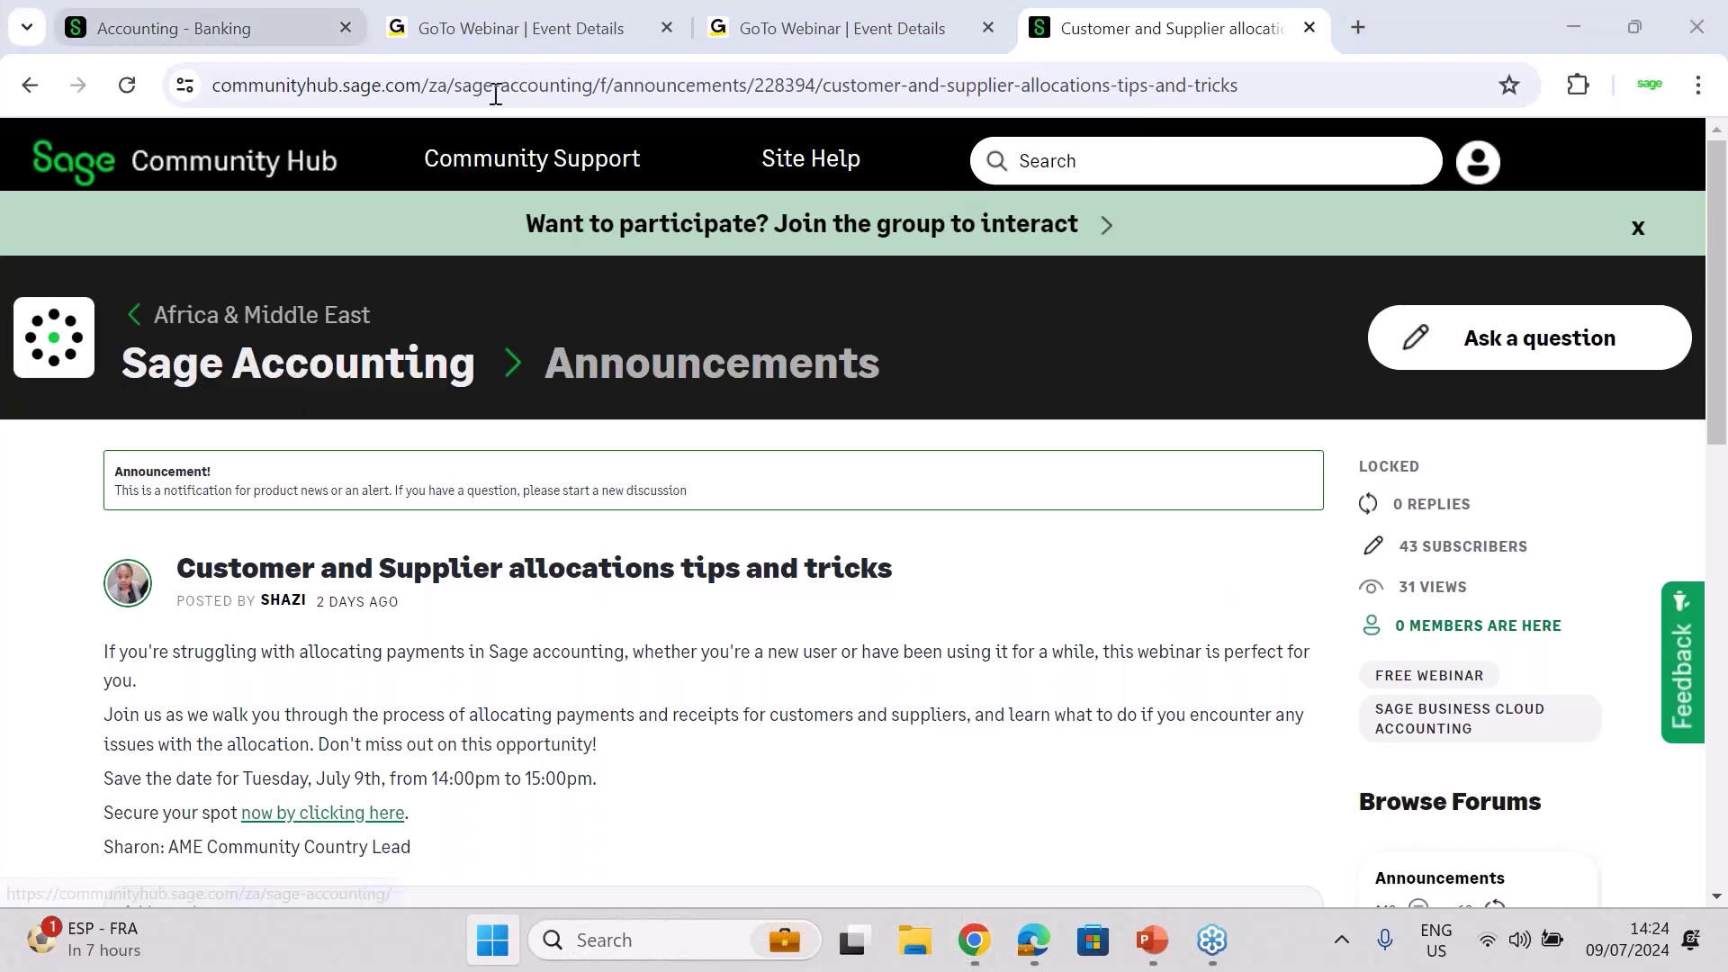
Open the Sage 50cloud Pastel announcement about transferring funds between cashbooks and follow its webinar registration link
{"action": "left_click", "coordinate": [195, 166]}
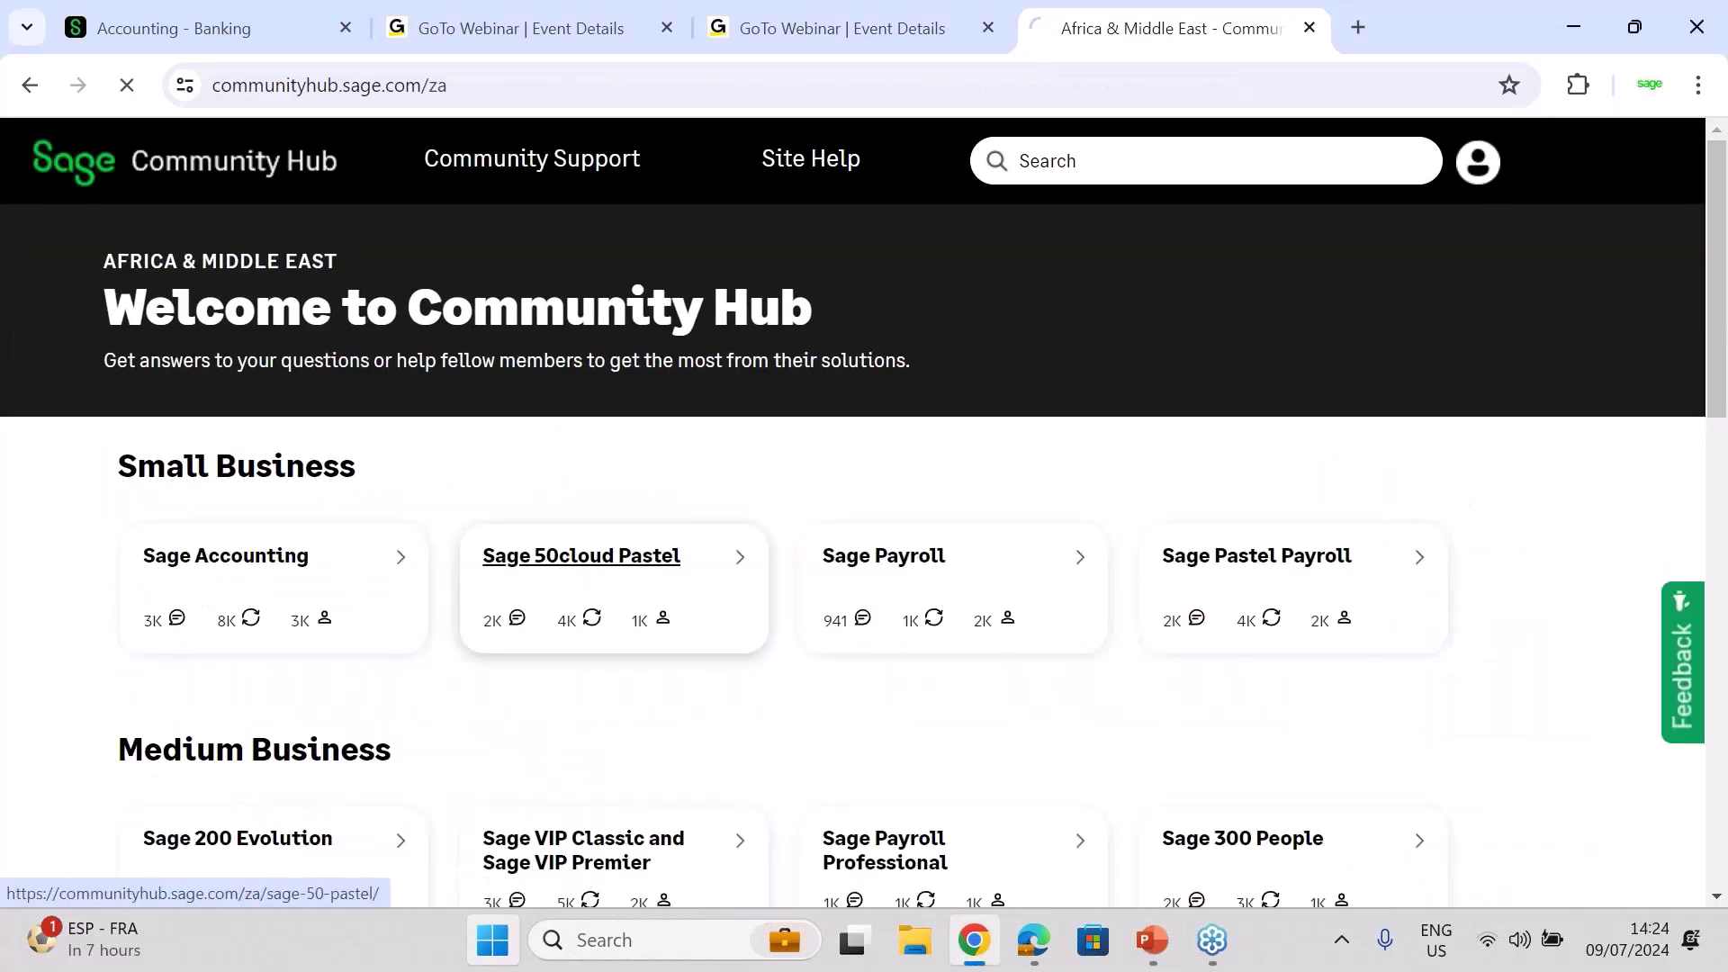
{"action": "left_click", "coordinate": [569, 562]}
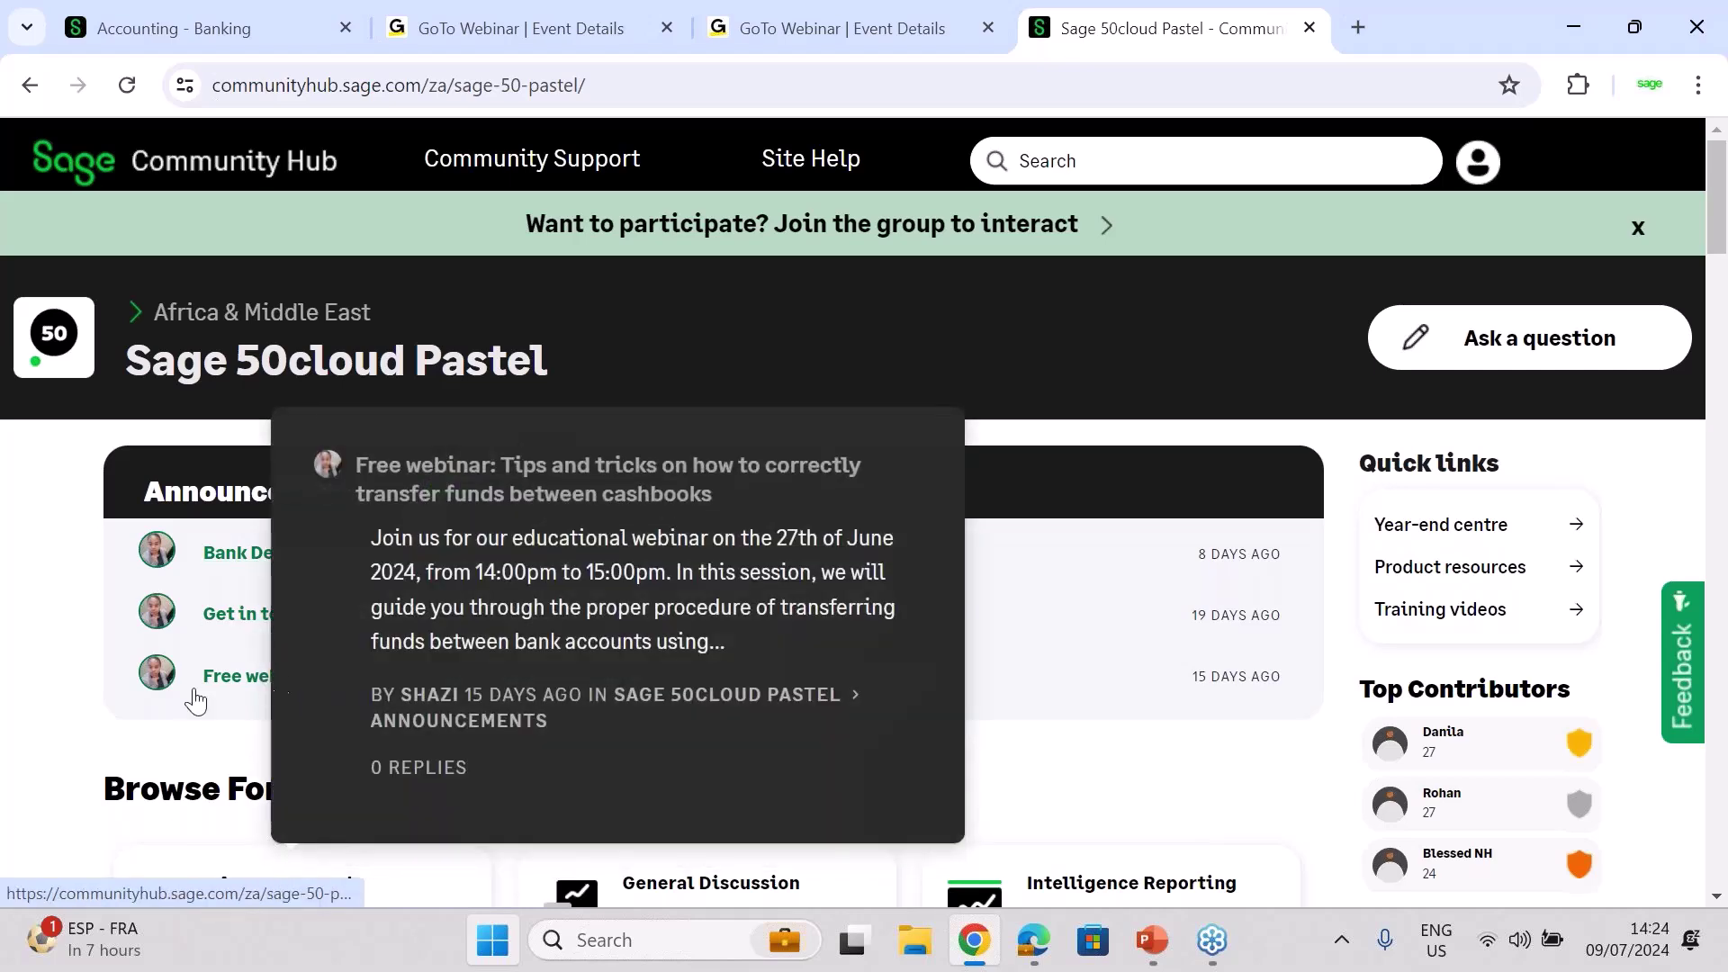
{"action": "left_click", "coordinate": [225, 684]}
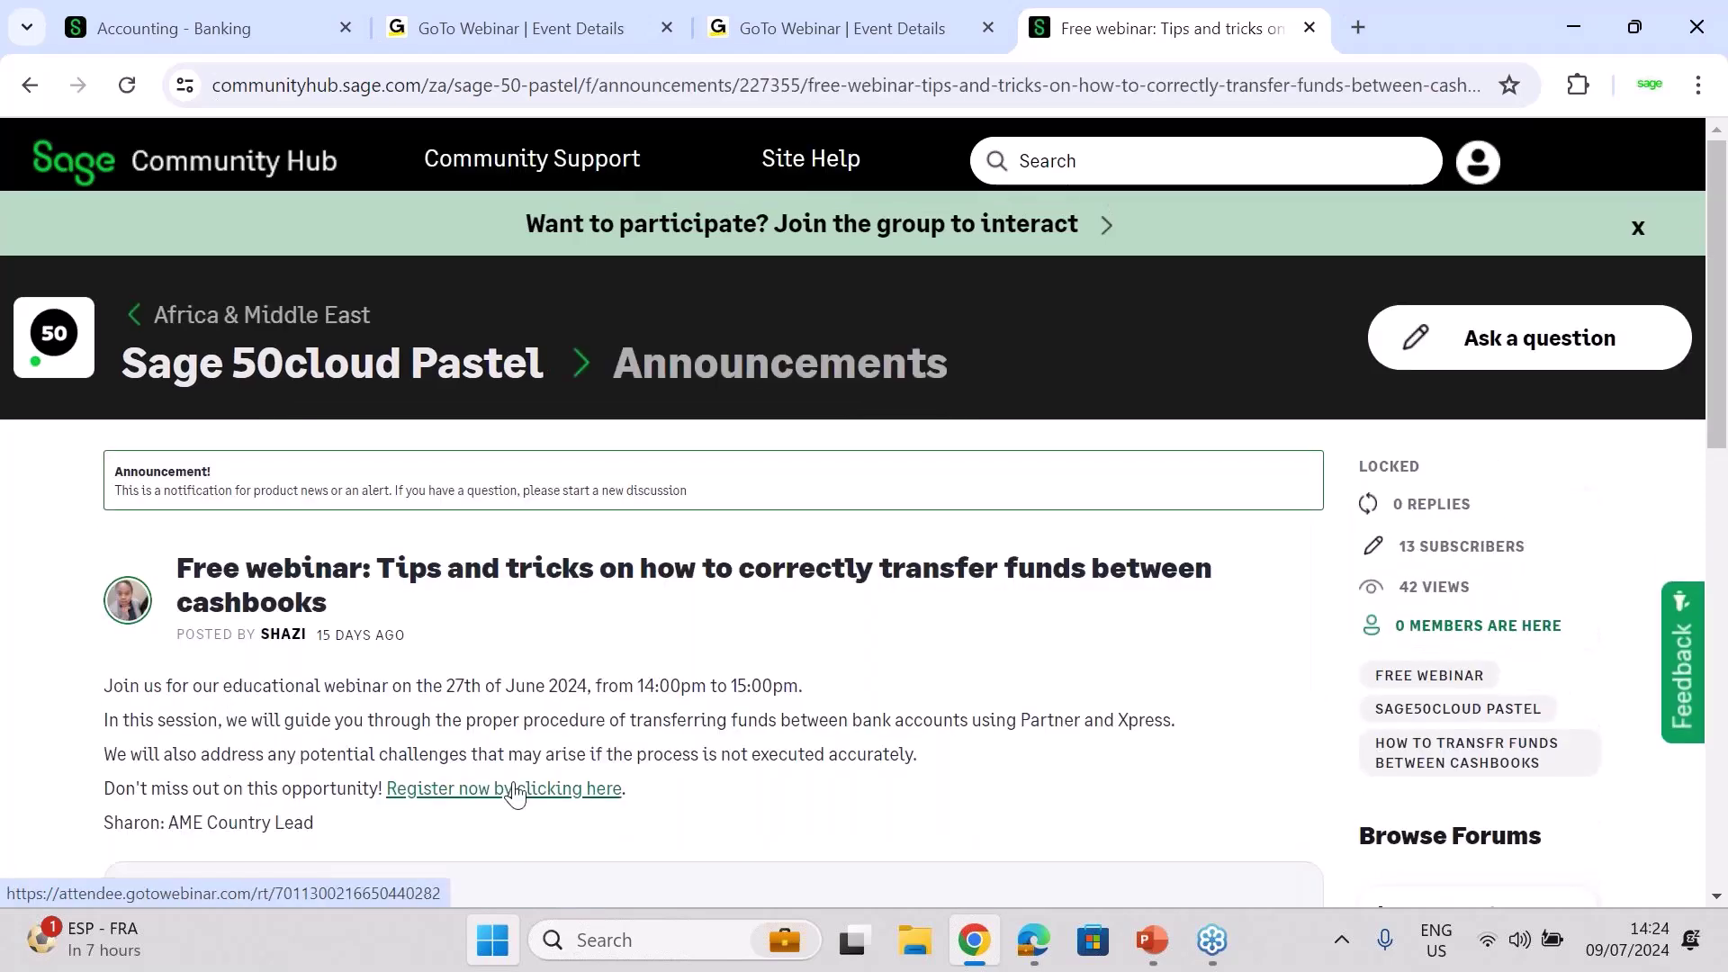
{"action": "left_click", "coordinate": [540, 788]}
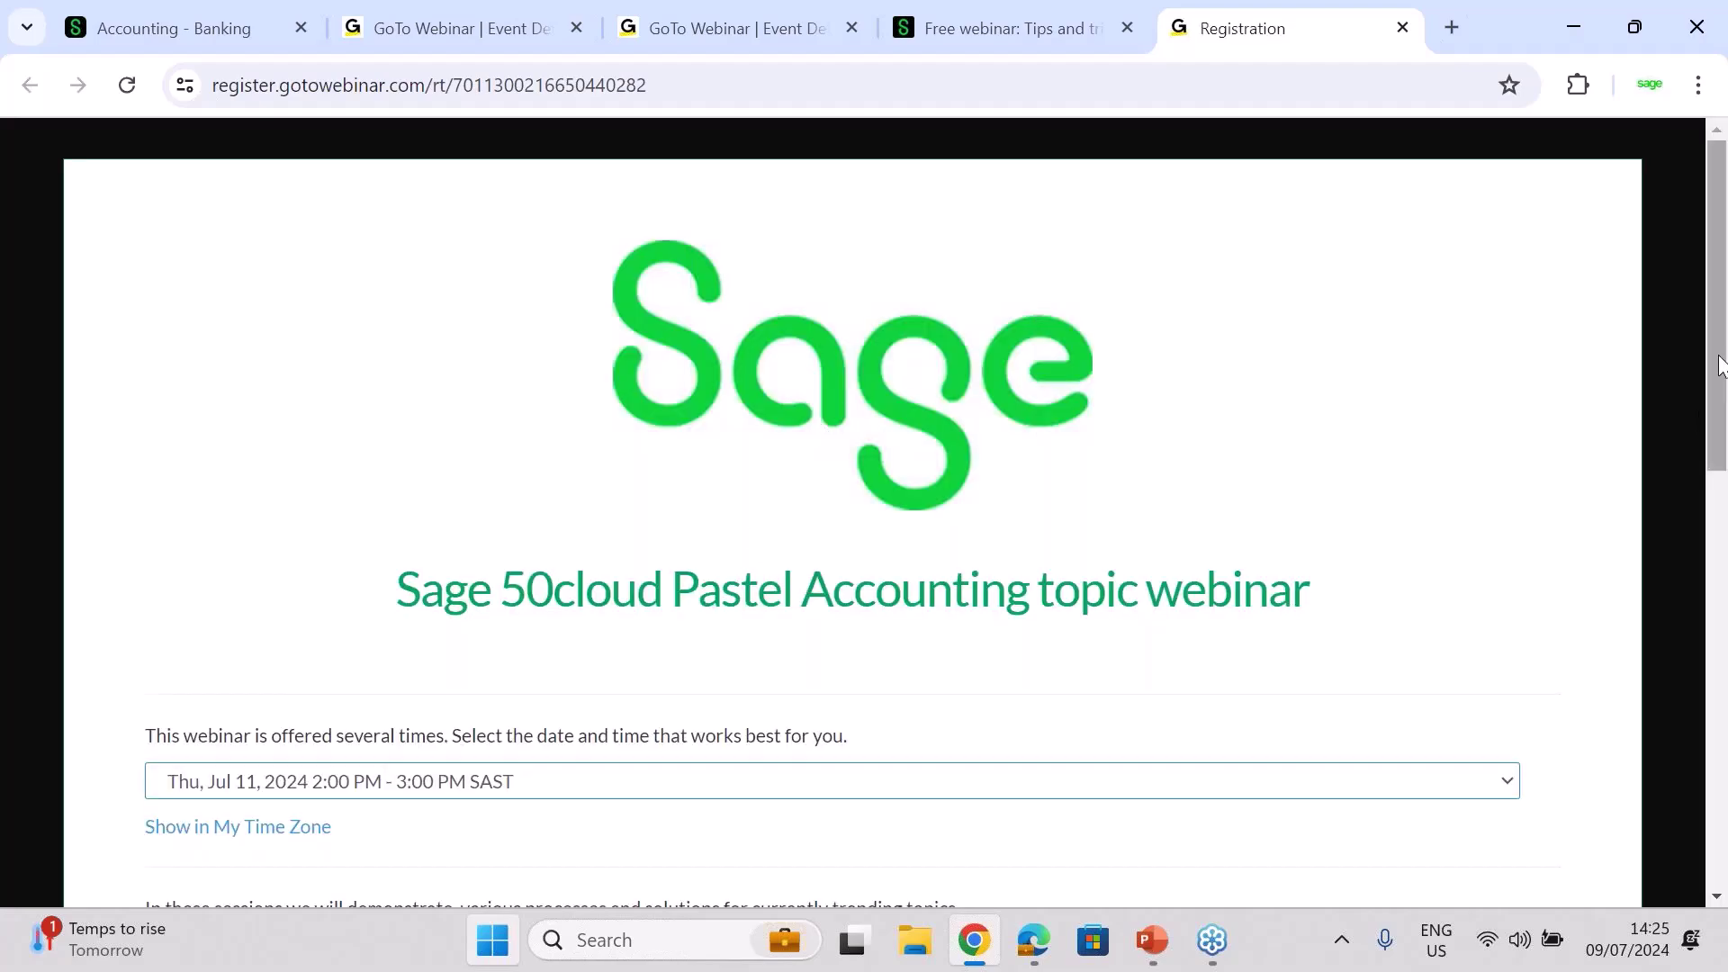
Examine the webinar topics and the available session dates on the registration page, and close that page
{"action": "scroll", "coordinate": [1710, 365], "scroll_direction": "down", "scroll_amount": 5}
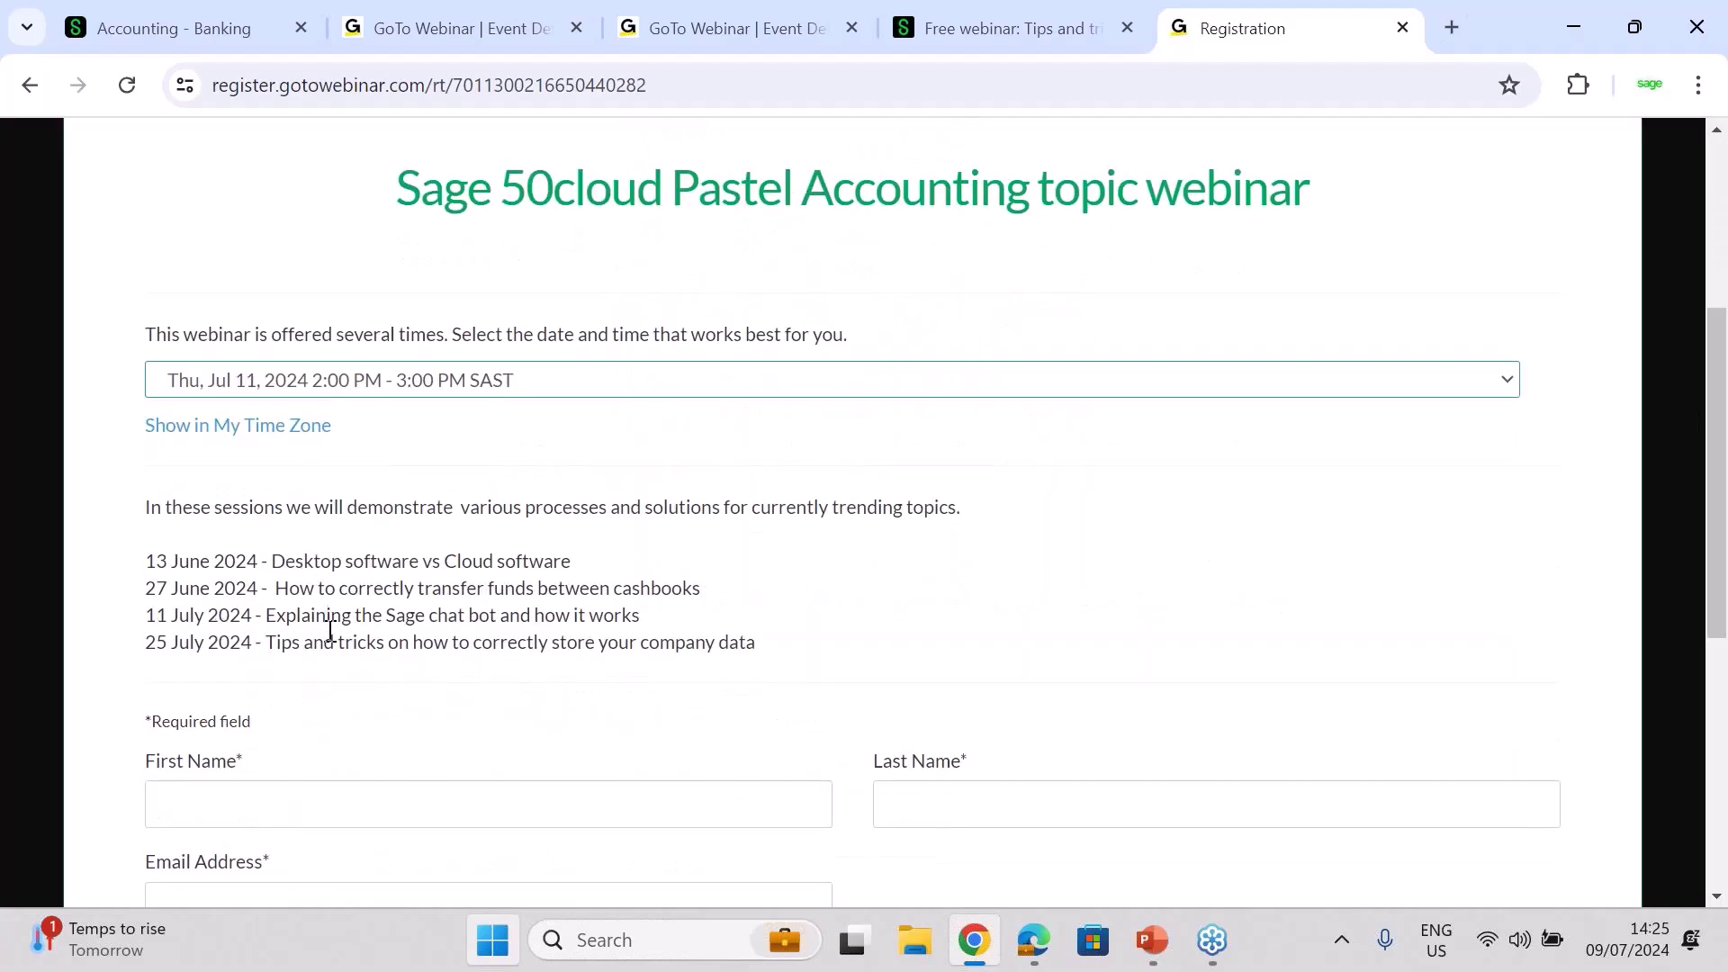
{"action": "left_click", "coordinate": [589, 387]}
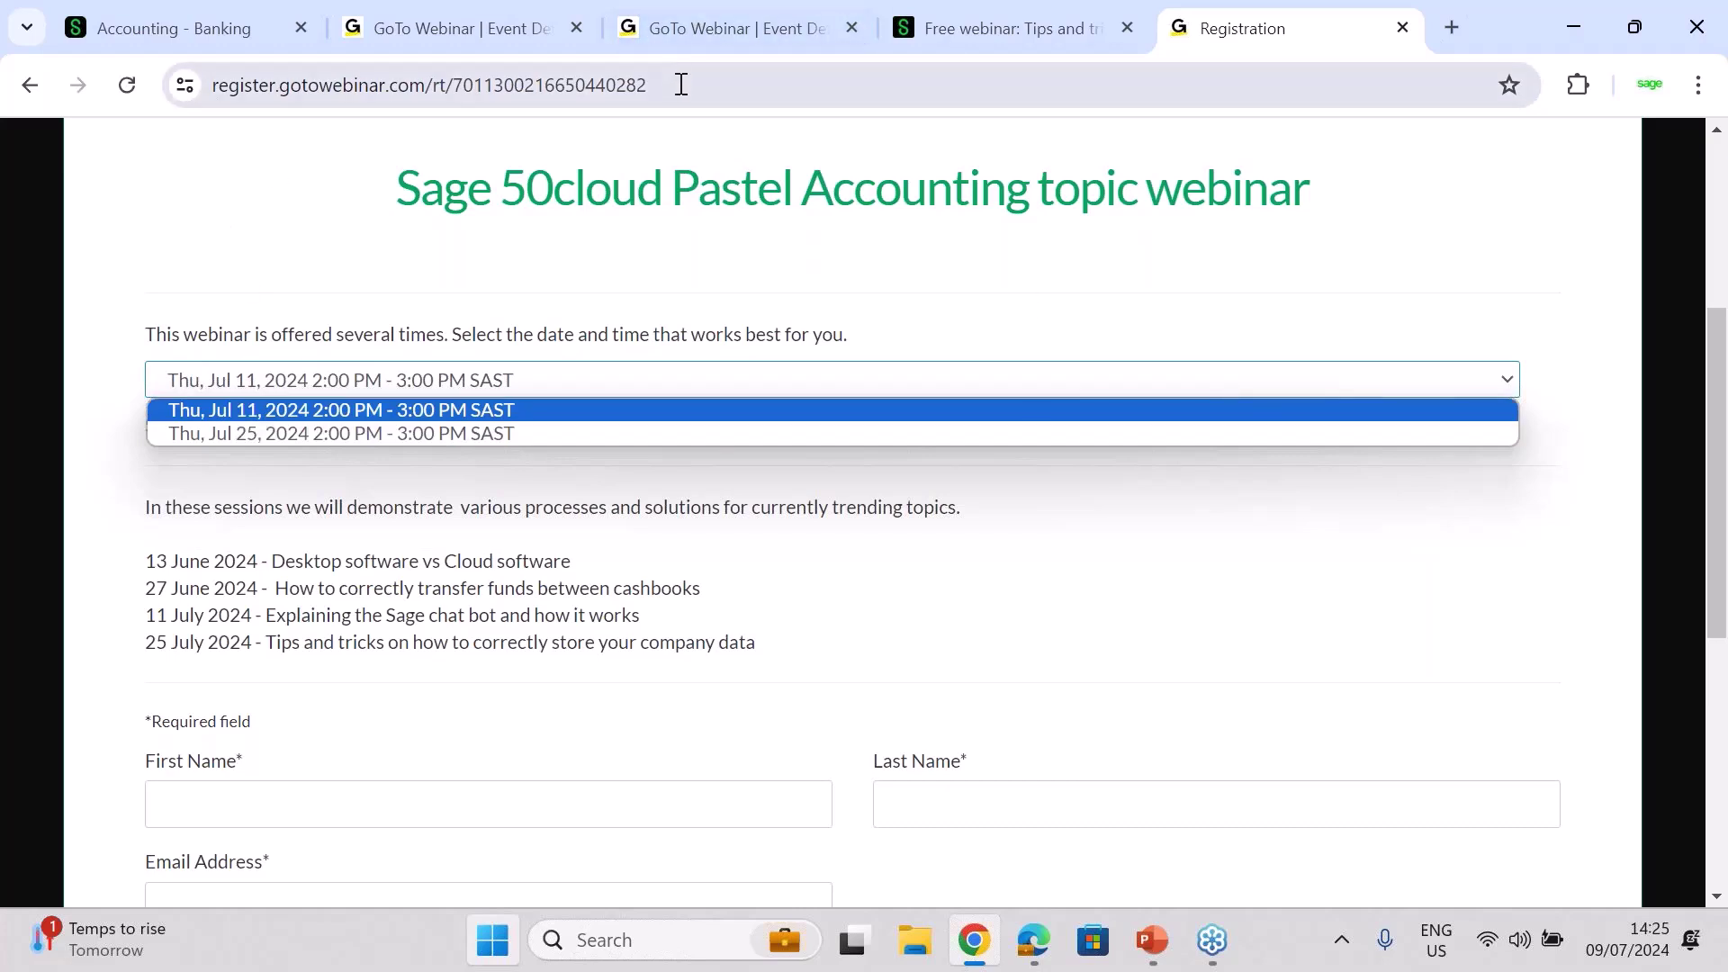
{"action": "left_click", "coordinate": [681, 84]}
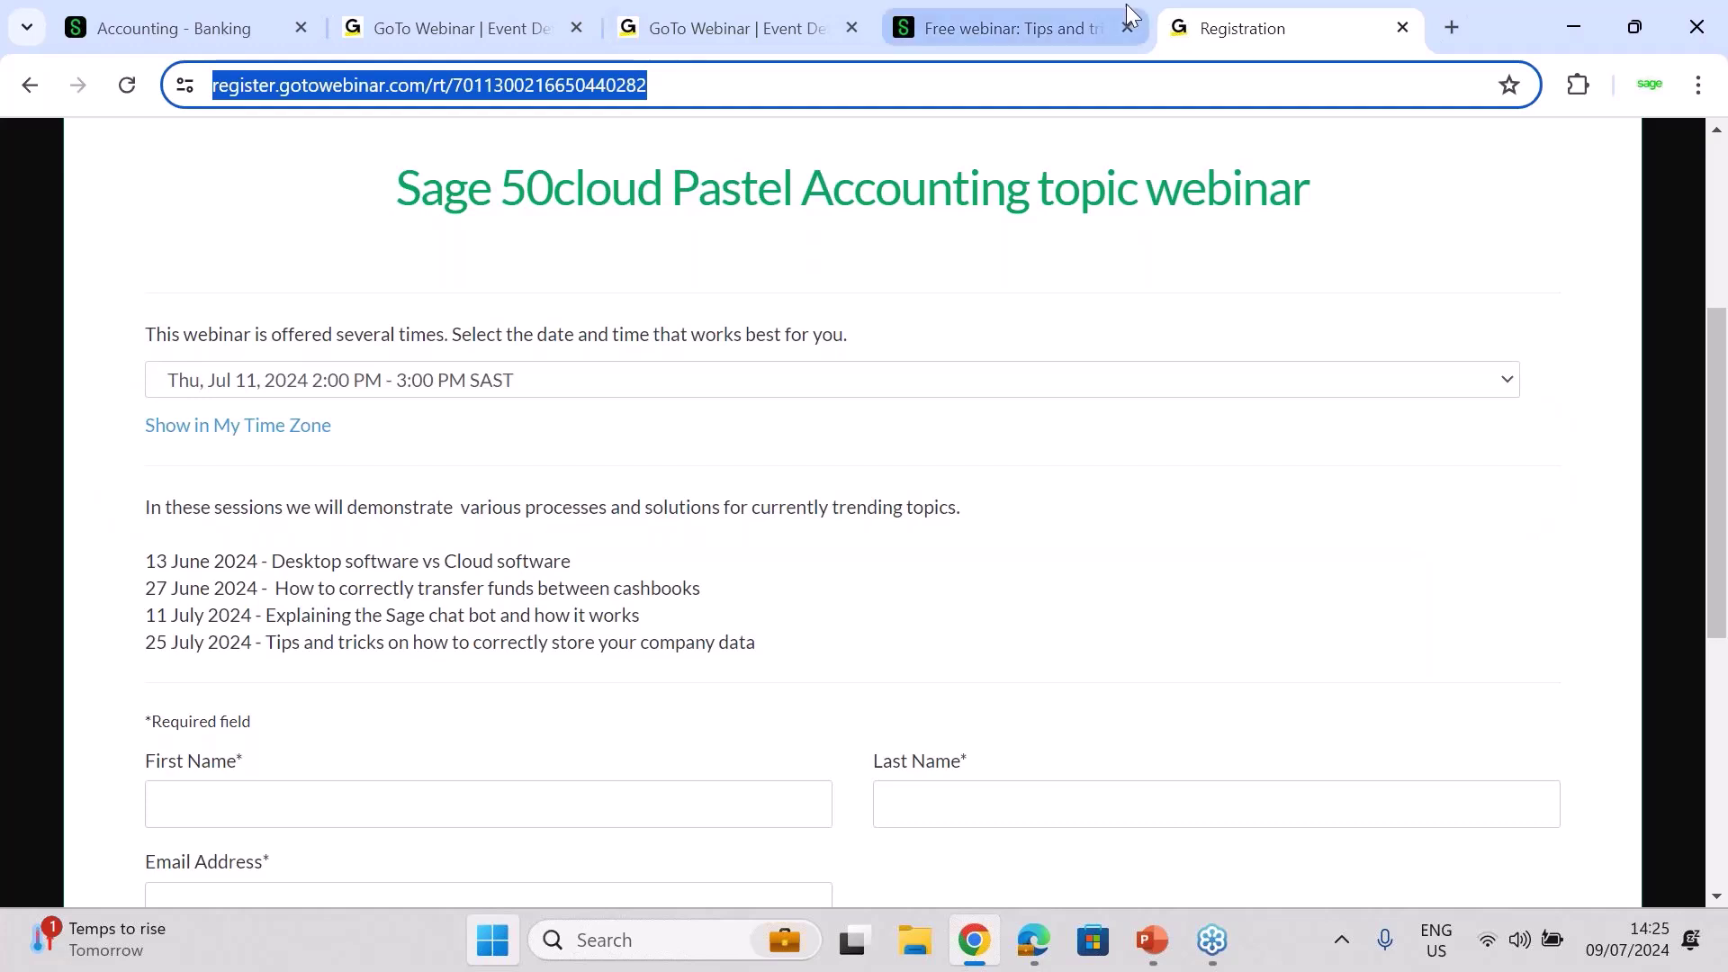
{"action": "left_click_drag", "start_coordinate": [1201, 30], "coordinate": [1156, 41]}
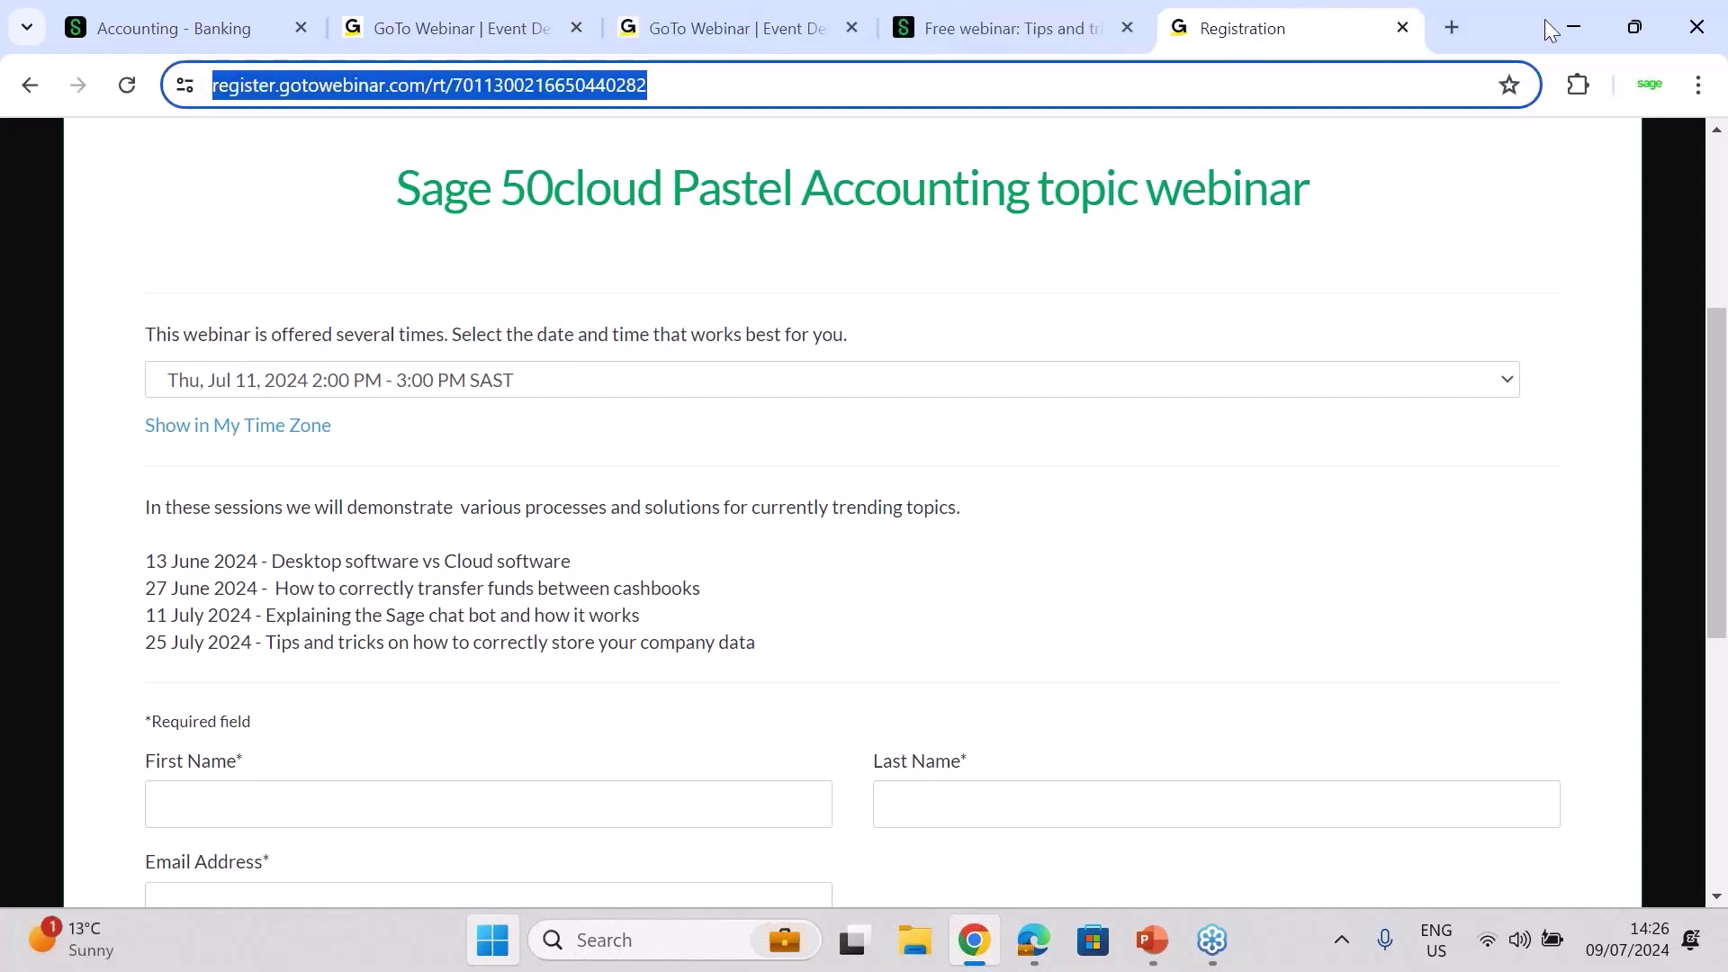
{"action": "left_click", "coordinate": [1402, 28]}
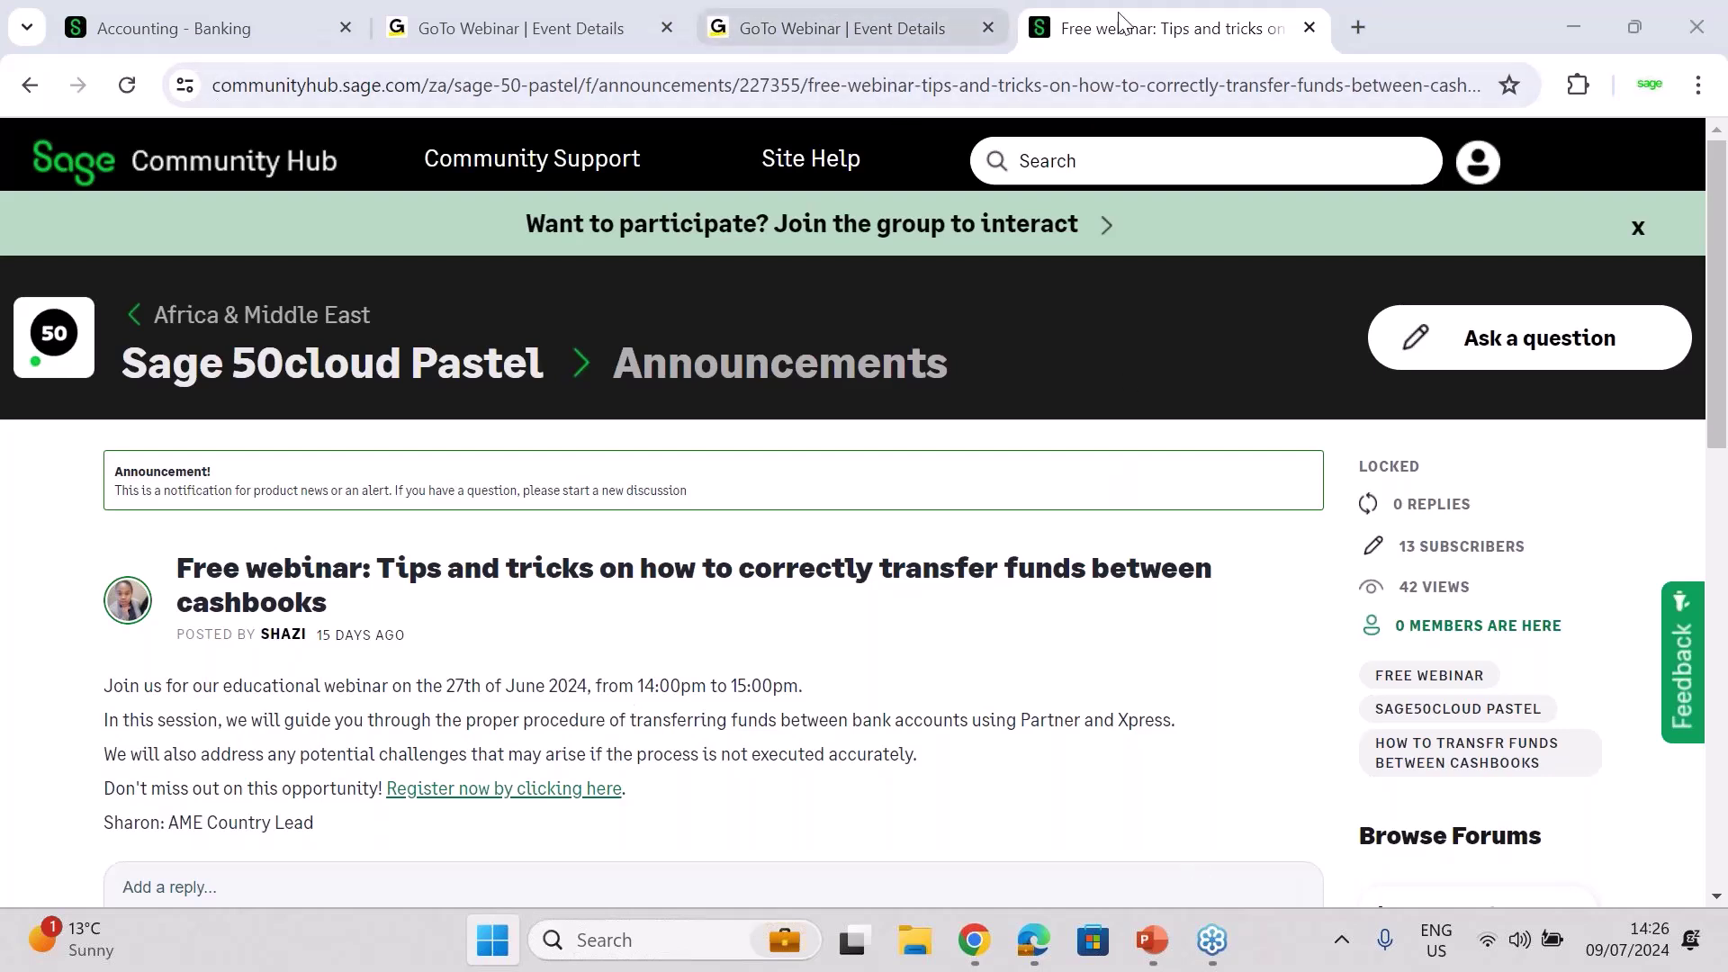
Load youtube.com in place of the Community Hub page
{"action": "left_click", "coordinate": [628, 94]}
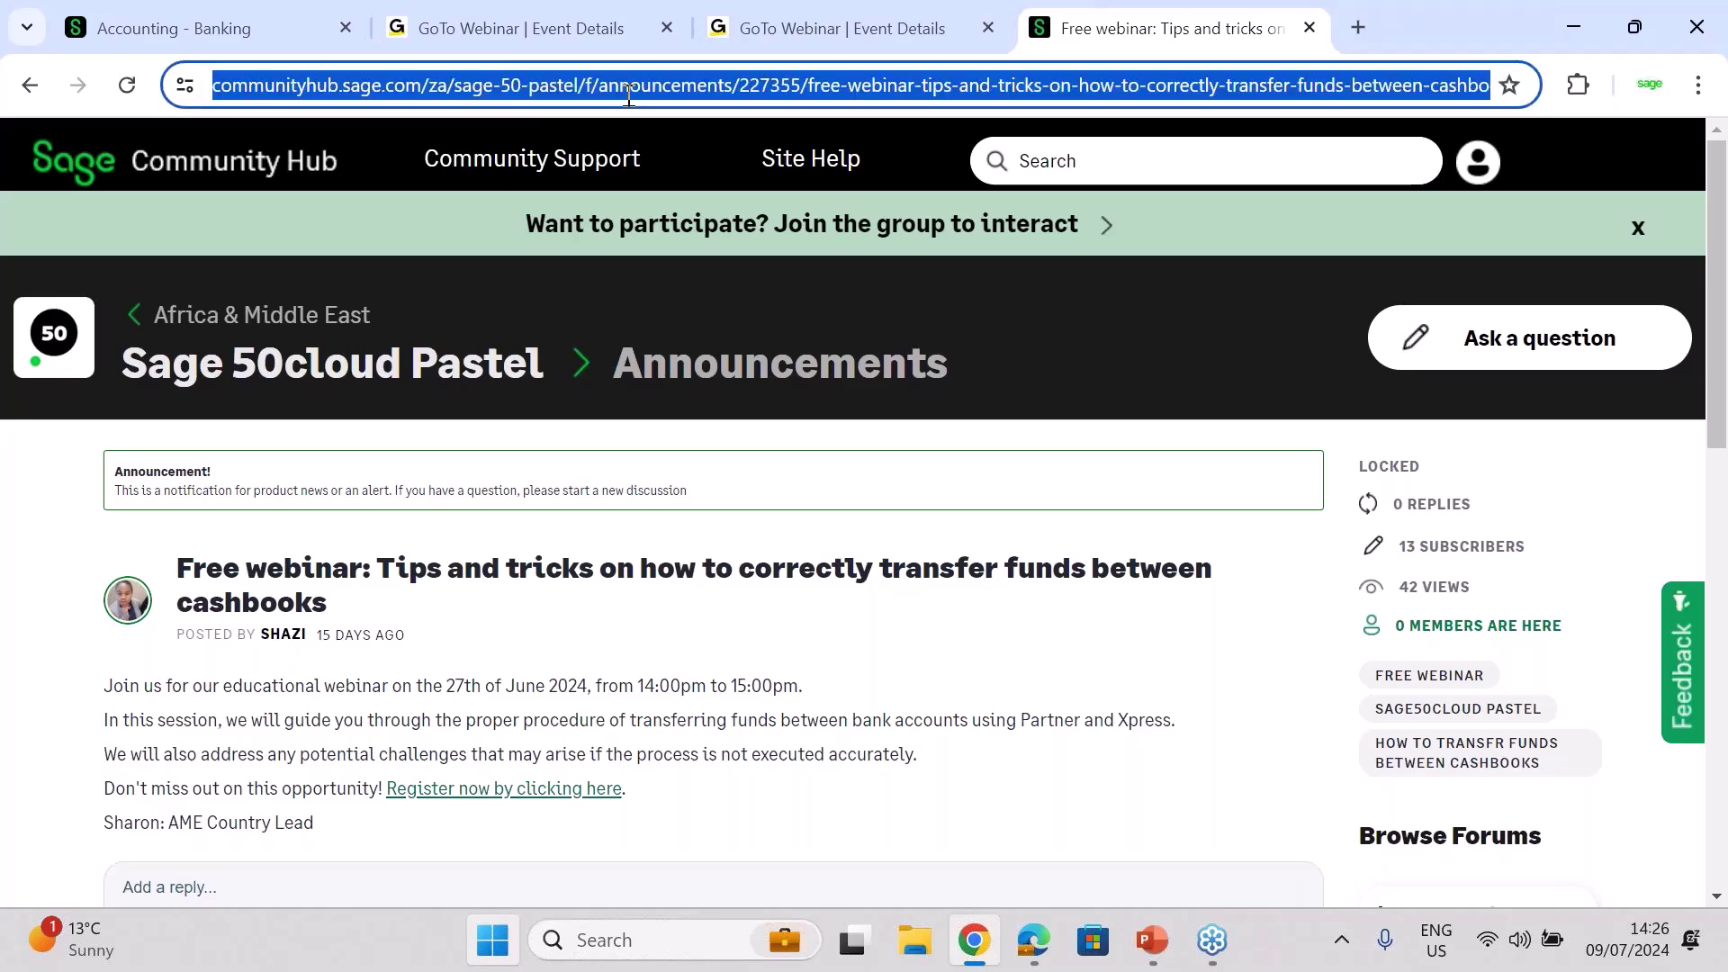
{"action": "type", "text": "youtube"}
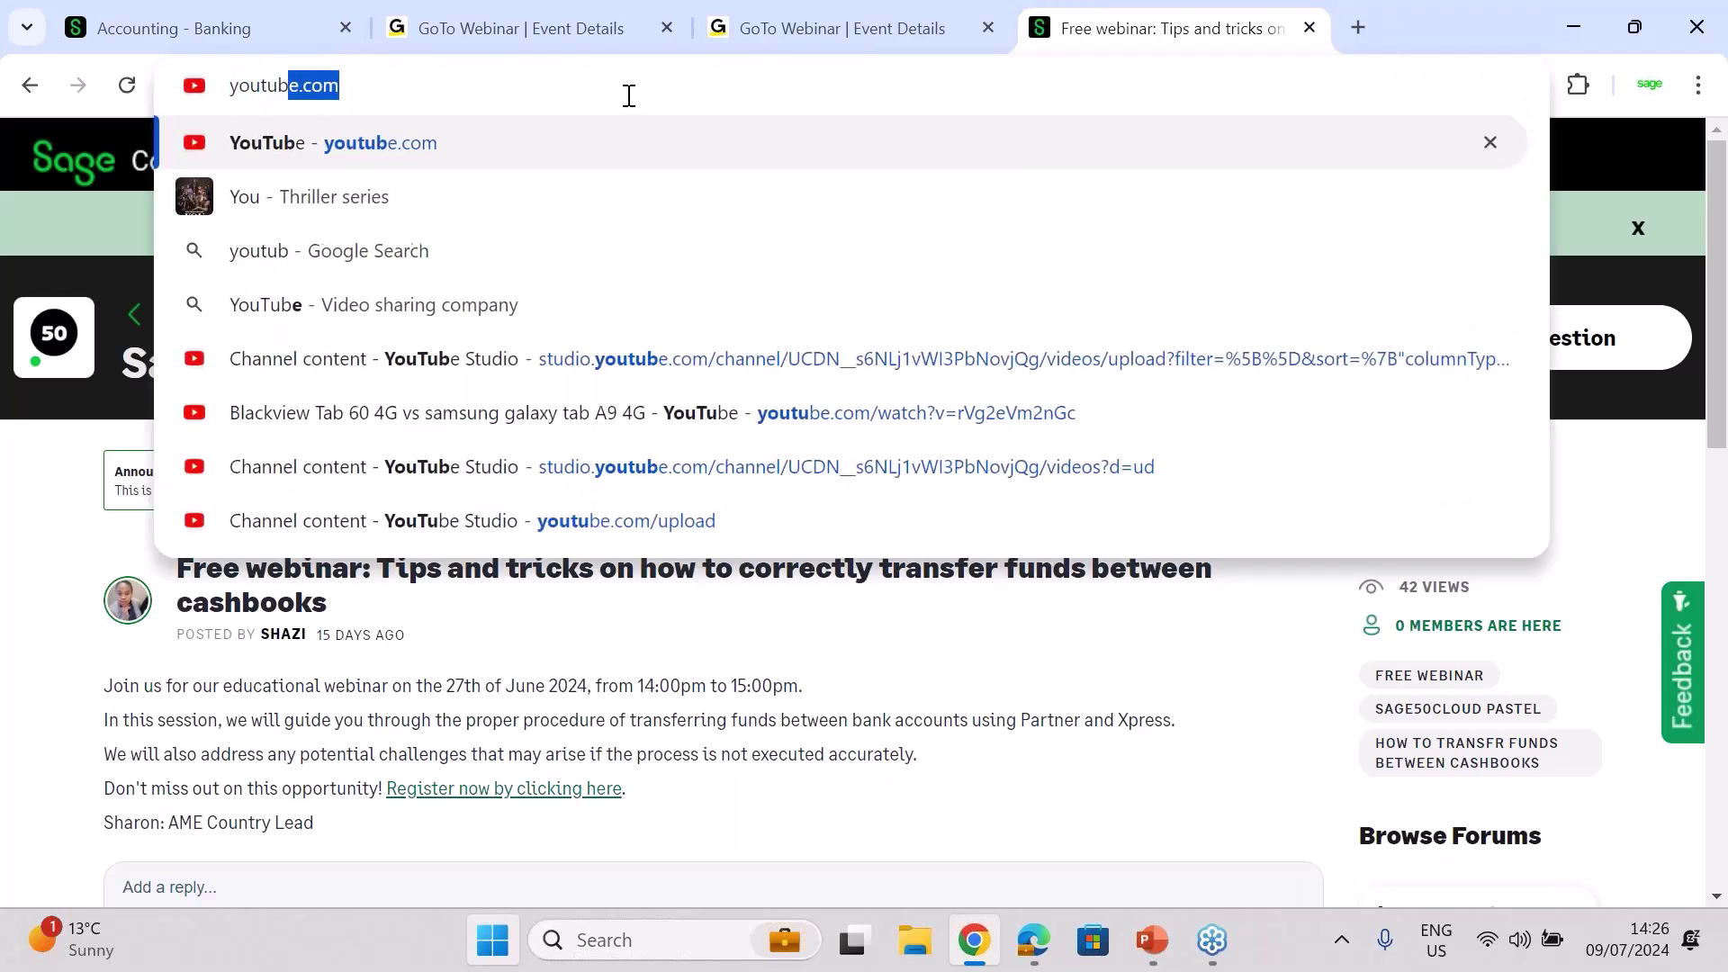
{"action": "type", "text": "/"}
{"action": "key", "text": "BackSpace"}
{"action": "type", "text": ".com"}
{"action": "key", "text": "Return"}
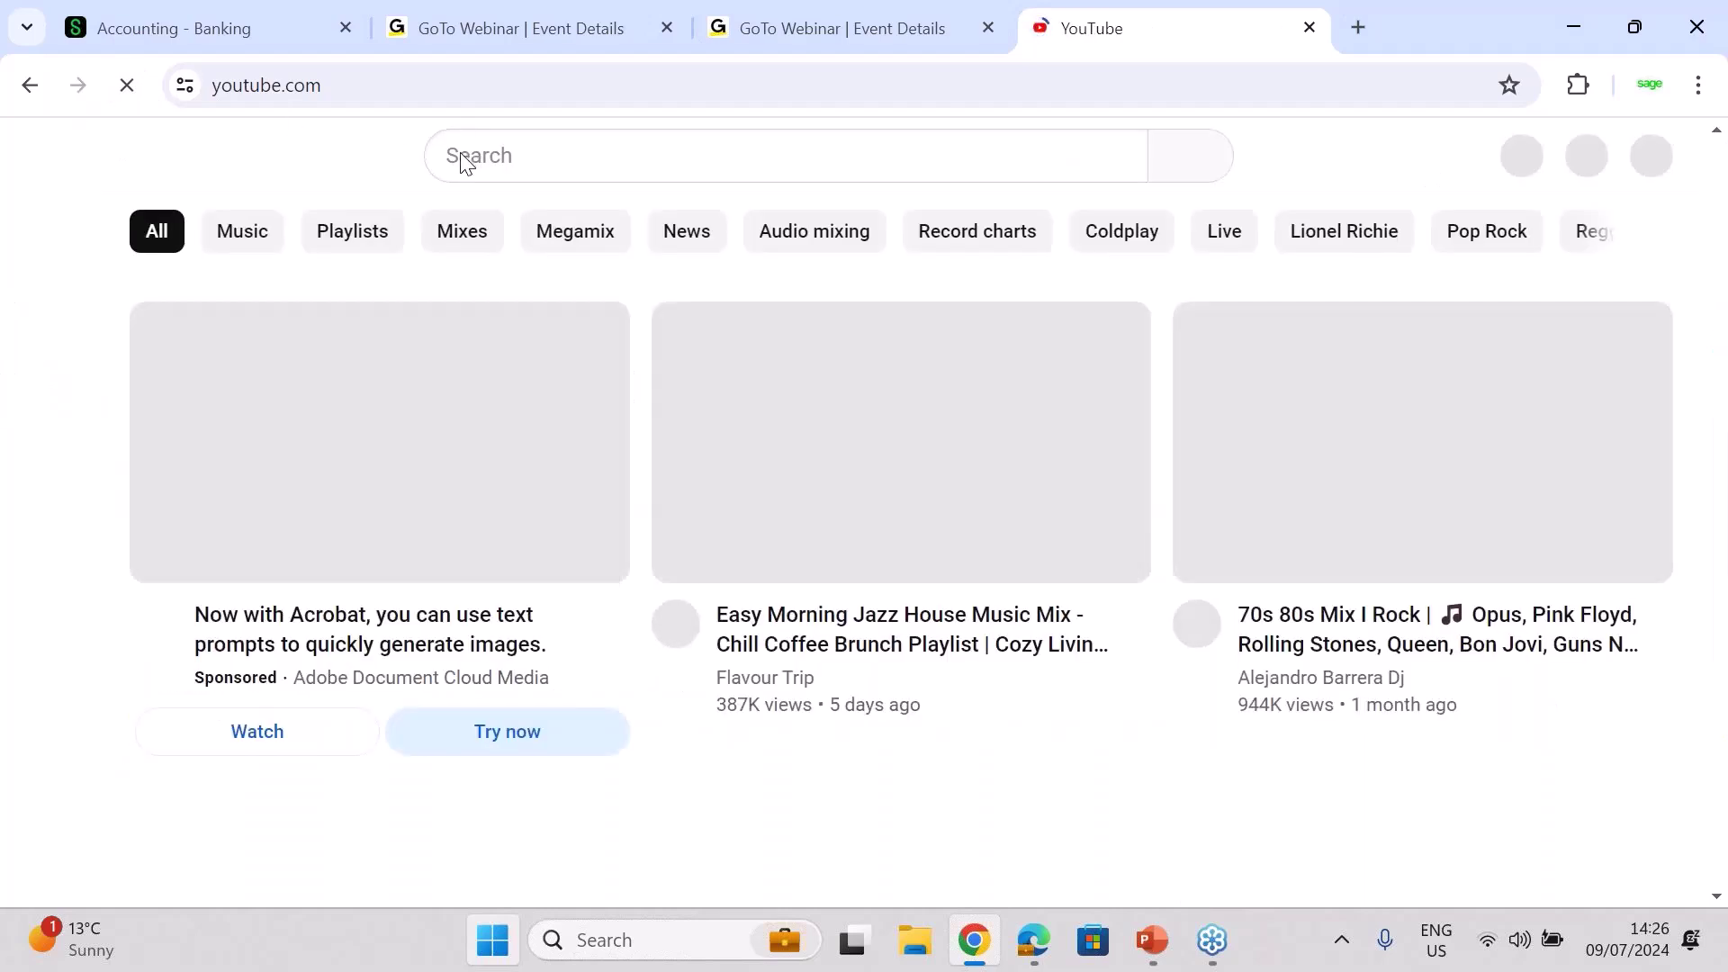
Search YouTube for "sage customer support and training", open that channel, and briefly open and close its Sage University video
{"action": "left_click", "coordinate": [462, 160]}
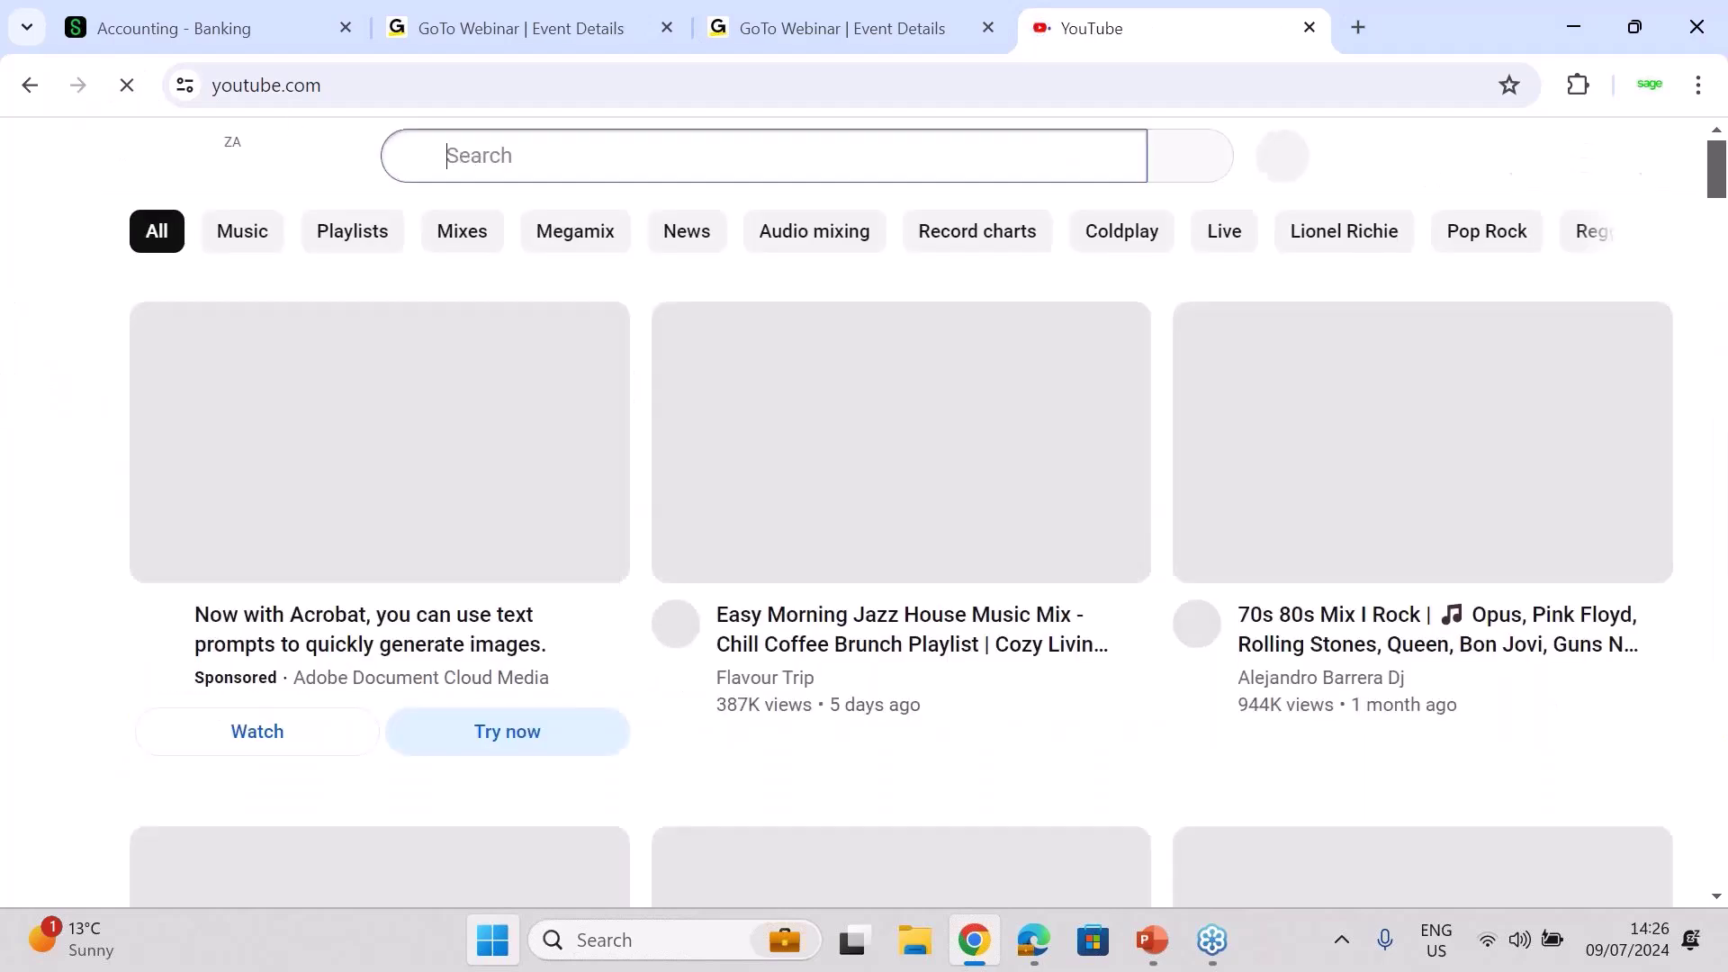
{"action": "type", "text": "Sage custo"}
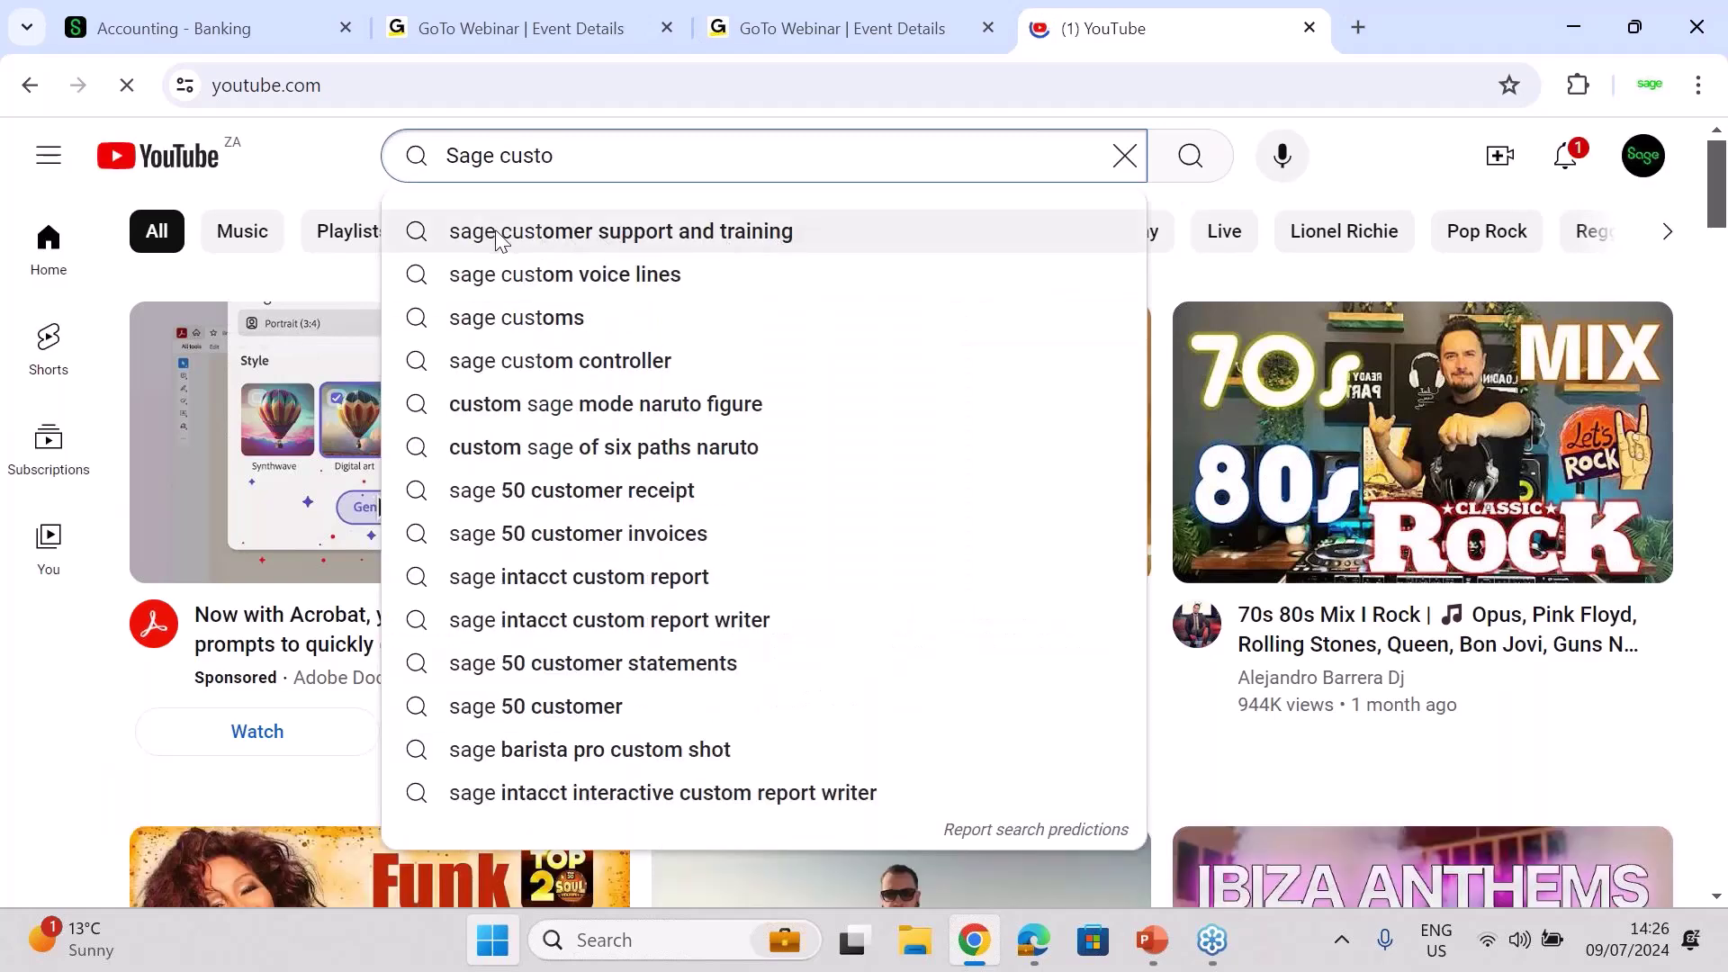
{"action": "left_click", "coordinate": [677, 232]}
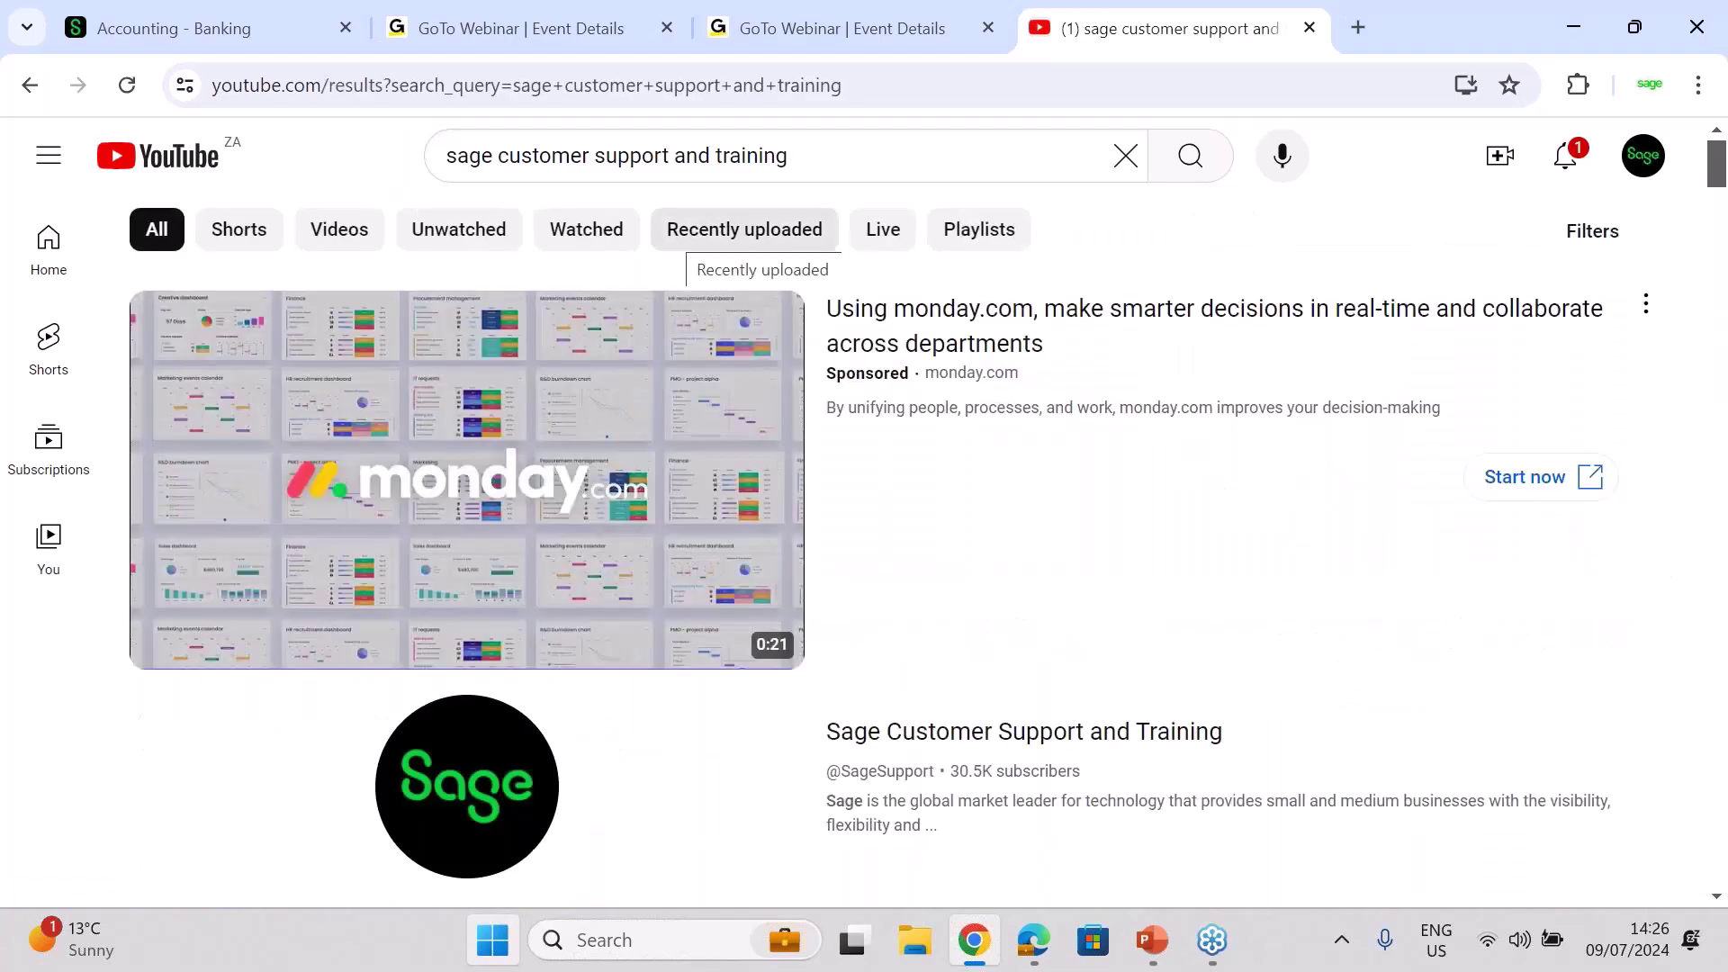
{"action": "left_click", "coordinate": [434, 782]}
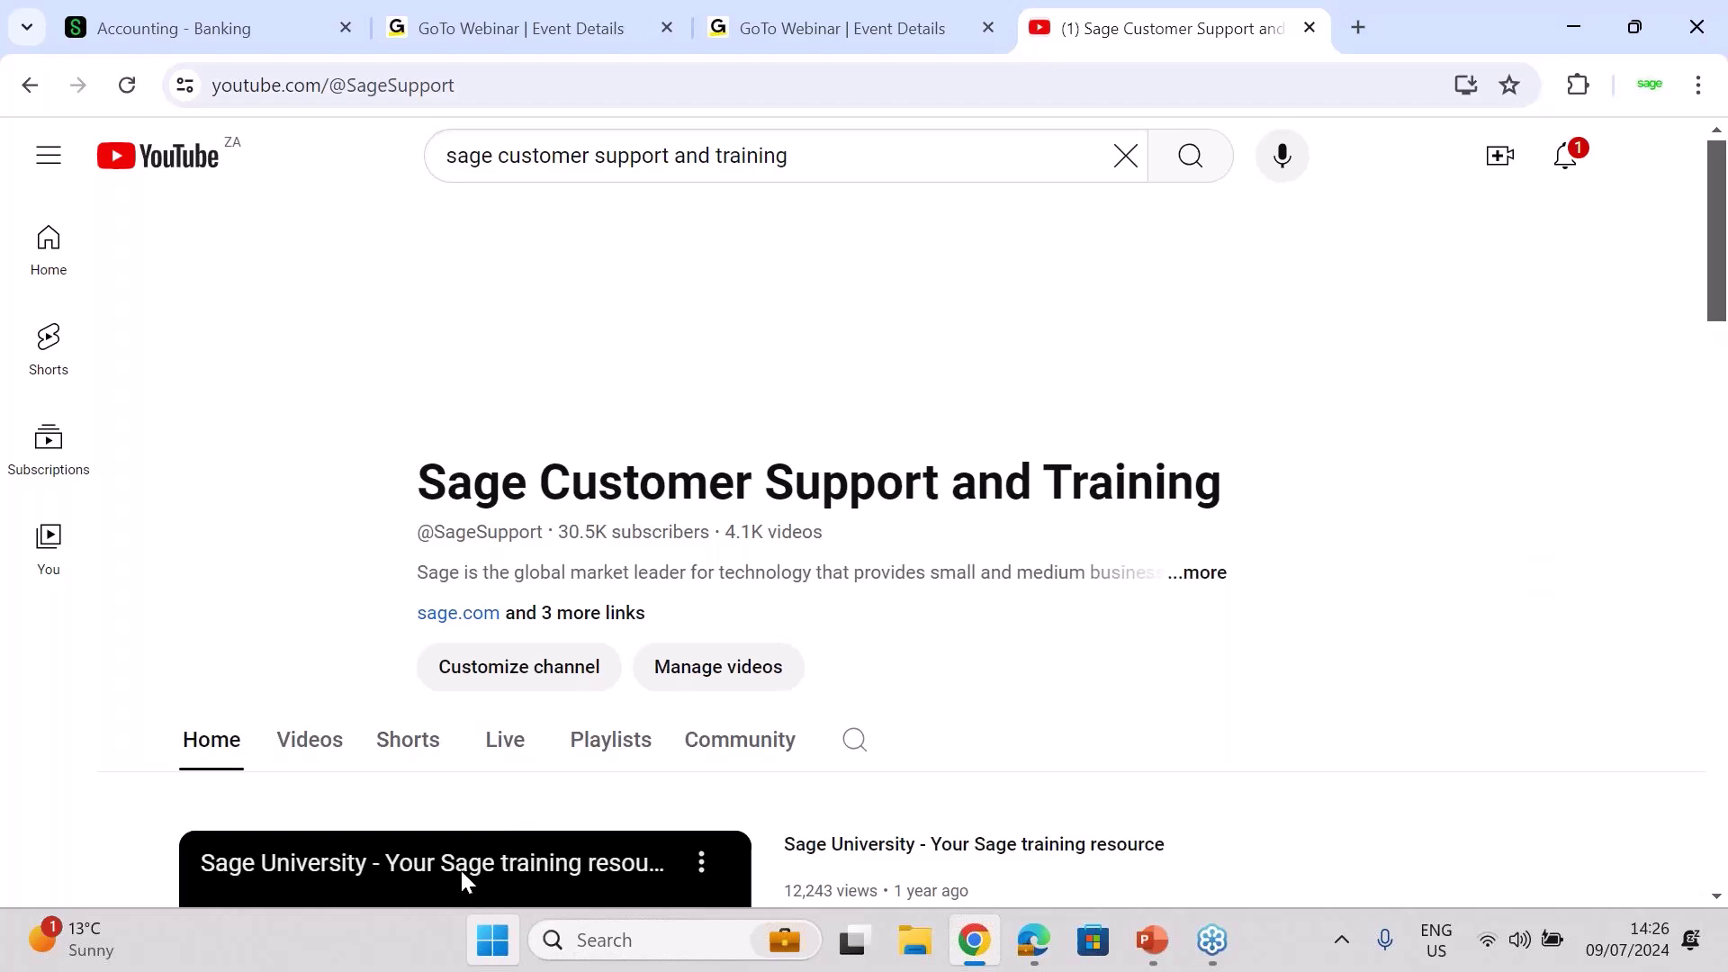
{"action": "left_click", "coordinate": [462, 867]}
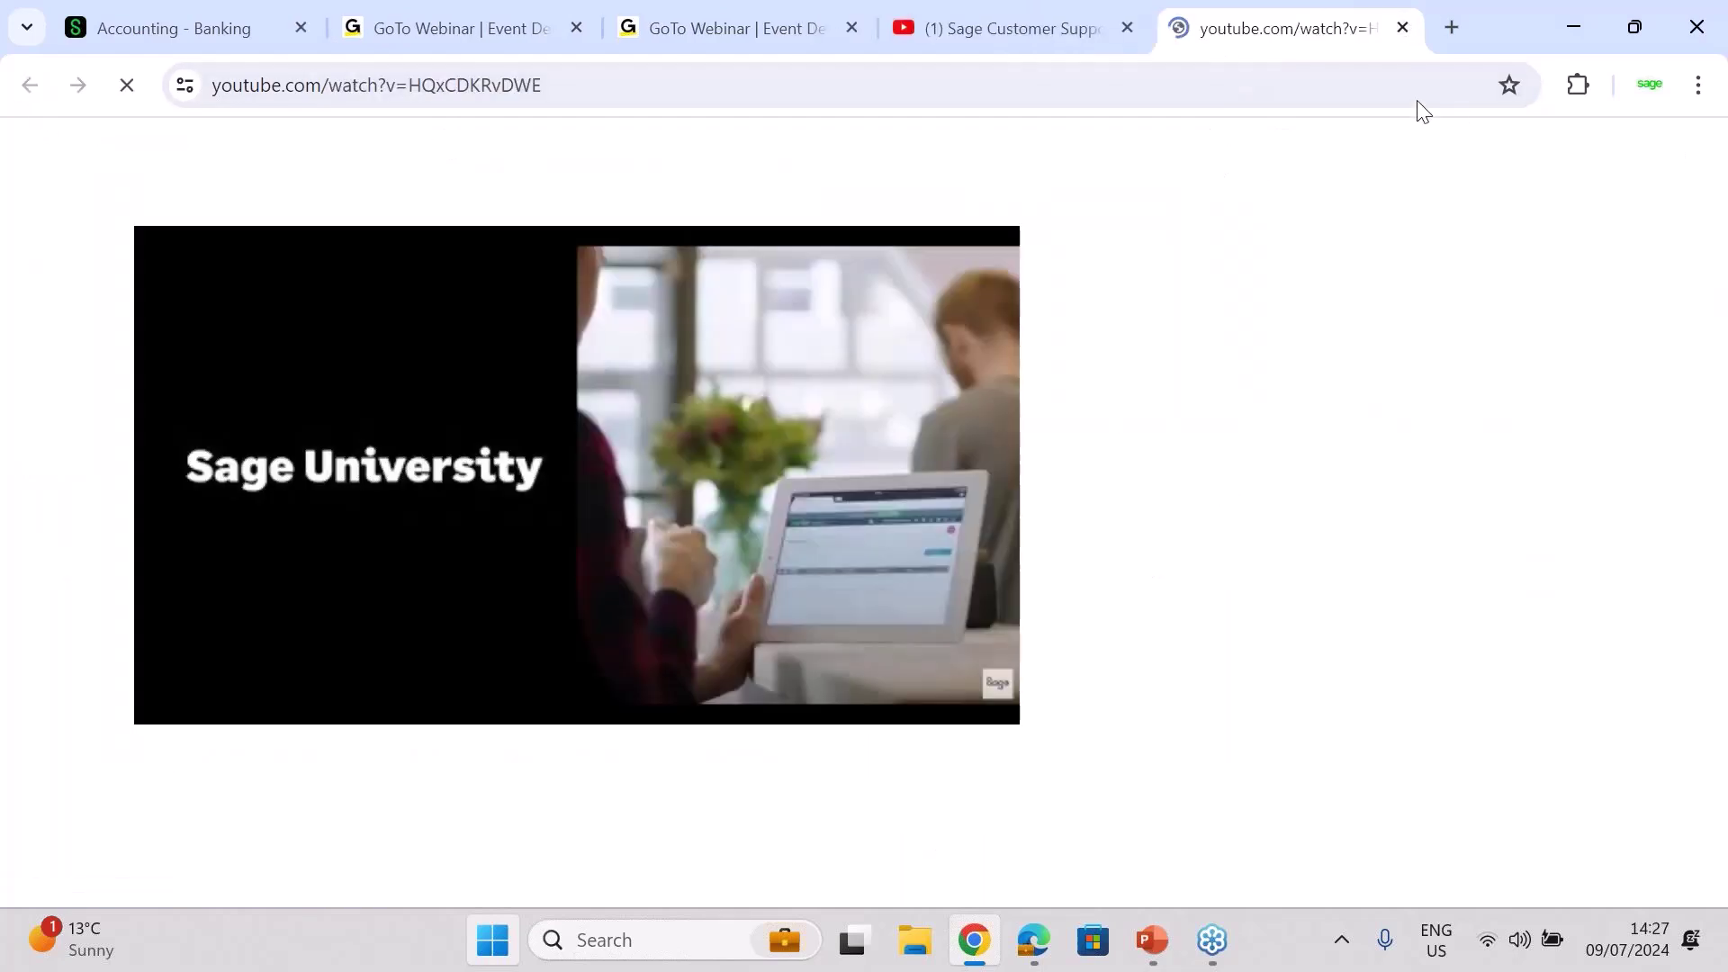
{"action": "left_click", "coordinate": [1403, 28]}
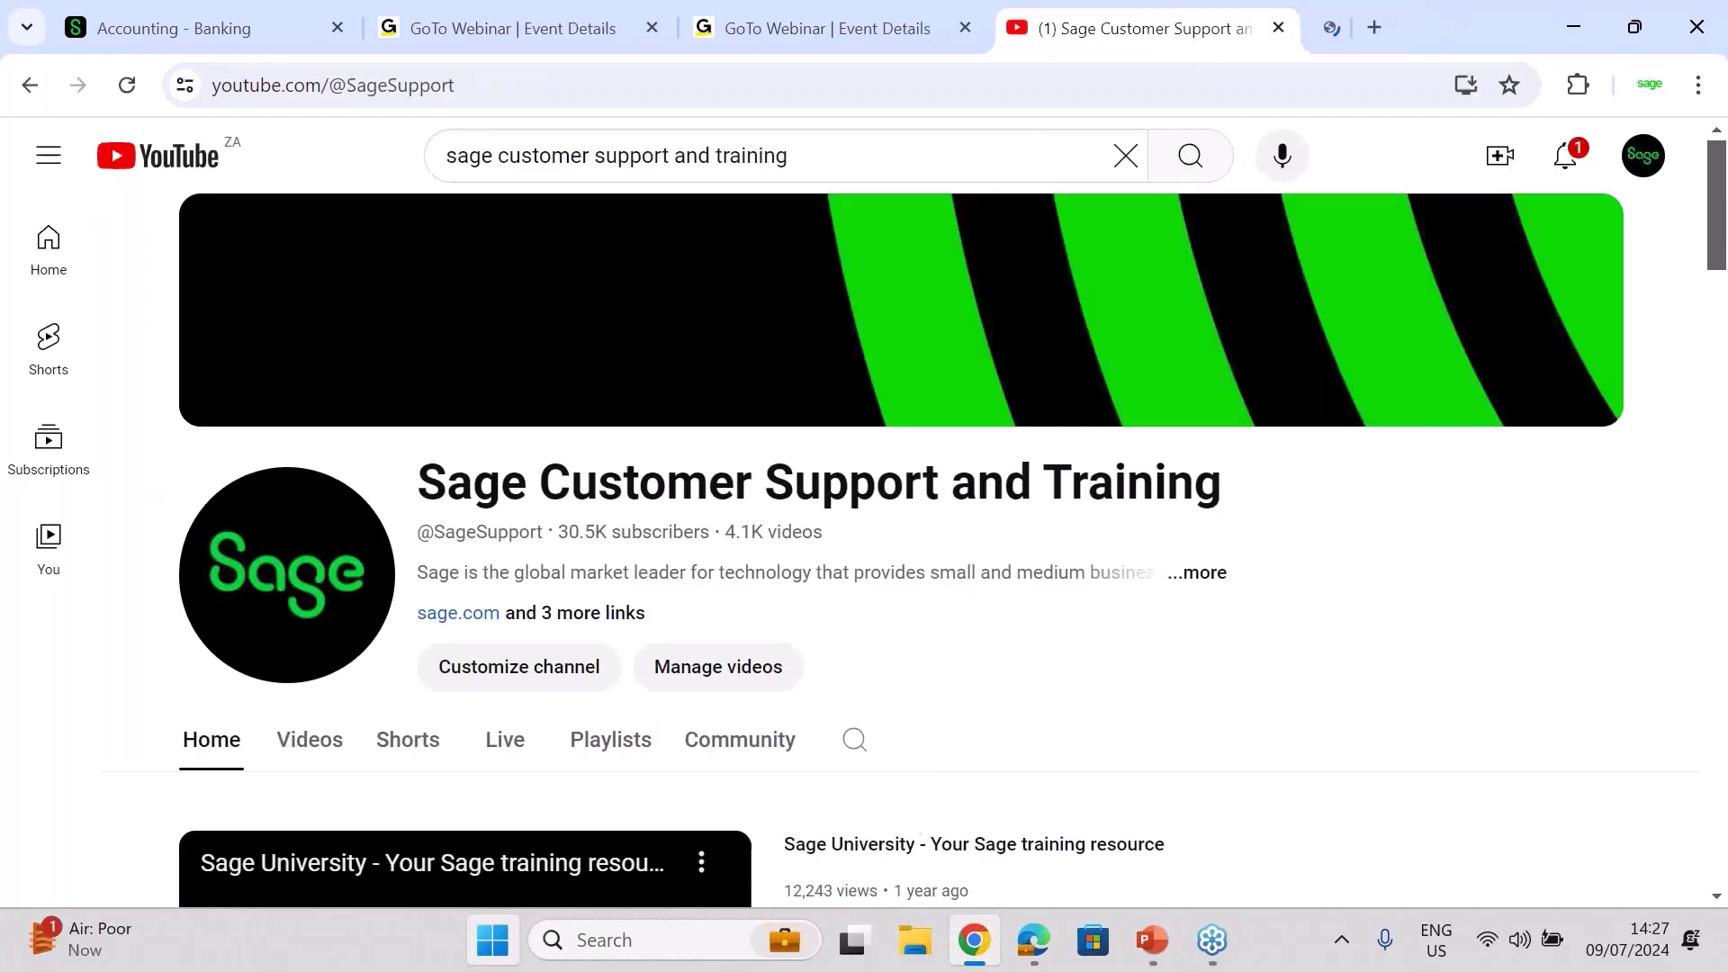
View the full Sage Business Cloud Accounting (AME) playlist under Sage Africa & Middle East, and return to the Sage Accounting banking page
{"action": "left_click_drag", "start_coordinate": [1719, 203], "coordinate": [1721, 272]}
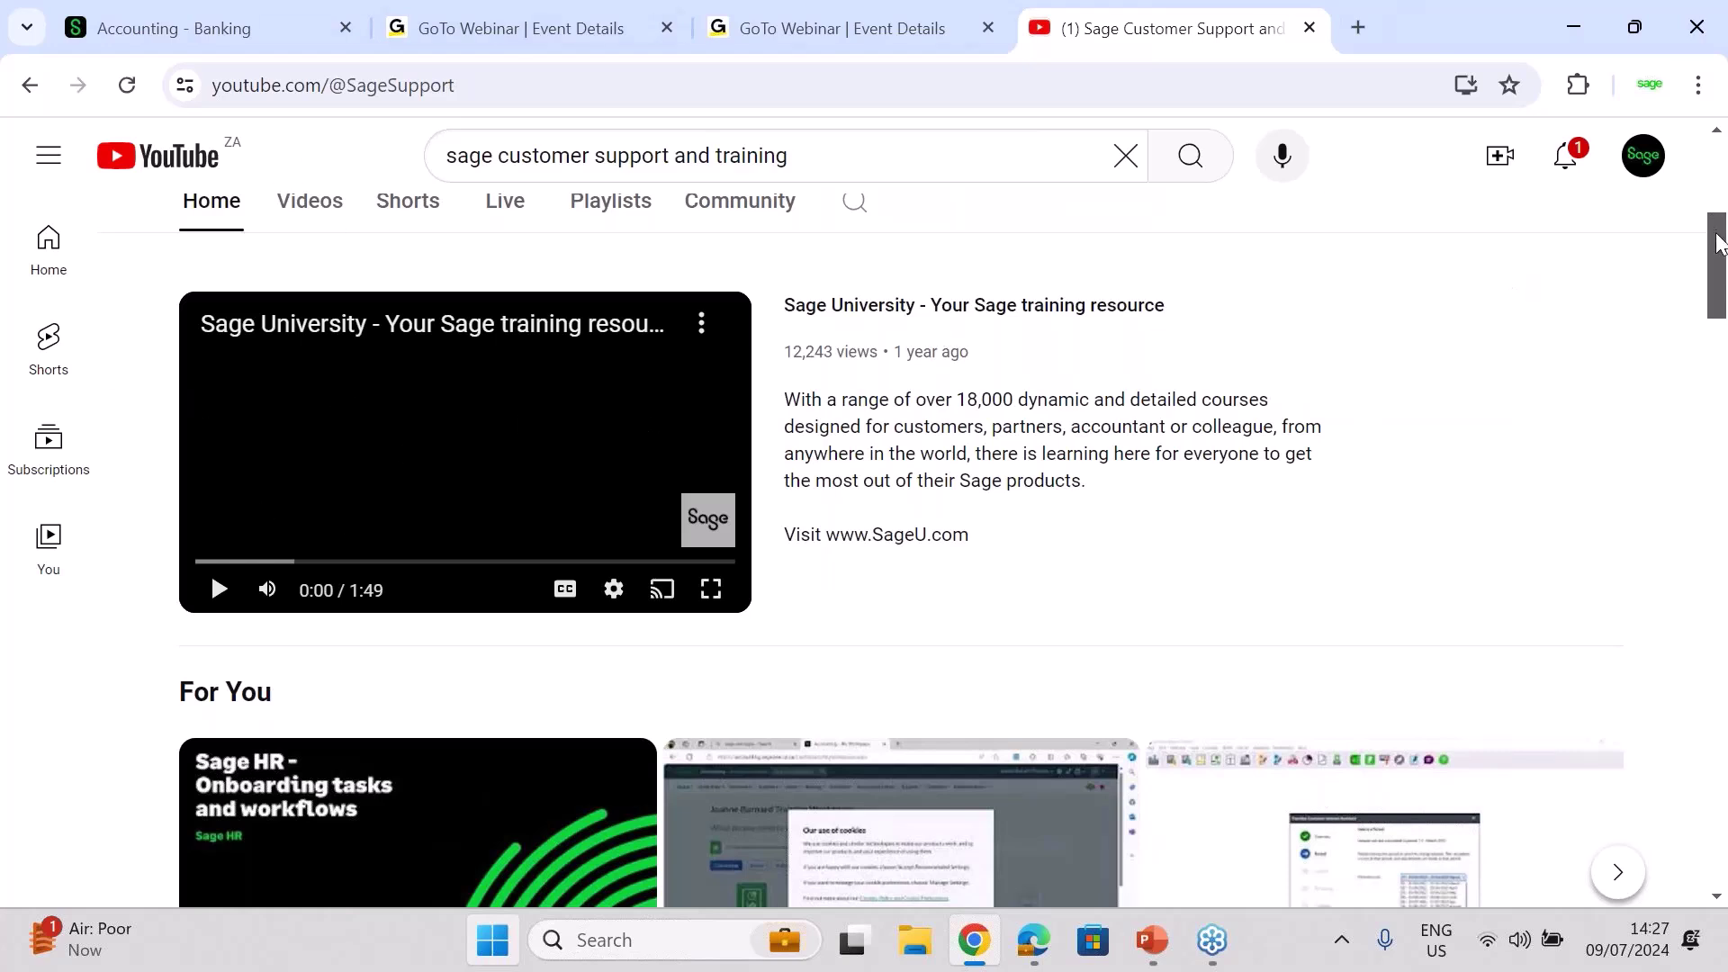
{"action": "left_click_drag", "start_coordinate": [1720, 243], "coordinate": [1721, 282]}
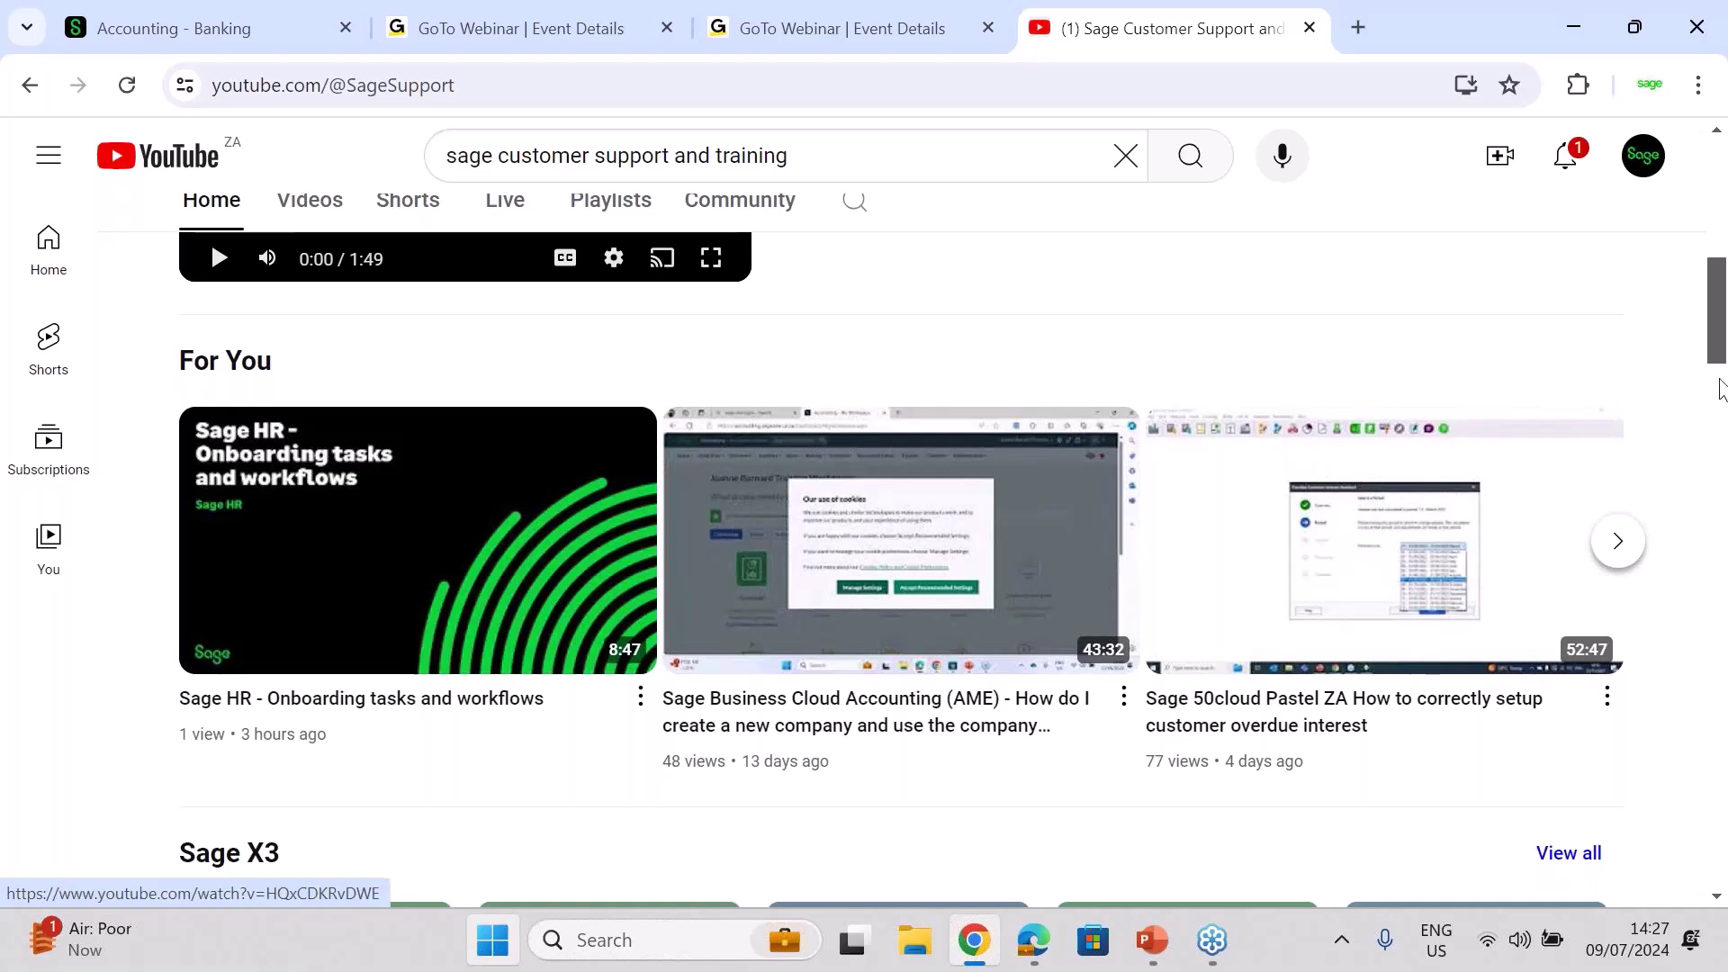
{"action": "scroll", "coordinate": [1723, 367], "scroll_direction": "down", "scroll_amount": 3}
{"action": "left_click_drag", "start_coordinate": [1723, 367], "coordinate": [1723, 615]}
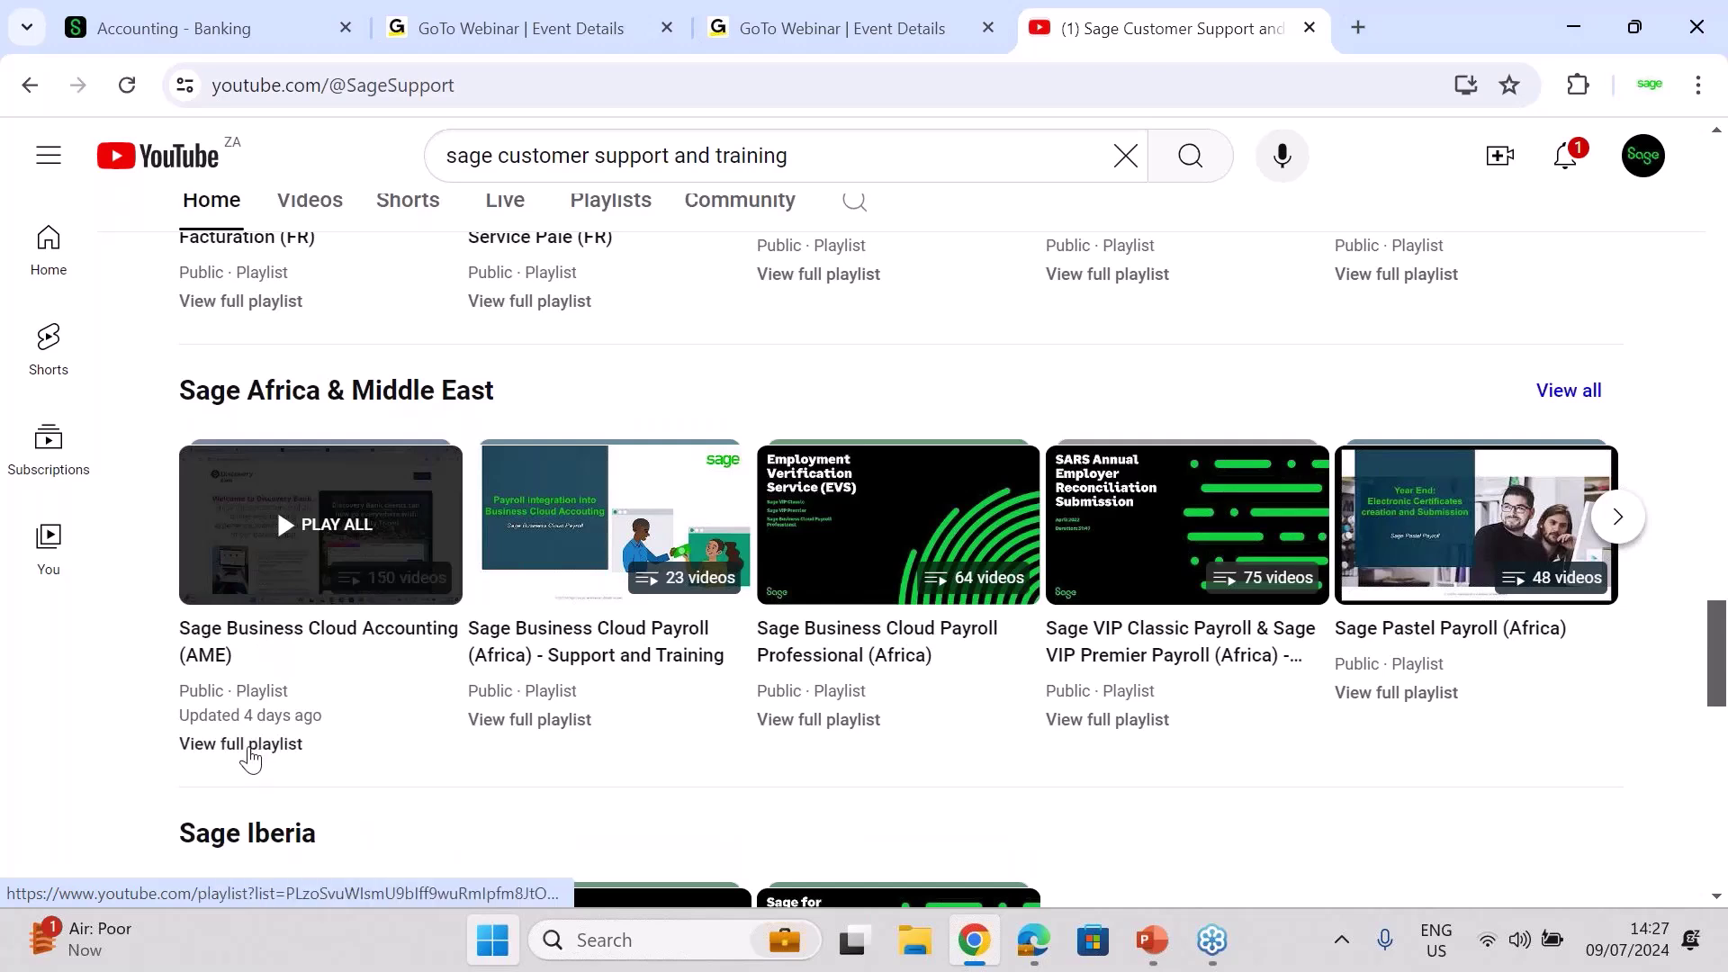
{"action": "left_click", "coordinate": [250, 754]}
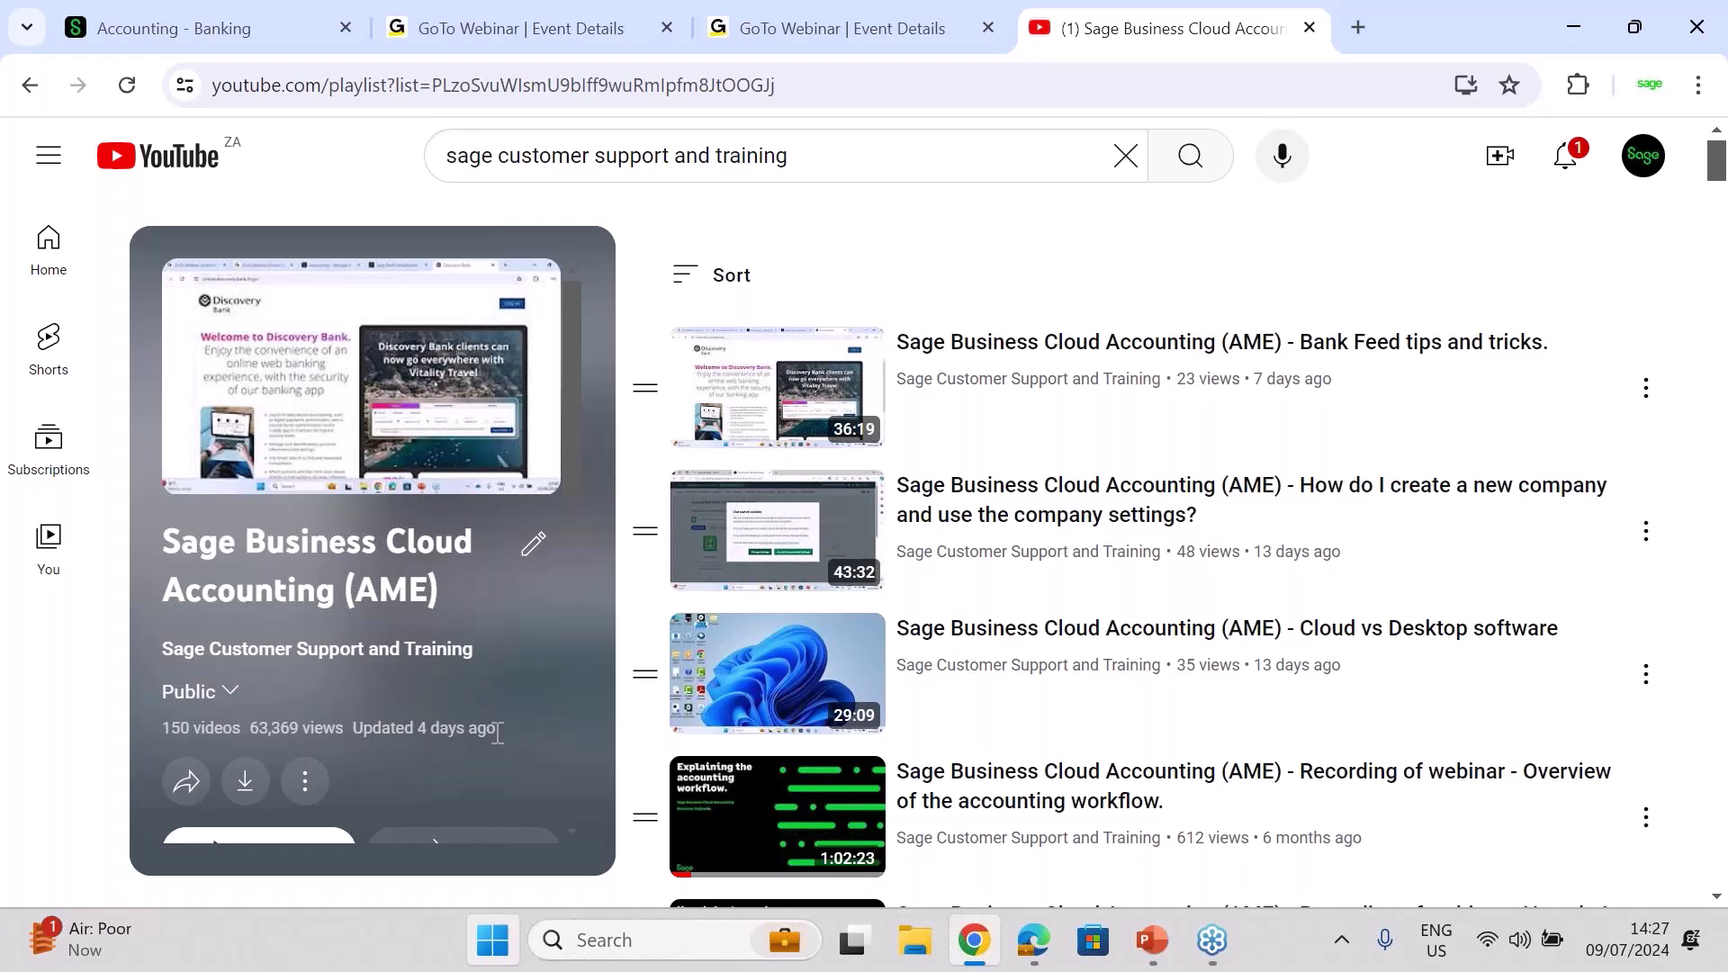
{"action": "left_click_drag", "start_coordinate": [1717, 160], "coordinate": [1658, 126]}
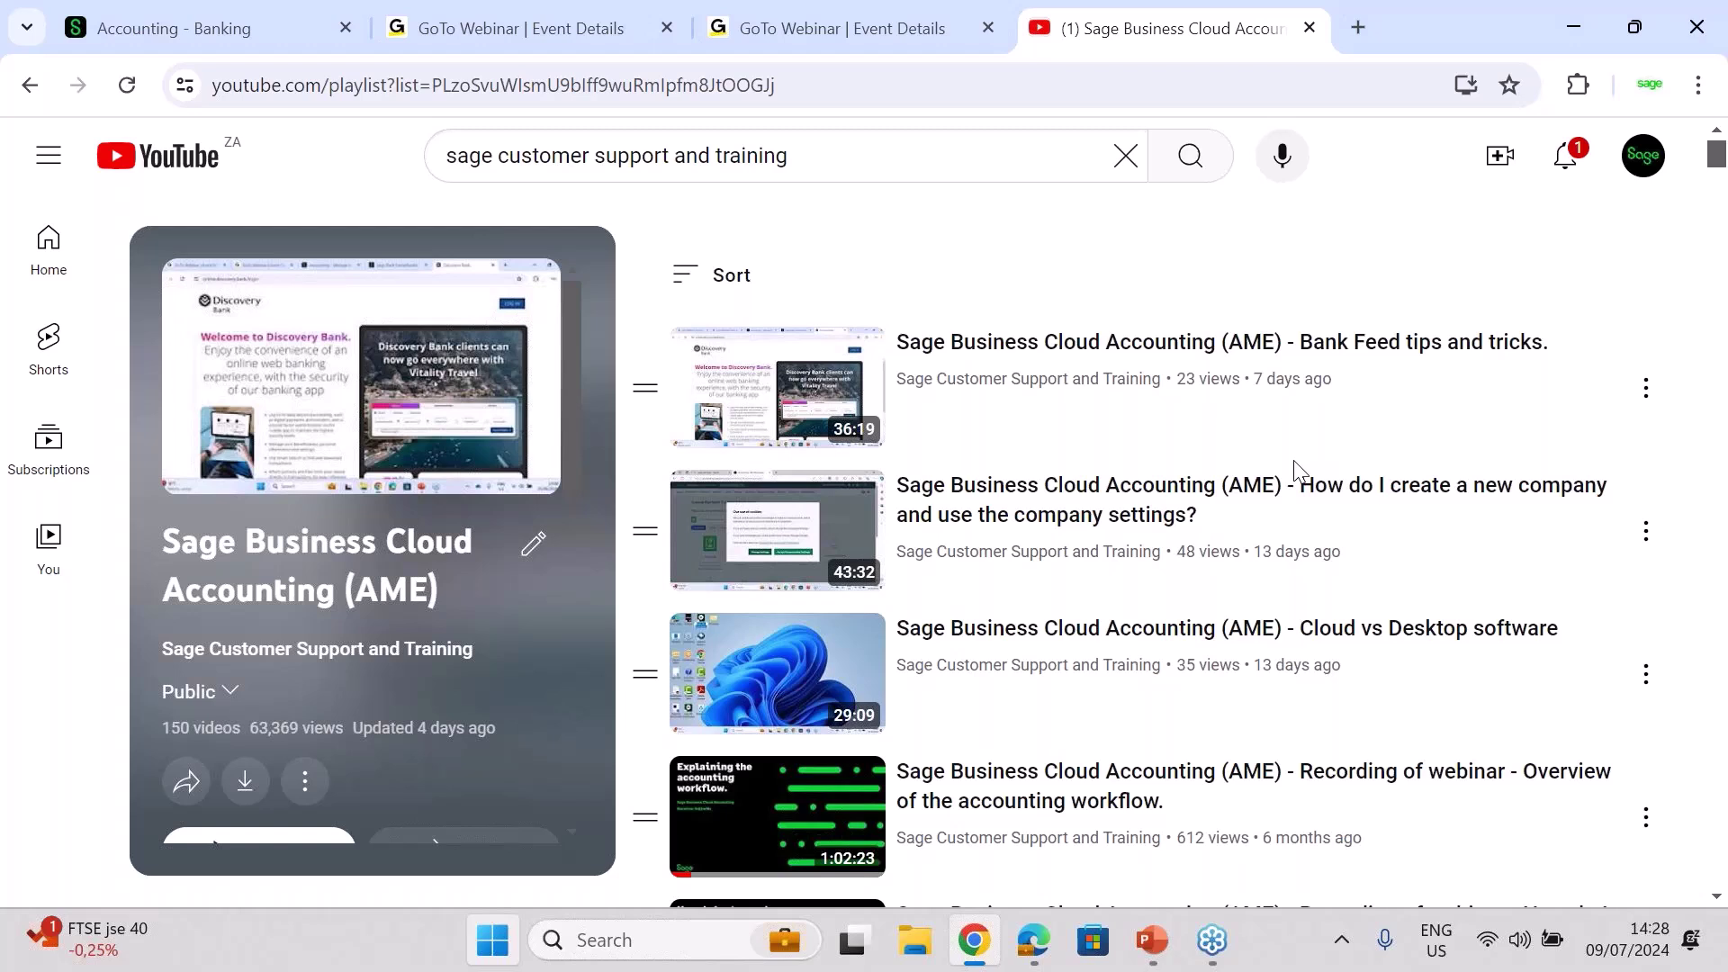
{"action": "left_click", "coordinate": [243, 33]}
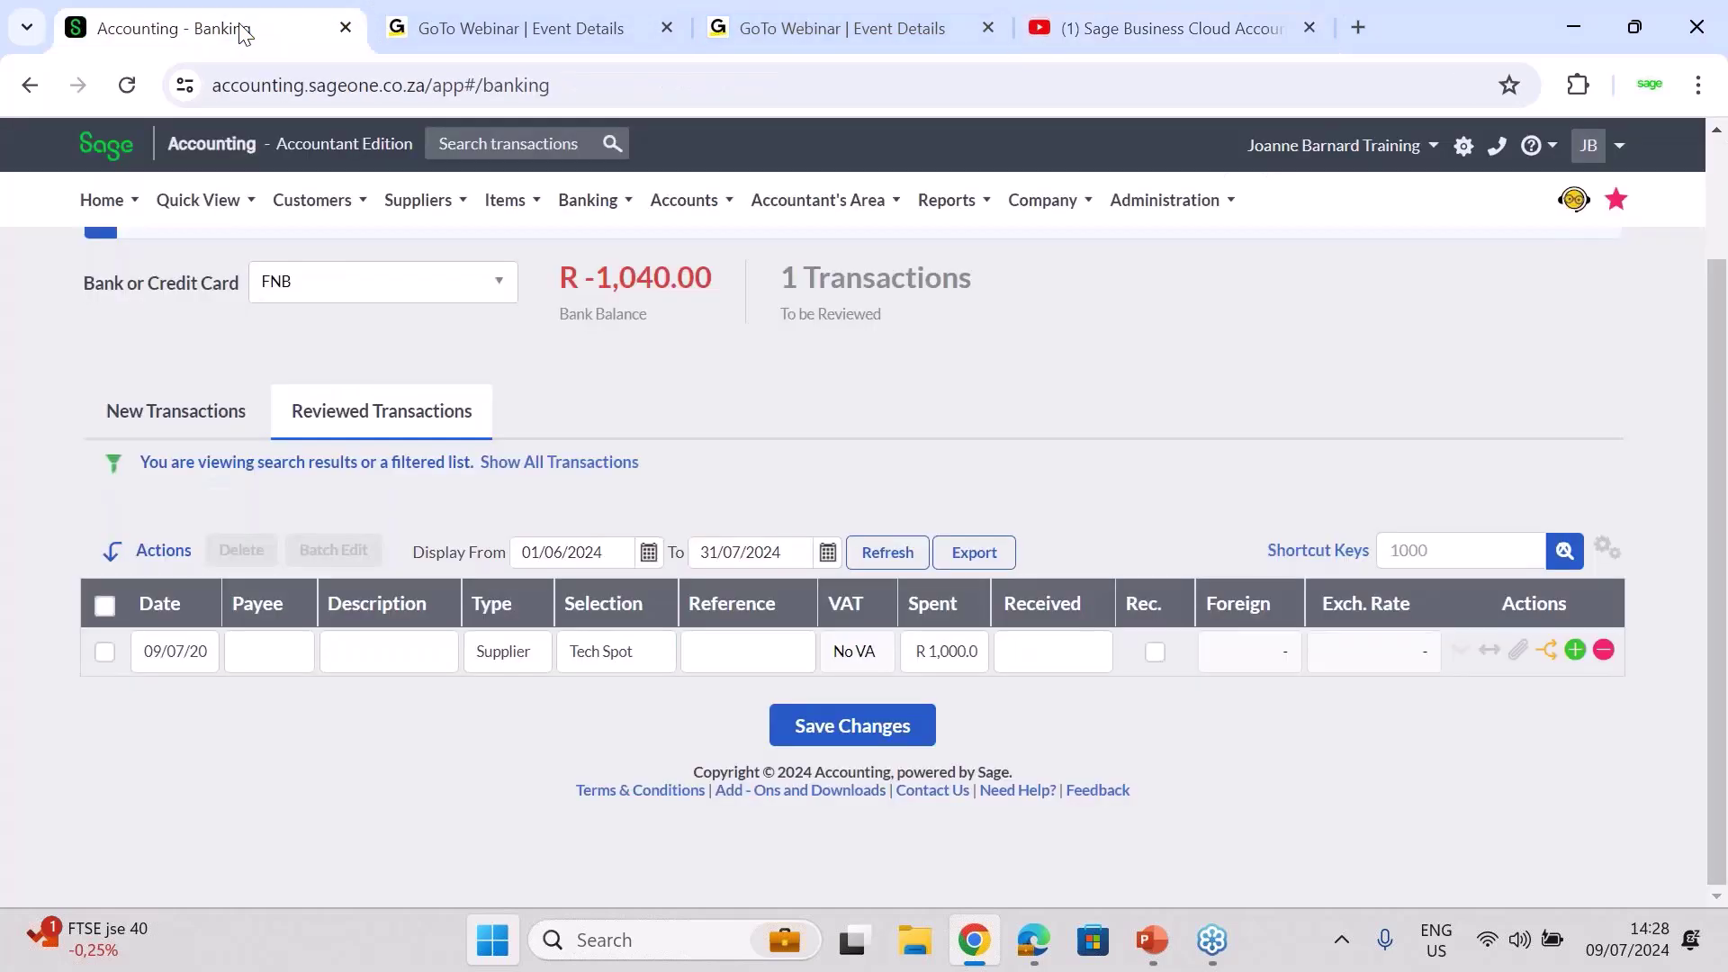